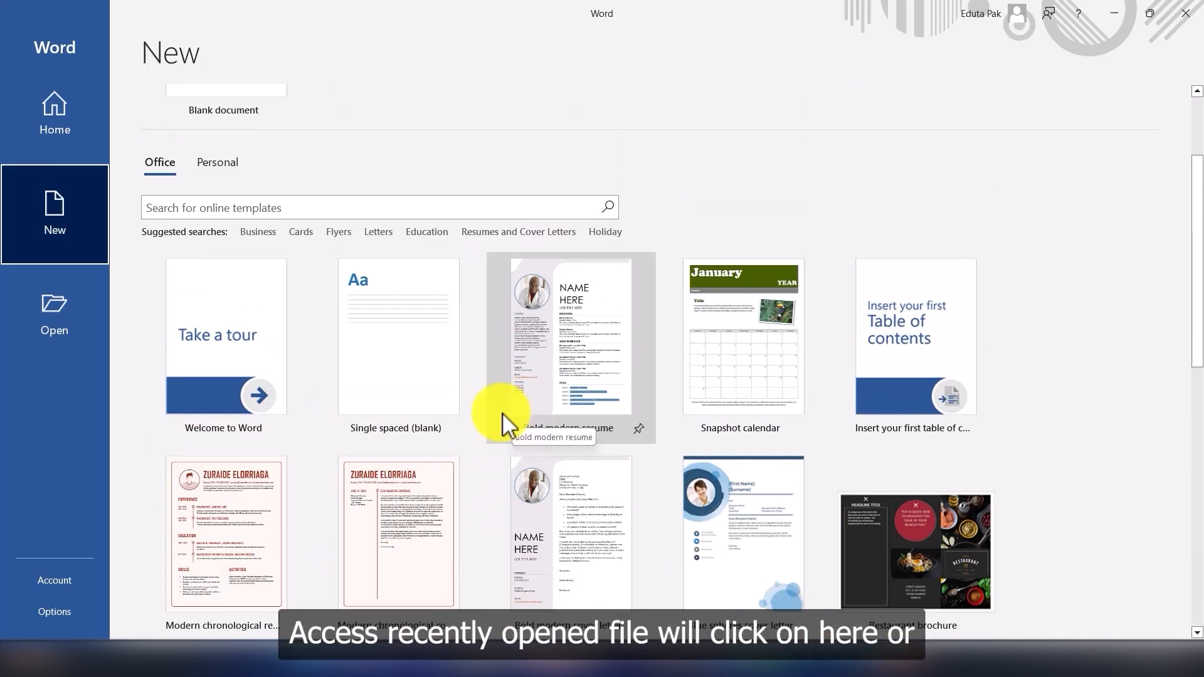
Step: Review the recent documents and the files available on OneDrive and This PC
left_click(61, 129)
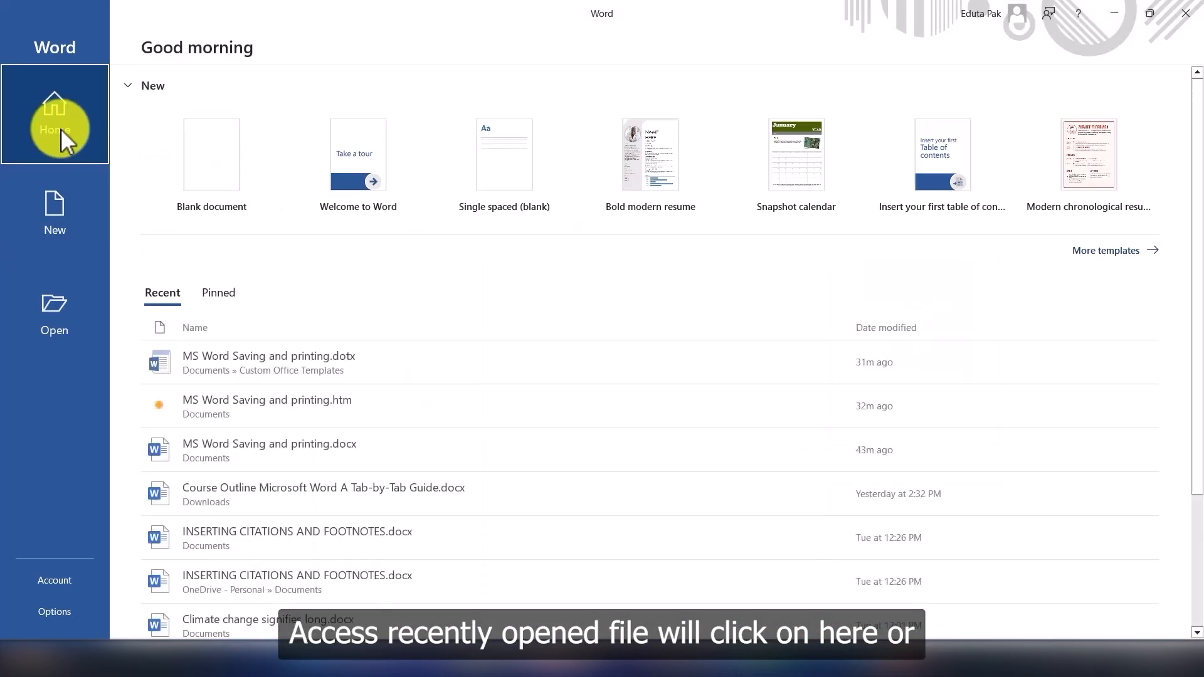
scroll(62, 129, "down", 1)
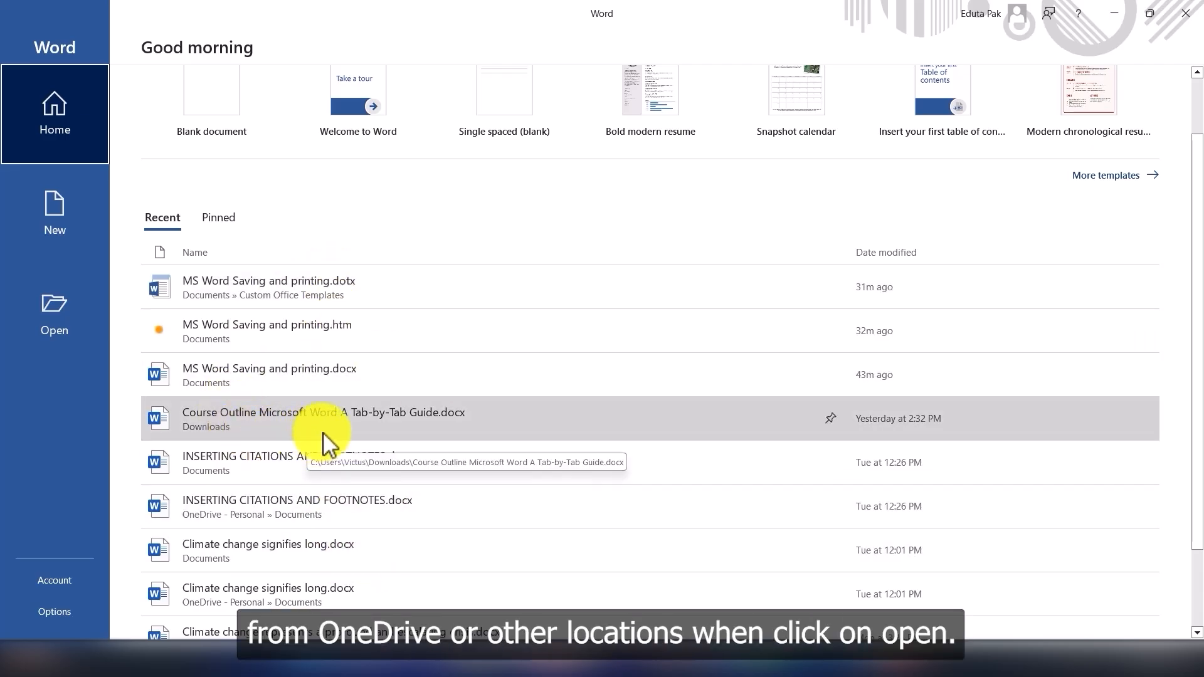
left_click(54, 325)
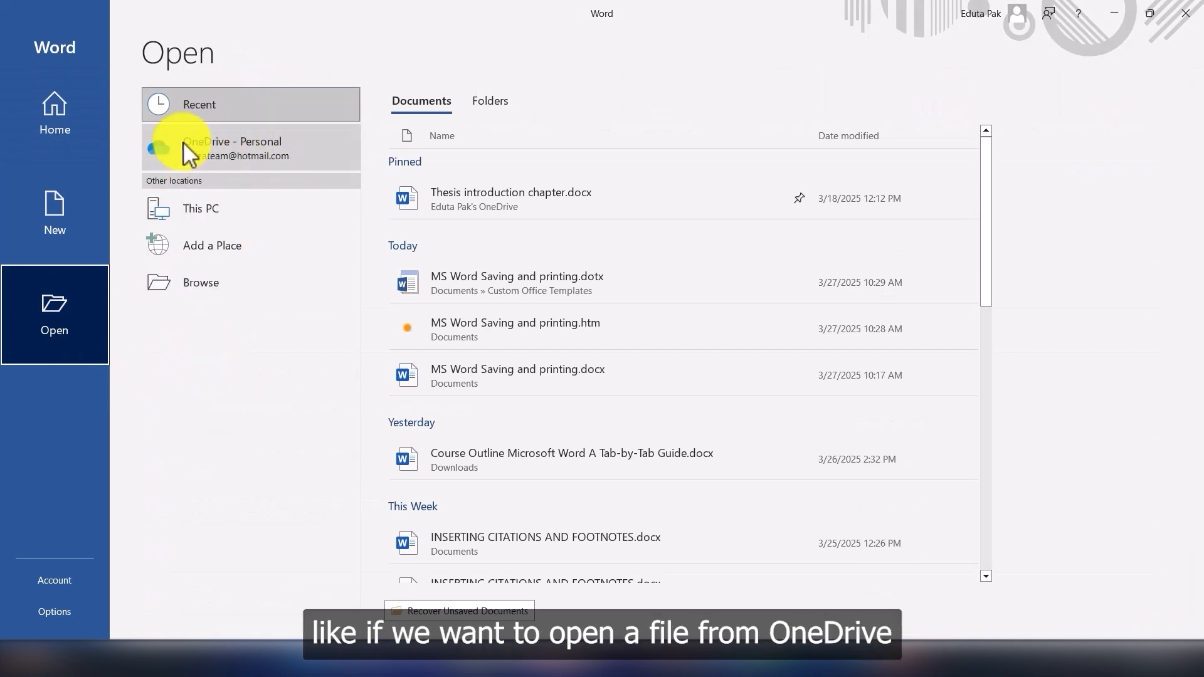
left_click(241, 147)
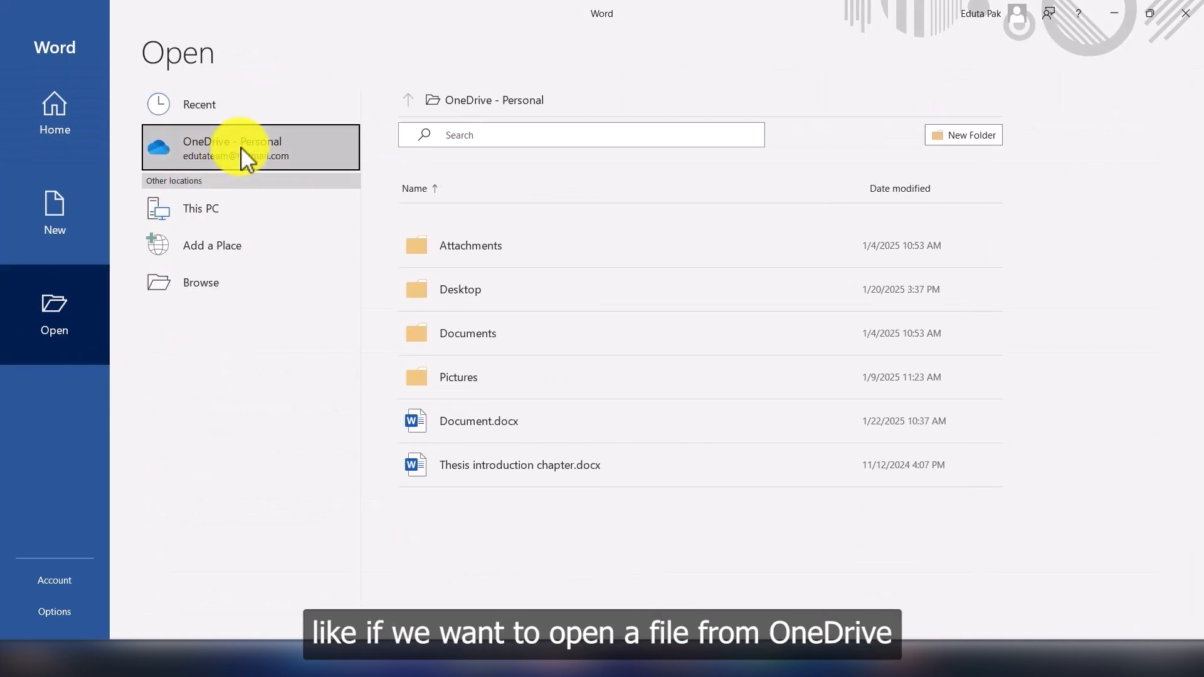
left_click(217, 211)
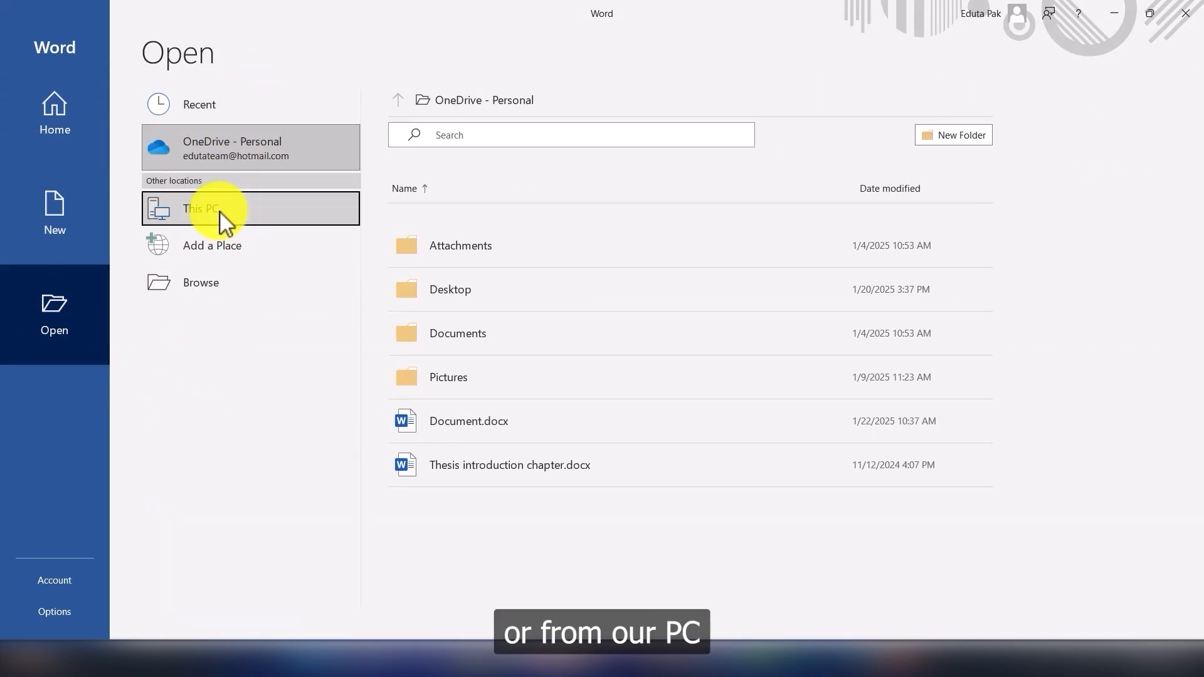
Step: Browse the Documents folder for files to open, and close the file browser without opening any
left_click(209, 282)
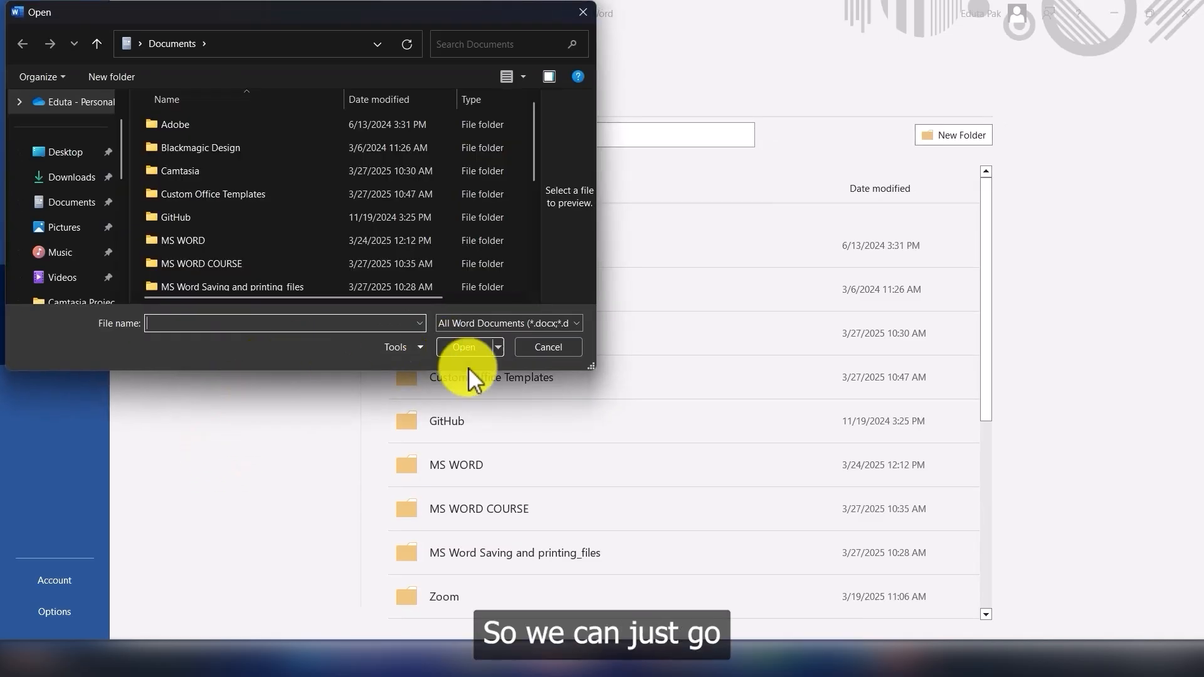
scroll(262, 152, "down", 3)
scroll(222, 228, "up", 2)
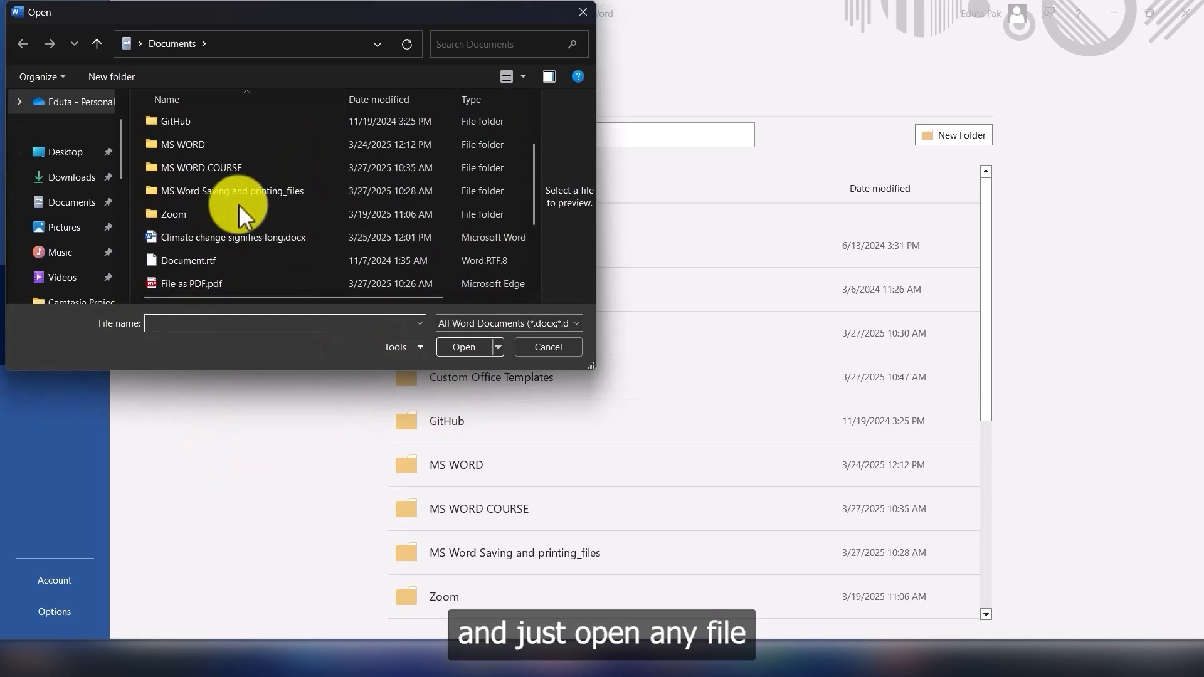
scroll(292, 258, "down", 2)
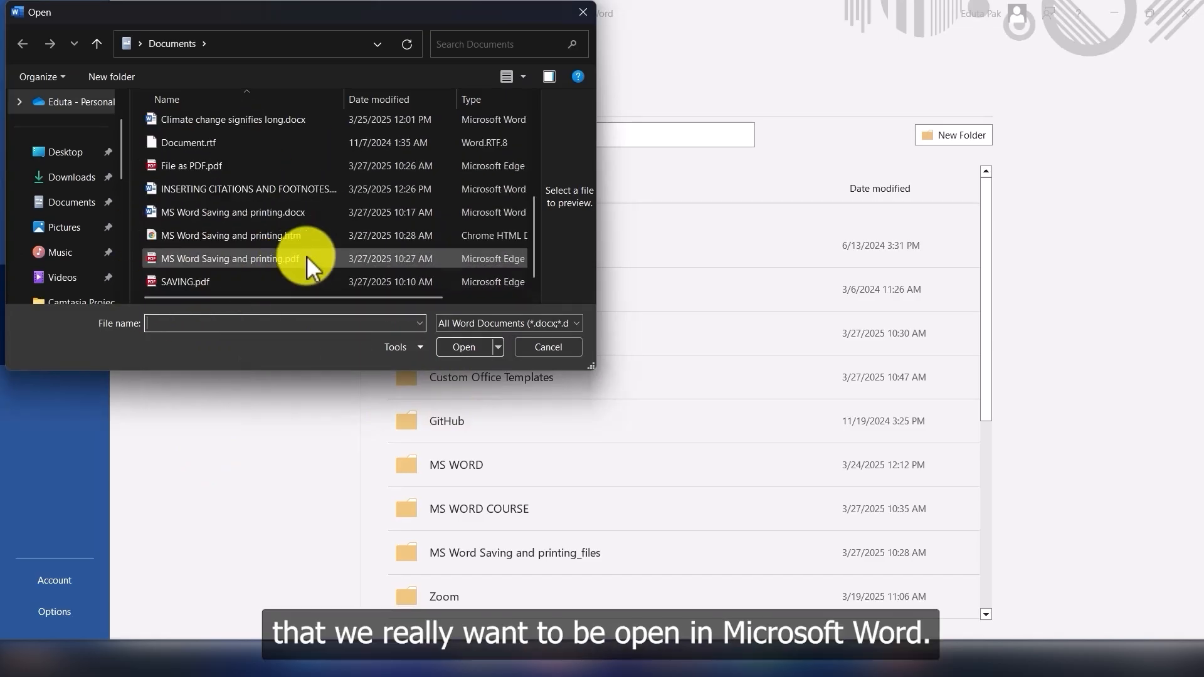
left_click(545, 349)
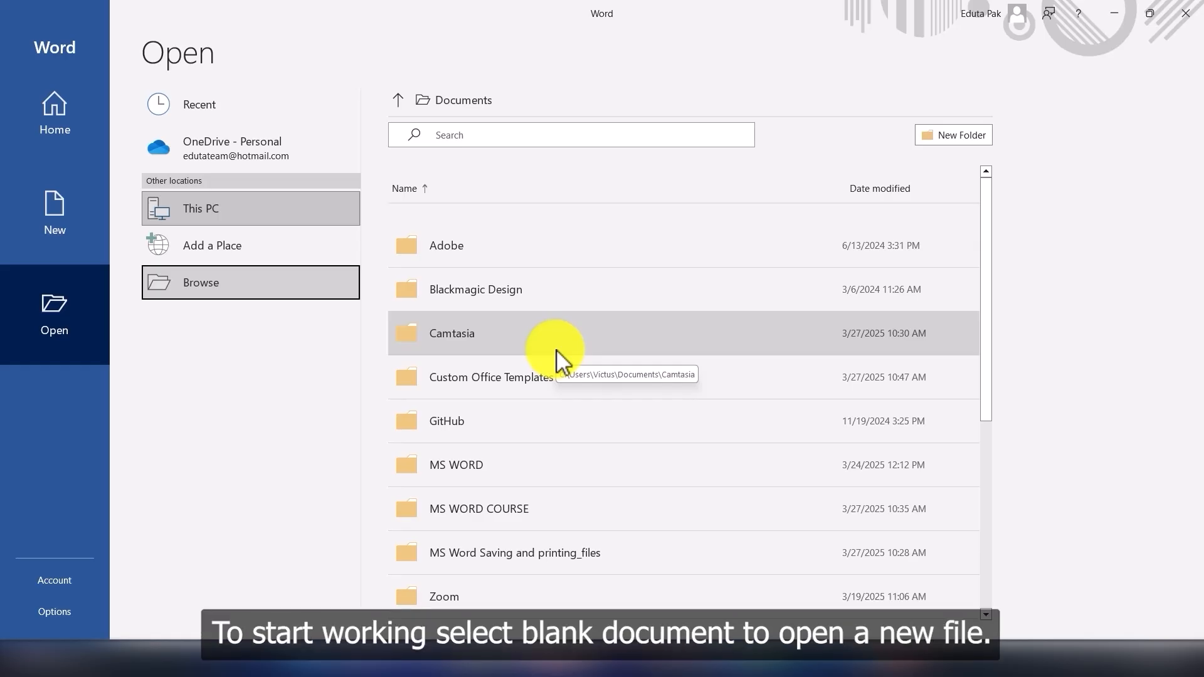
Step: Create a new blank document
left_click(50, 127)
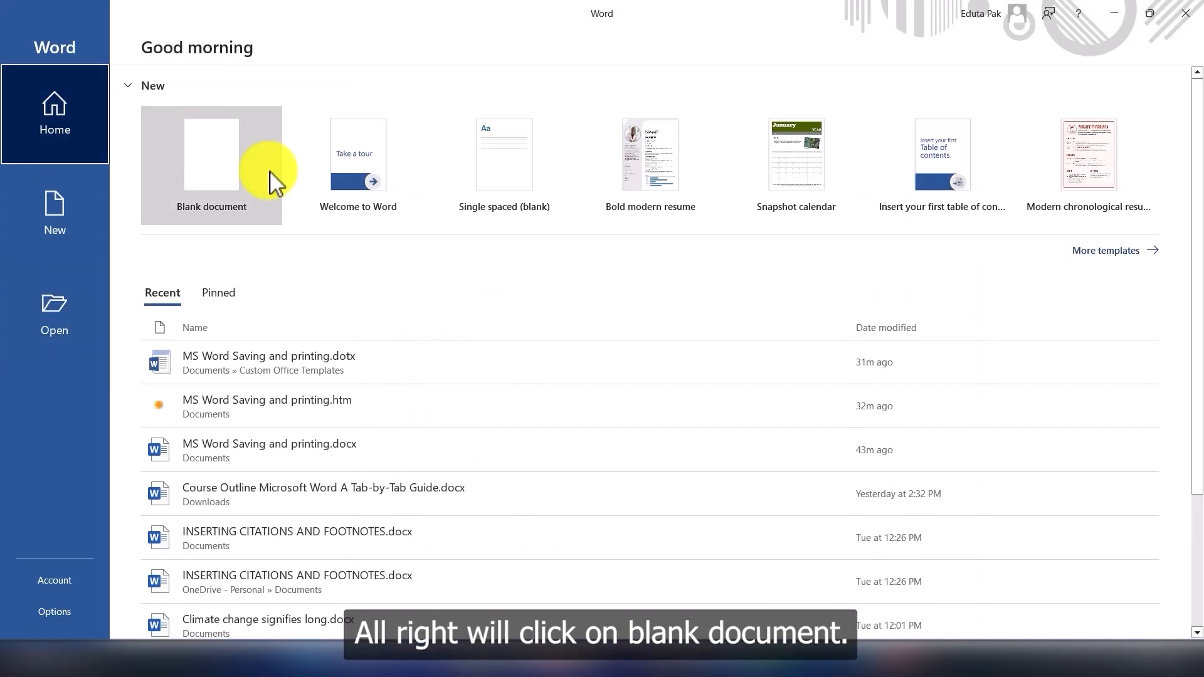
left_click(235, 171)
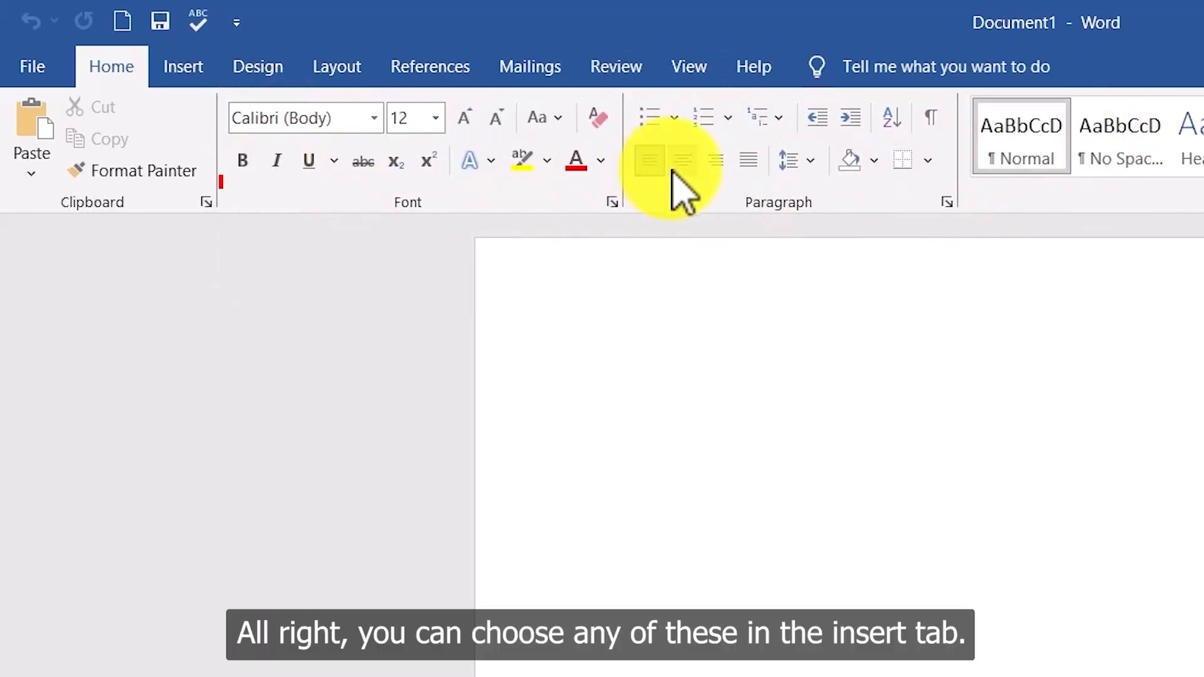
Step: Examine the Insert and Design commands, including the gallery of document formatting style sets
left_click(184, 69)
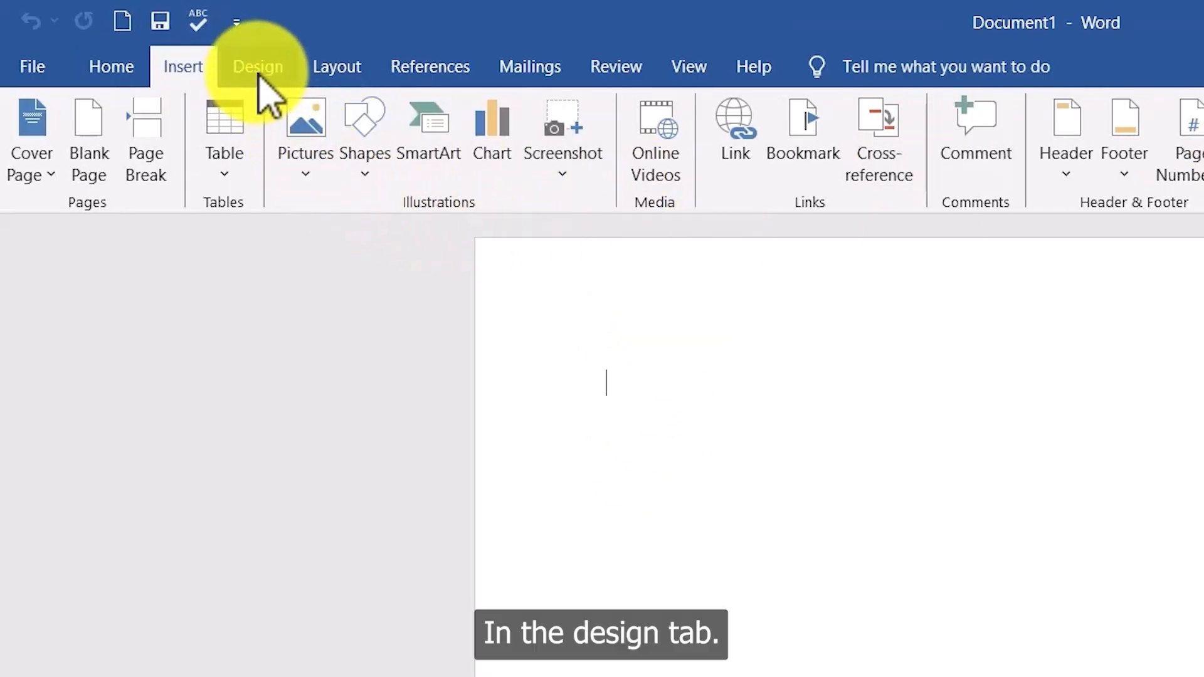
left_click(257, 69)
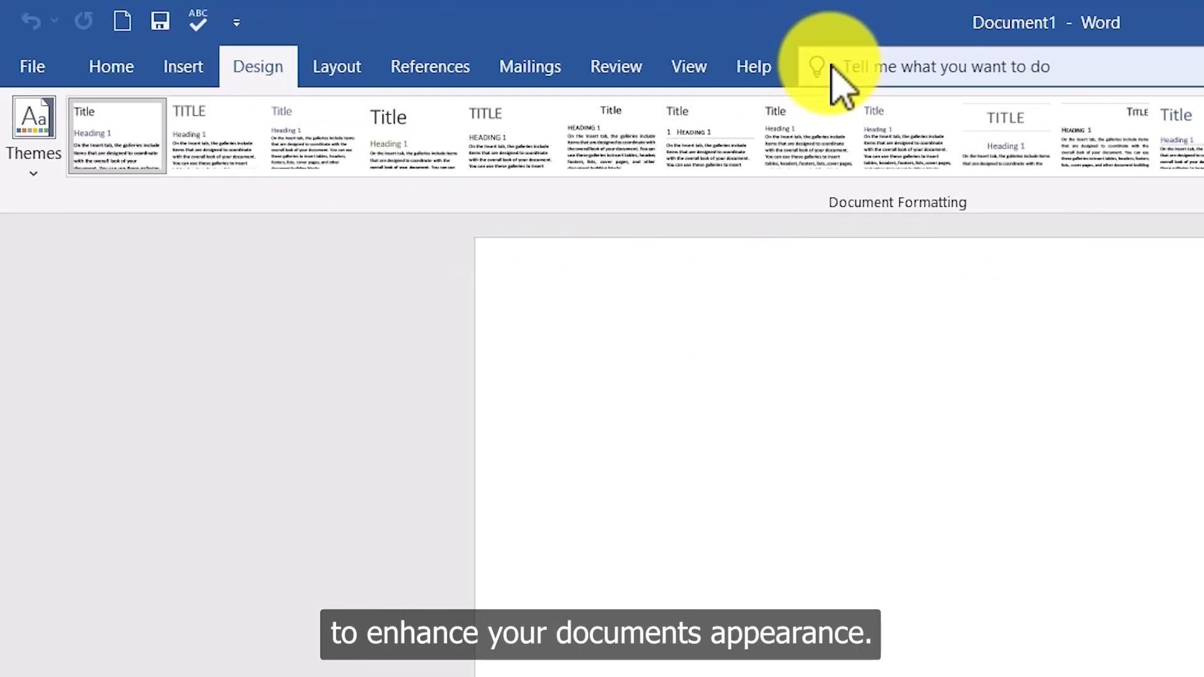
left_click(1203, 166)
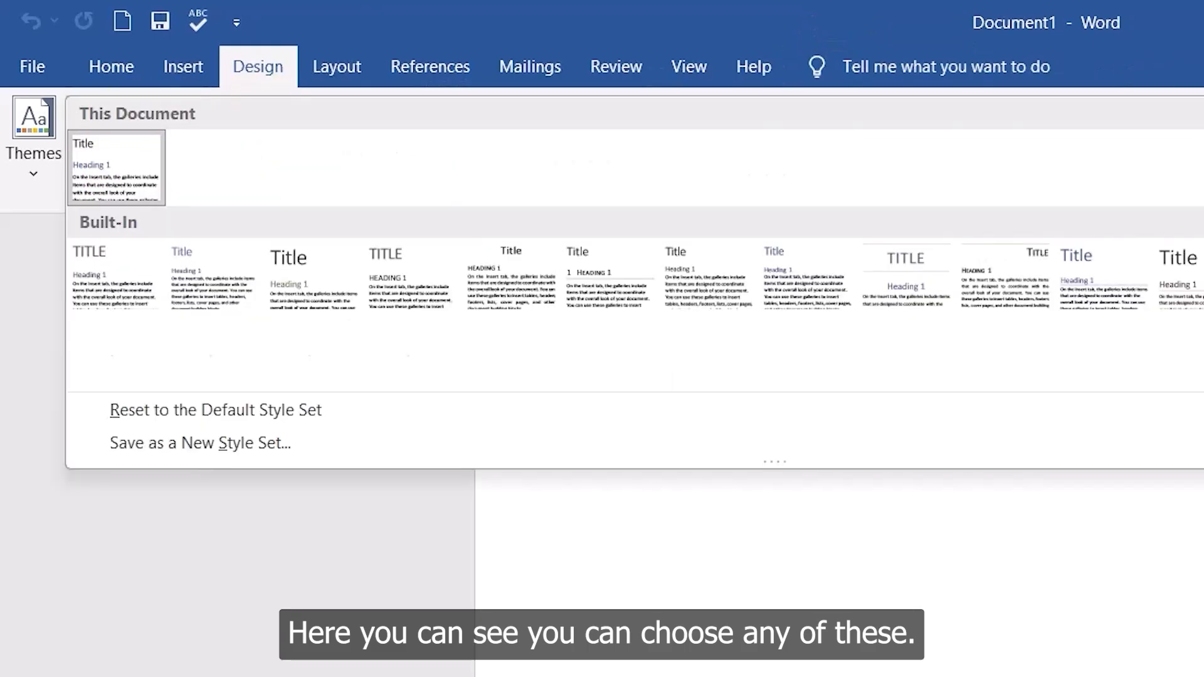
key("Escape")
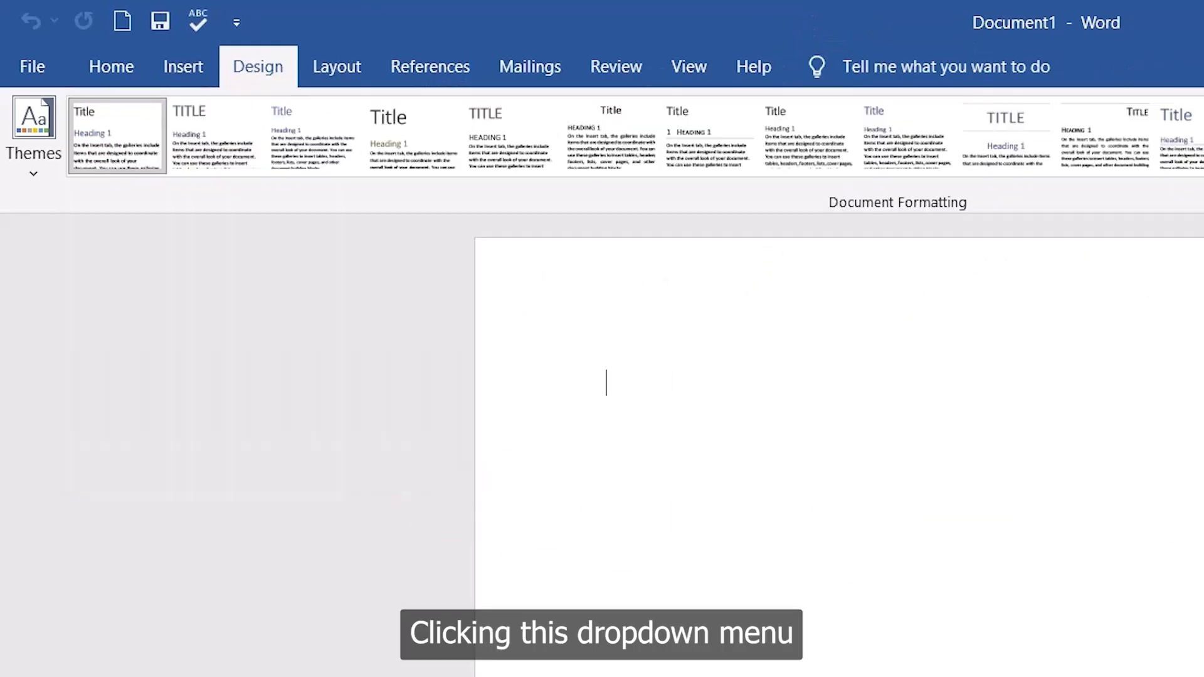
left_click(1203, 166)
key("Escape")
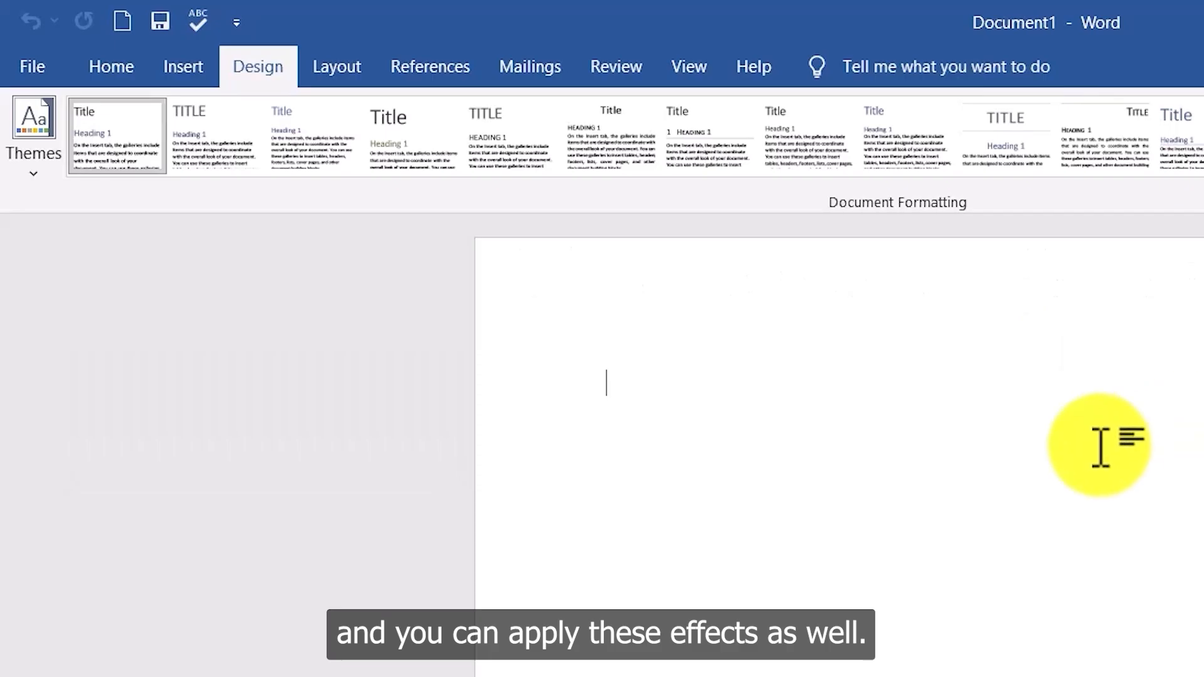
Step: Examine the Layout, References, Review and View commands, and return to the Home commands
left_click(334, 69)
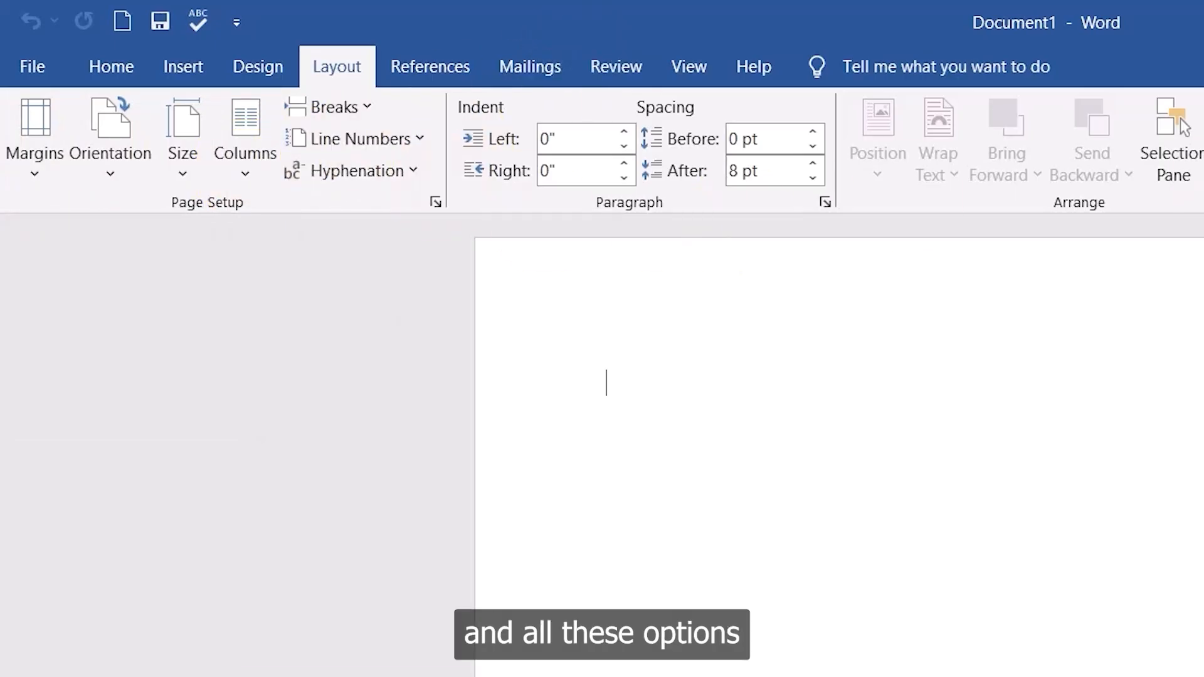
left_click(439, 69)
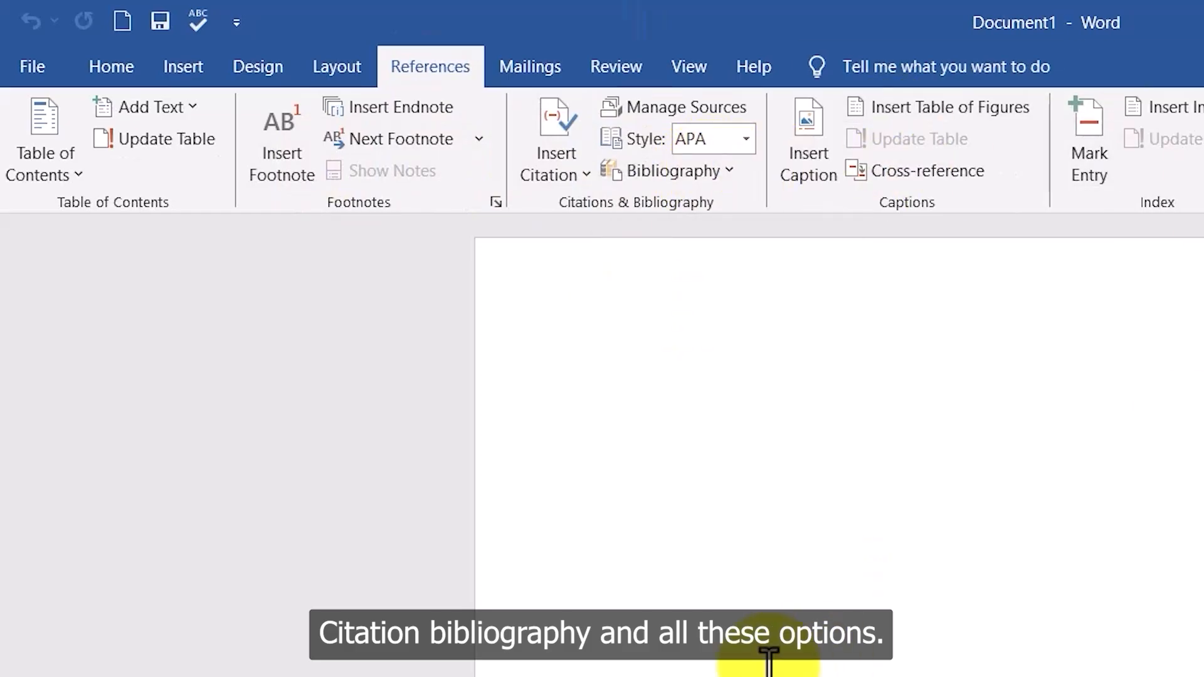
left_click(621, 69)
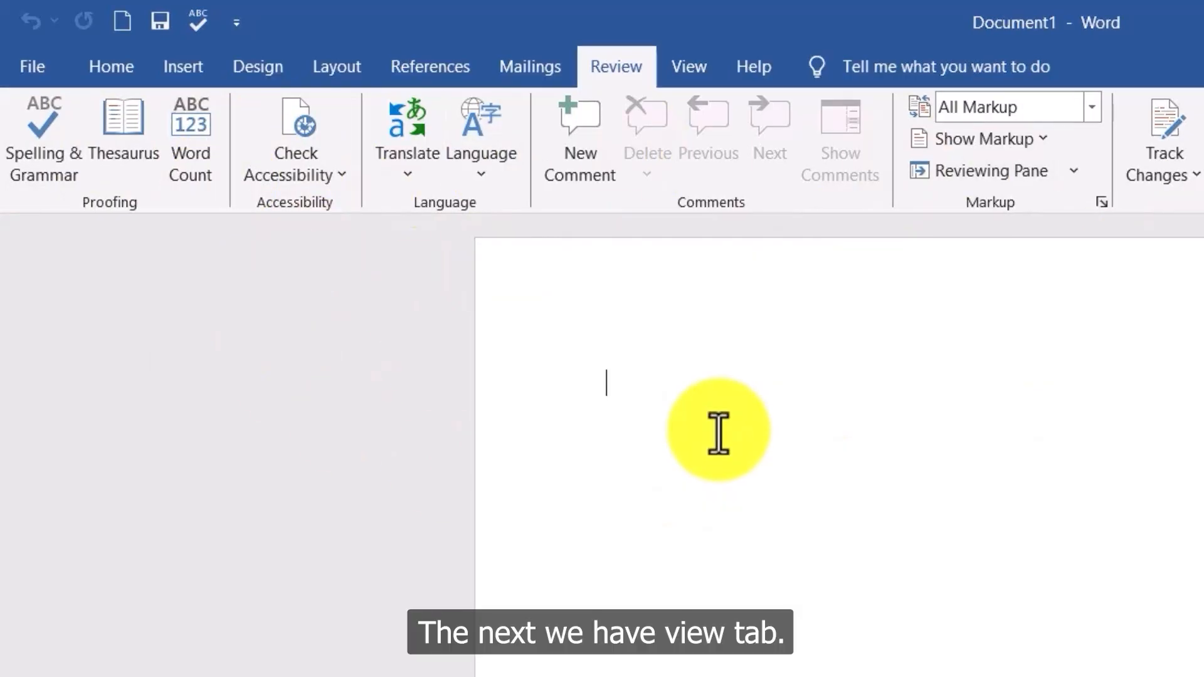
left_click(689, 67)
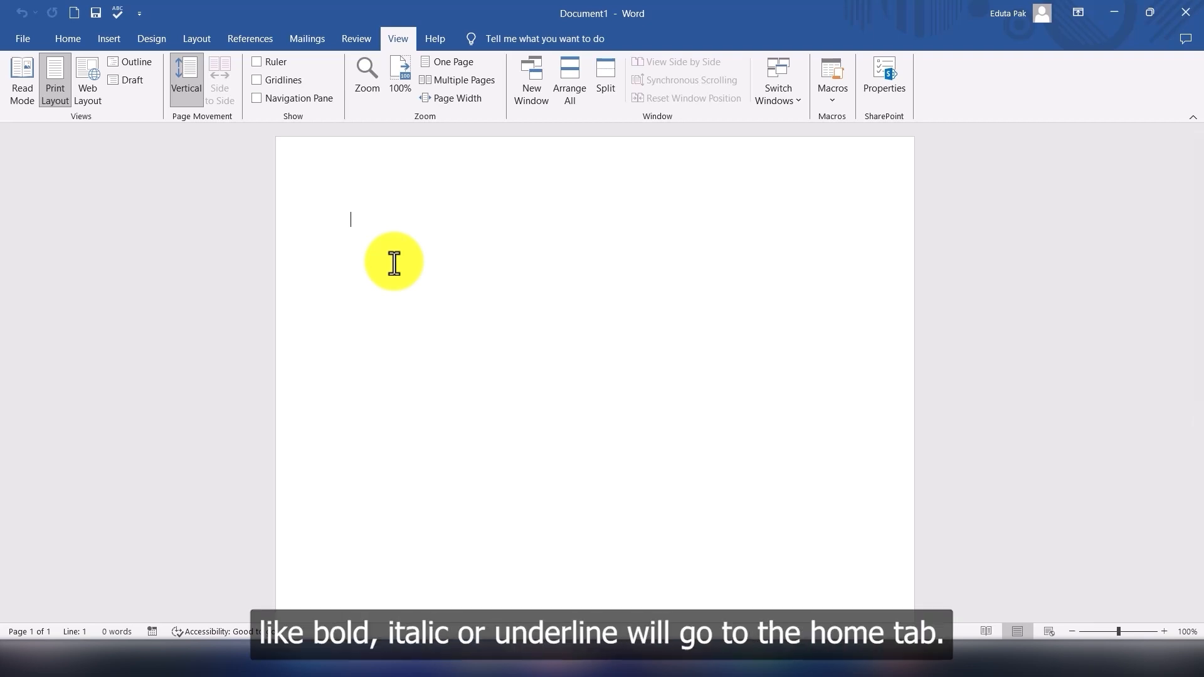
left_click(69, 40)
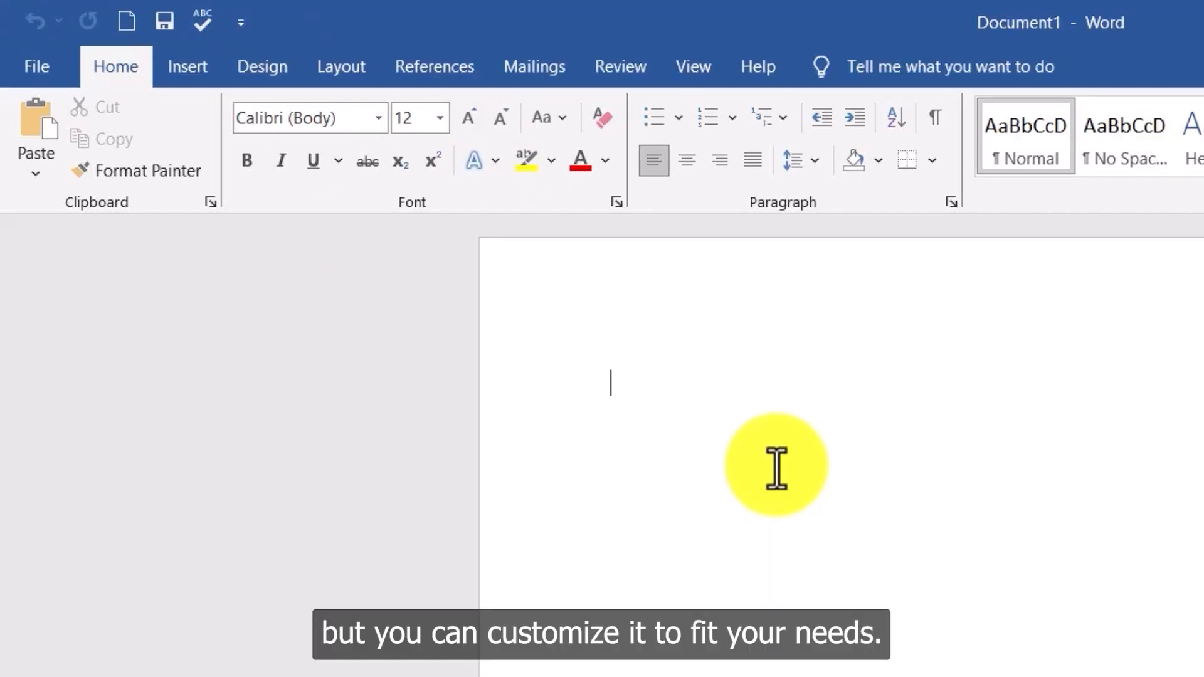
Step: Add the Open command to the Quick Access Toolbar and remove Redo from it
left_click(245, 24)
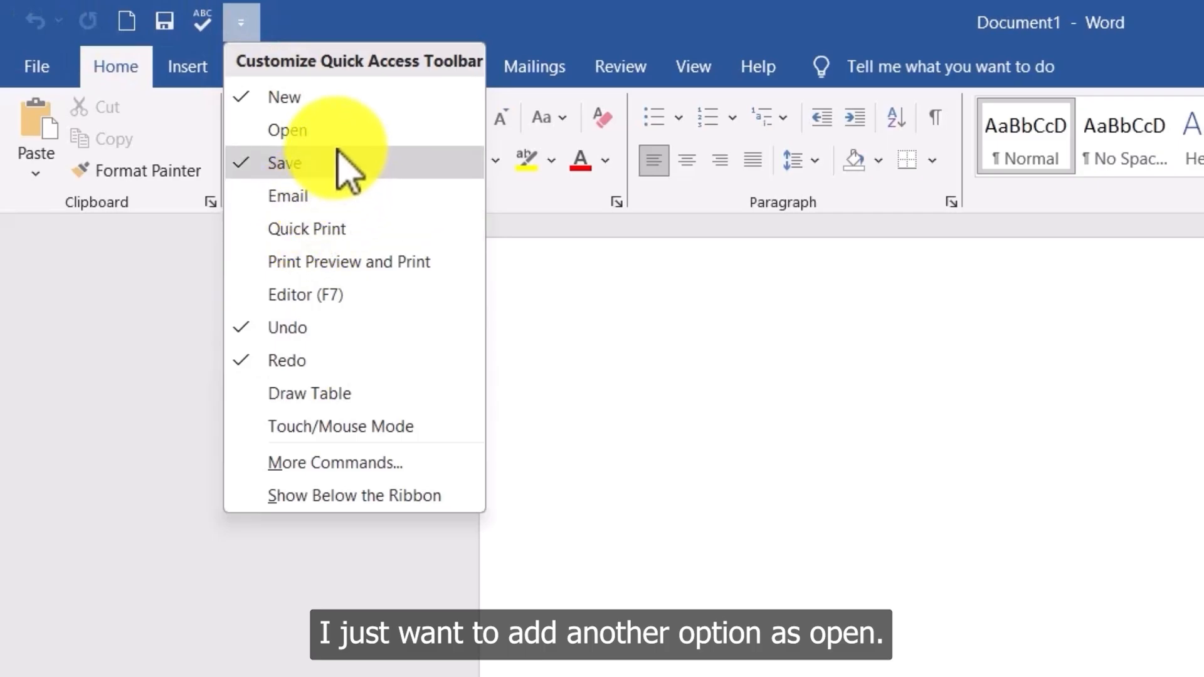
left_click(303, 132)
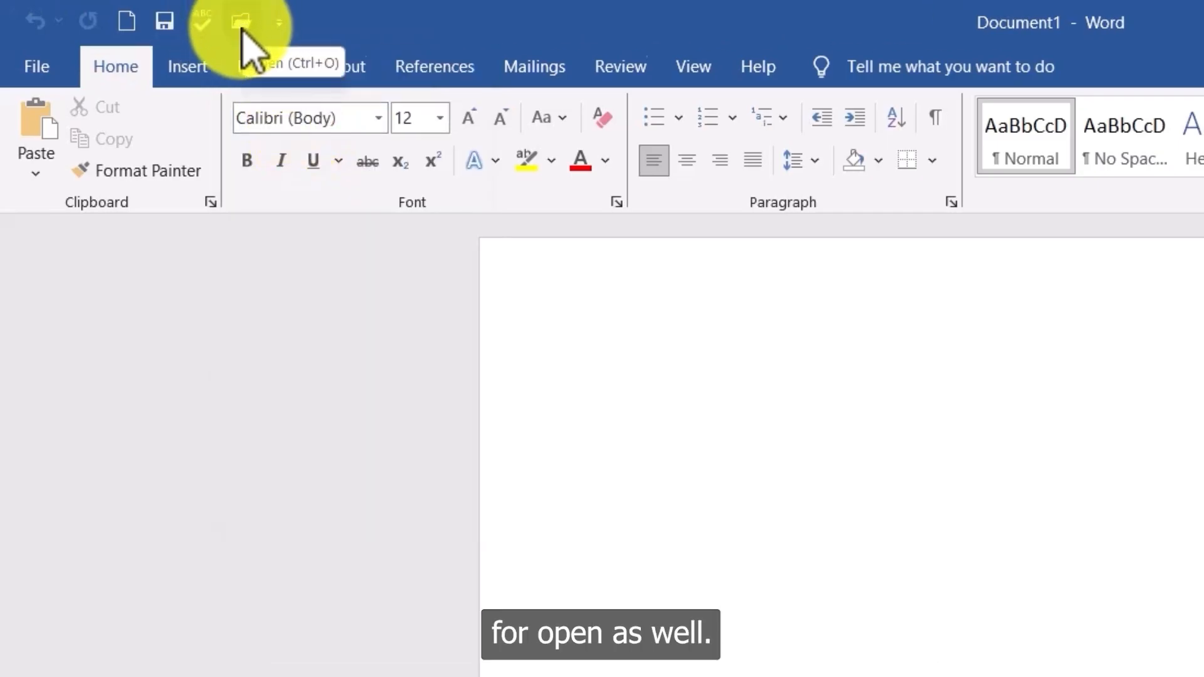
left_click(279, 22)
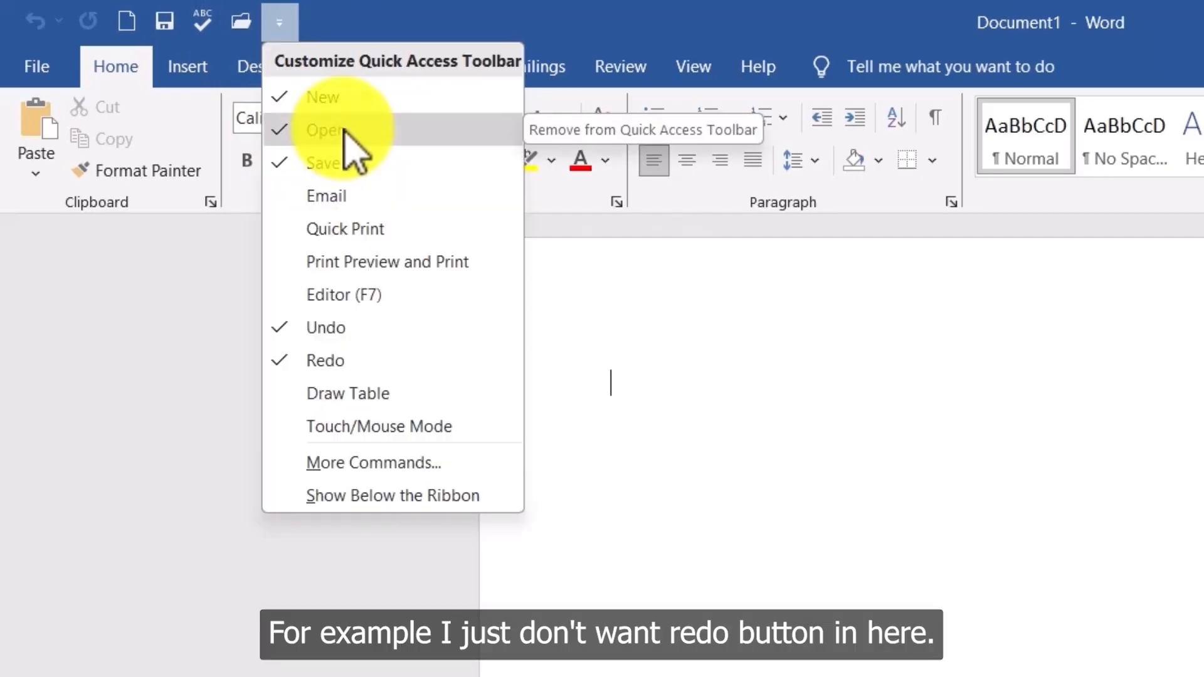
left_click(345, 362)
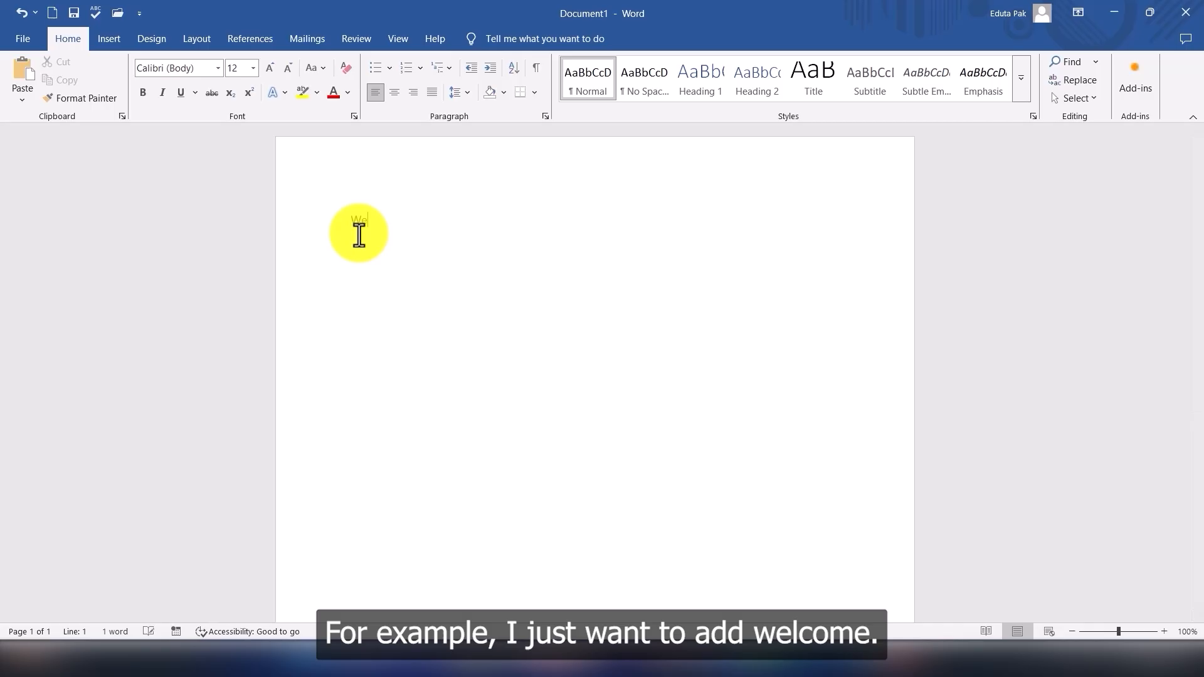
Step: Write the line "Welcome to the learning of MS Word" at the start of the document
type("come")
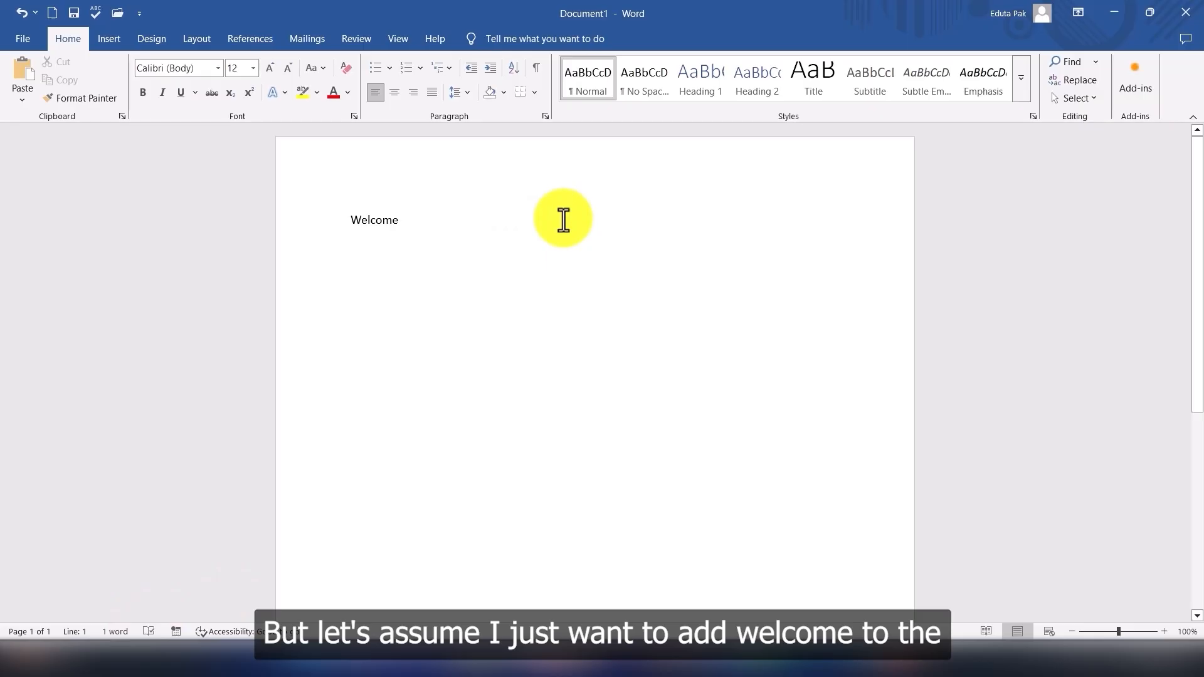
type("to ")
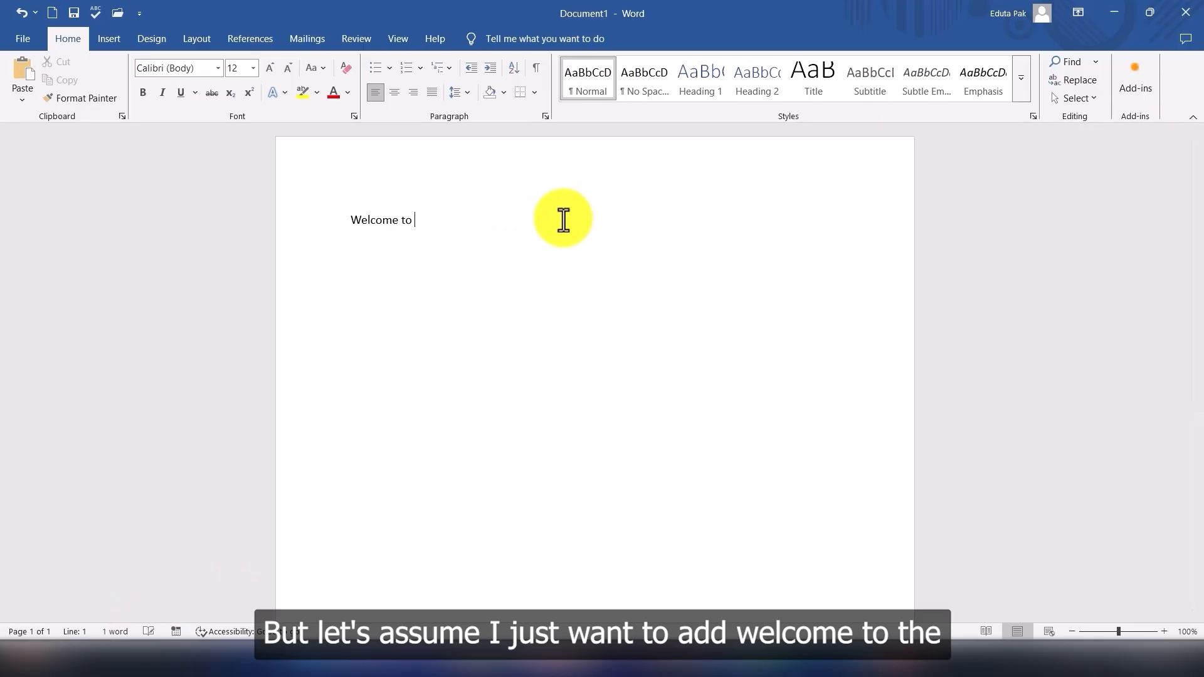
type("the")
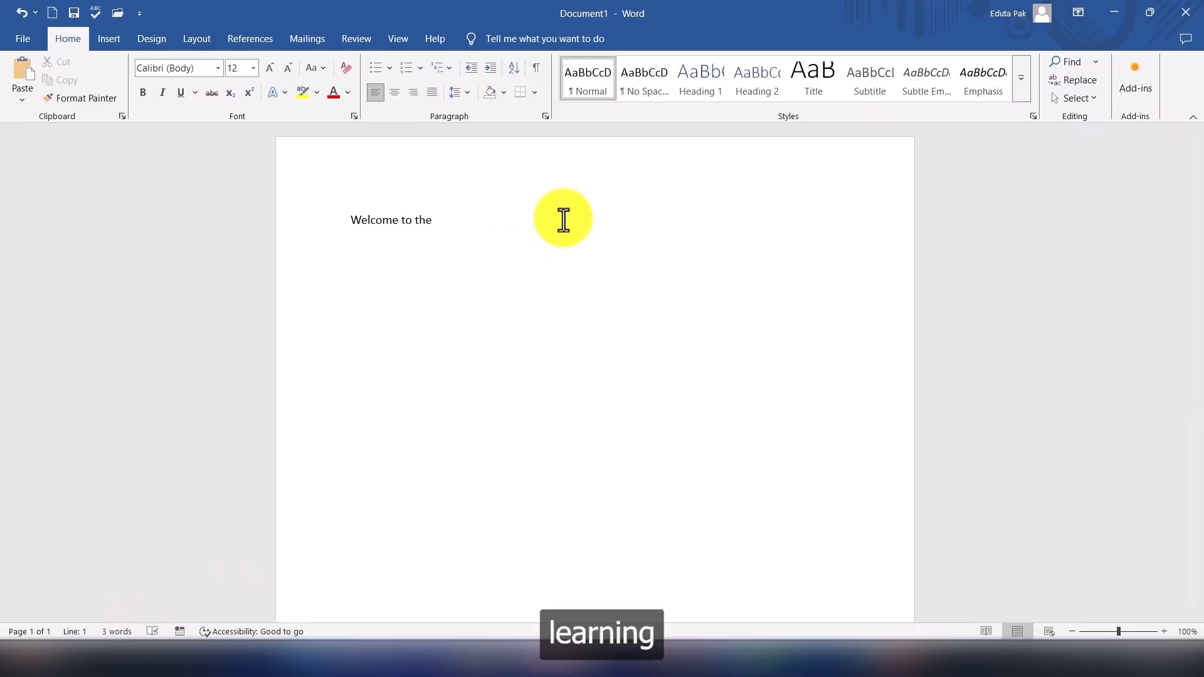
type(" learning of MS Word")
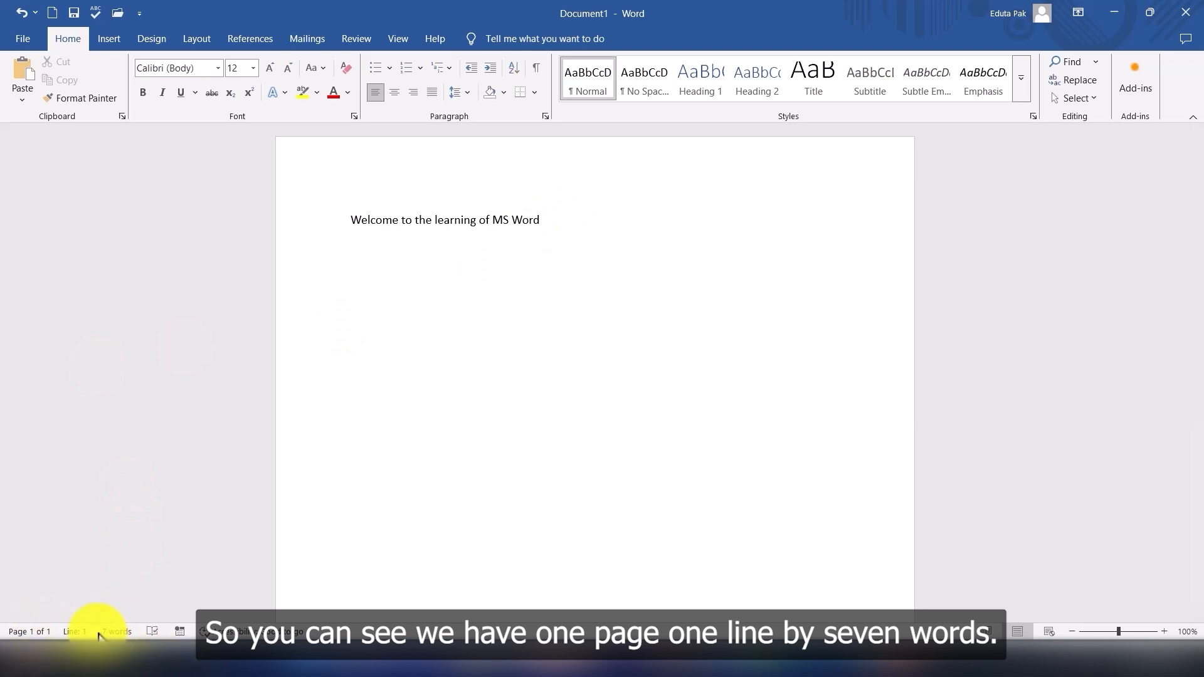
left_click_drag(567, 231, 314, 210)
left_click(658, 251)
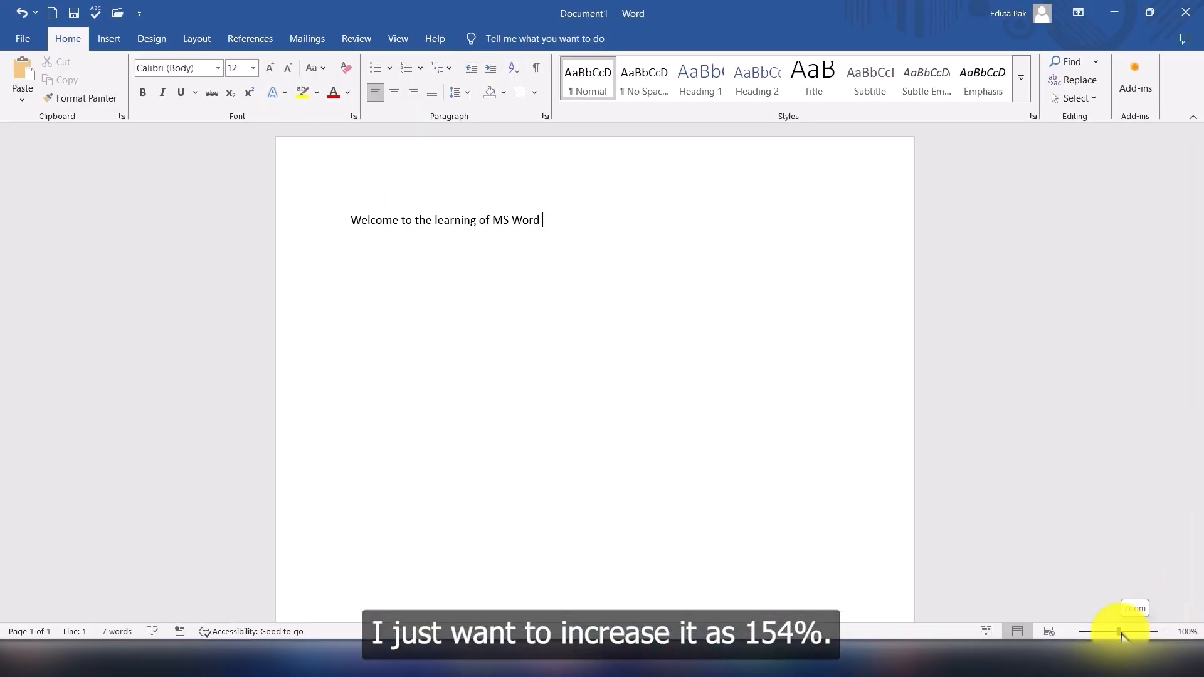
Step: Try document zoom levels of 154%, 100% and 77%
left_click_drag(1120, 635, 1126, 635)
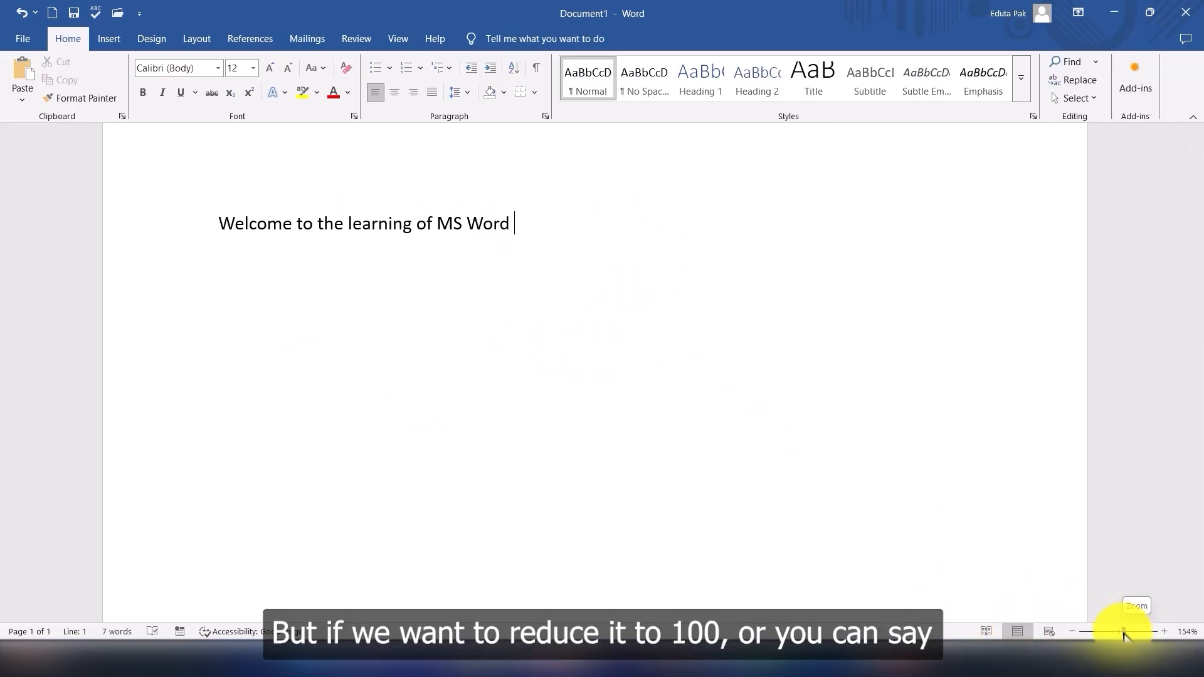
left_click_drag(1124, 635, 1120, 636)
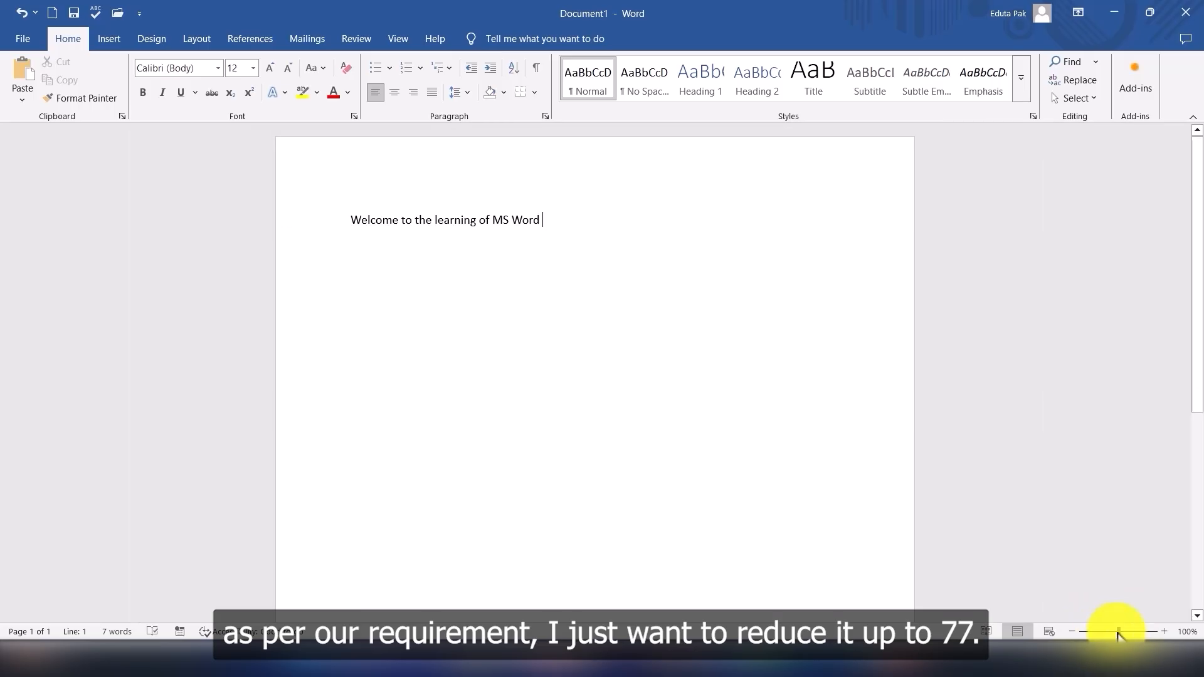
left_click_drag(1118, 635, 1108, 635)
scroll(646, 363, "down", 5)
scroll(685, 414, "up", 5)
scroll(690, 422, "up", 1)
scroll(631, 351, "down", 3)
scroll(631, 368, "up", 3)
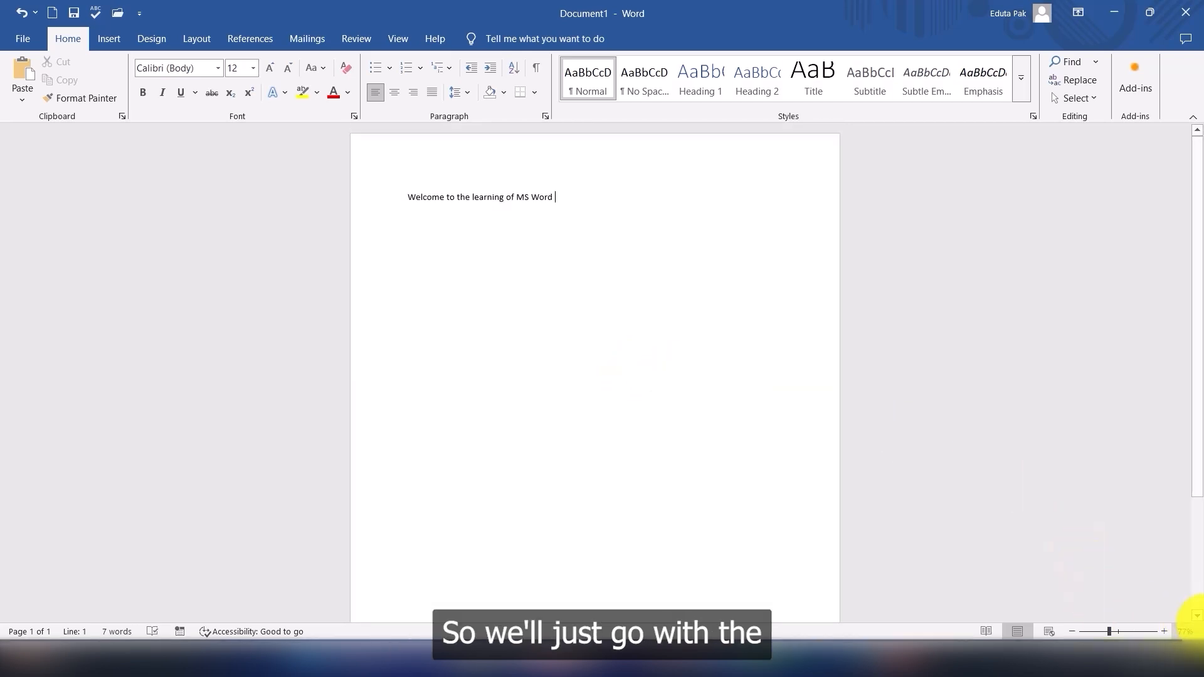
Step: Set the document zoom to exactly 100%
left_click(1183, 632)
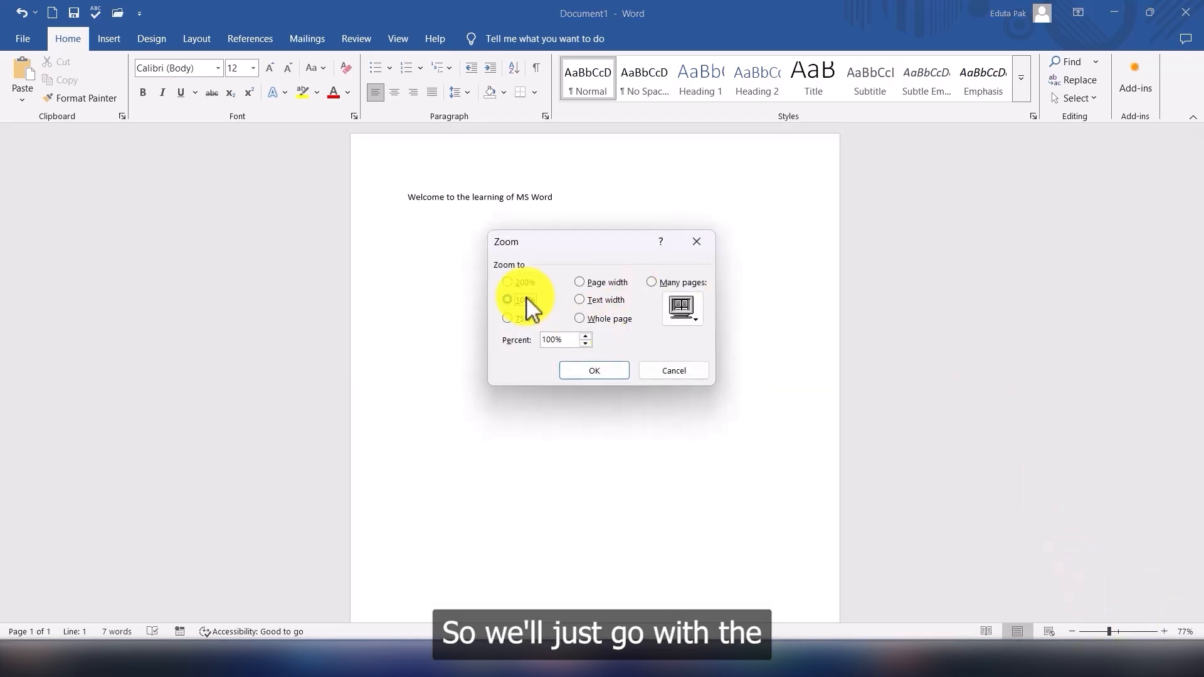
left_click(572, 373)
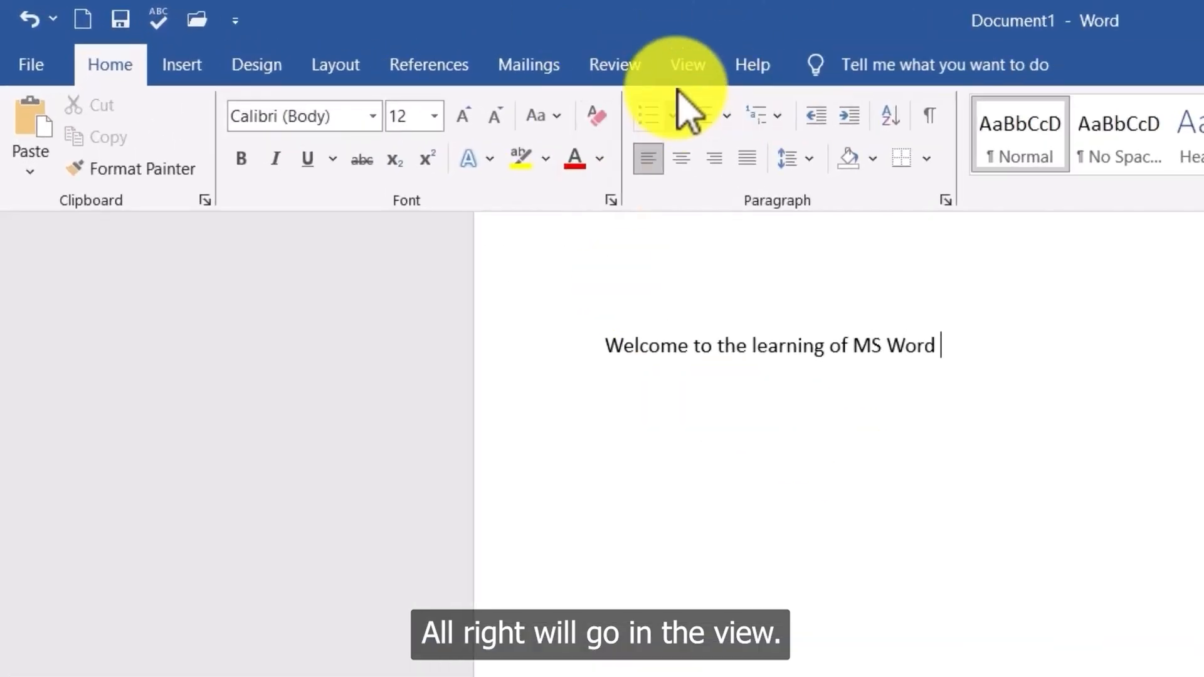
Step: Show the Navigation pane beside the document
left_click(397, 39)
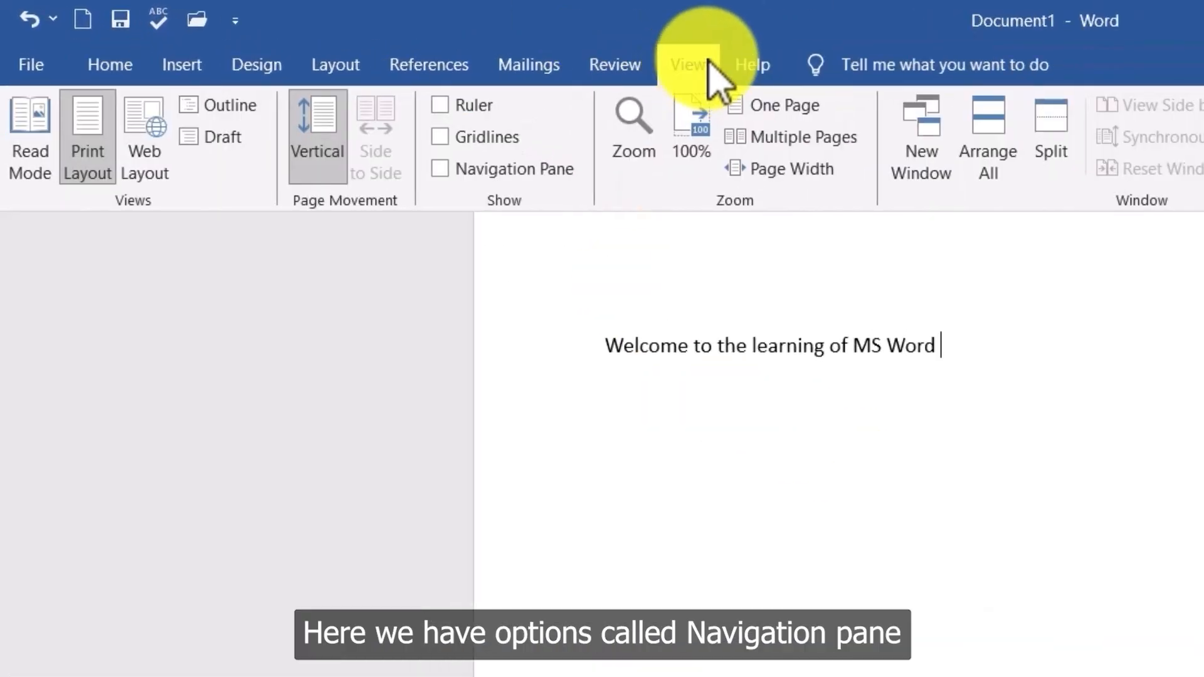
left_click(452, 179)
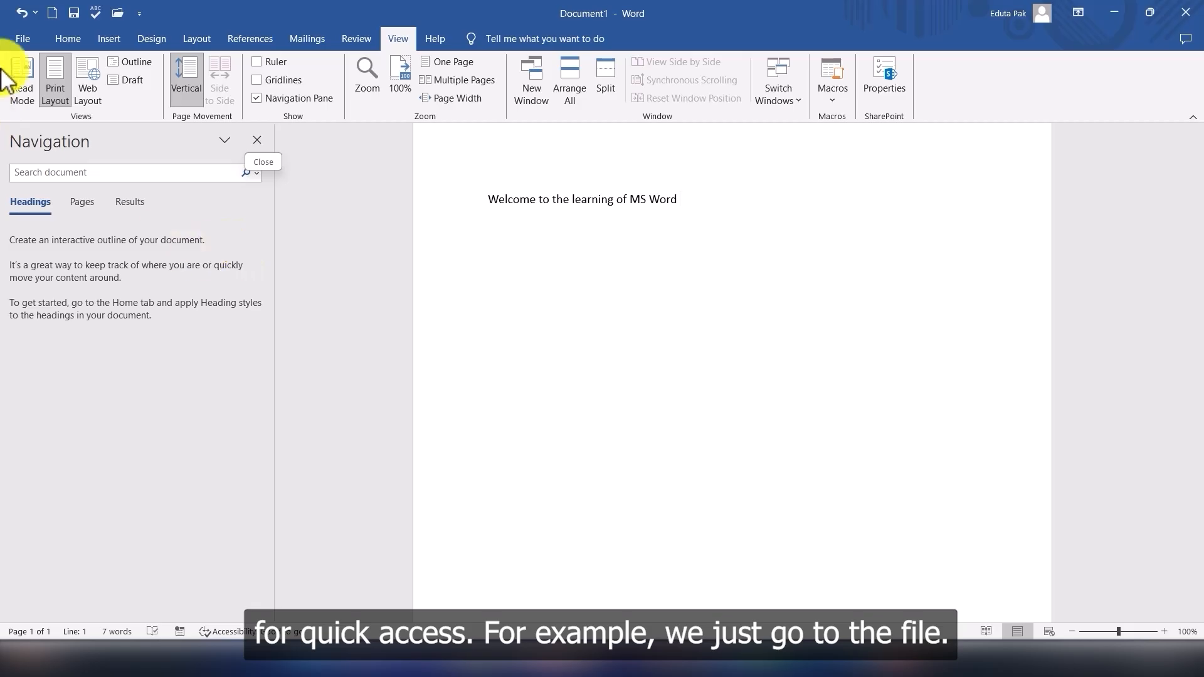
Step: Pin the recent file "MS Word Saving and printing.dotx" to the list, check the pinned files and return to the document
left_click(21, 40)
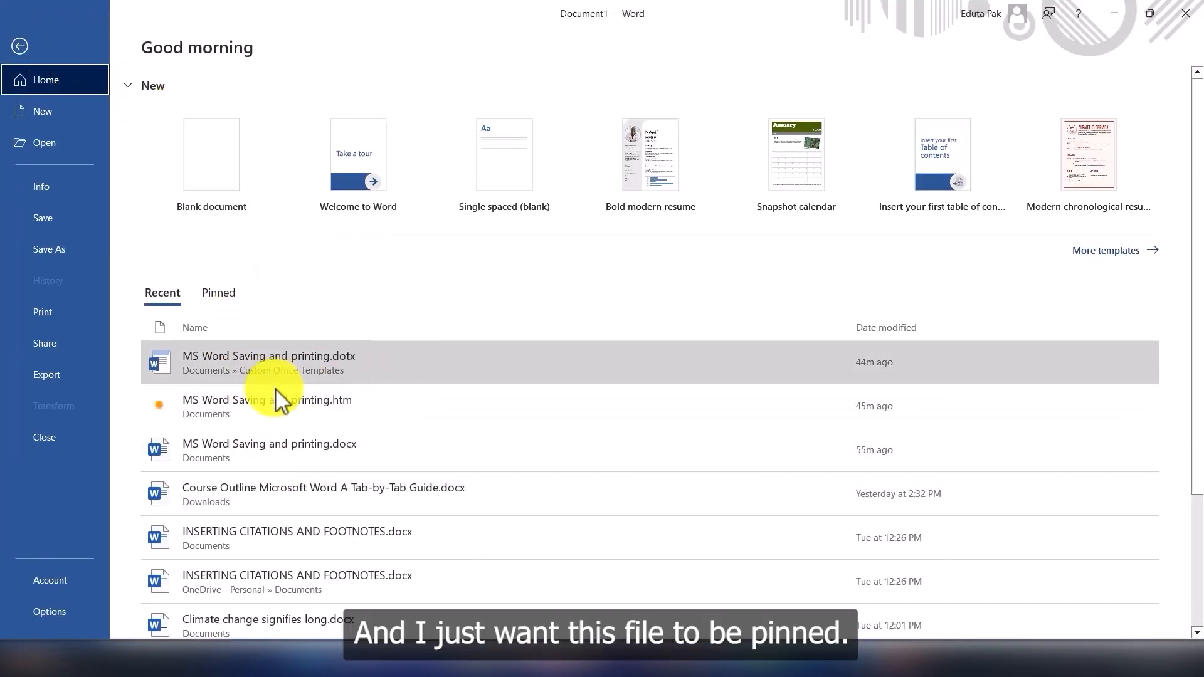
right_click(280, 367)
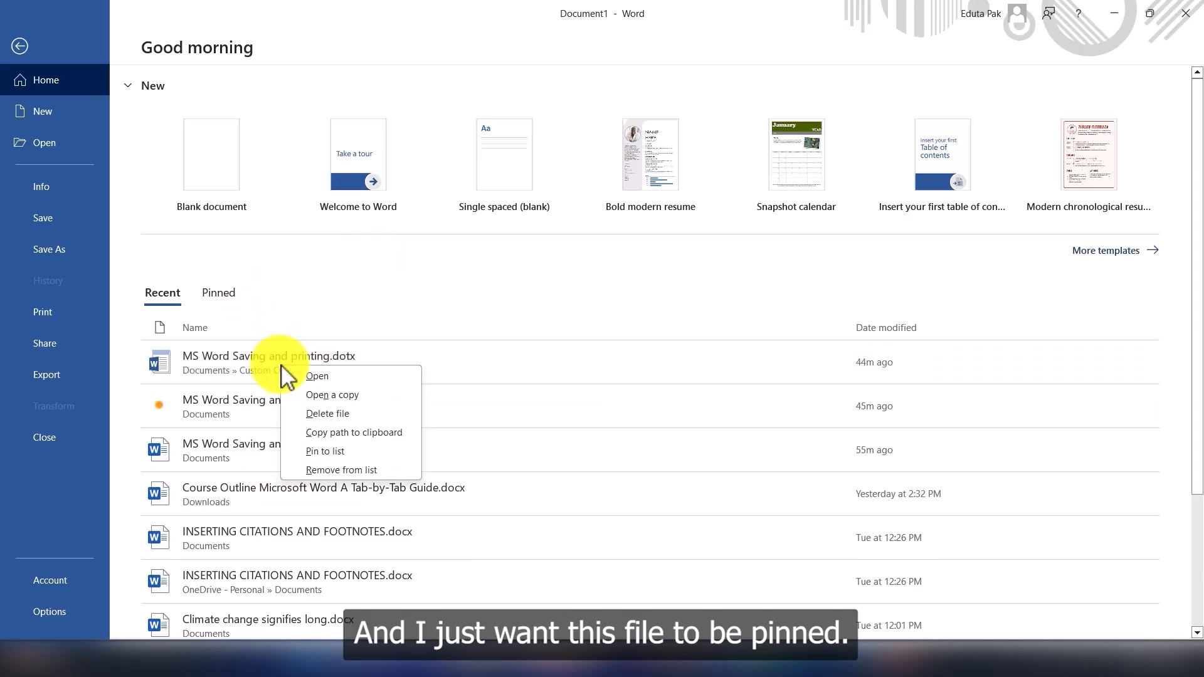
left_click(338, 452)
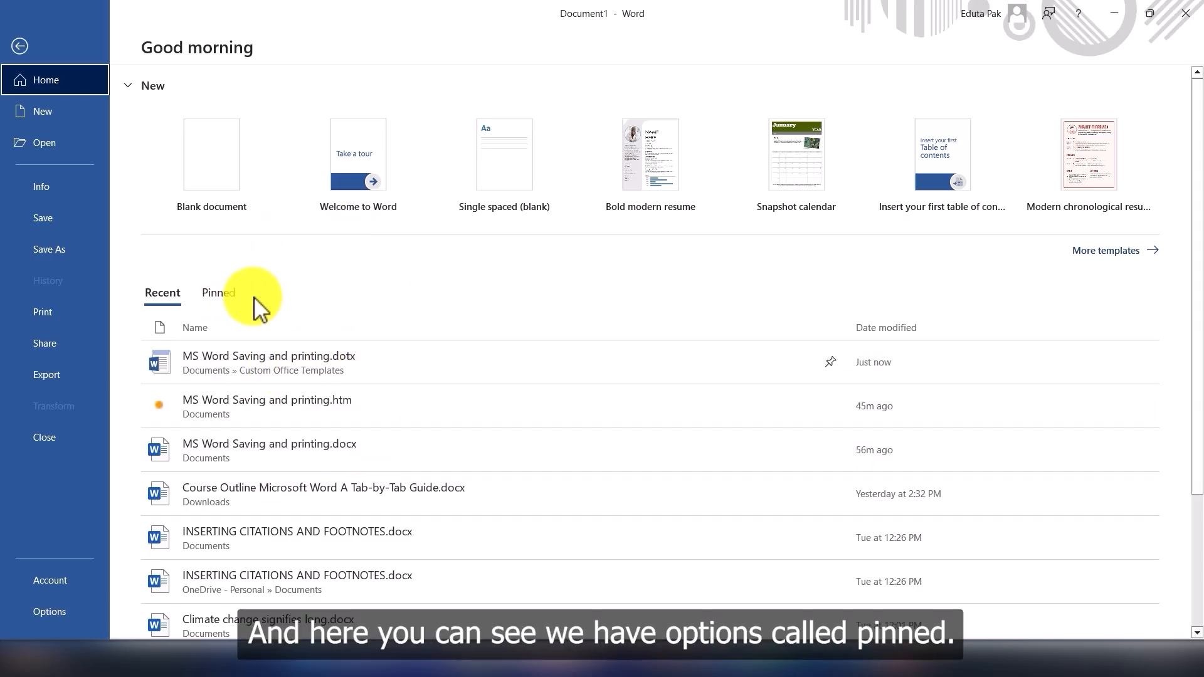
left_click(220, 295)
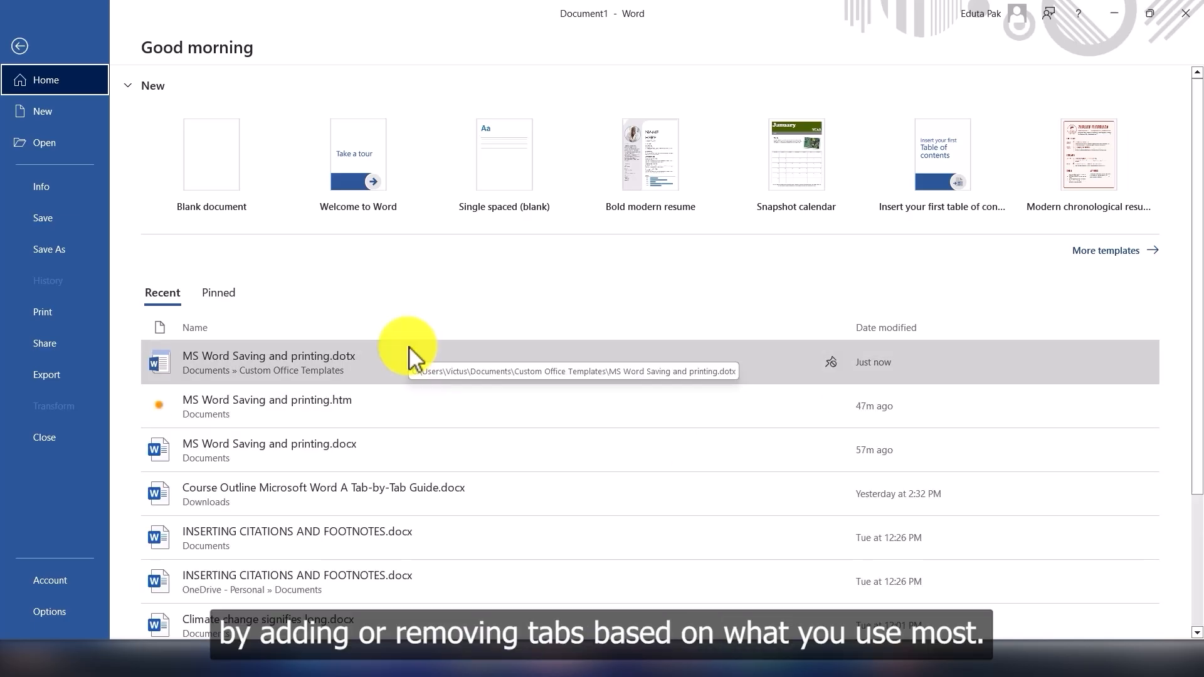
left_click(20, 46)
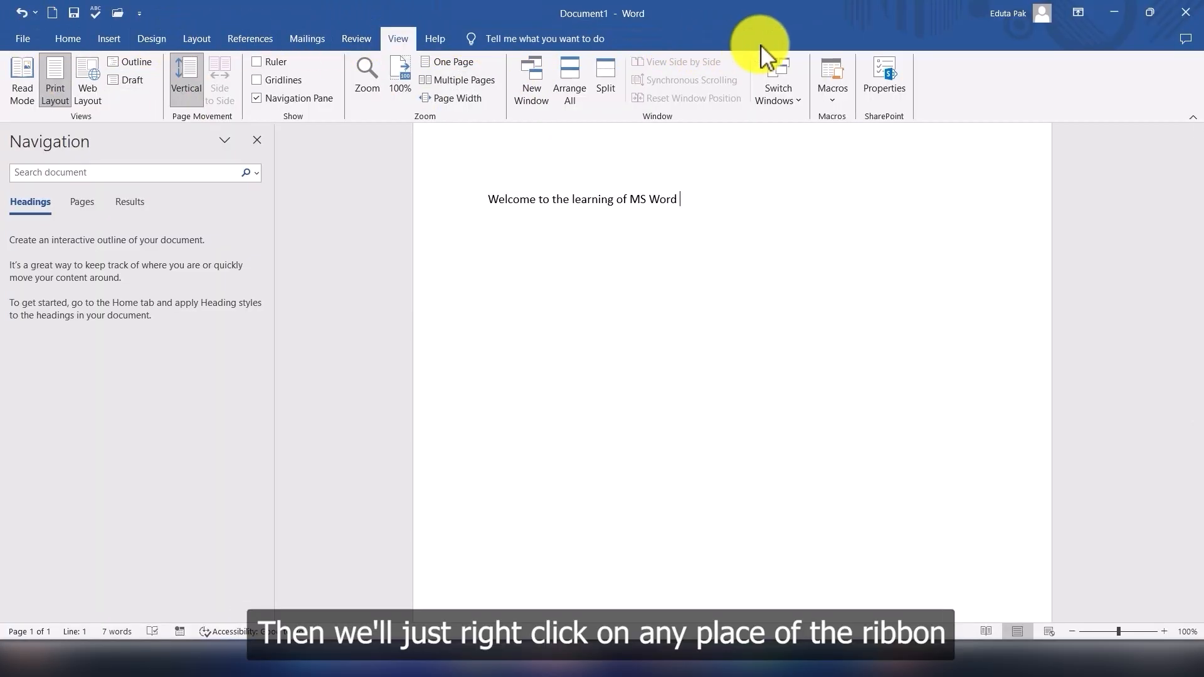
Step: Customize the ribbon's main tabs by turning off the Mailings and Review tabs
right_click(329, 39)
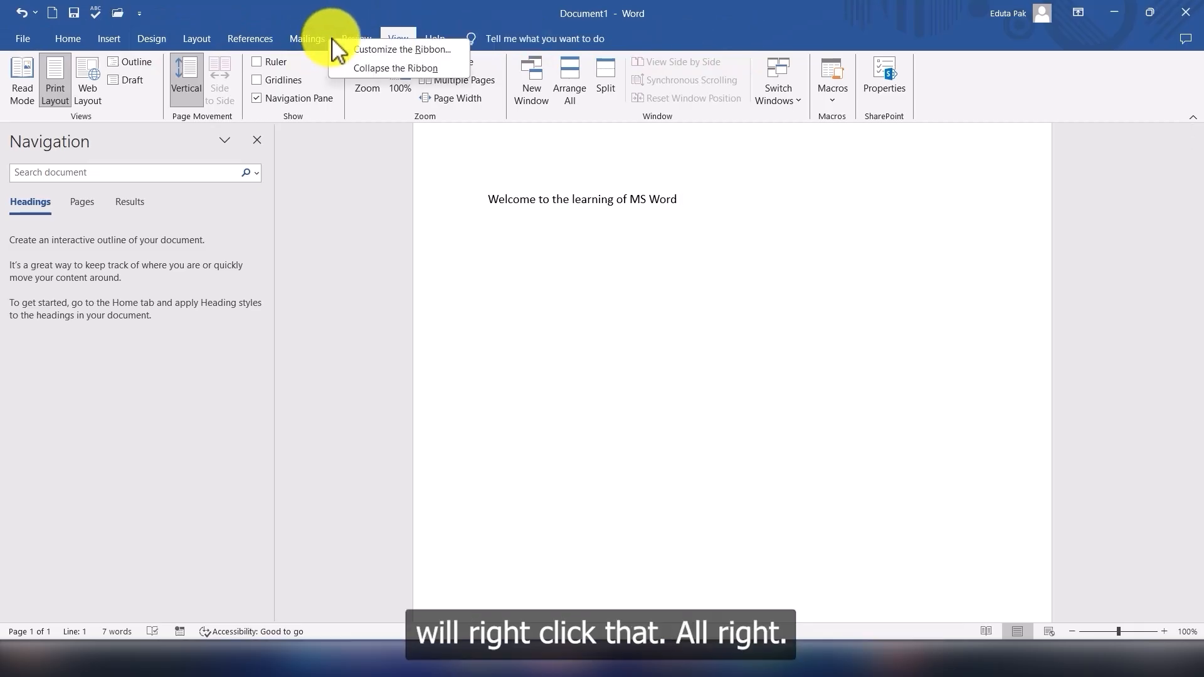
left_click(404, 50)
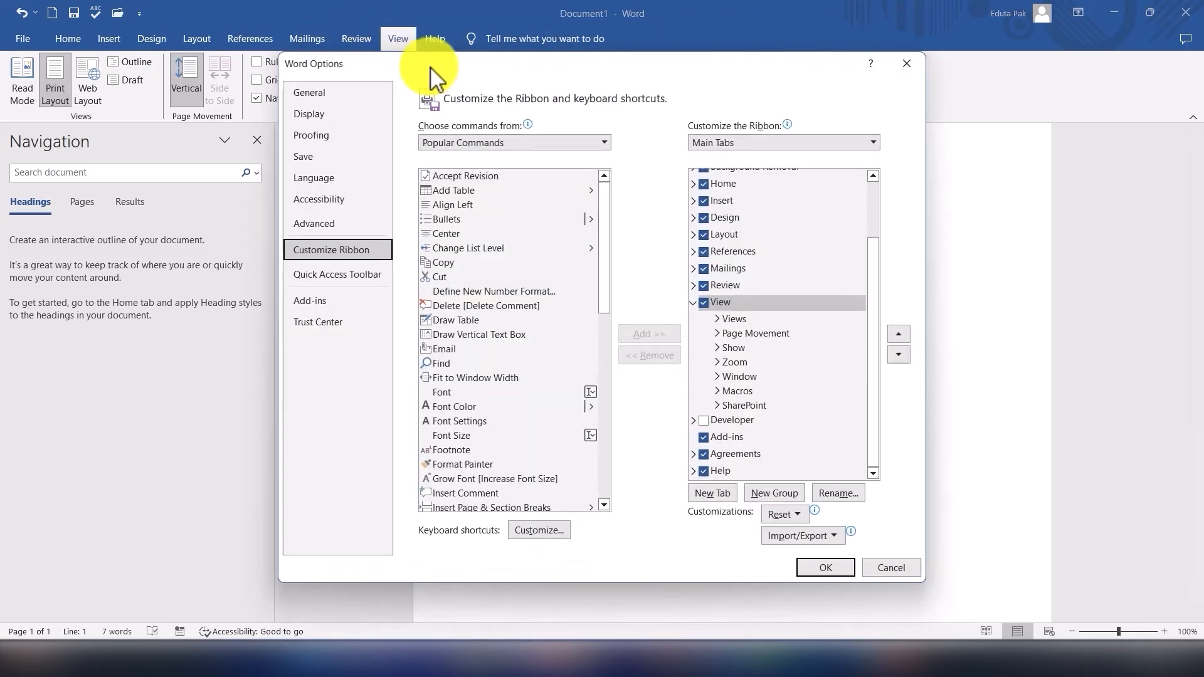
scroll(759, 380, "up", 2)
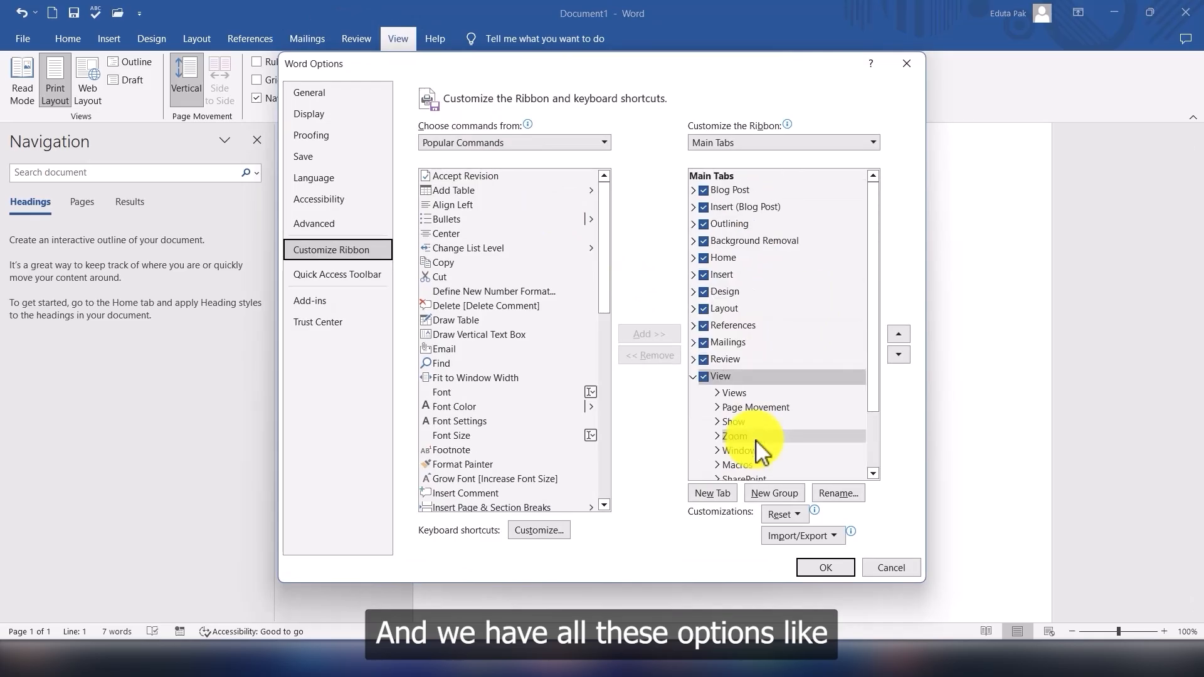
scroll(721, 251, "down", 2)
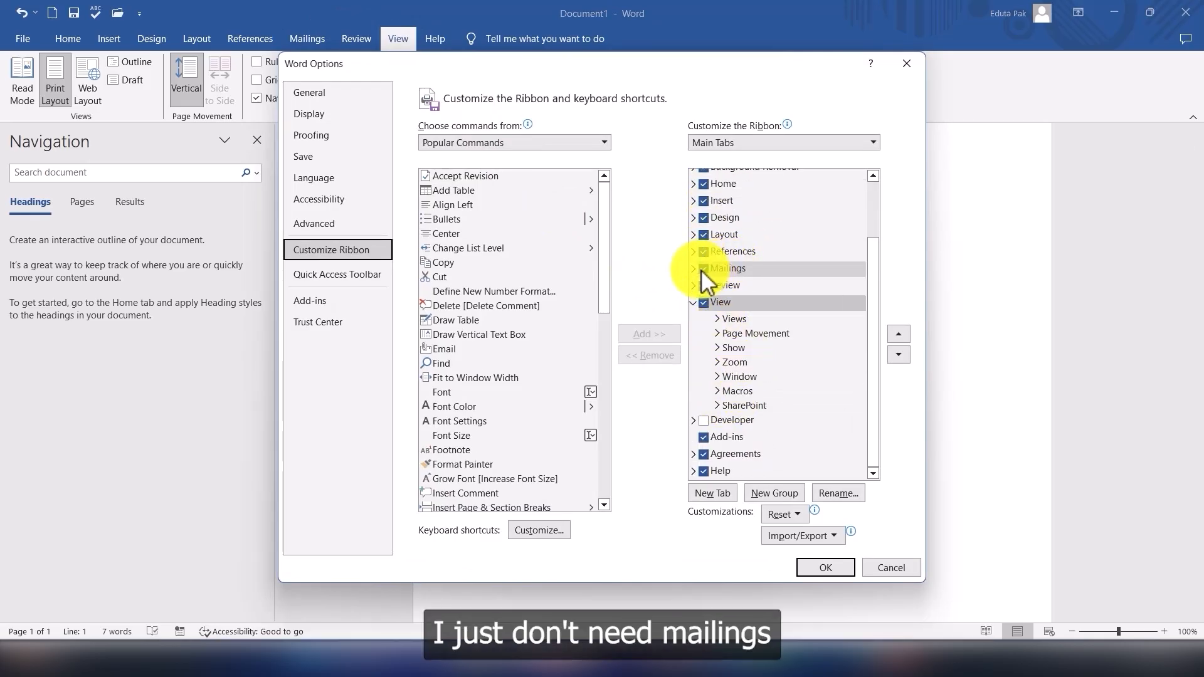
left_click(703, 268)
scroll(708, 265, "up", 2)
scroll(707, 265, "down", 1)
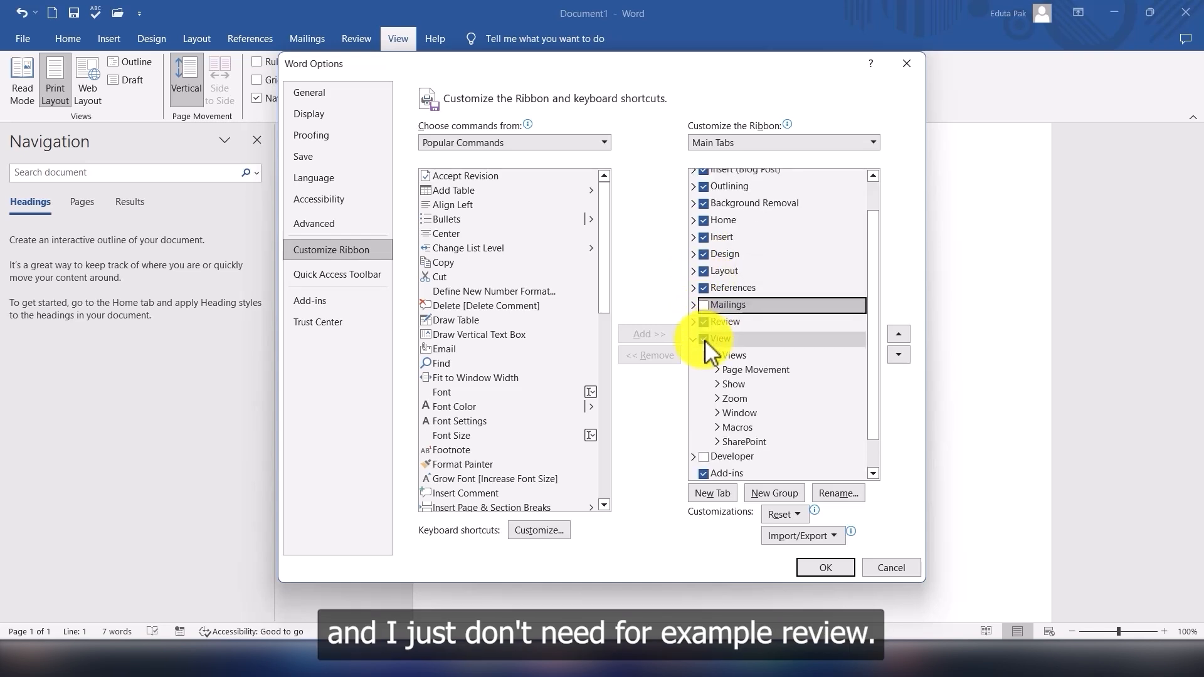
scroll(715, 319, "down", 1)
left_click(704, 286)
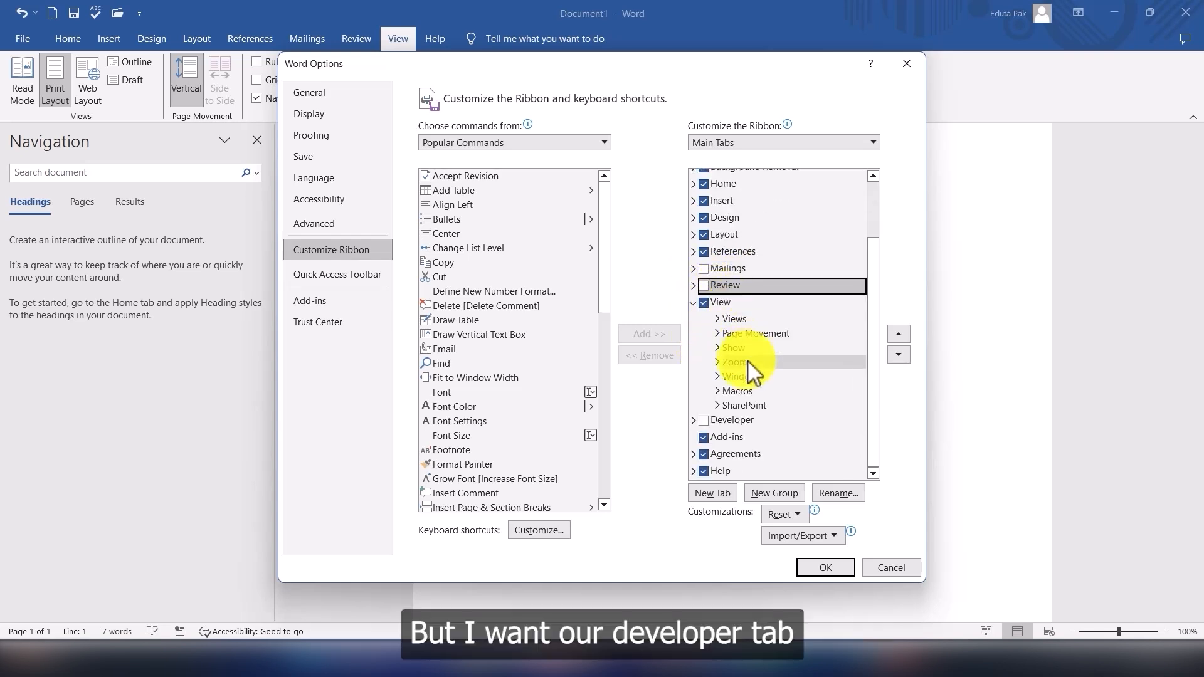
Step: Turn on the Developer tab in the ribbon's main tabs and apply the ribbon customization
left_click(703, 421)
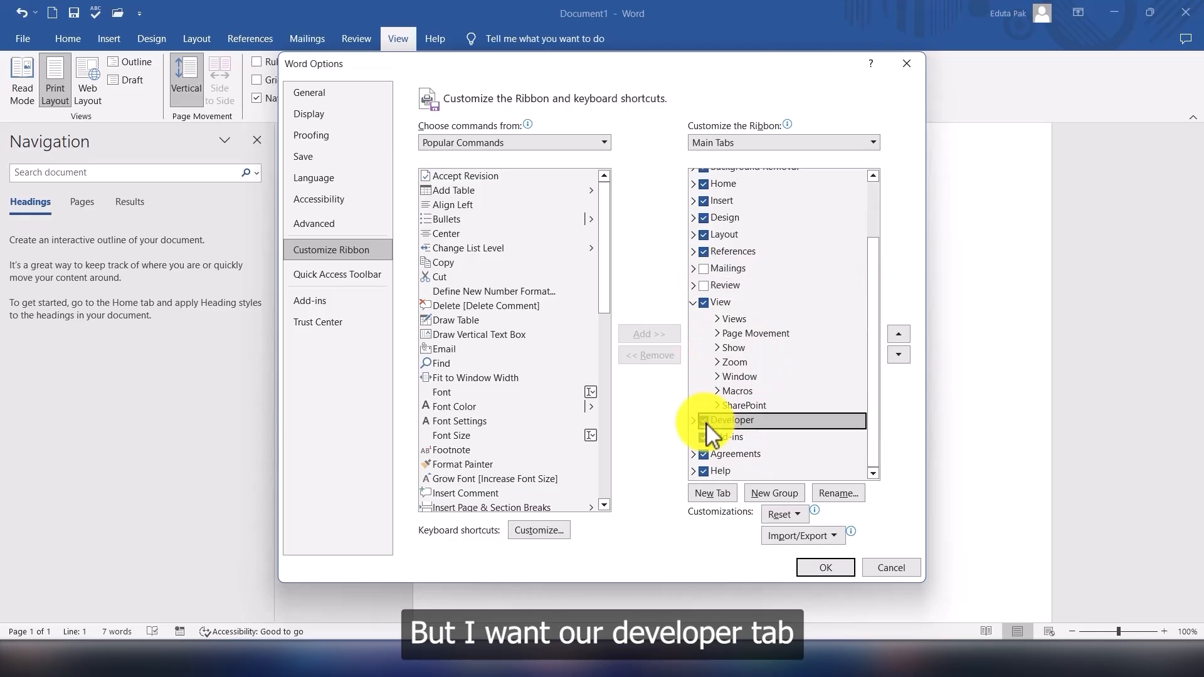
scroll(771, 269, "up", 2)
scroll(772, 269, "down", 2)
left_click(836, 570)
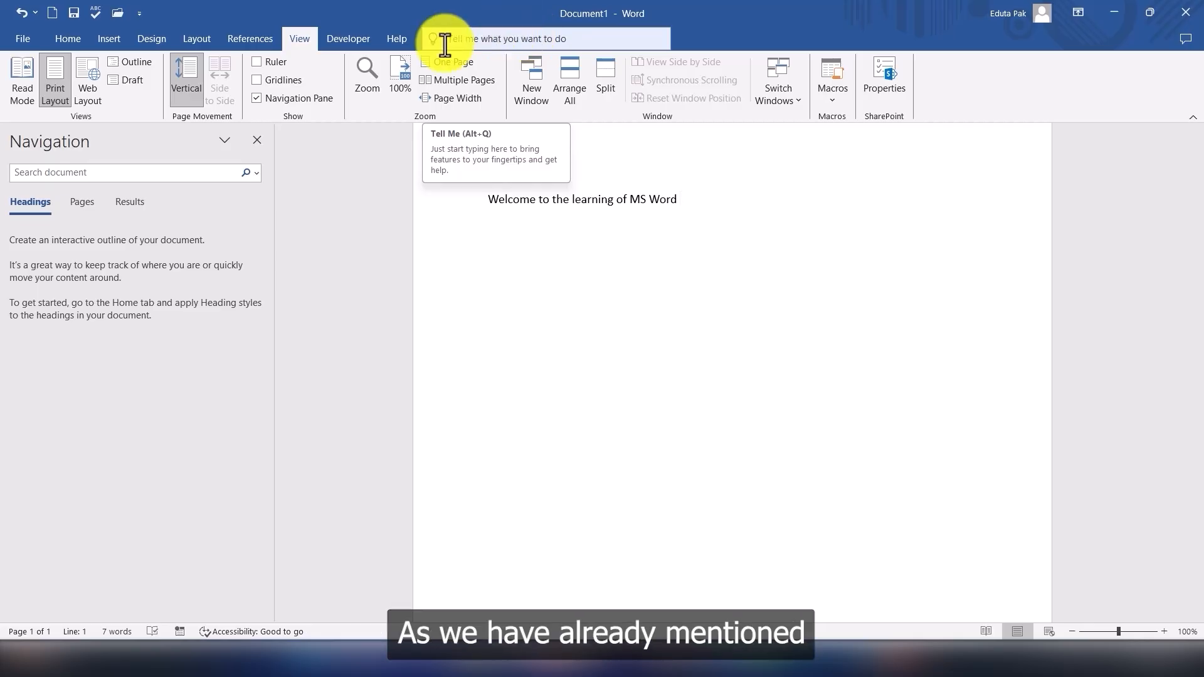
Step: Add the Email, Draw Table and Redo commands to the Quick Access Toolbar
left_click(139, 13)
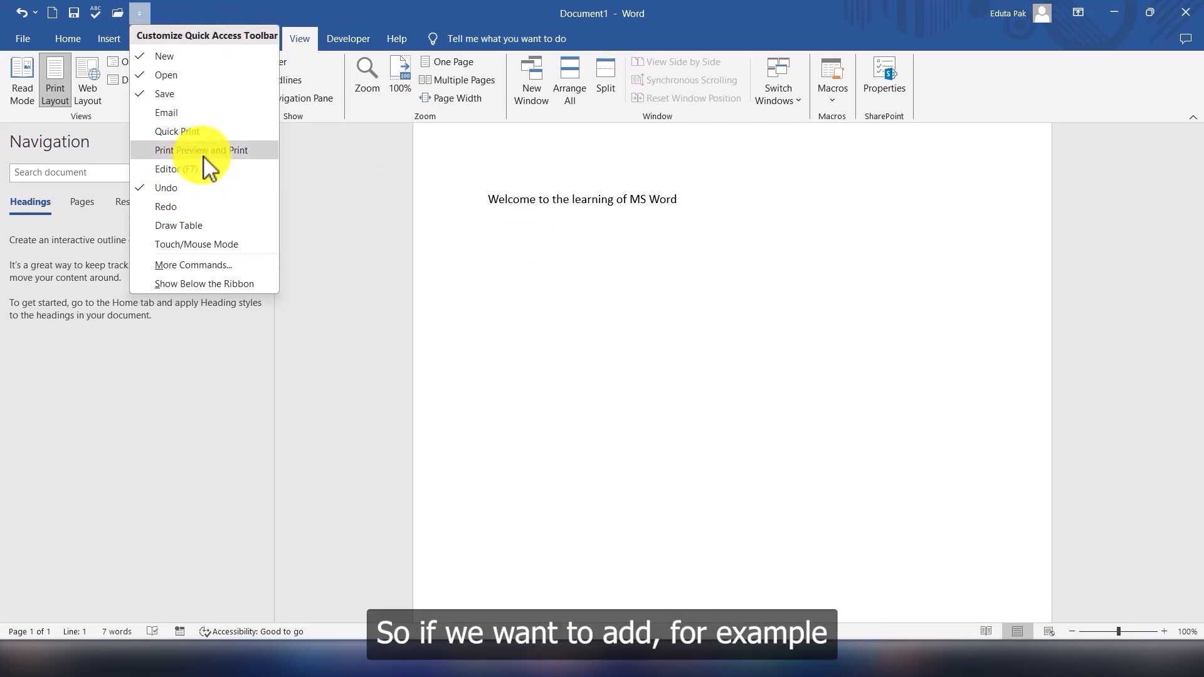
left_click(184, 119)
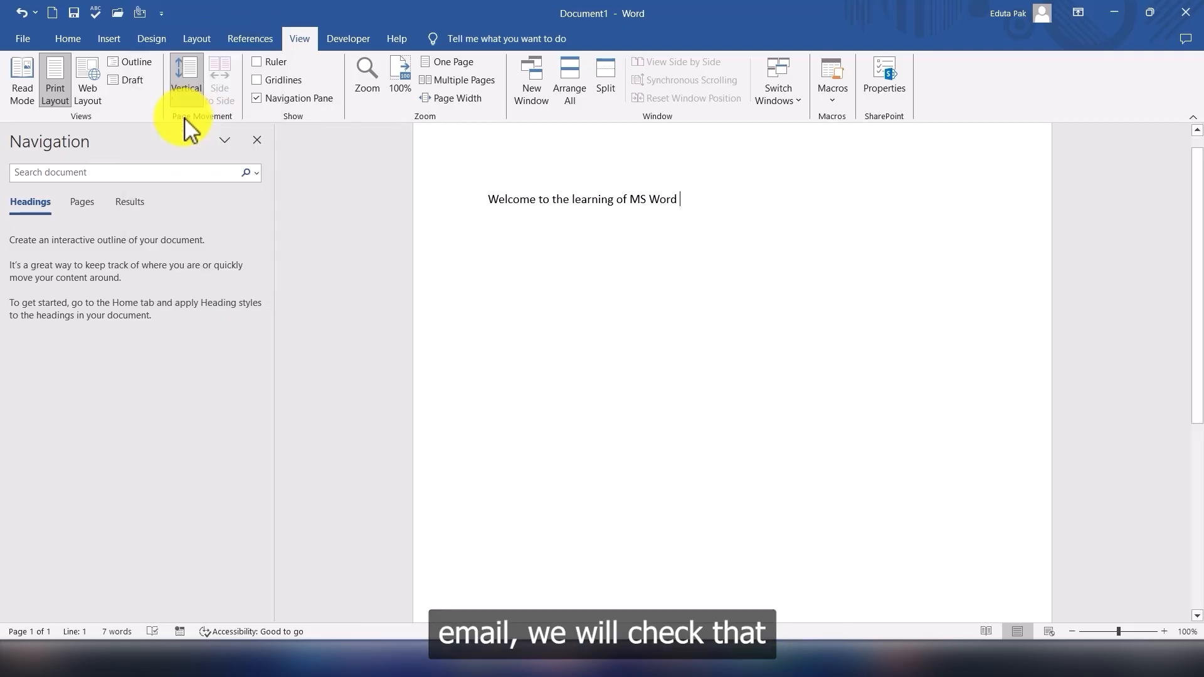
left_click(163, 15)
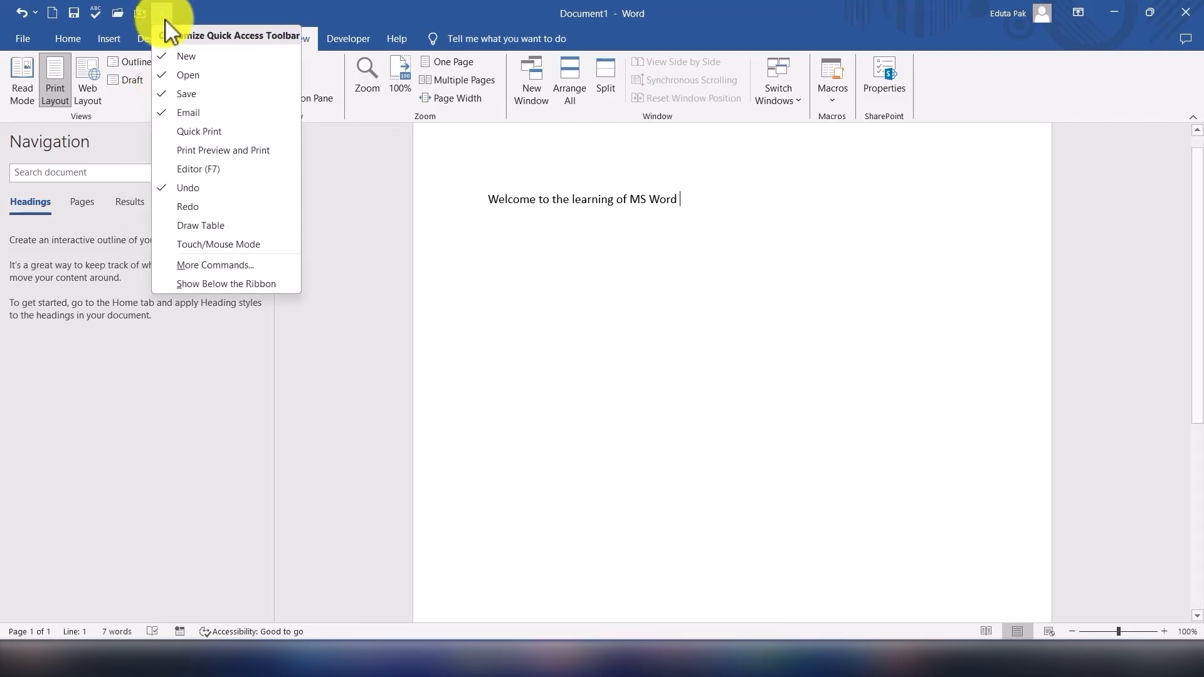
left_click(214, 227)
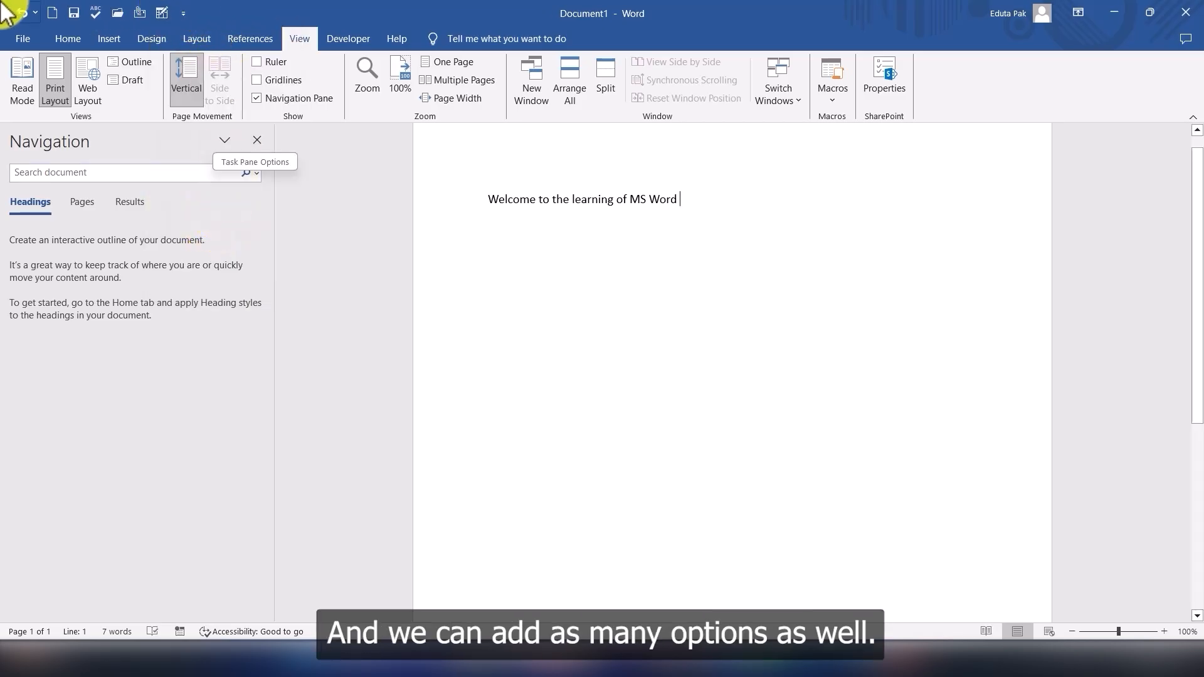
left_click(184, 13)
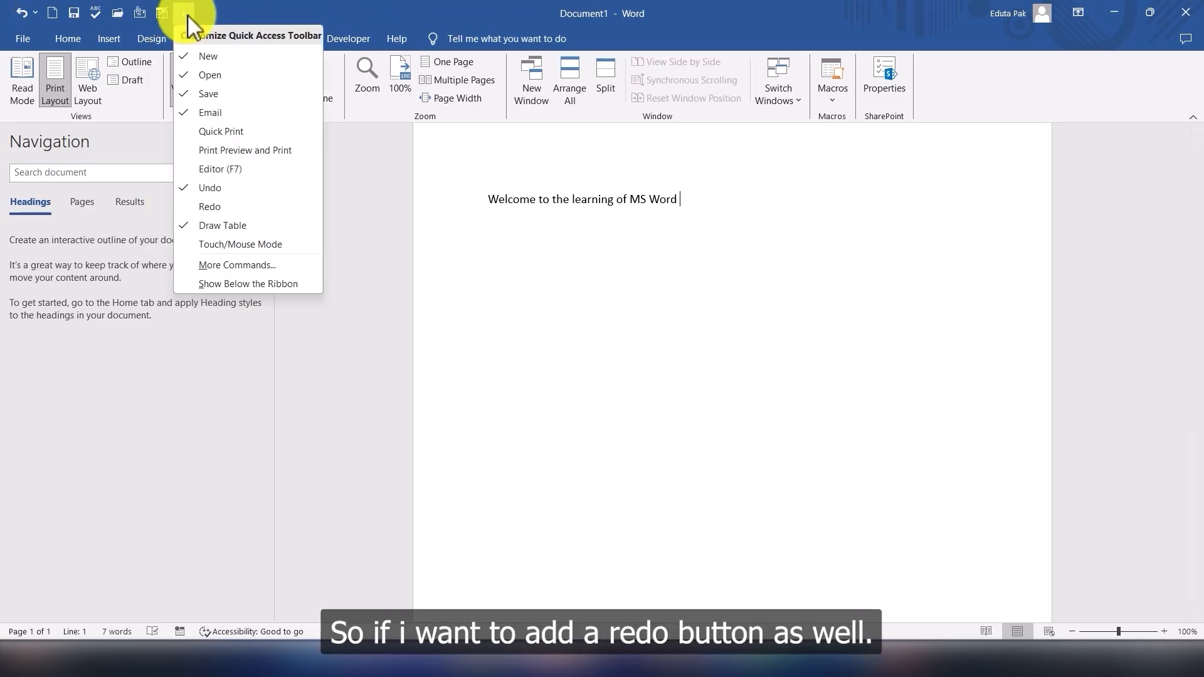
left_click(213, 207)
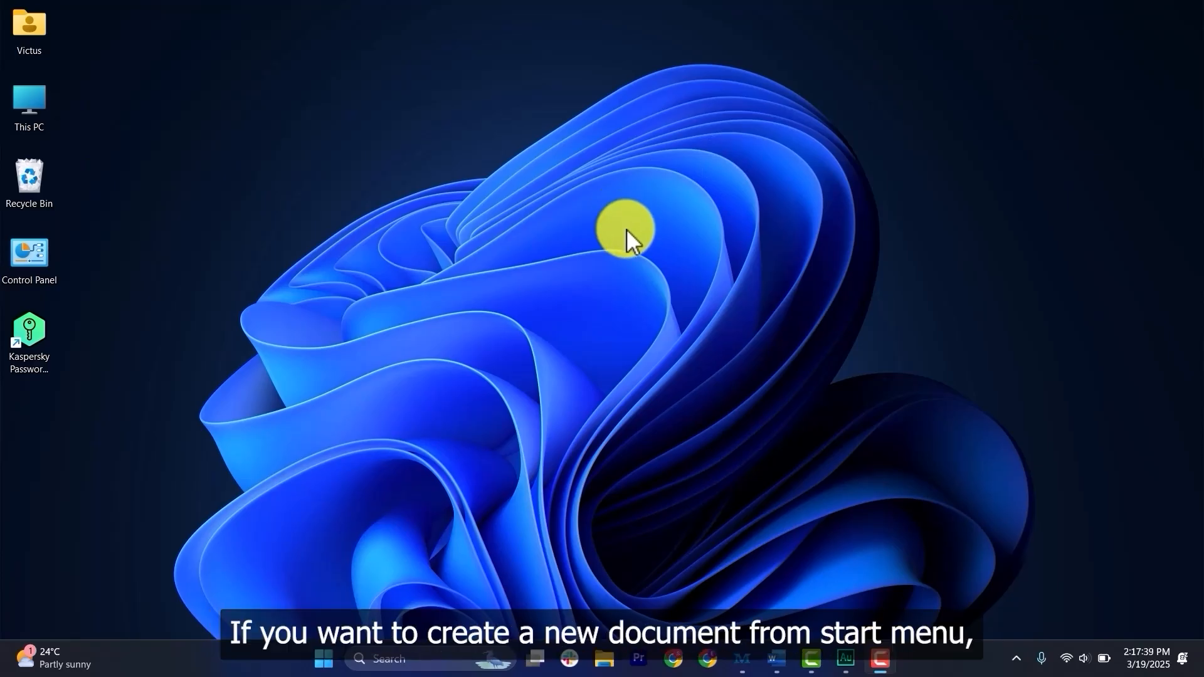
Step: Launch Word from the Windows Start menu and create a blank document
left_click(320, 659)
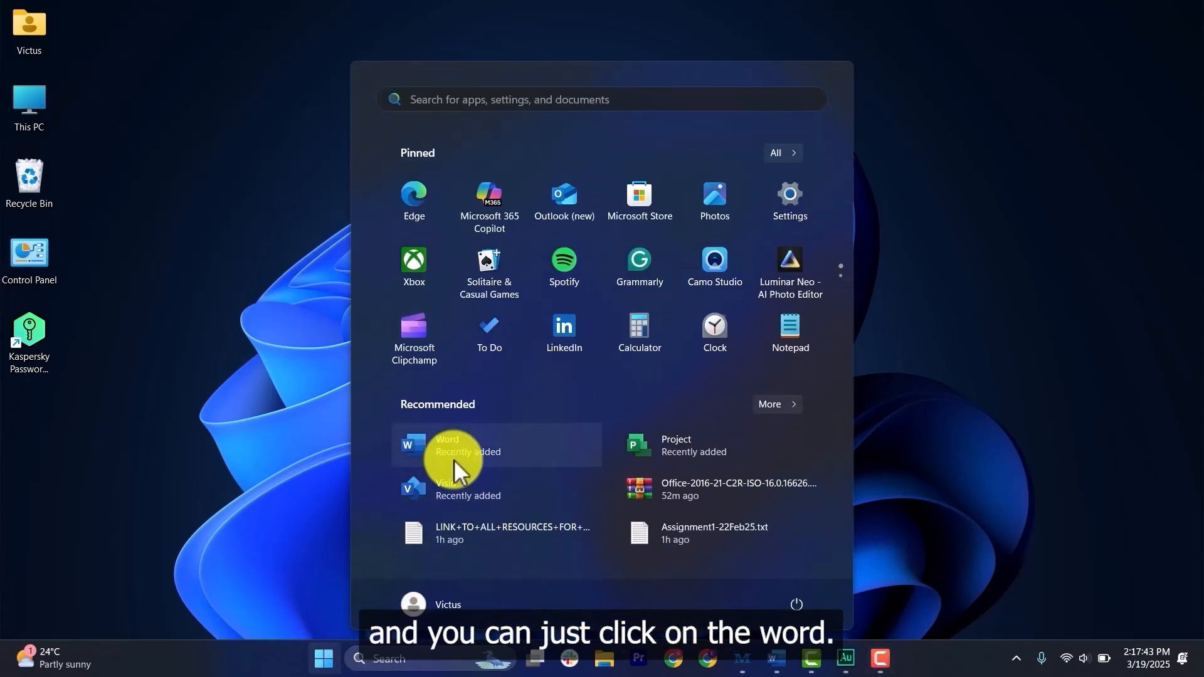
left_click(443, 443)
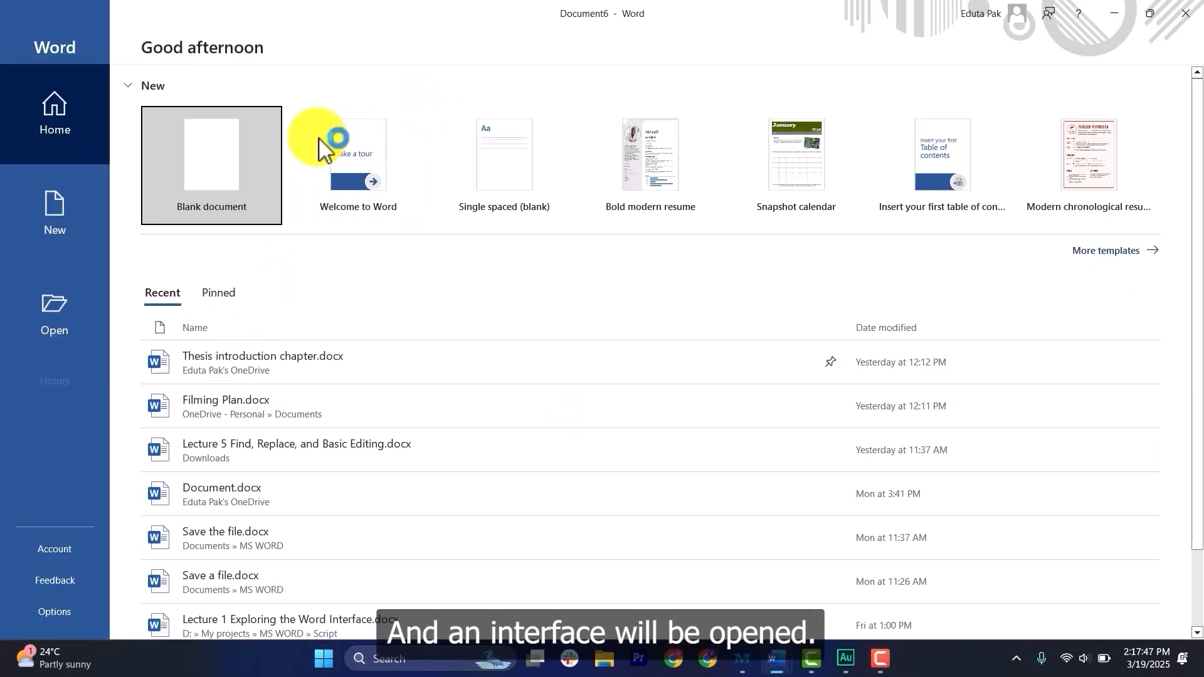
left_click(239, 153)
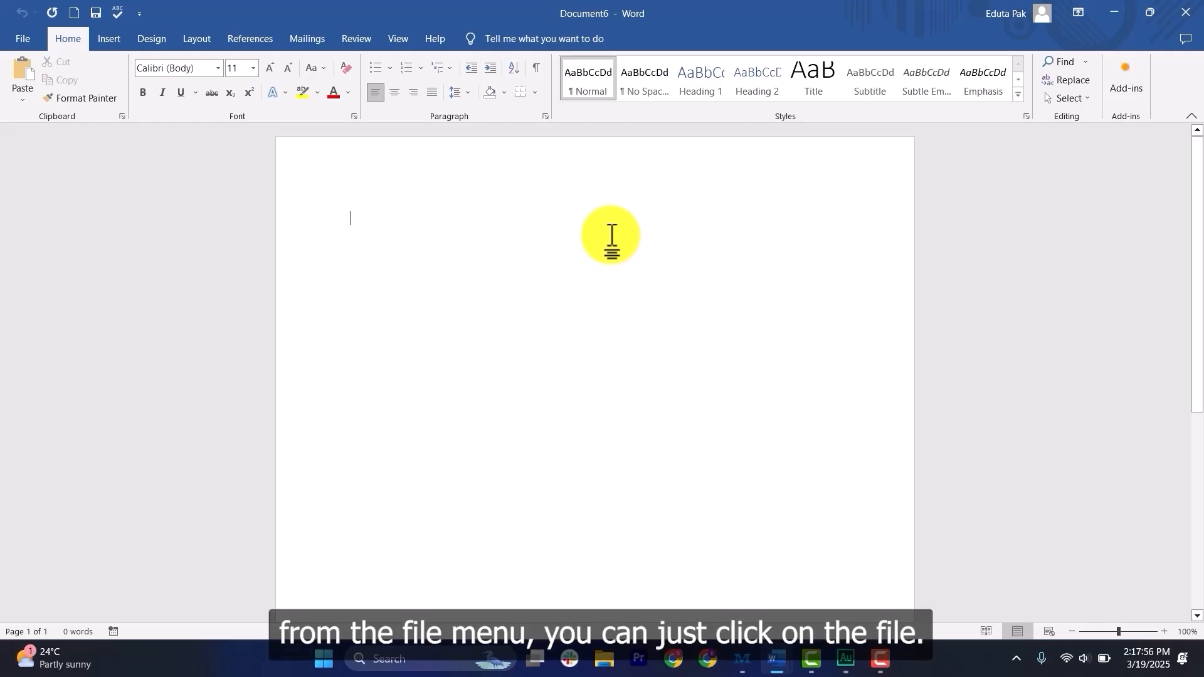
Step: Create two more blank documents, one from the start page and one directly from the open document
left_click(29, 47)
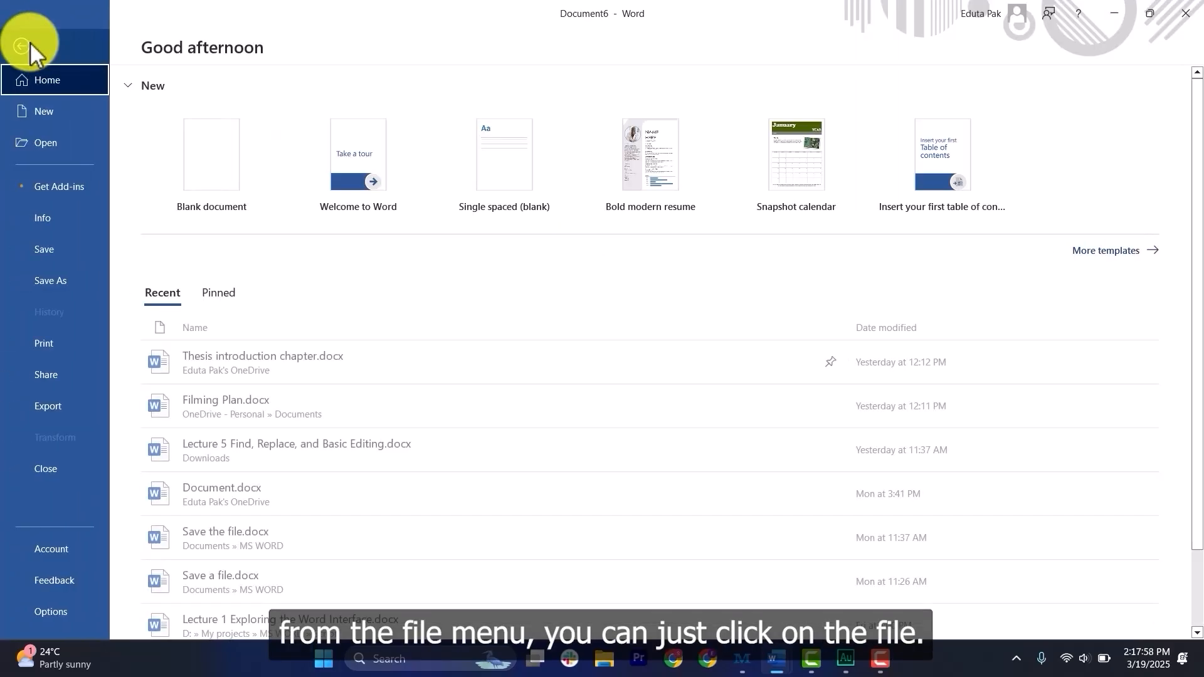
left_click(215, 183)
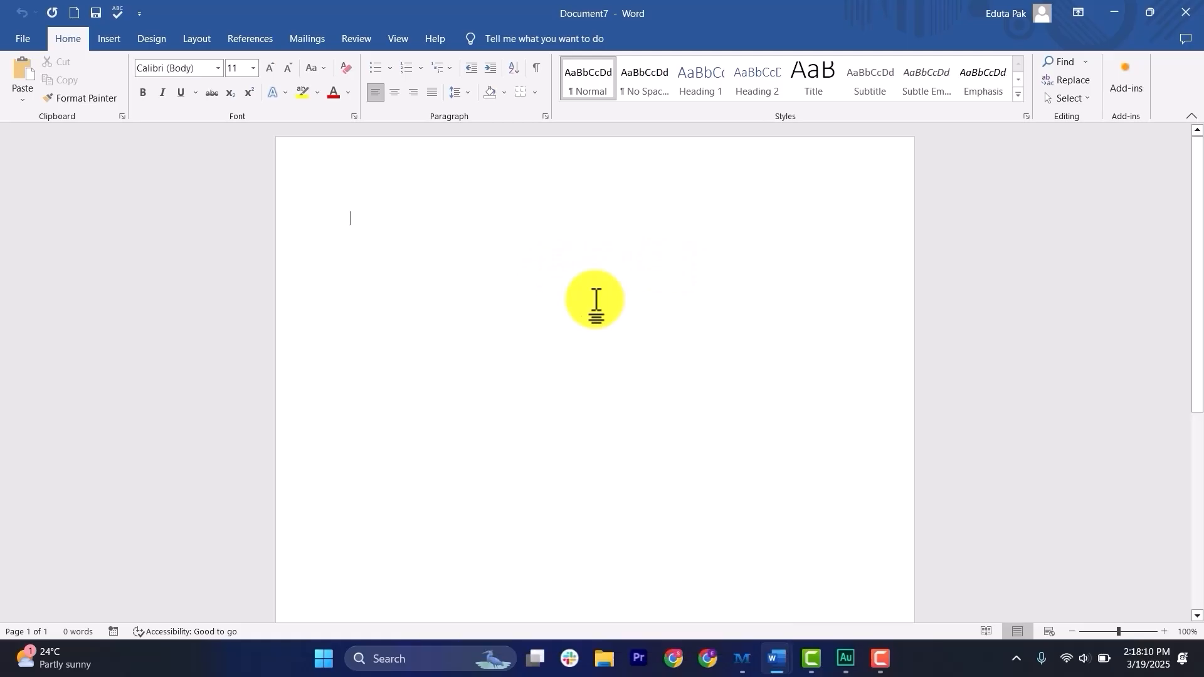
key("ctrl+n")
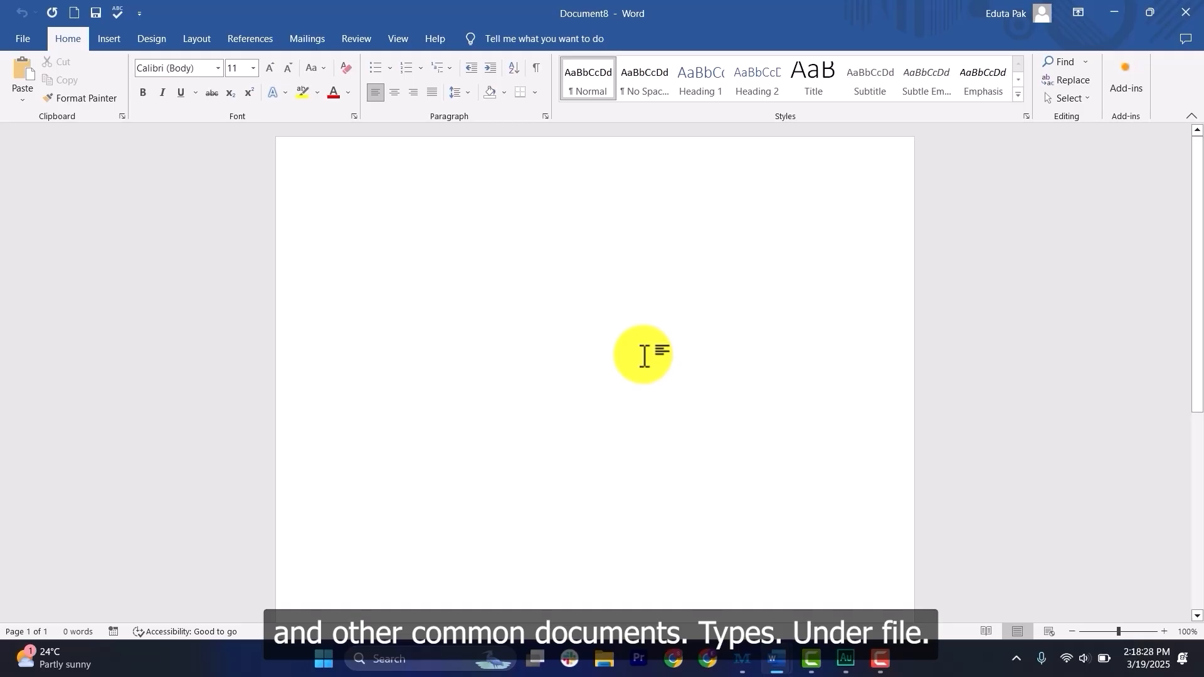
Step: Browse the templates available for new documents, such as resumes, cover letters and brochures
left_click(22, 38)
left_click(48, 110)
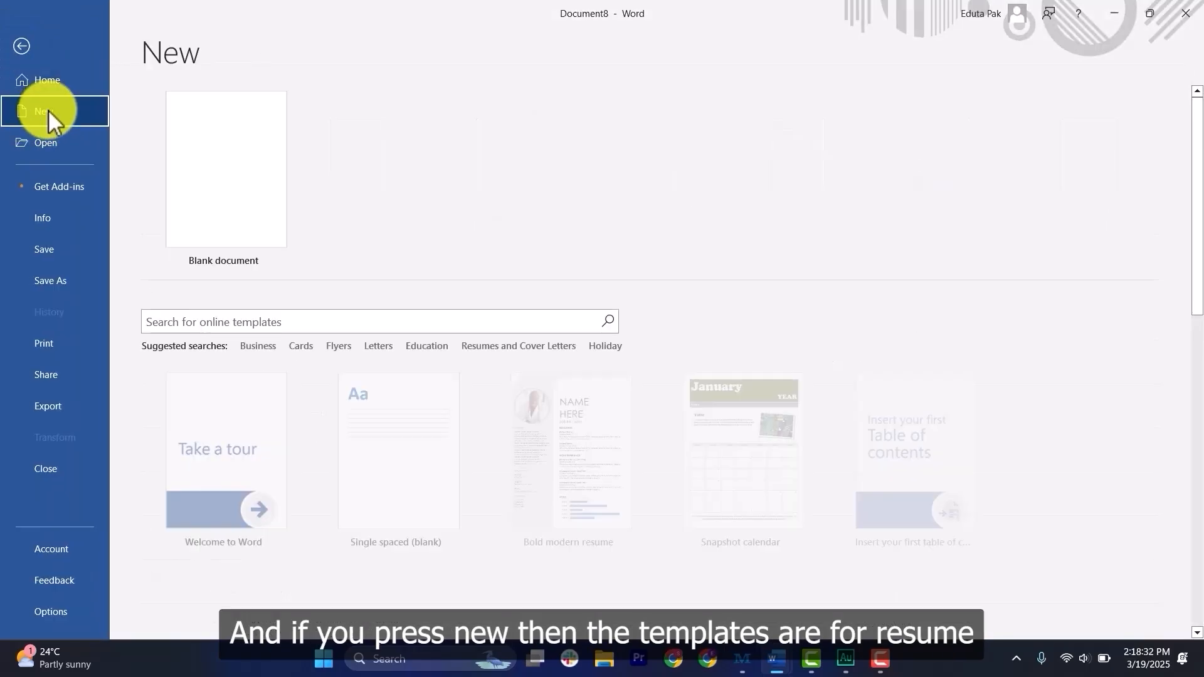
scroll(630, 376, "down", 2)
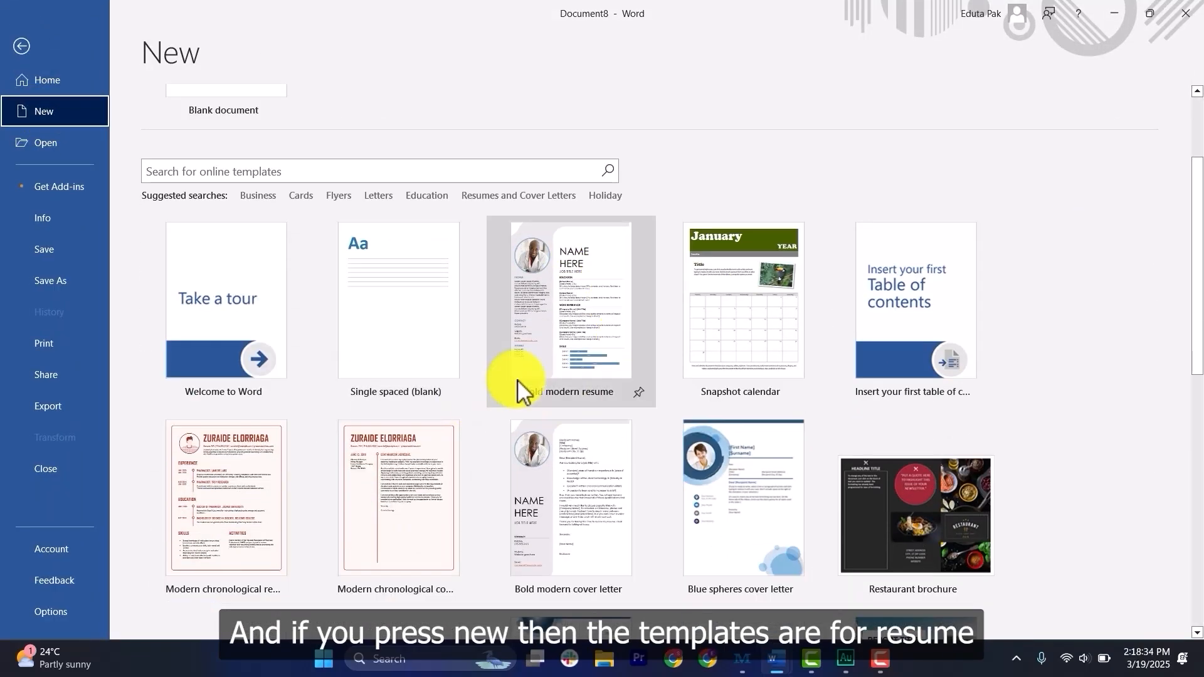
scroll(483, 403, "down", 2)
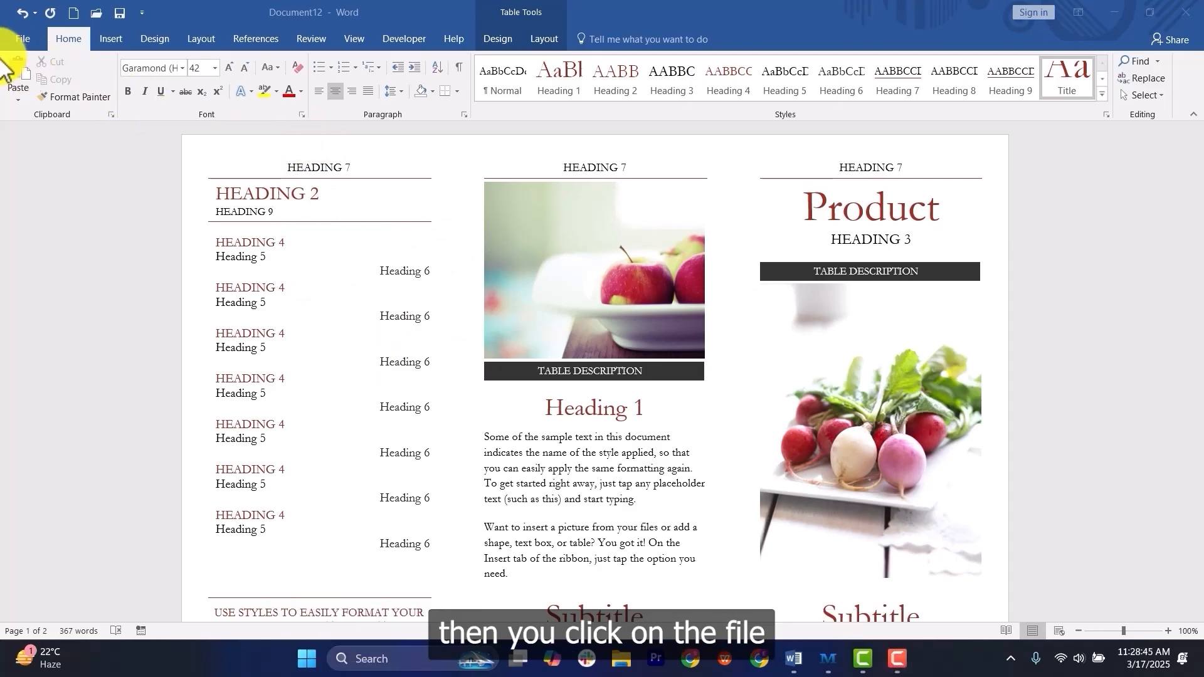
Step: Save the brochure in the MS WORD folder under the name "Save the file" as a Word Document (*.docx)
left_click(20, 44)
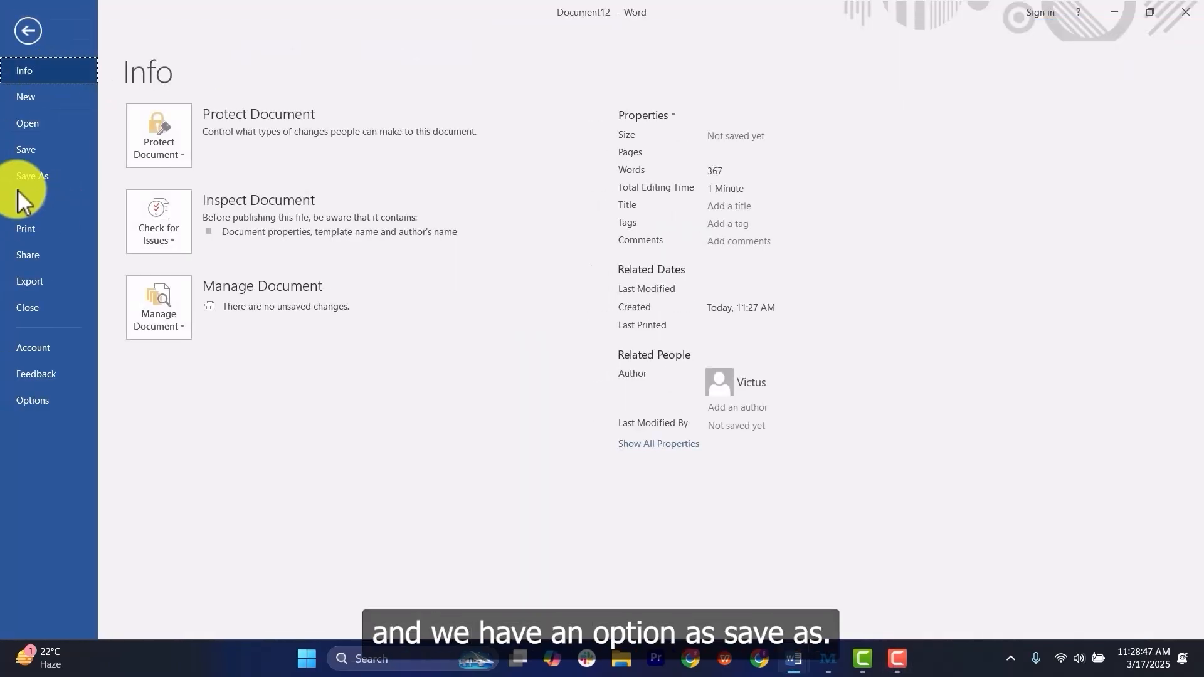
left_click(35, 179)
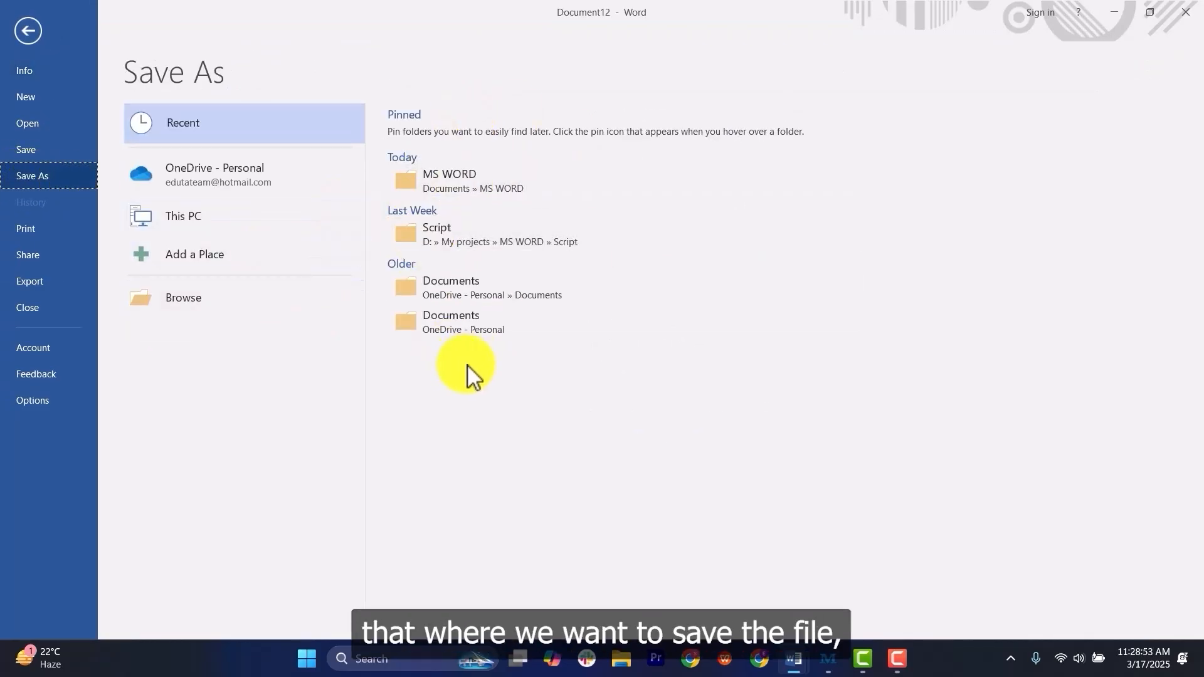
left_click(480, 185)
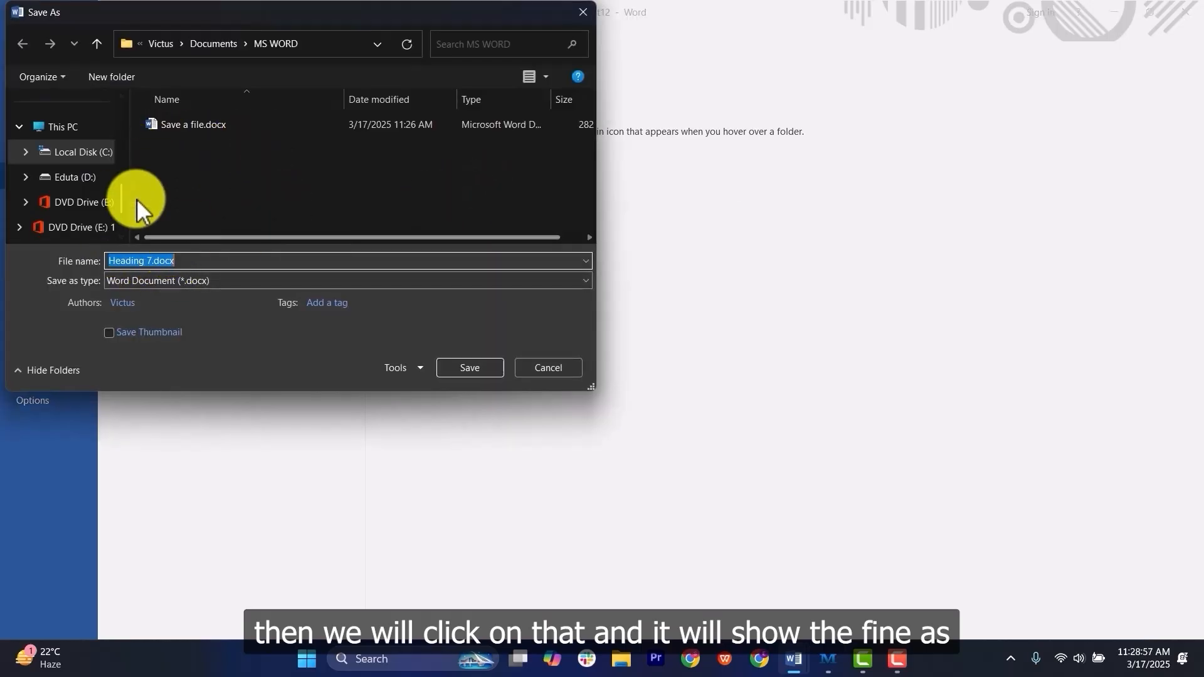
left_click(150, 259)
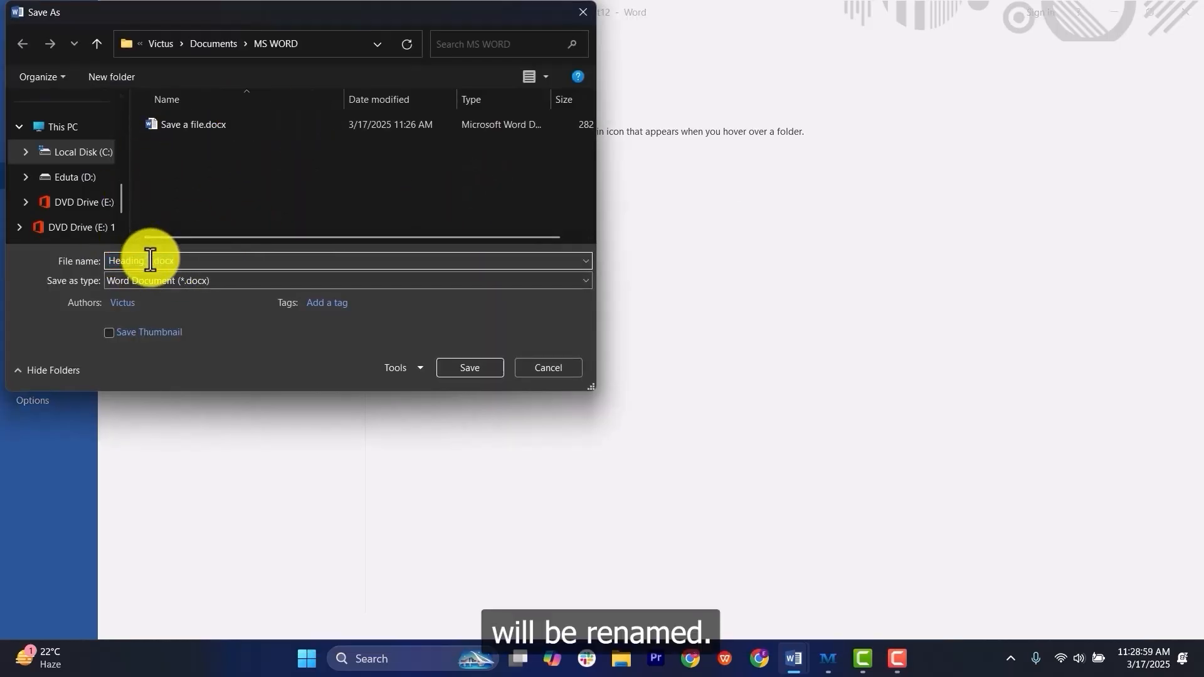
left_click_drag(152, 260, 81, 250)
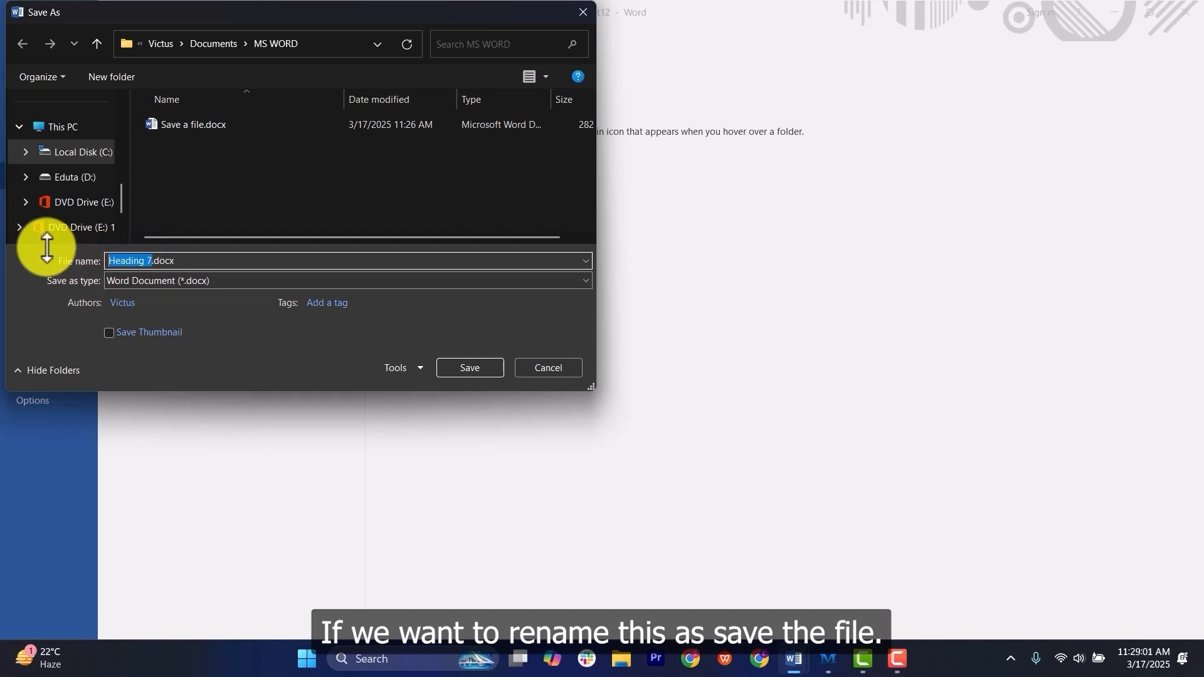
type("Save the file")
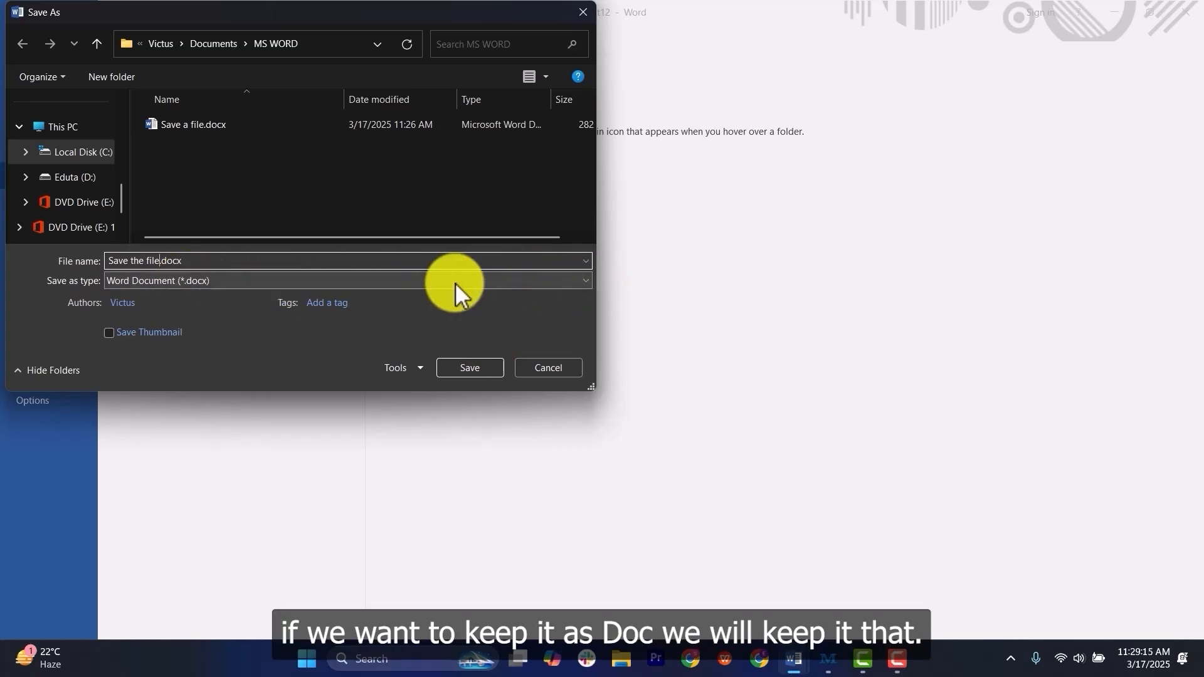
left_click(587, 281)
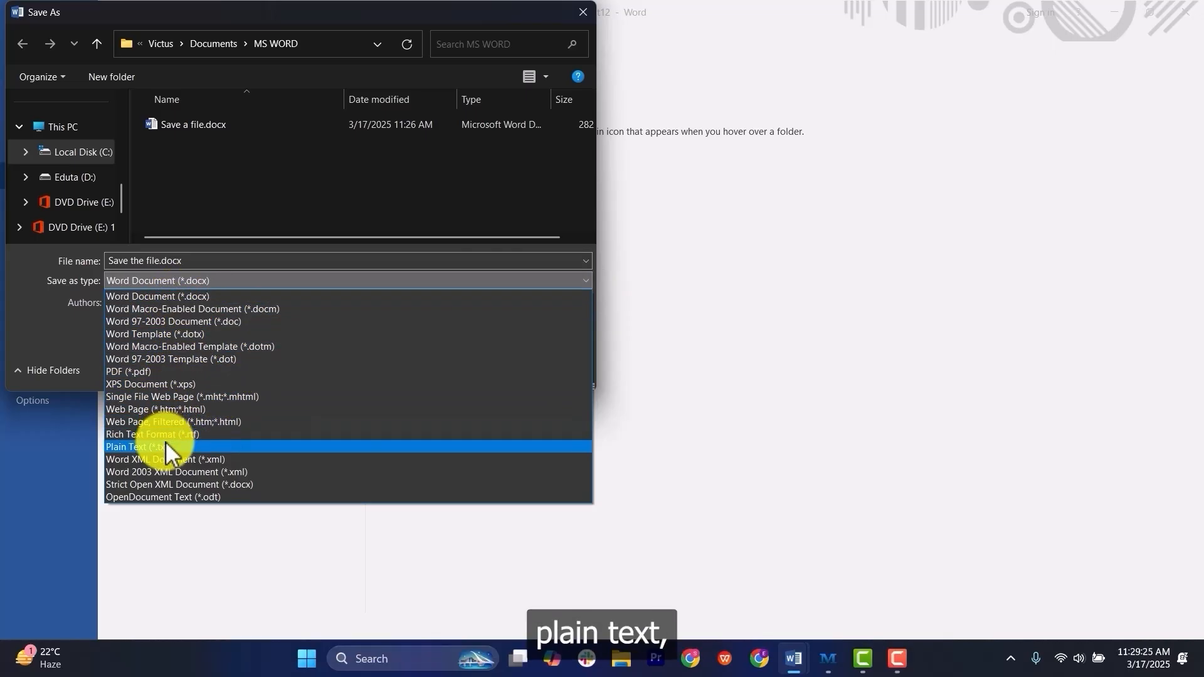
left_click(285, 263)
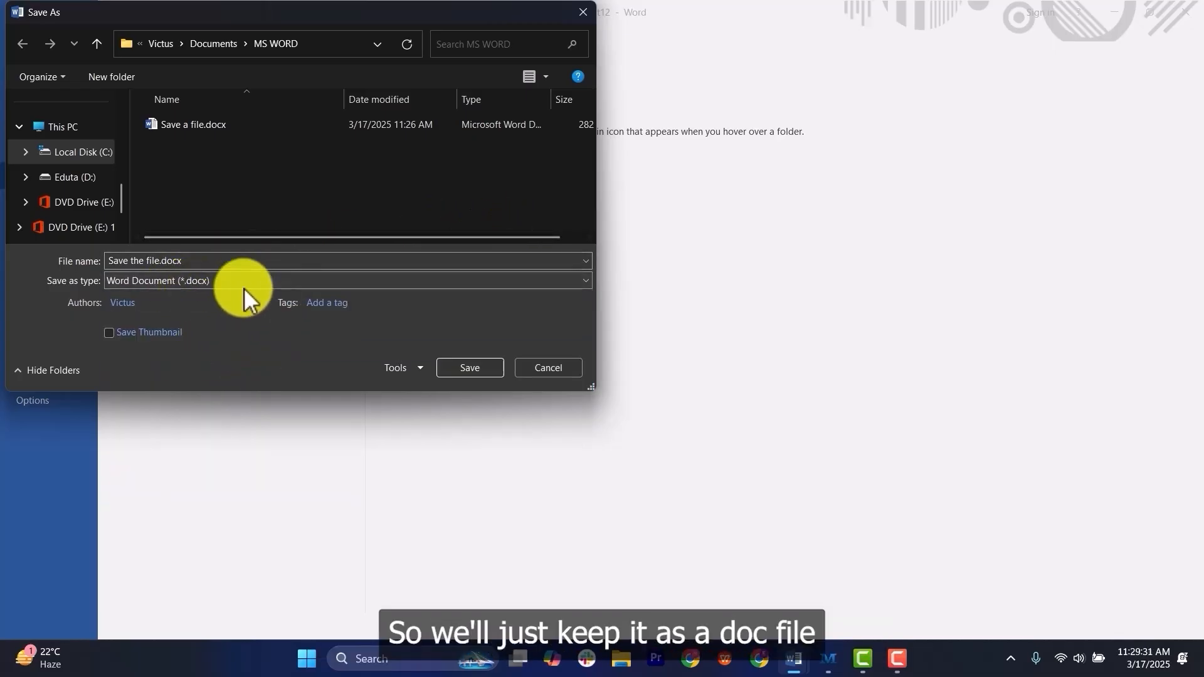
left_click(468, 366)
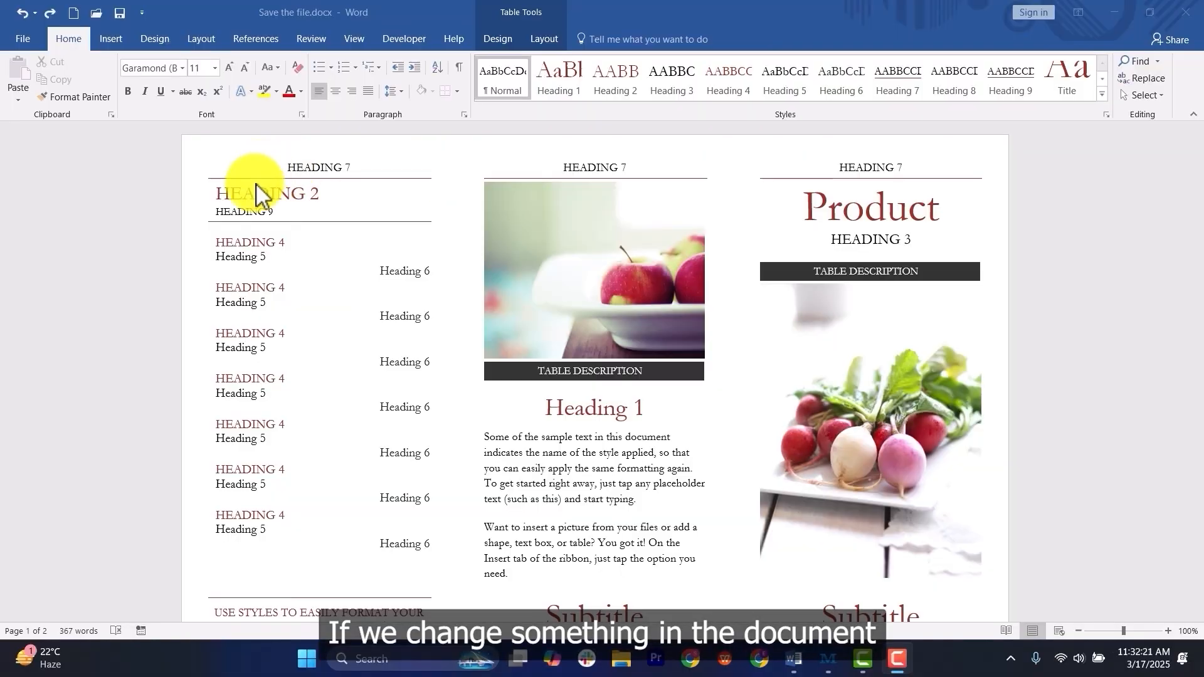
Step: Replace the "Heading 2" text above Heading 9 in the first column with "Product Heading" and check the file's saving options
left_click(254, 193)
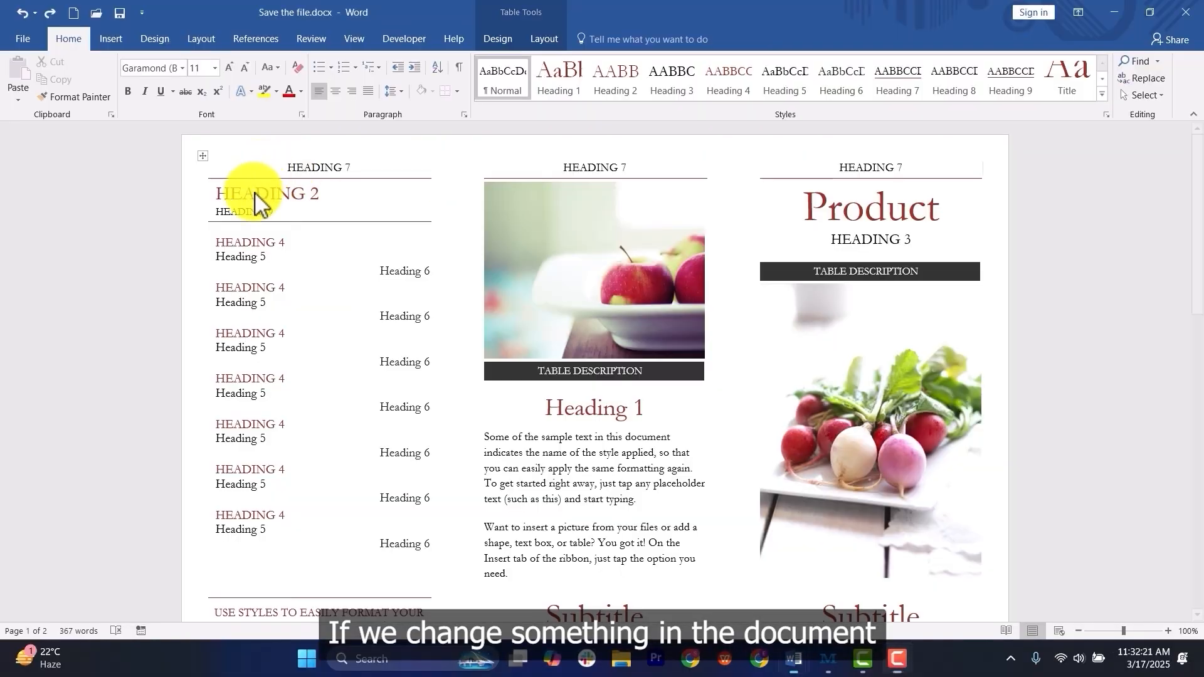
left_click(288, 195)
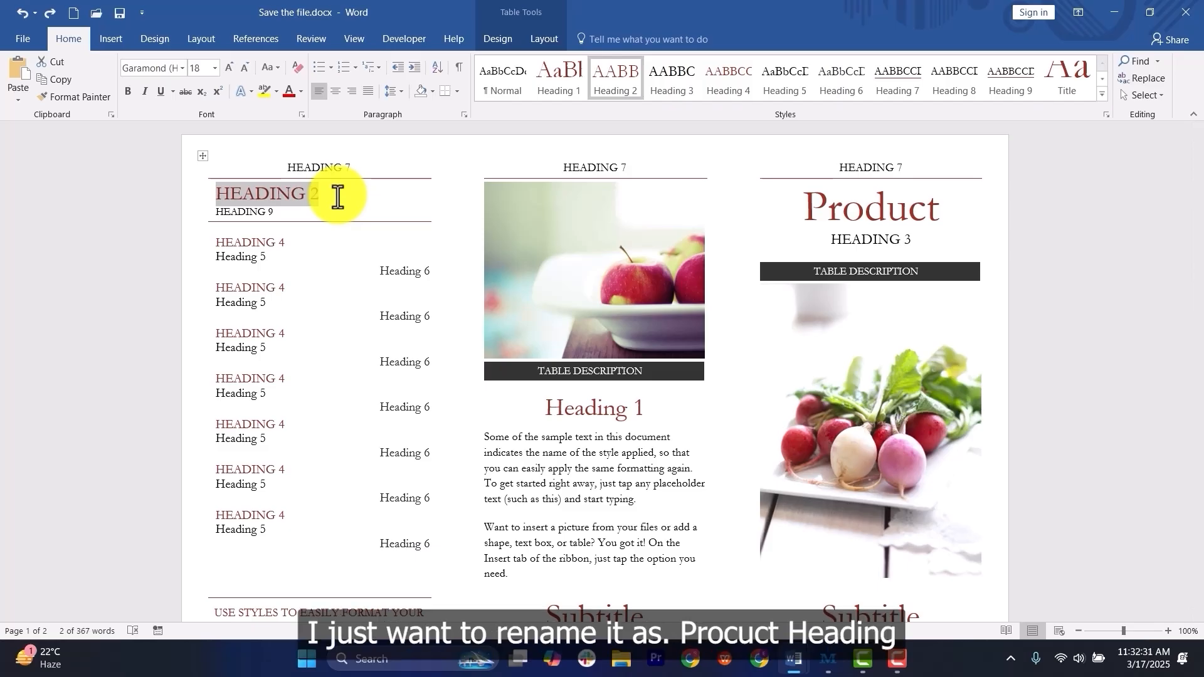
type("Prod")
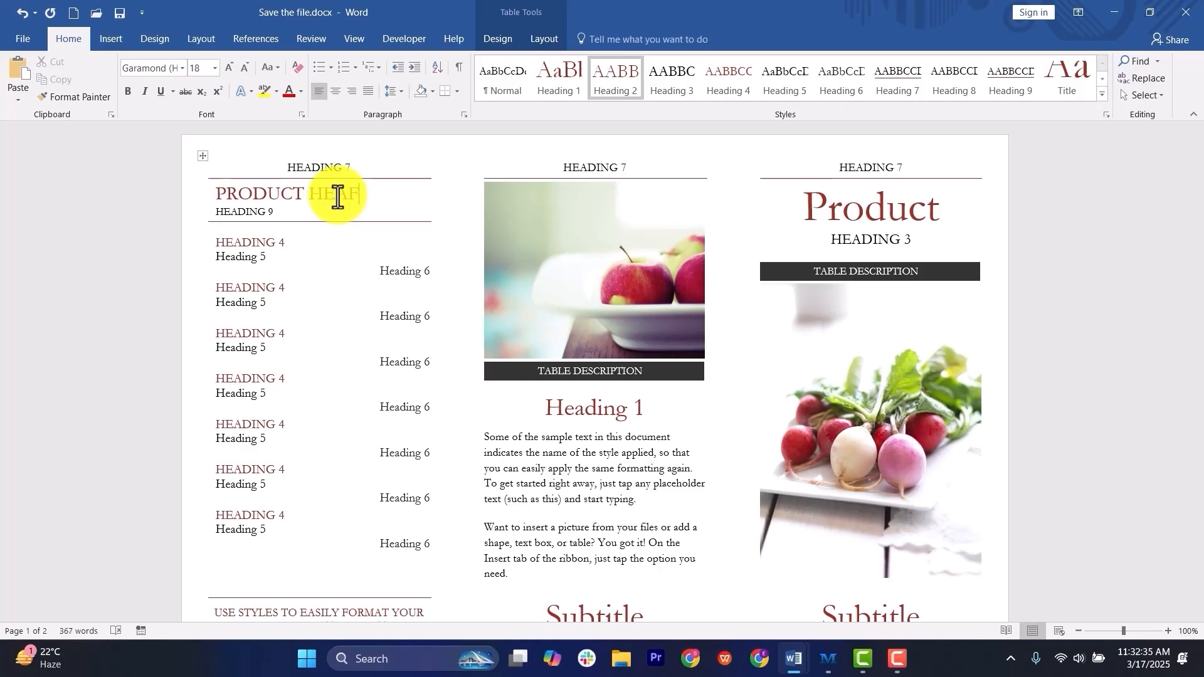
type("uct Heading")
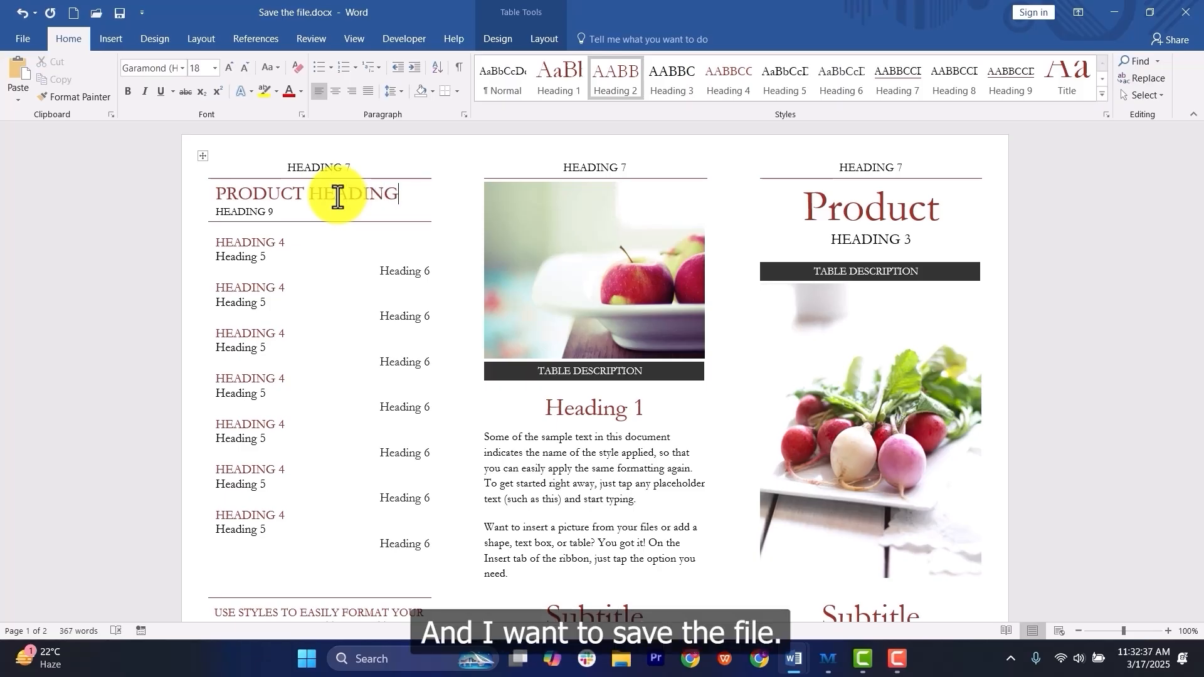
left_click(22, 40)
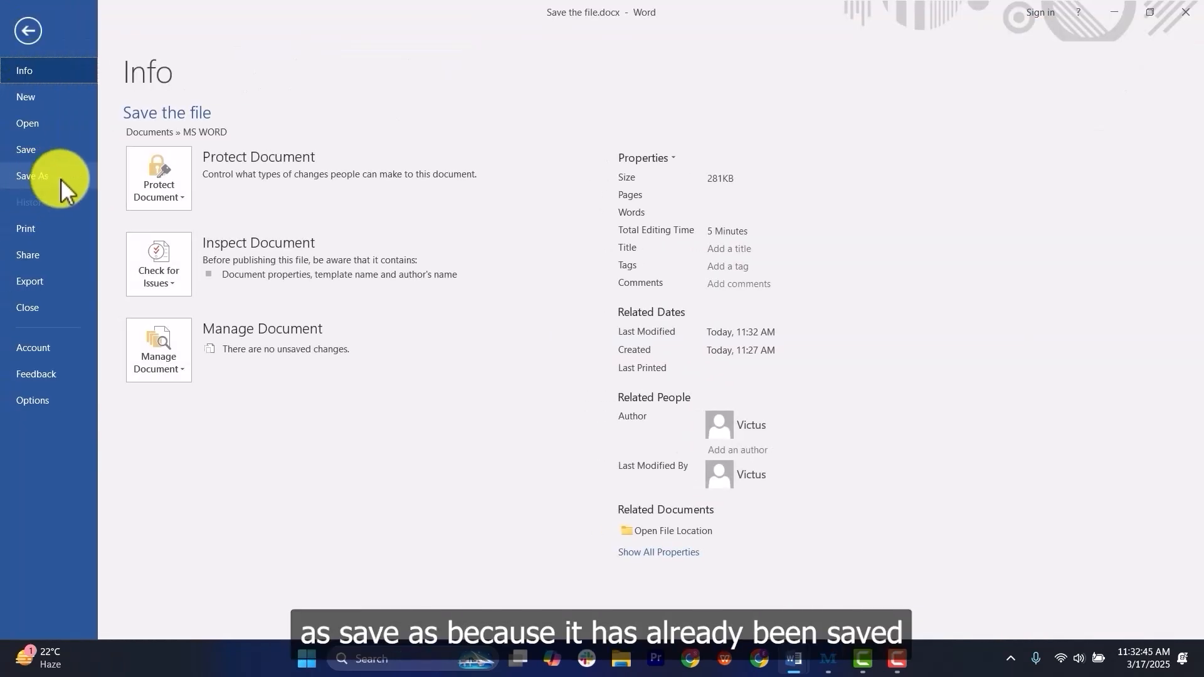
left_click(31, 33)
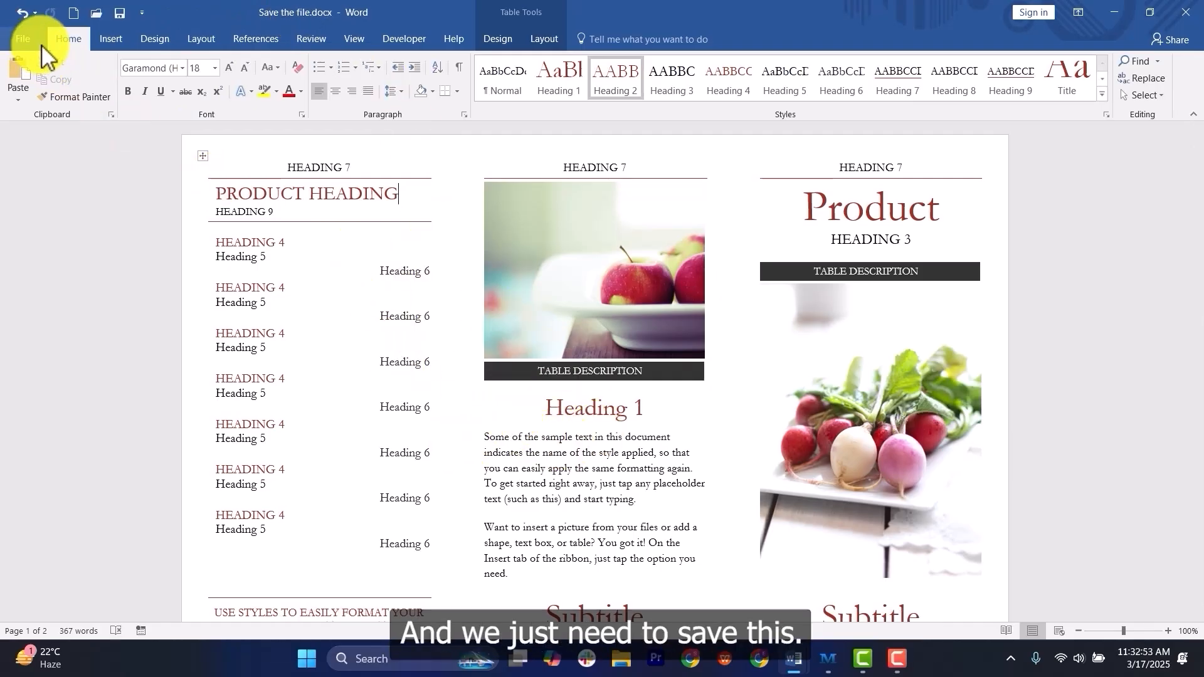
scroll(537, 304, "down", 5)
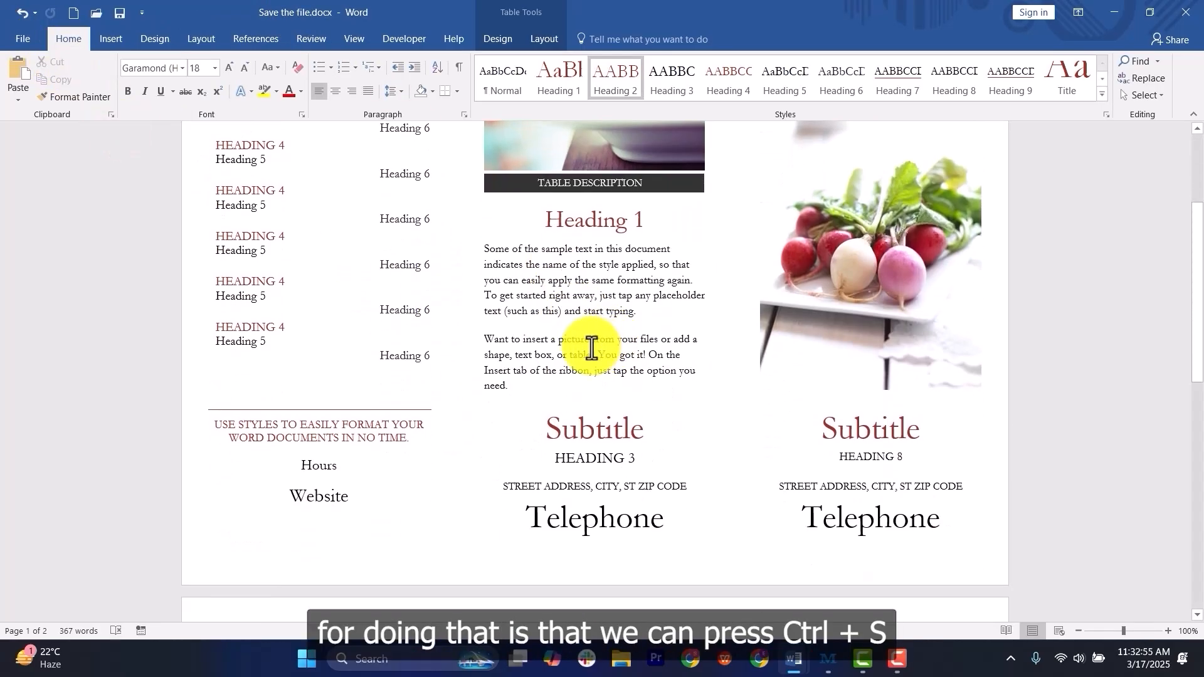
triple_click(456, 274)
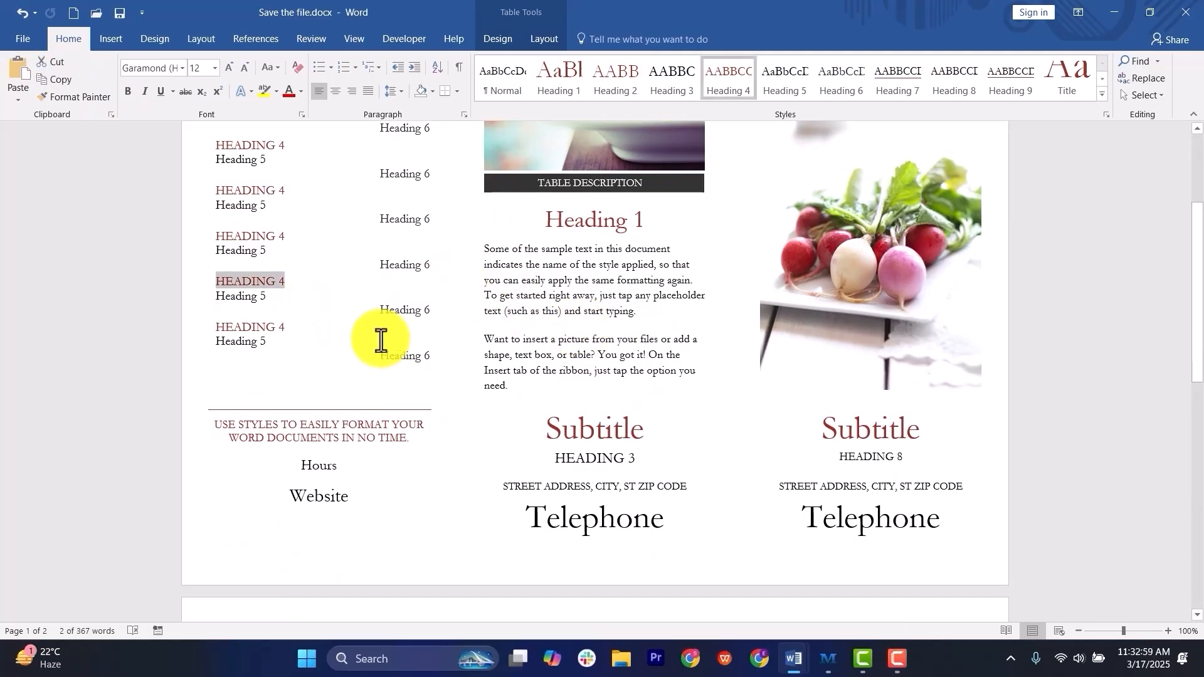
scroll(599, 487, "down", 3)
scroll(599, 487, "down", 6)
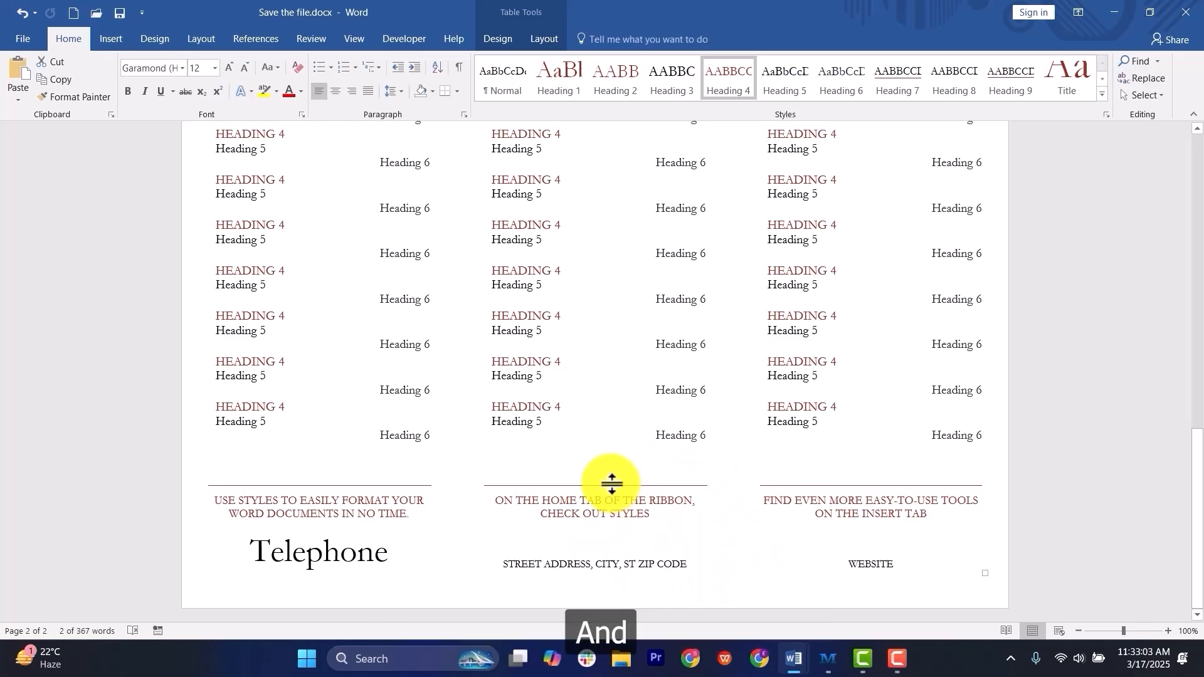
Step: Create a new blank document directly from the open brochure
key("ctrl+n")
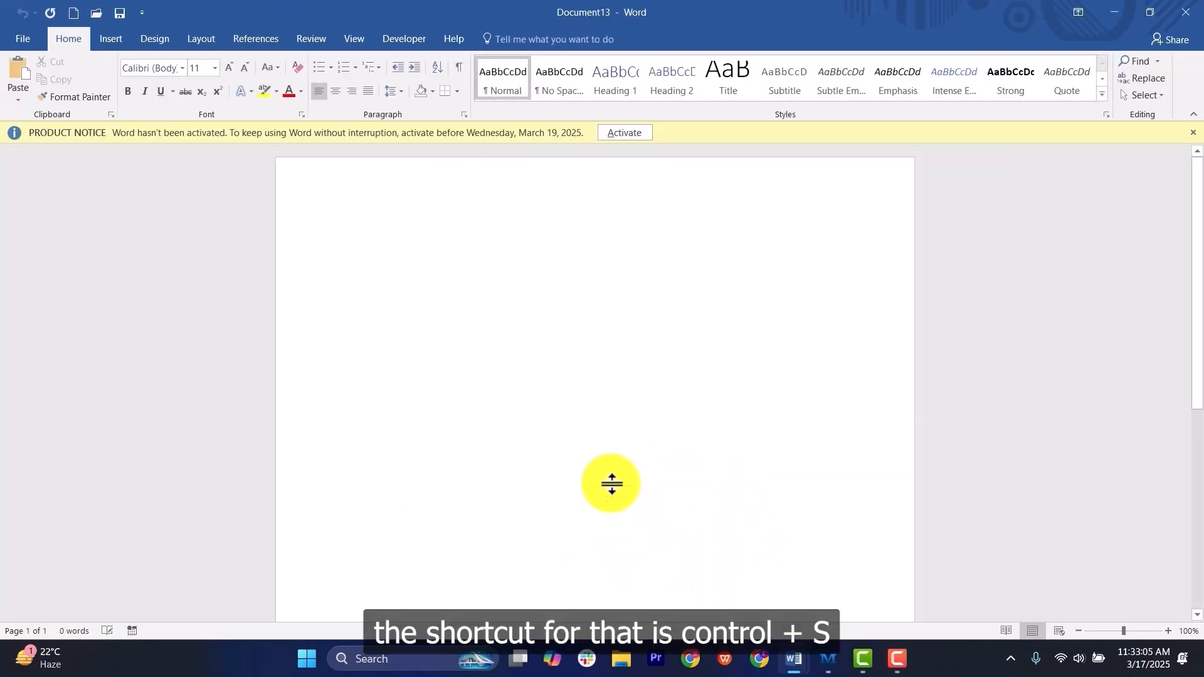
type("c")
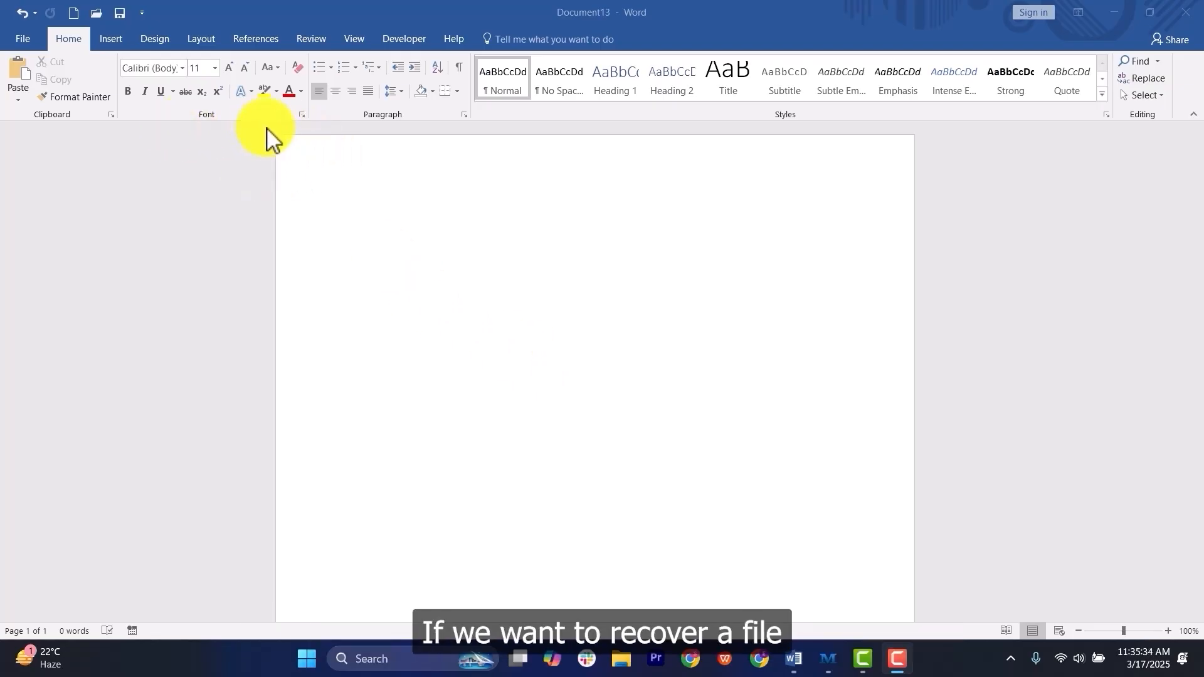
Step: Look through the recoverable unsaved documents, select "How to start working on MS WORD", and leave without opening it
left_click(29, 40)
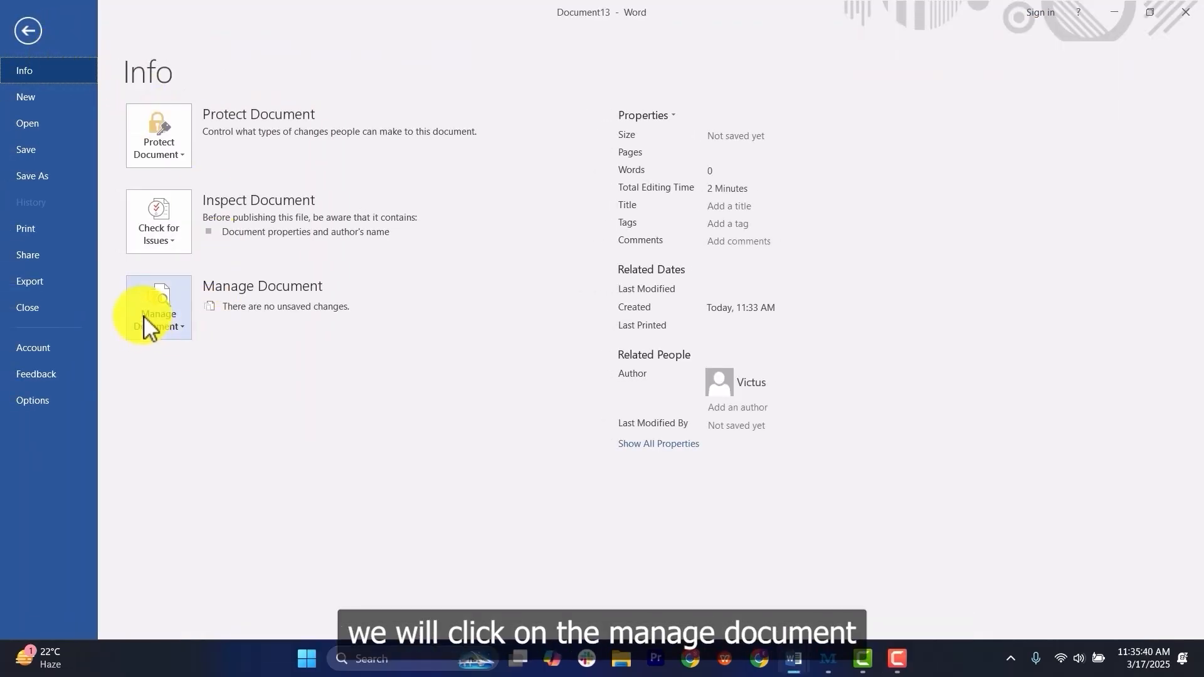
left_click(177, 331)
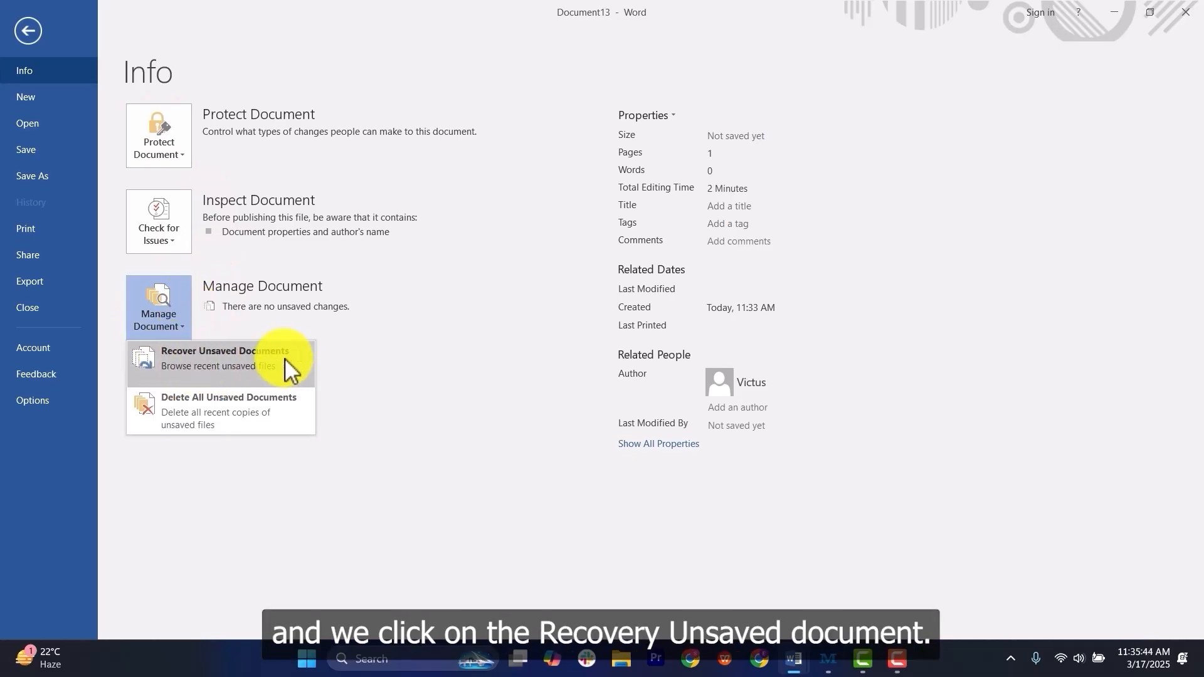
left_click(251, 358)
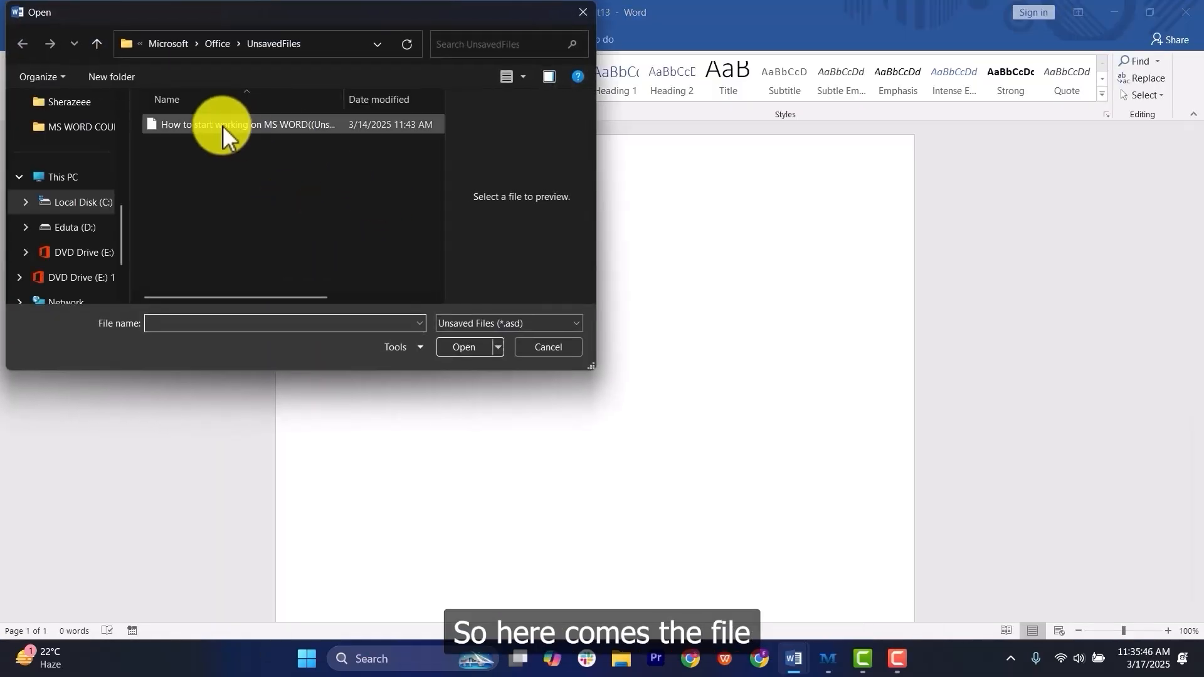
left_click(223, 125)
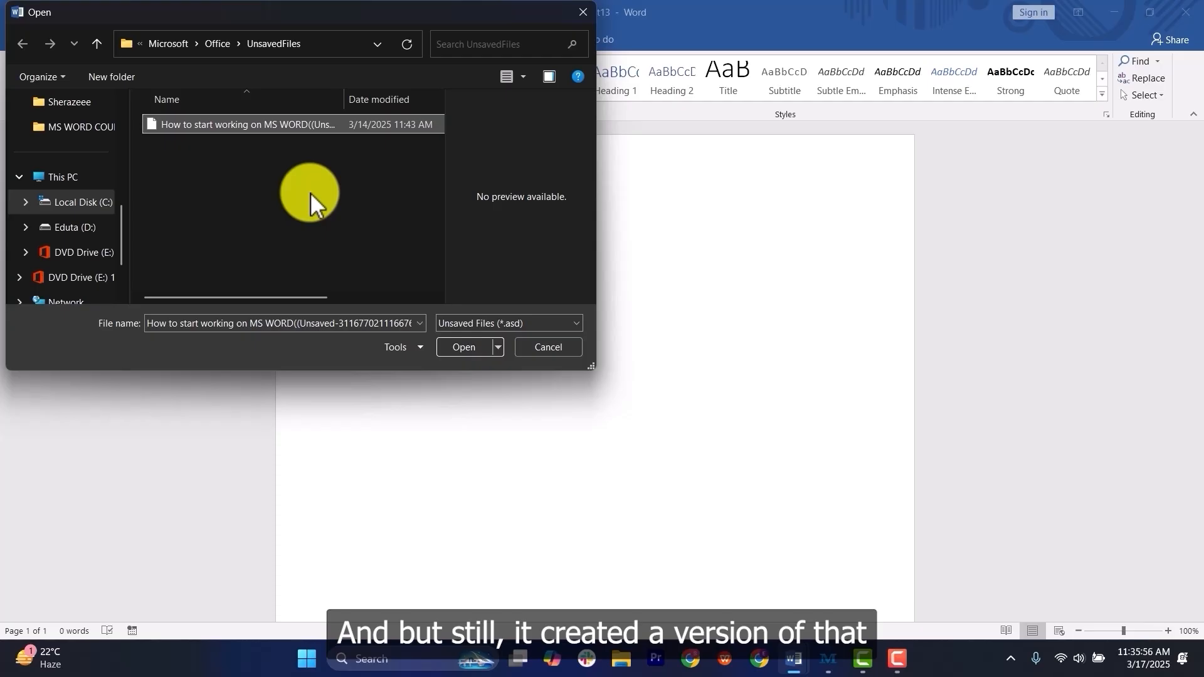
left_click(551, 347)
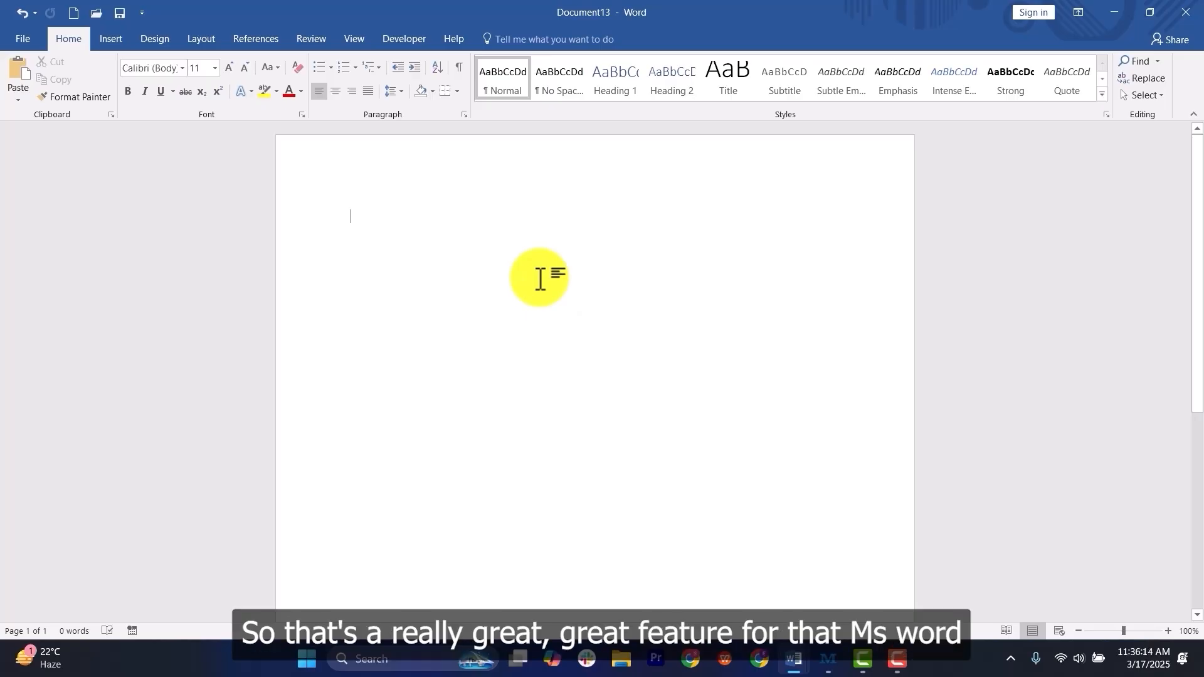
left_click(898, 657)
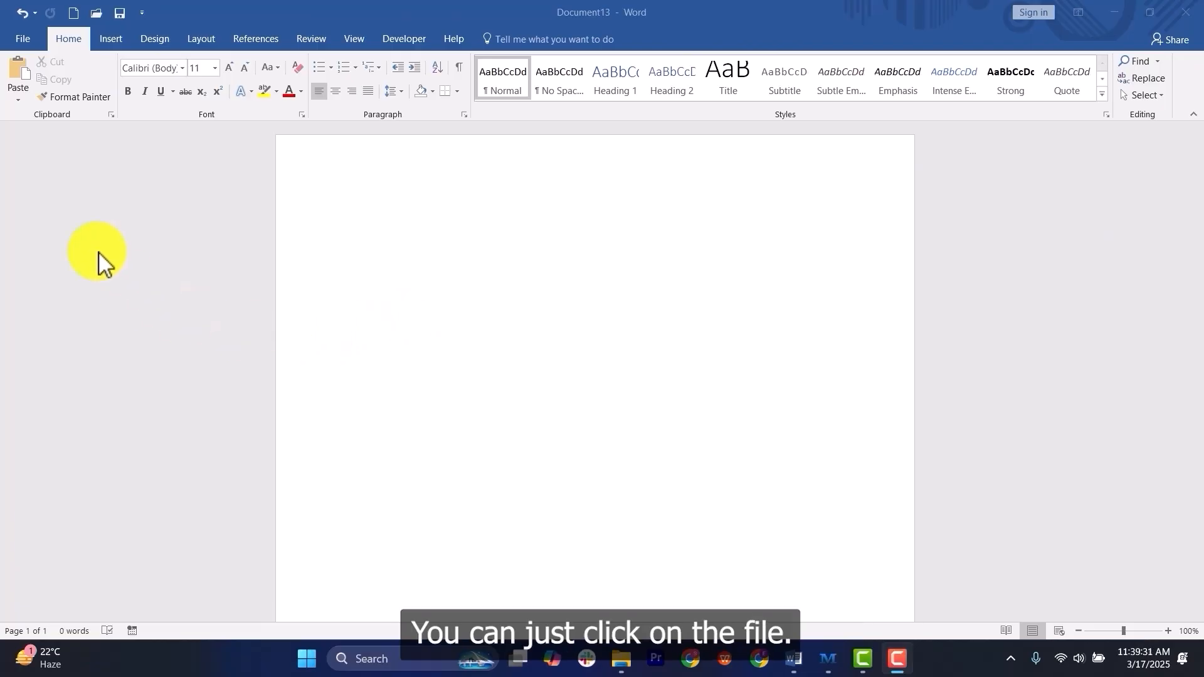
Step: Open "Save the file.docx" from the recent documents and dismiss the product notice
left_click(23, 38)
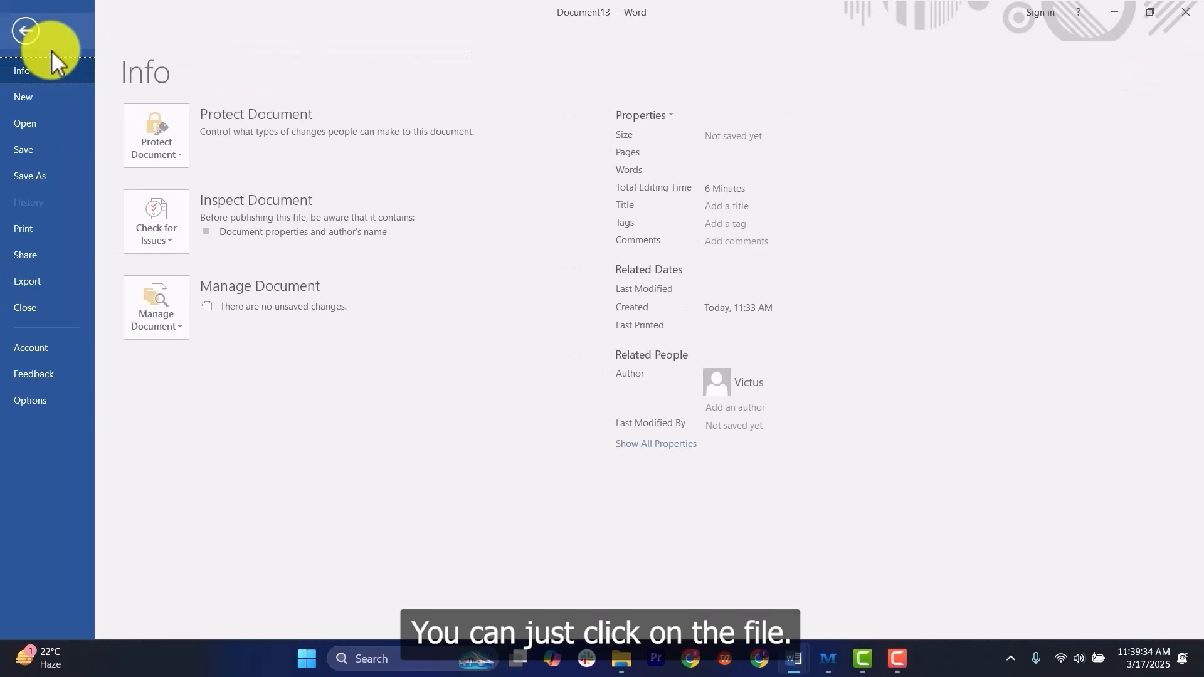
left_click(32, 120)
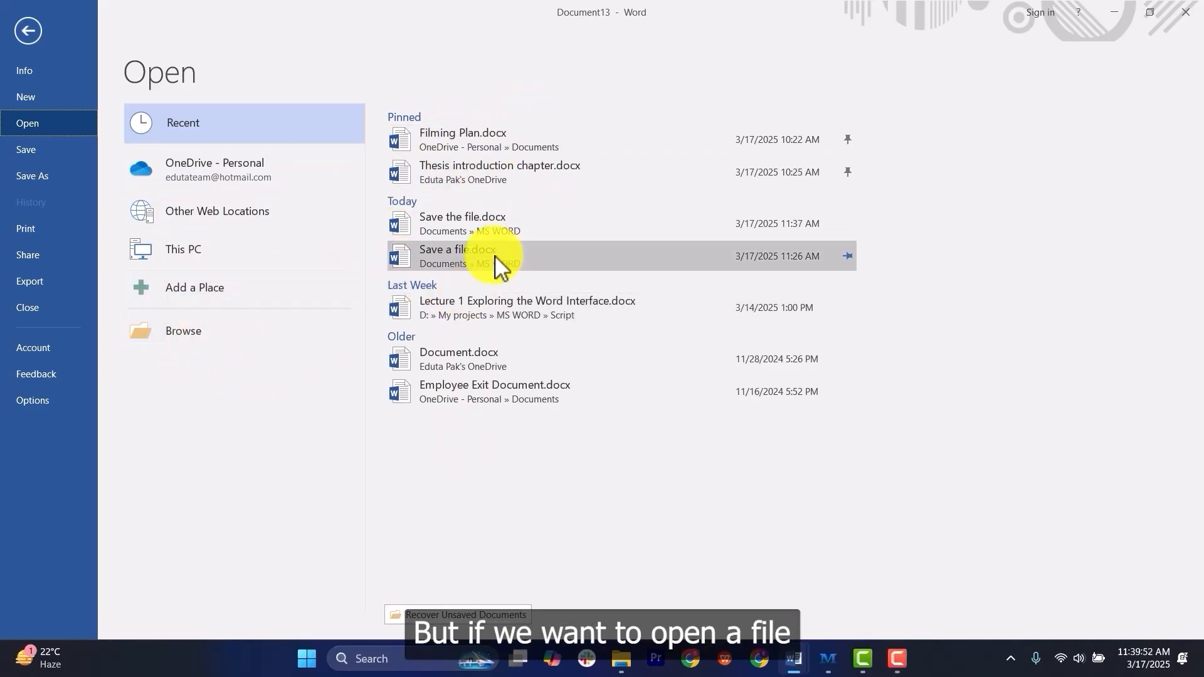
left_click(468, 226)
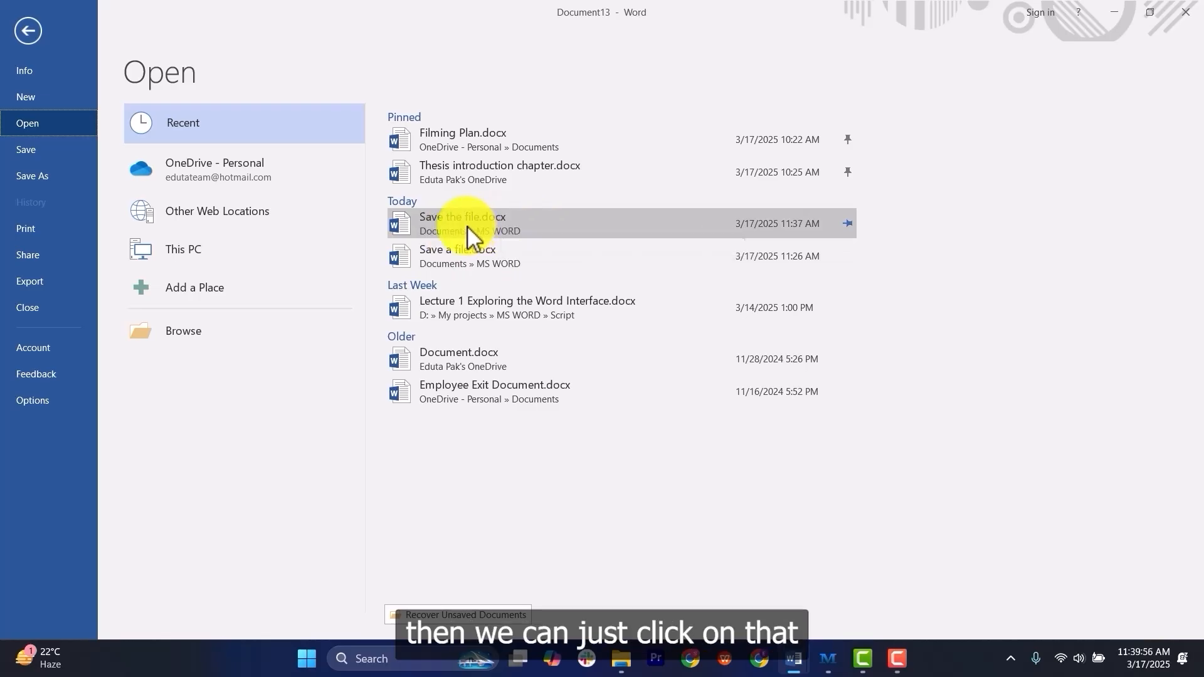
left_click(1192, 133)
Step: Look over the brochure's "Product" title and "Product Heading" text, and bring up the options for opening another file
scroll(637, 318, "down", 3)
scroll(682, 333, "up", 6)
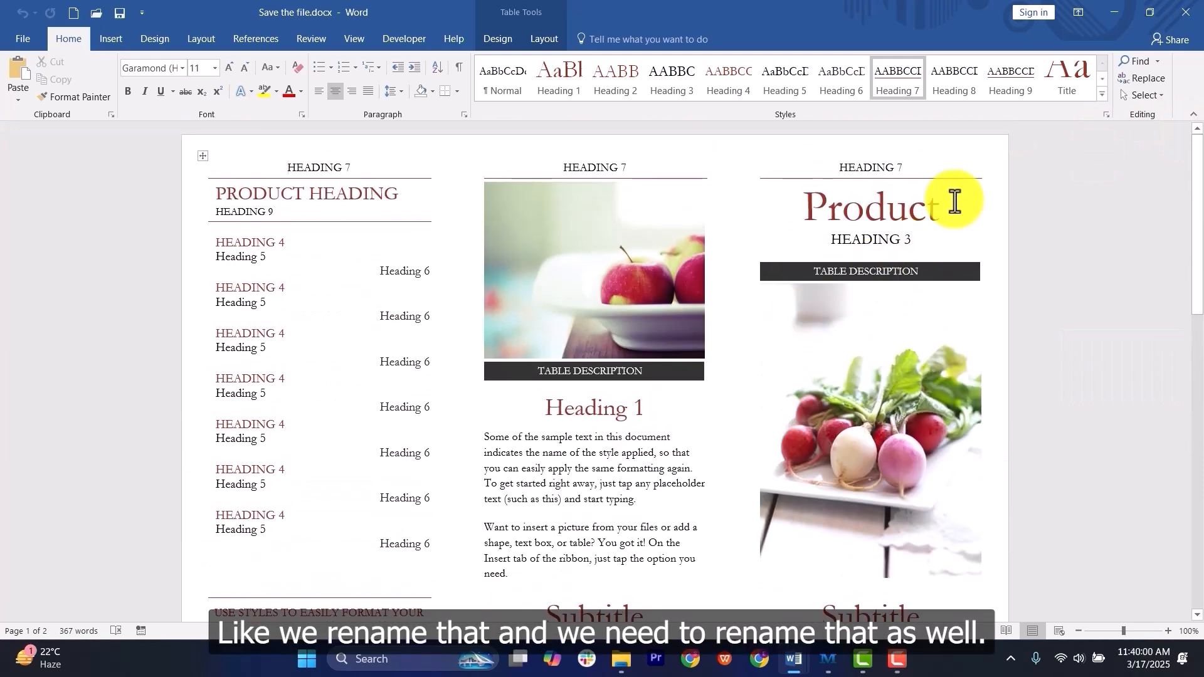
triple_click(873, 204)
left_click_drag(217, 194, 424, 194)
left_click(437, 198)
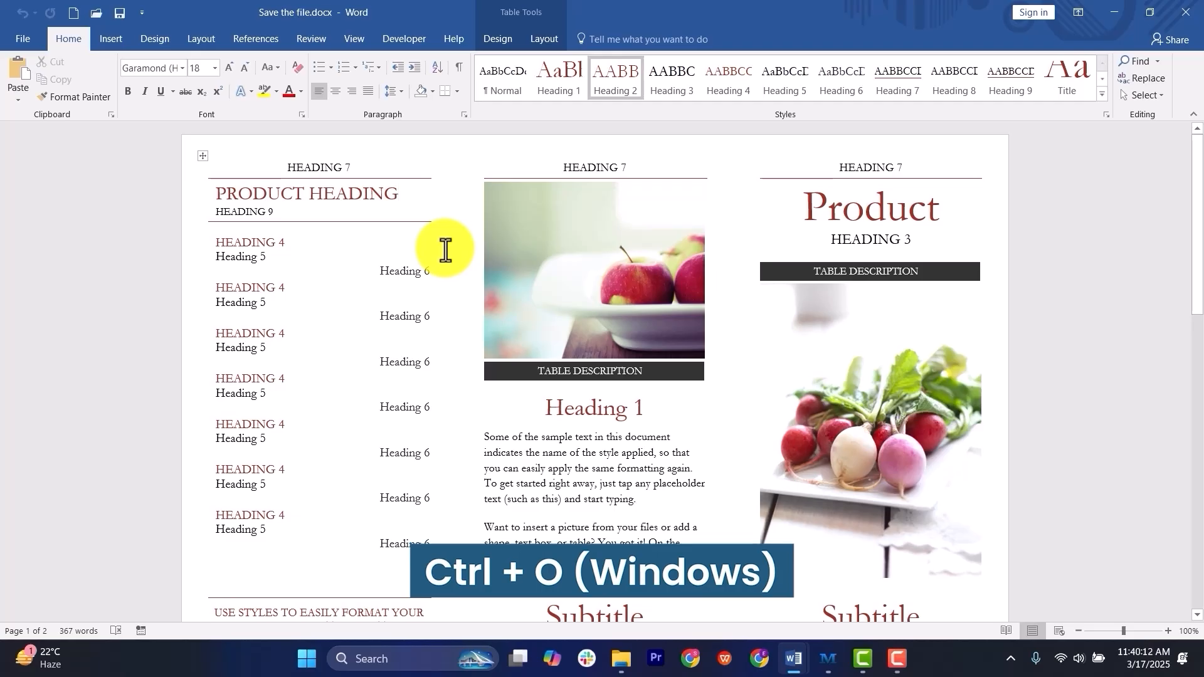
key("ctrl+o")
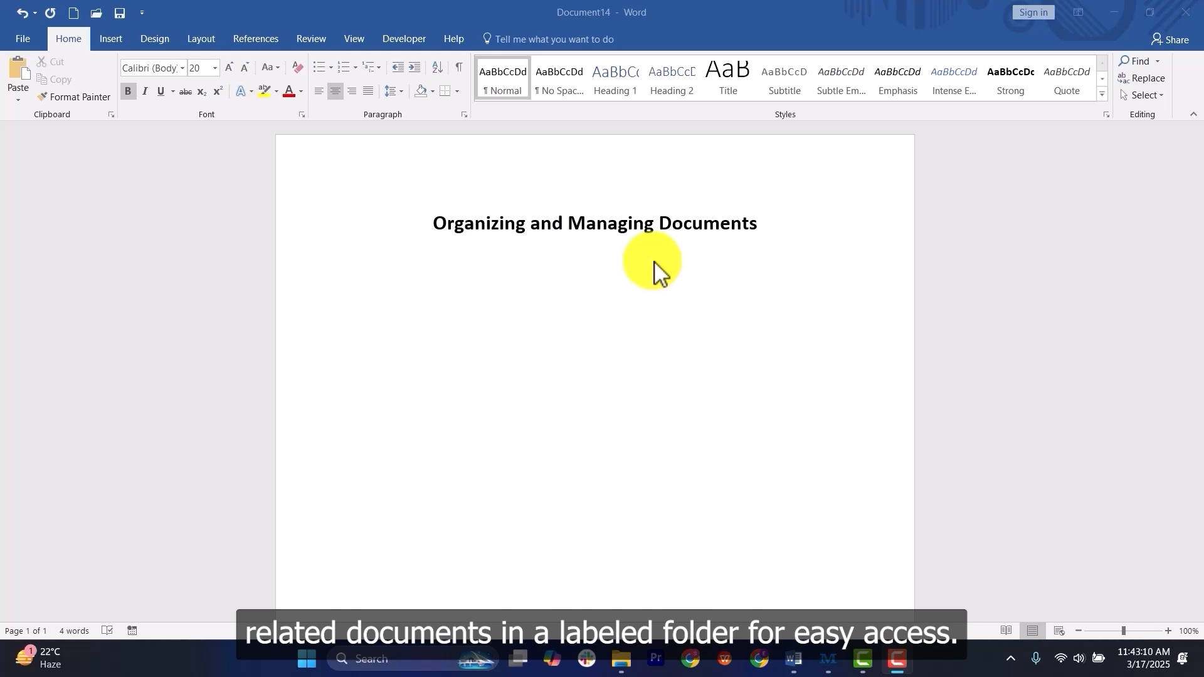
left_click(781, 241)
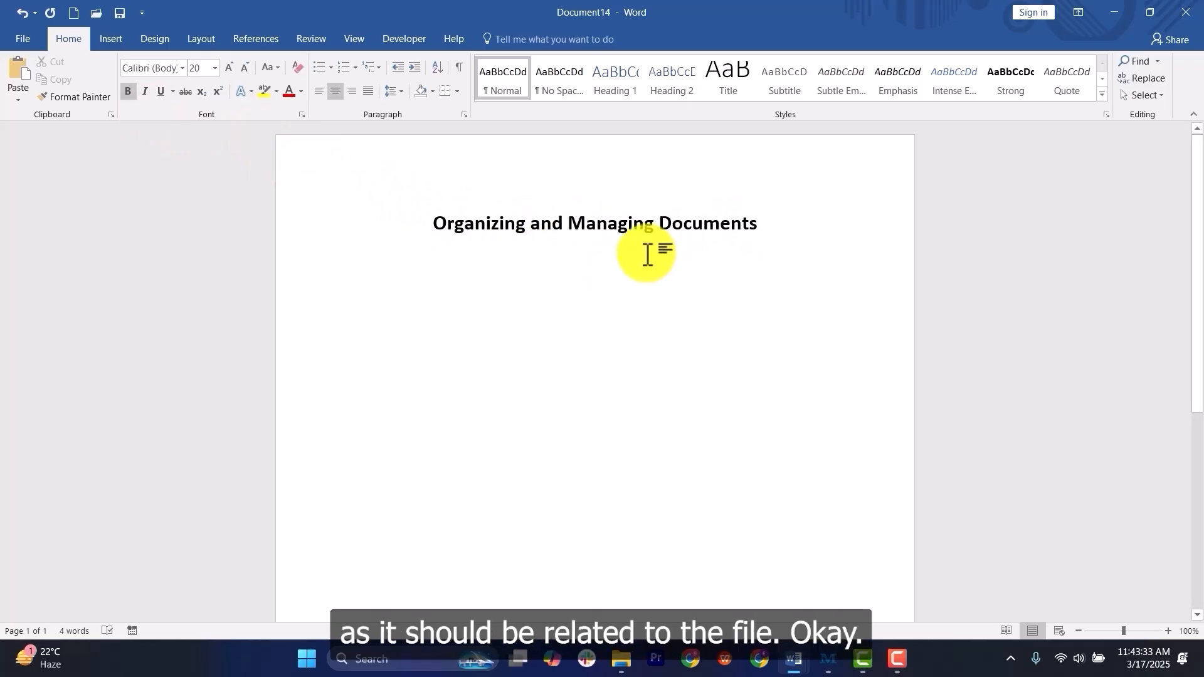
left_click_drag(403, 231, 764, 226)
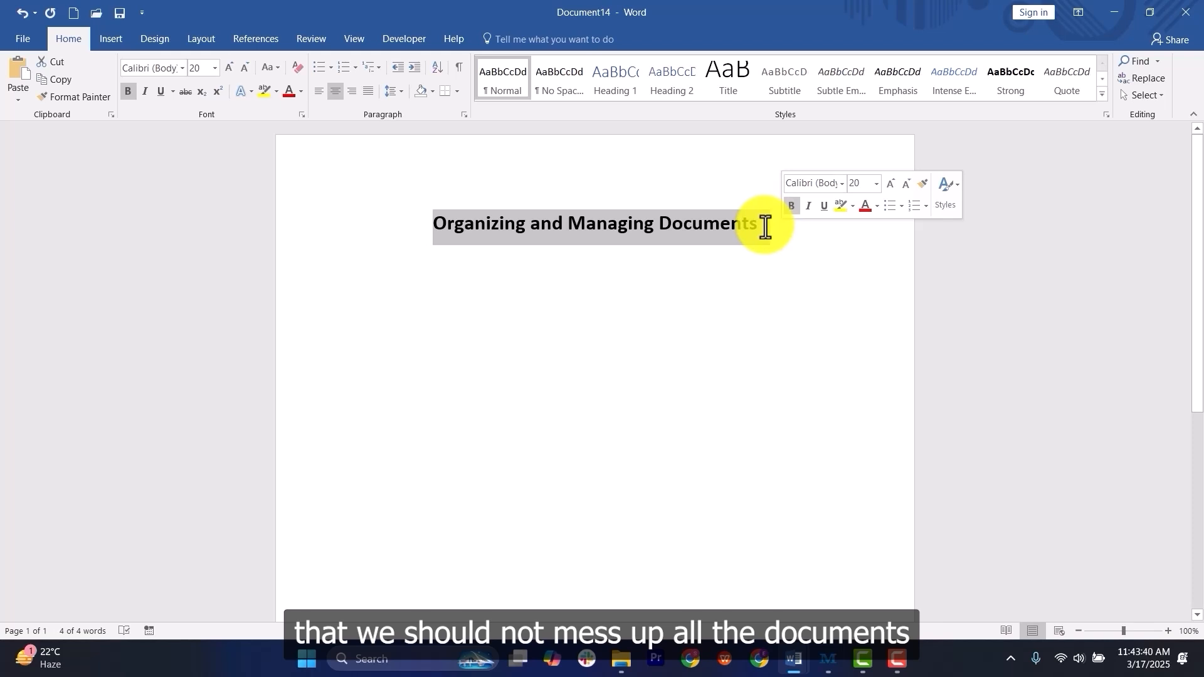
left_click(765, 227)
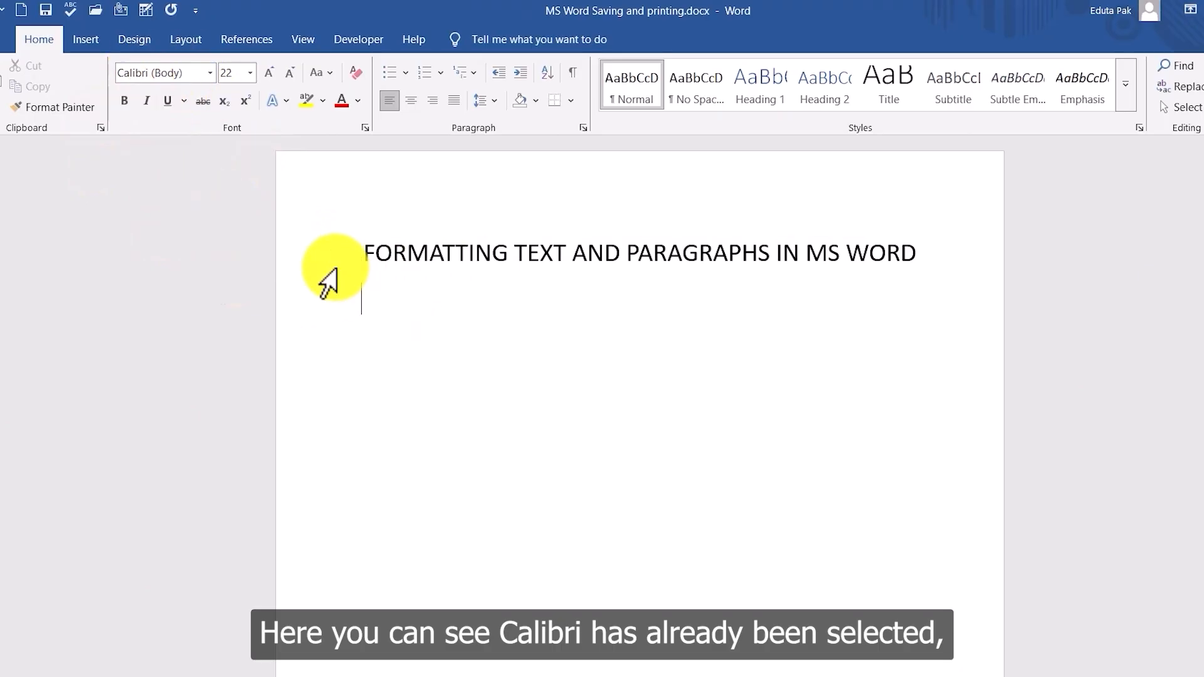
Step: Set the font of the heading "FORMATTING TEXT AND PARAGRAPHS IN MS WORD" to Times New Roman
left_click(336, 270)
left_click(186, 74)
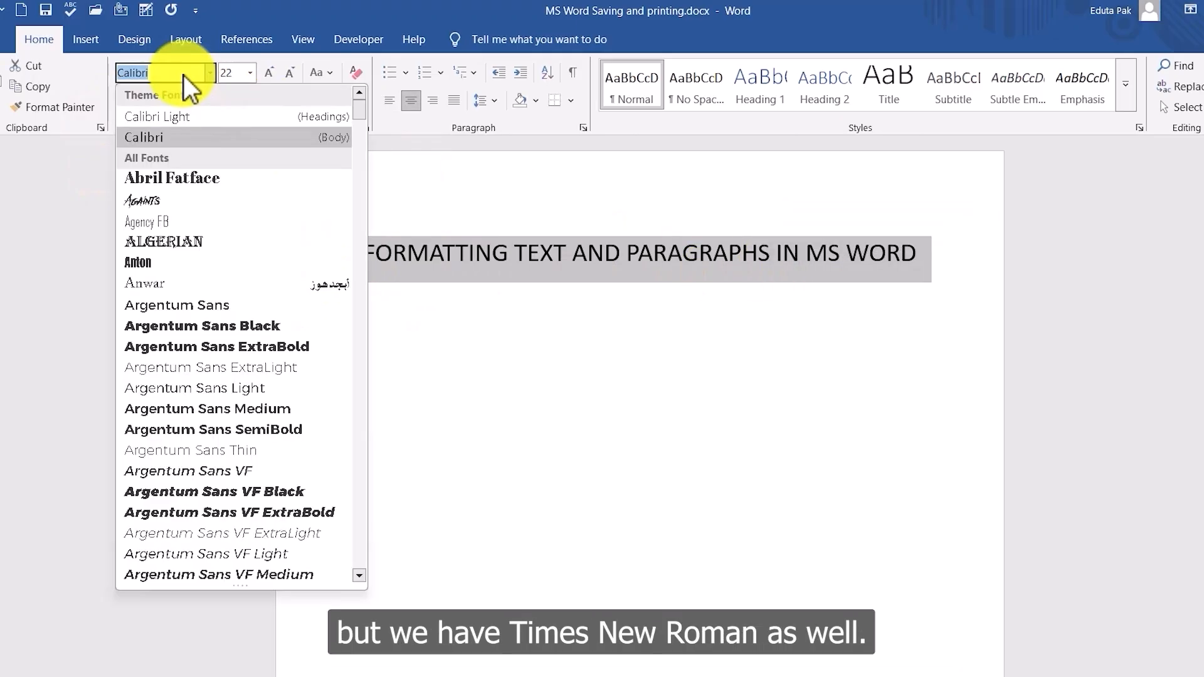
type("Times New Roman")
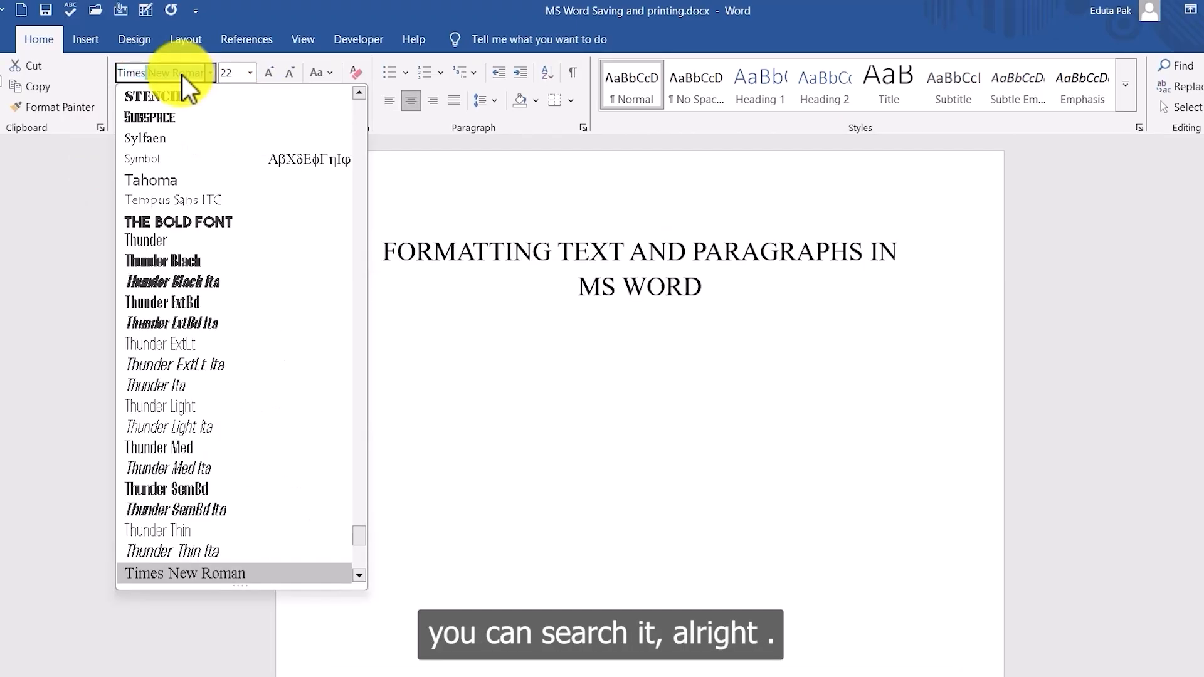
key("Return")
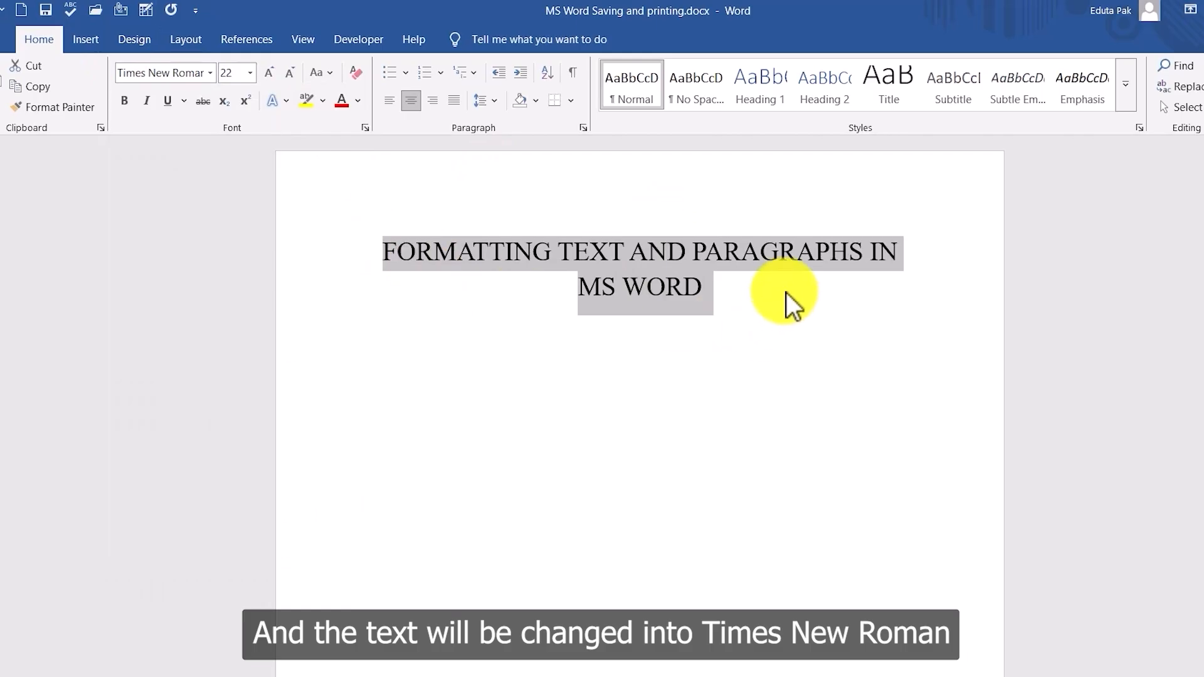
Step: Change the font of the selected heading to Arial
left_click(209, 73)
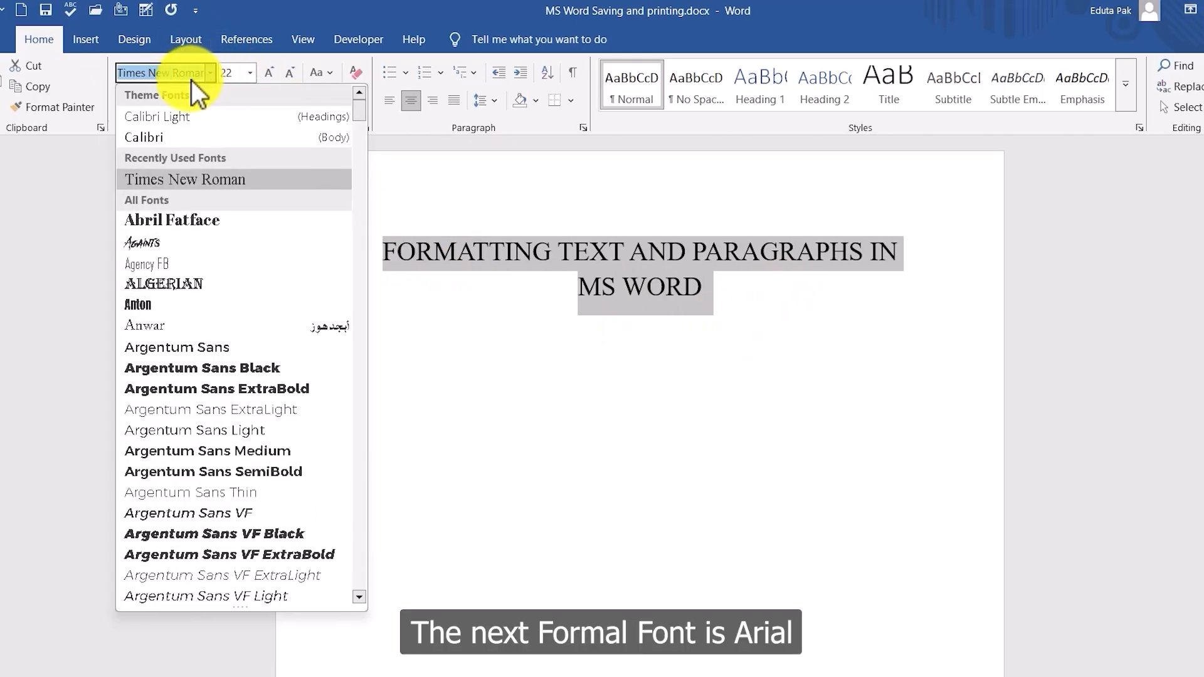
type("Arial")
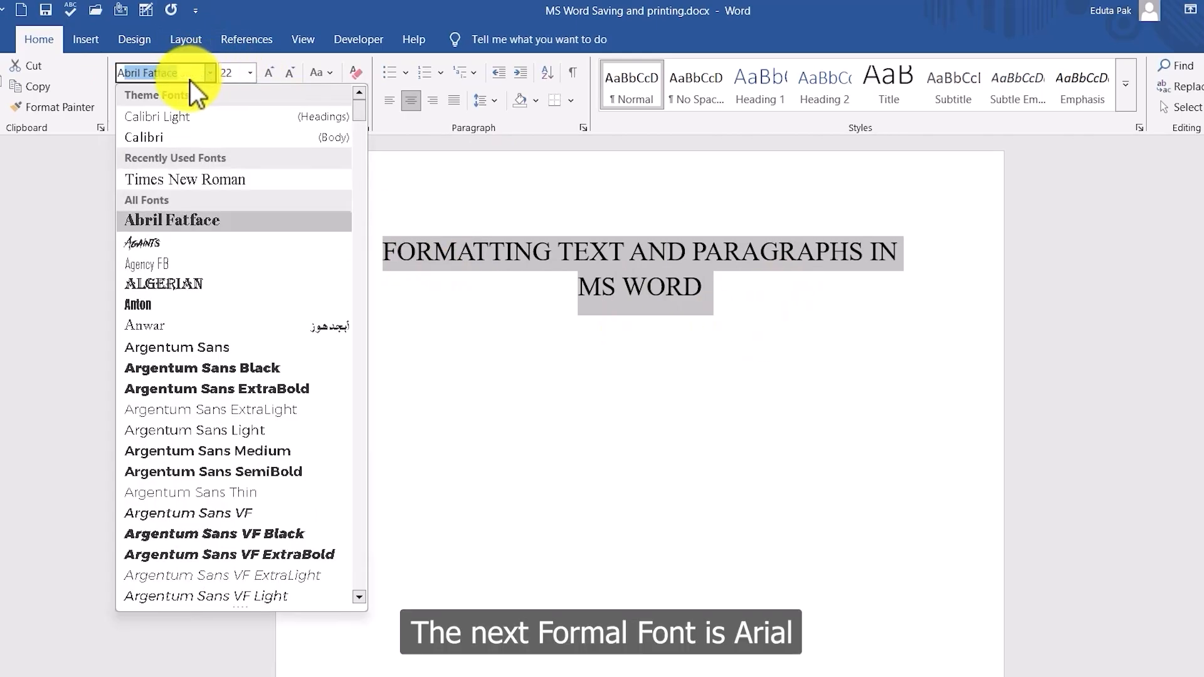
key("Return")
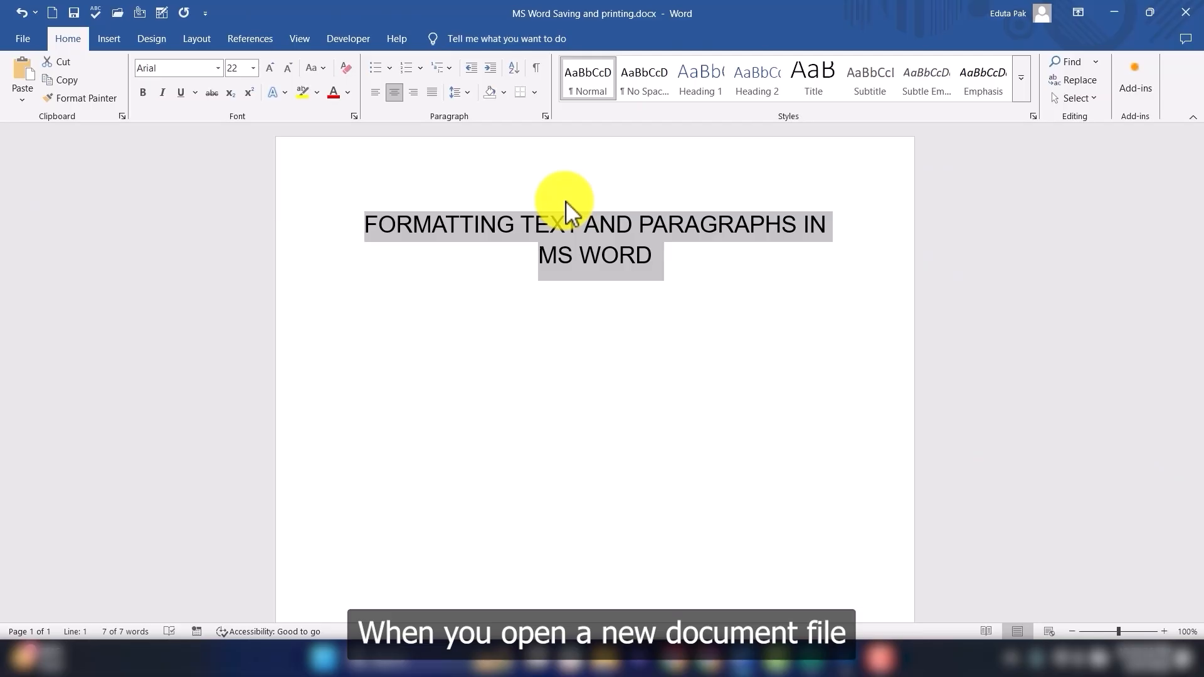
Step: Create a new blank document, and return to the open "MS Word Saving and printing.docx"
key("ctrl+n")
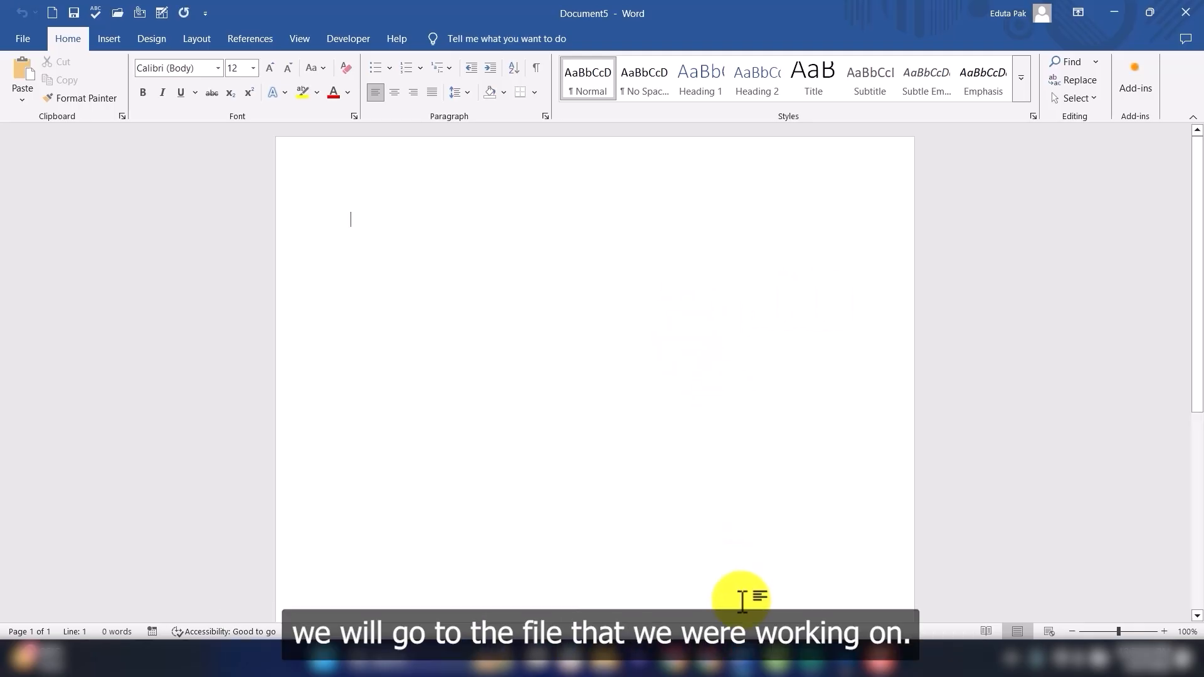
left_click(742, 659)
left_click(656, 586)
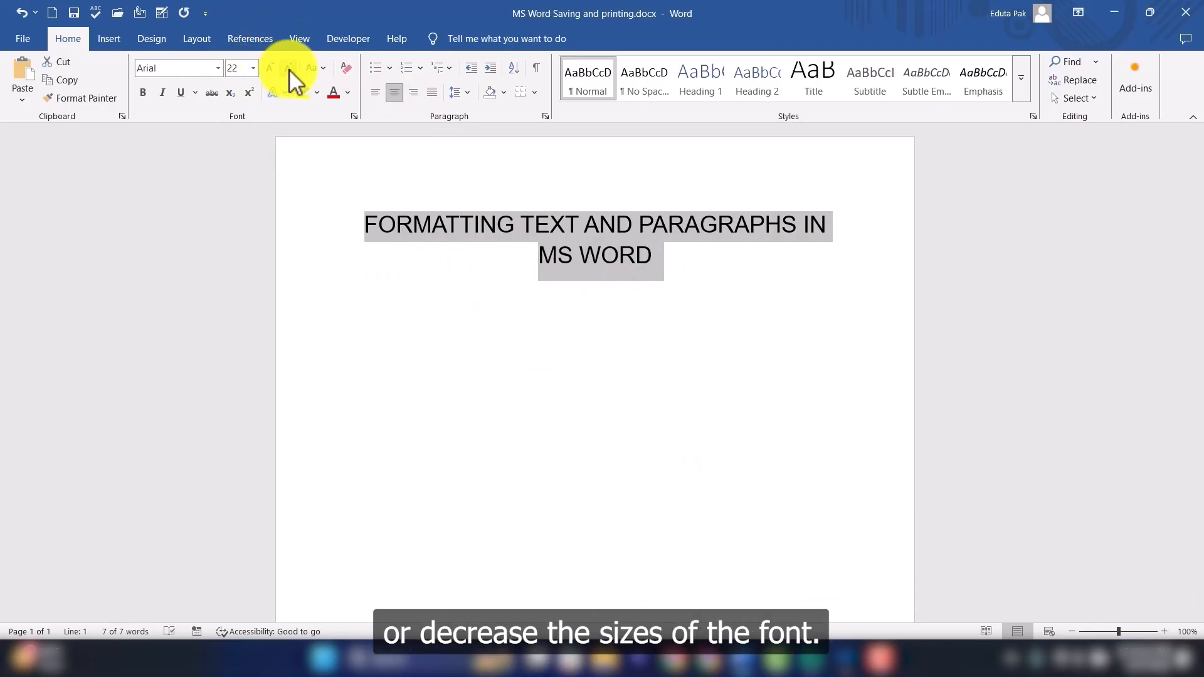
Step: Set the font size of the entire heading to 18 and deselect it
left_click(255, 68)
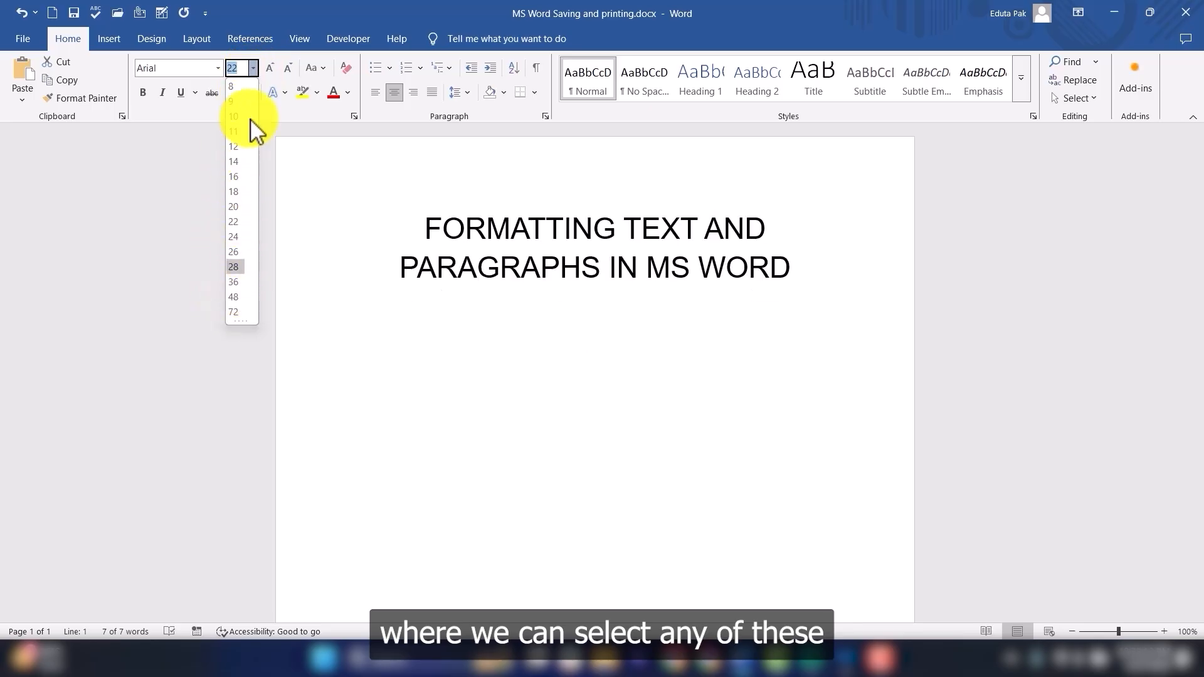
left_click(236, 192)
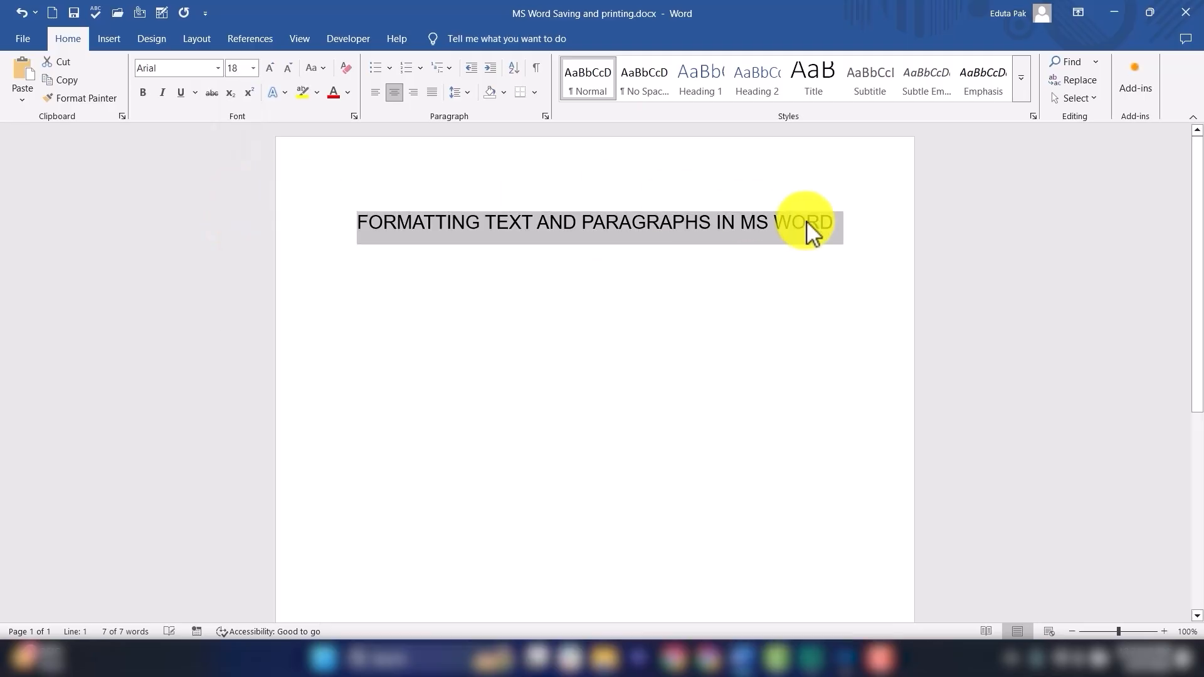
left_click(849, 234)
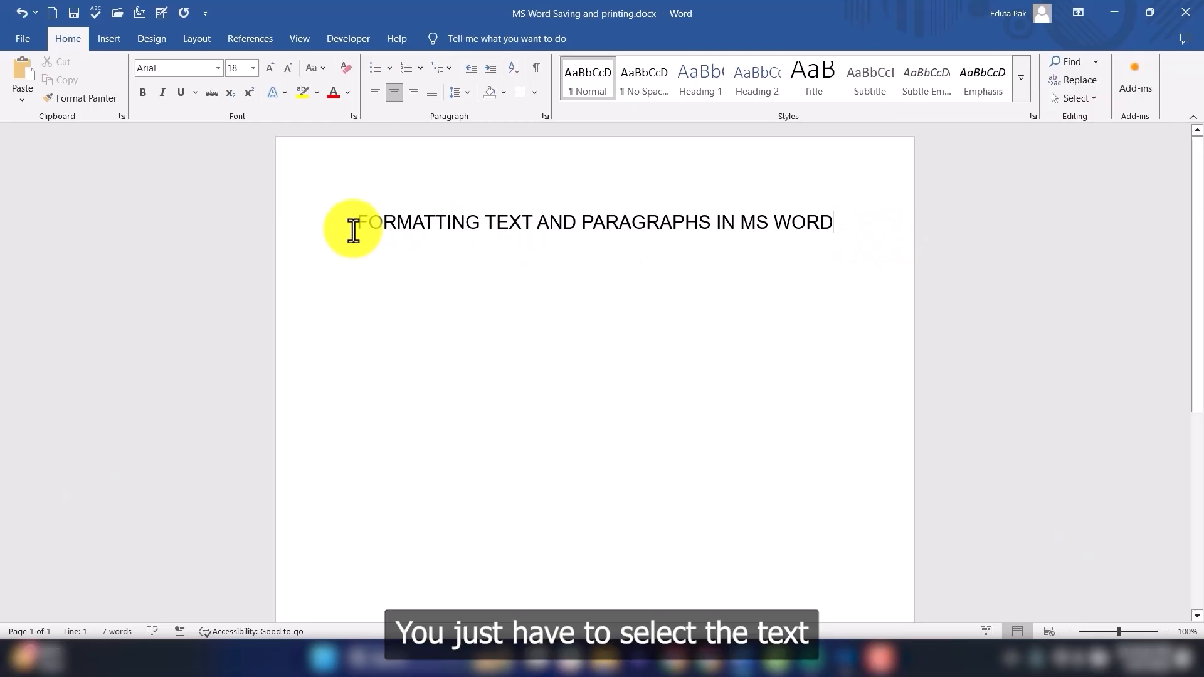
Step: Make only the word "FORMATTING" in the heading bold
left_click_drag(361, 227, 478, 221)
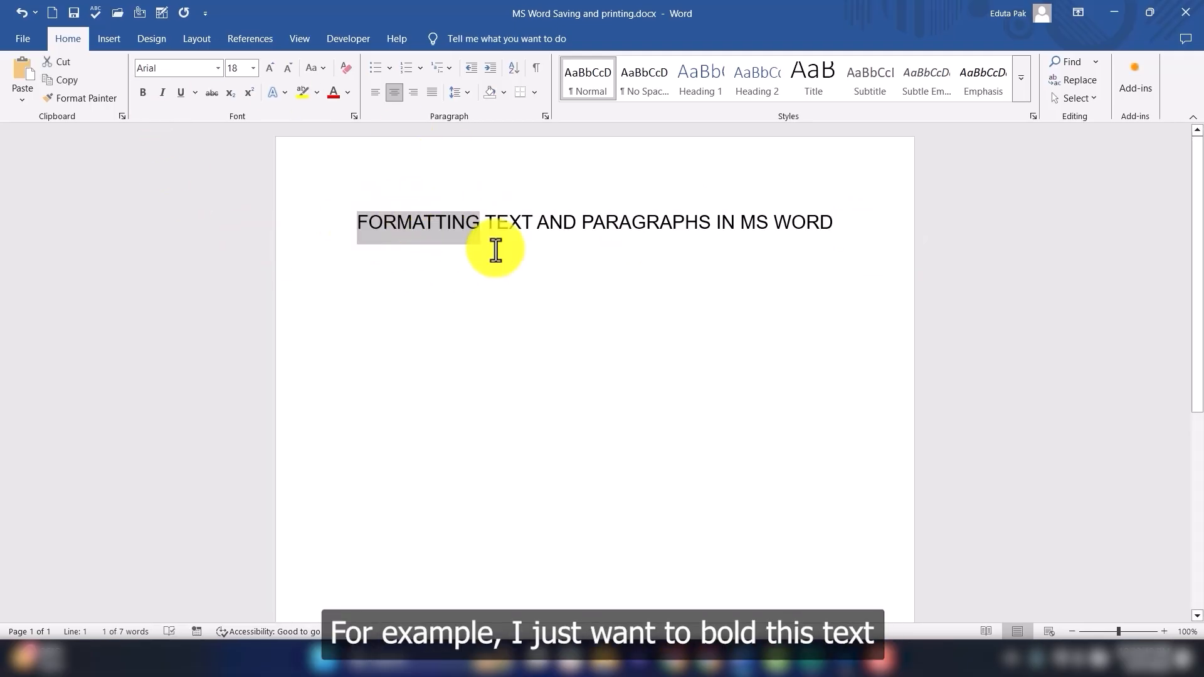
left_click(143, 93)
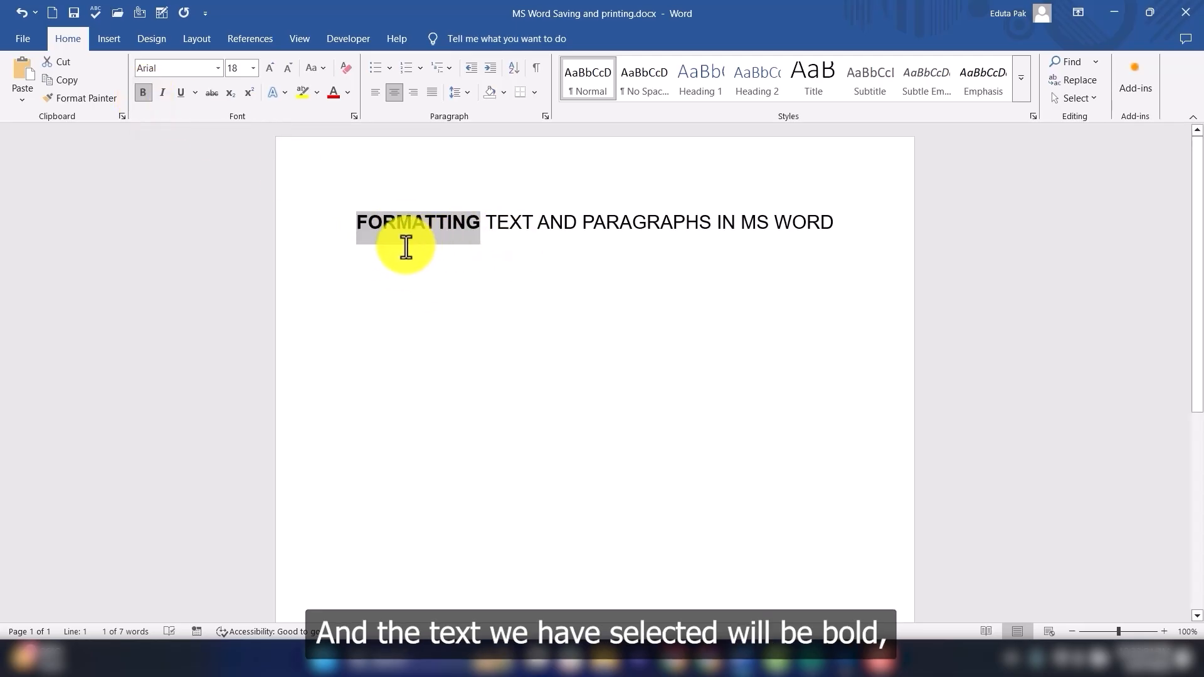
left_click_drag(487, 236, 856, 254)
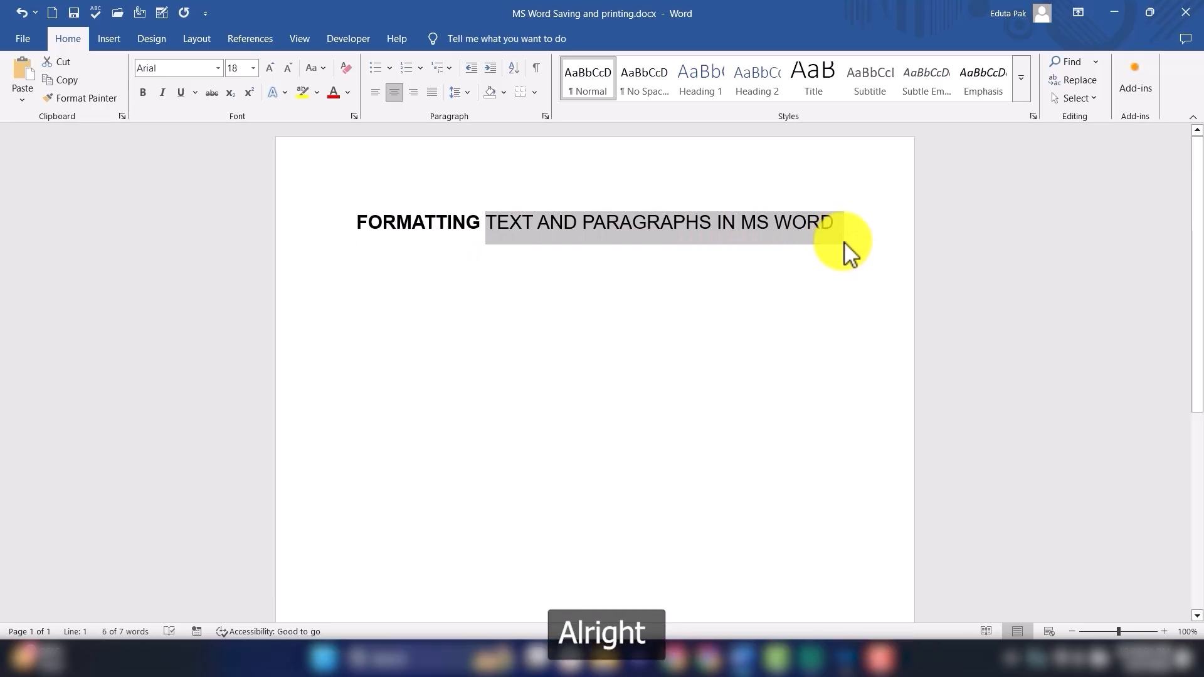
left_click(843, 242)
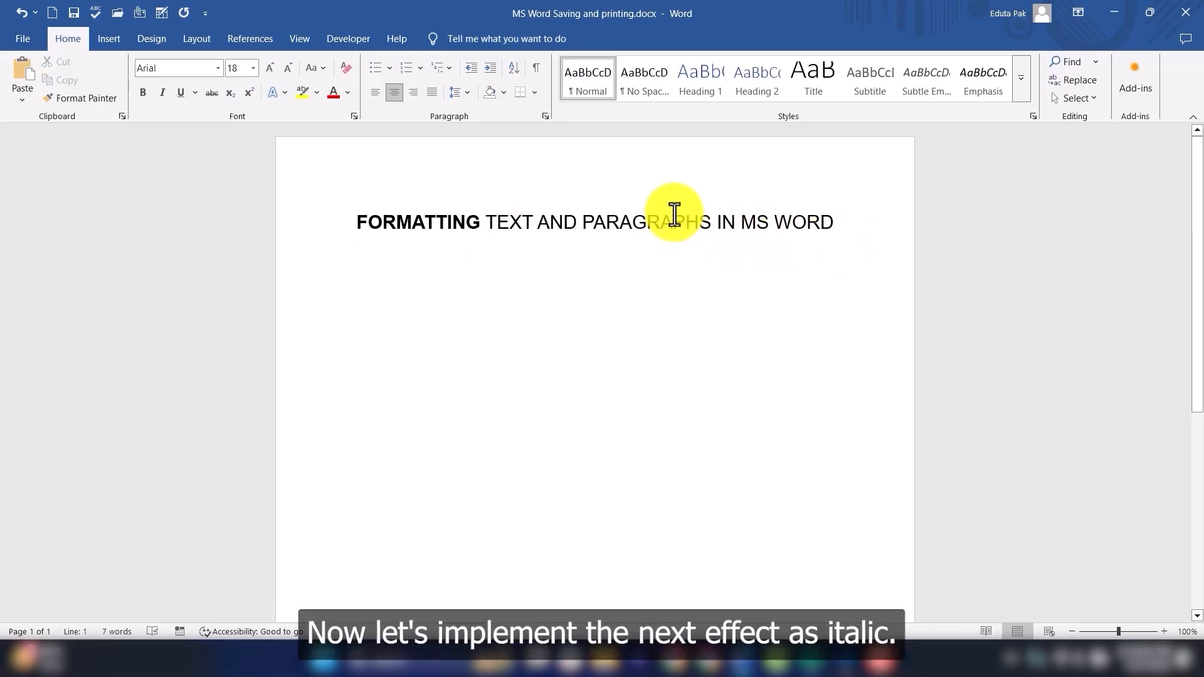
Step: Italicize the words "TEXT AND" in the heading
left_click_drag(486, 220, 564, 224)
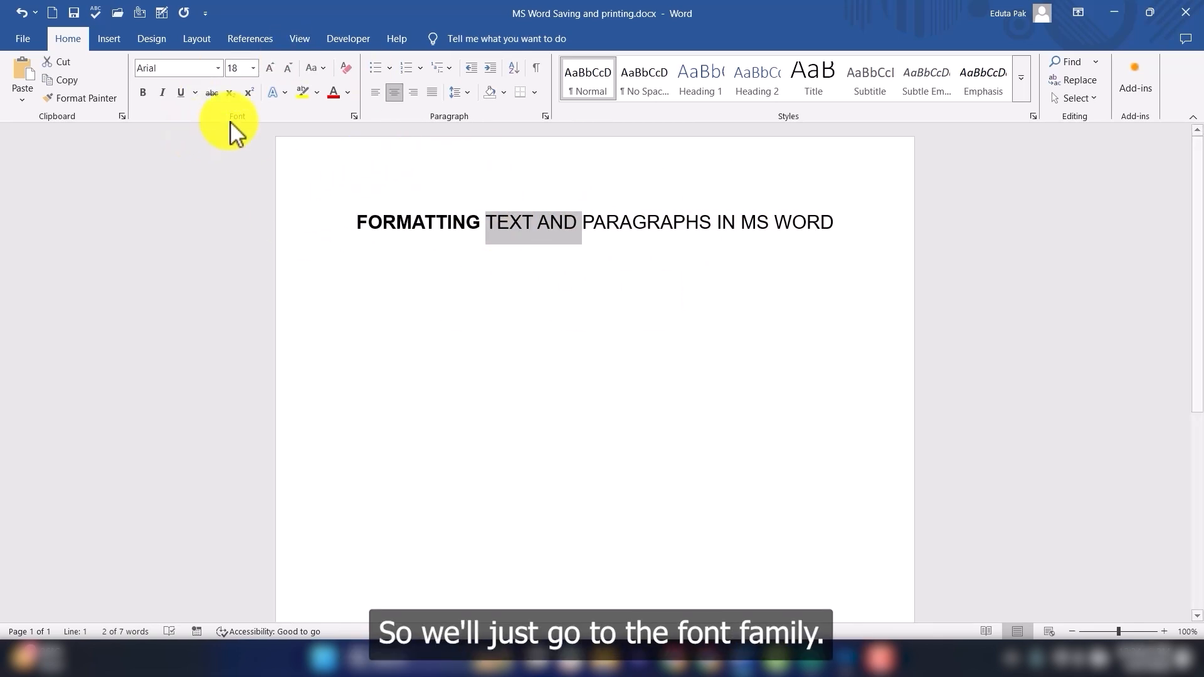
left_click(163, 96)
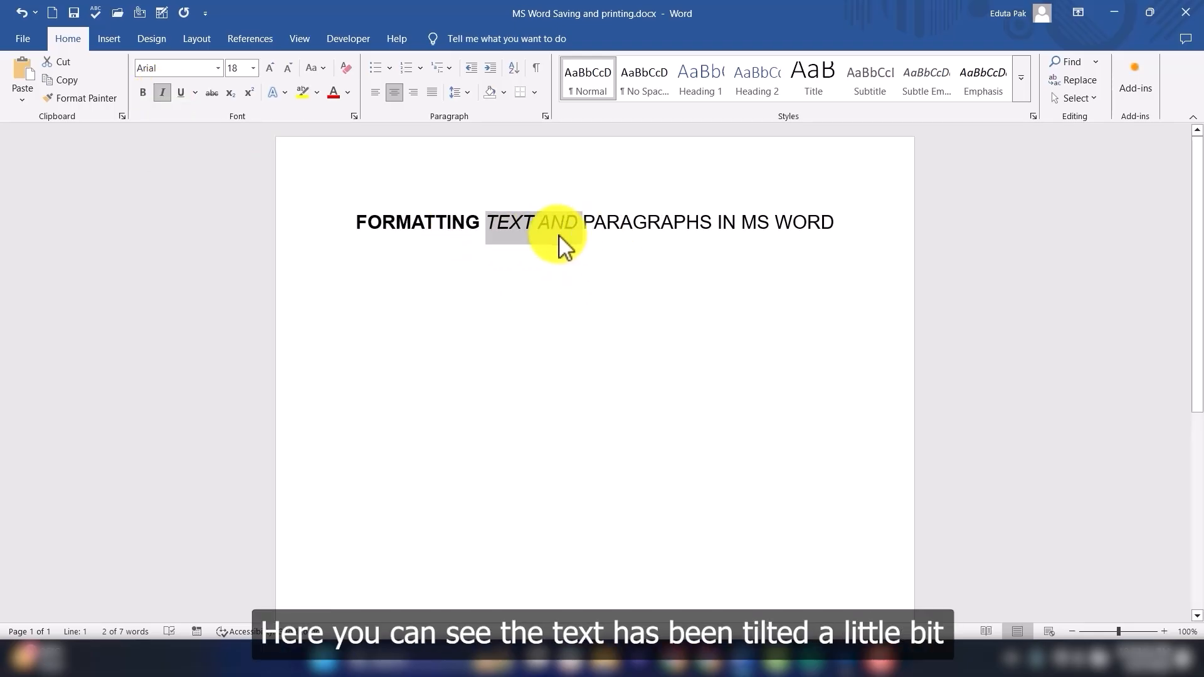
left_click(643, 226)
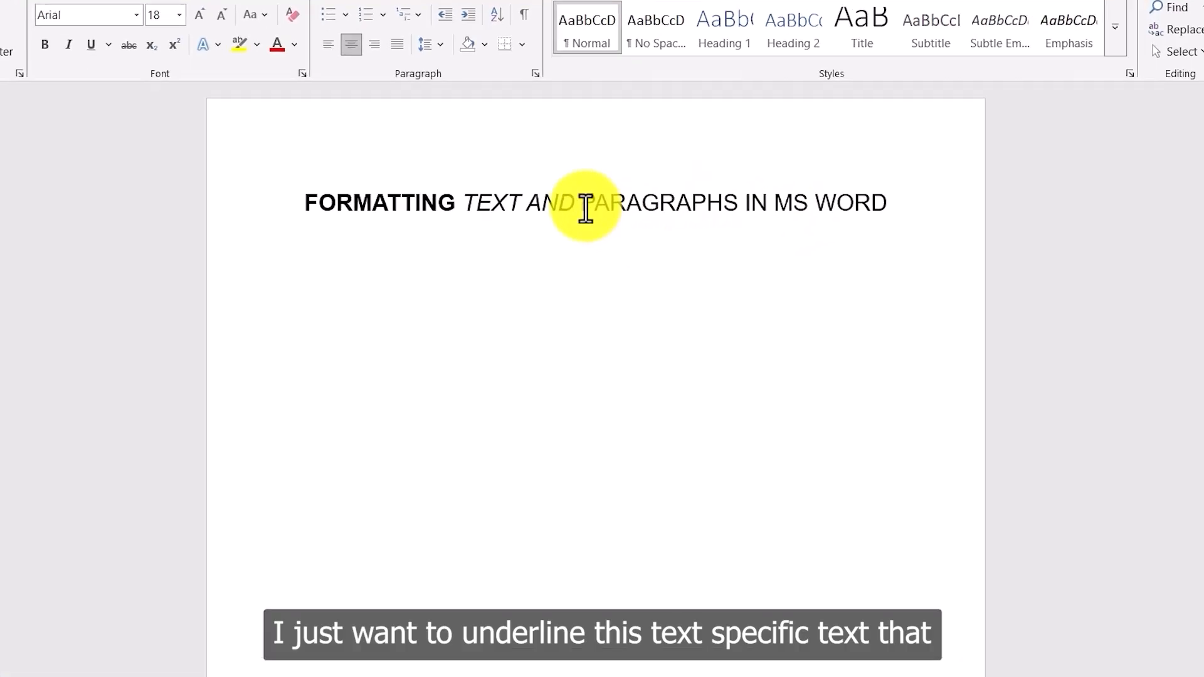
Step: Underline the words "PARAGRAPHS IN MS WORD" in the heading
left_click_drag(583, 207, 887, 204)
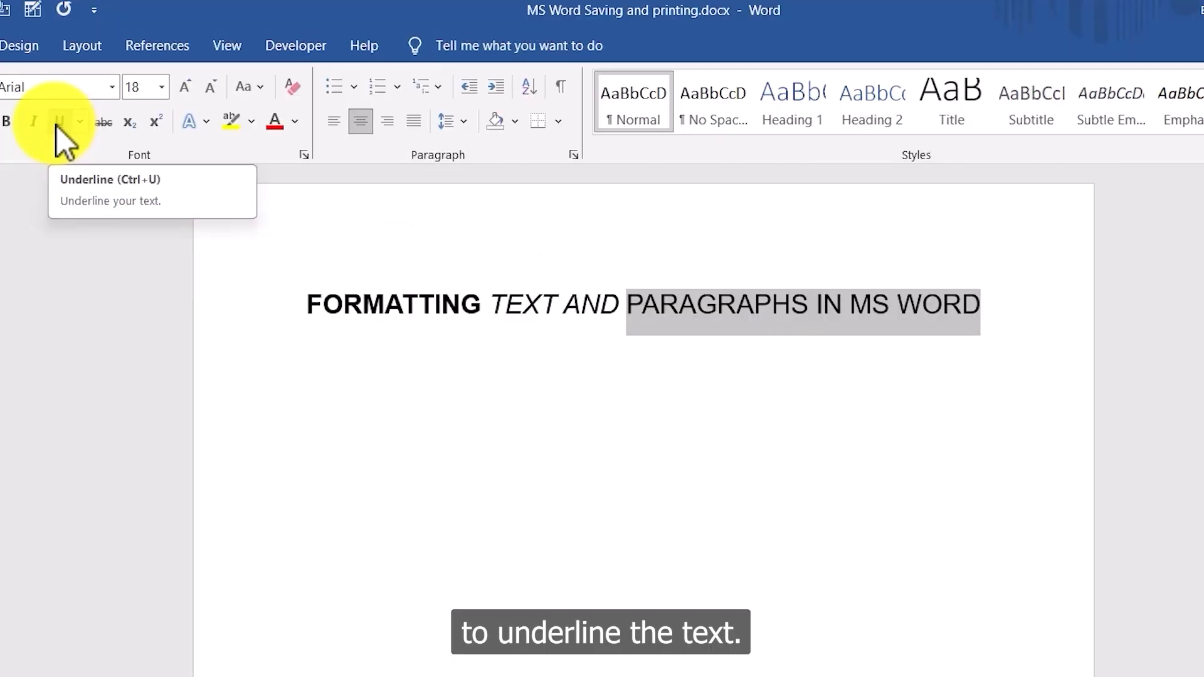
left_click(62, 126)
left_click(631, 350)
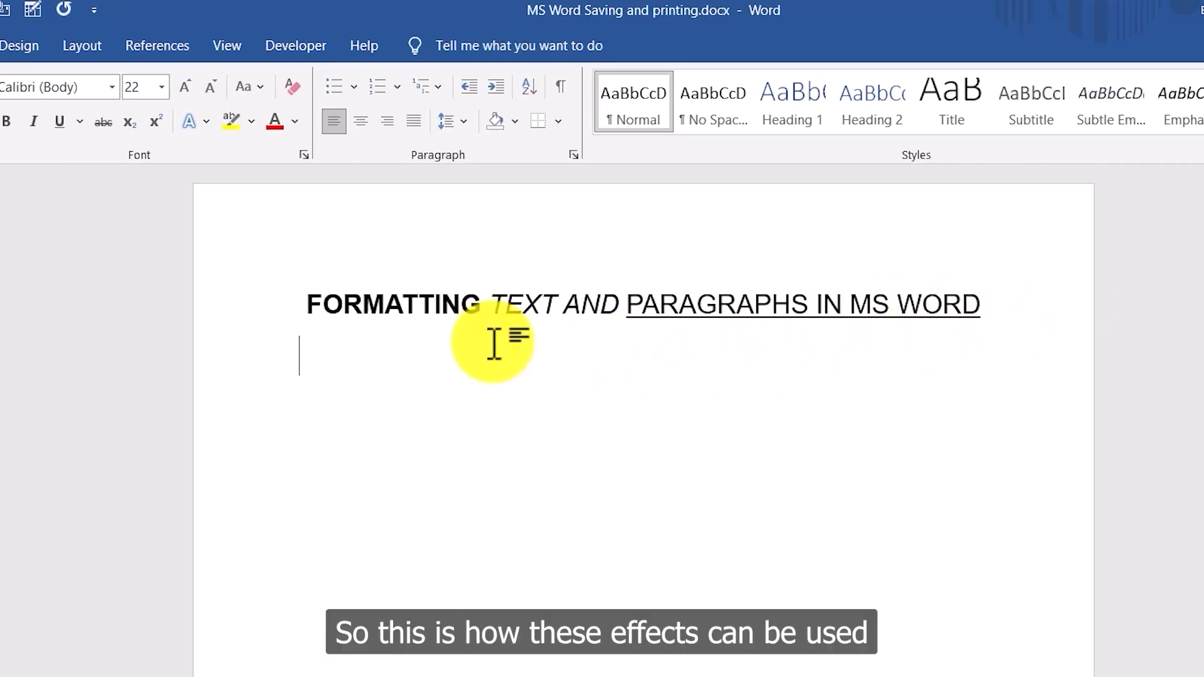
left_click(284, 312)
left_click(949, 401)
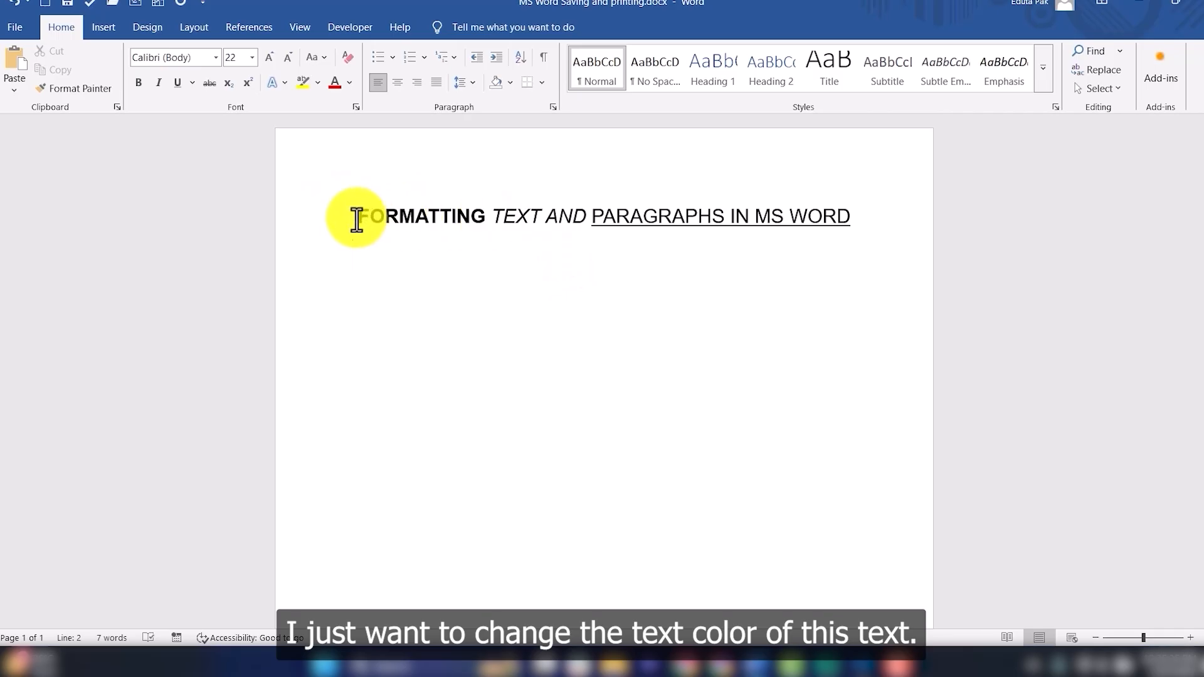
Step: Change the font color of "FORMATTING TEXT" in the heading to a dark blue theme color
left_click_drag(357, 217, 545, 221)
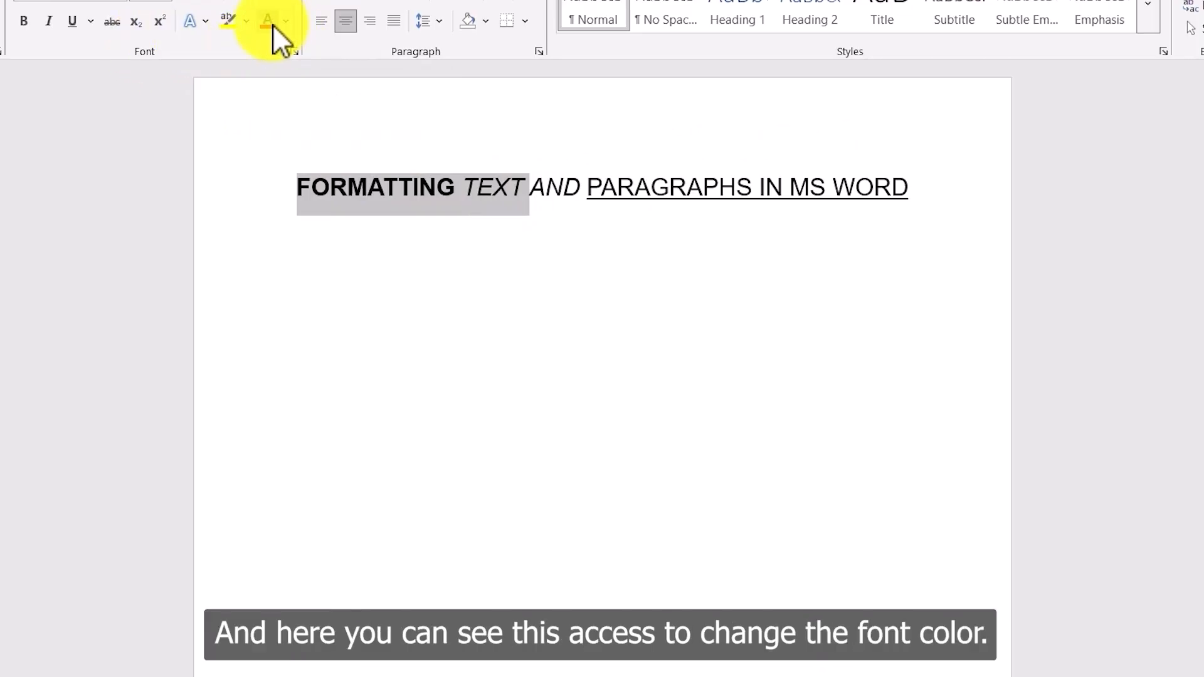
left_click(285, 25)
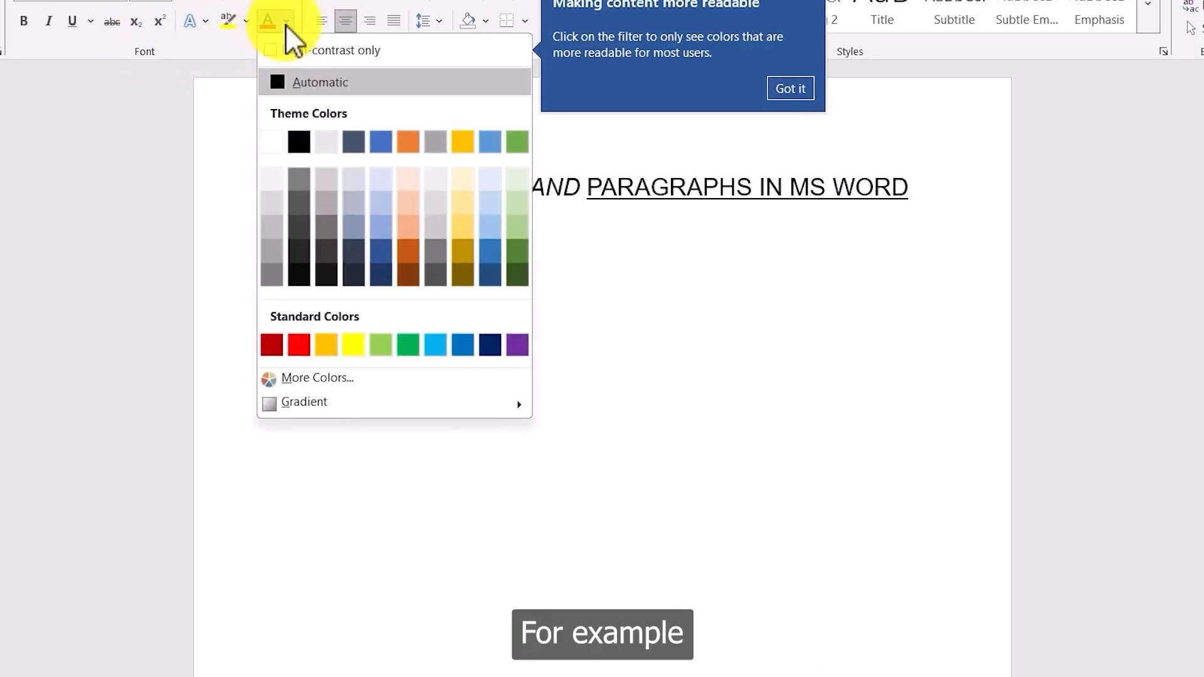
left_click(382, 250)
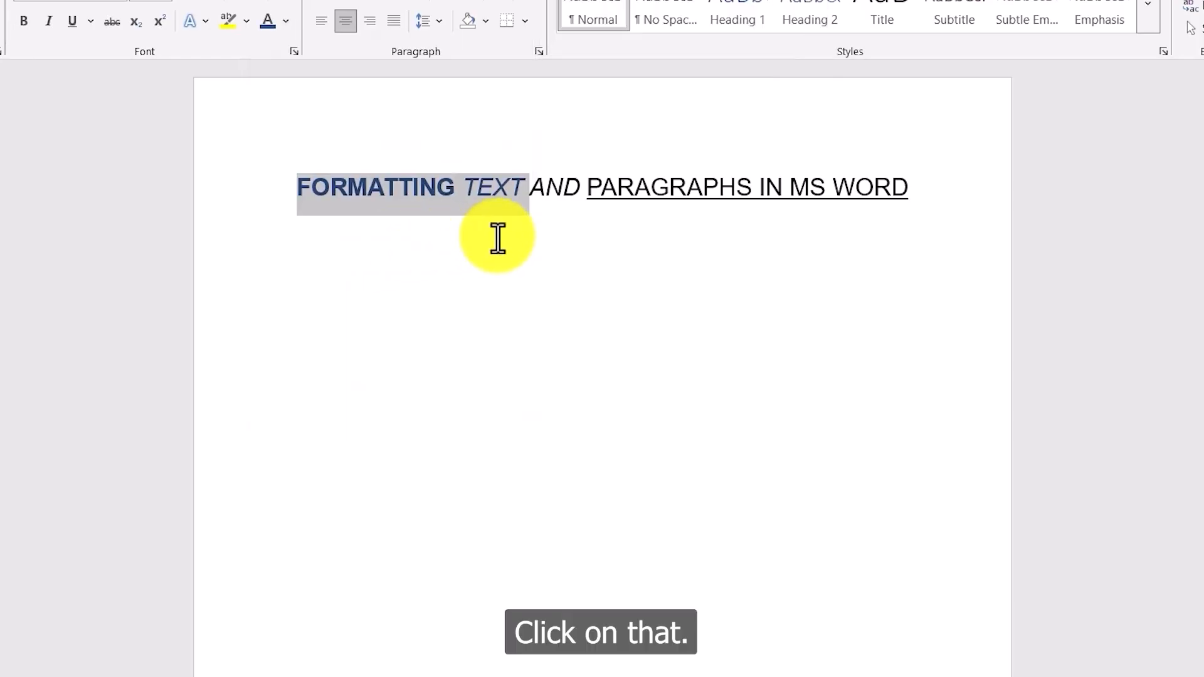
left_click(519, 228)
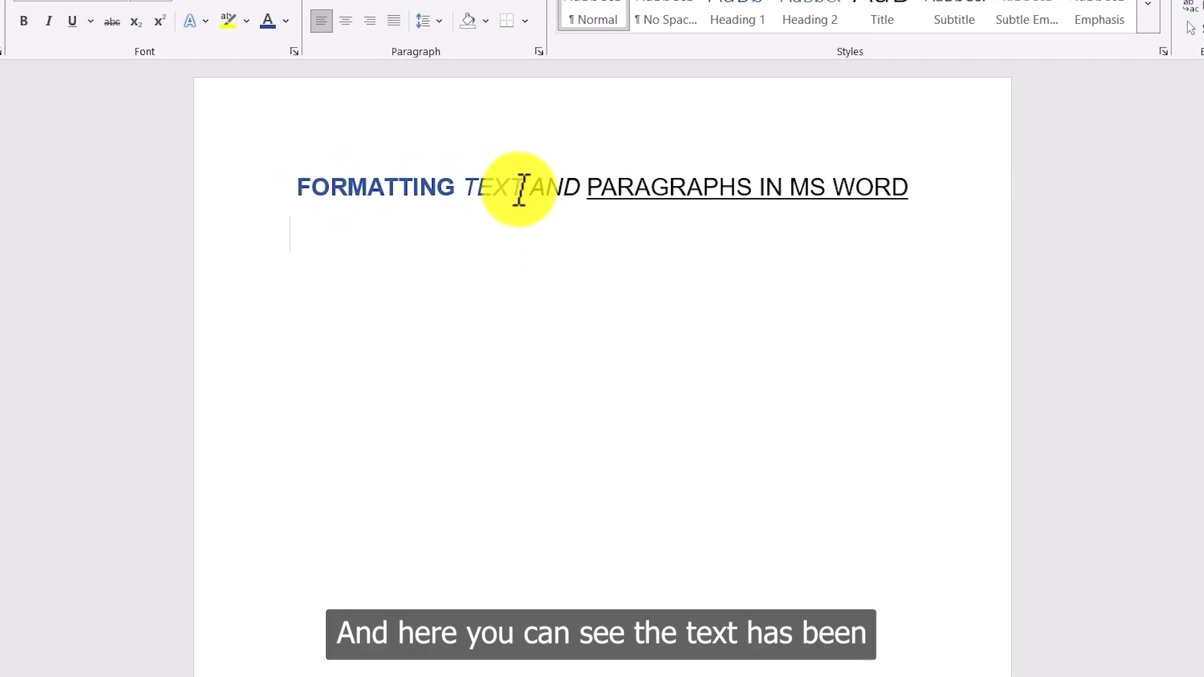
left_click_drag(521, 188, 314, 191)
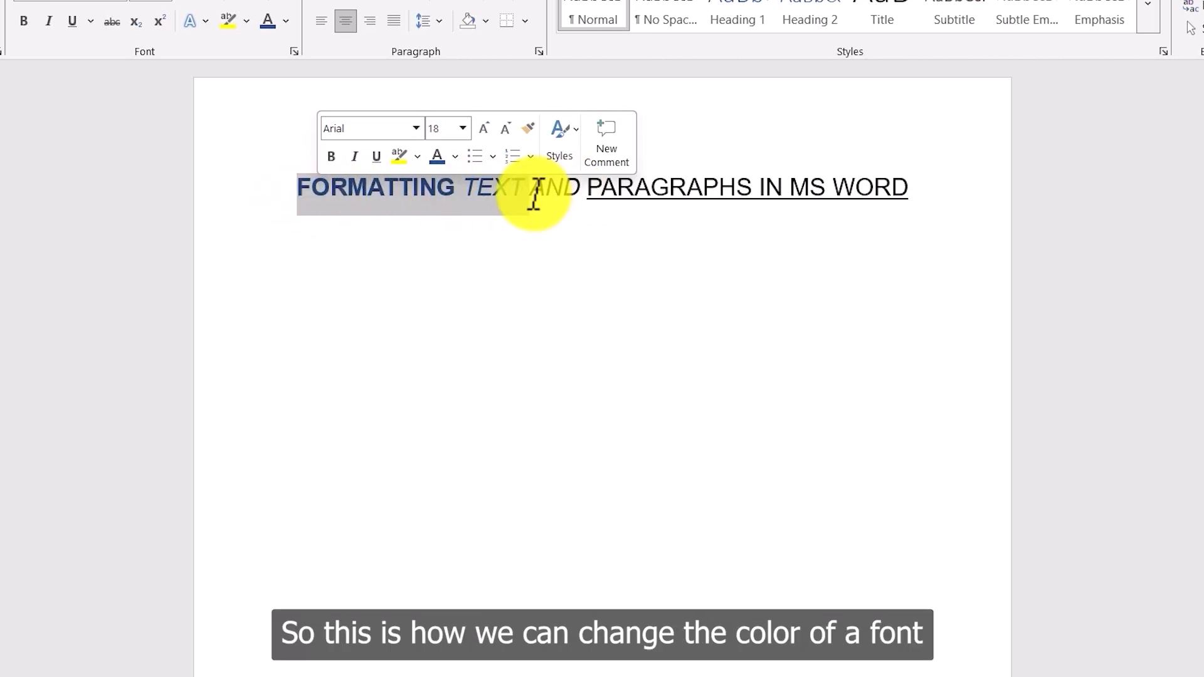
left_click(430, 256)
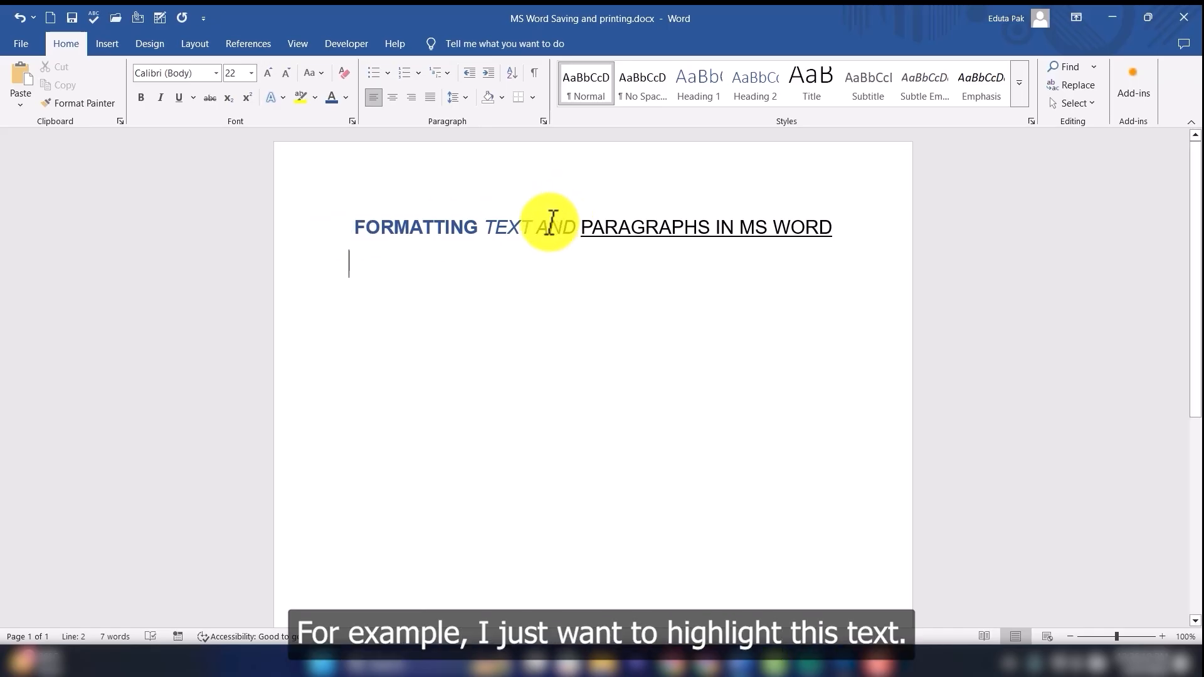
Step: Highlight the words "AND PARAGRAPHS IN MS WORD" in the heading in yellow
left_click_drag(540, 226, 841, 228)
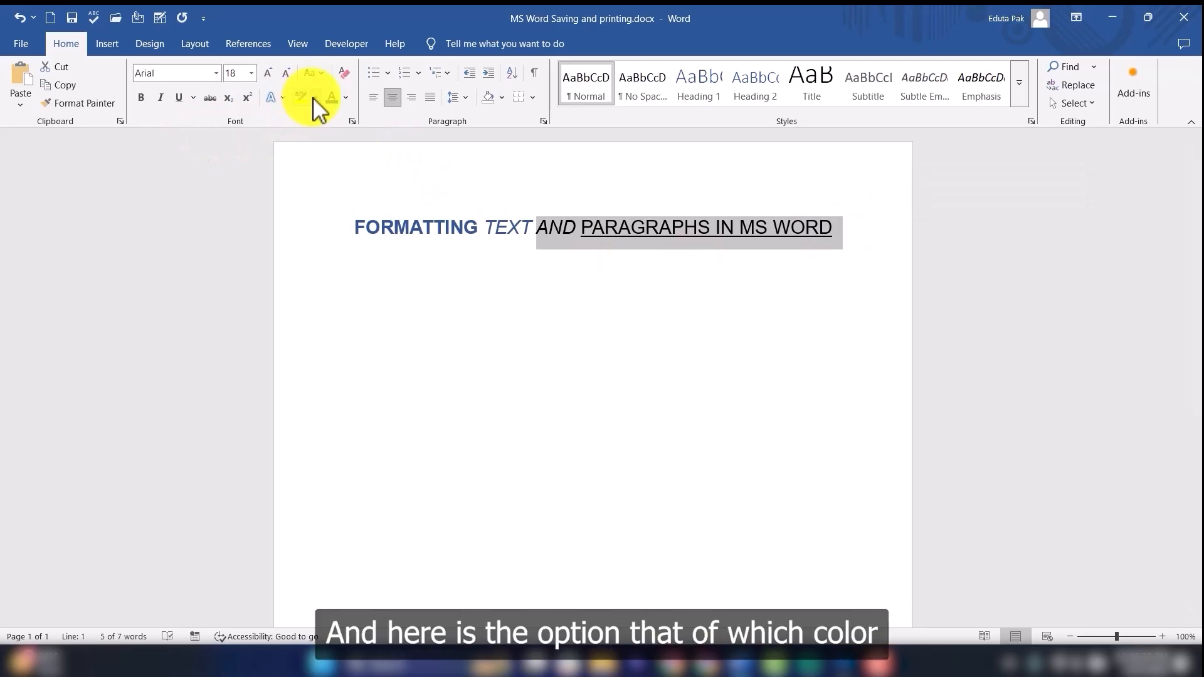
left_click(313, 98)
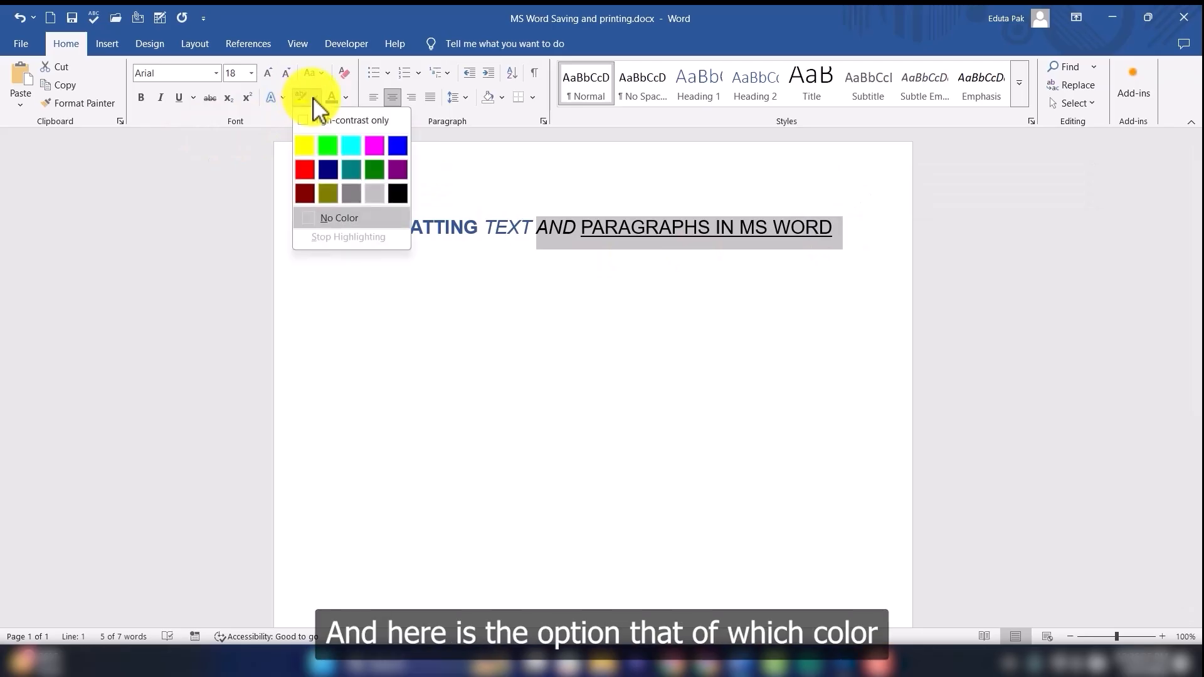
left_click(309, 152)
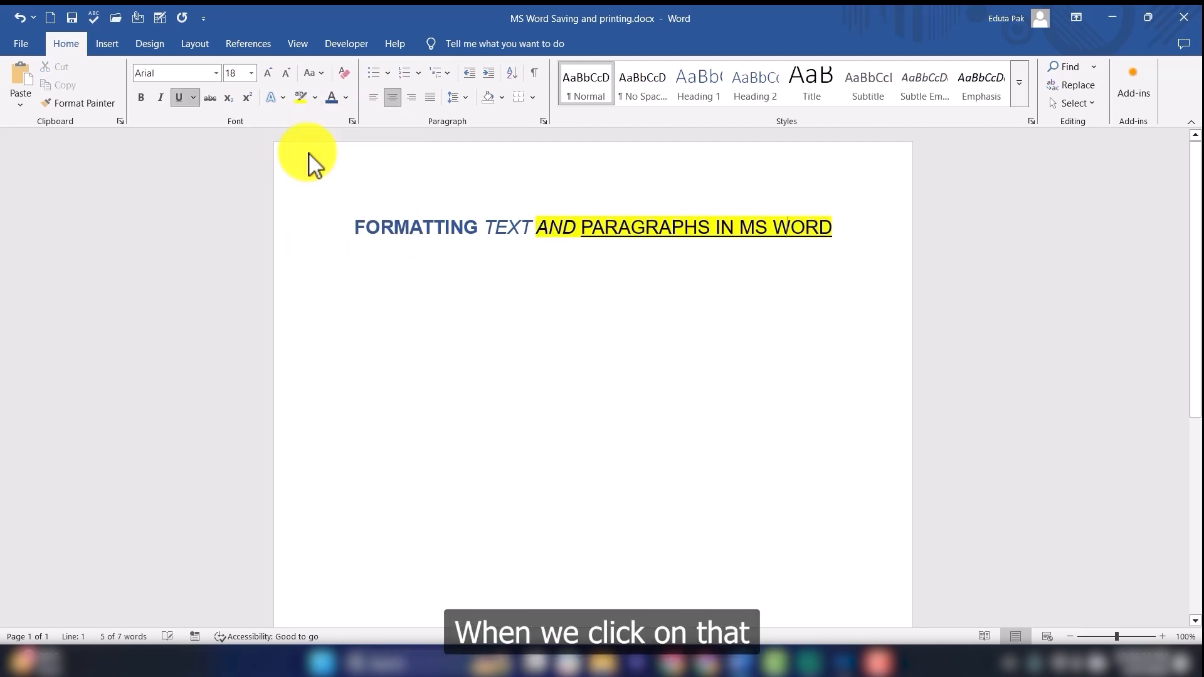
left_click(803, 295)
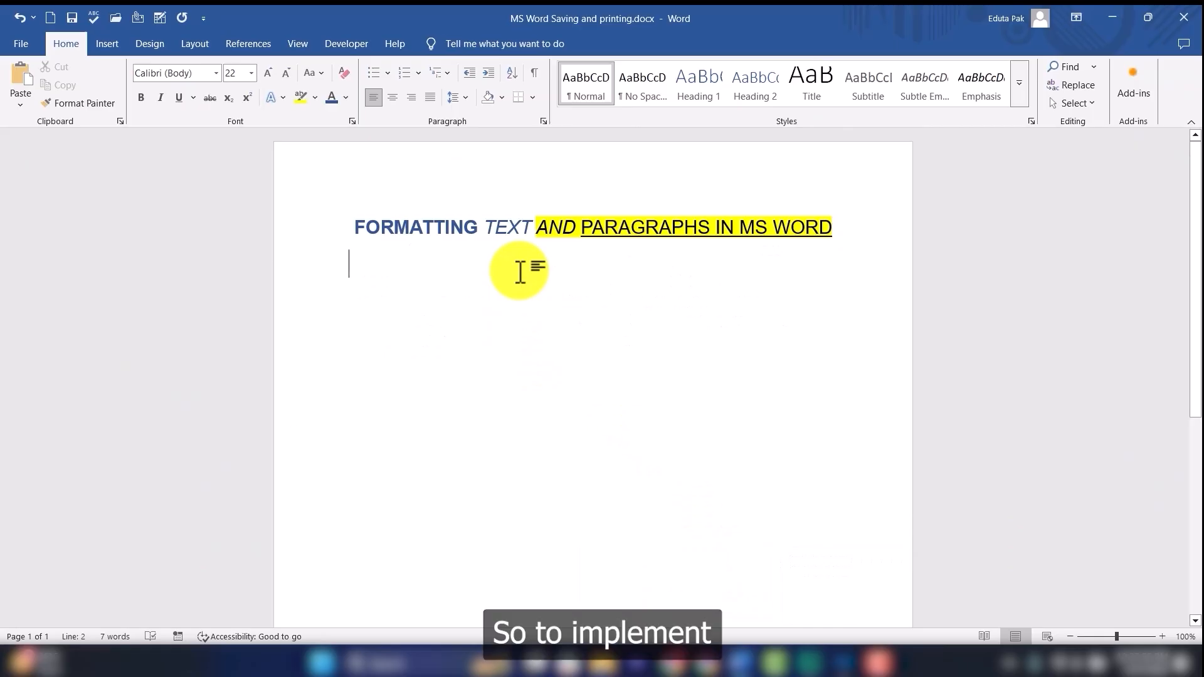
Step: Switch to Document5 and examine how the paragraph about the Earth's climate is laid out
mouse_move(742, 663)
left_click(814, 567)
left_click_drag(344, 224, 629, 382)
left_click(504, 317)
left_click_drag(320, 227, 543, 384)
left_click(578, 374)
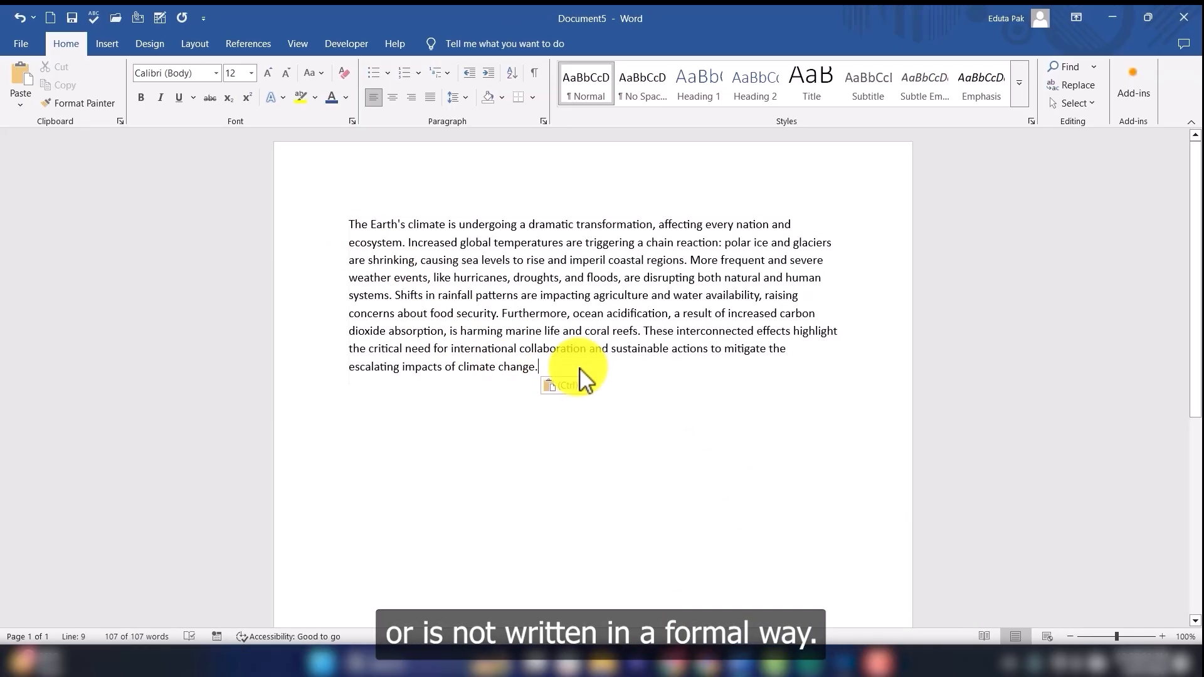
Step: Center-align the whole paragraph about the Earth's climate
left_click_drag(550, 370, 370, 229)
left_click(652, 319)
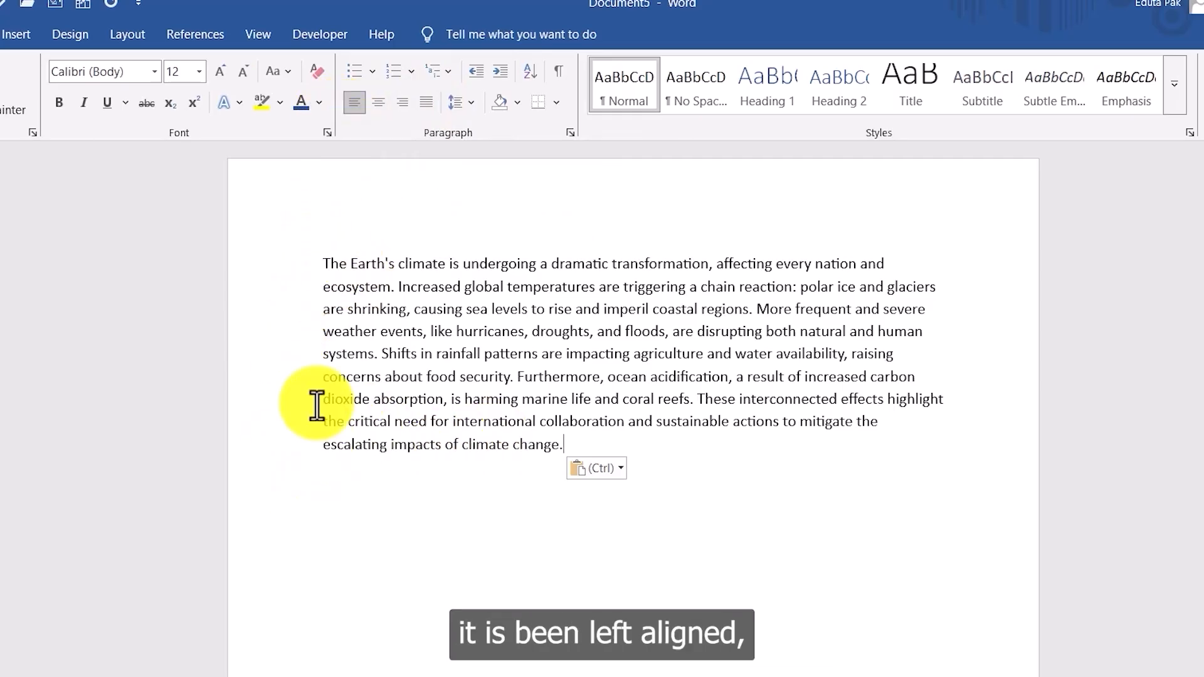
left_click_drag(567, 444, 343, 251)
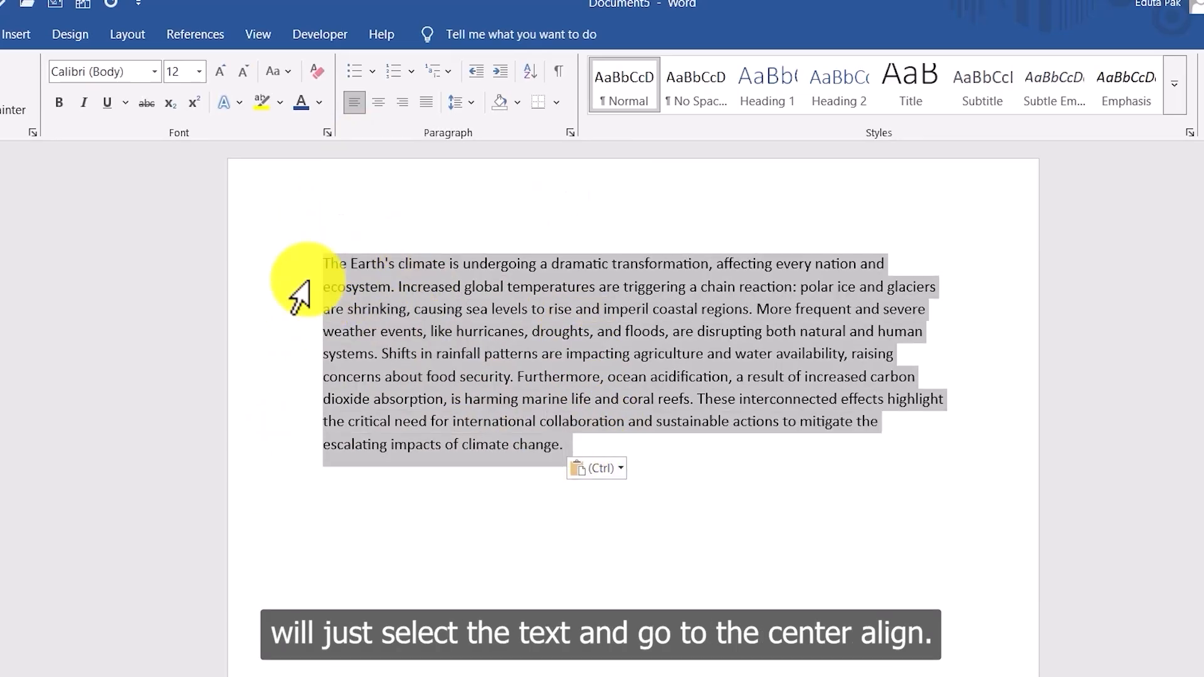
left_click(379, 102)
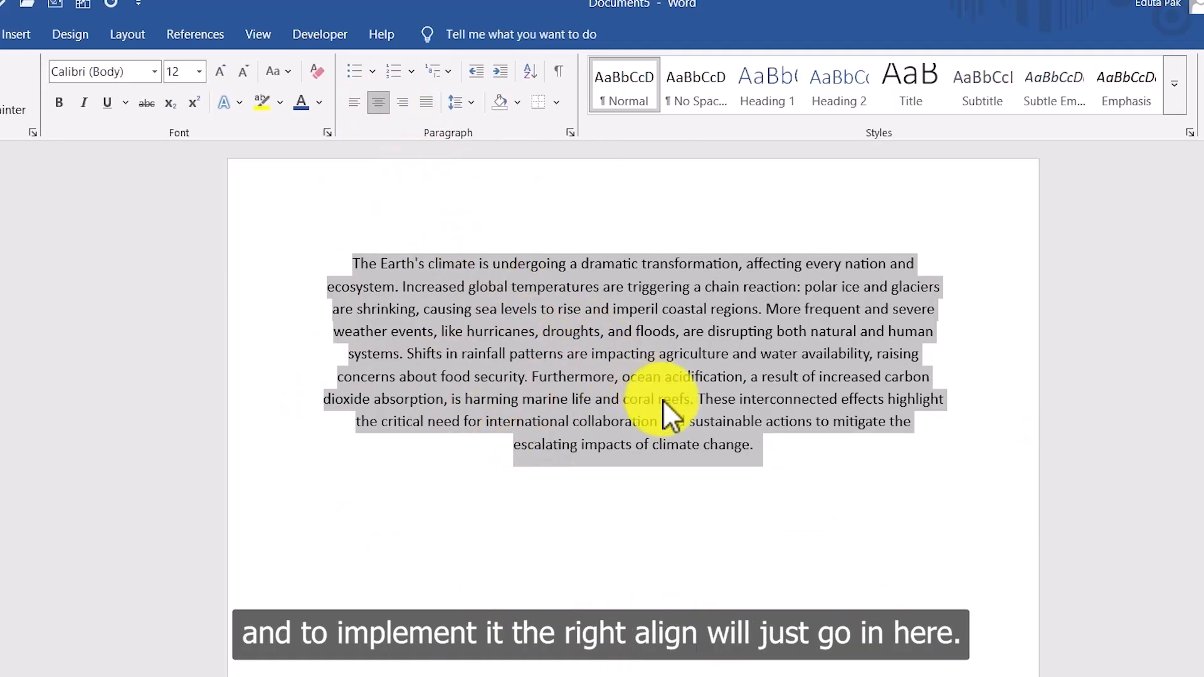
Step: Right-align the whole paragraph about the Earth's climate
left_click(403, 104)
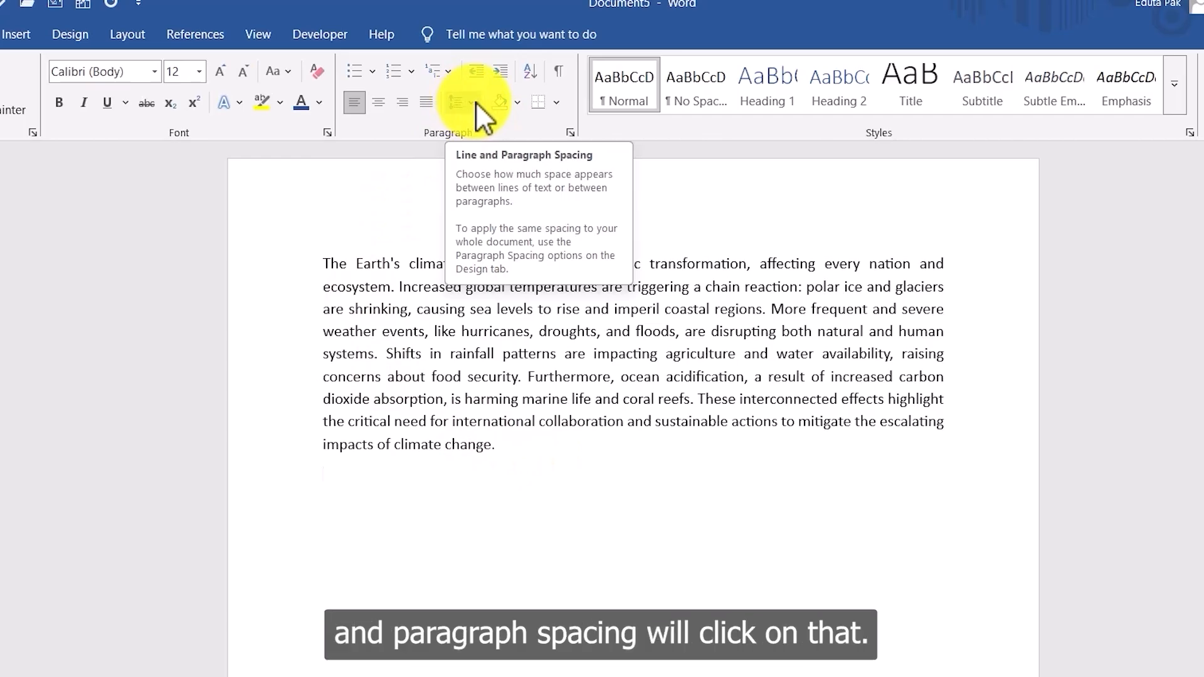
Step: Set the line spacing of the whole climate paragraph to 1.5 and add space before the paragraph
left_click(469, 103)
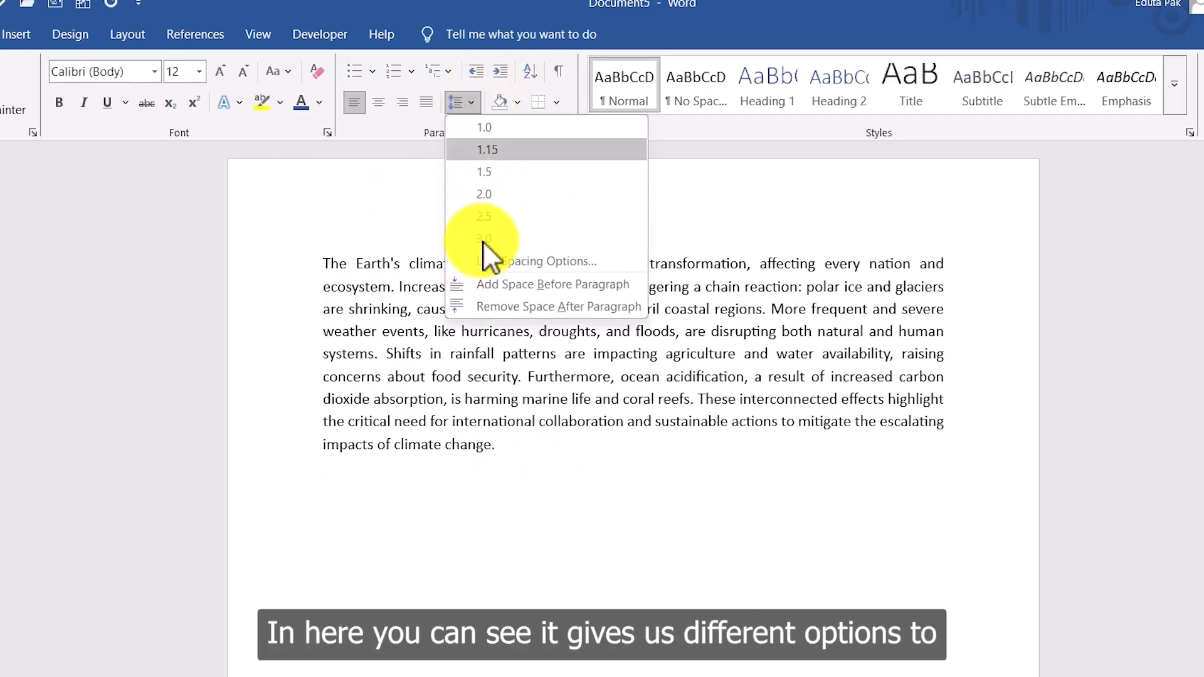
left_click(491, 194)
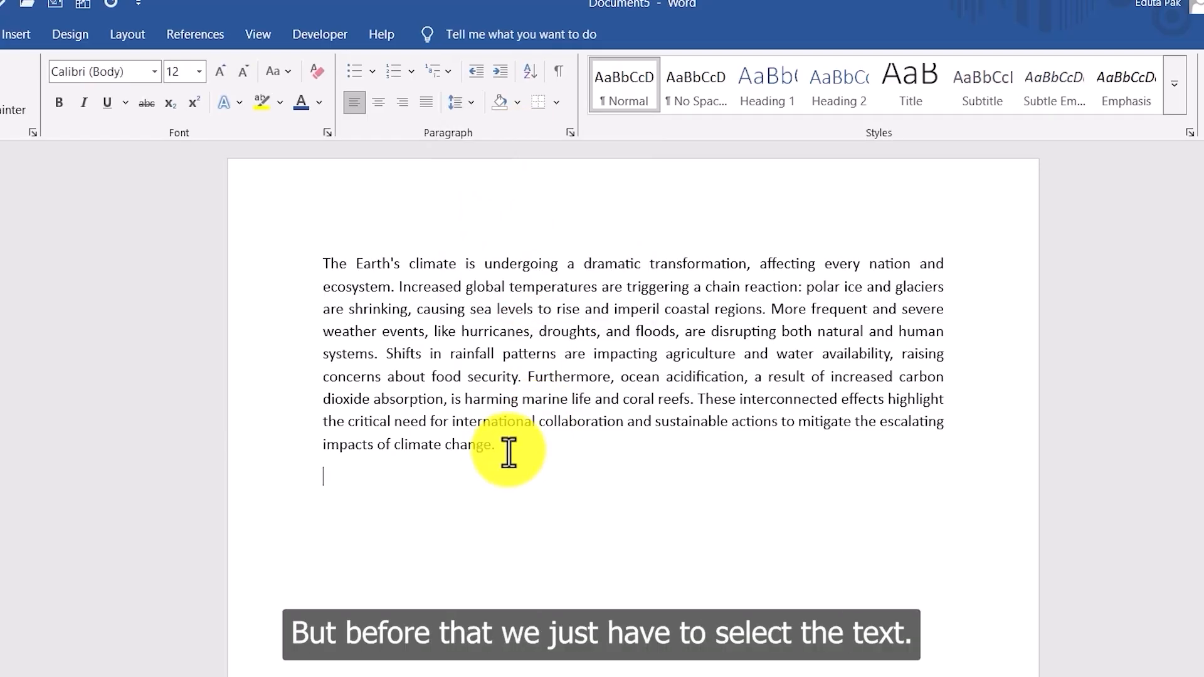
left_click_drag(508, 452, 326, 264)
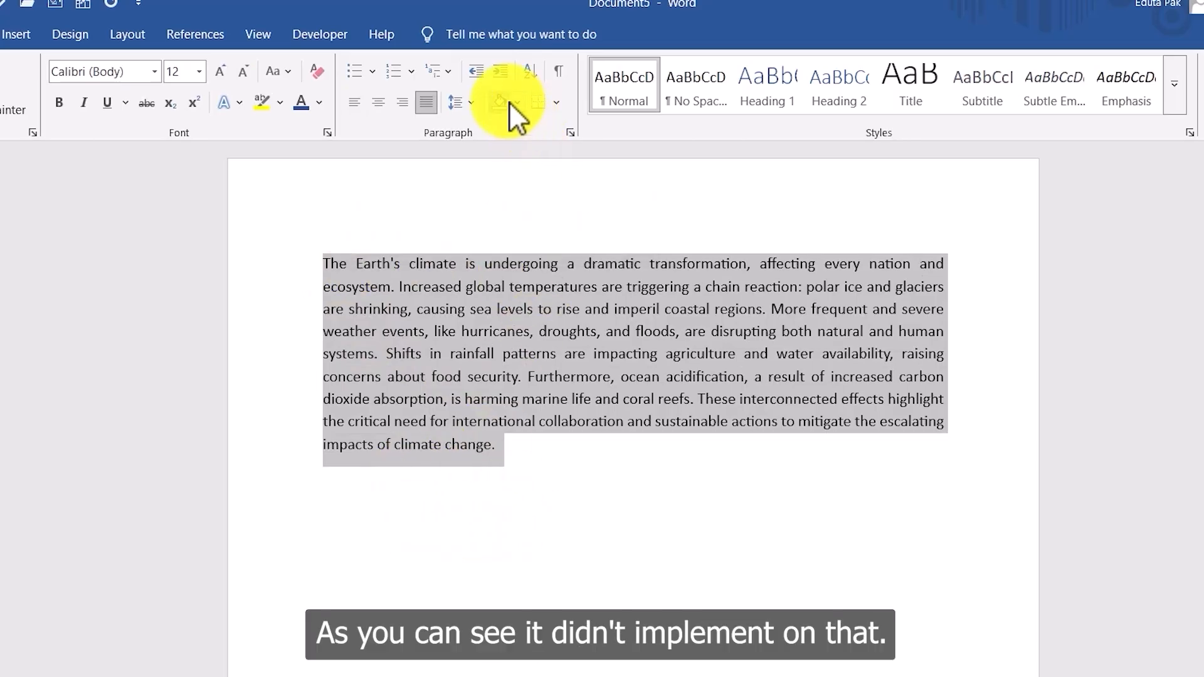
left_click(472, 101)
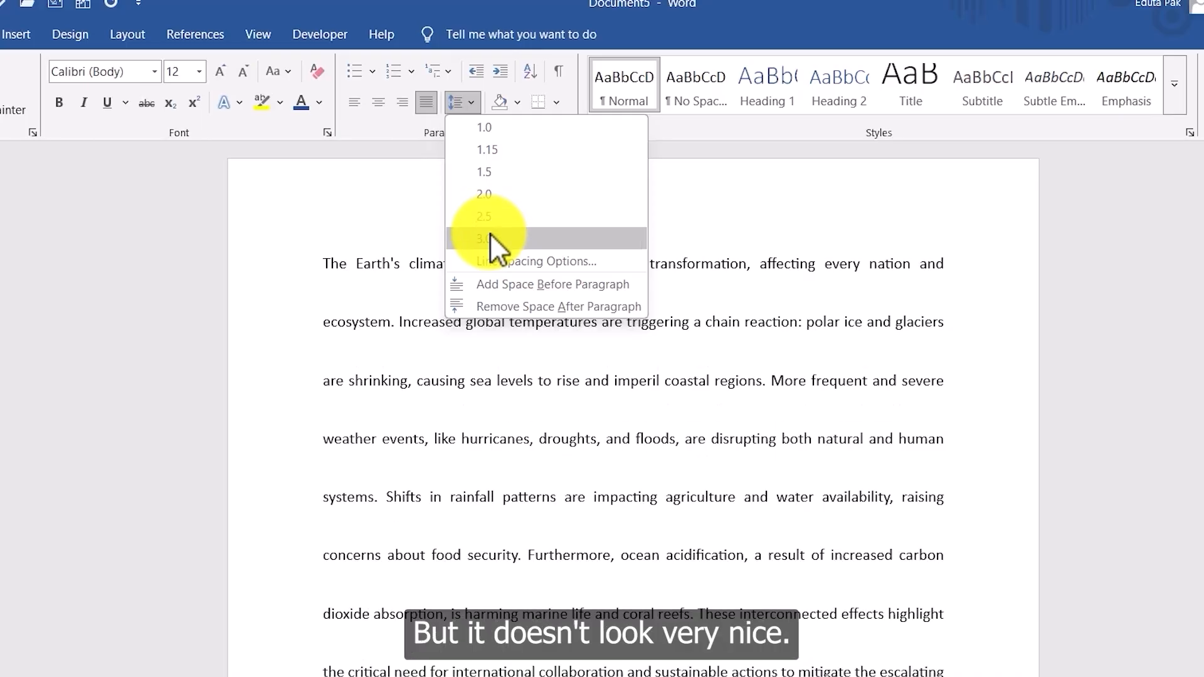
left_click(498, 175)
left_click(584, 502)
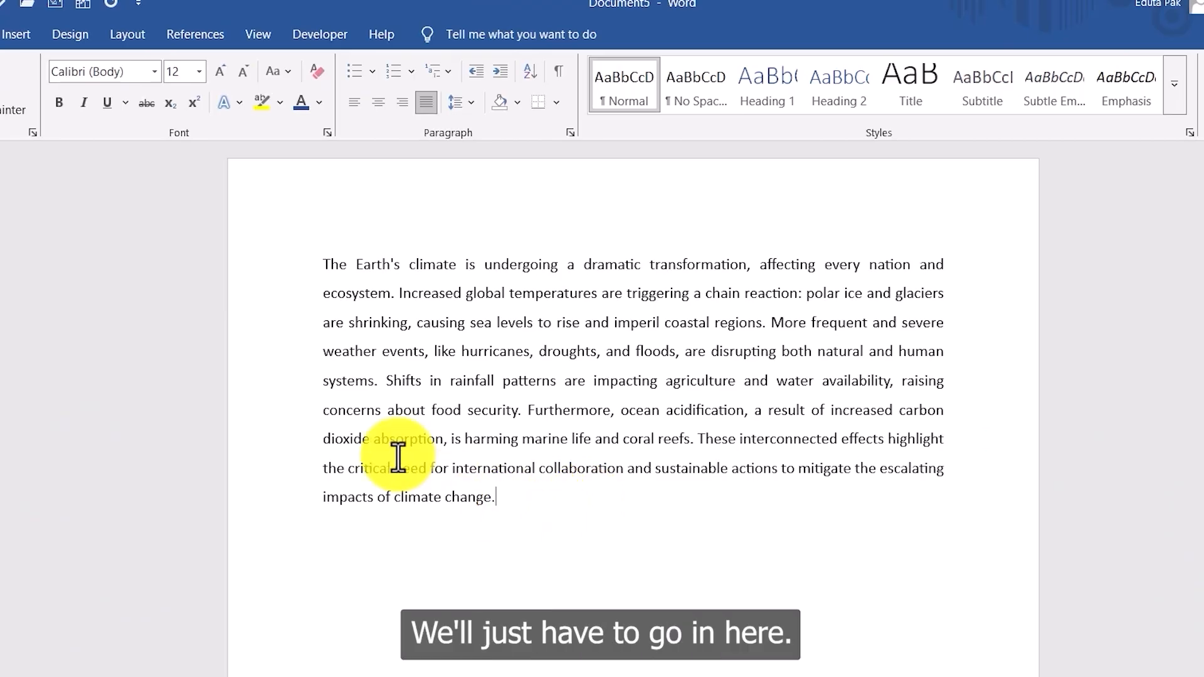
left_click(474, 106)
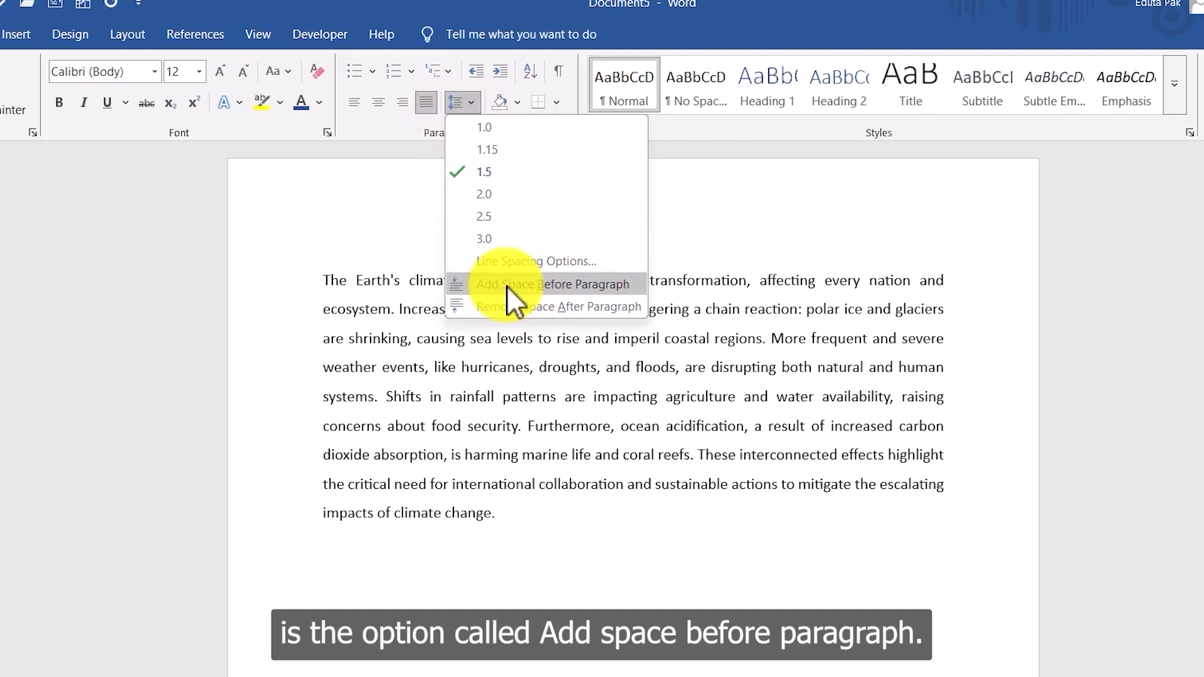
left_click(577, 285)
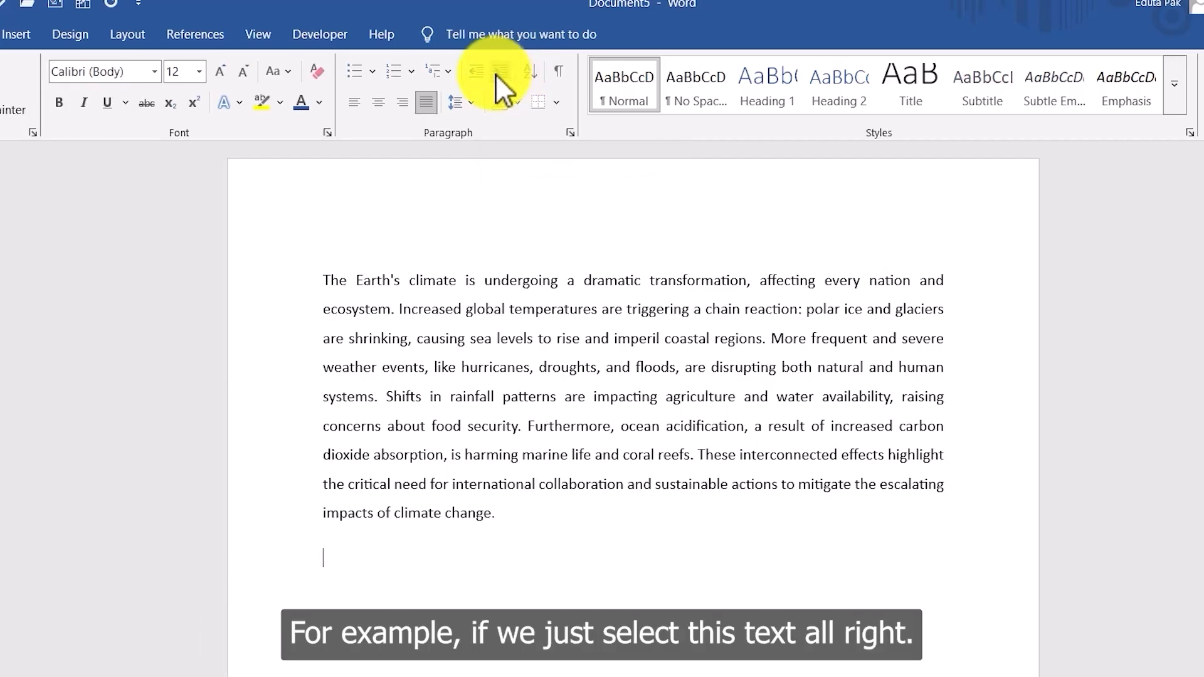
Step: Increase the indent of the climate paragraph by one level and decrease it back to the margin
left_click_drag(318, 282, 532, 510)
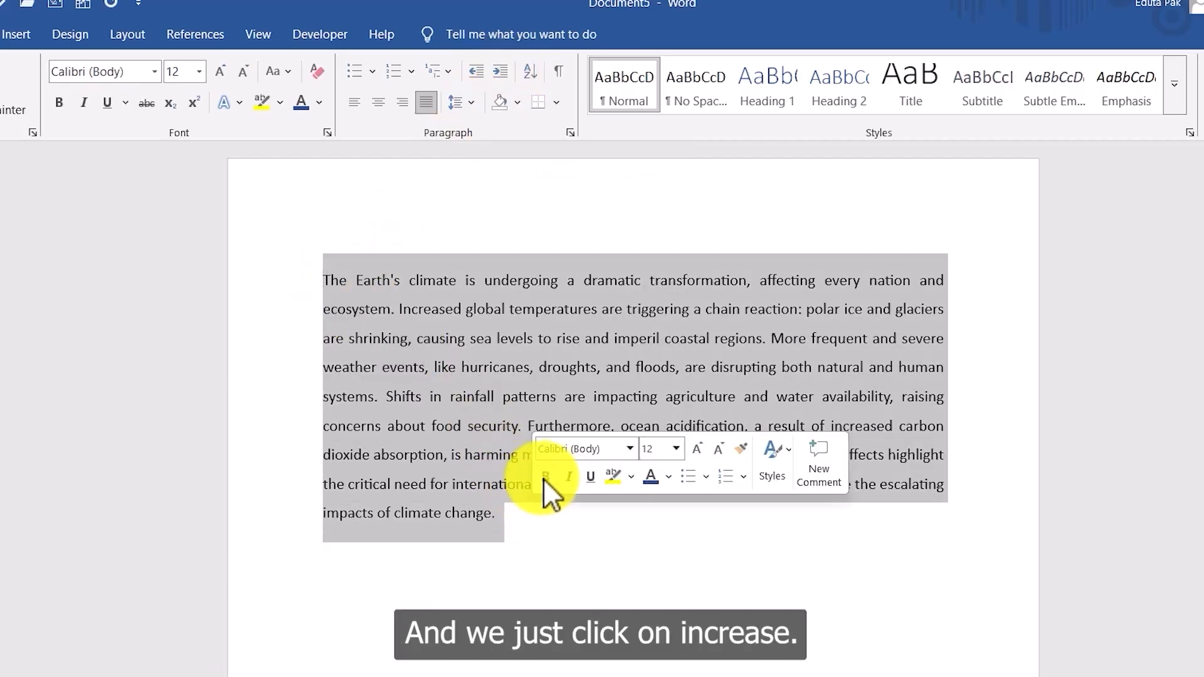
left_click(502, 71)
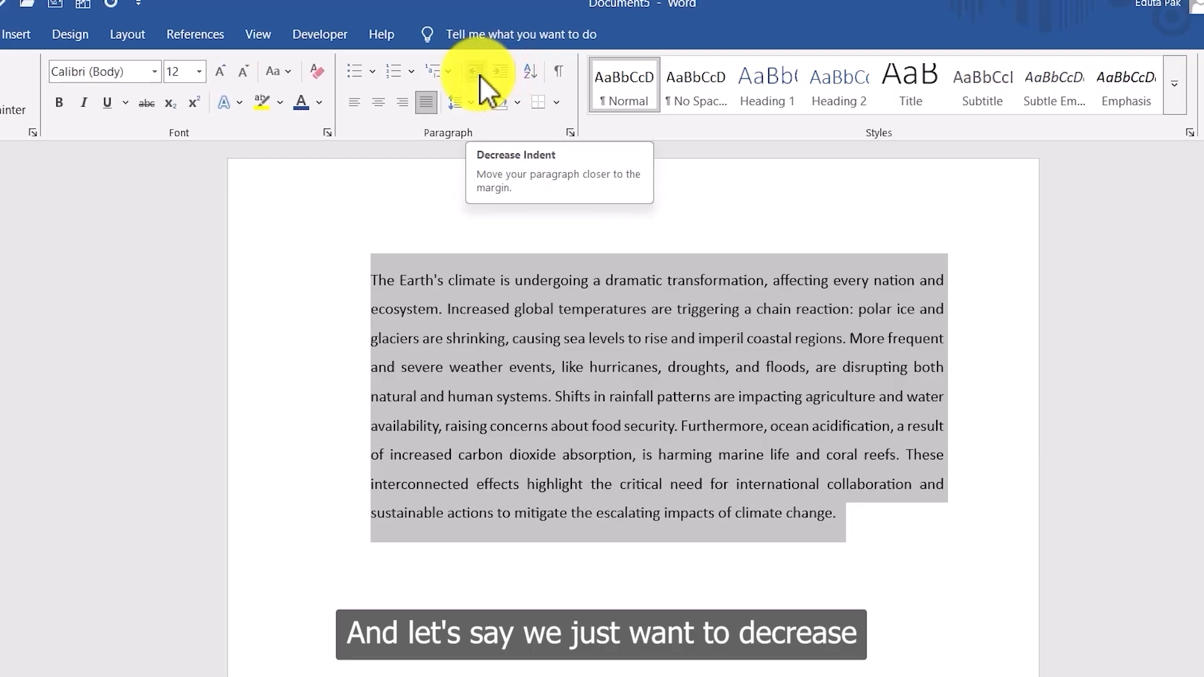
left_click(475, 77)
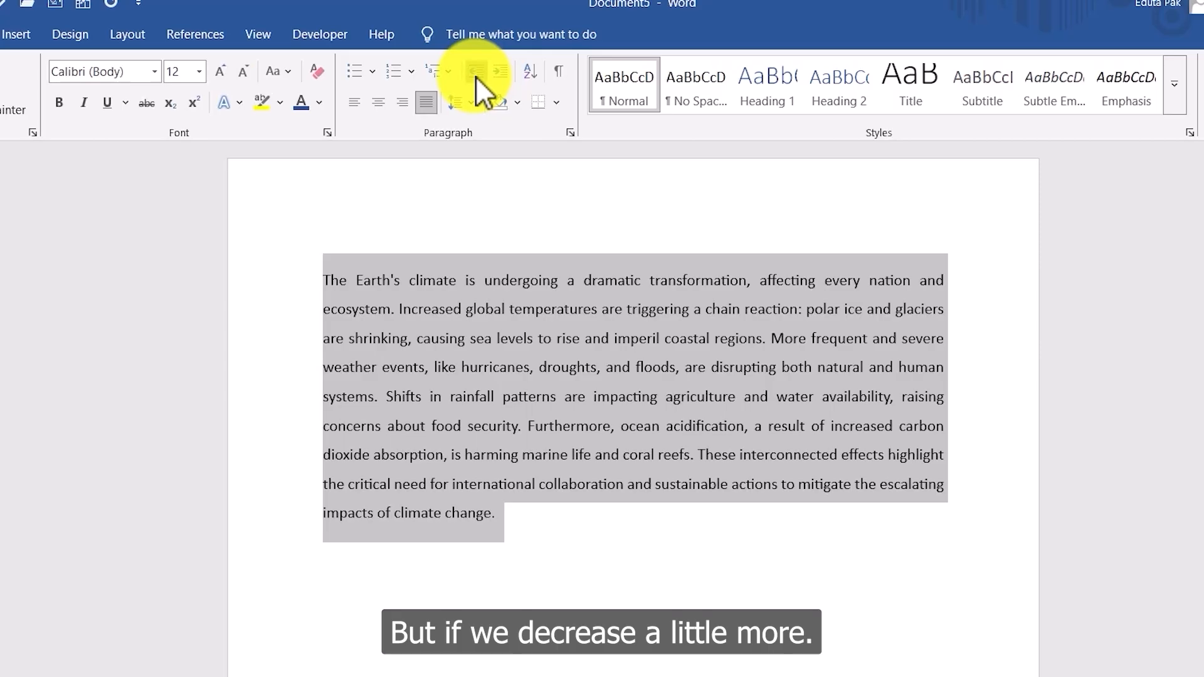
left_click(569, 524)
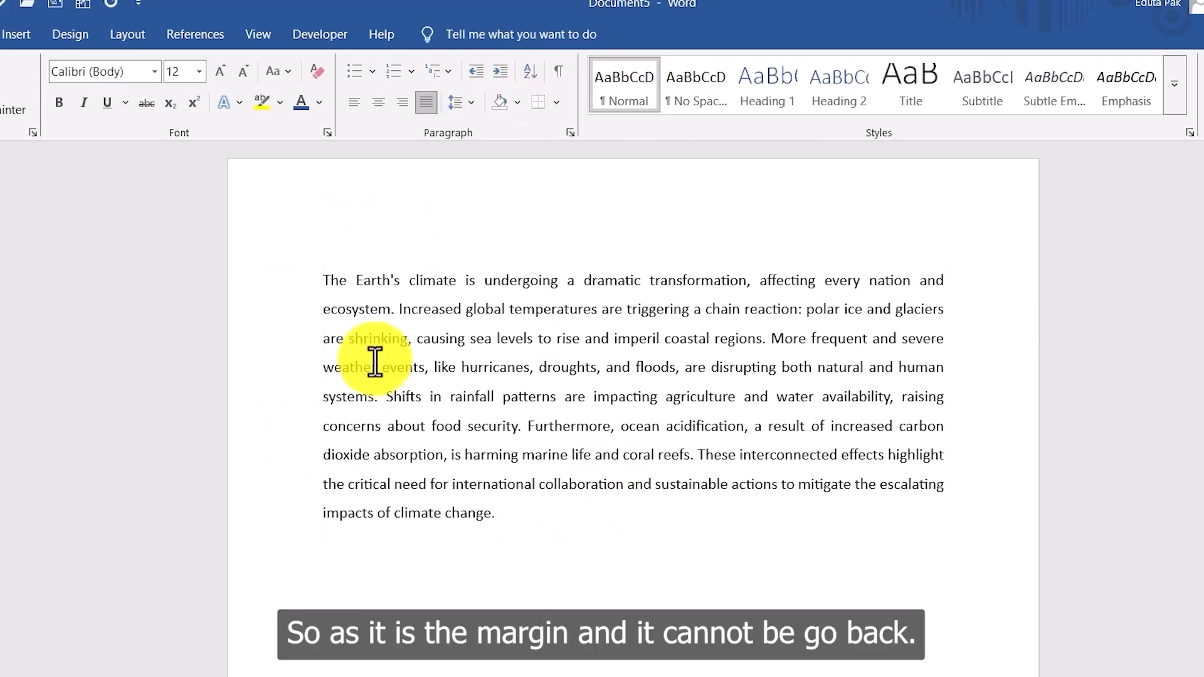
left_click_drag(320, 276, 647, 510)
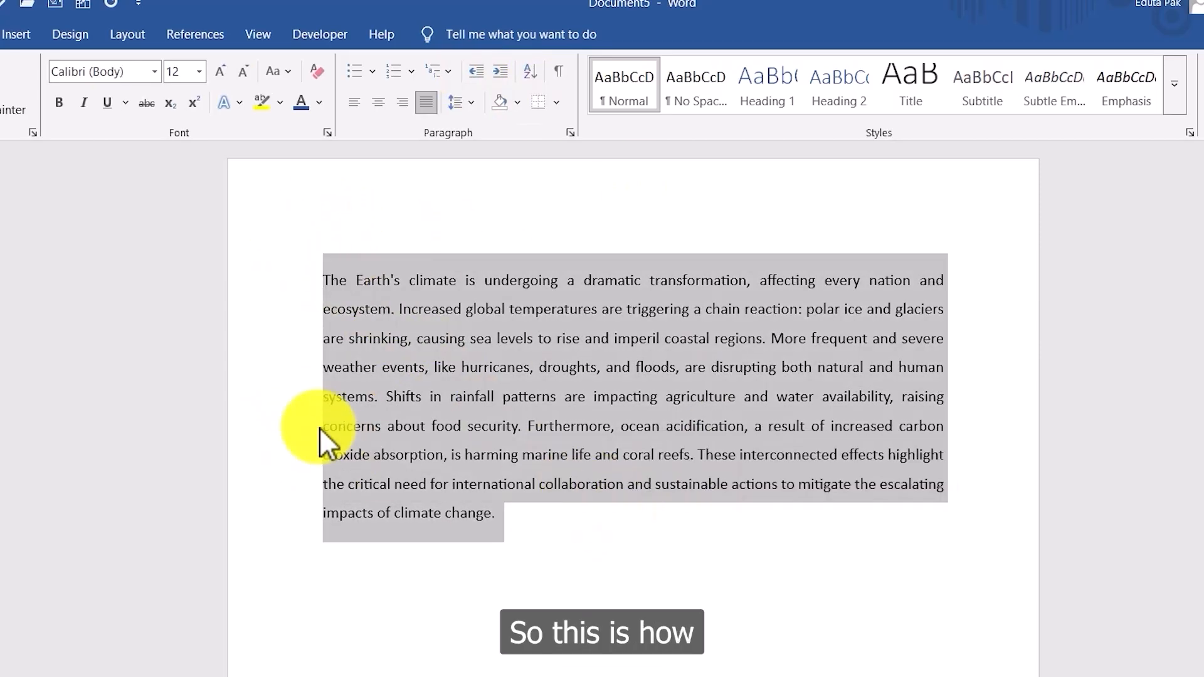
left_click(561, 512)
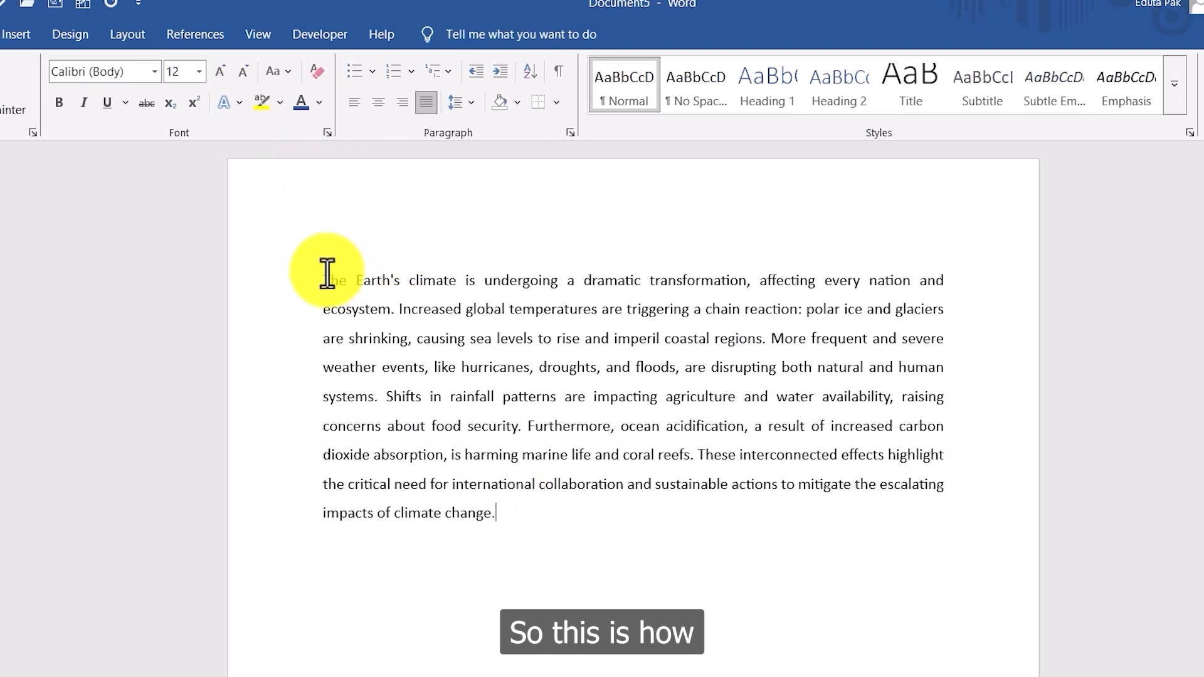
left_click_drag(323, 276, 613, 527)
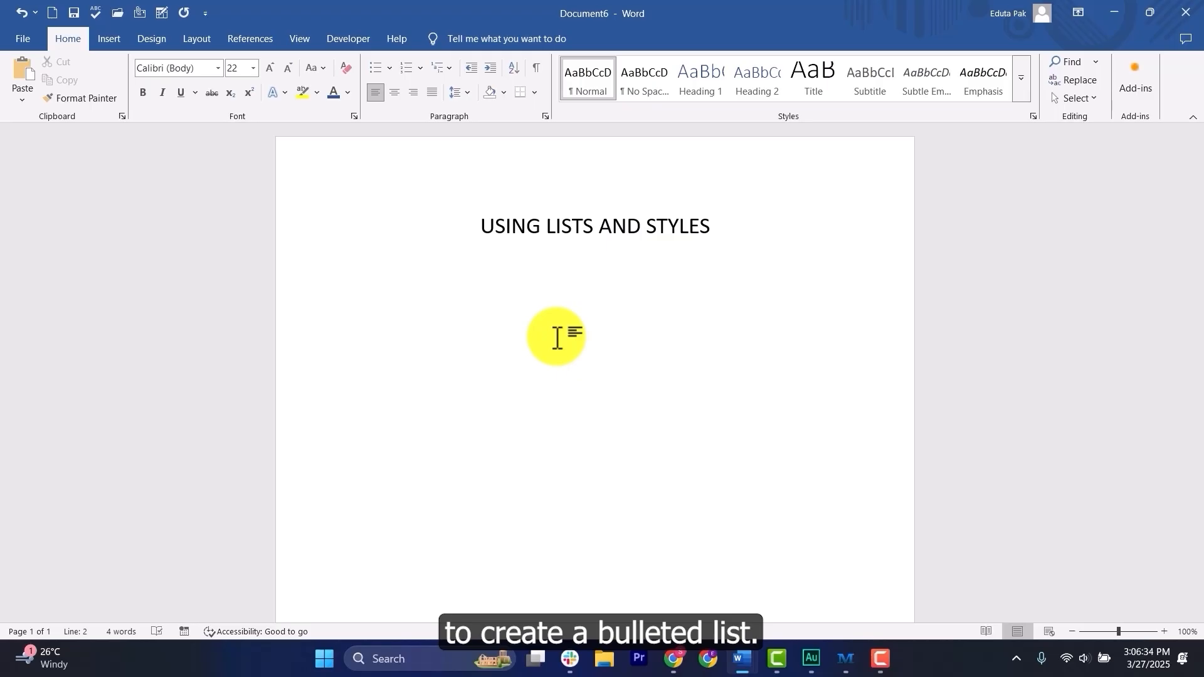
Step: Switch to Document7 and format the five desserts below the heading as a bulleted list
mouse_move(741, 674)
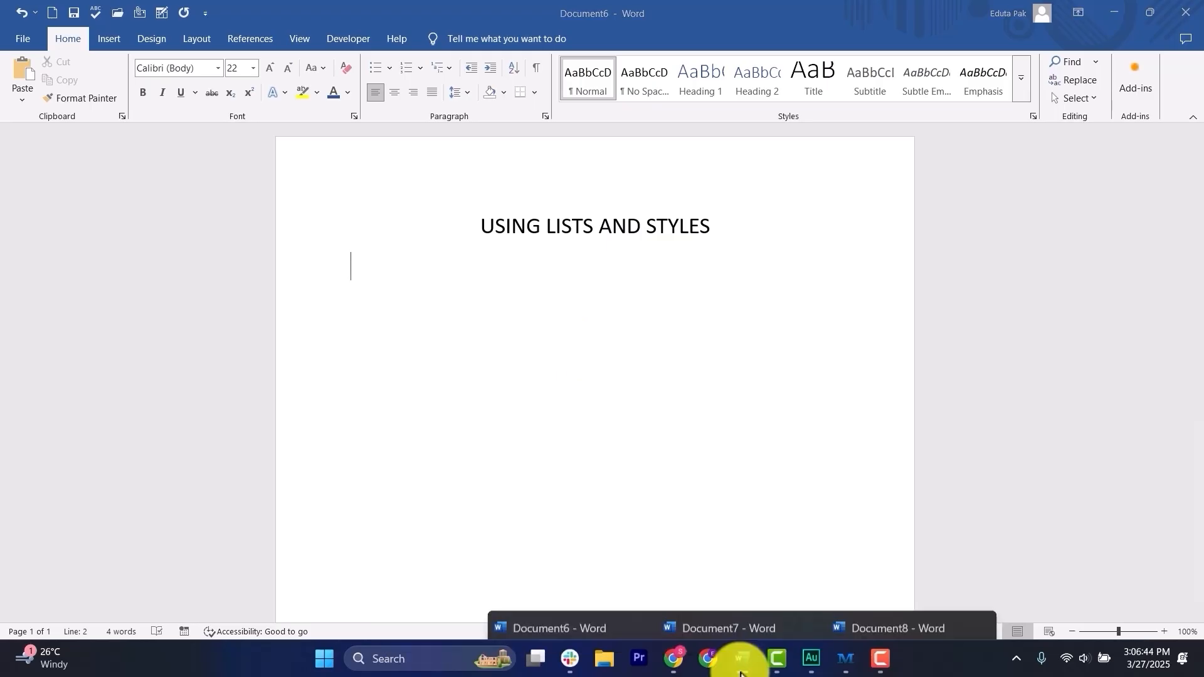
left_click(721, 587)
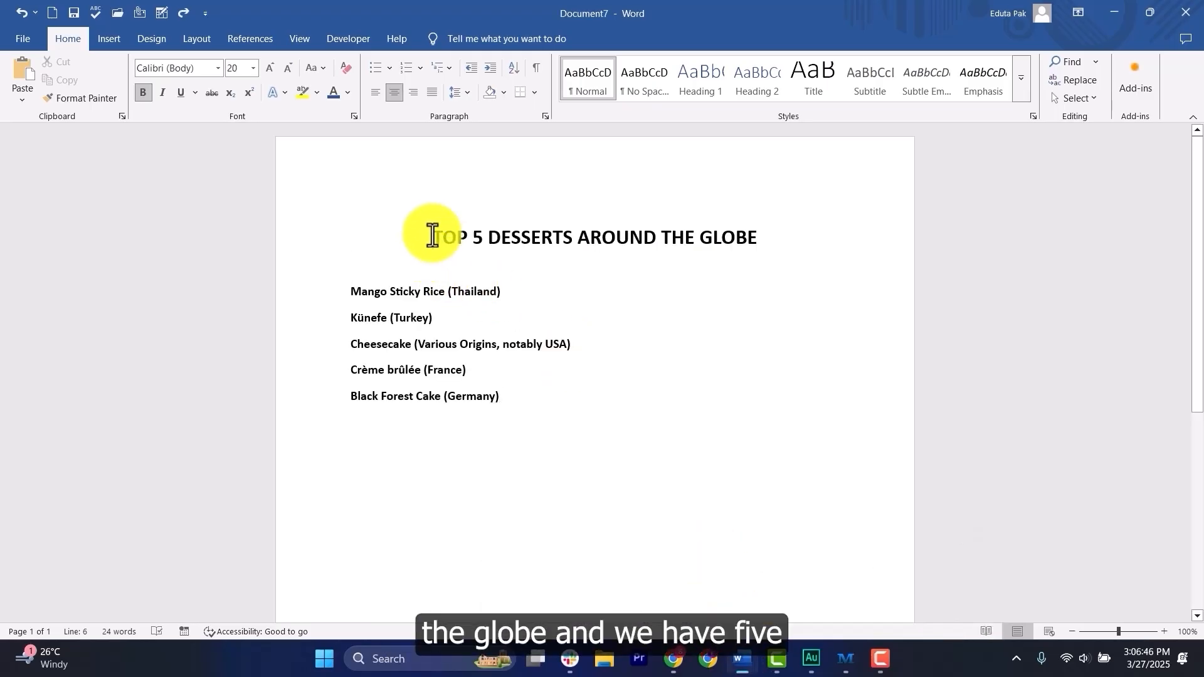
left_click_drag(432, 237, 862, 242)
left_click_drag(374, 302, 526, 395)
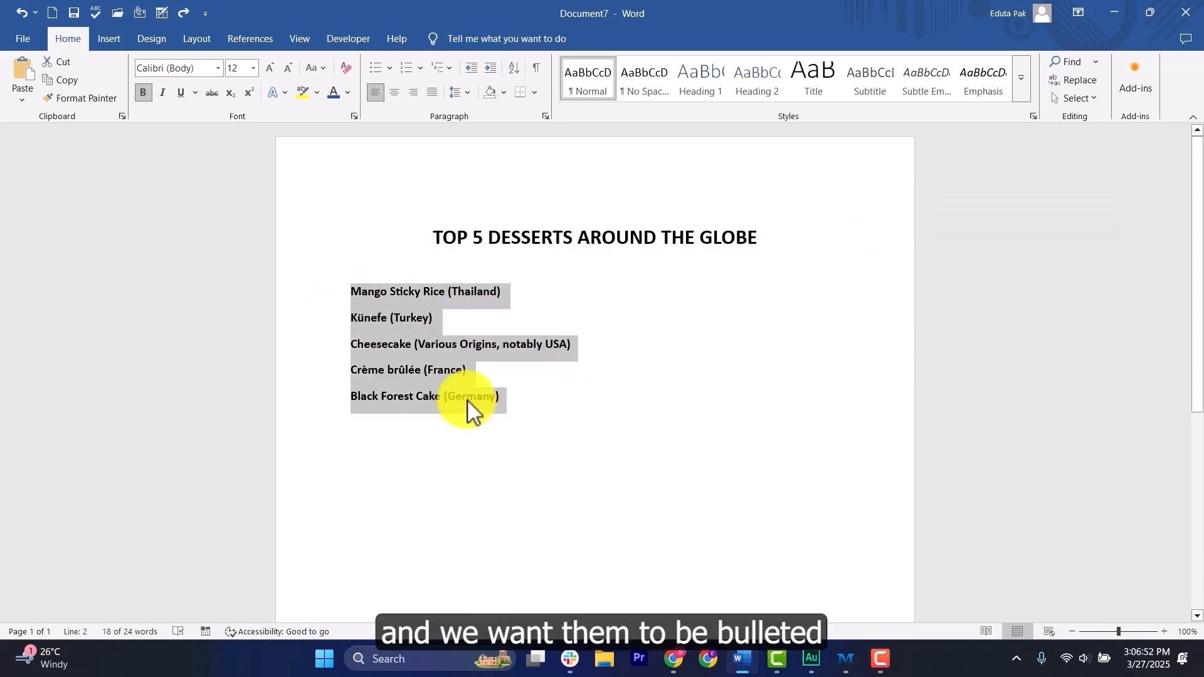
left_click(535, 409)
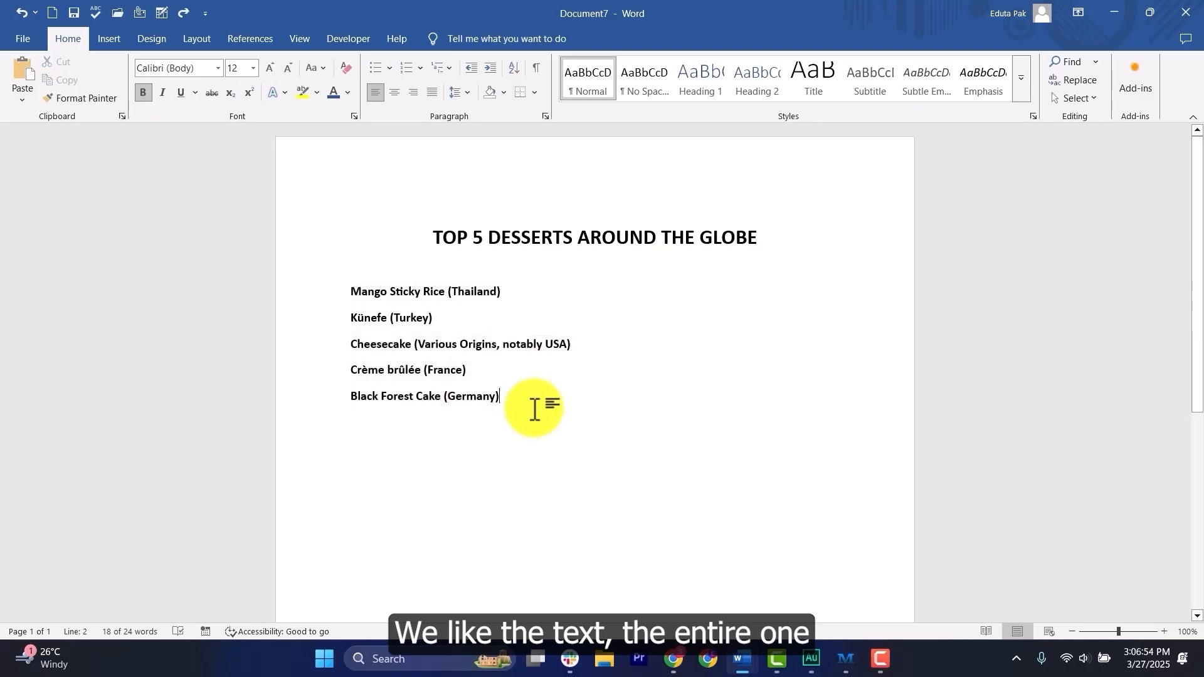
left_click_drag(500, 403, 384, 294)
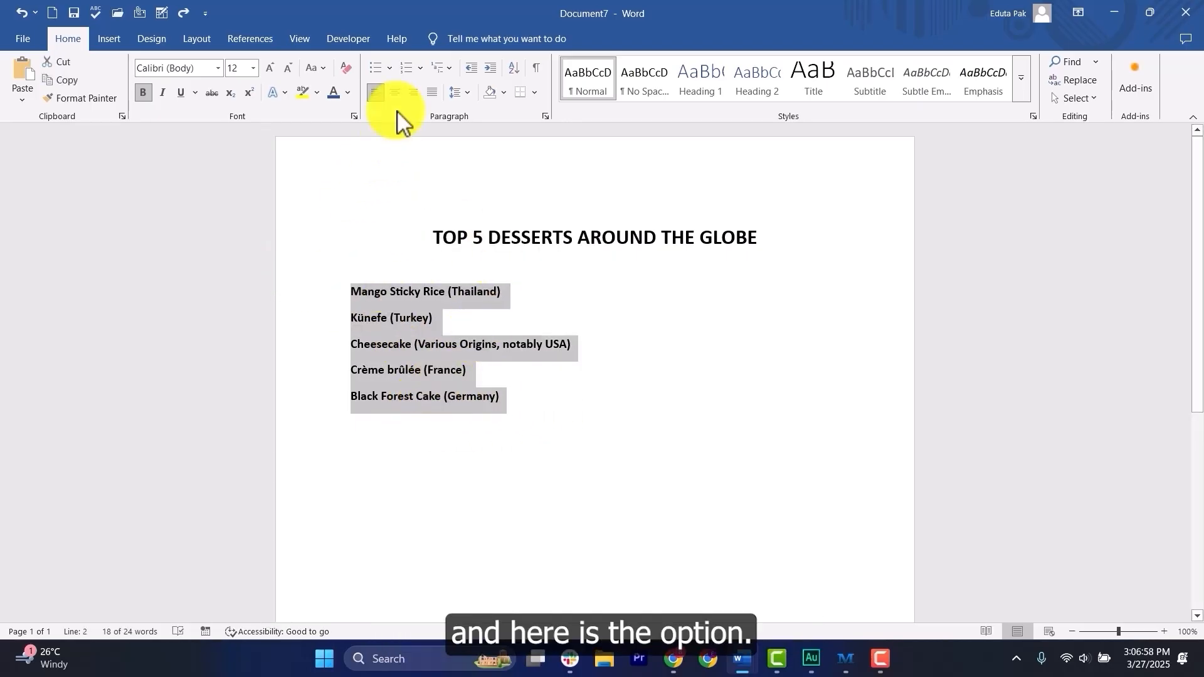
left_click(375, 69)
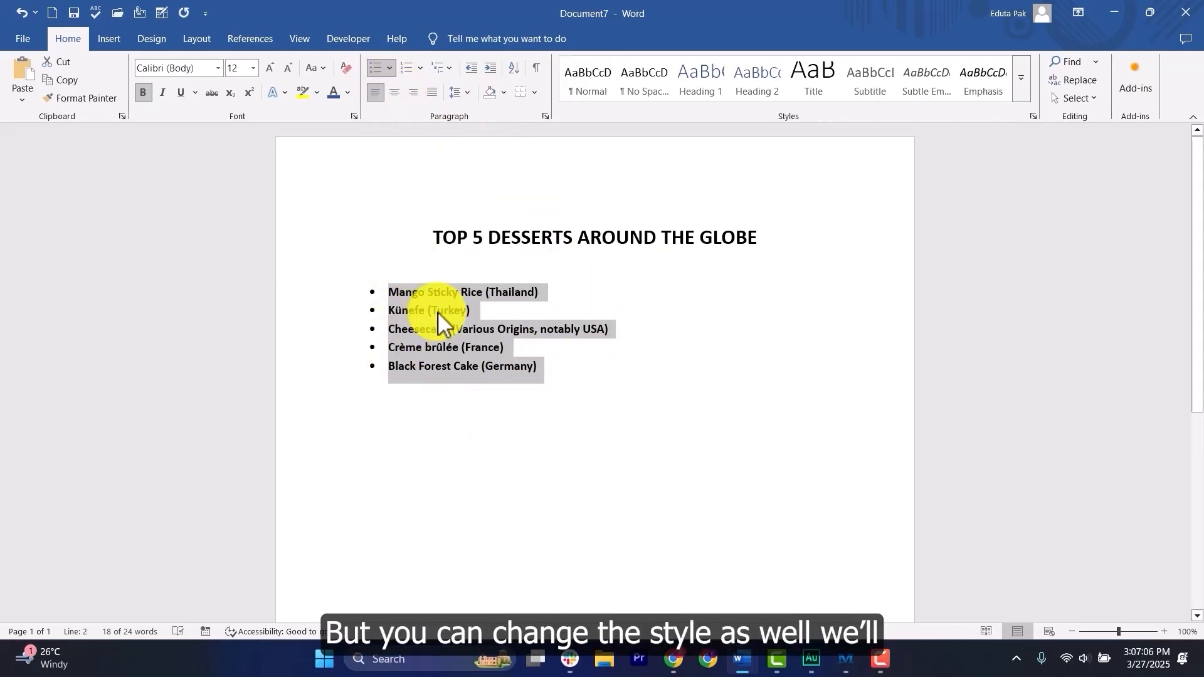
Step: Change the bullets of the dessert list to the arrowhead style from the bullet library
left_click(389, 68)
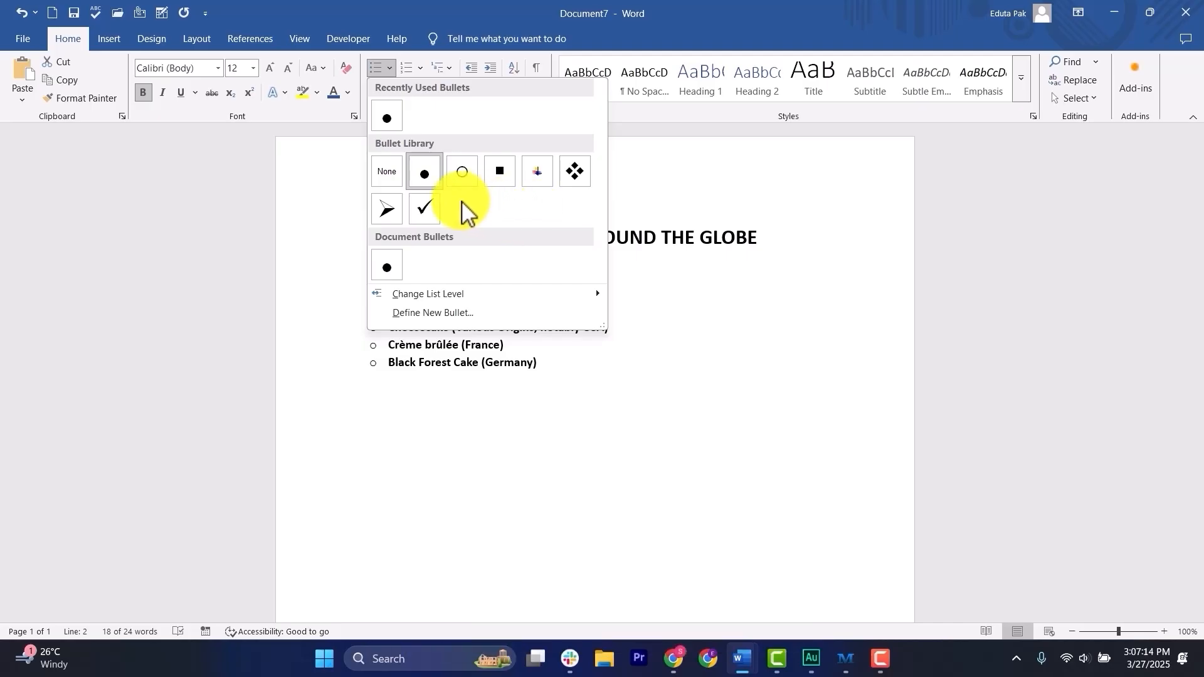
left_click(389, 213)
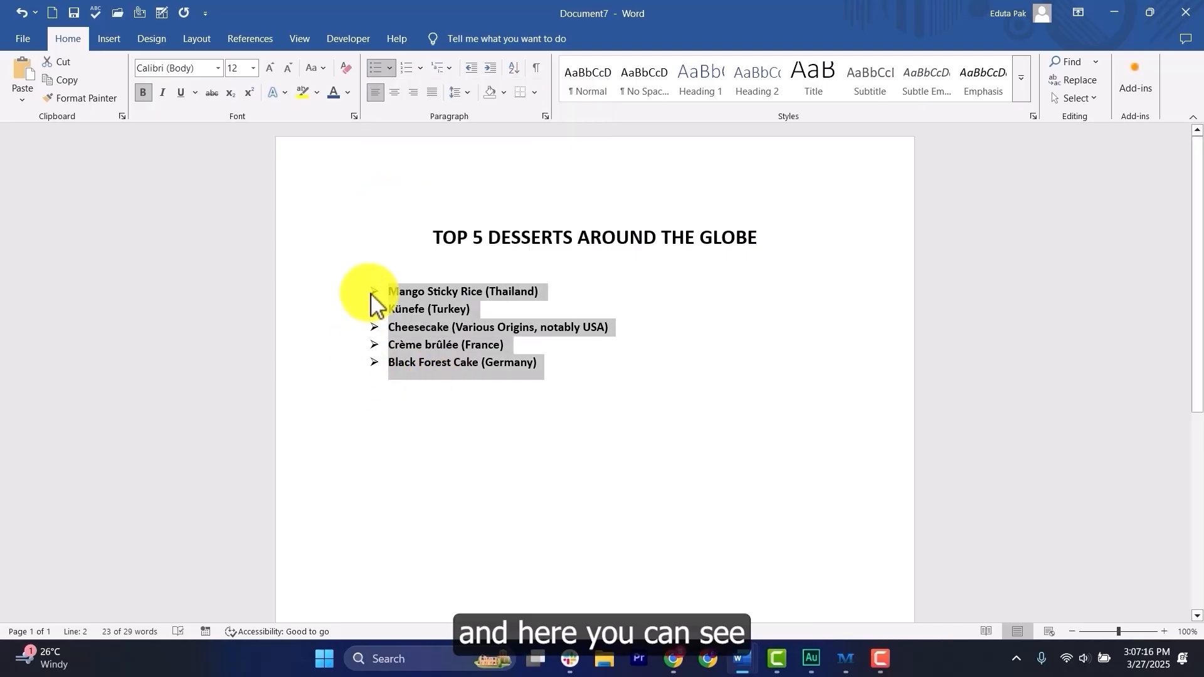
left_click(430, 309)
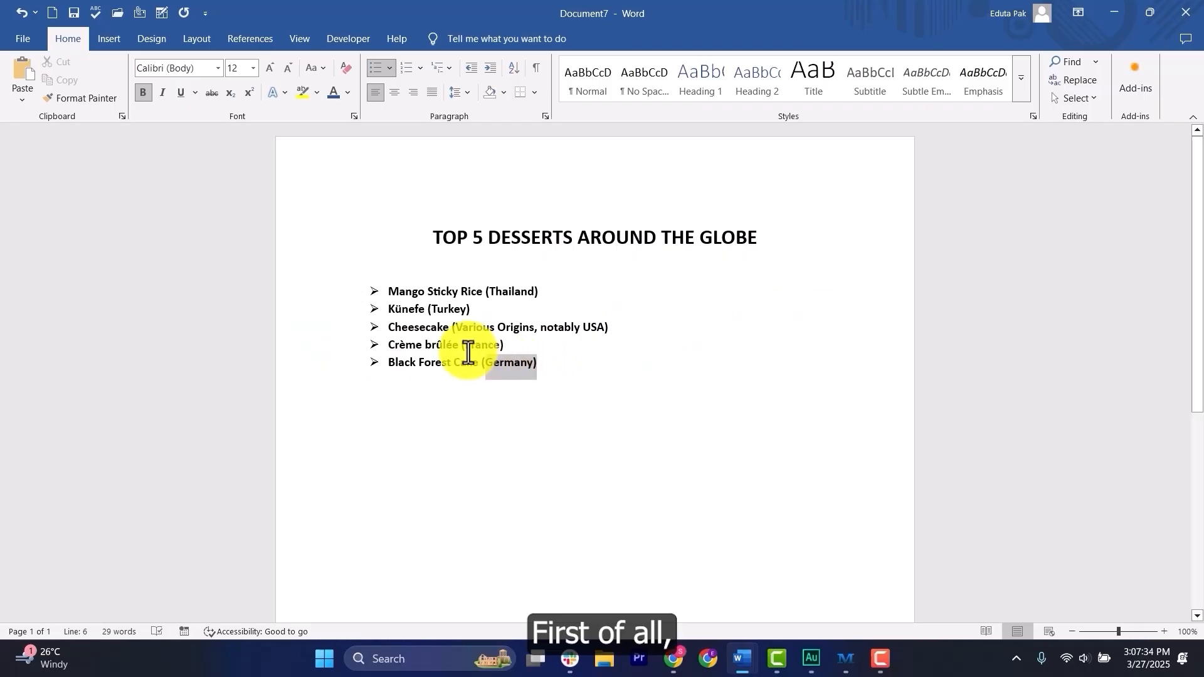
Step: Convert the five-item dessert list into a numbered list
left_click_drag(468, 354, 385, 296)
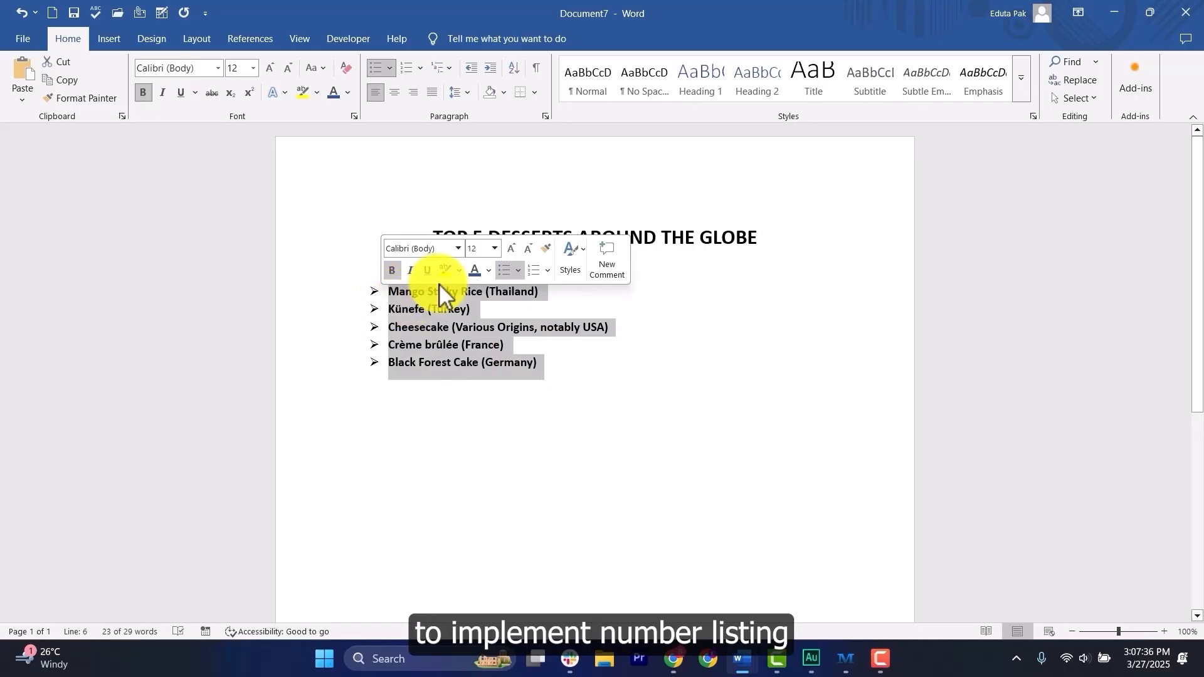
left_click(409, 69)
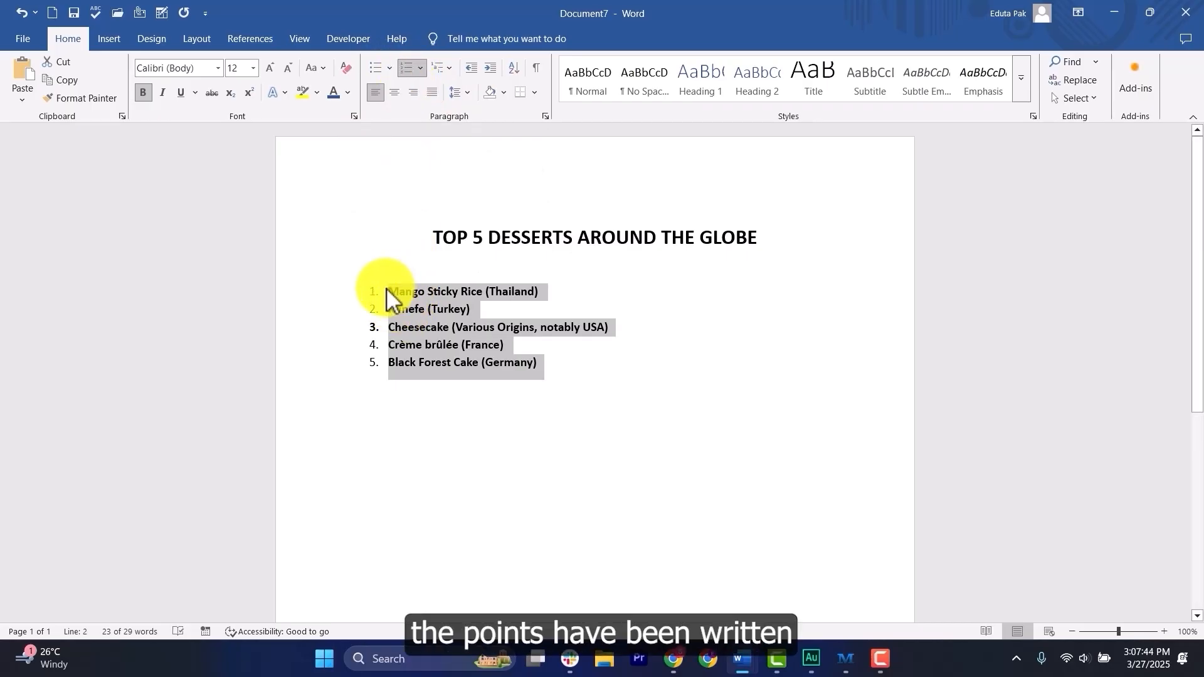
left_click_drag(559, 369, 393, 293)
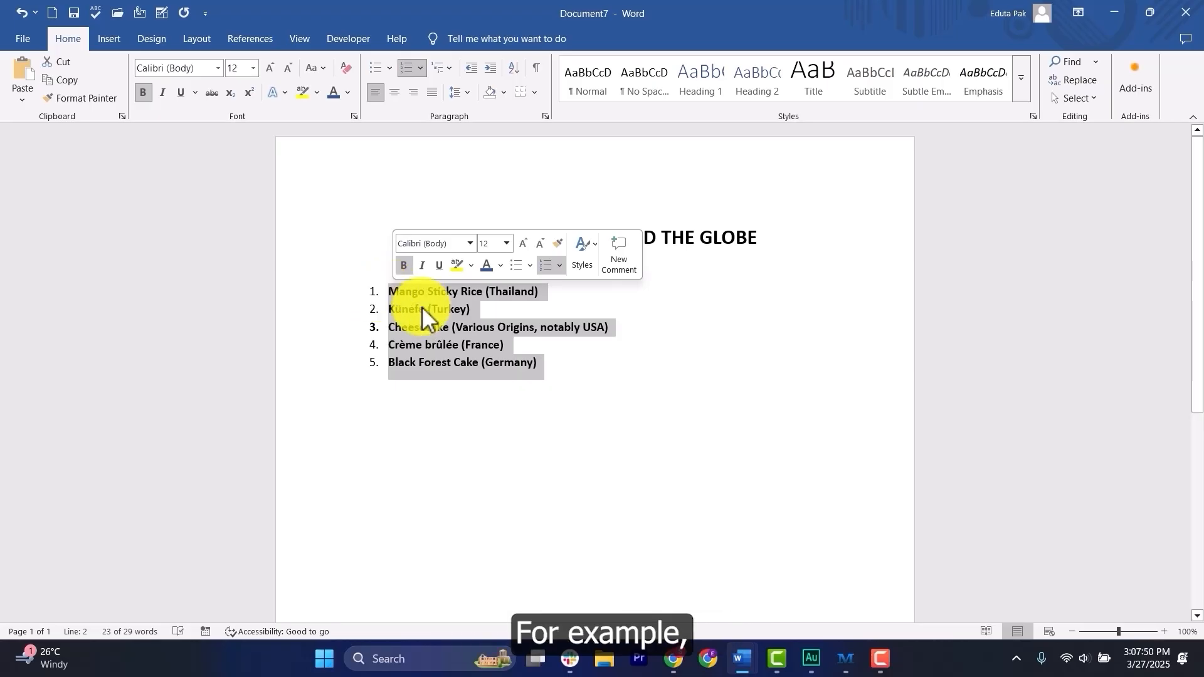
left_click(539, 361)
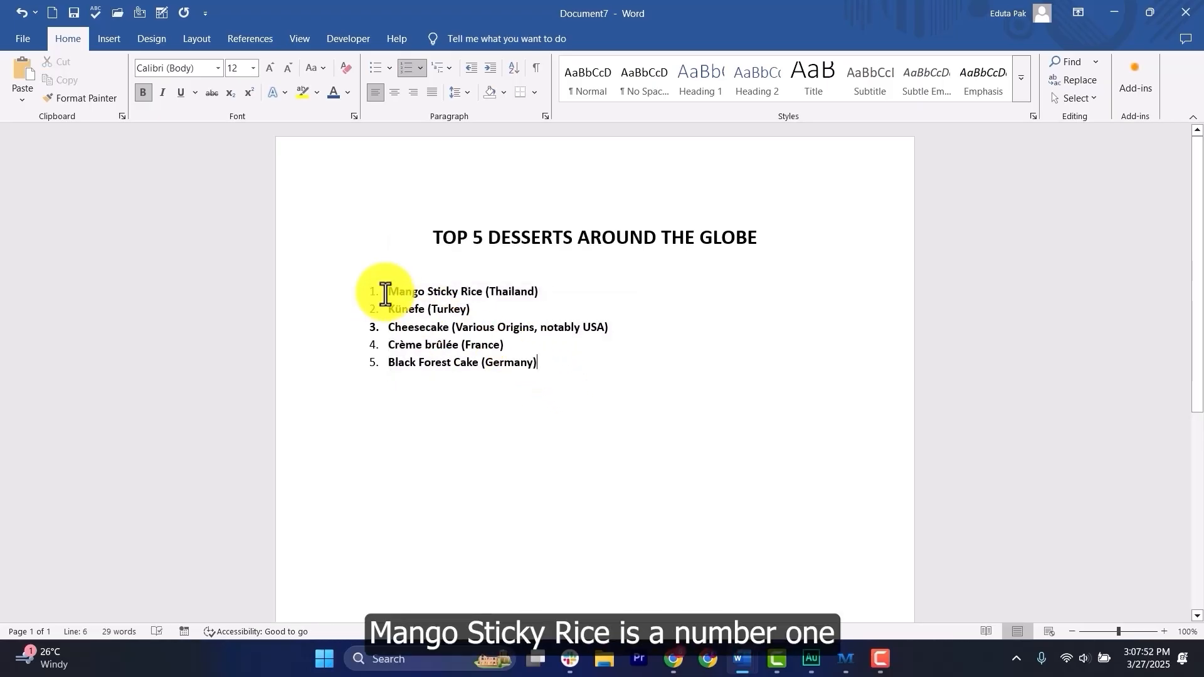
left_click_drag(393, 292, 530, 357)
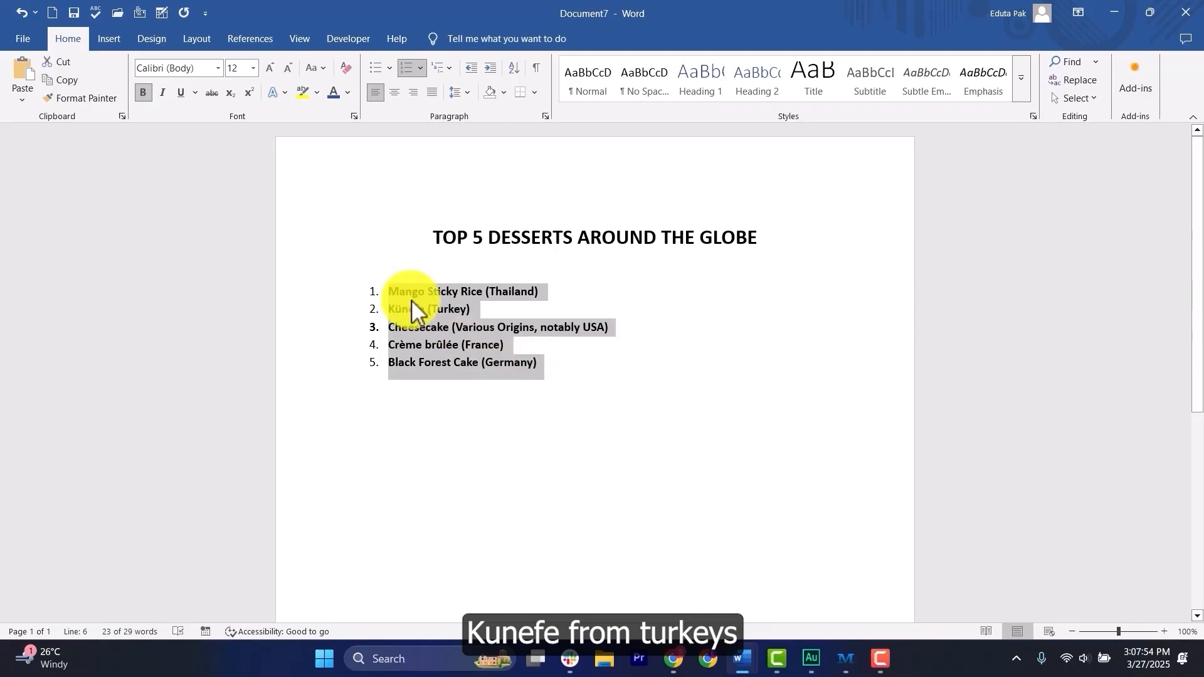
left_click(548, 370)
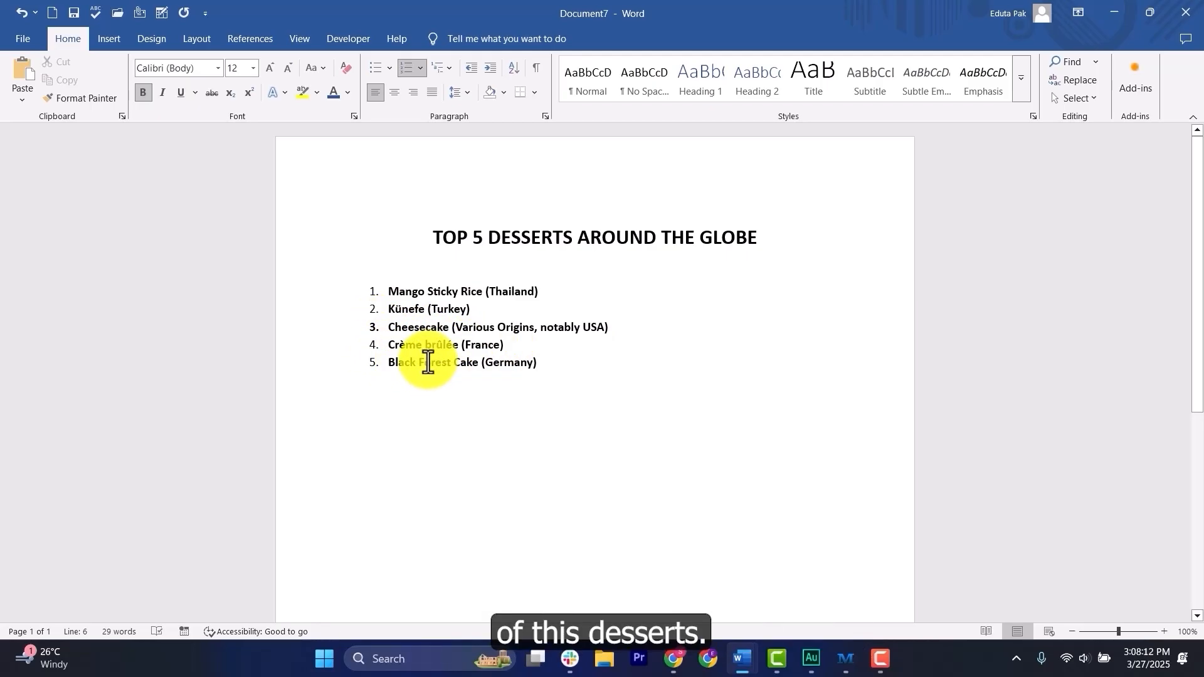
left_click_drag(379, 292, 571, 361)
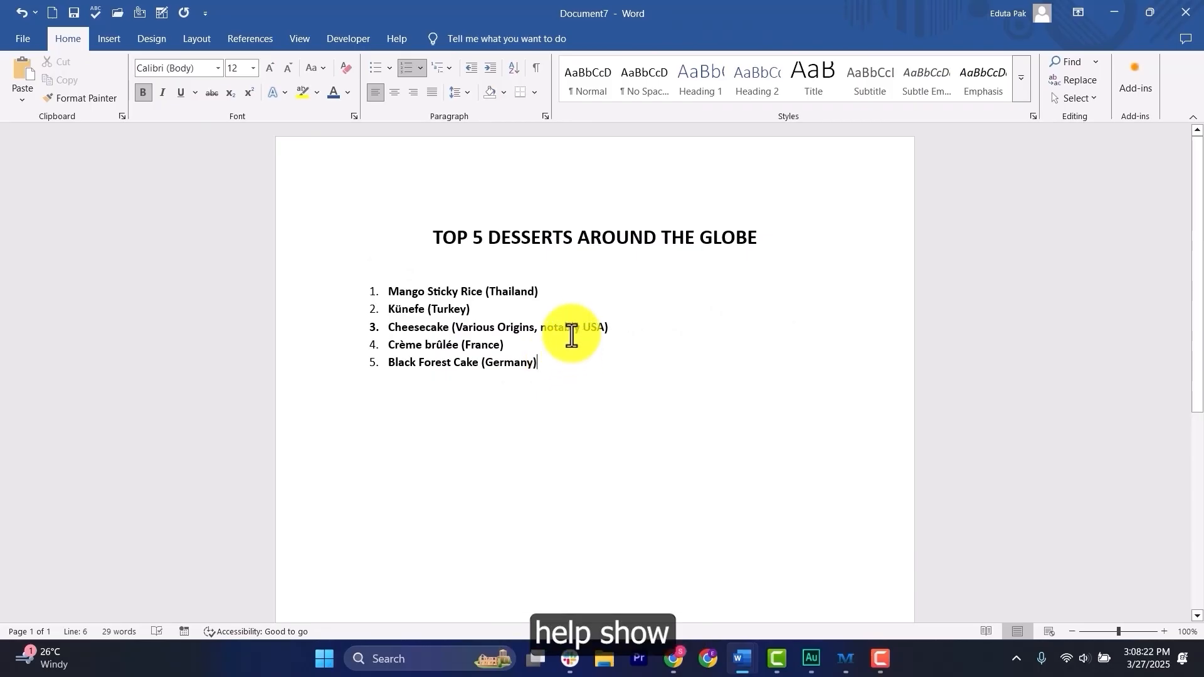
scroll(567, 326, "down", 2)
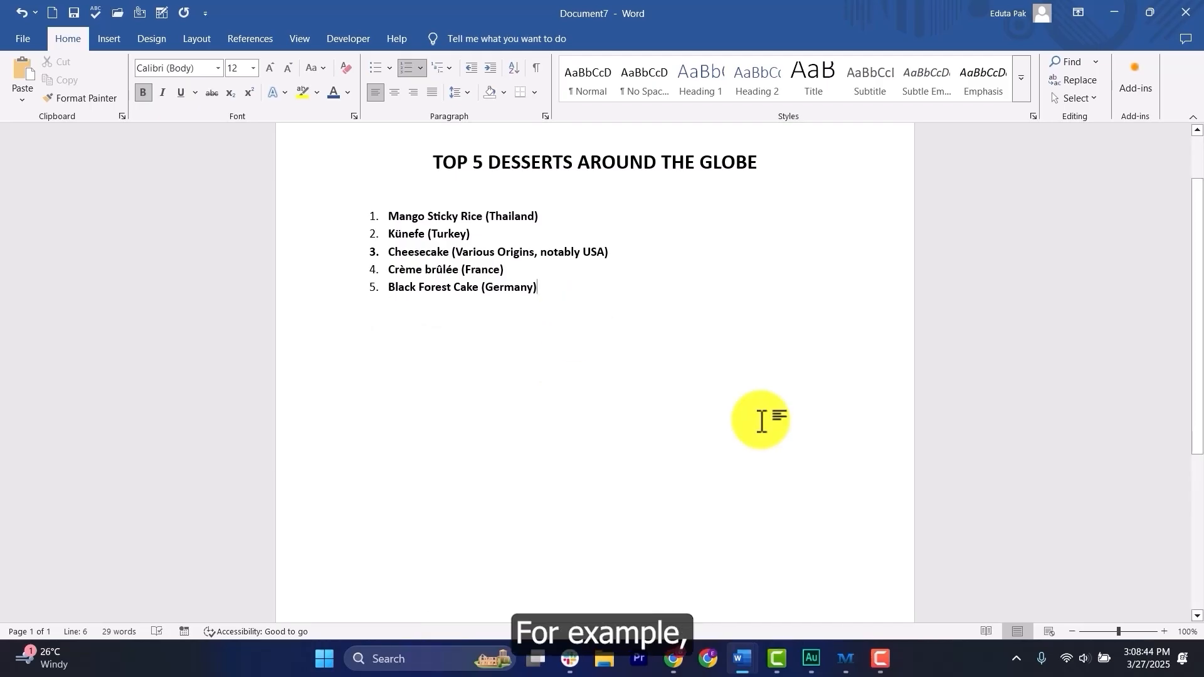
Step: Switch to Document8 and format the five climate change lines as a bulleted list
mouse_move(748, 660)
left_click(895, 596)
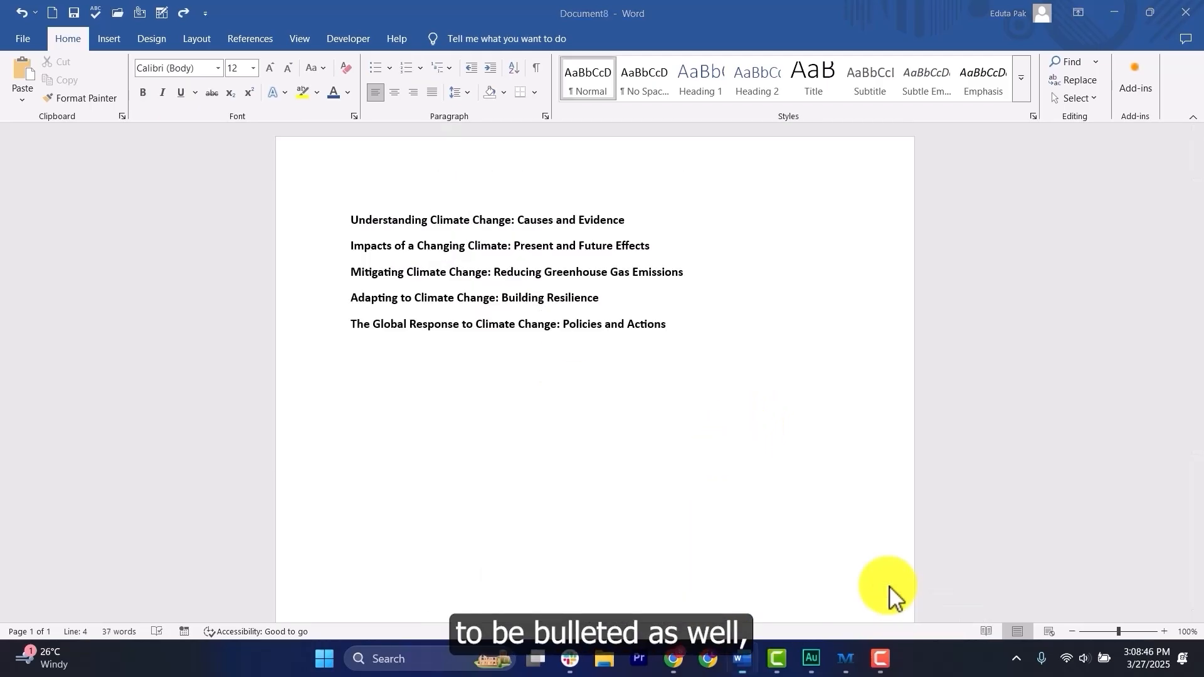
left_click(704, 328)
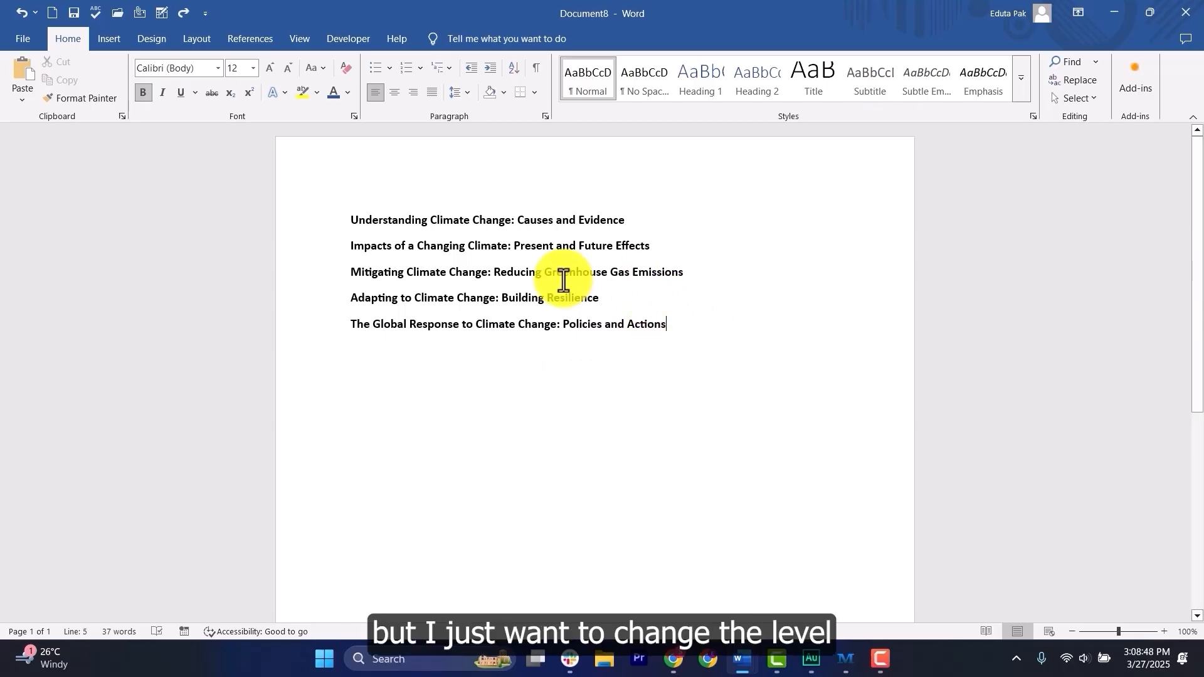
left_click_drag(349, 221, 731, 344)
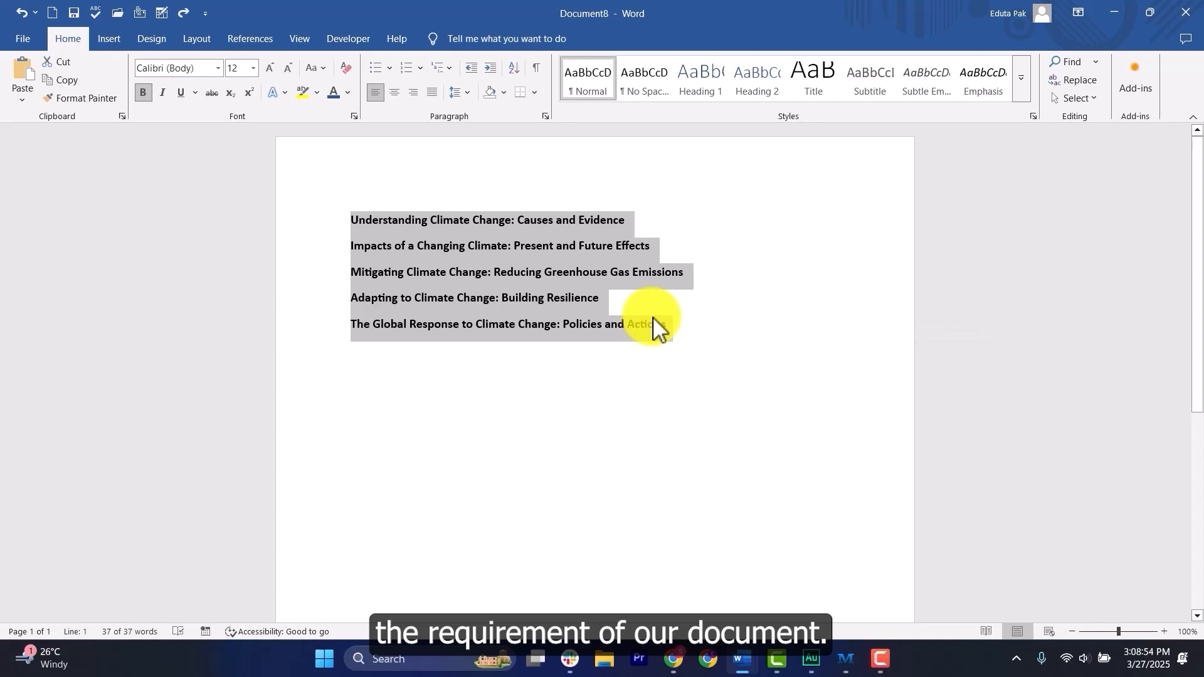
left_click(674, 329)
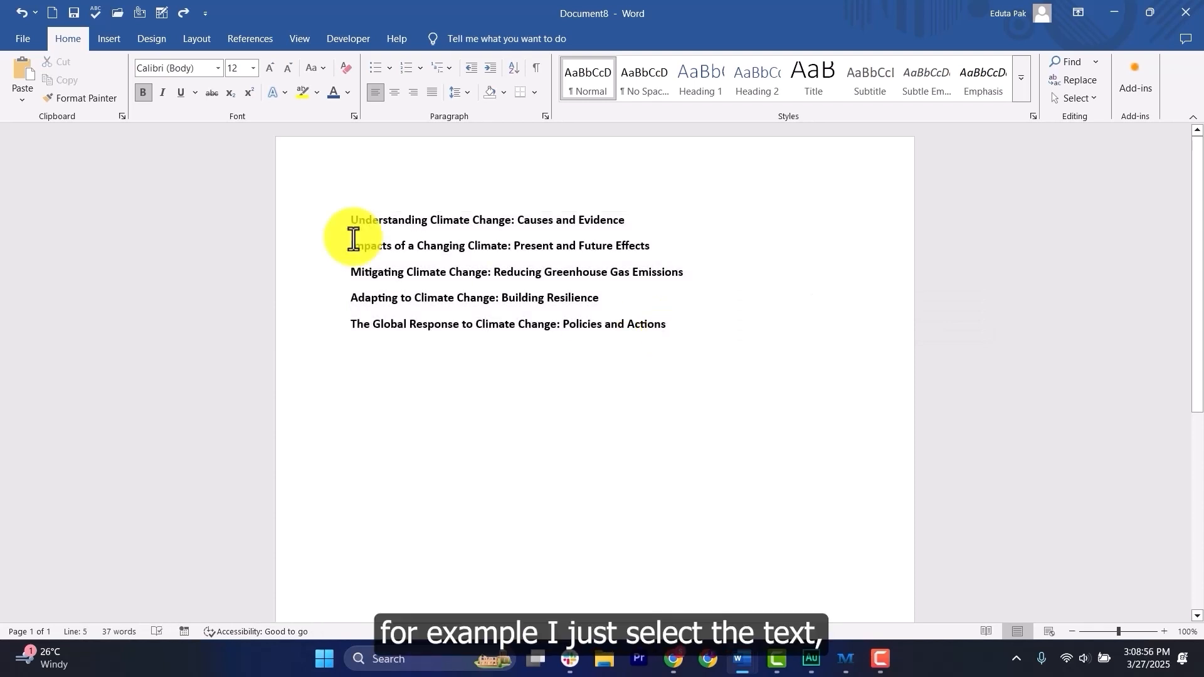
left_click_drag(331, 219, 569, 346)
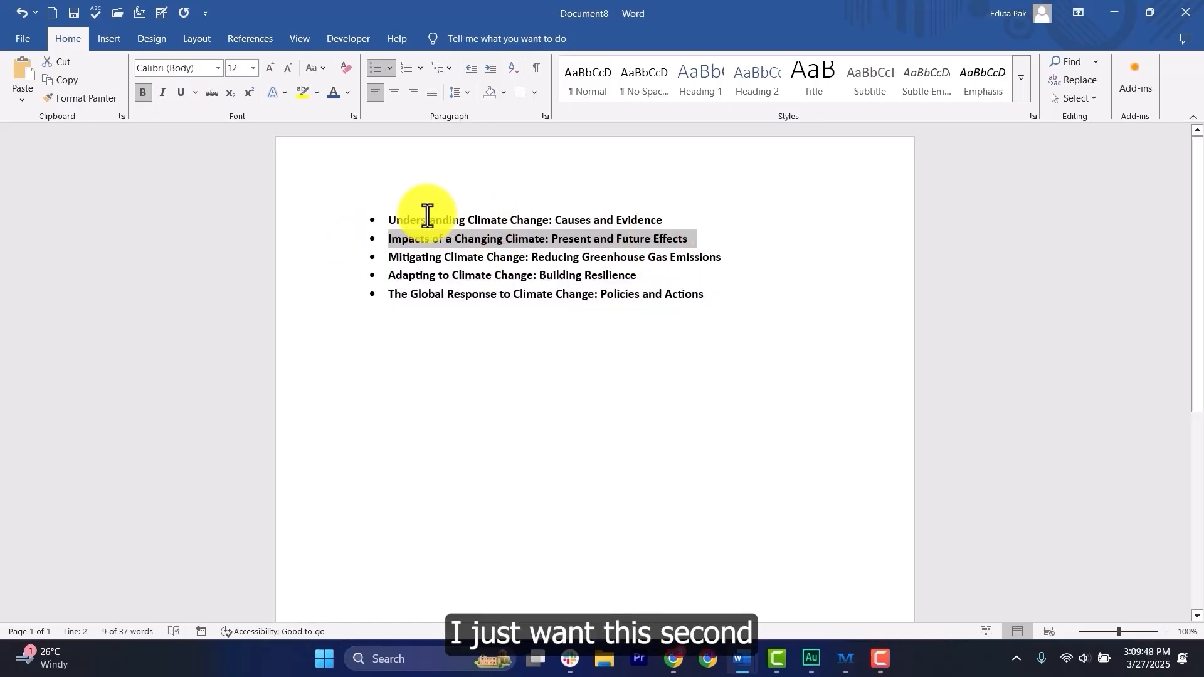
Step: Demote the second bullet, "Impacts of a Changing Climate: Present and Future Effects", to the second list level
left_click(449, 74)
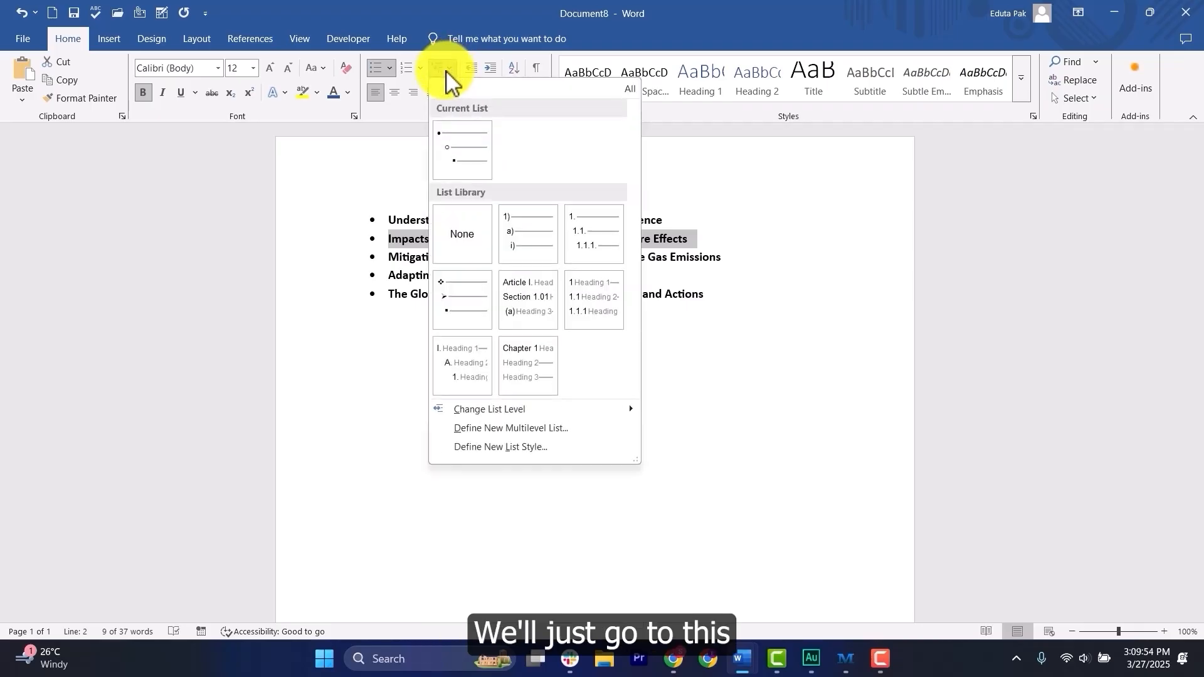
mouse_move(539, 327)
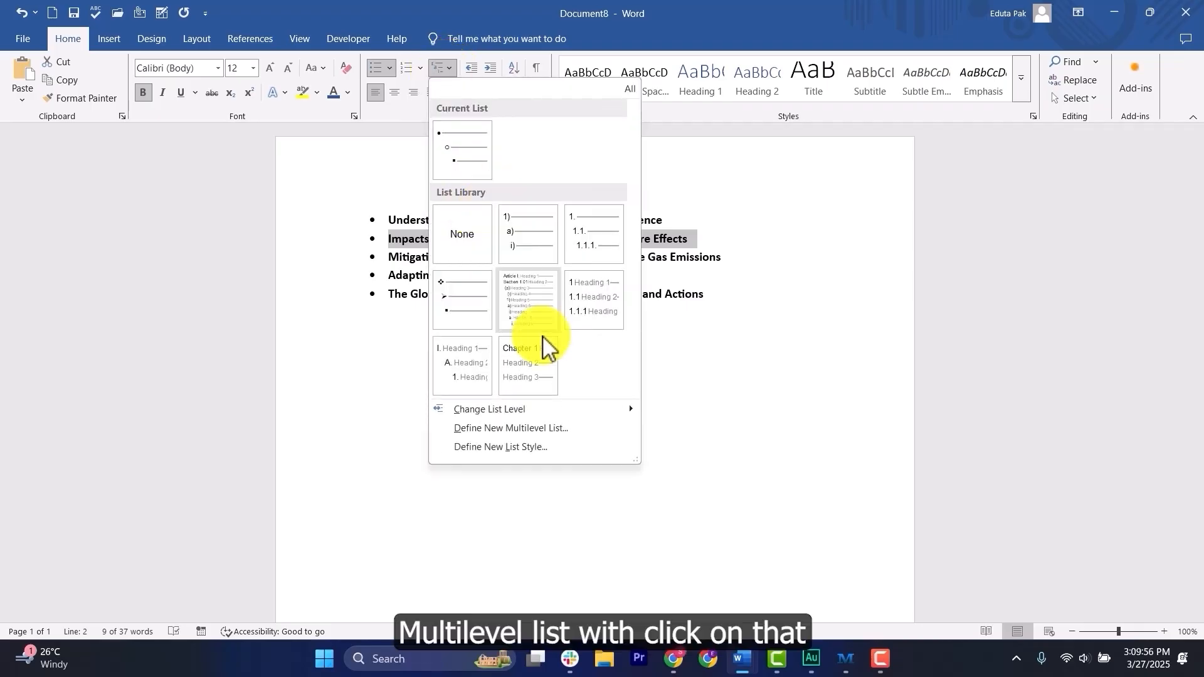
mouse_move(478, 177)
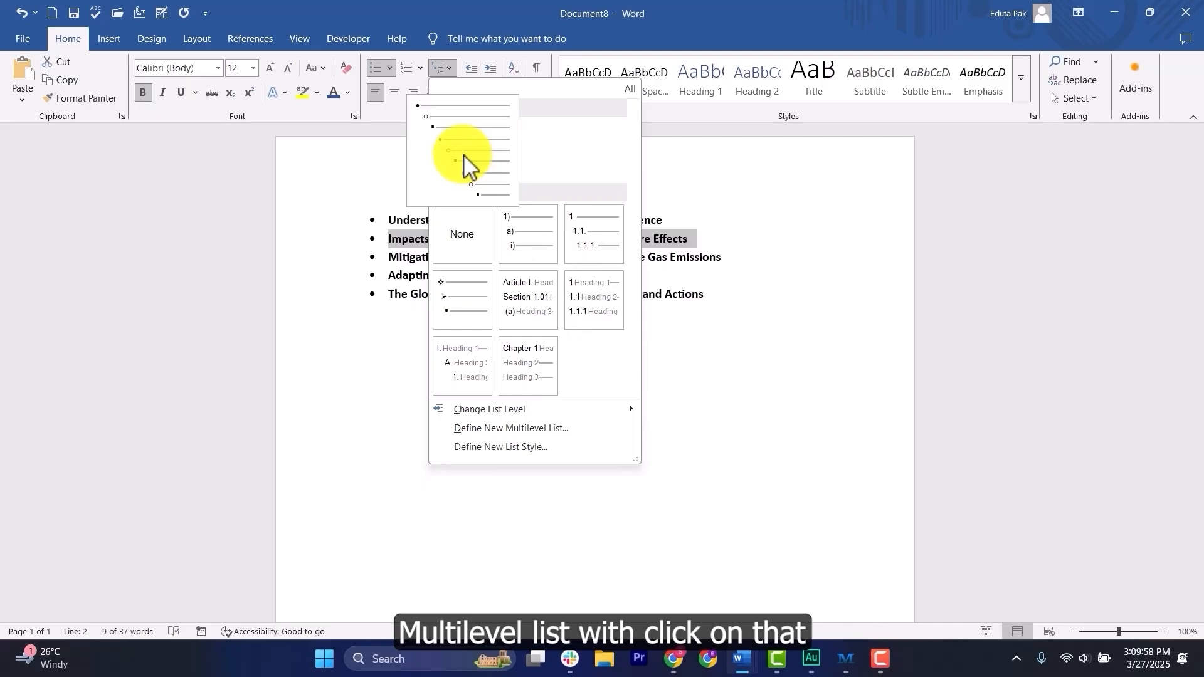
left_click(467, 164)
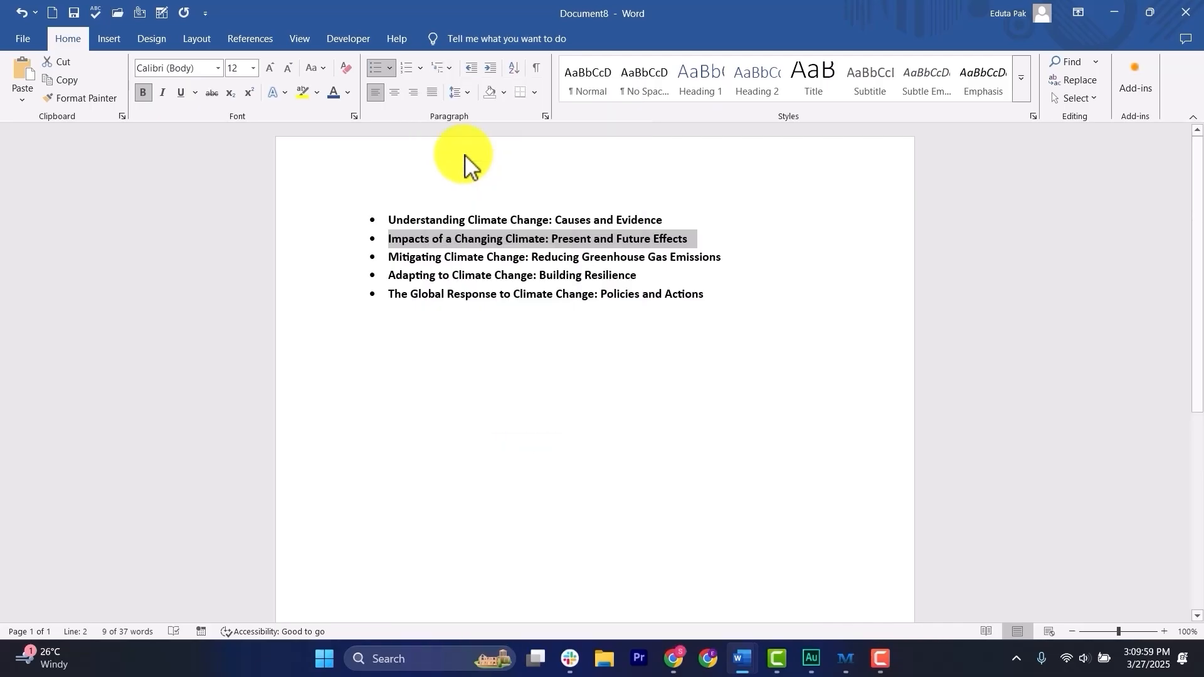
left_click(453, 68)
mouse_move(523, 413)
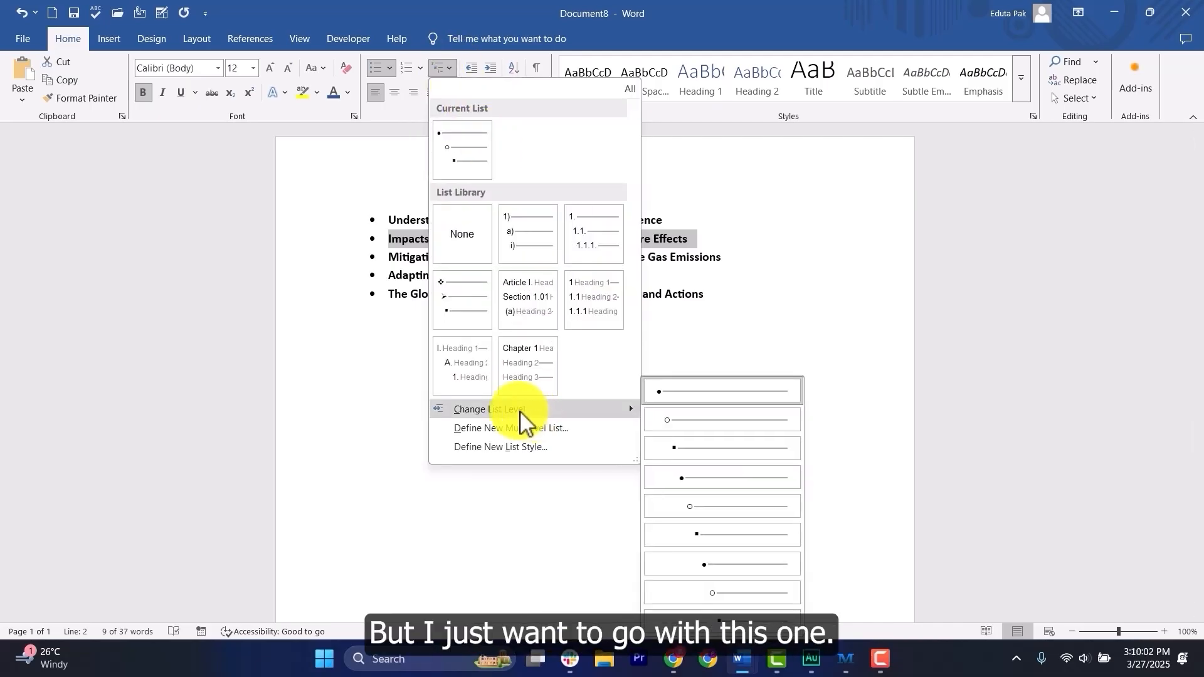
left_click(692, 425)
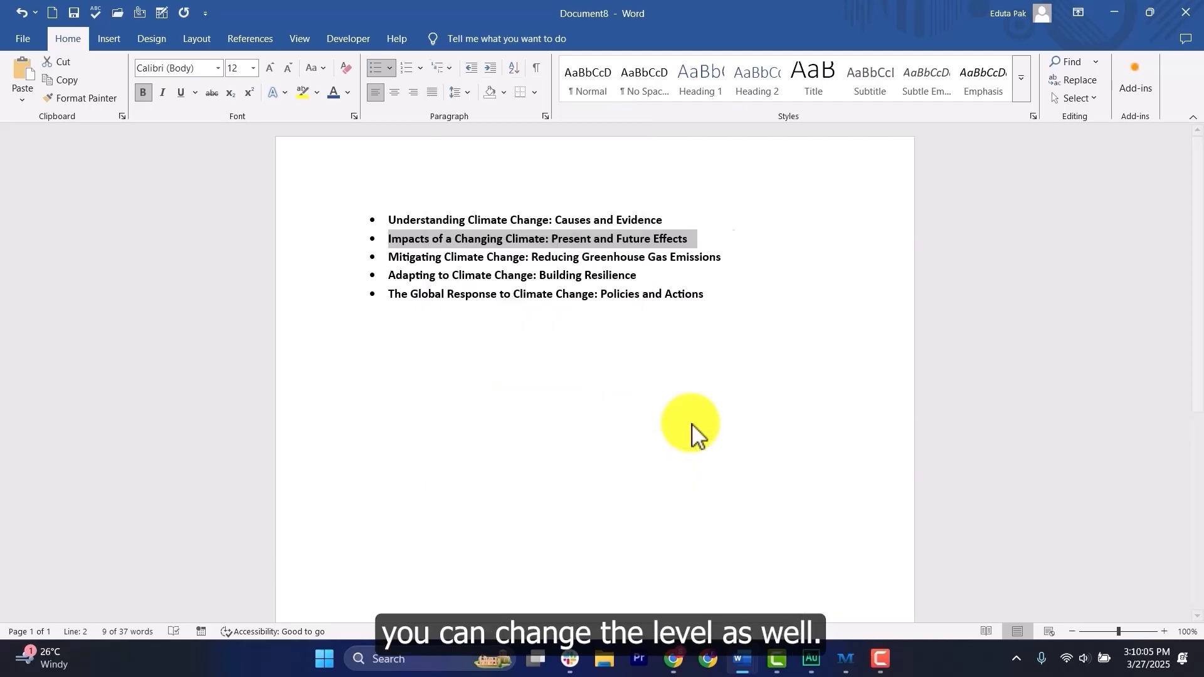
left_click(385, 222)
left_click_drag(386, 222, 679, 229)
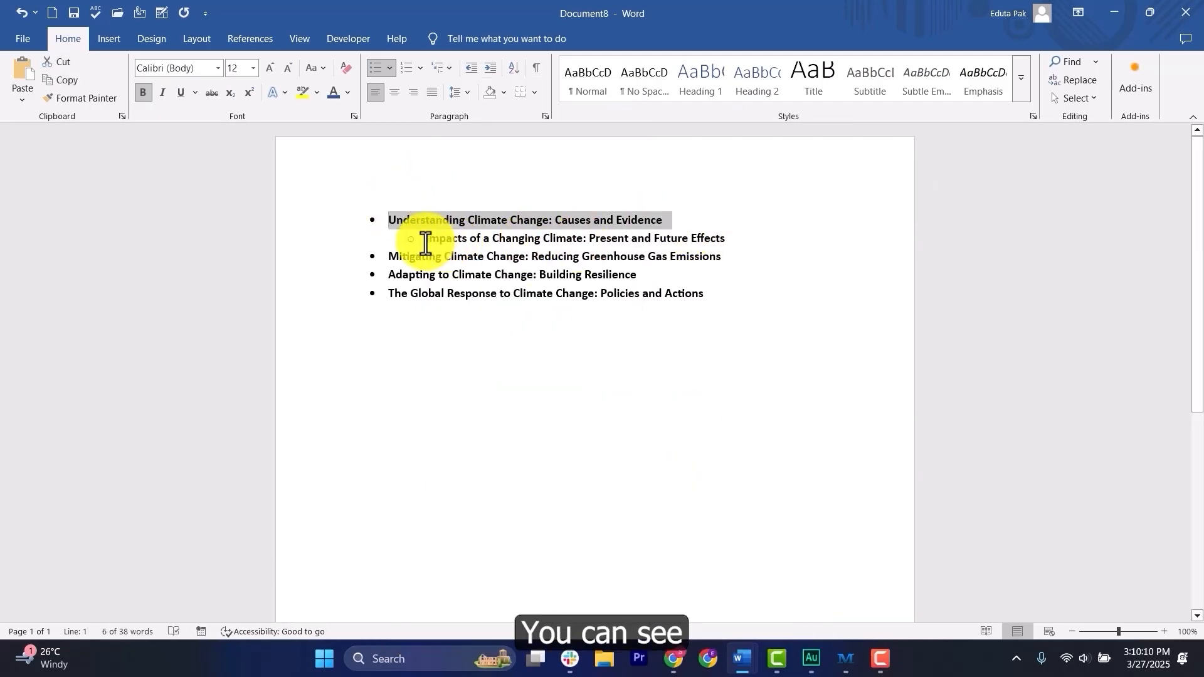
left_click_drag(426, 243, 721, 242)
left_click(696, 261)
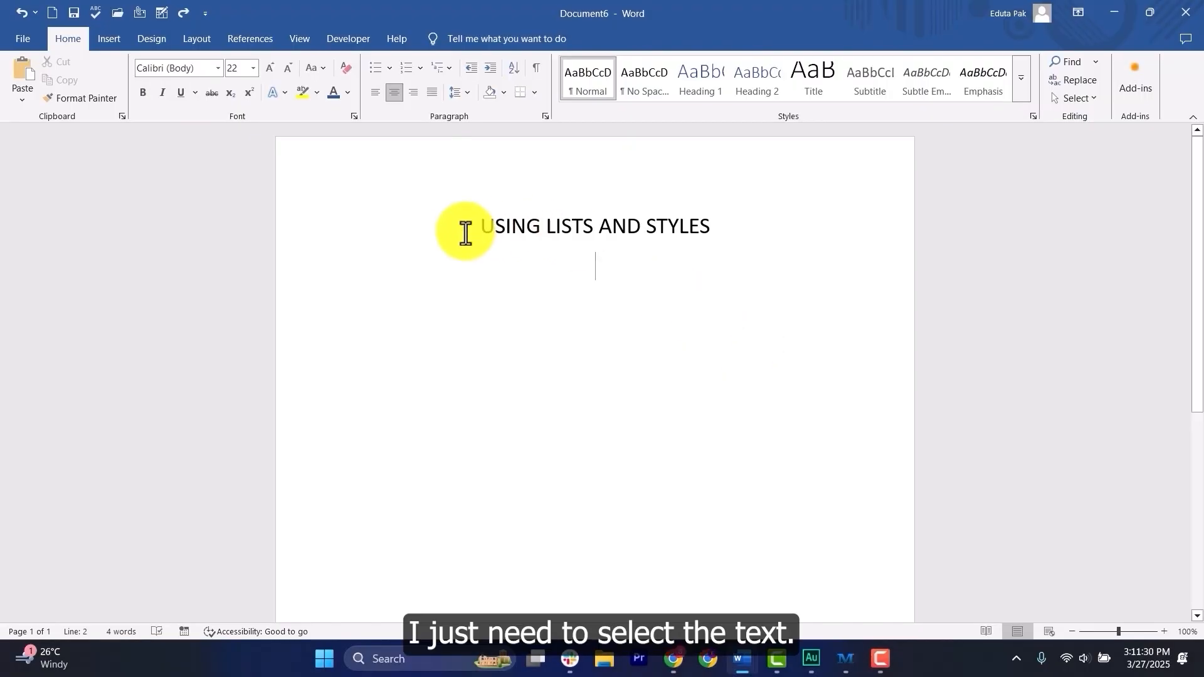
Step: Apply the Heading 1 style to the title "USING LISTS AND STYLES" in Document6
left_click_drag(438, 231, 750, 196)
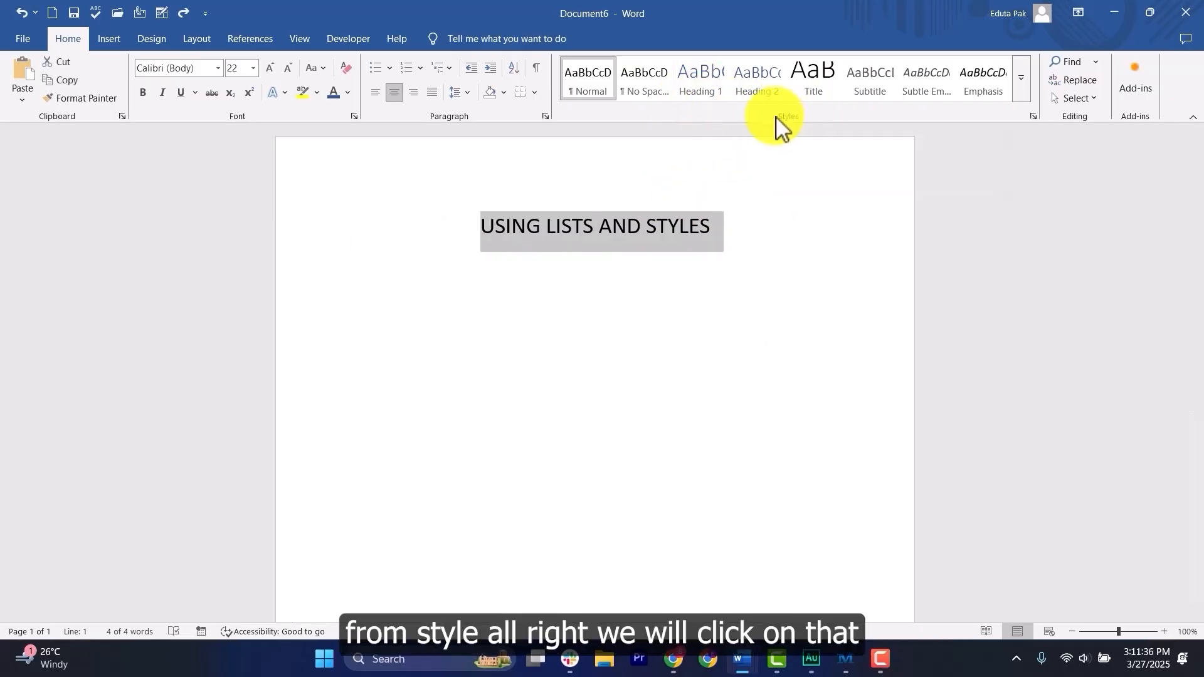
left_click(704, 82)
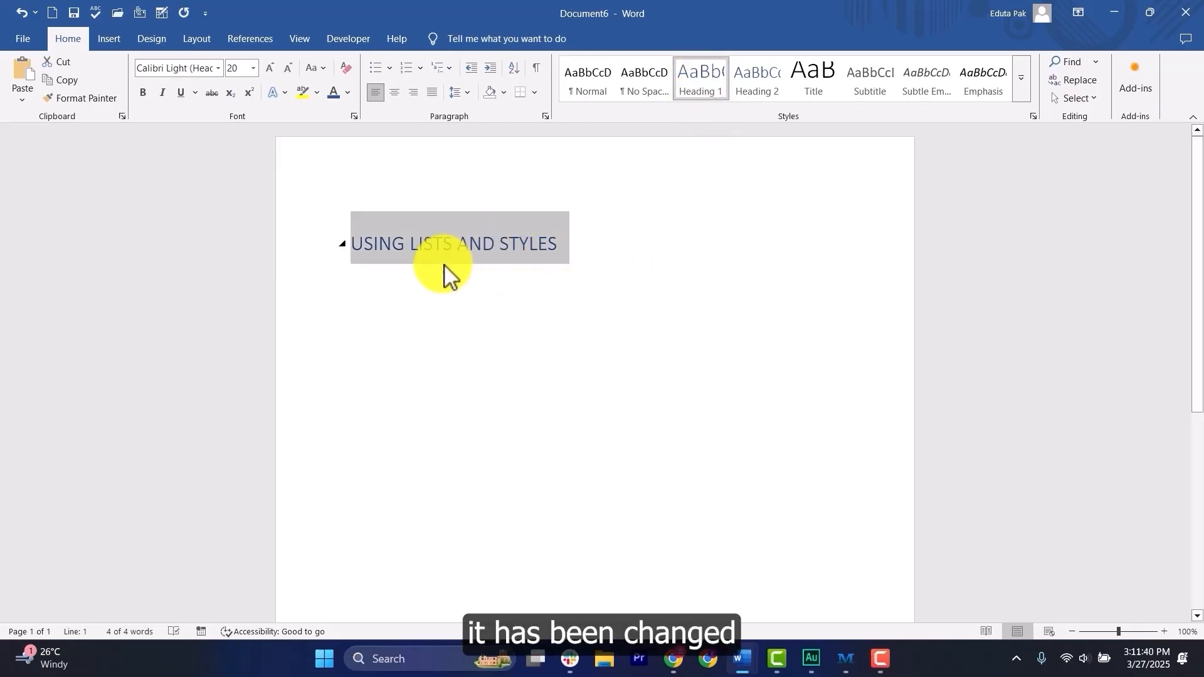
left_click(576, 262)
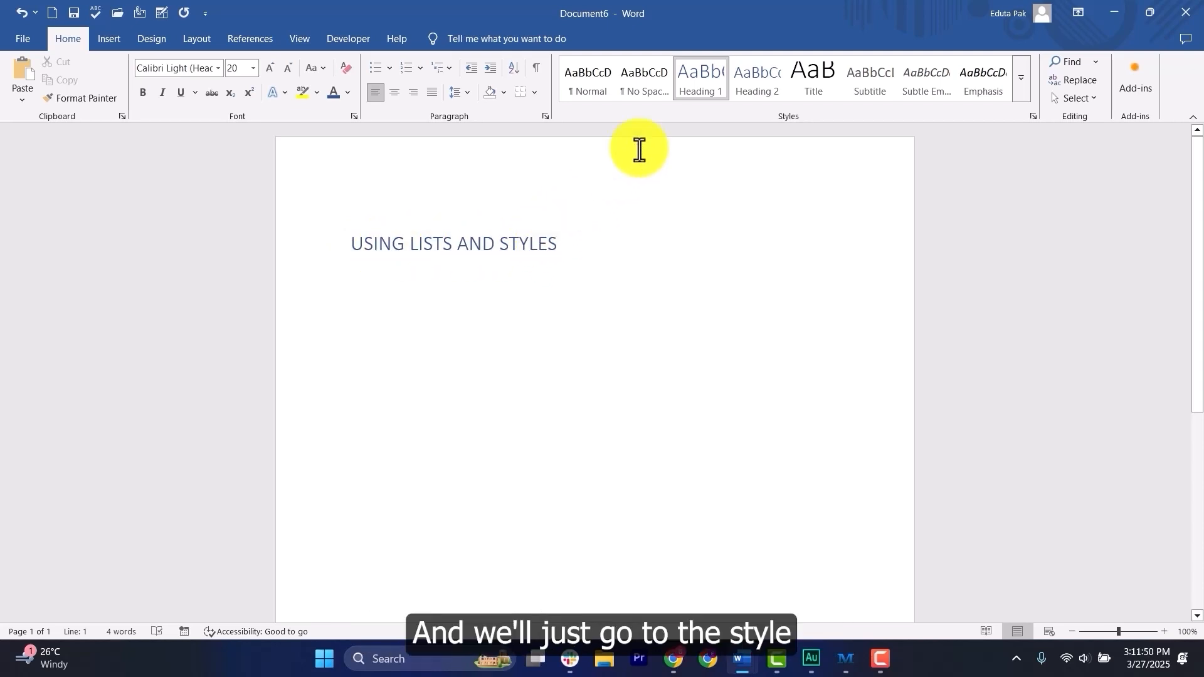
Step: Open the Heading 1 style for modification and set its font color to the orange theme color
right_click(696, 83)
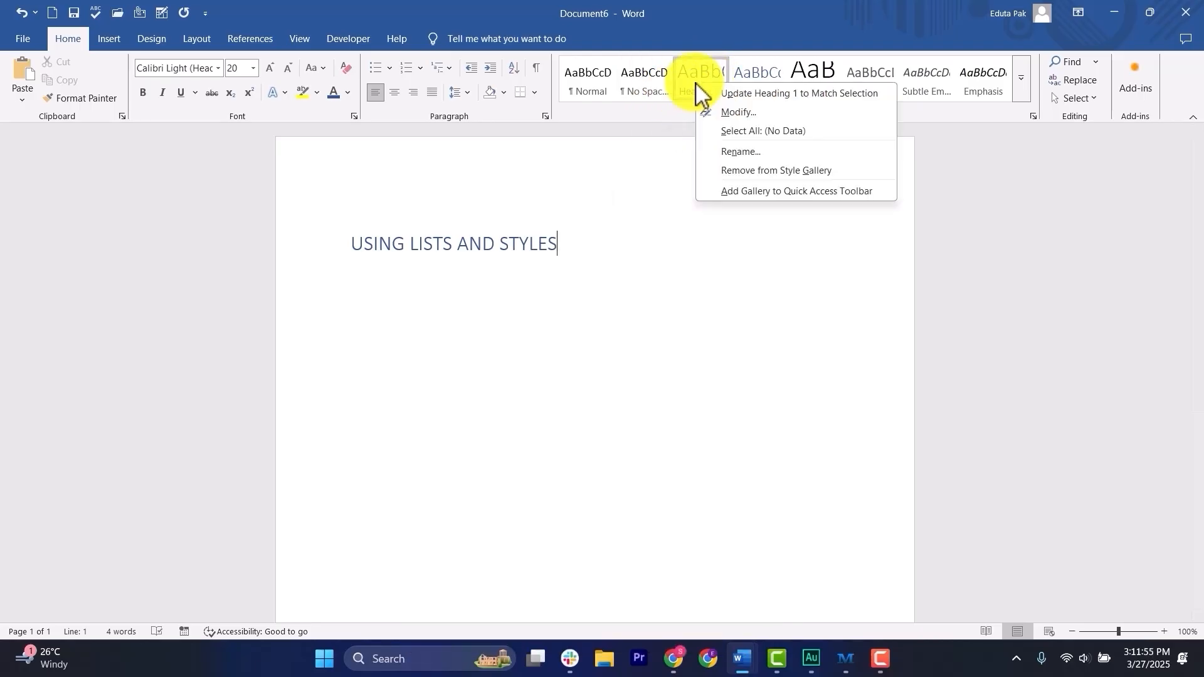
left_click(734, 113)
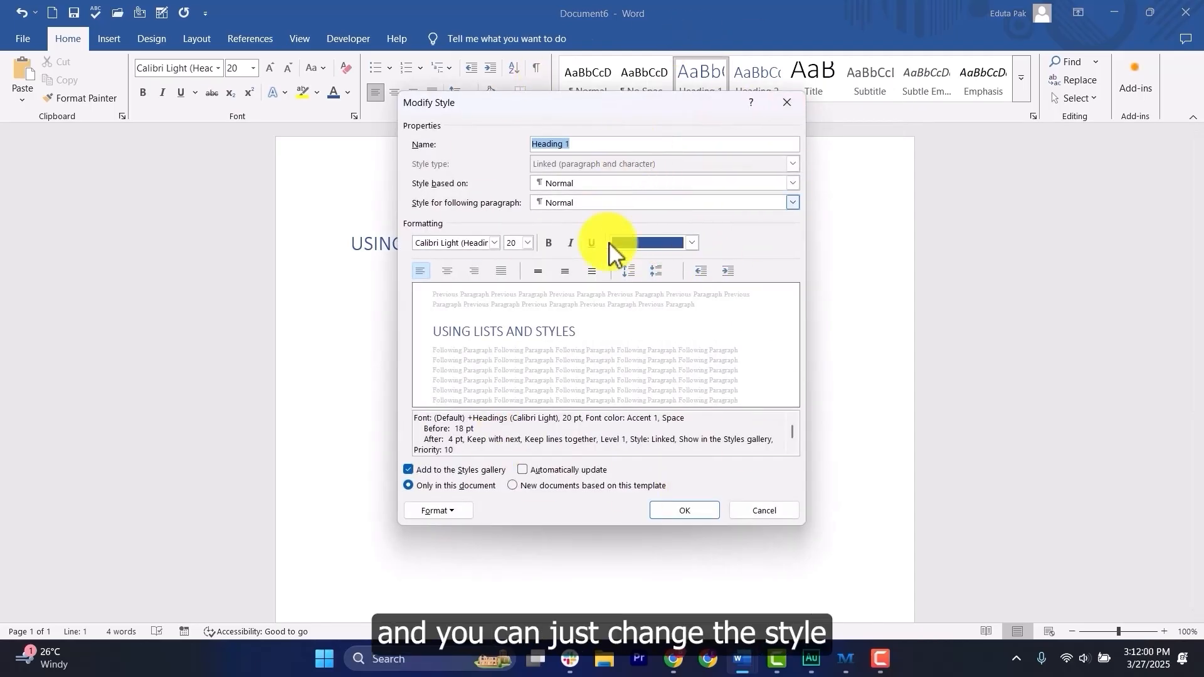
left_click(693, 244)
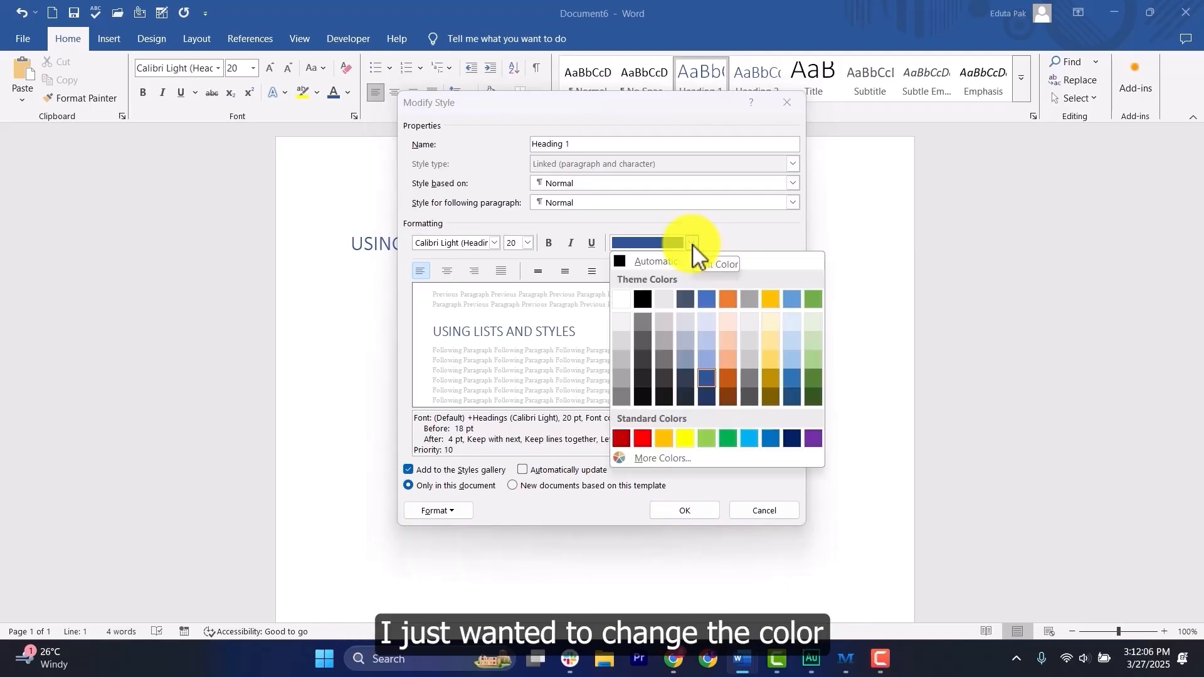
left_click(729, 299)
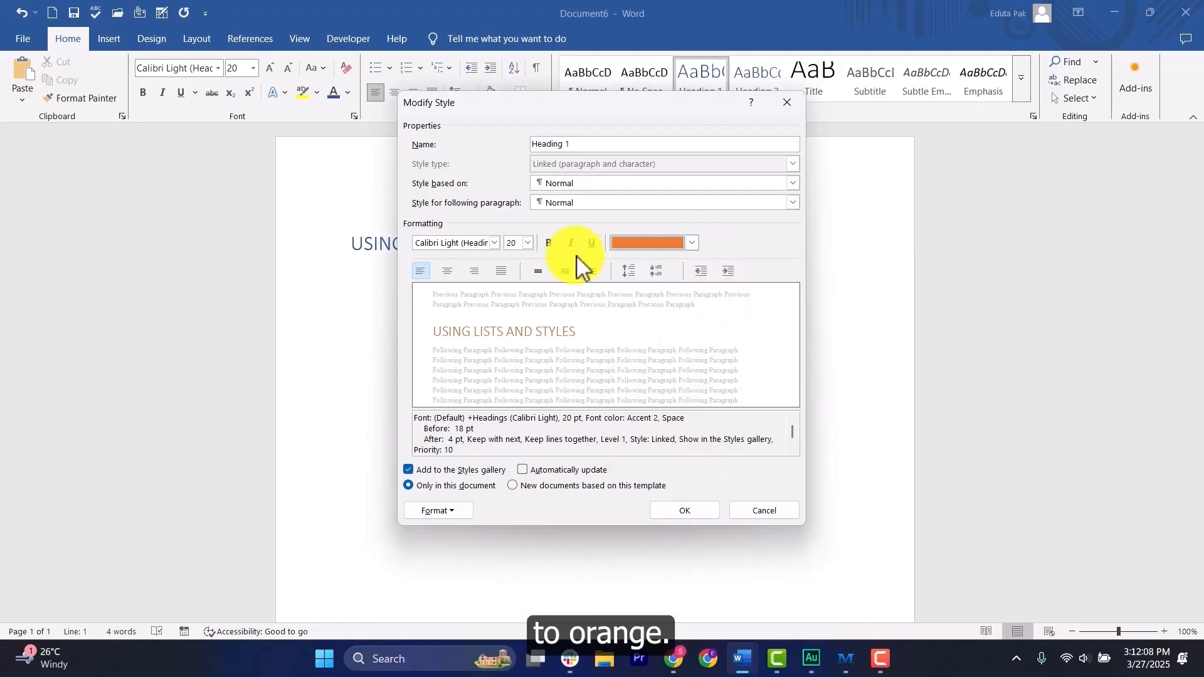
Step: Set the Heading 1 style's font to Arial, 18 pt, bold
left_click(495, 243)
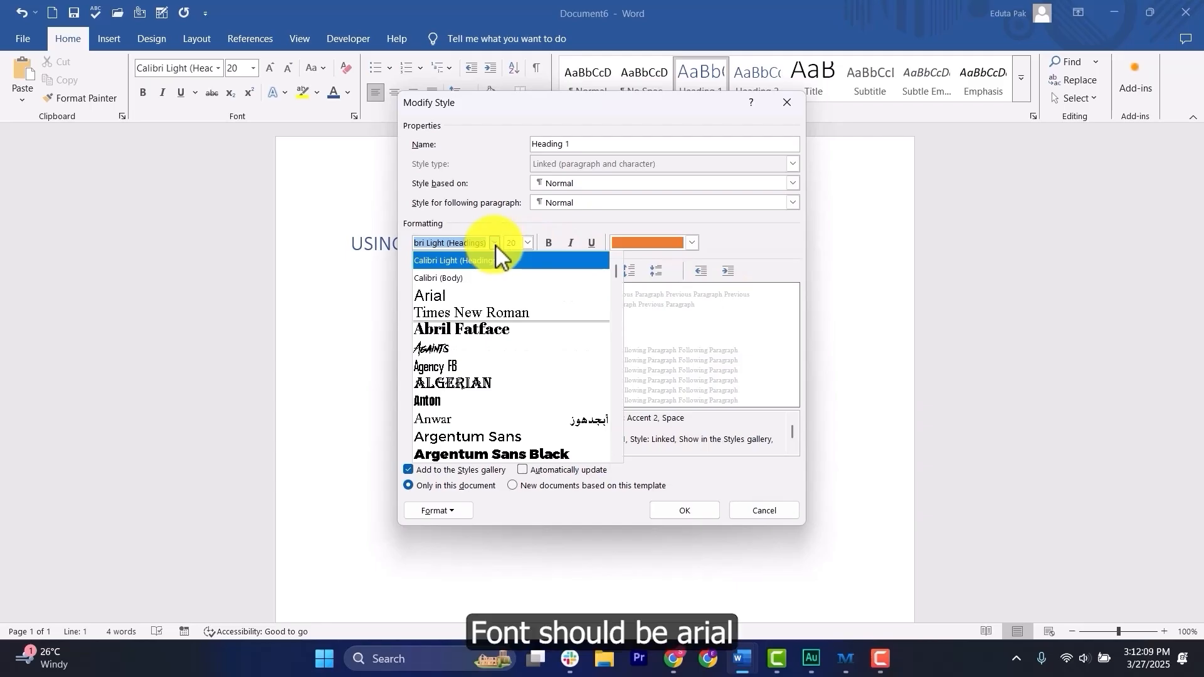
left_click(477, 292)
left_click(527, 244)
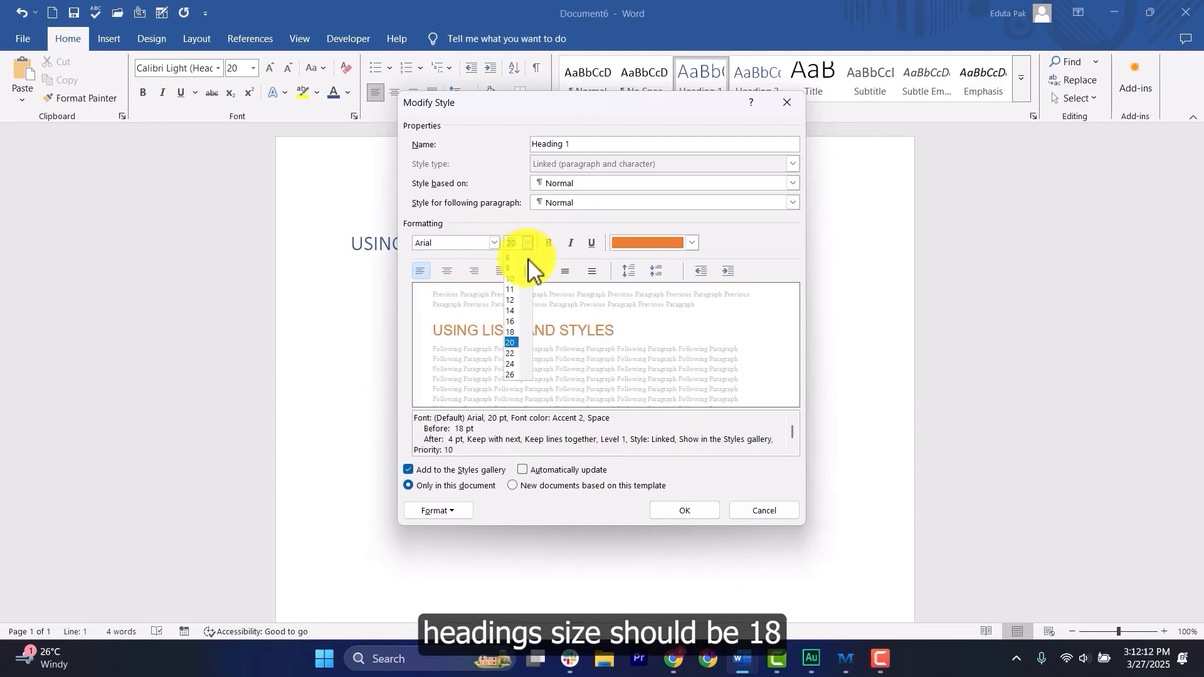
left_click(512, 289)
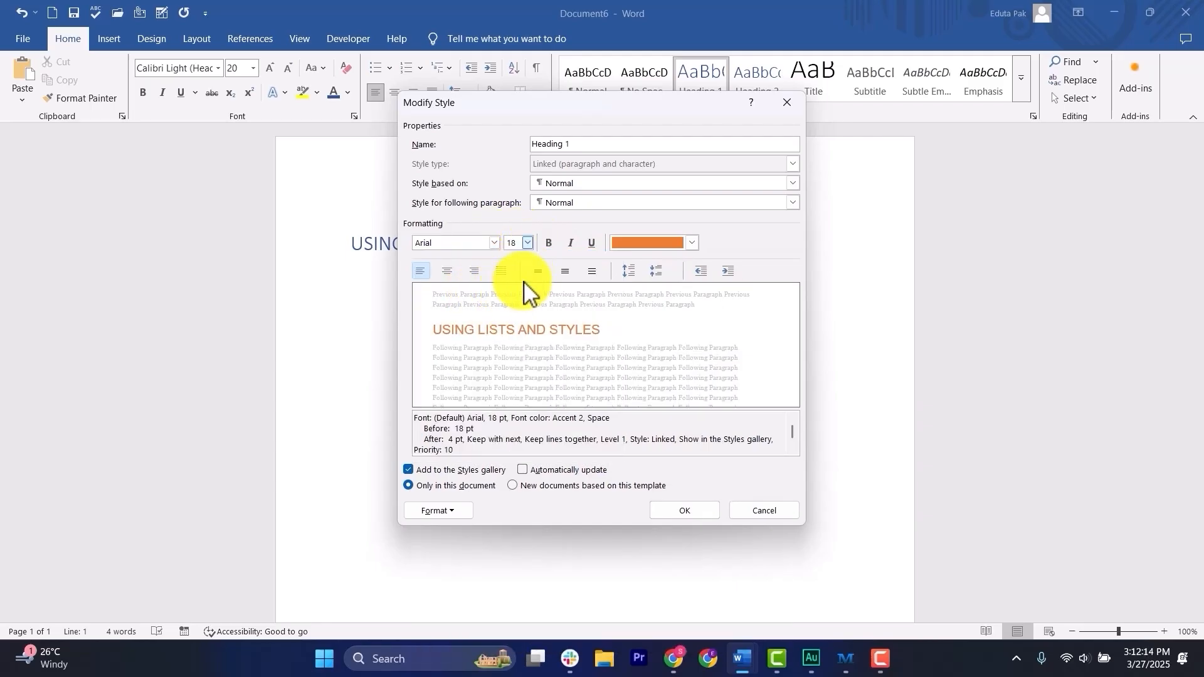
left_click(549, 244)
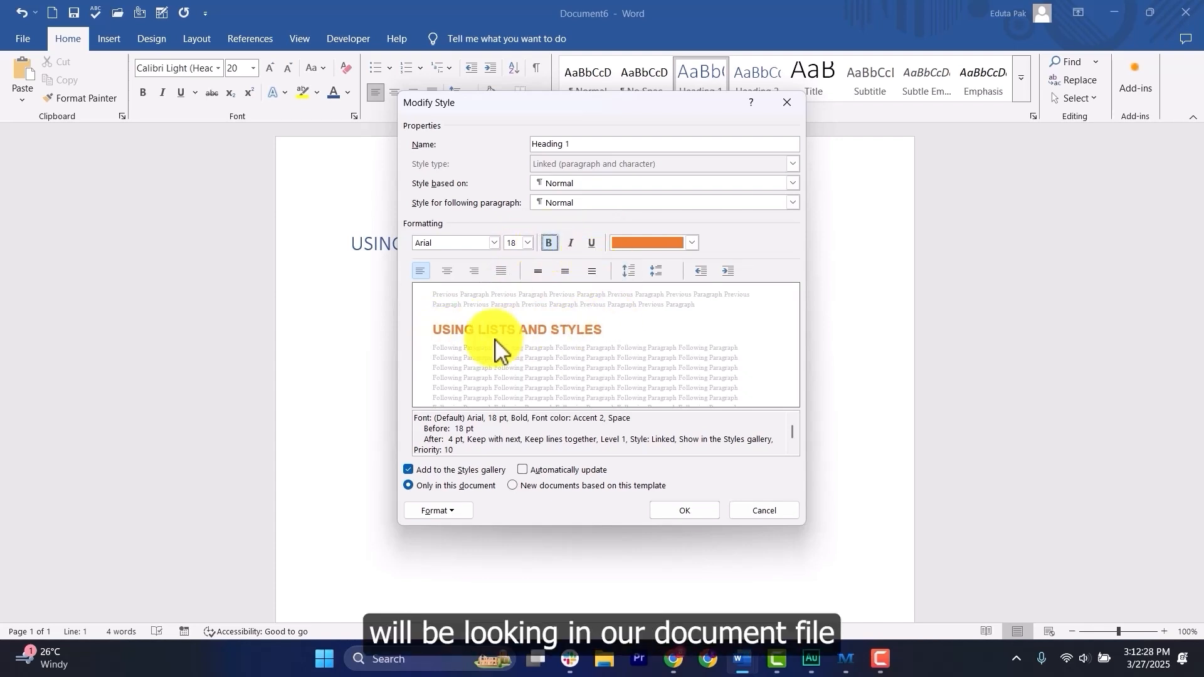
Step: Change the Heading 1 style's font color to the 25% darker blue theme color and apply the style changes
left_click(692, 244)
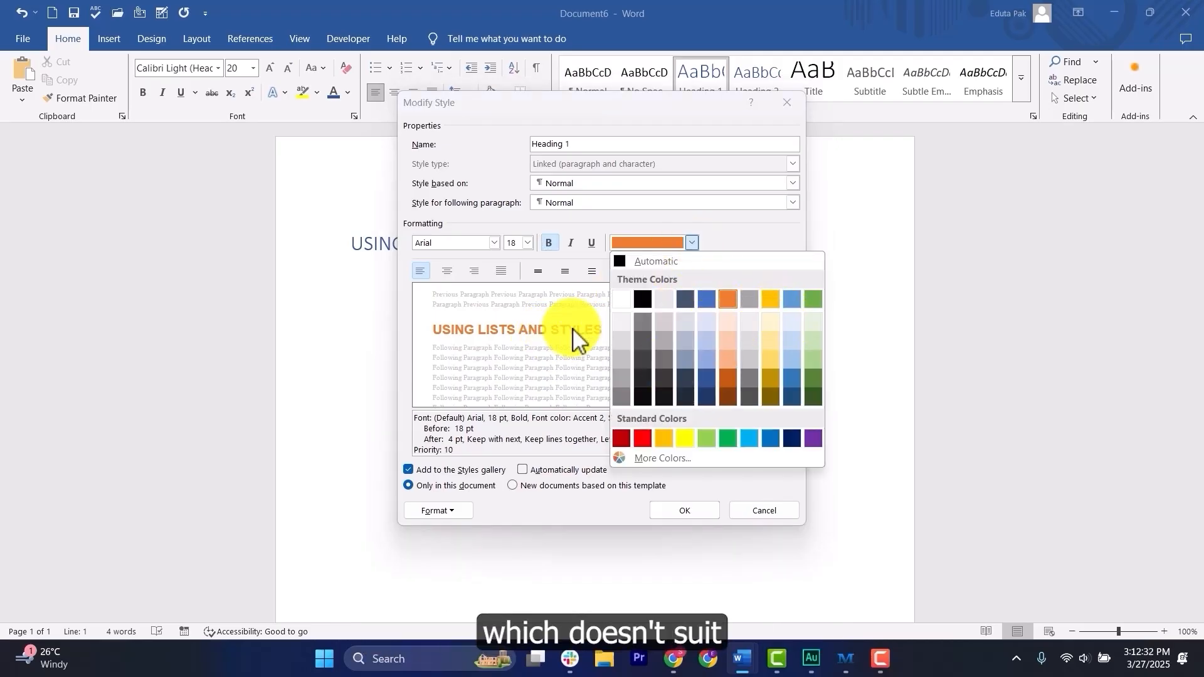
left_click(707, 375)
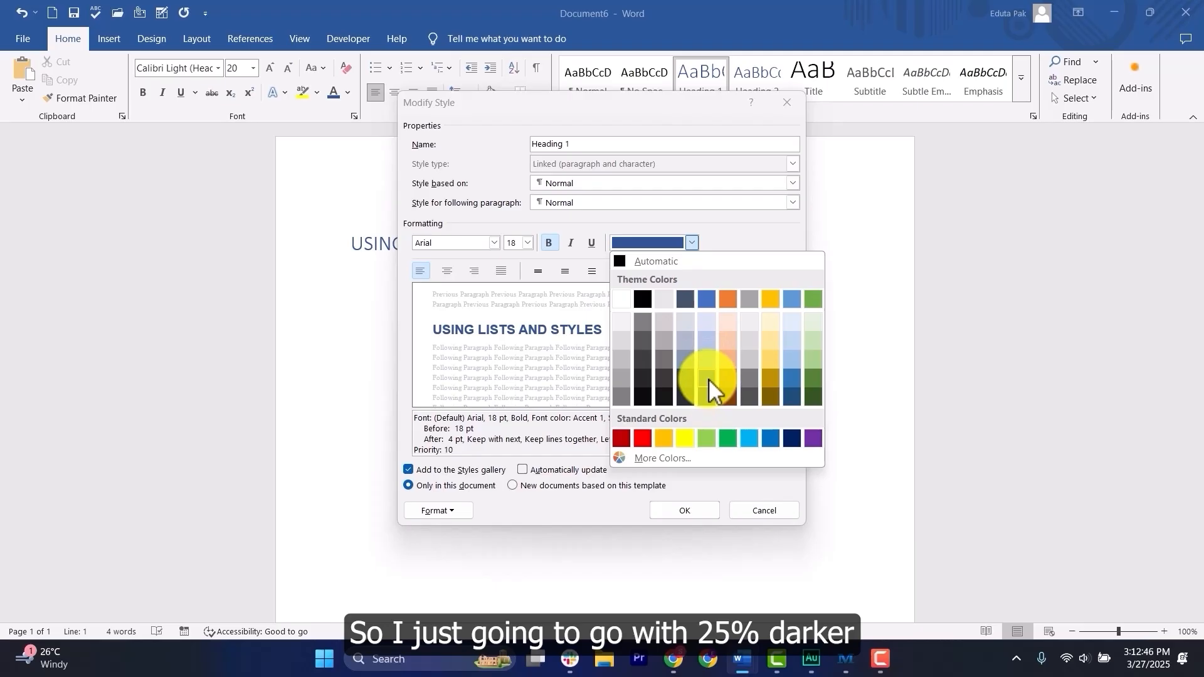
left_click(709, 379)
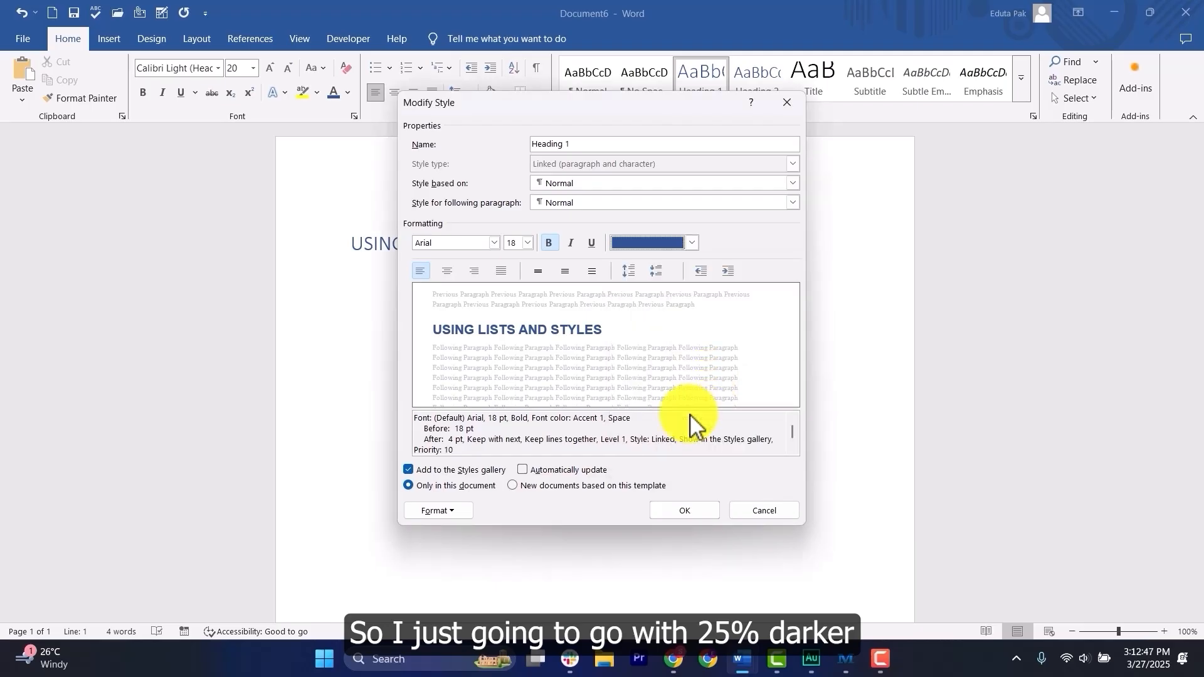
left_click(692, 510)
left_click(316, 252)
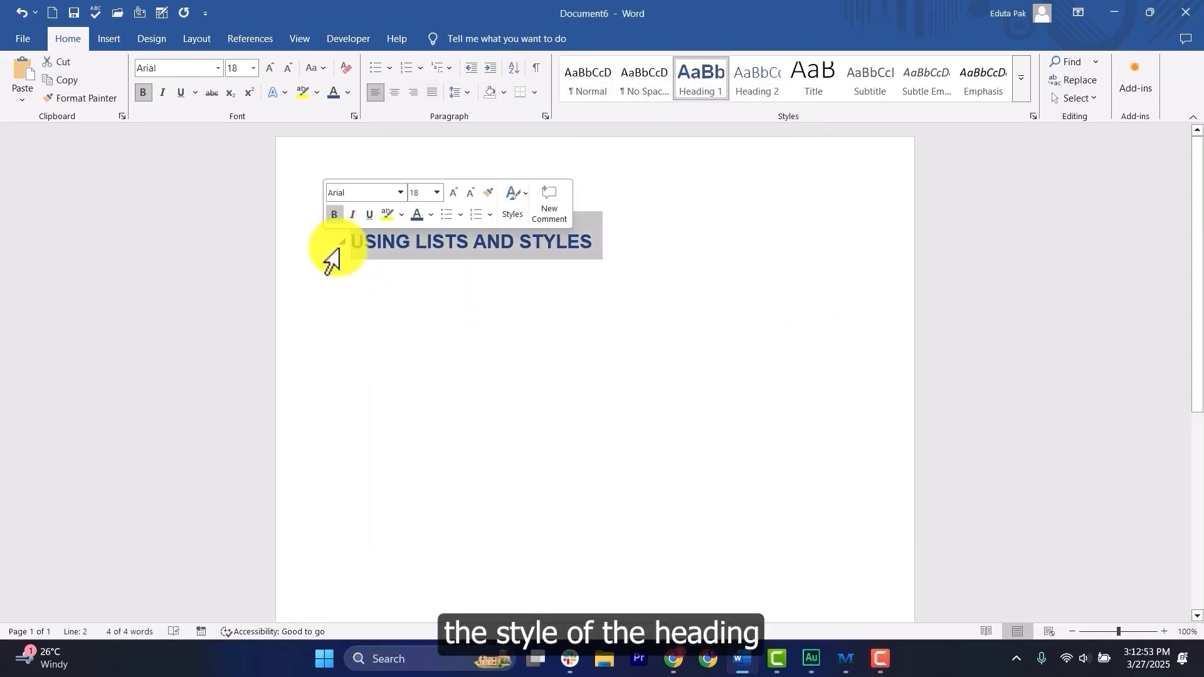
left_click(672, 244)
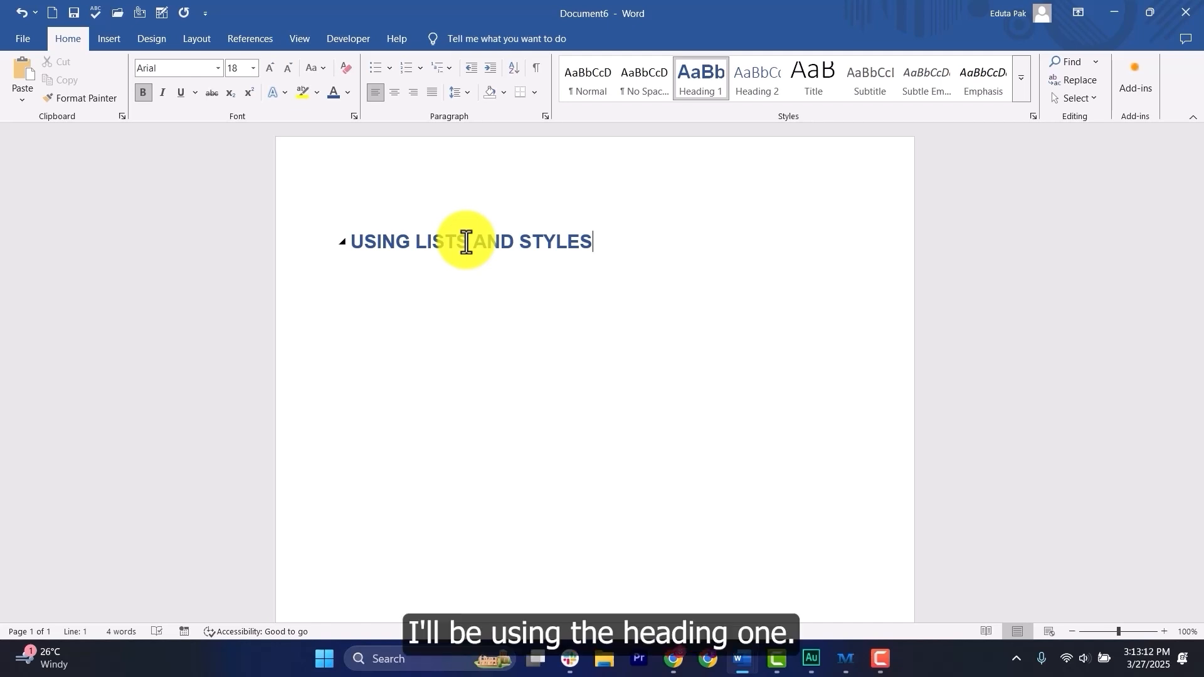
left_click_drag(637, 239, 344, 244)
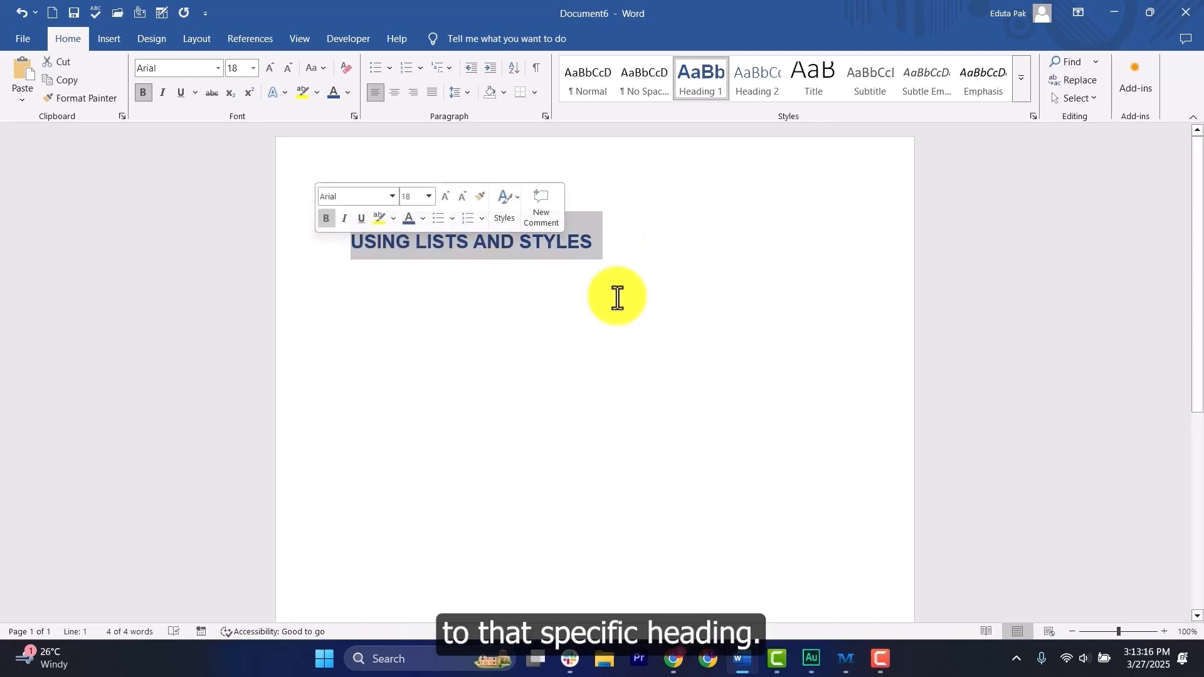
left_click(643, 239)
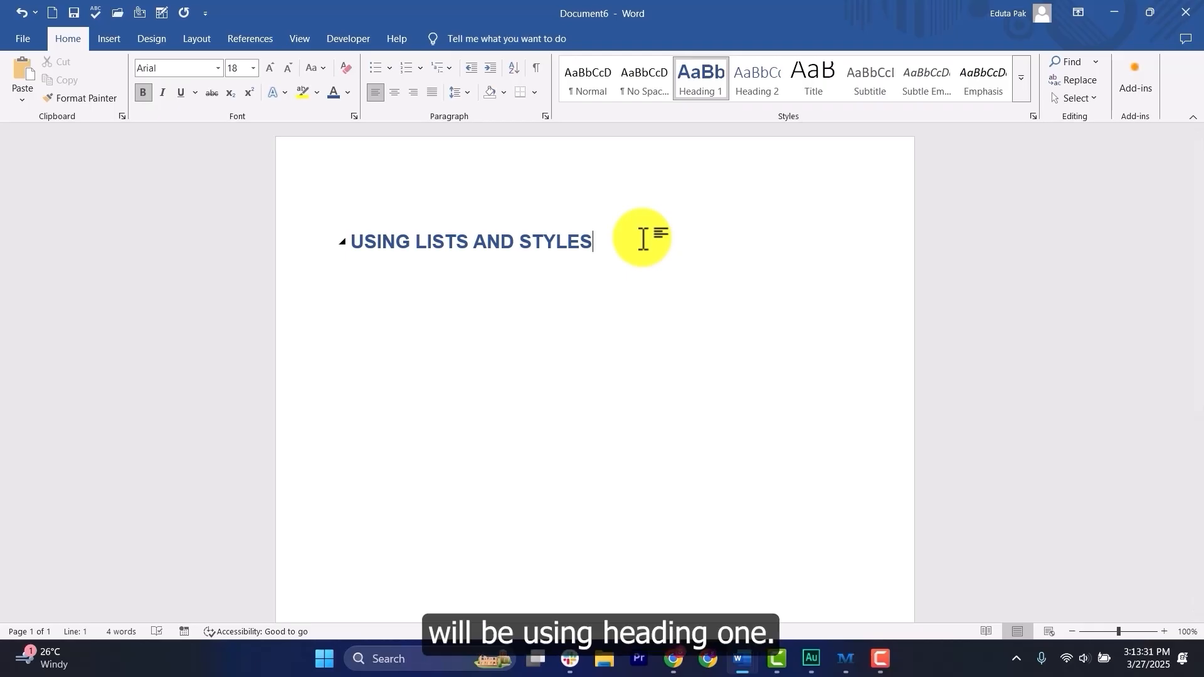
left_click_drag(645, 244, 339, 254)
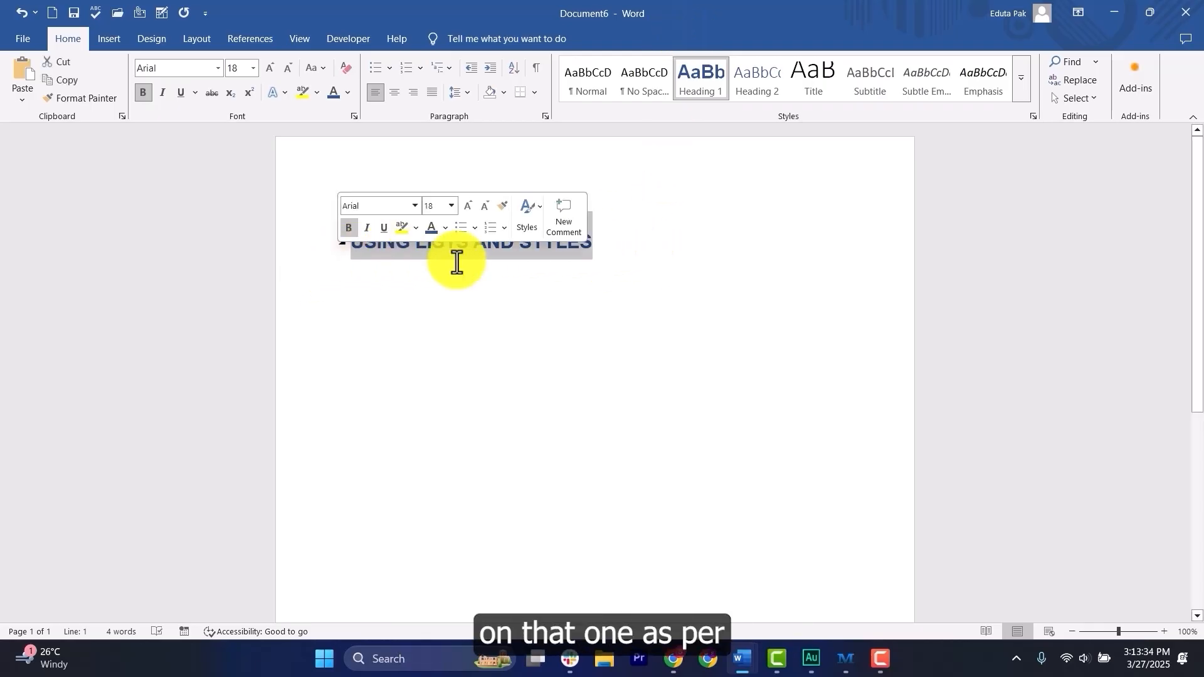
left_click(628, 254)
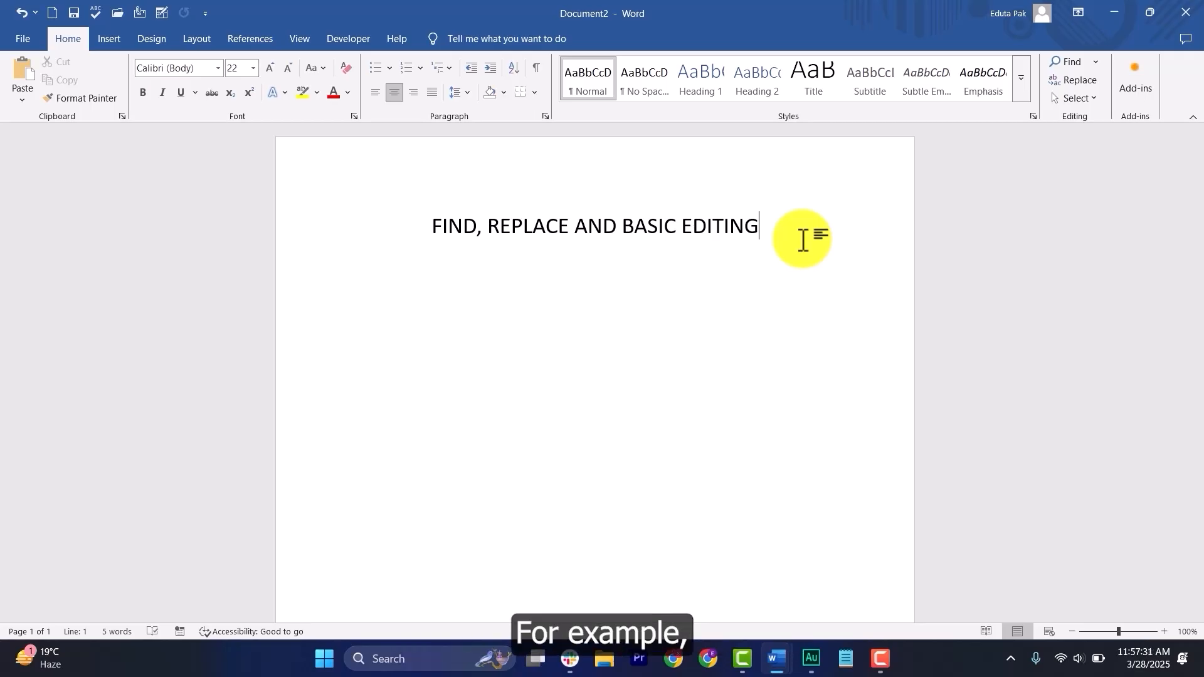
Step: Switch to Document1 with the global heat gain paragraph and close its Navigation pane
mouse_move(778, 658)
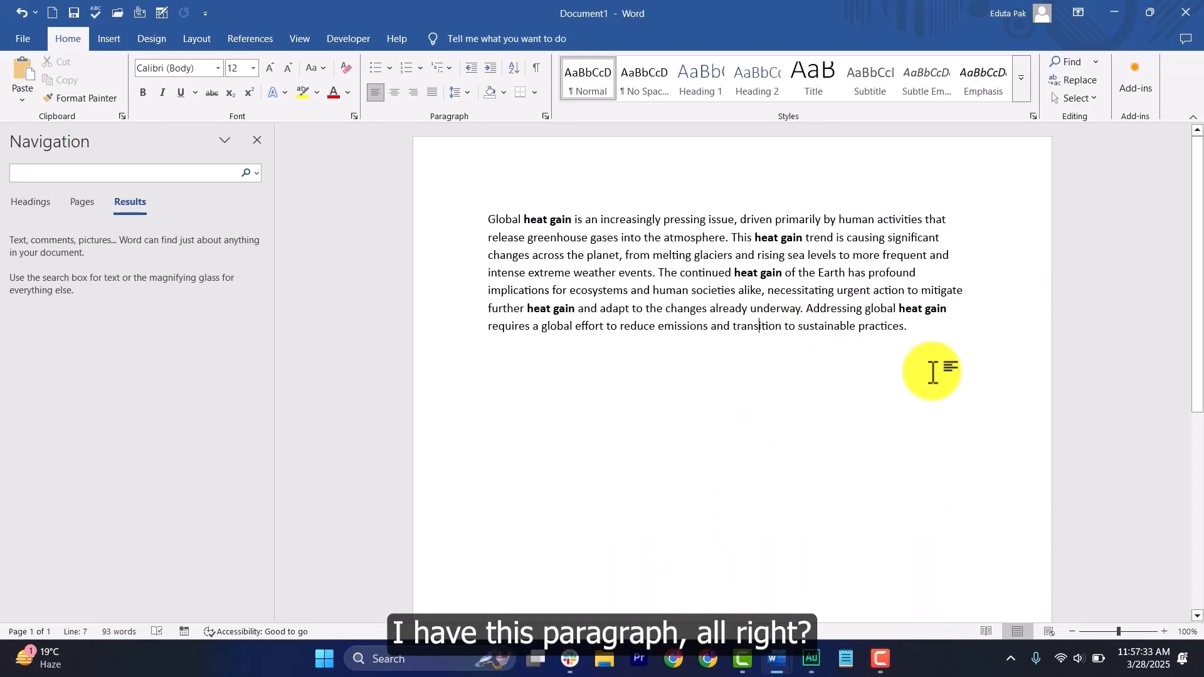
left_click(257, 140)
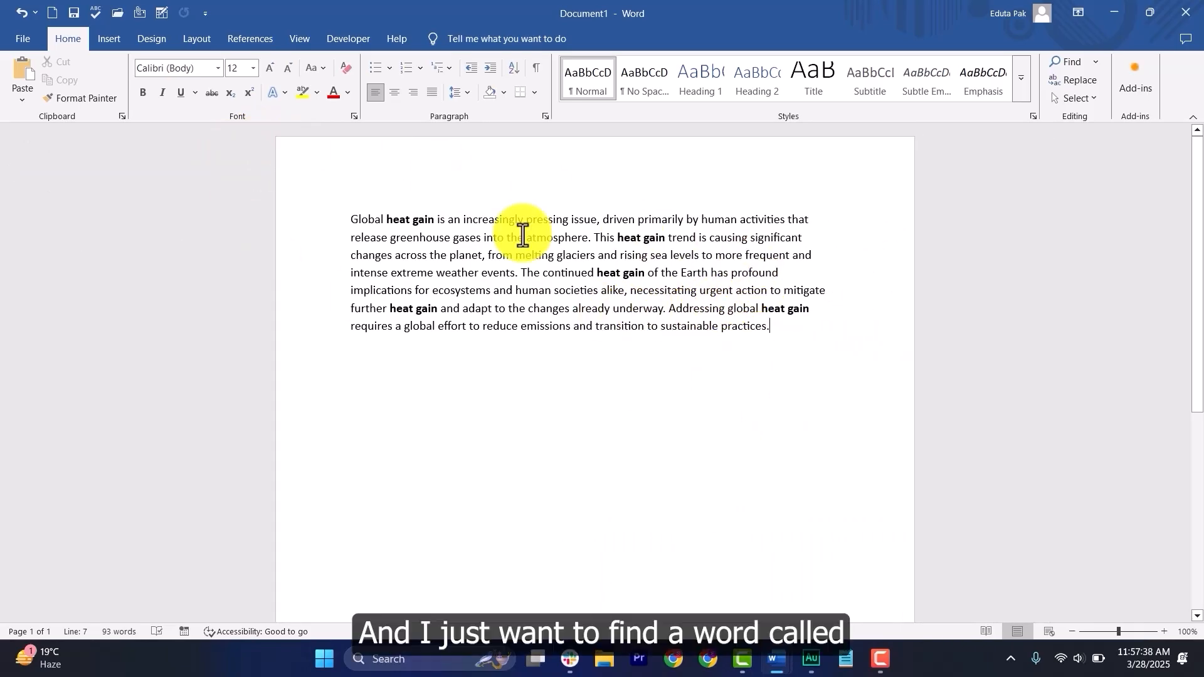
left_click_drag(379, 222, 437, 226)
left_click(437, 224)
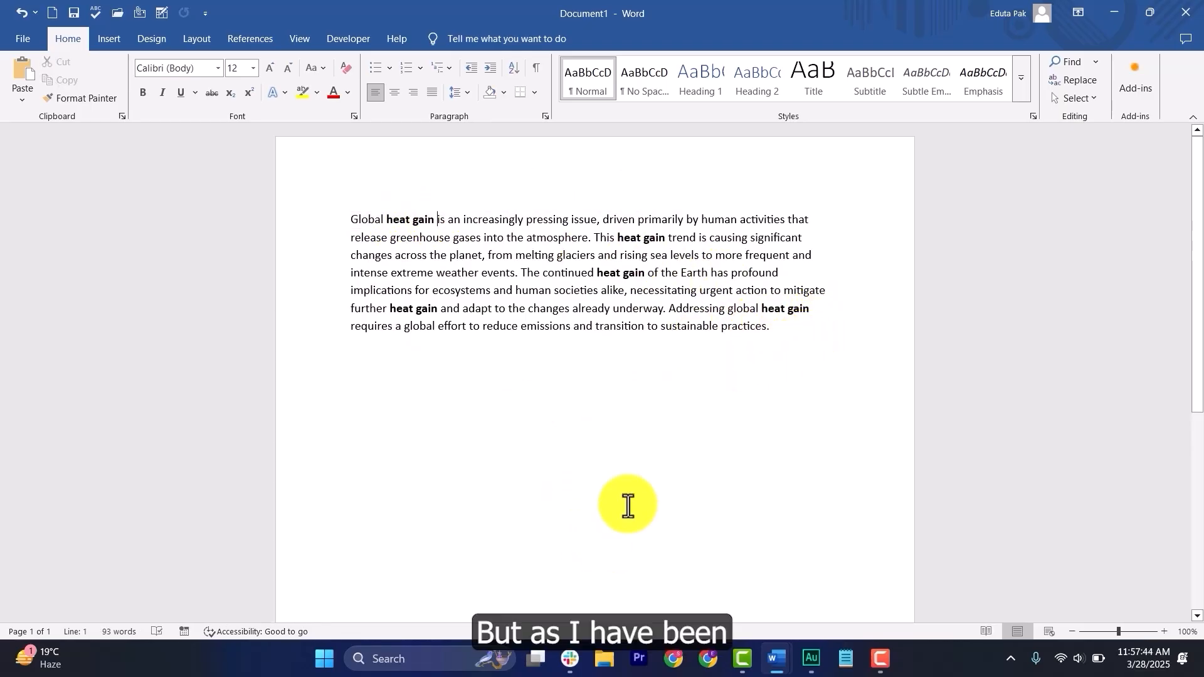
left_click_drag(735, 320, 357, 226)
left_click(693, 290)
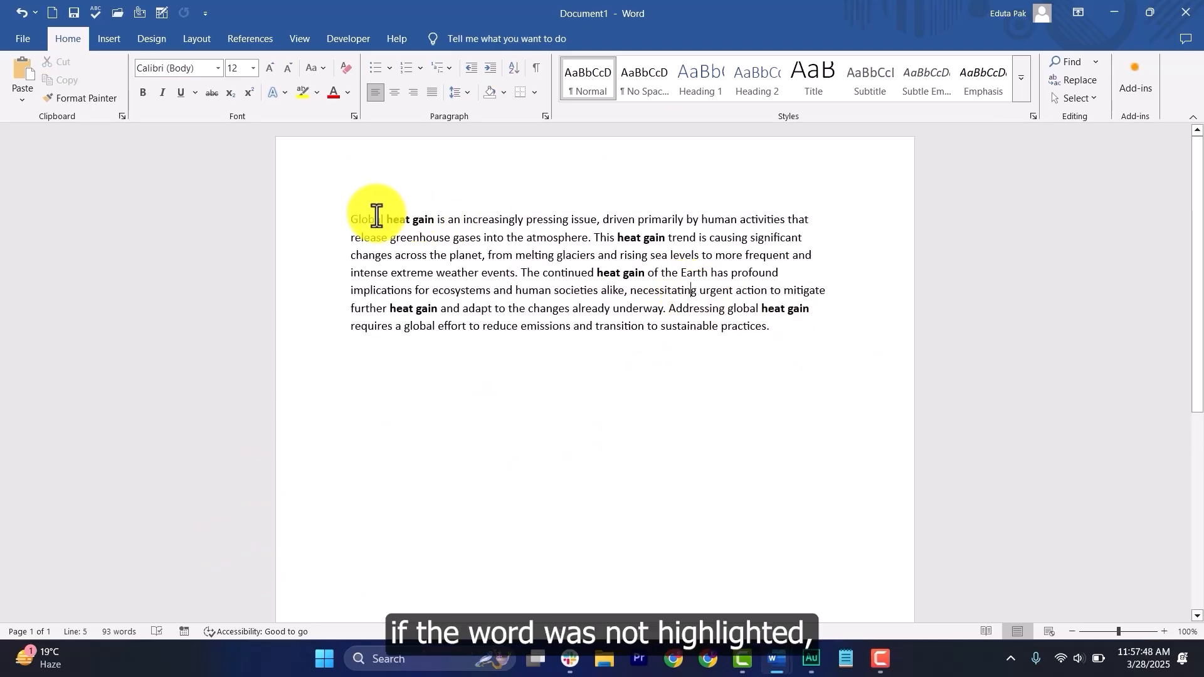
left_click_drag(390, 220, 427, 221)
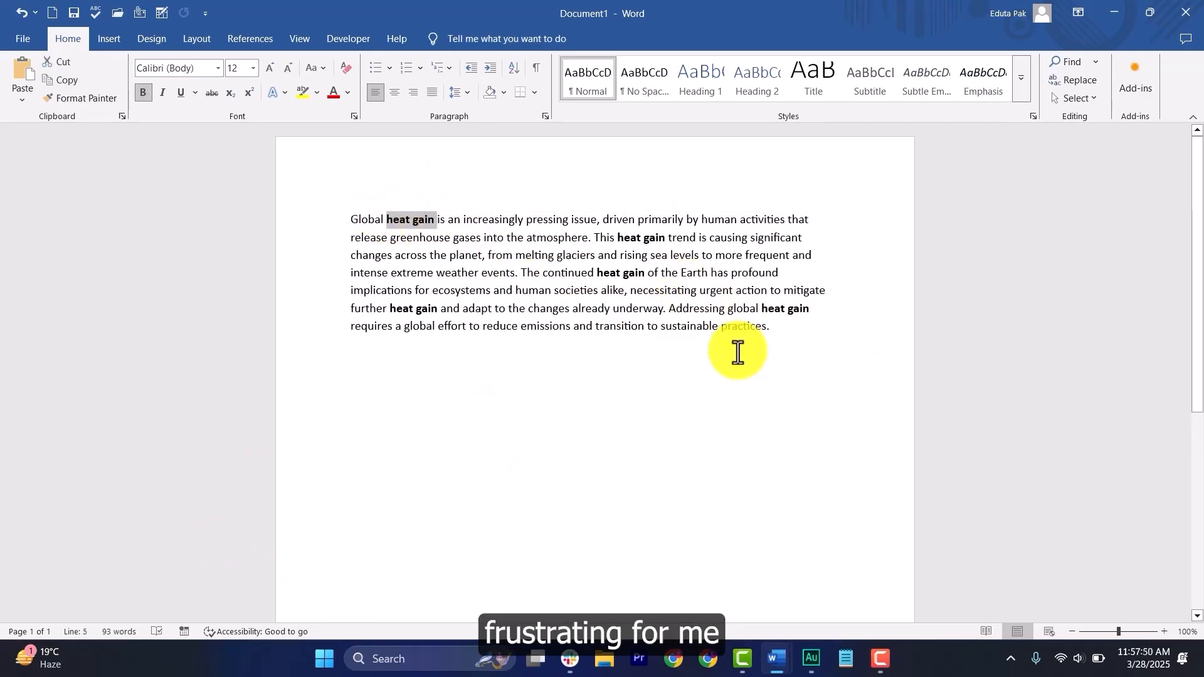
left_click(801, 343)
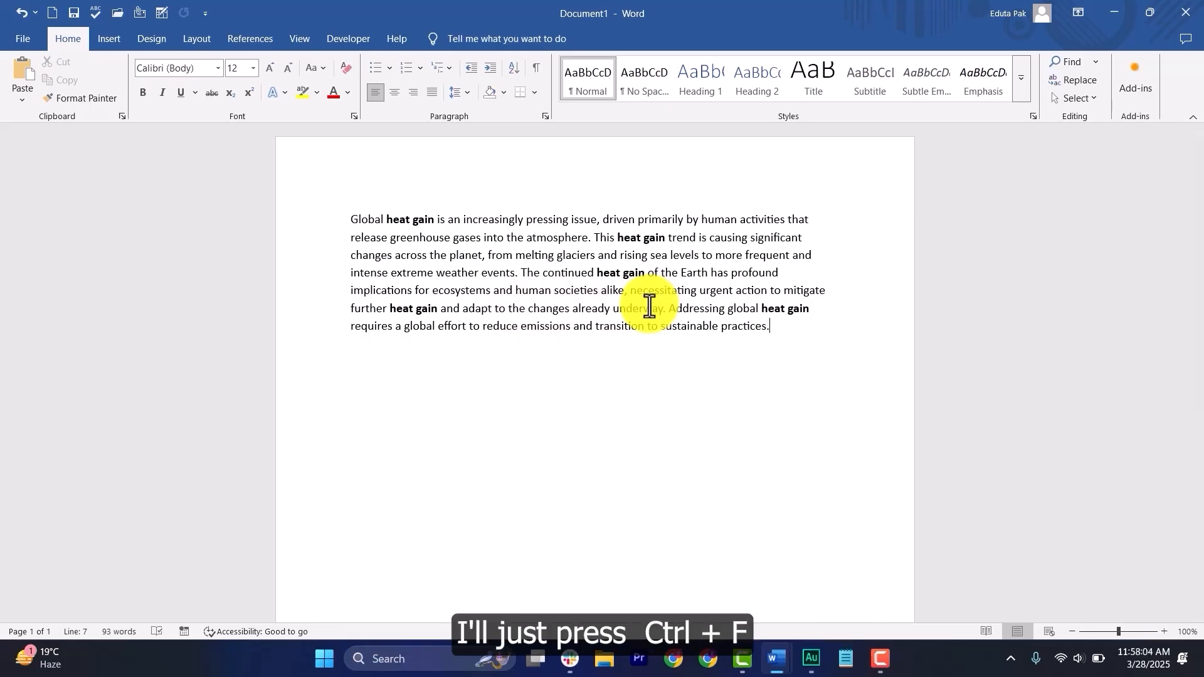
Step: Search the document for "Heat gain" to highlight its occurrences, and close the Navigation pane
key("ctrl+f")
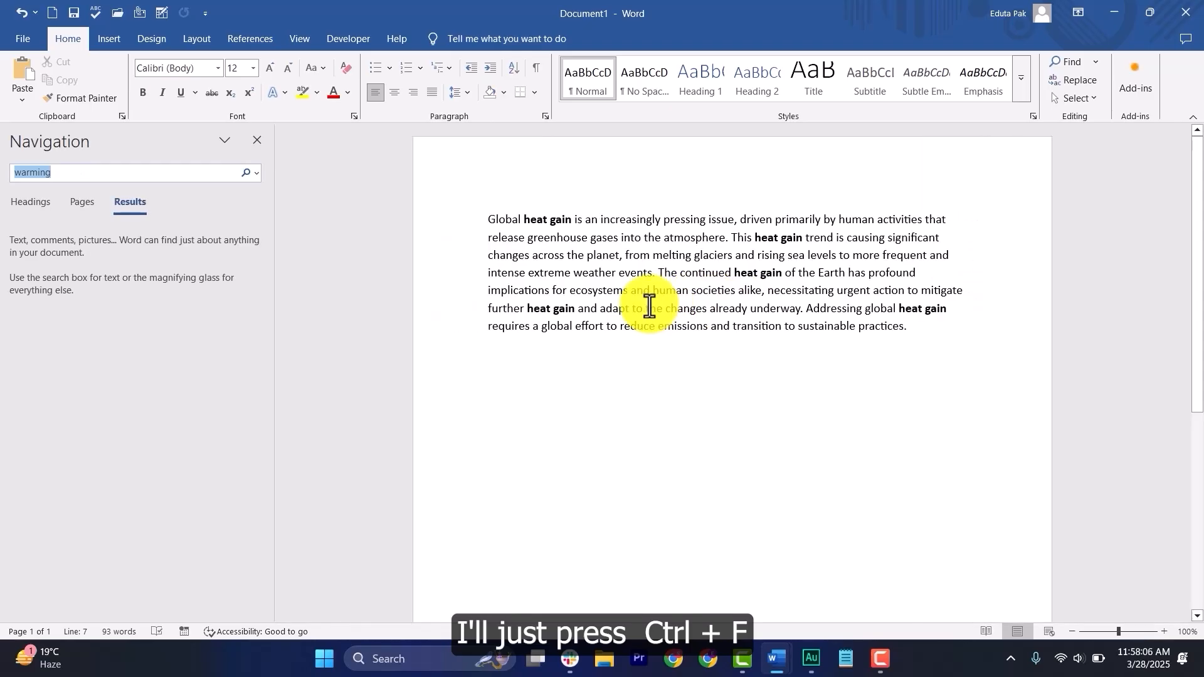
key("BackSpace")
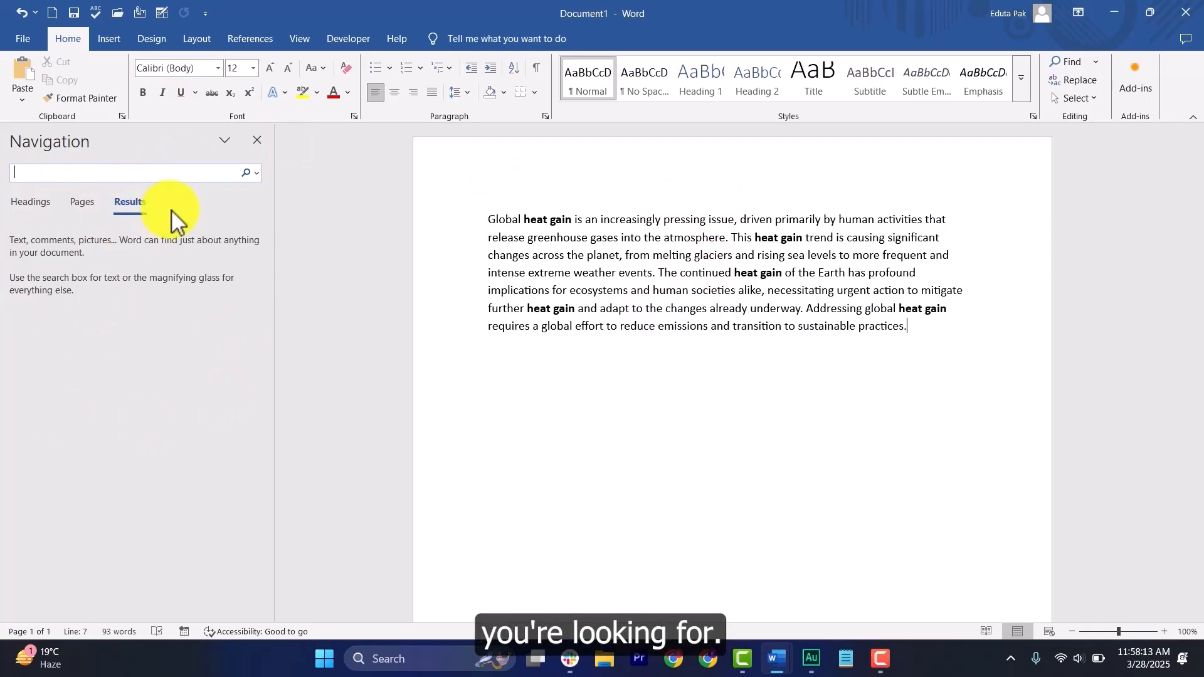
type("He")
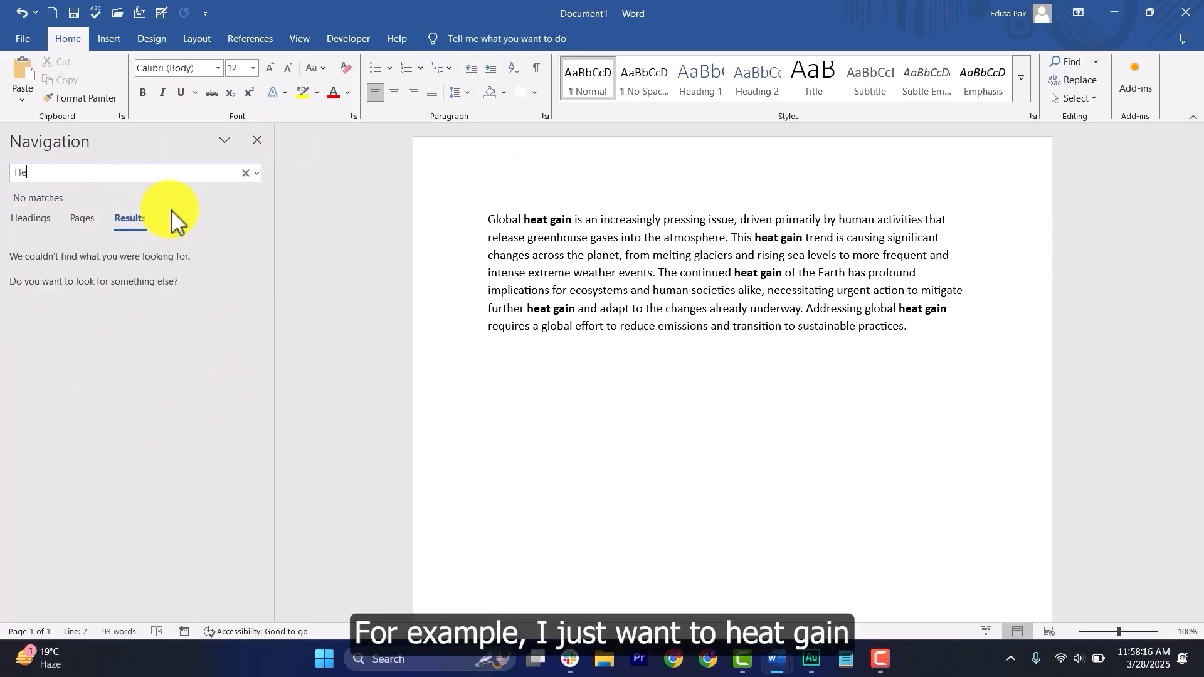
type("at gain")
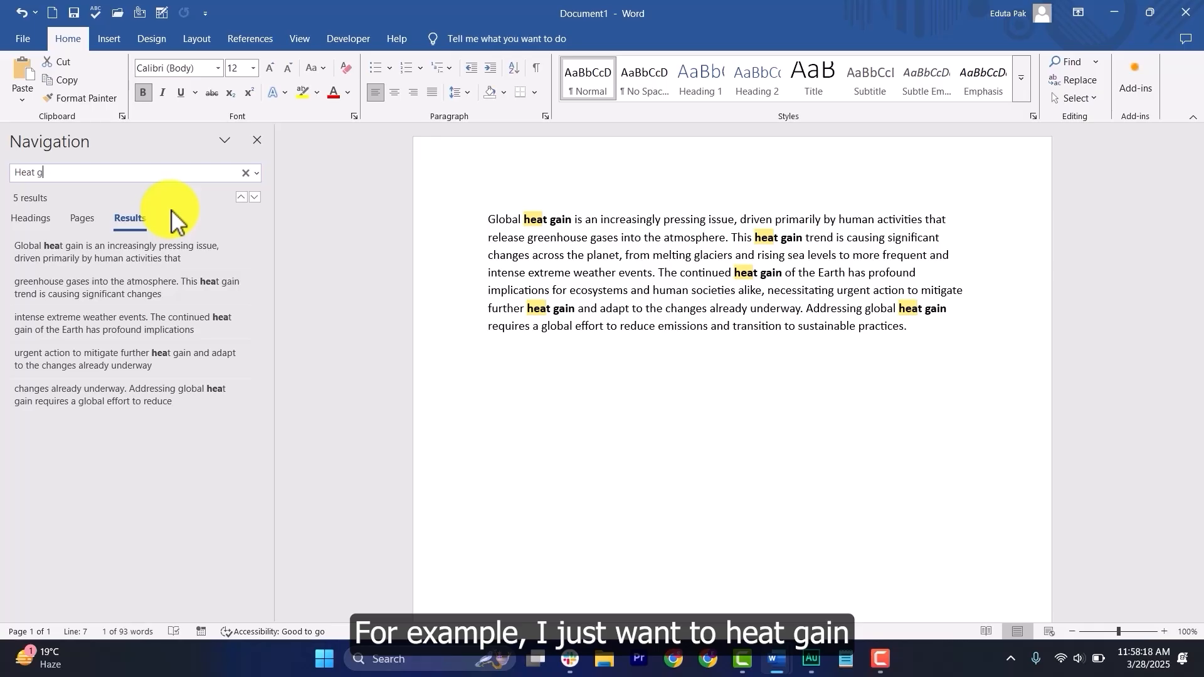
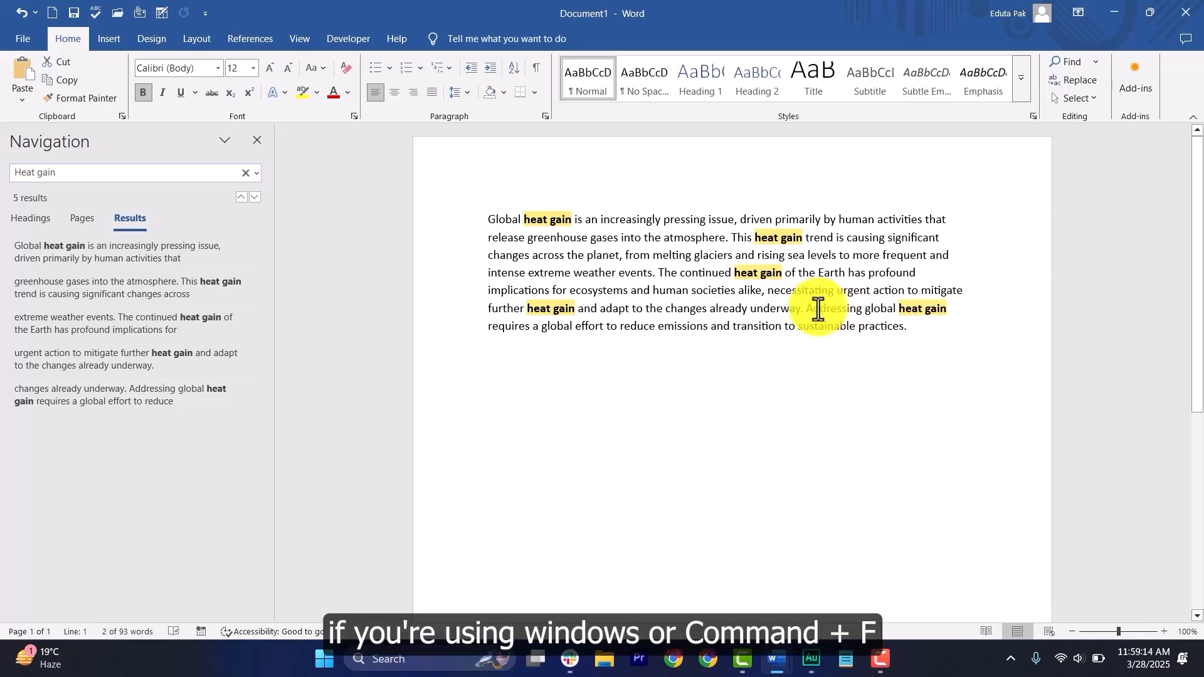
left_click(258, 140)
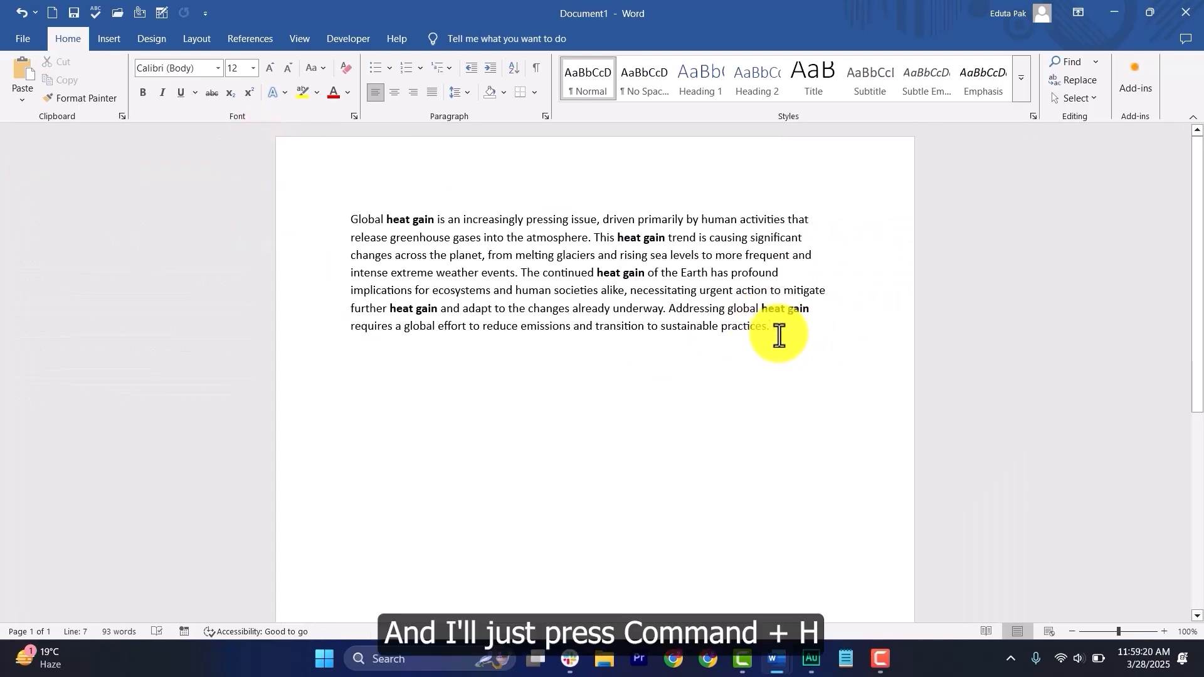
Step: Replace all occurrences of "Heat gain" in the document with "Warming" and close the Find and Replace dialog
key("ctrl+h")
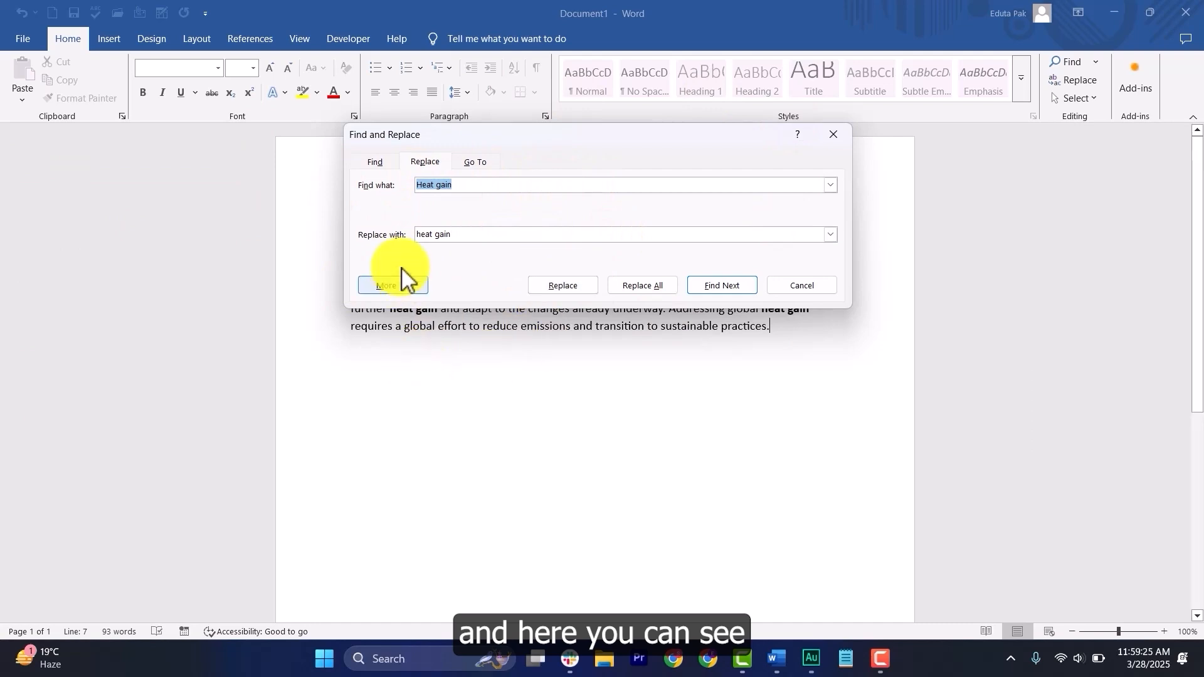
key("BackSpace")
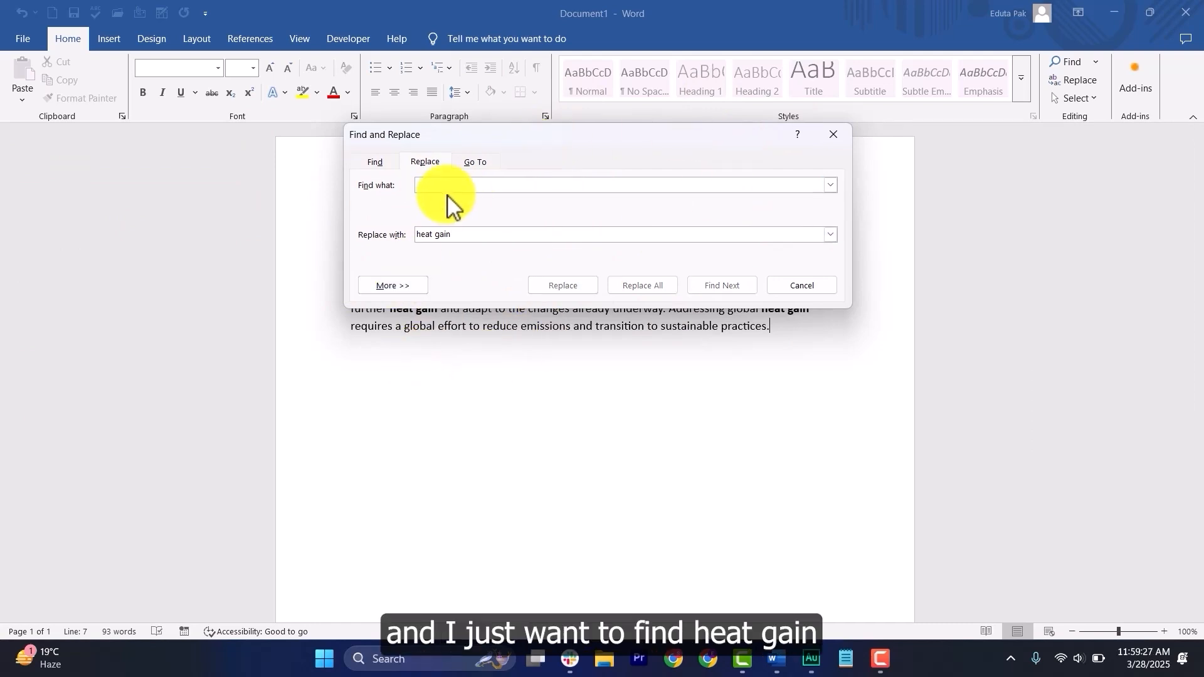
type("H")
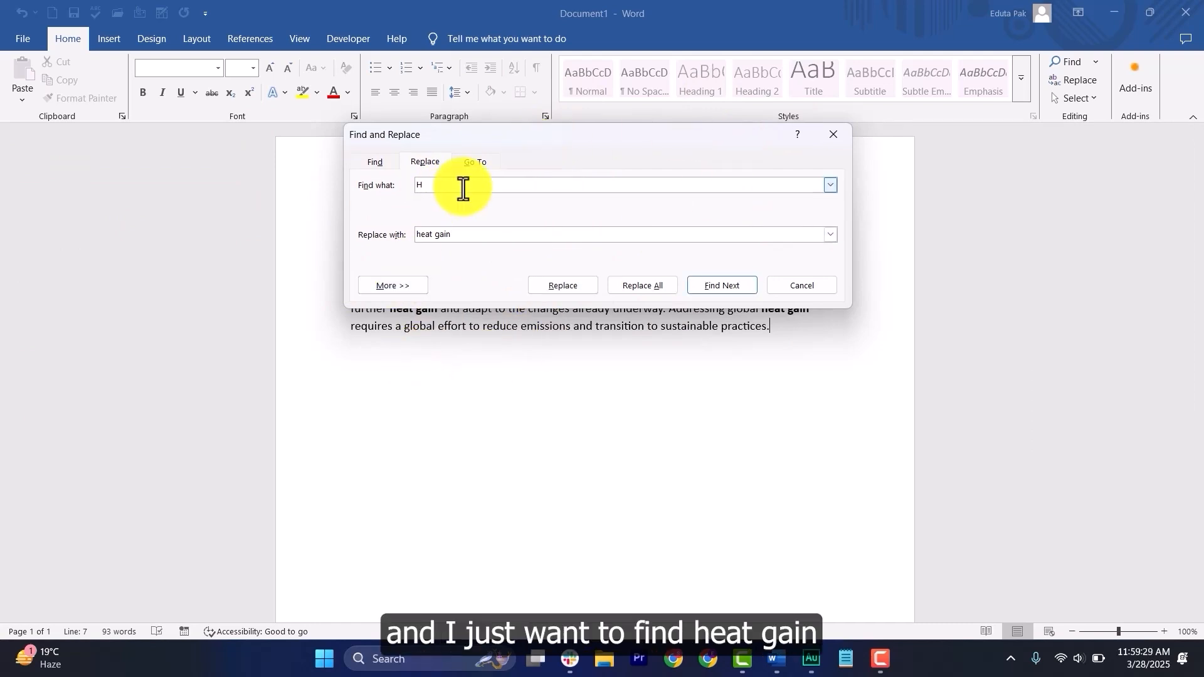
type("eat gain")
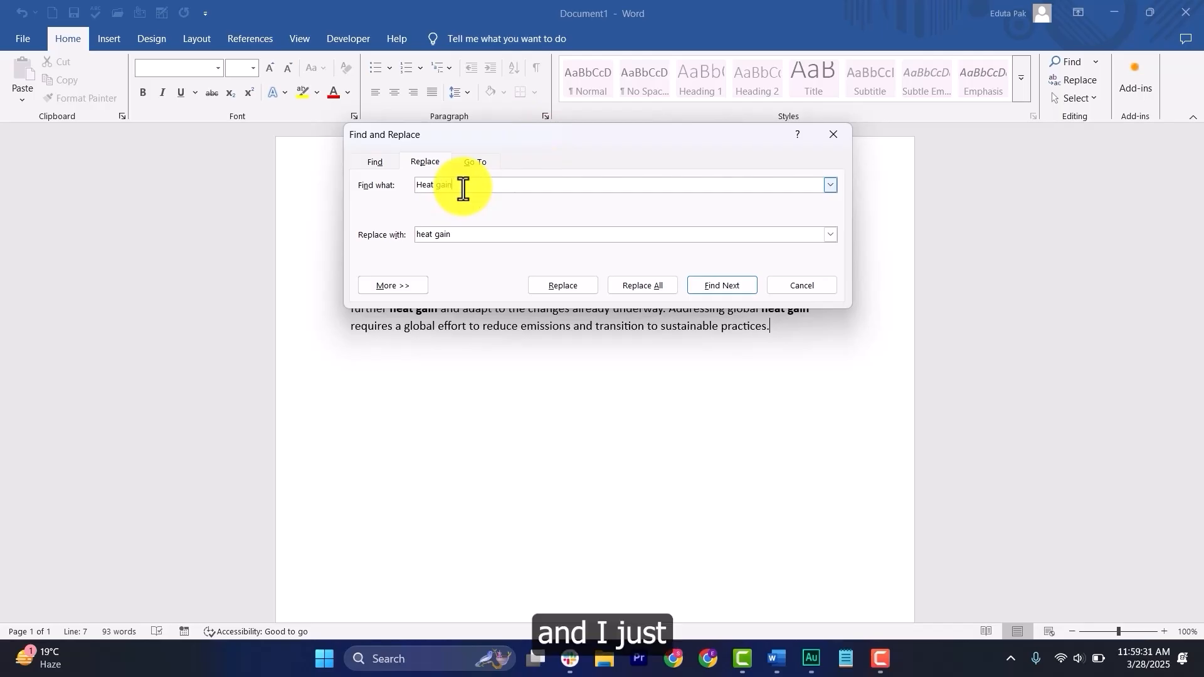
left_click_drag(479, 234, 395, 235)
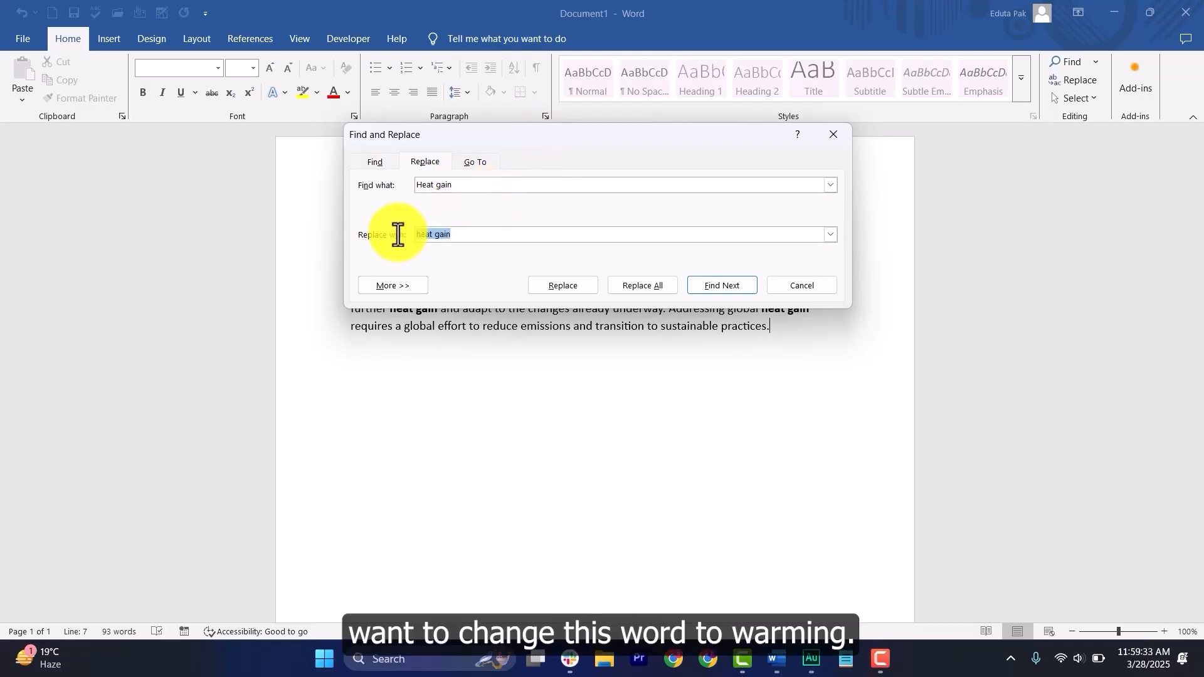
key("BackSpace")
type("war")
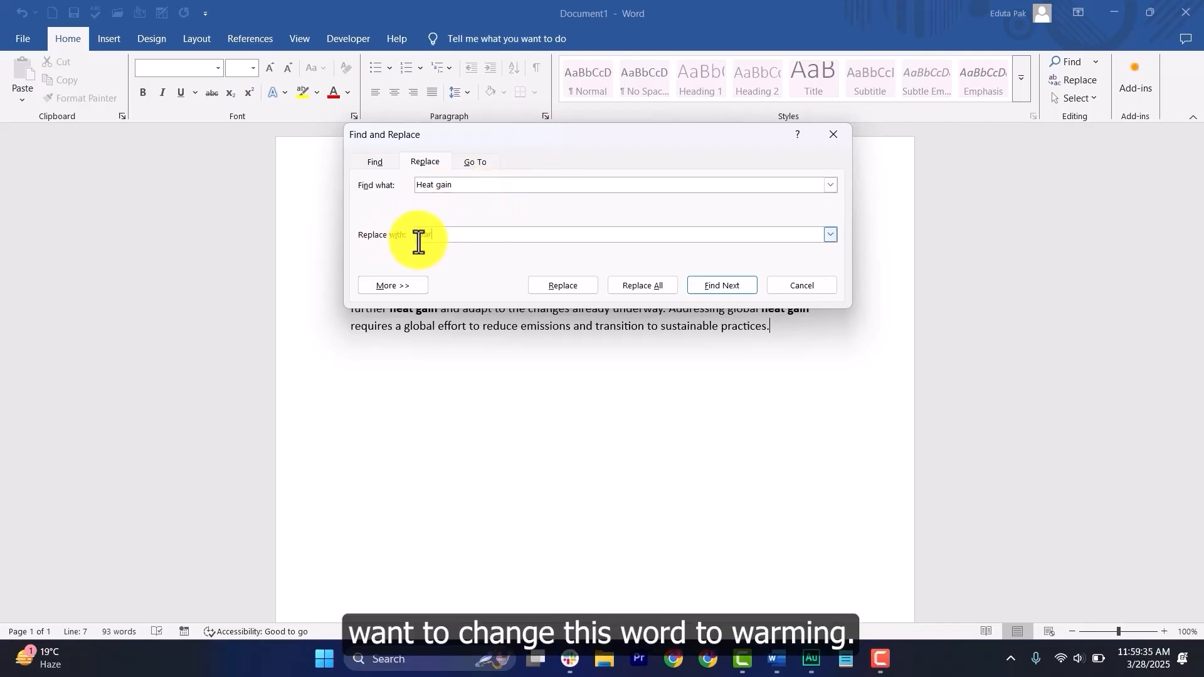
type("ming")
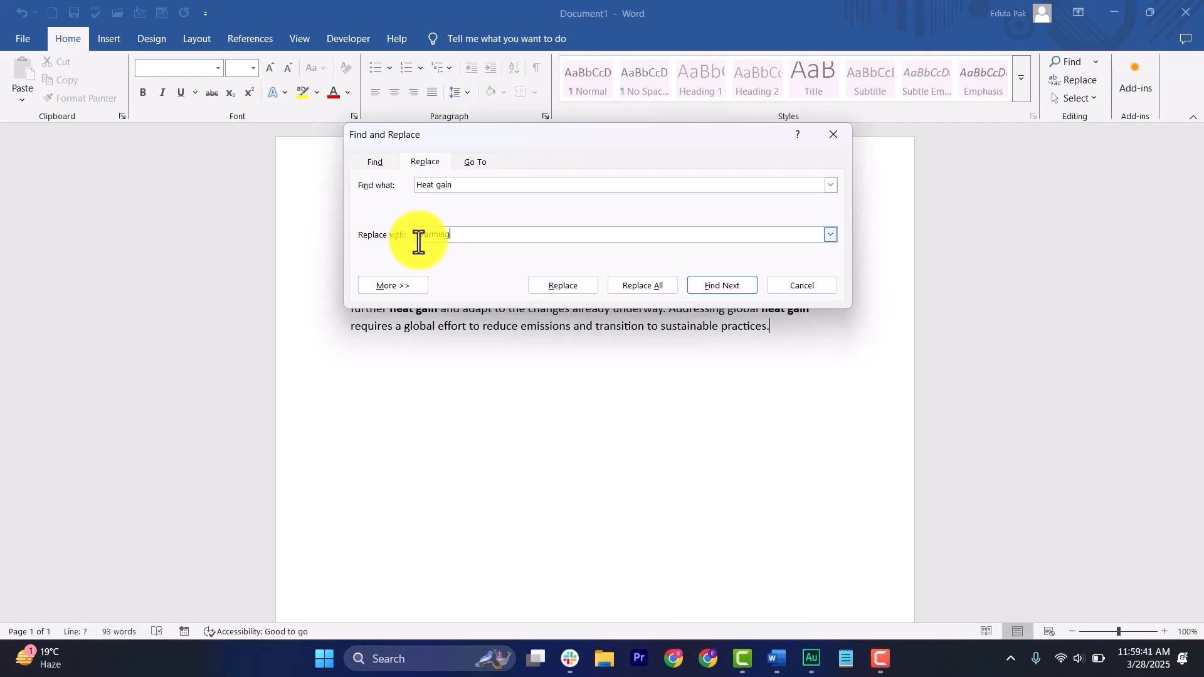
left_click(653, 285)
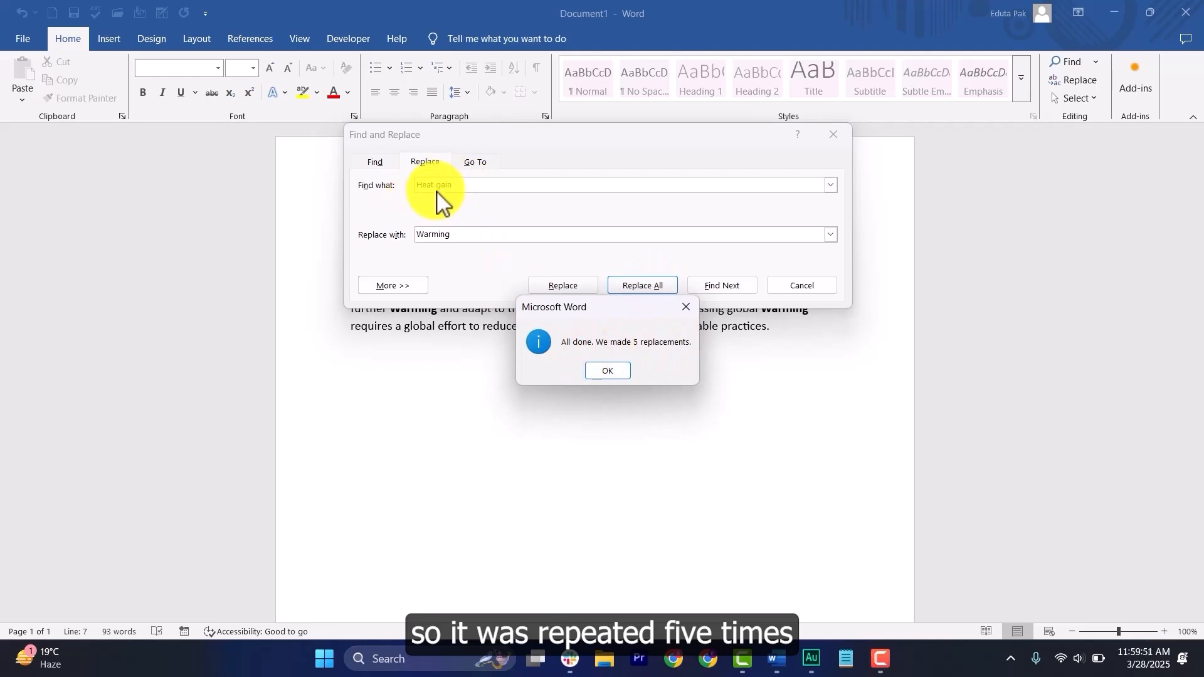
left_click(607, 371)
left_click(808, 288)
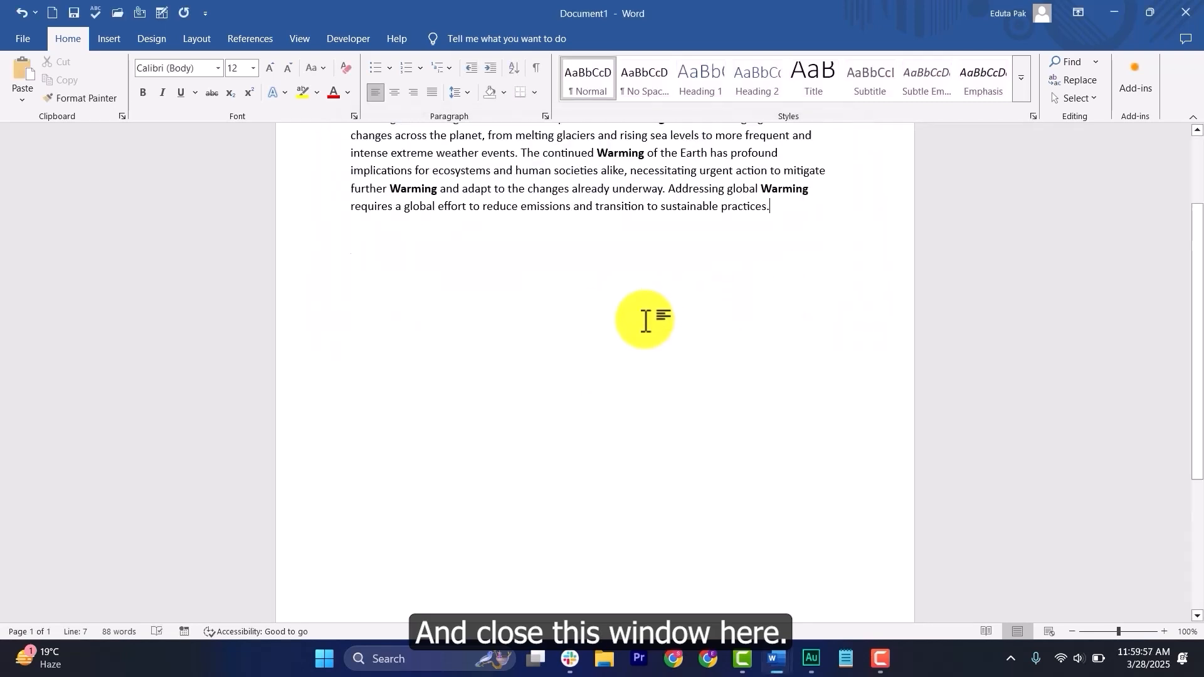
scroll(646, 321, "up", 3)
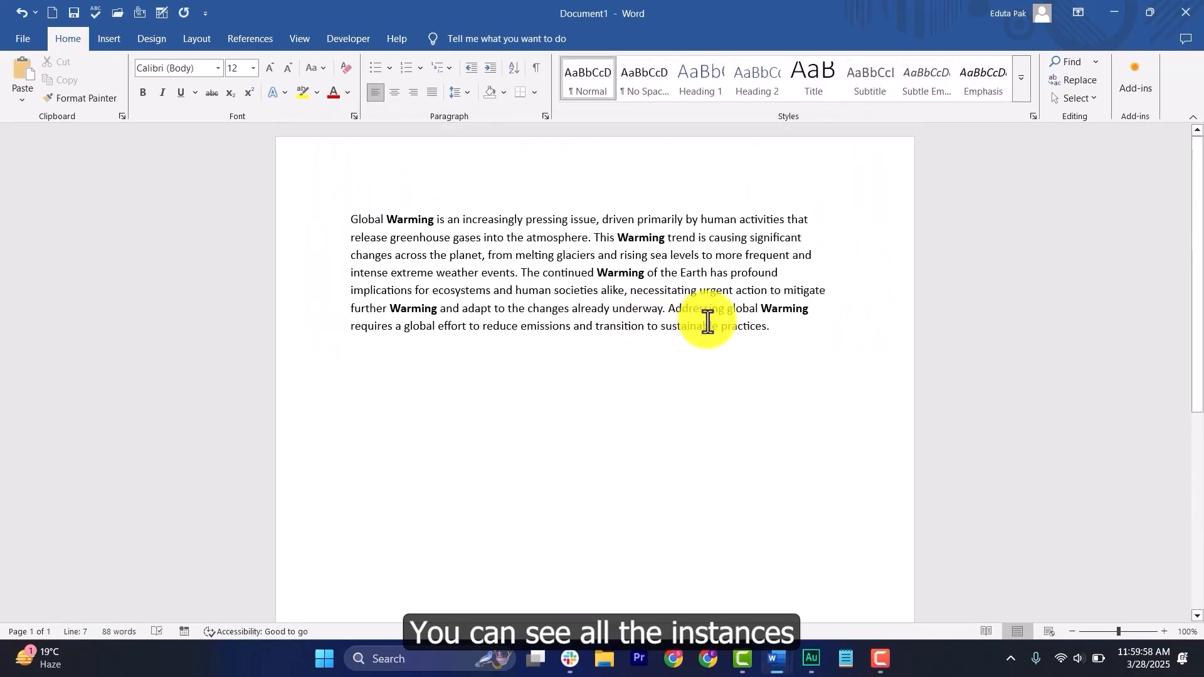
double_click(408, 223)
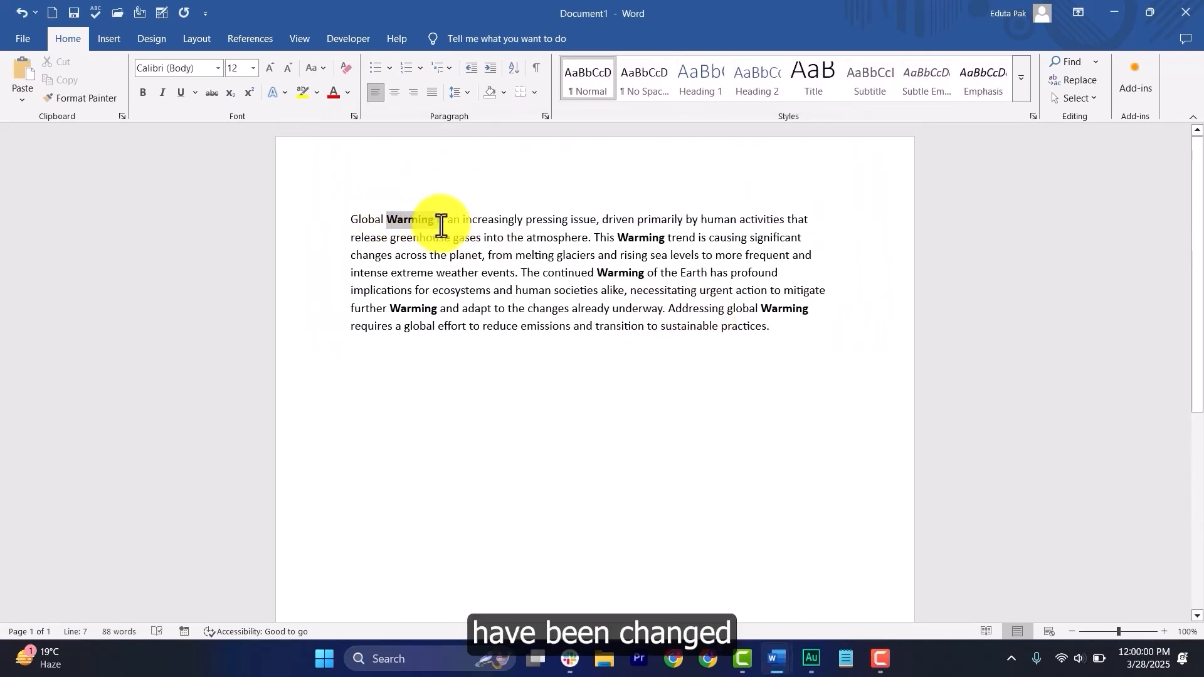
double_click(634, 240)
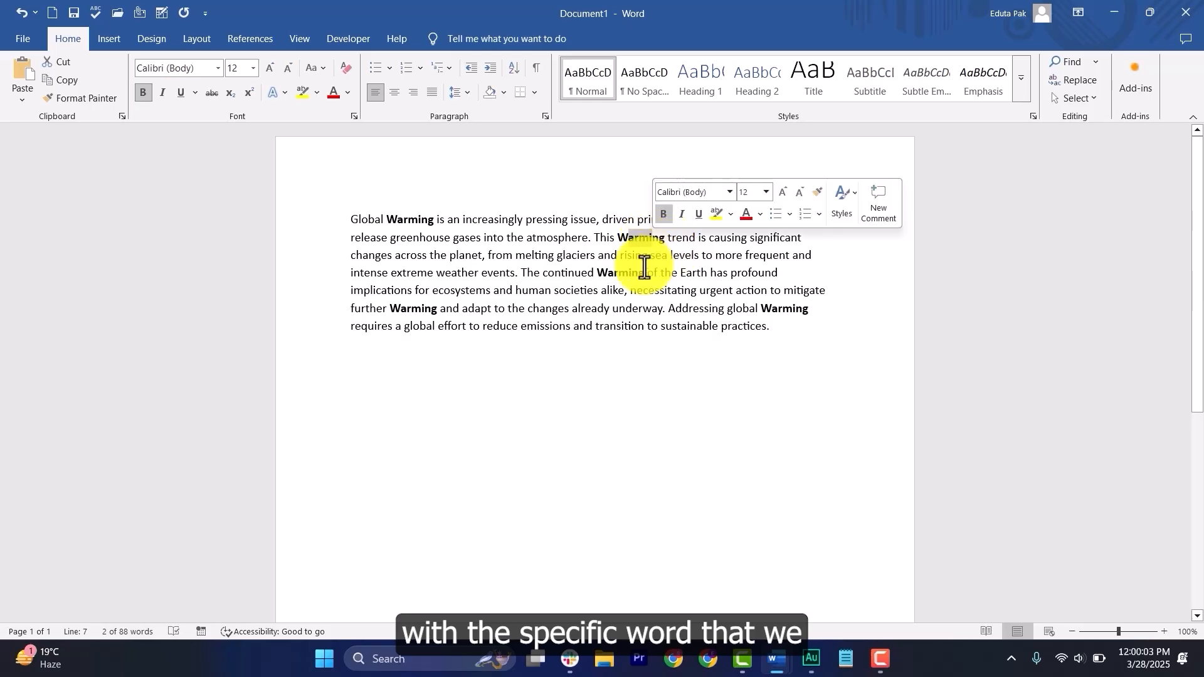
left_click(359, 220)
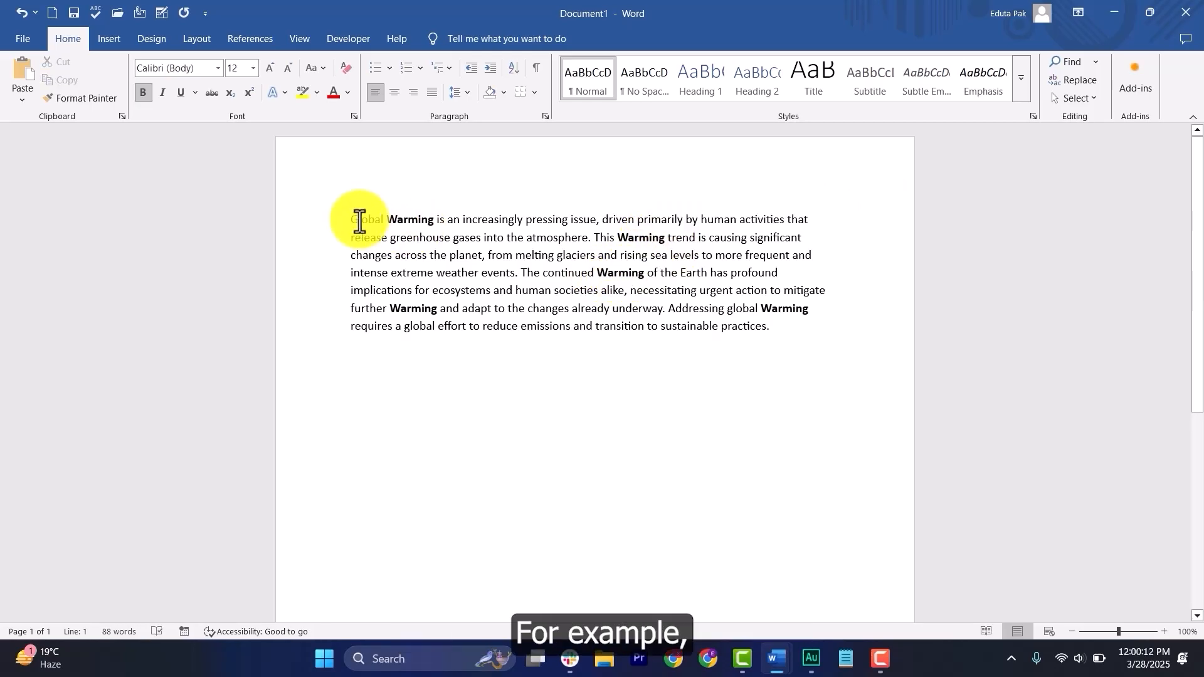
left_click_drag(350, 222, 597, 220)
left_click(658, 326)
left_click_drag(339, 219, 796, 333)
left_click(799, 335)
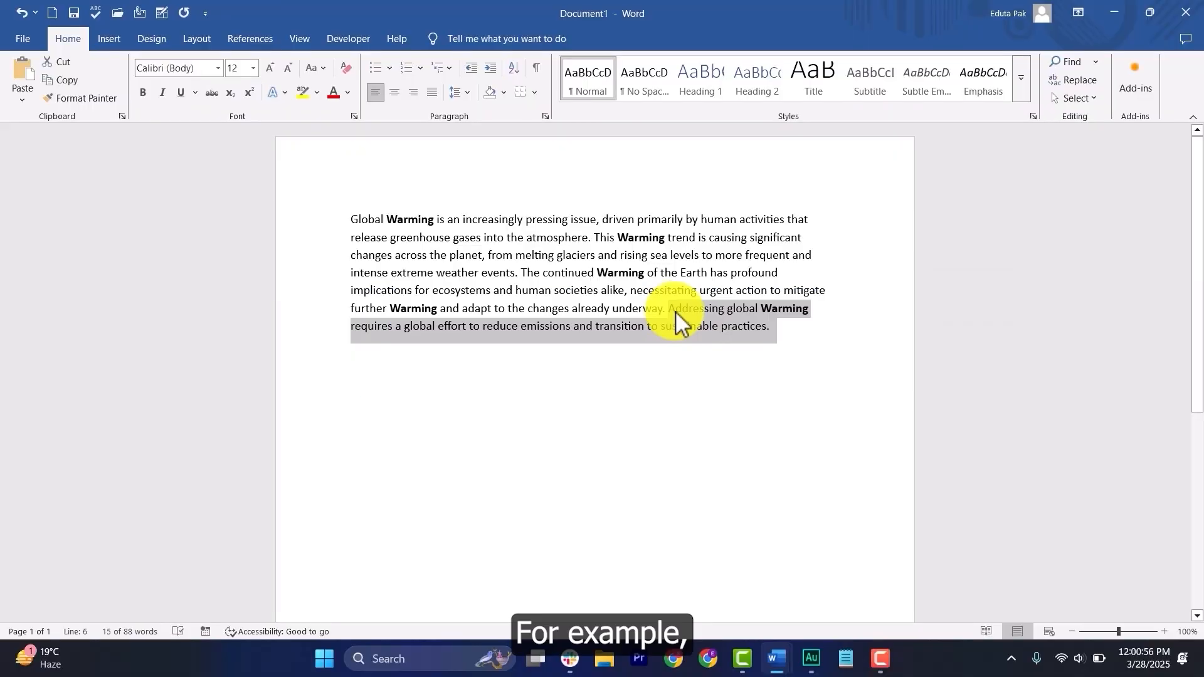
Step: Cut the paragraph's last sentence, beginning "Addressing global Warming", and paste it into a new blank document
left_click(676, 311)
left_click_drag(690, 312, 775, 331)
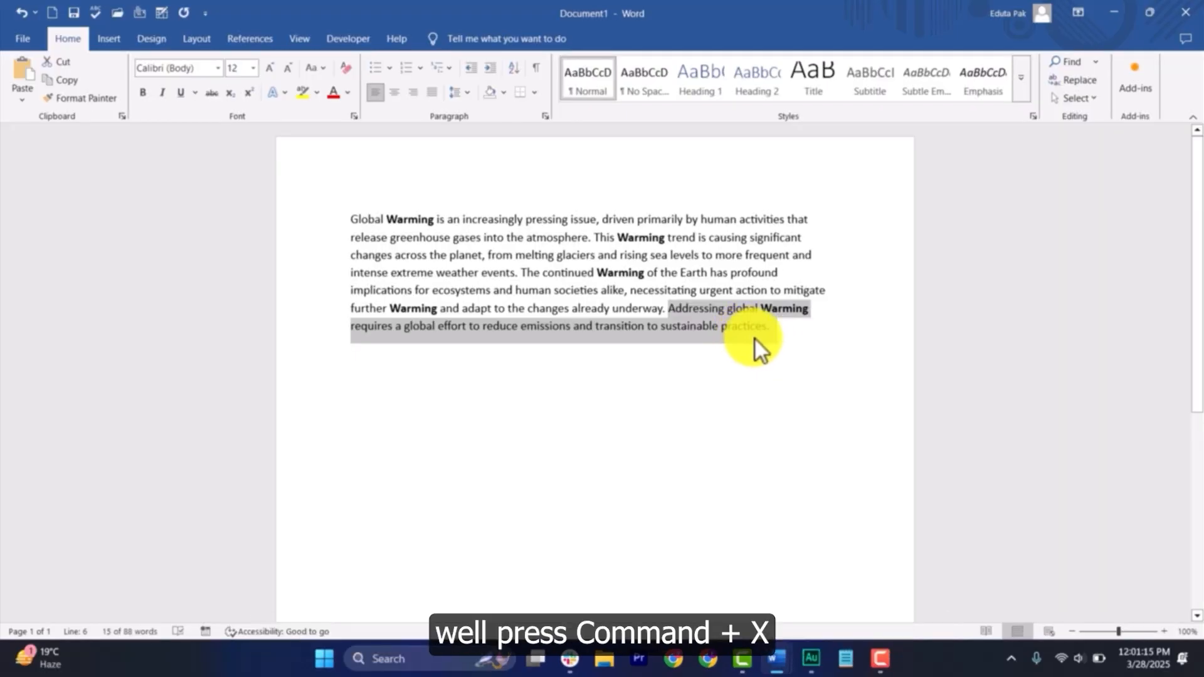
key("ctrl+x")
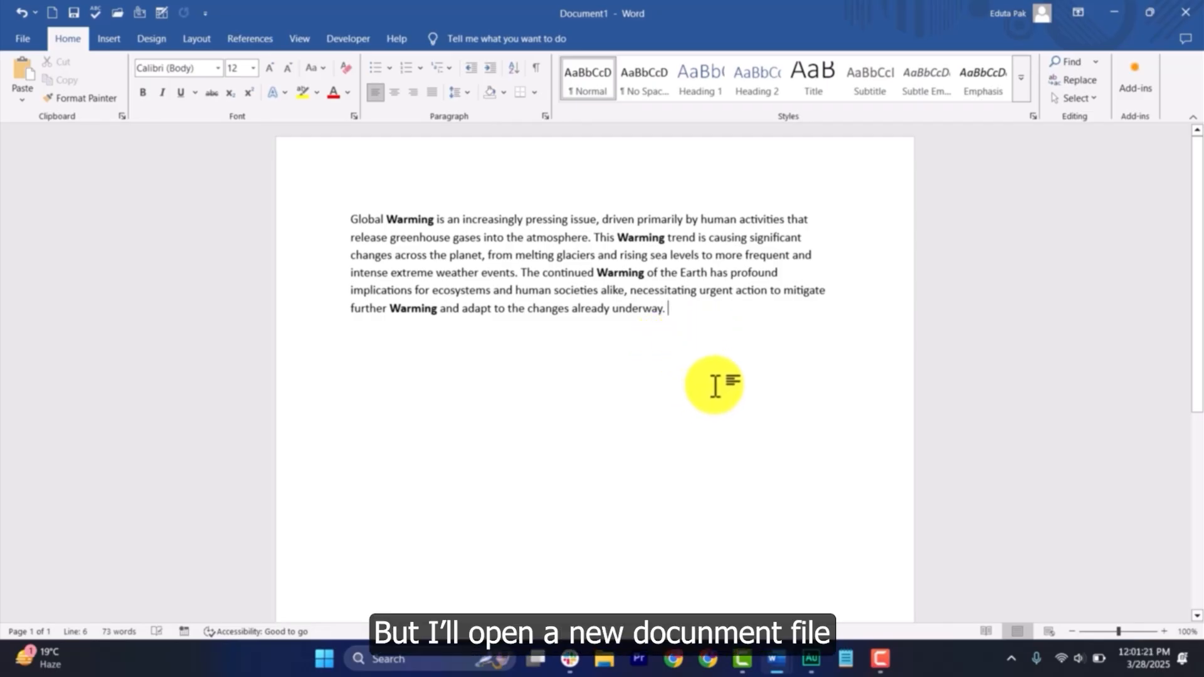
key("ctrl+n")
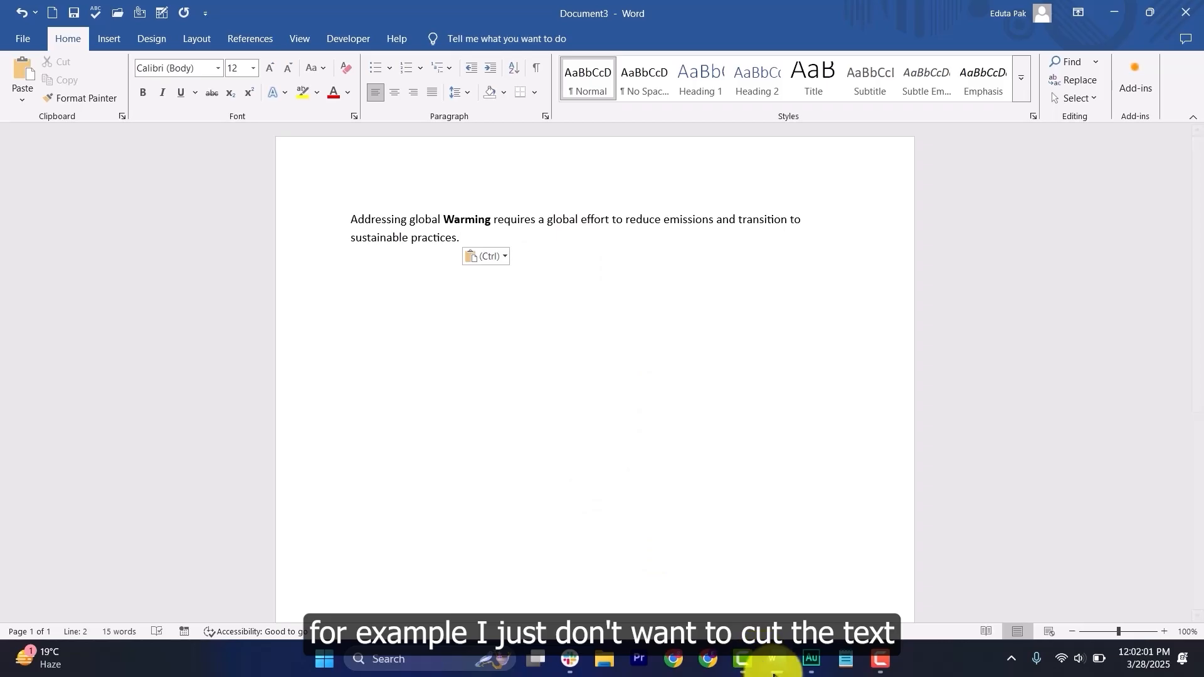
Step: Return to Document1 and copy the sentence beginning "The continued Warming of the Earth" into a new paragraph below the existing text
left_click(611, 587)
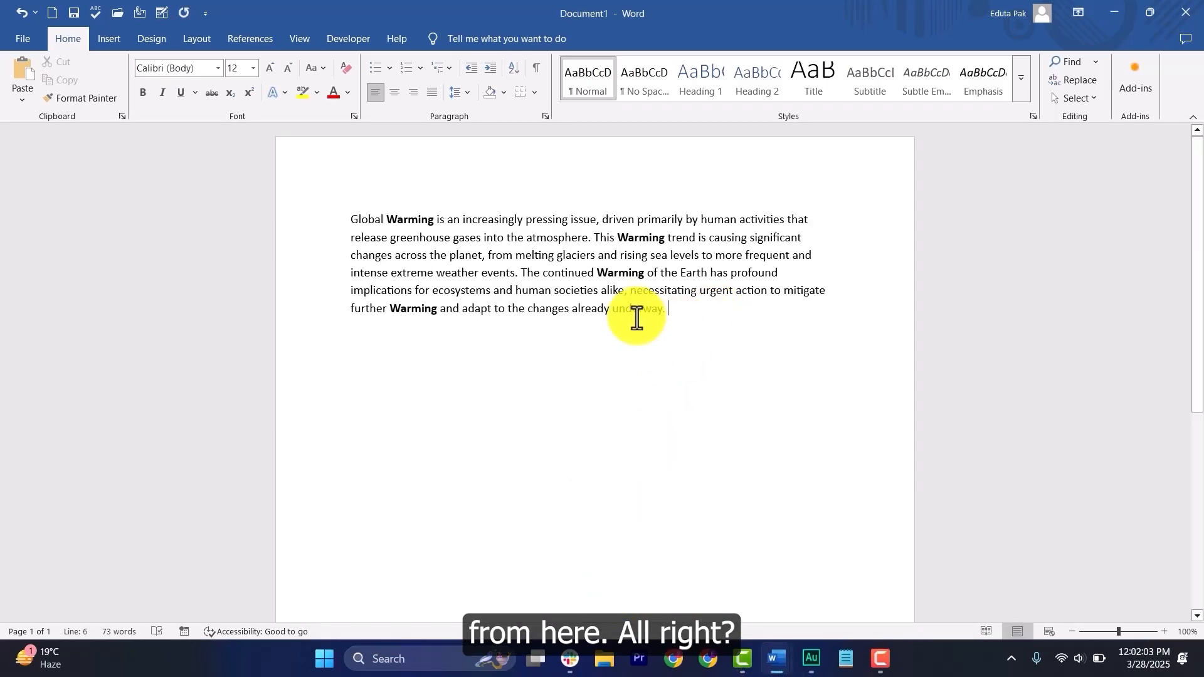
left_click_drag(522, 274, 672, 304)
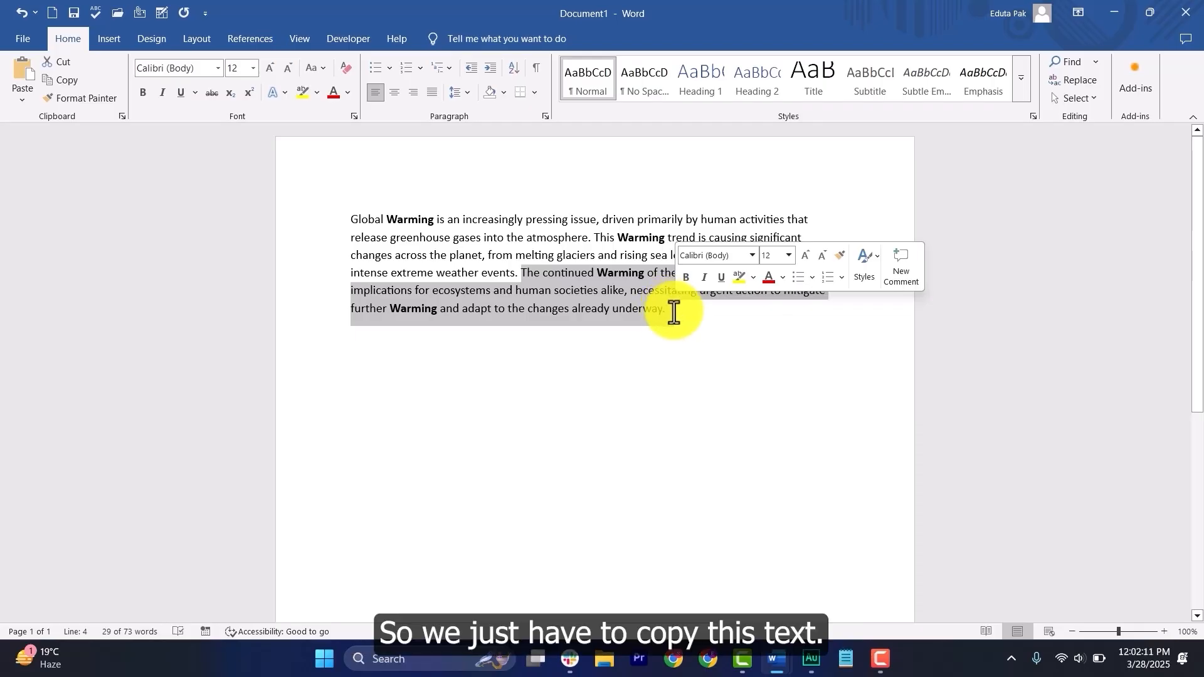
left_click(675, 312)
left_click_drag(675, 315, 530, 278)
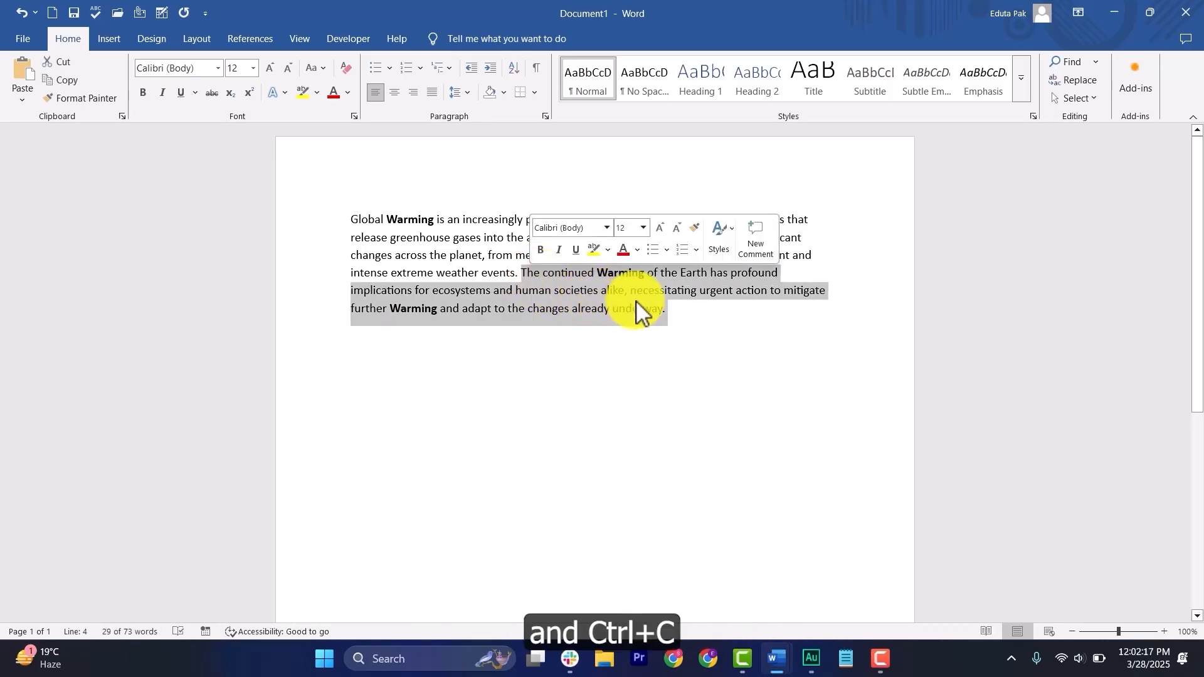
key("ctrl+c")
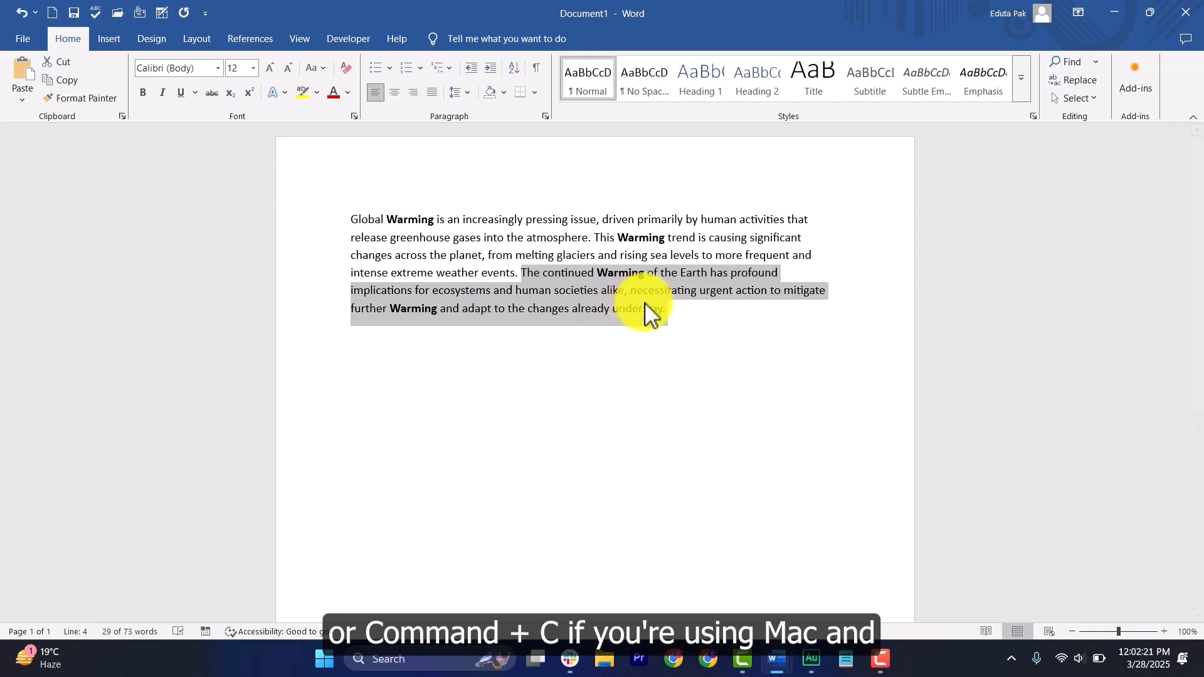
left_click(696, 316)
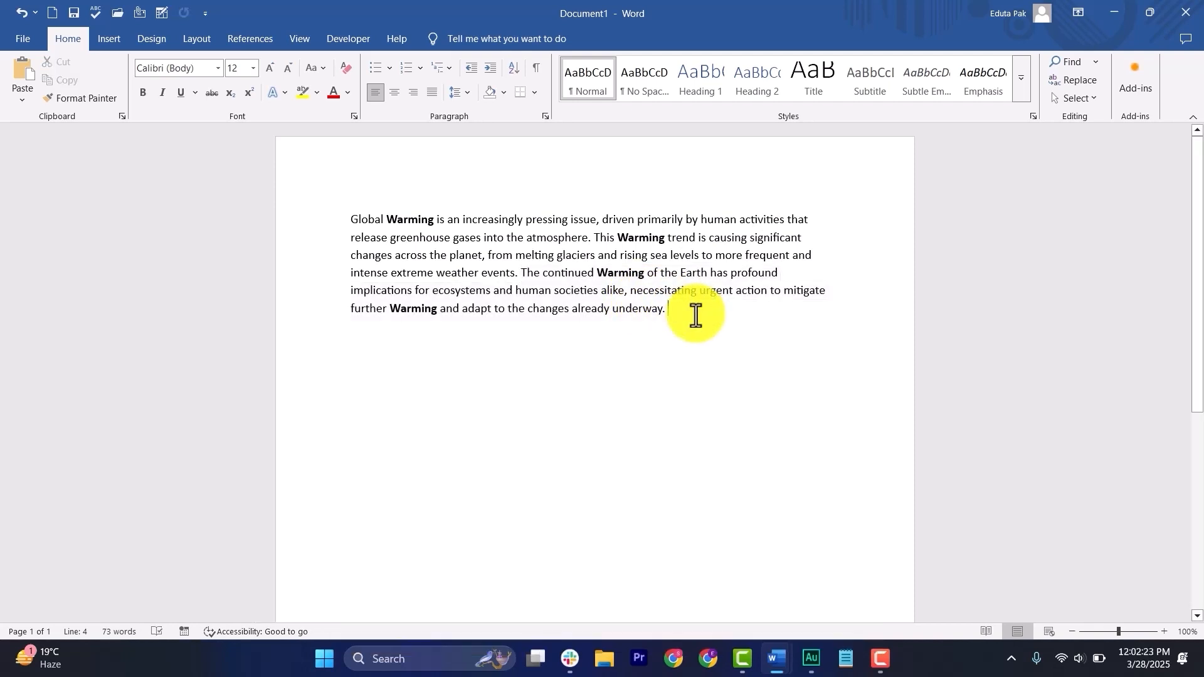
key("Return")
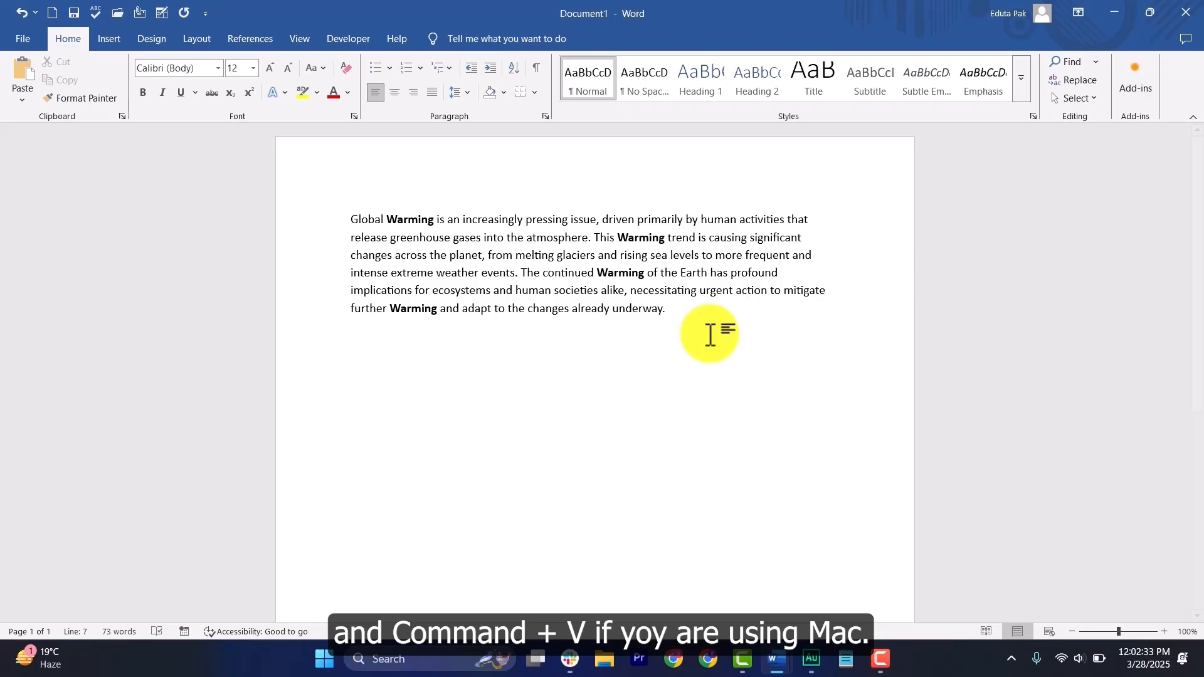
key("ctrl+v")
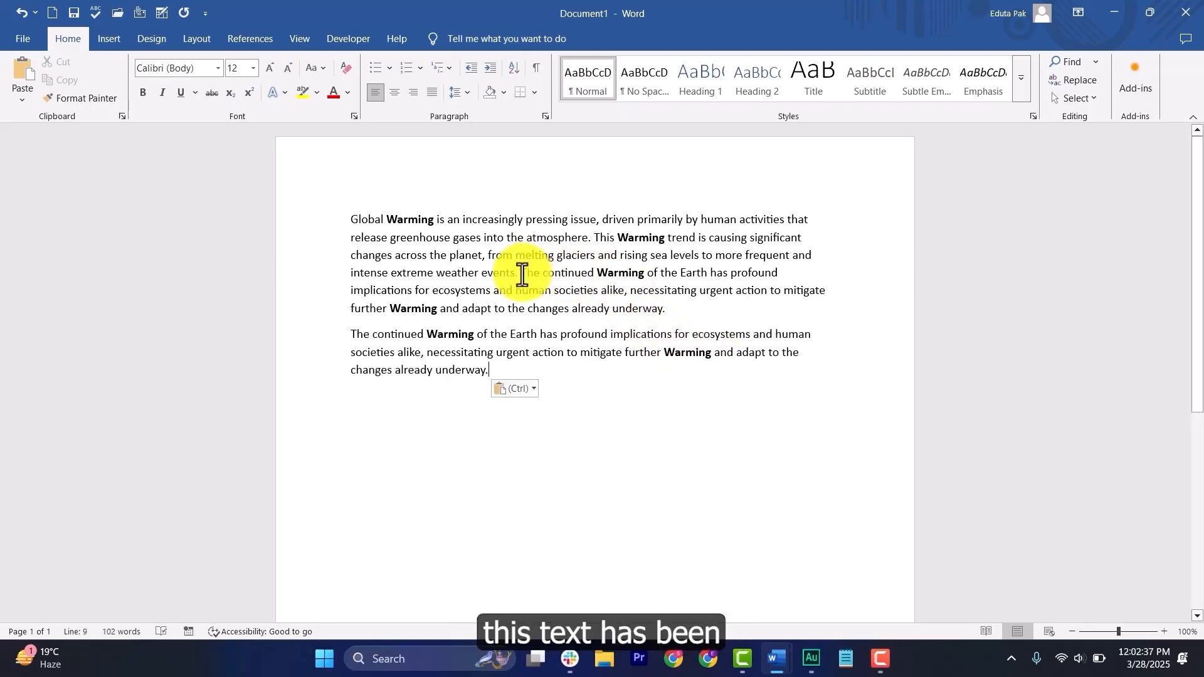
left_click_drag(521, 273, 666, 307)
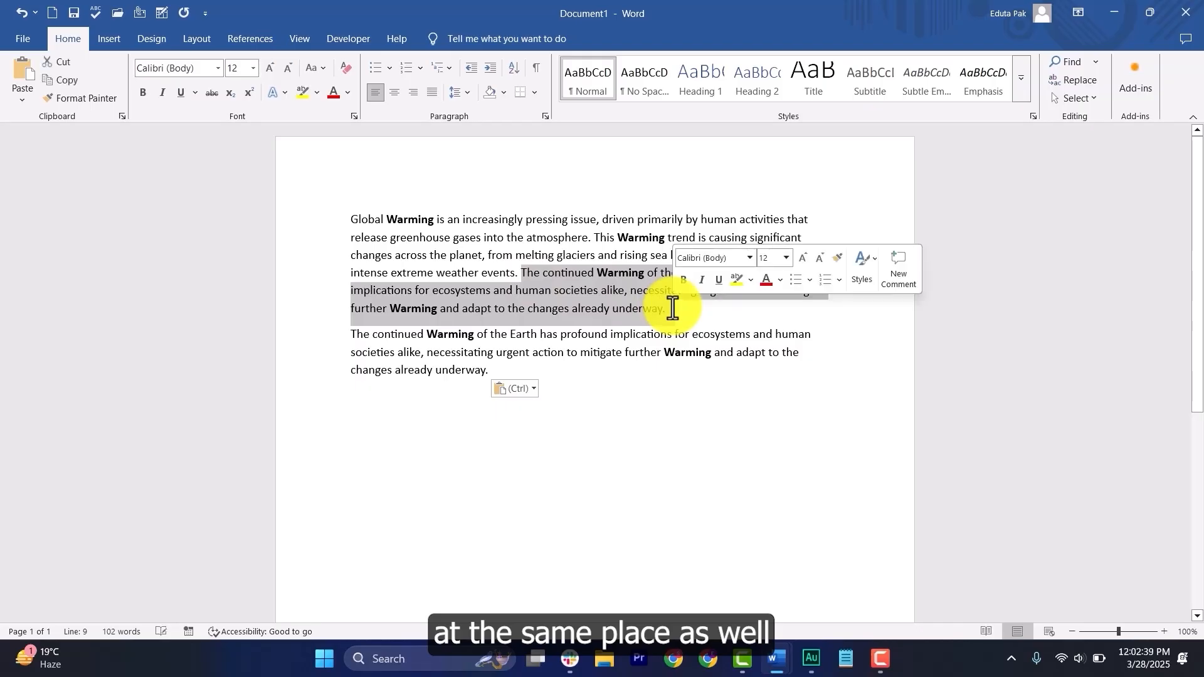
Step: Paste the copied sentence two more times as separate paragraphs below the existing text and select the pasted copies
left_click_drag(351, 334, 569, 381)
left_click(543, 407)
key("Return")
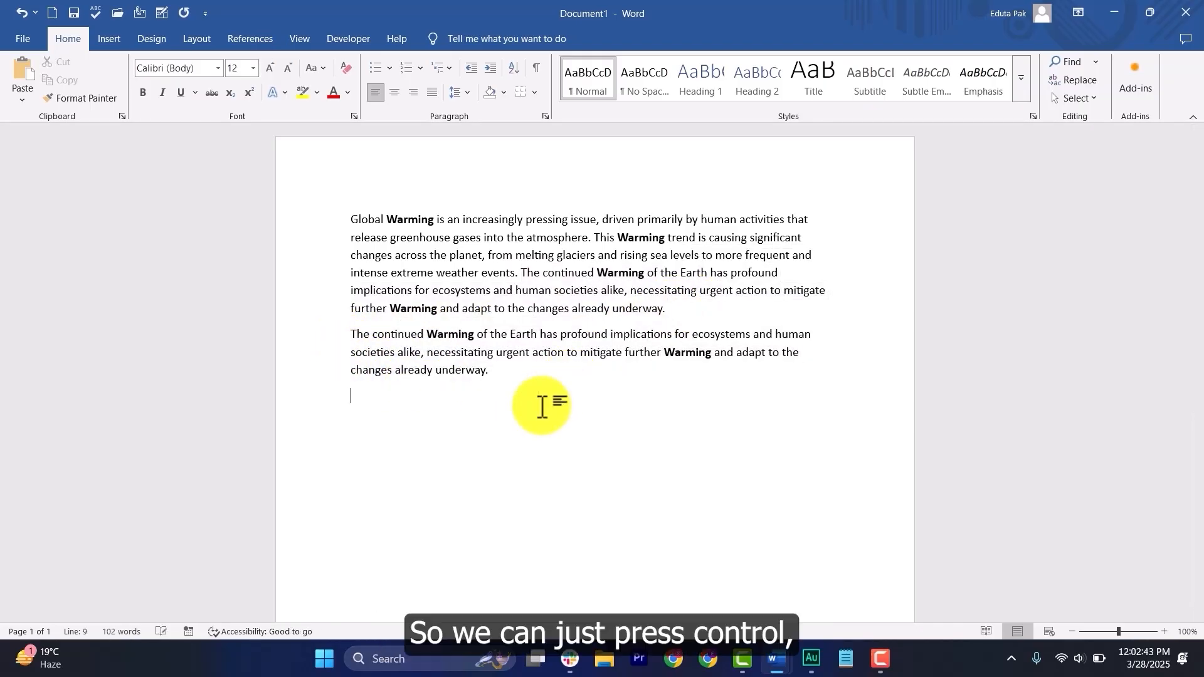
key("ctrl+v")
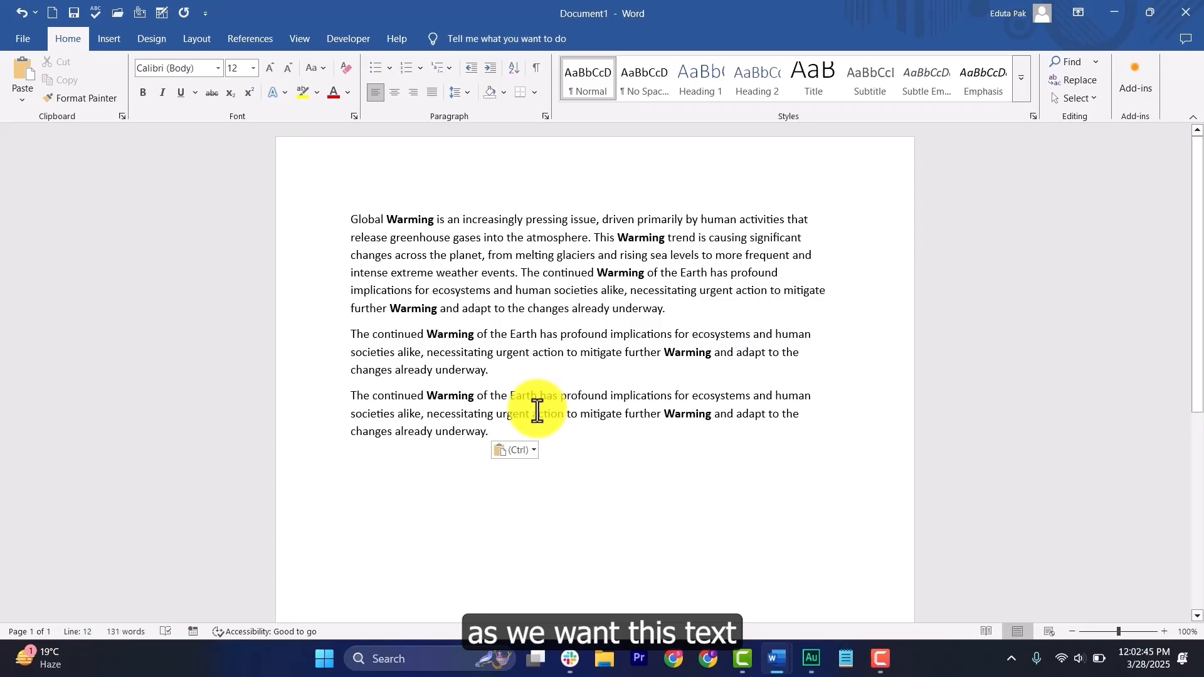
key("Return")
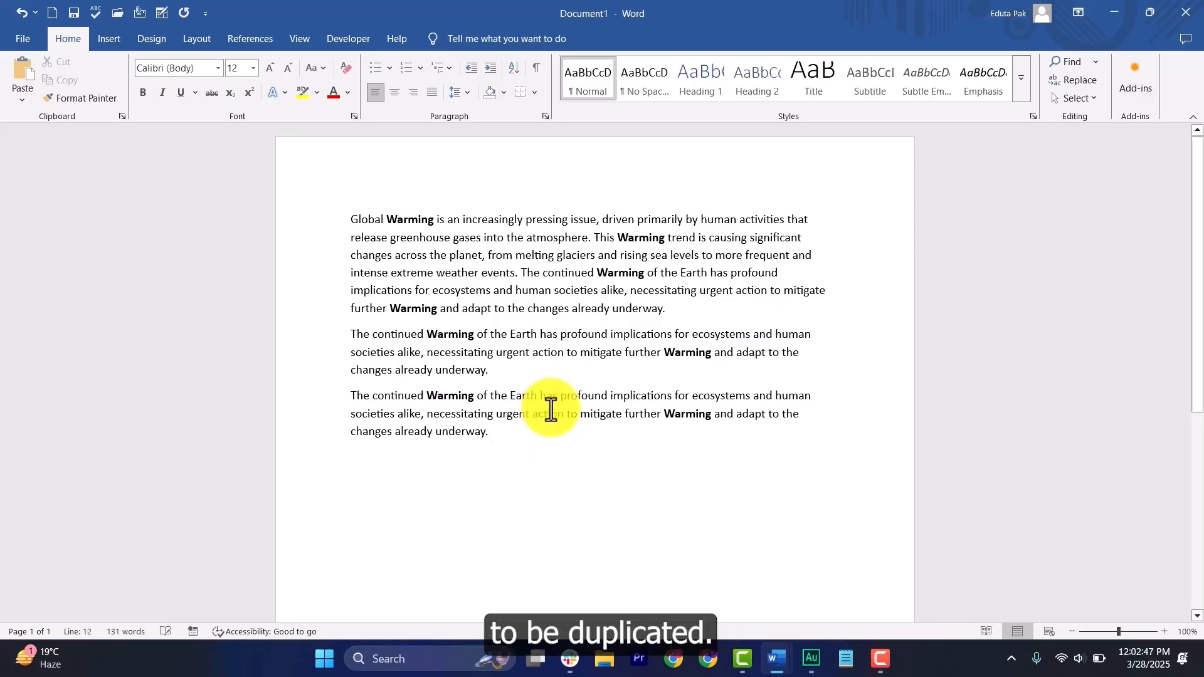
key("ctrl+v")
left_click_drag(317, 333, 442, 499)
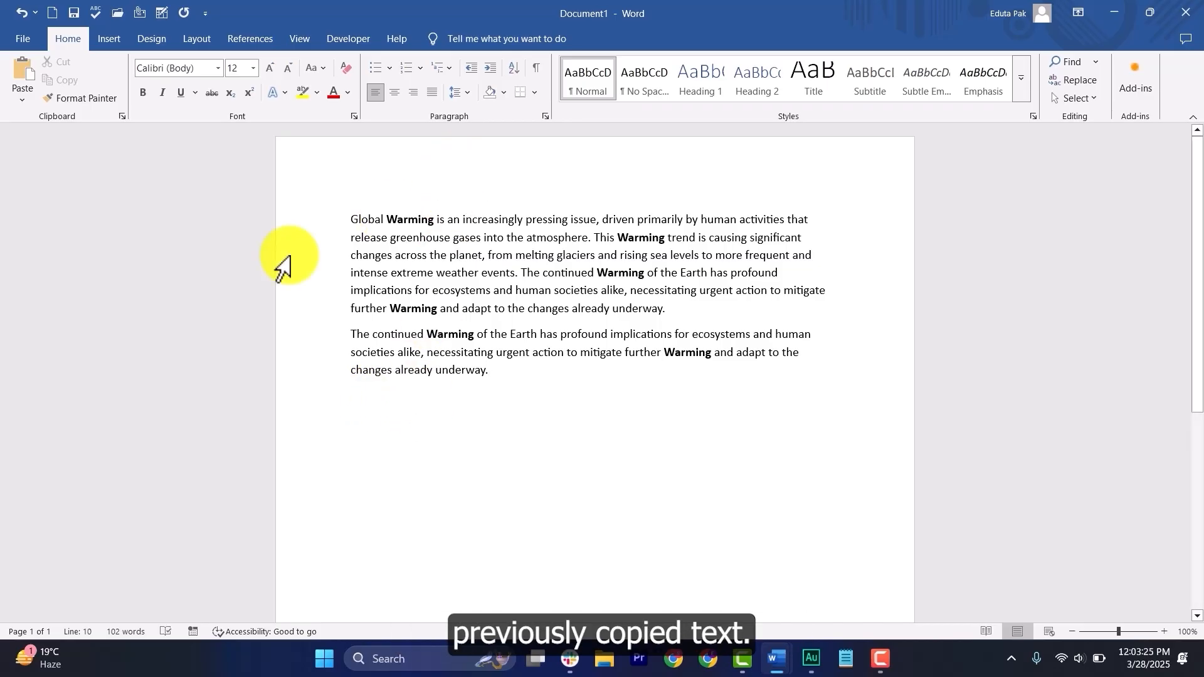
Step: Show the Clipboard history, copy the sentence beginning "Global Warming is an increasingly pressing issue" into it, and open that item's options
left_click(121, 116)
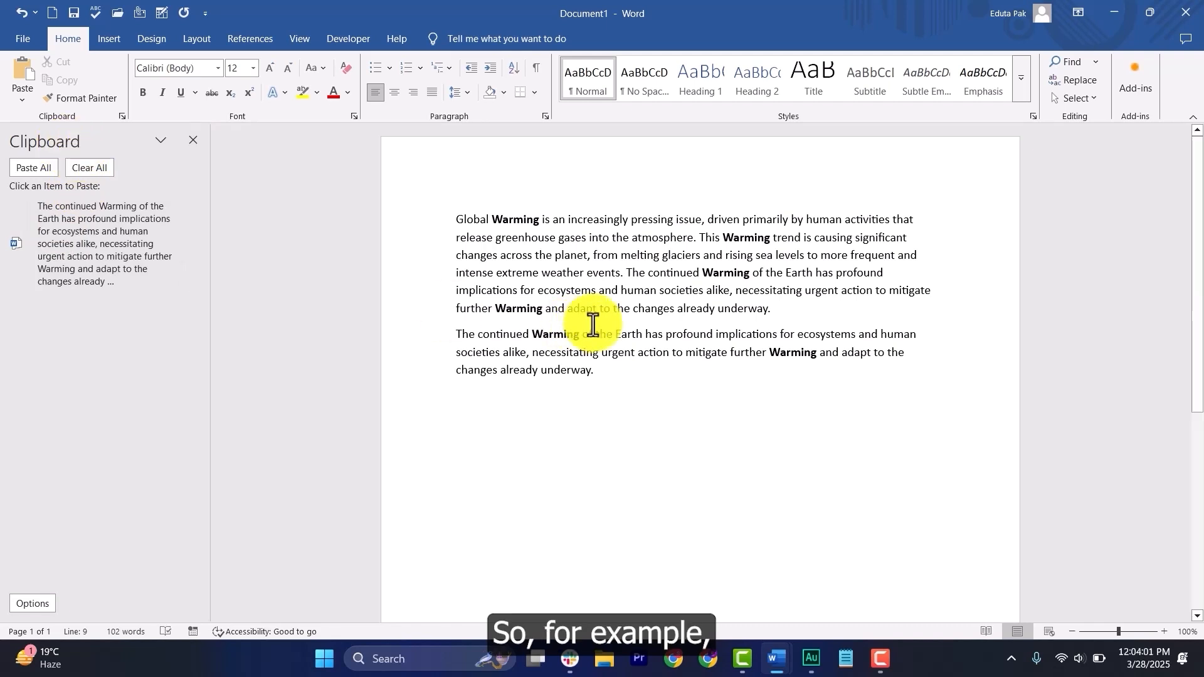
left_click(593, 324)
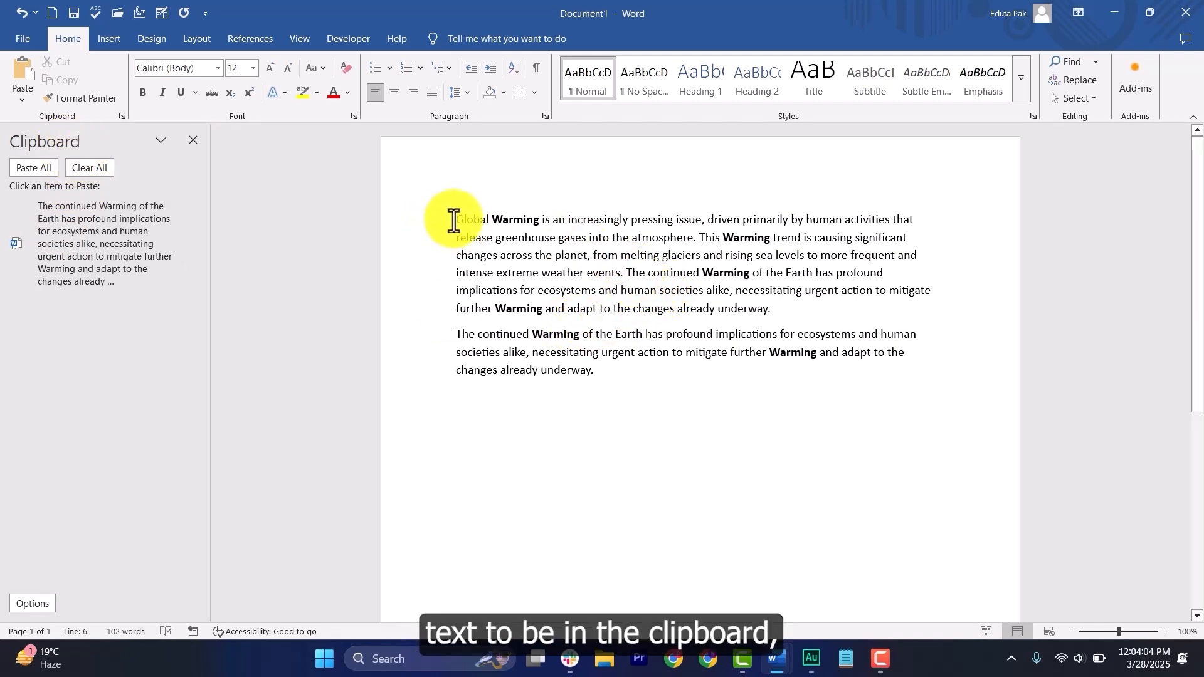
left_click_drag(457, 220, 696, 244)
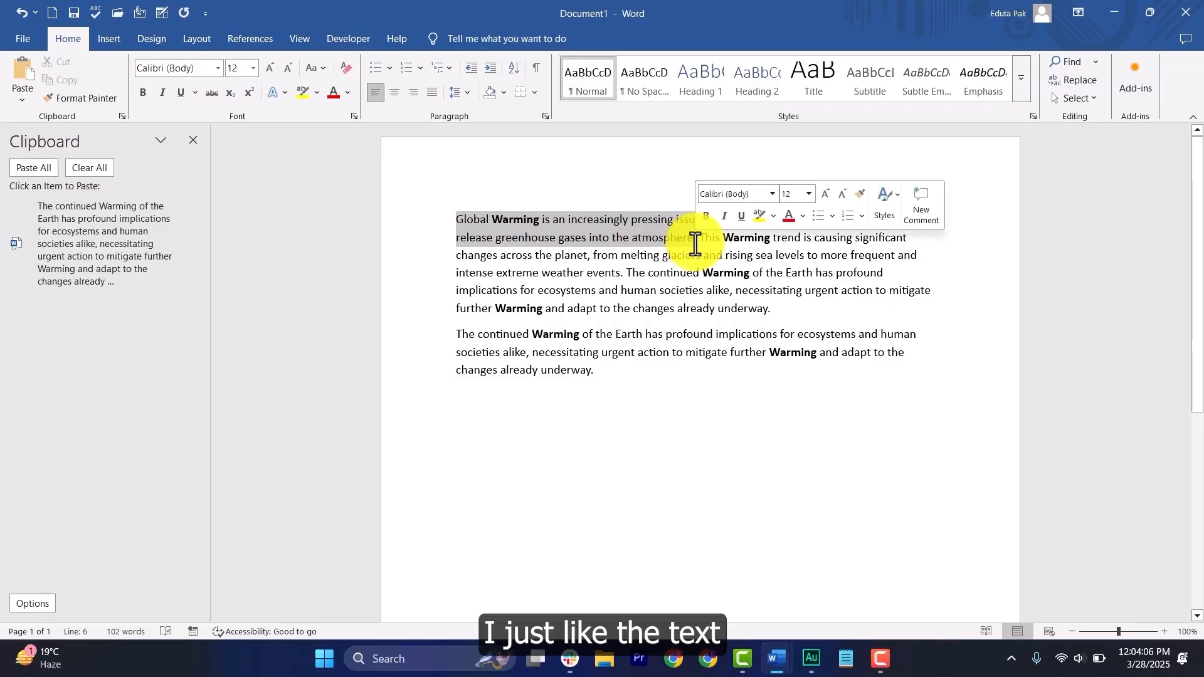
key("ctrl+c")
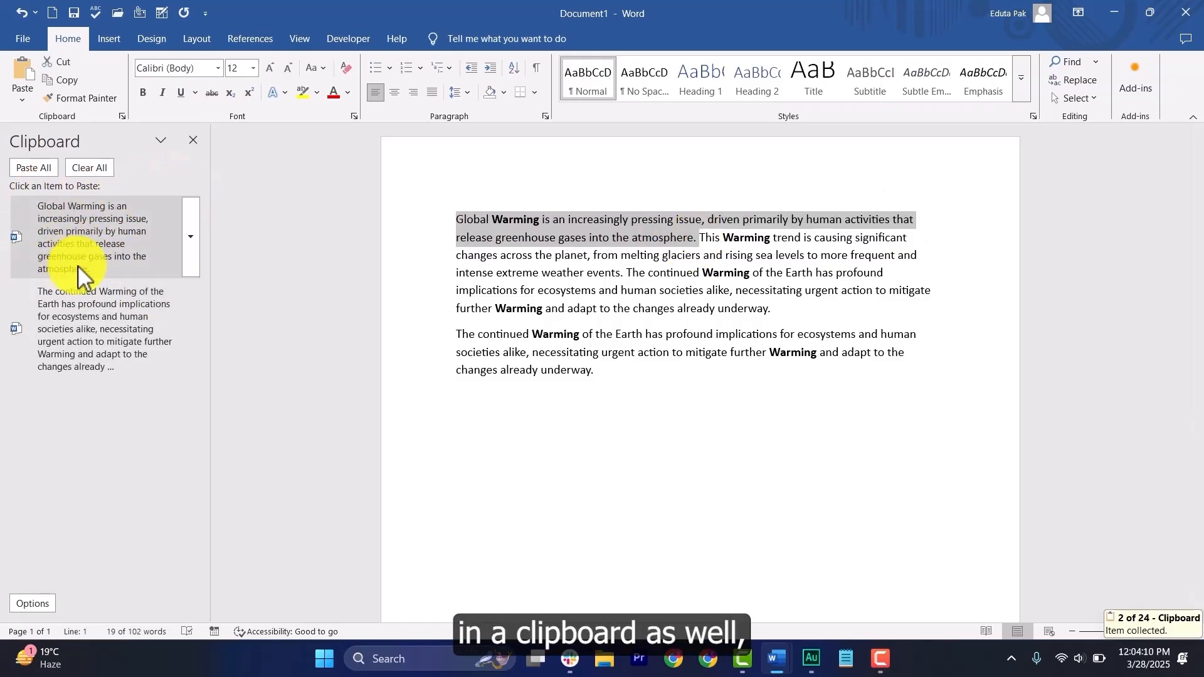
left_click(188, 238)
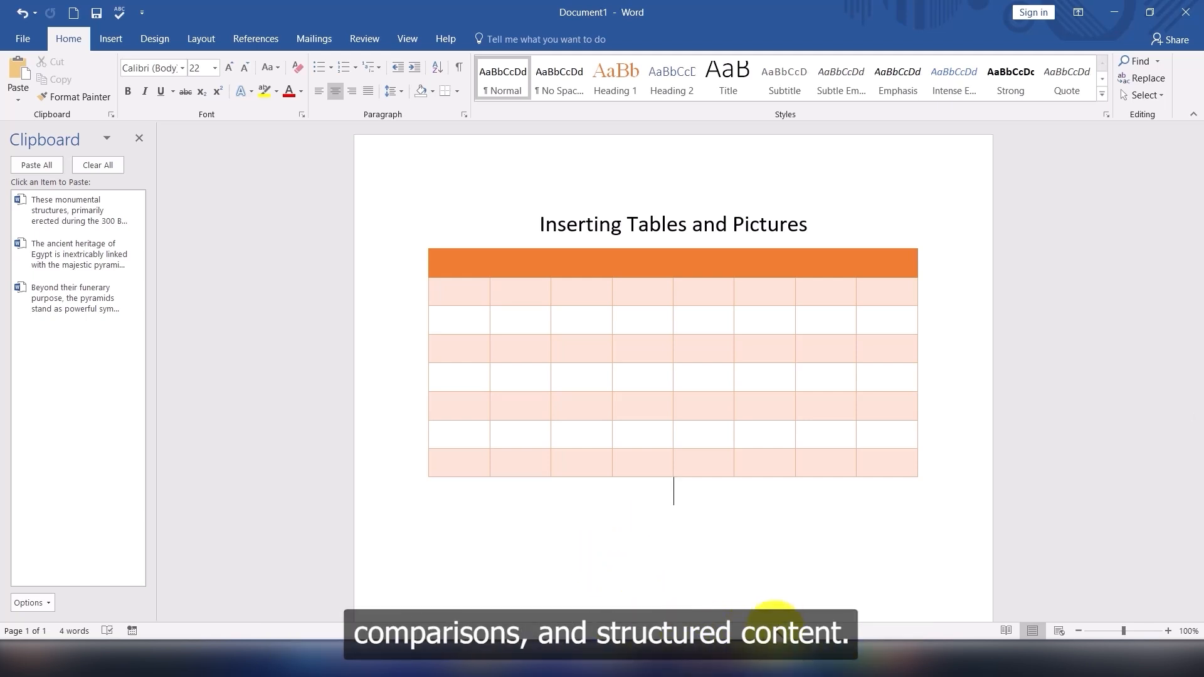
Step: Undo the orange table and insert a table of three columns and five rows below the title
key("ctrl+z")
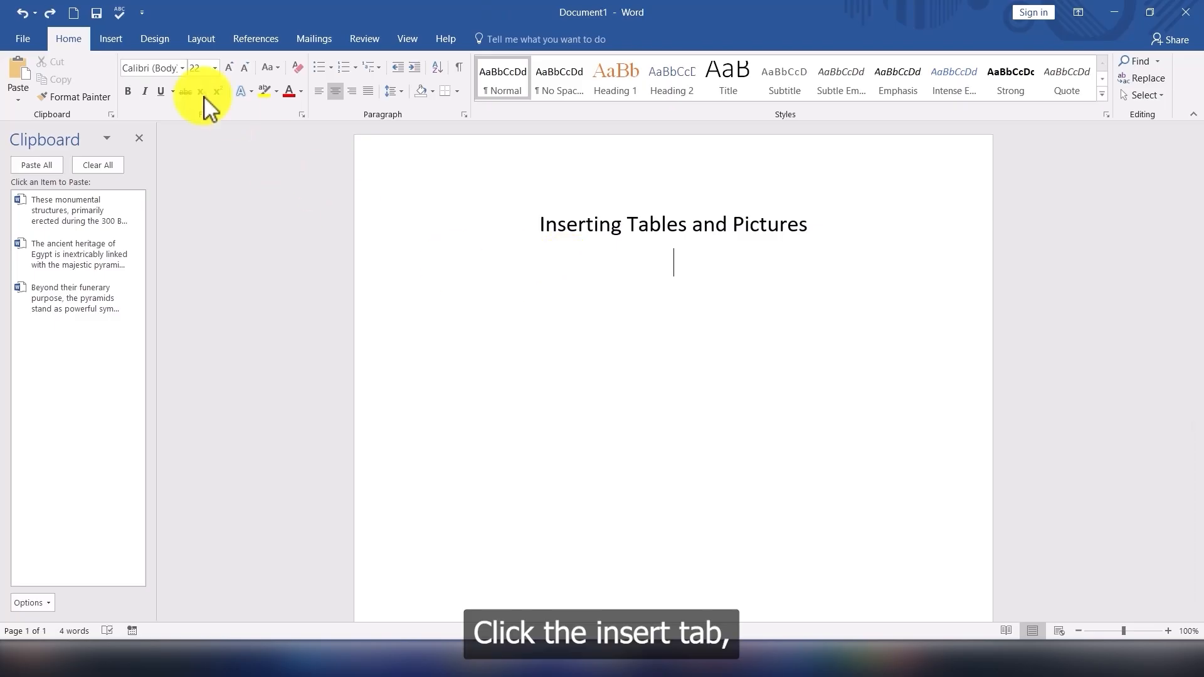
left_click(109, 36)
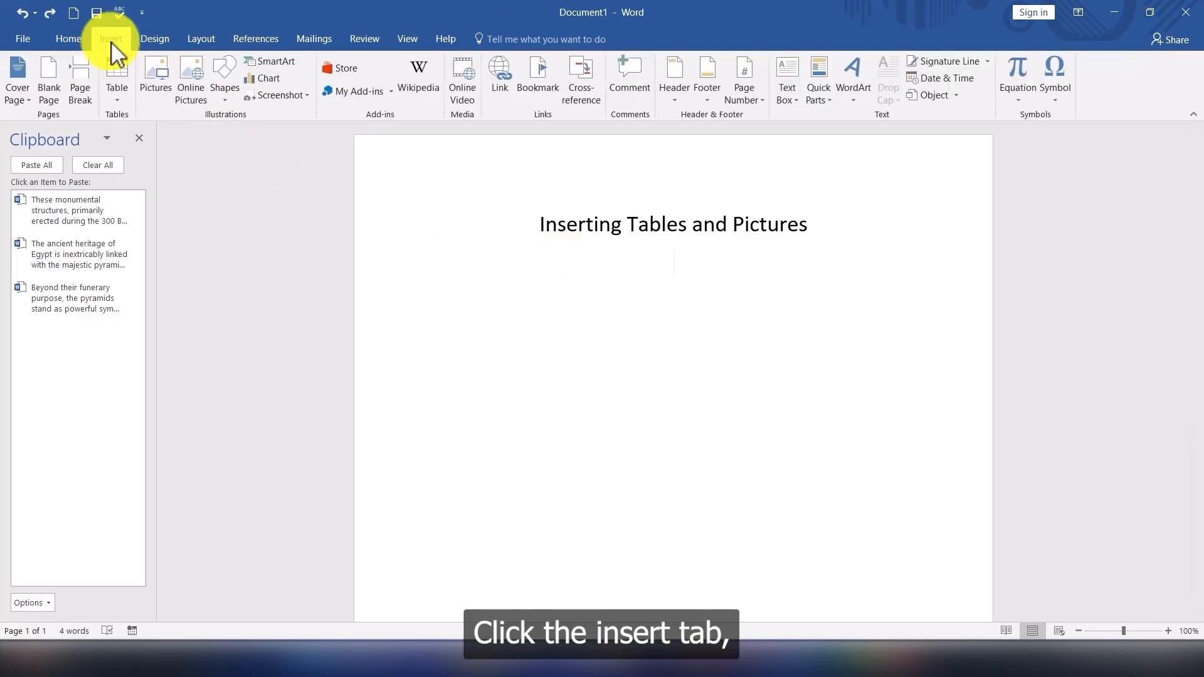
left_click(119, 106)
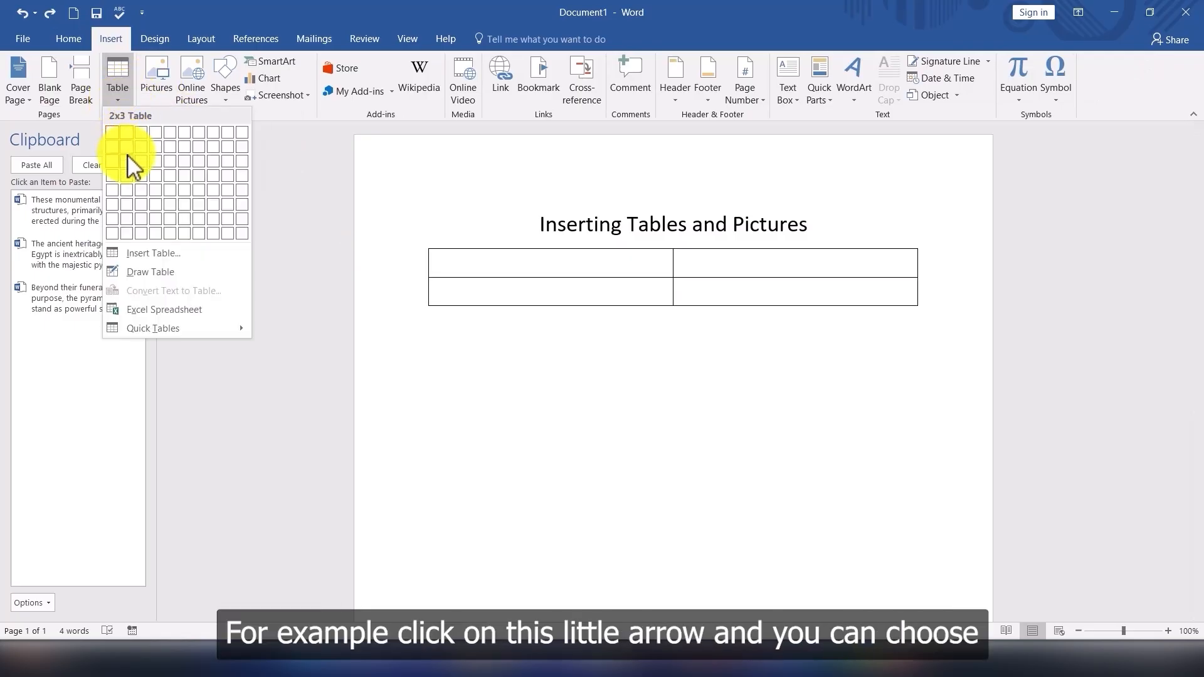
left_click(142, 190)
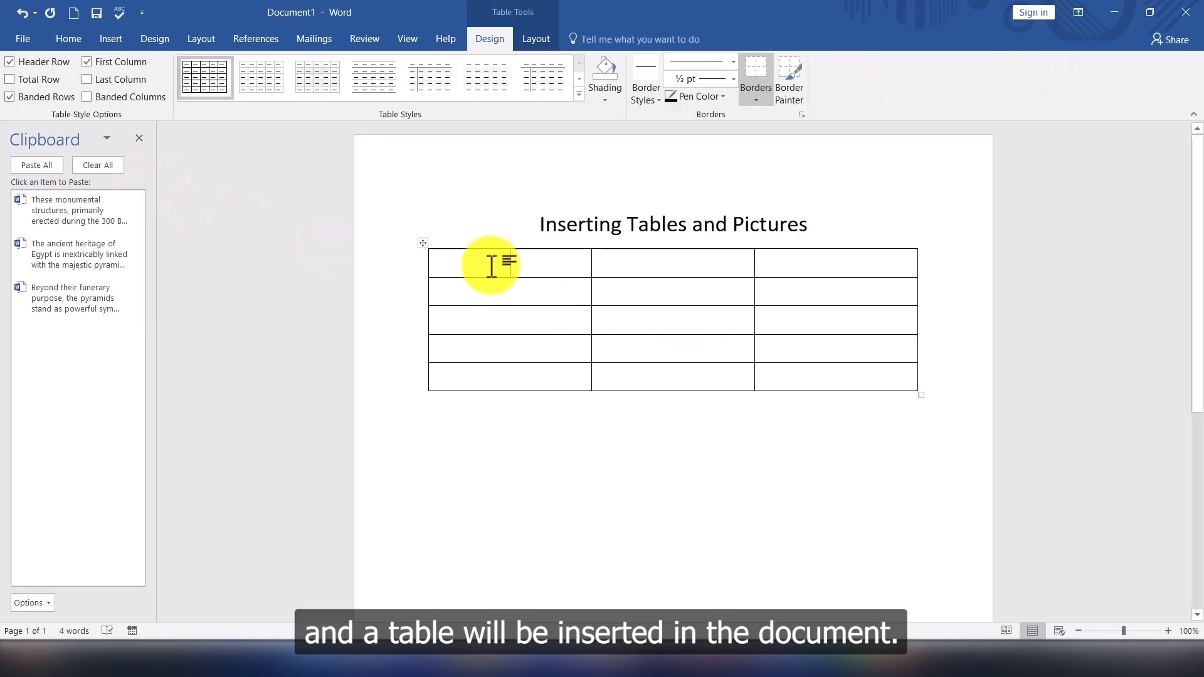
left_click(695, 434)
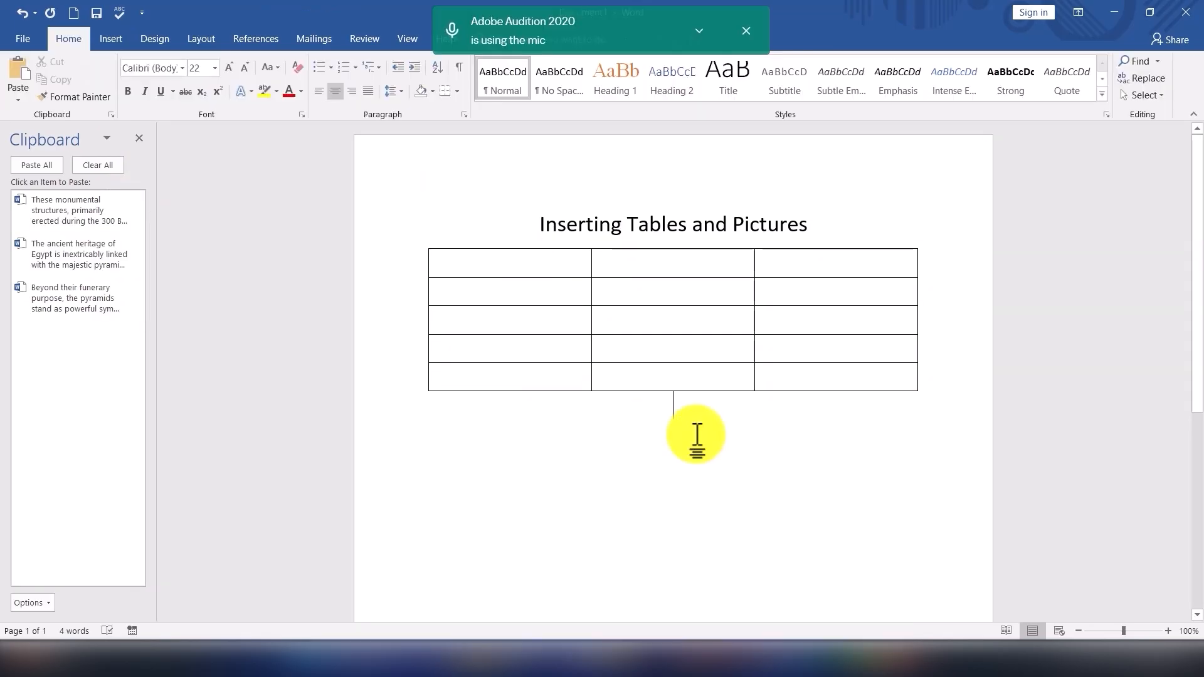
Step: Undo the three-column table and insert one with 6 columns and 8 rows by specifying the table size
key("ctrl+z")
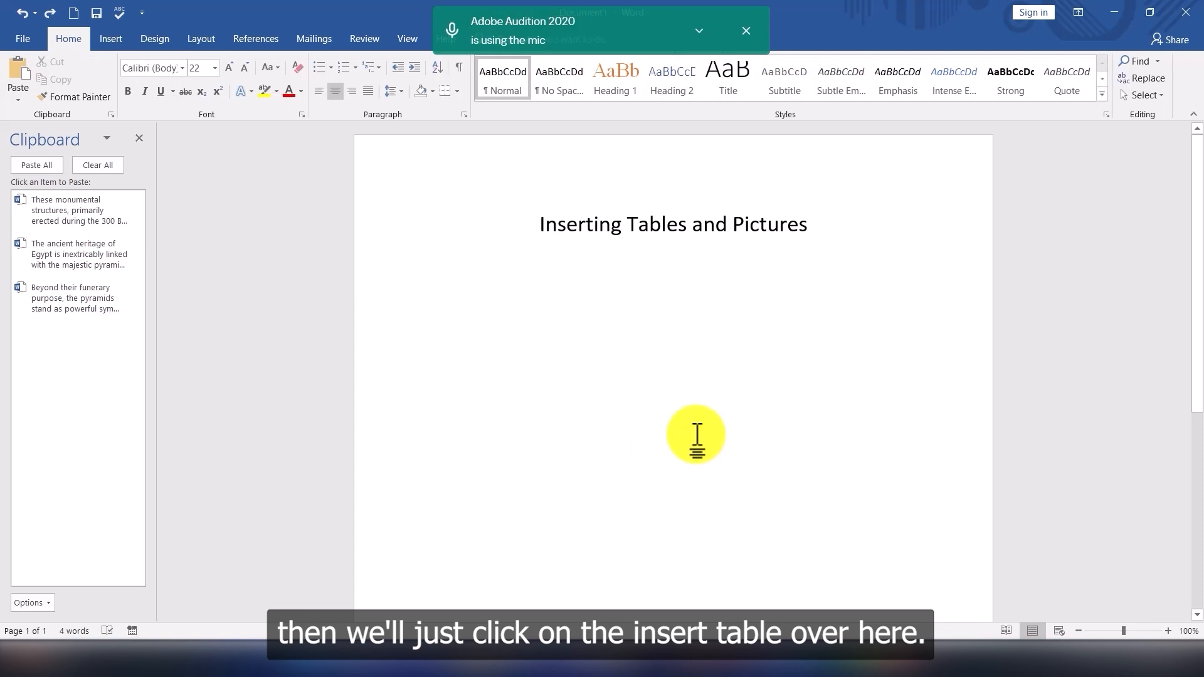
left_click(108, 43)
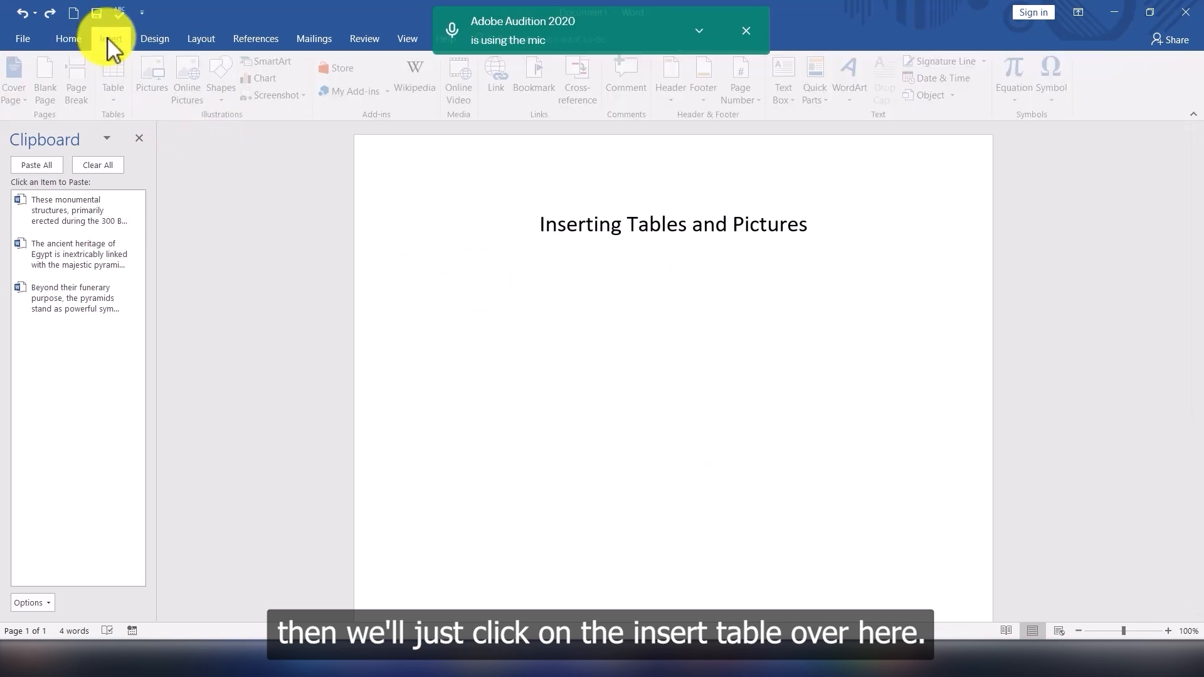
left_click(119, 95)
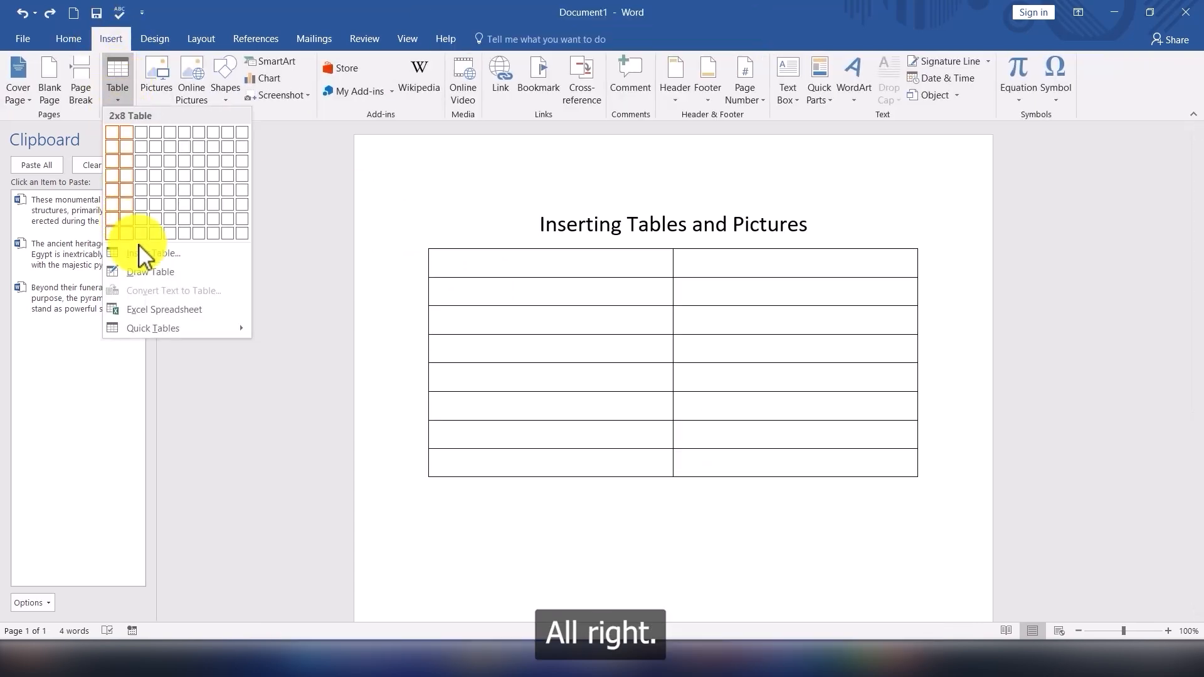
left_click(154, 256)
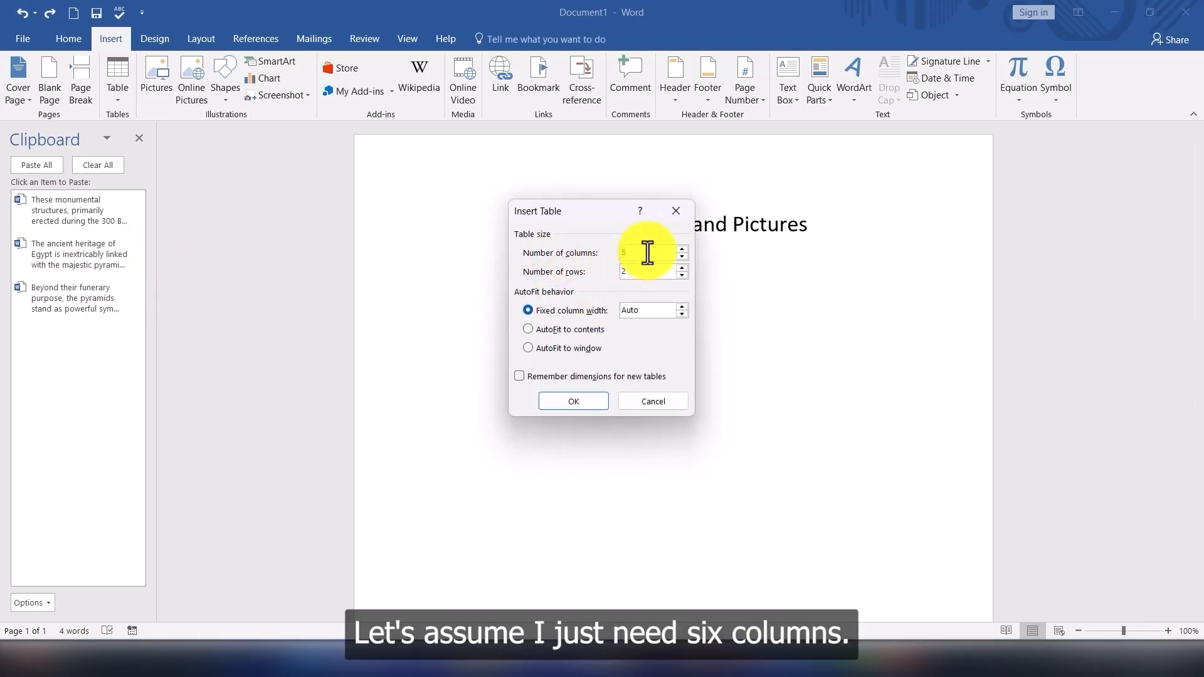
left_click(662, 273)
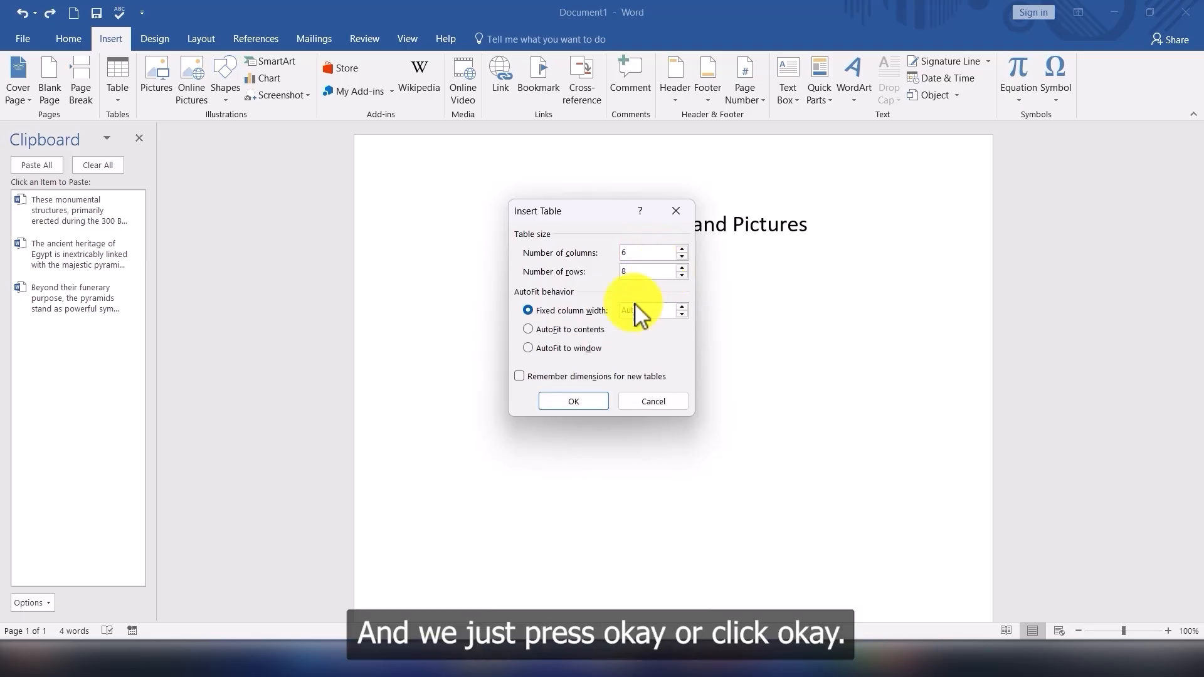
left_click(596, 402)
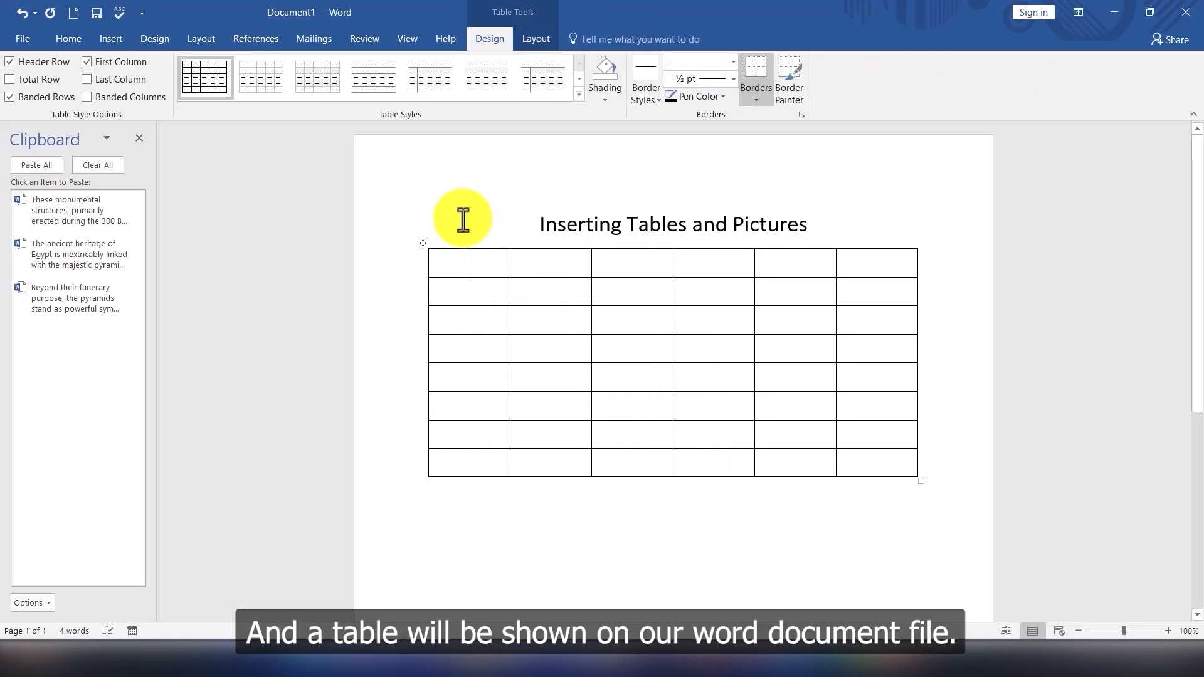
left_click(607, 531)
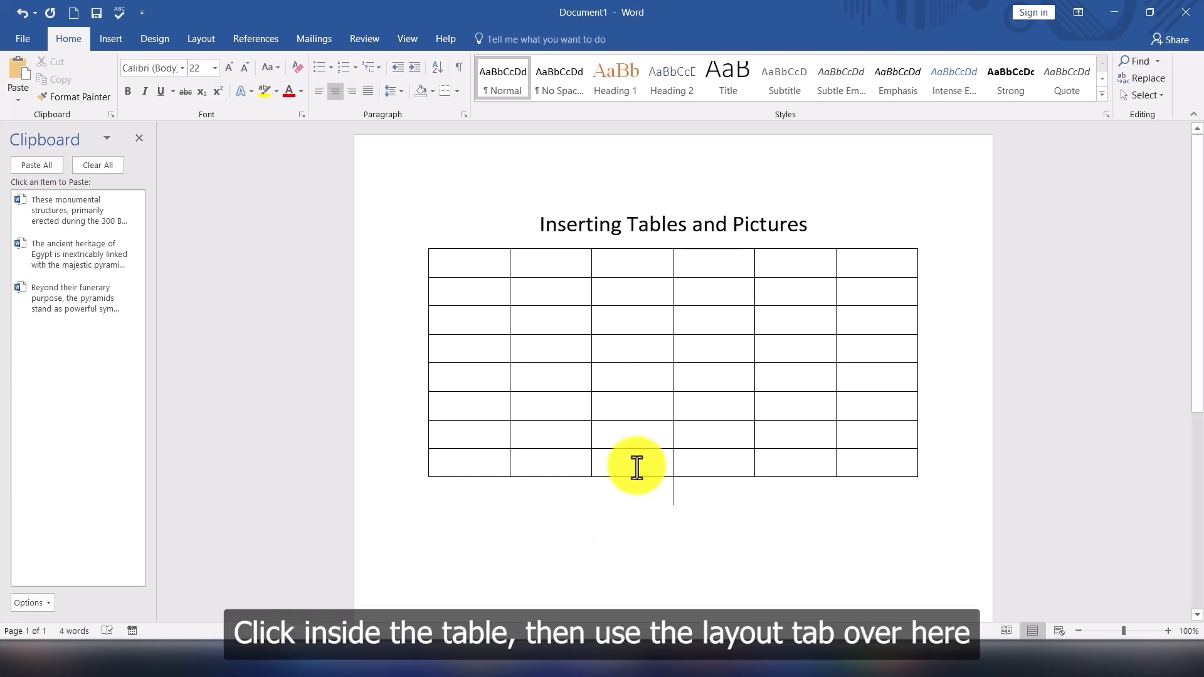
Step: Examine the table layout options for deleting cells, columns, rows or the entire table
left_click(737, 357)
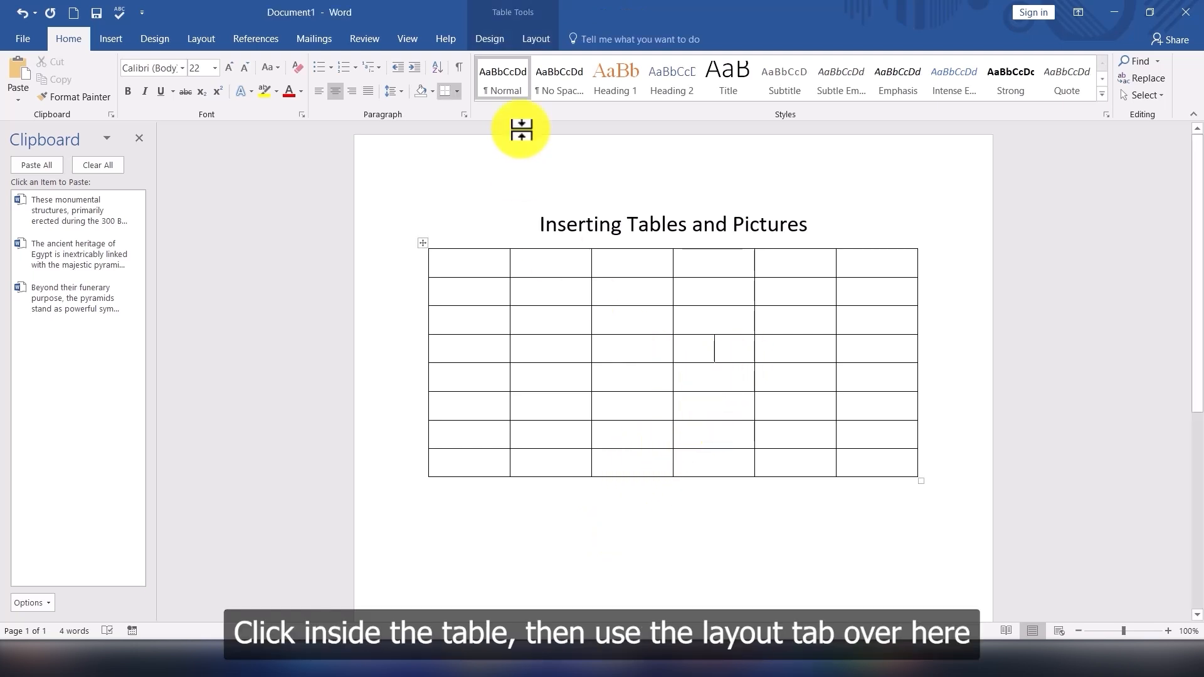
left_click(536, 43)
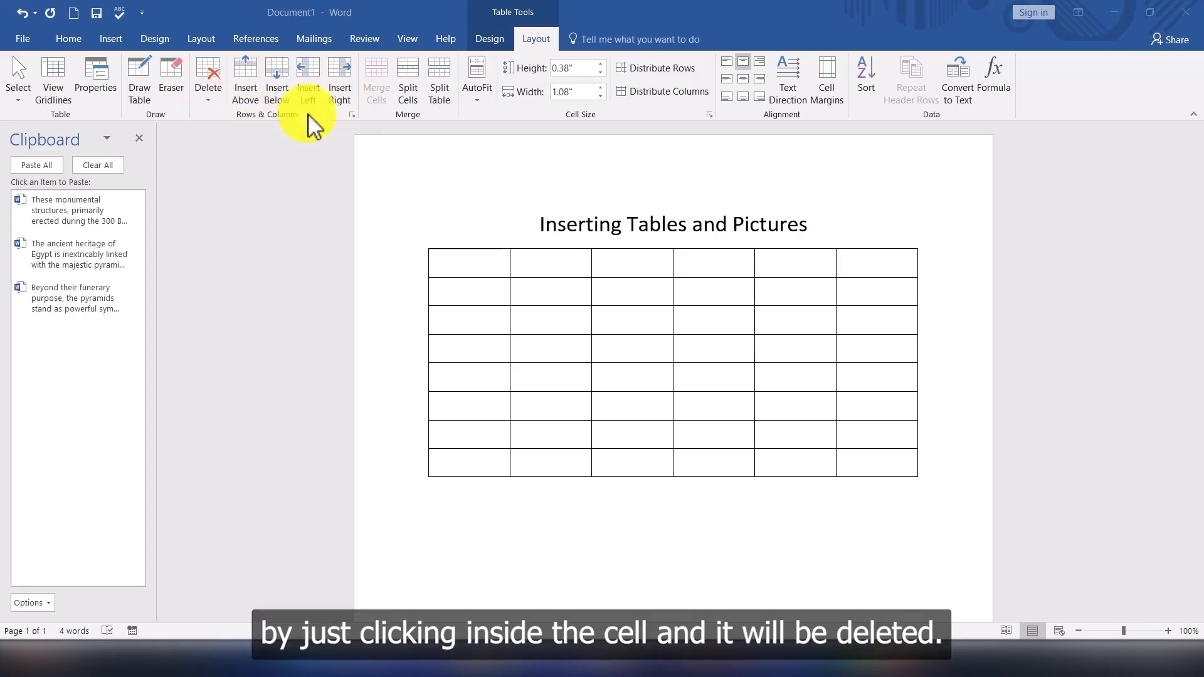
left_click(630, 350)
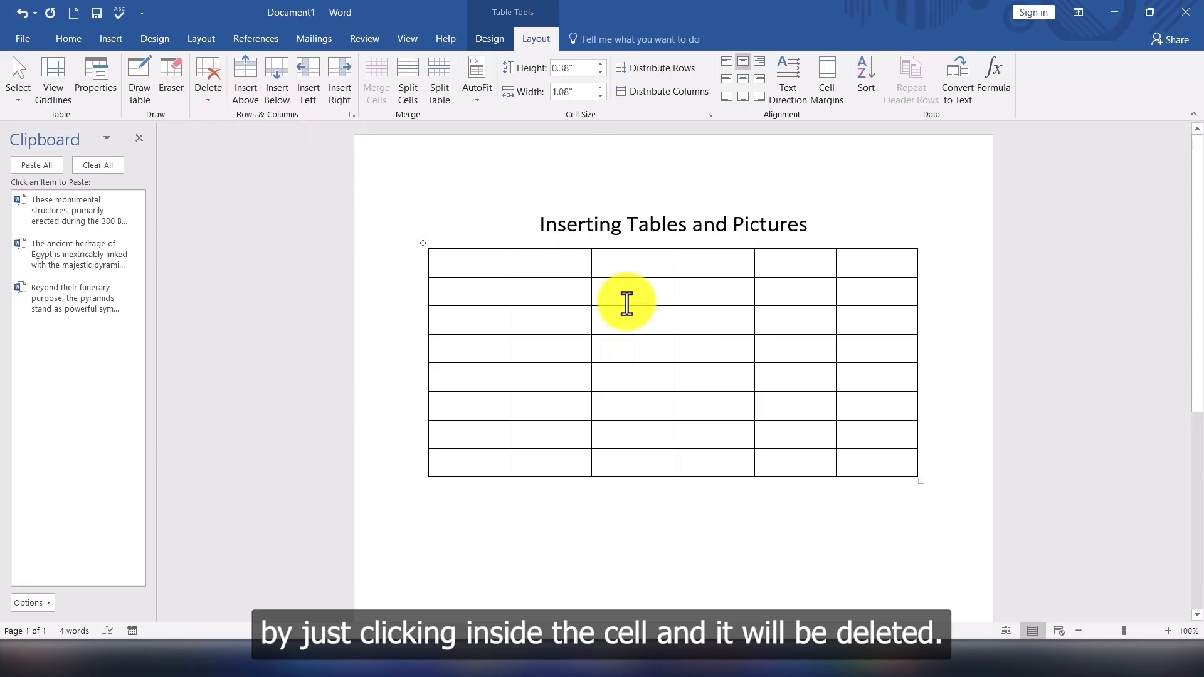
left_click(208, 85)
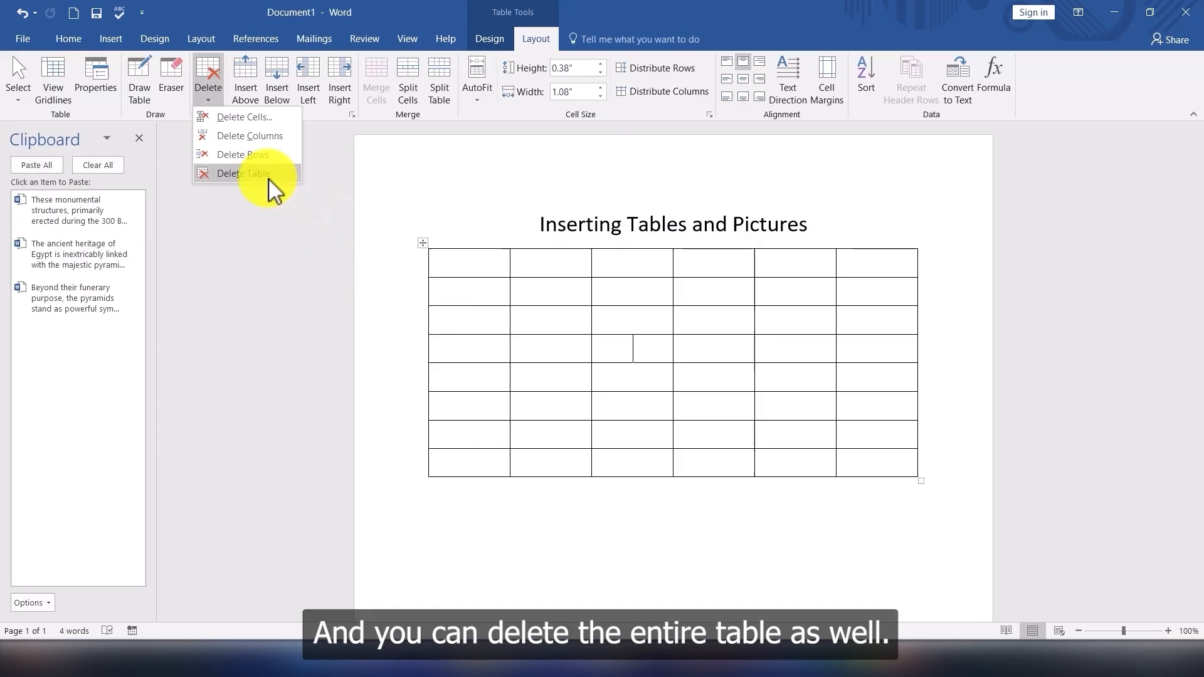
left_click(640, 355)
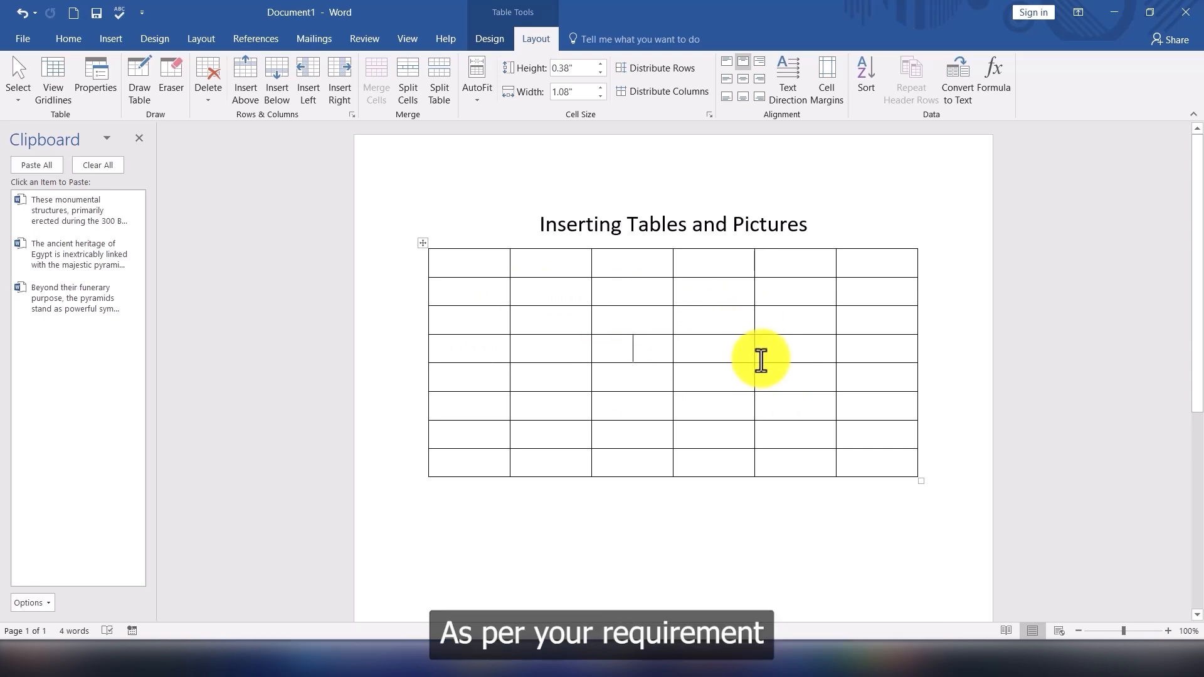
Step: Insert a new row below the table's fourth row
left_click(719, 347)
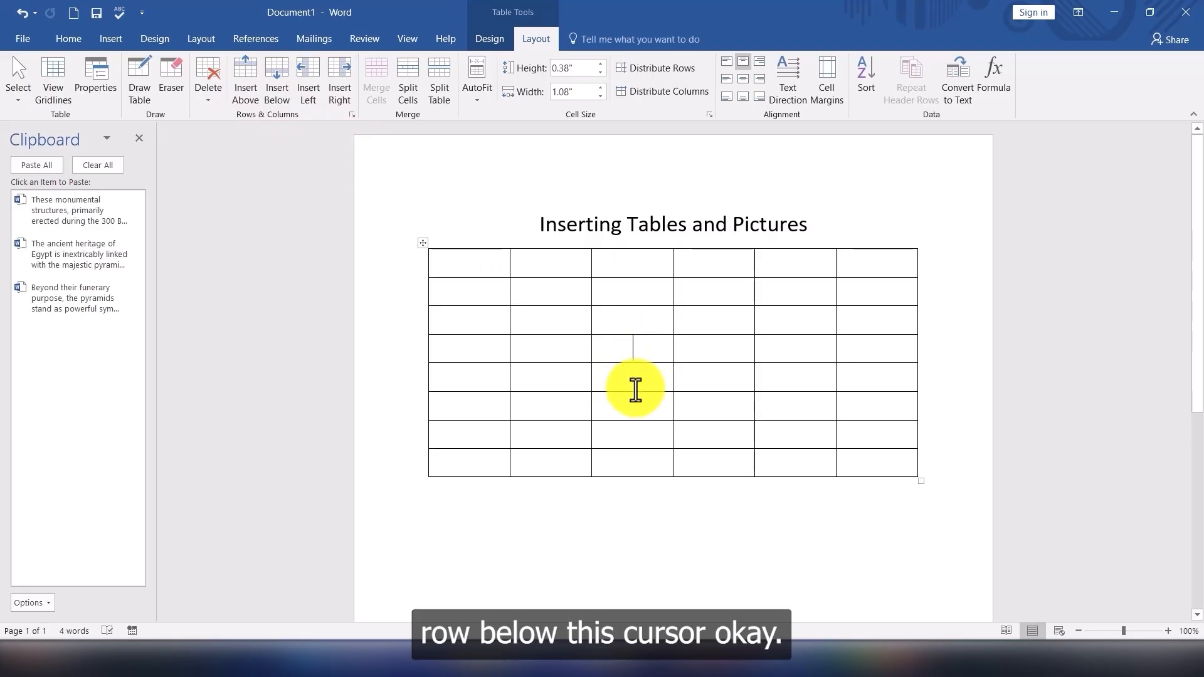
left_click(276, 79)
left_click(633, 383)
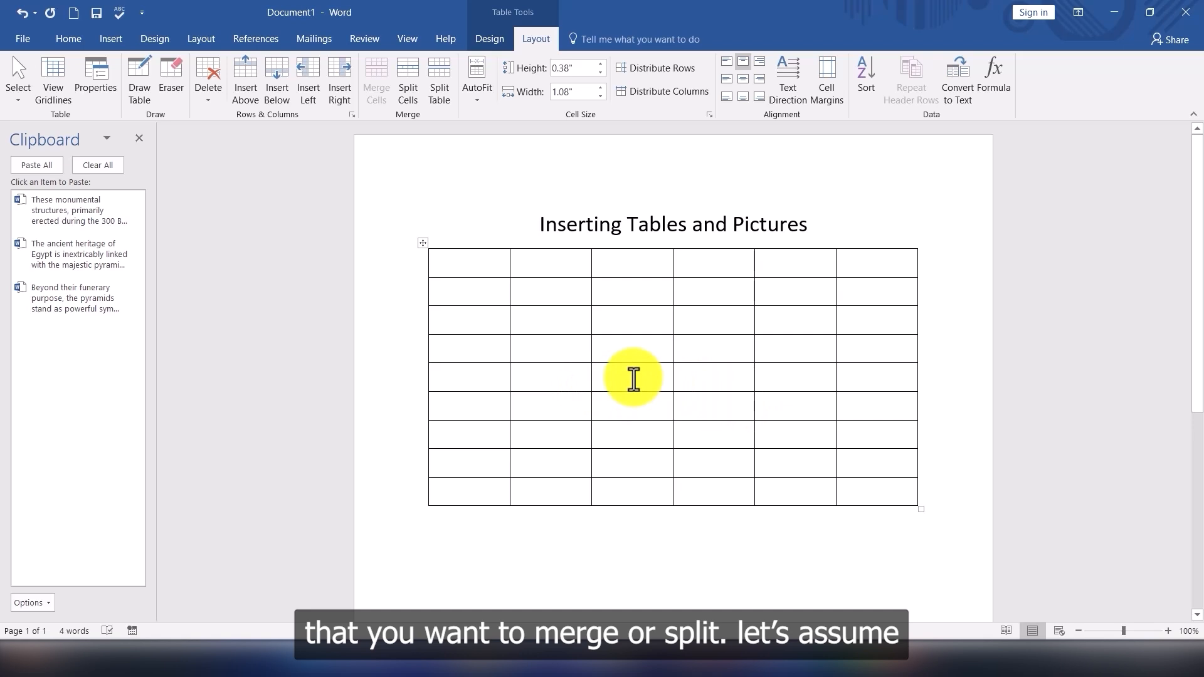
Step: Merge all six cells of the table's fifth row into a single cell
left_click_drag(478, 378, 849, 376)
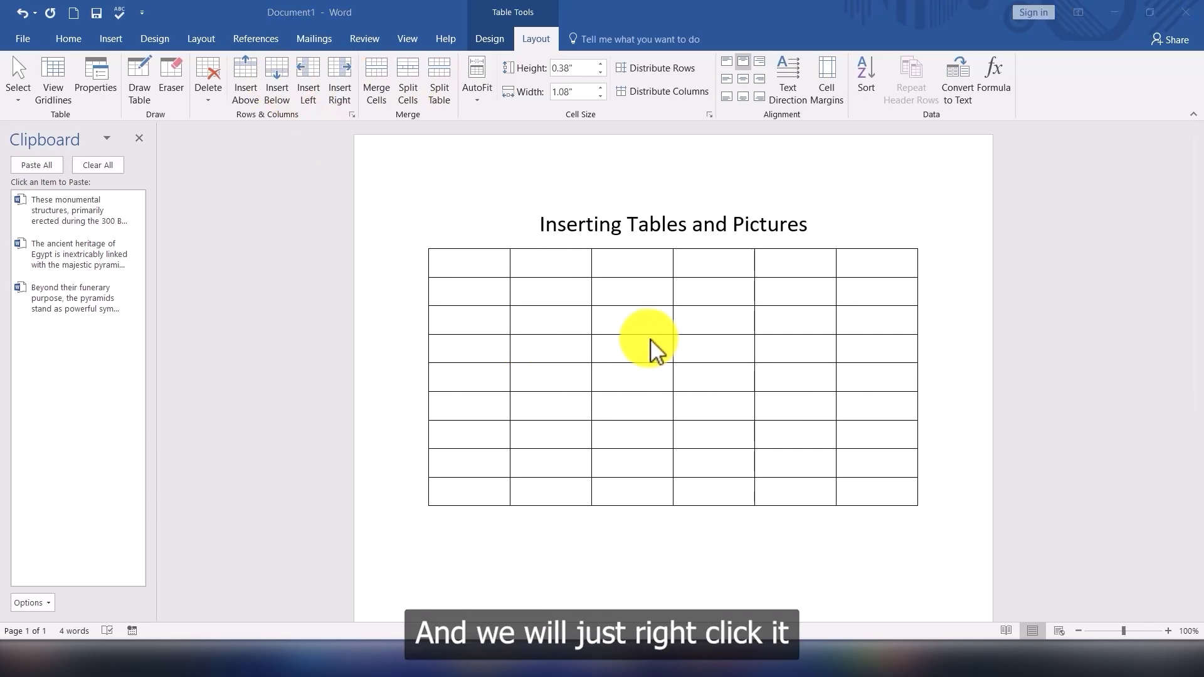
left_click(451, 382)
left_click_drag(451, 376, 878, 377)
right_click(690, 376)
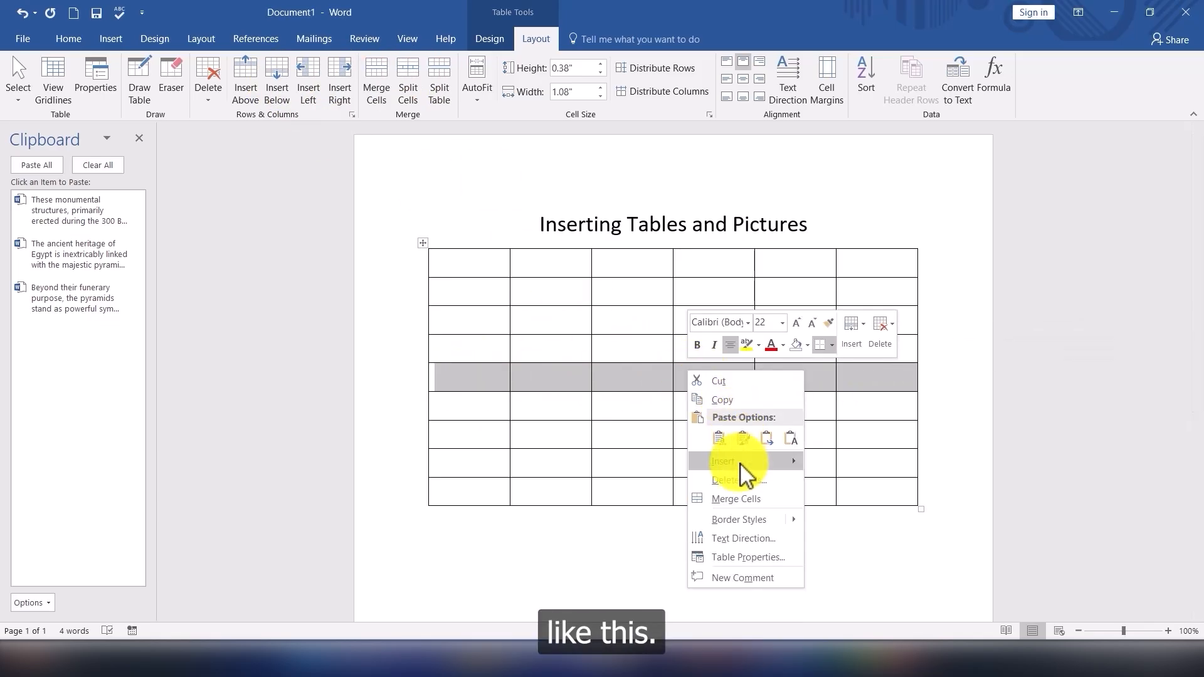
left_click(753, 500)
left_click(530, 414)
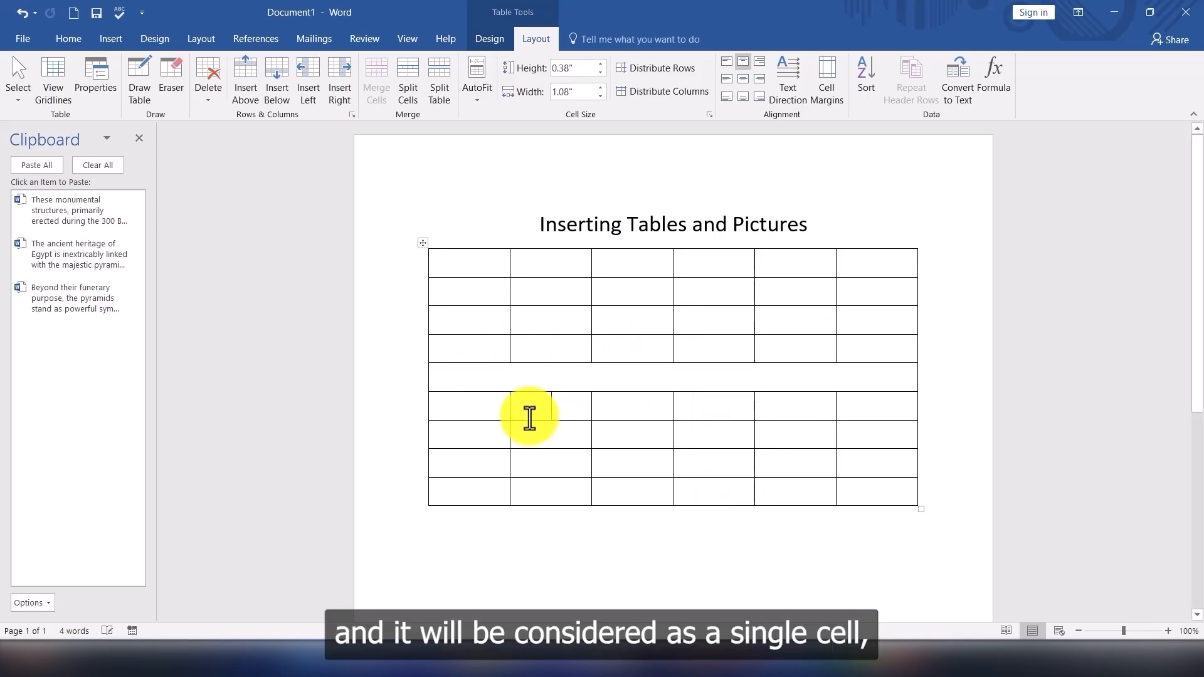
Step: Split the merged cell in the fifth row into 3 columns and 1 row
left_click(476, 381)
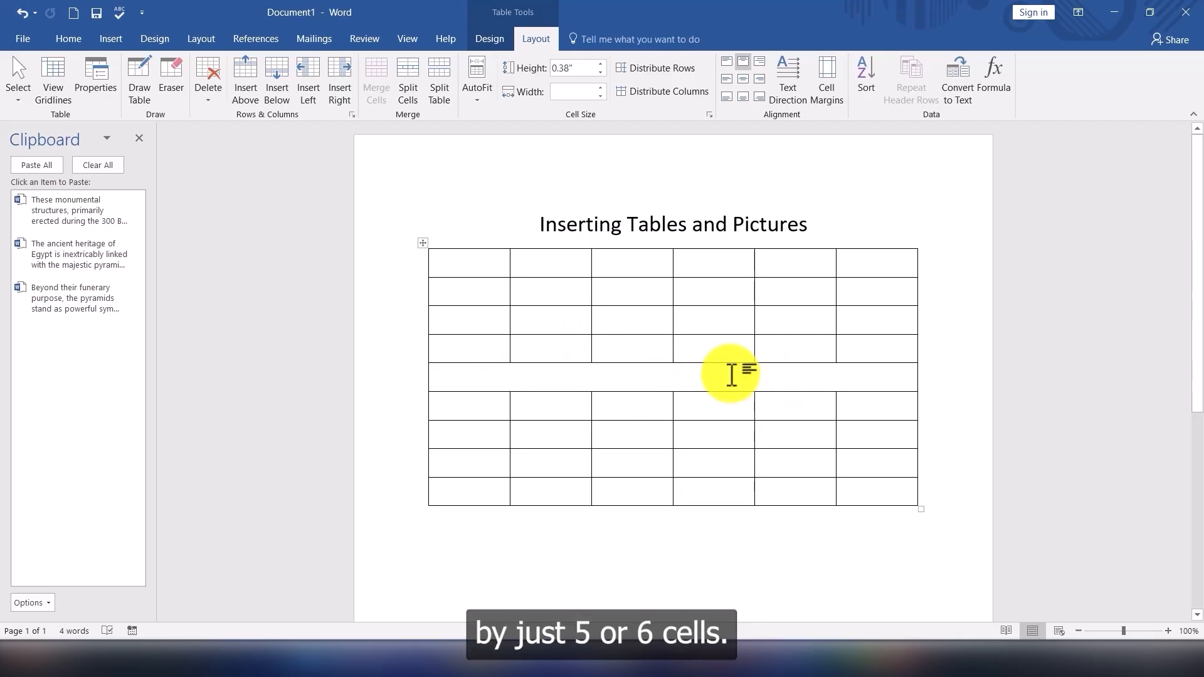
right_click(658, 376)
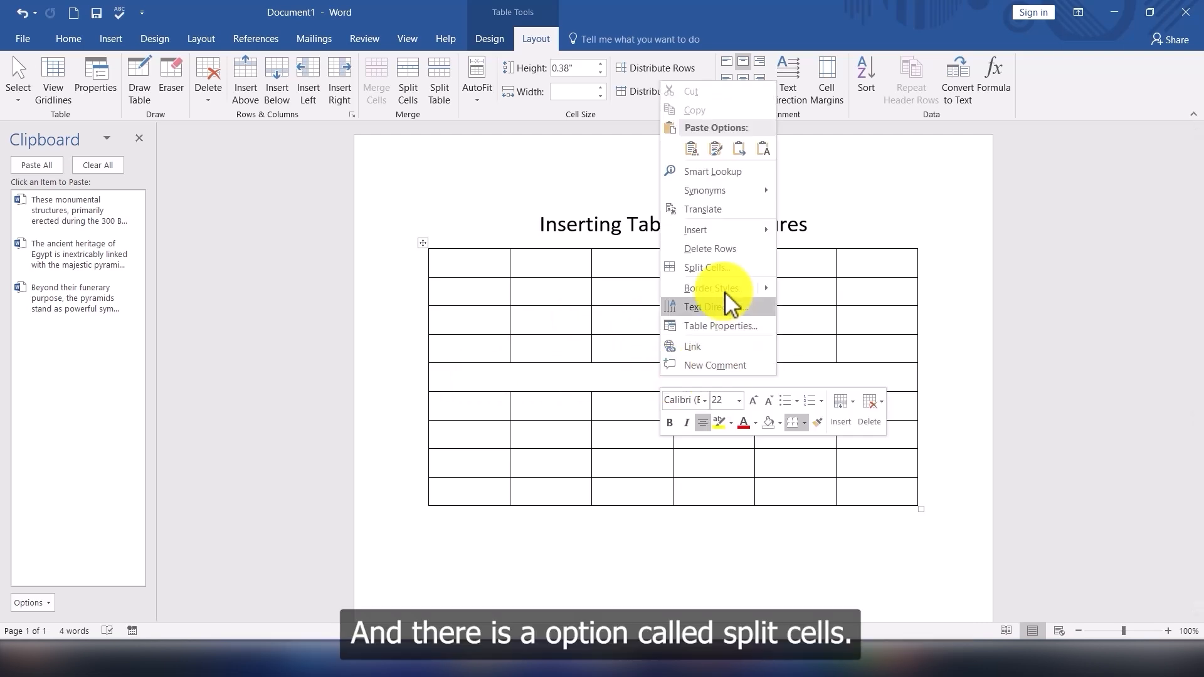
left_click(707, 268)
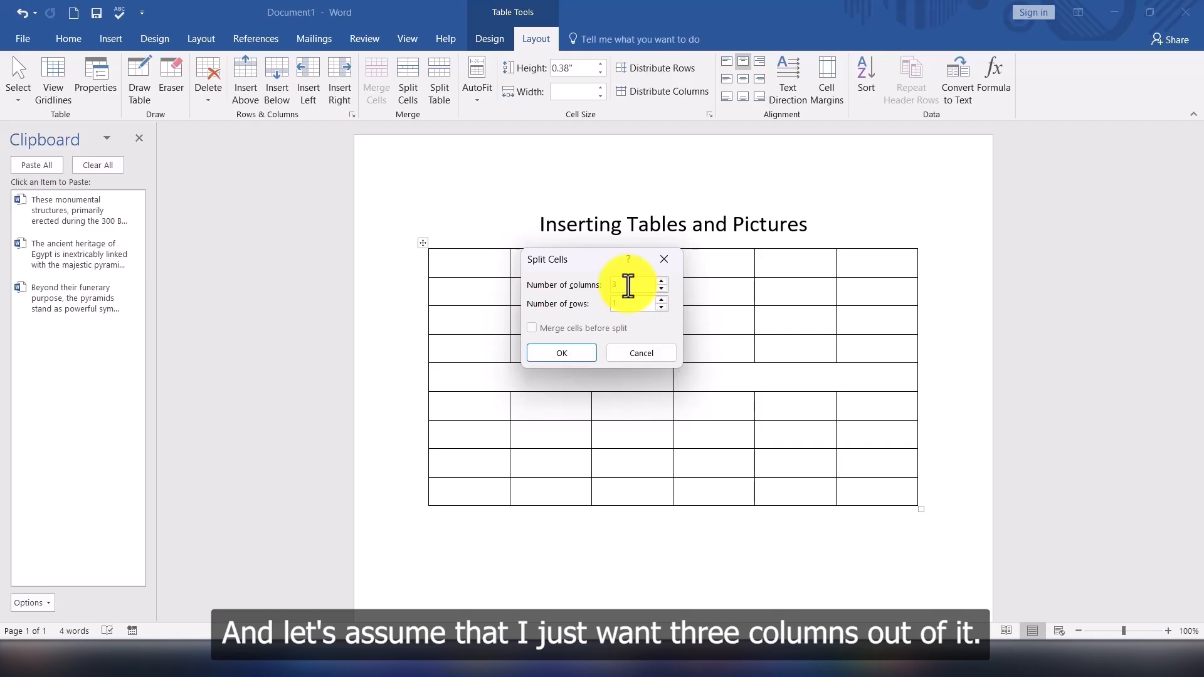
left_click(582, 349)
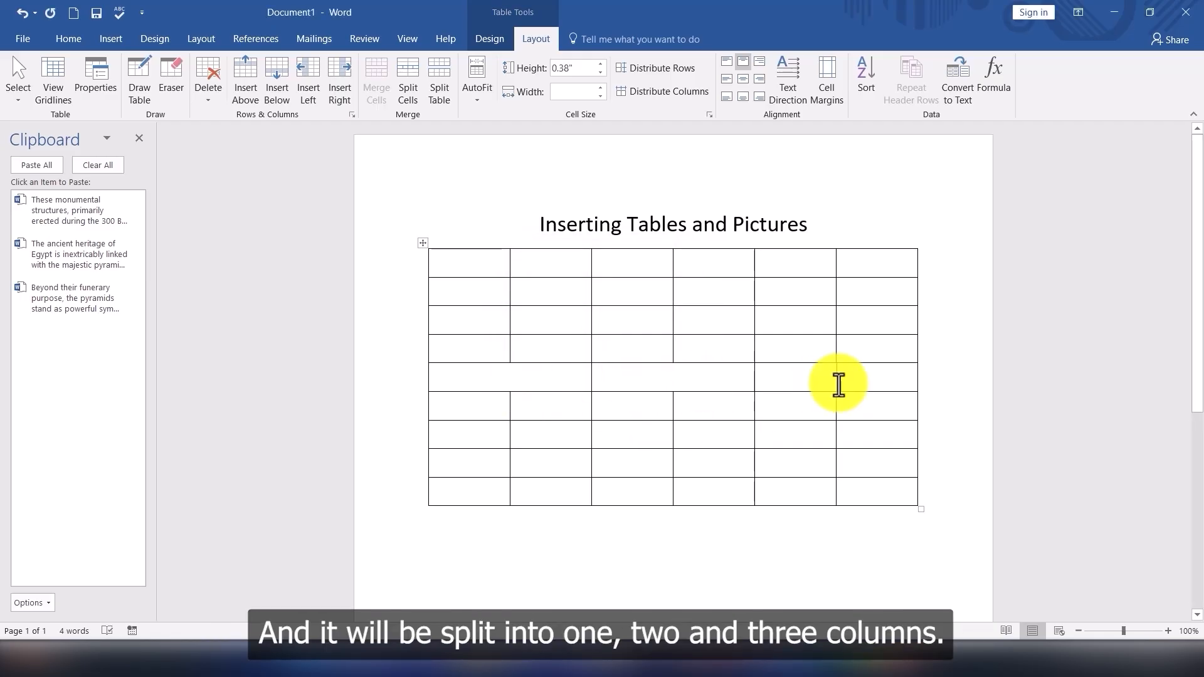
Step: Apply the grid table style with a solid blue header row and light blue banded rows to the table
left_click(619, 475)
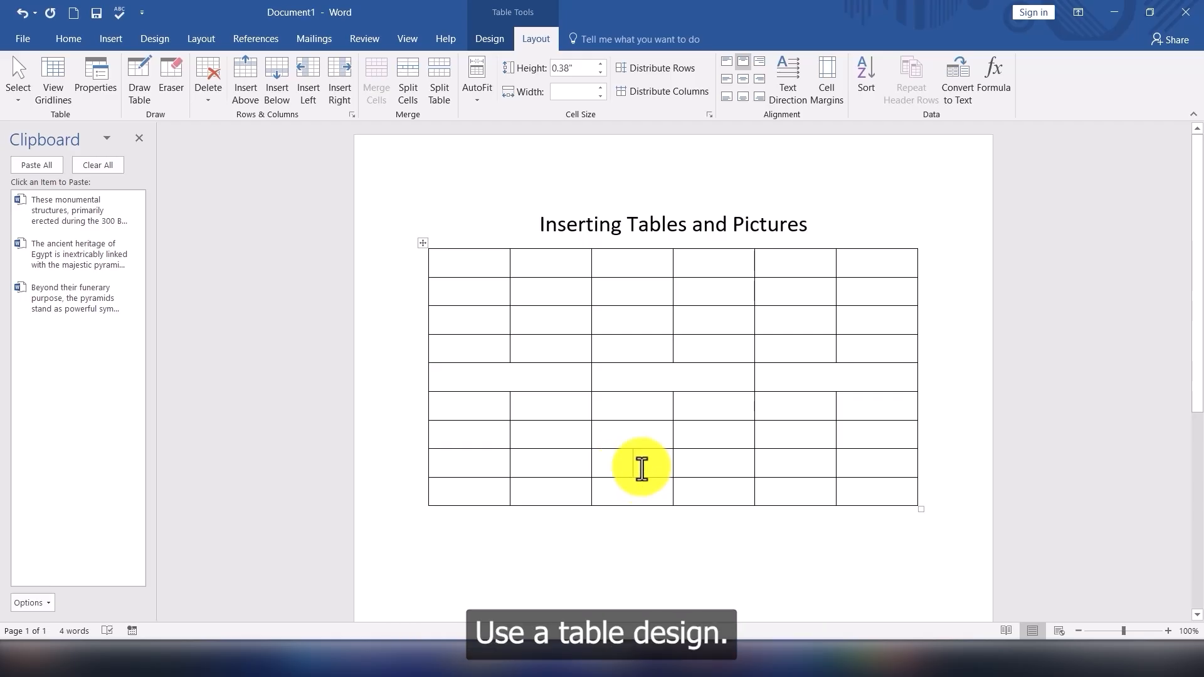
left_click(657, 355)
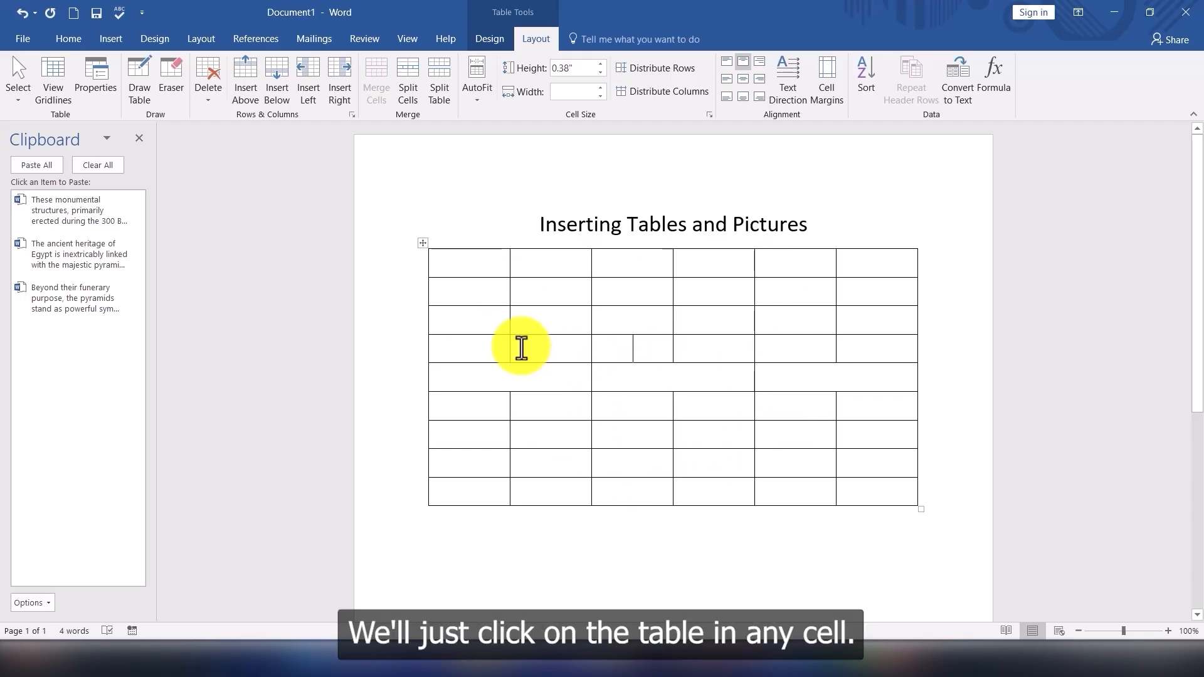
left_click(494, 38)
left_click(583, 97)
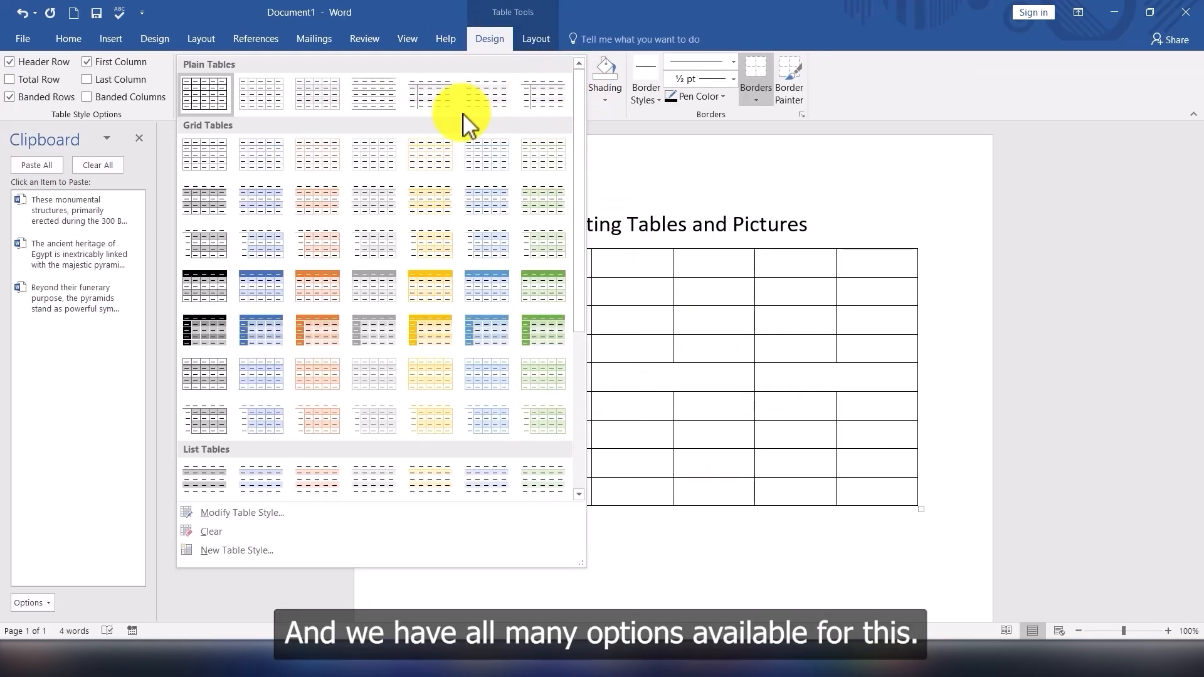
key("Escape")
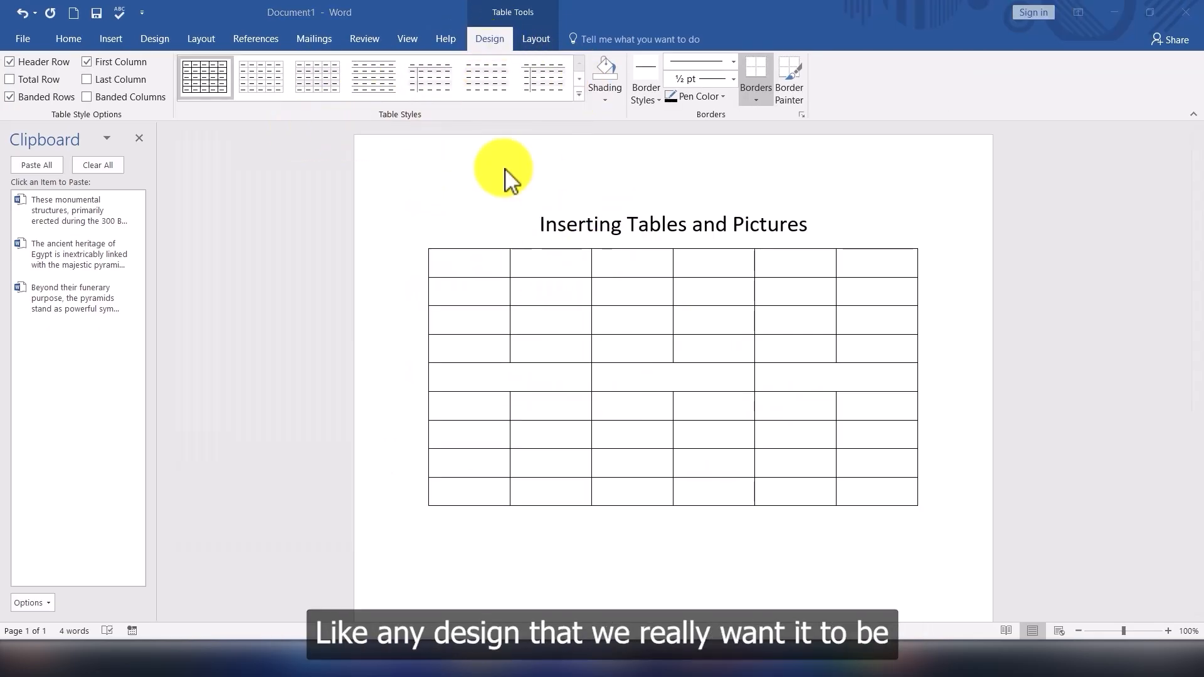
left_click(578, 96)
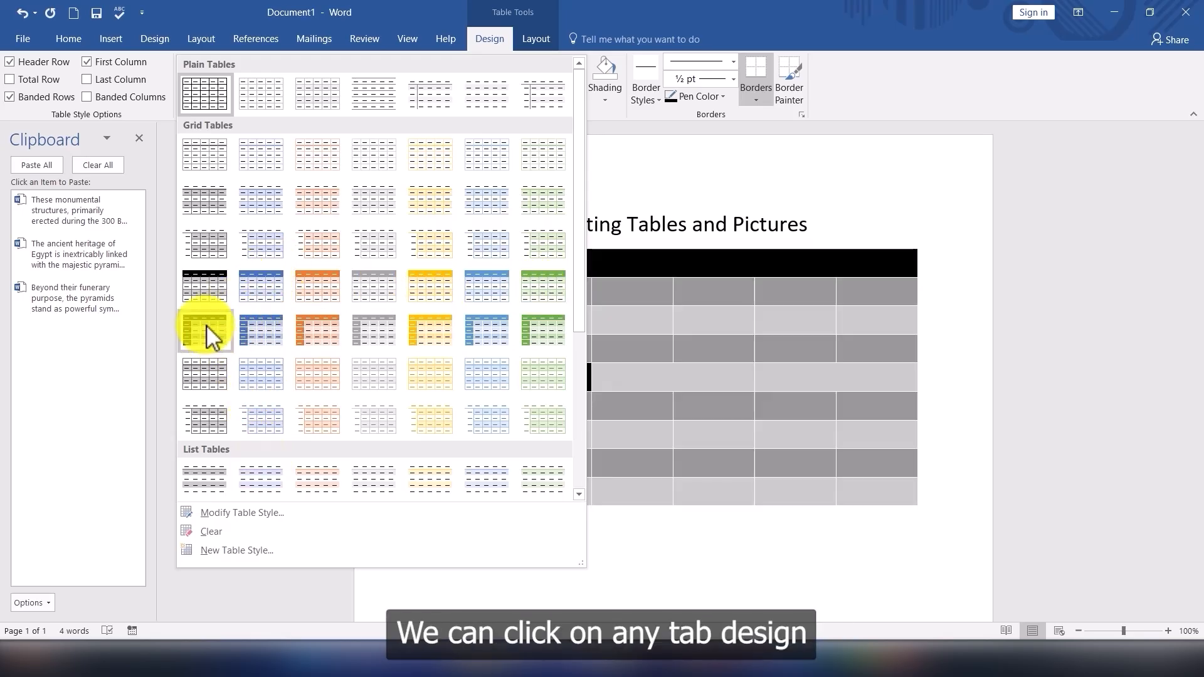
left_click(269, 296)
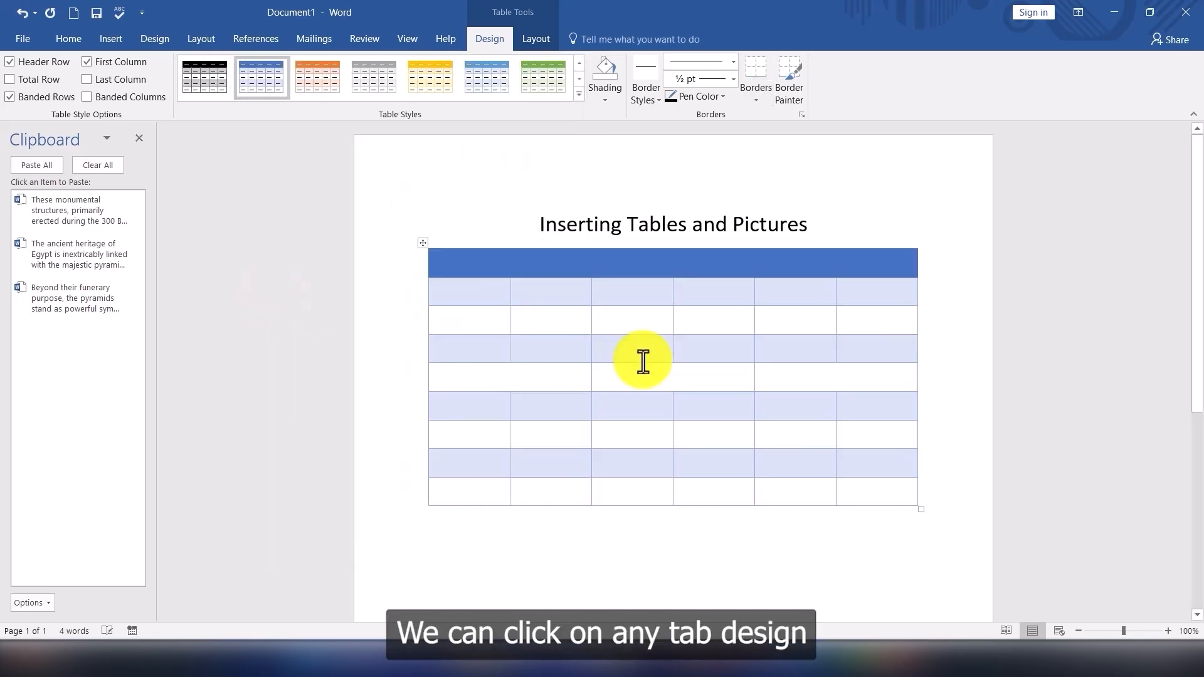
left_click(763, 541)
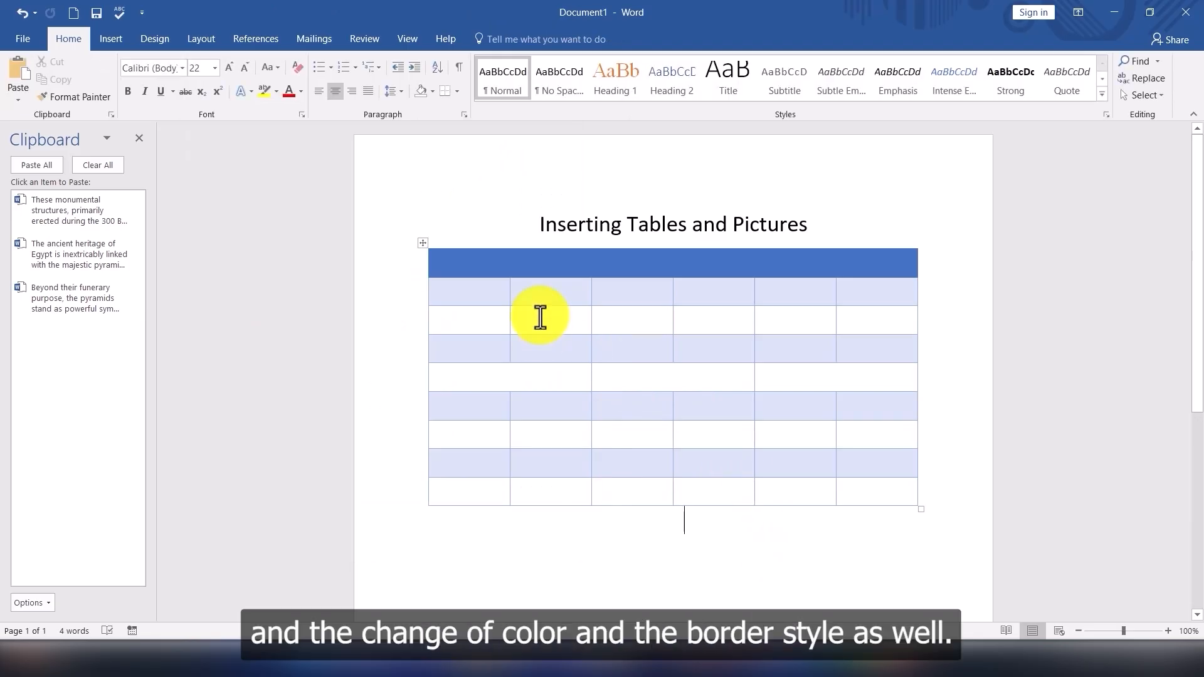
left_click(584, 269)
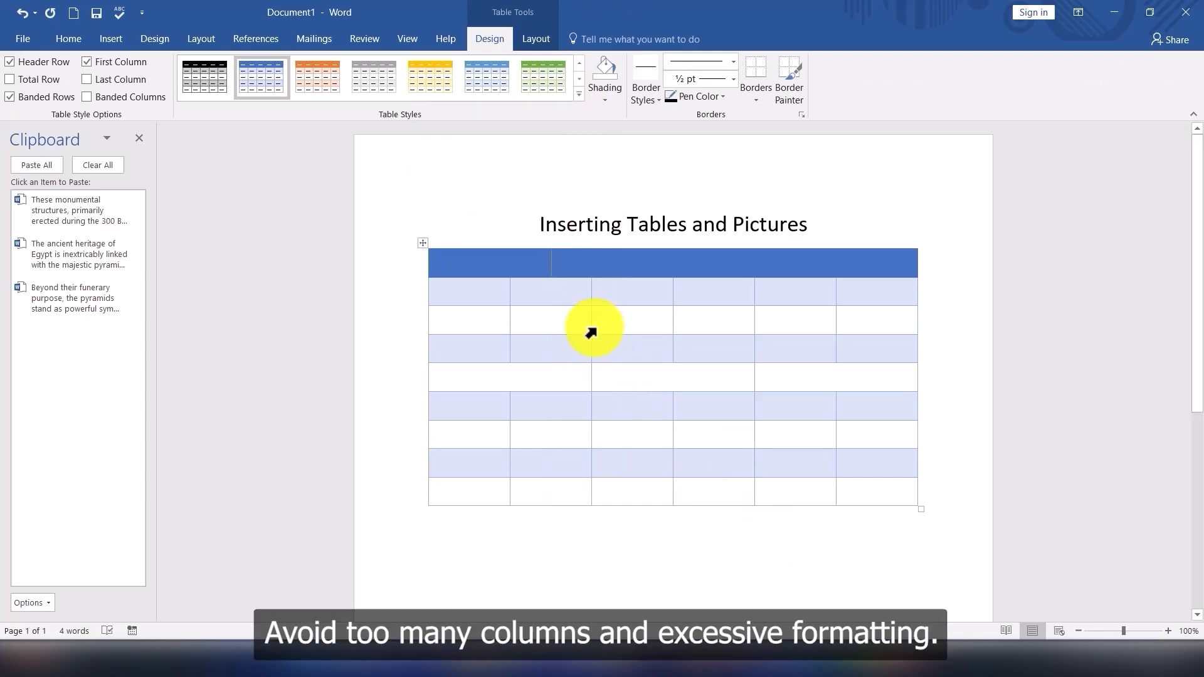
left_click(695, 577)
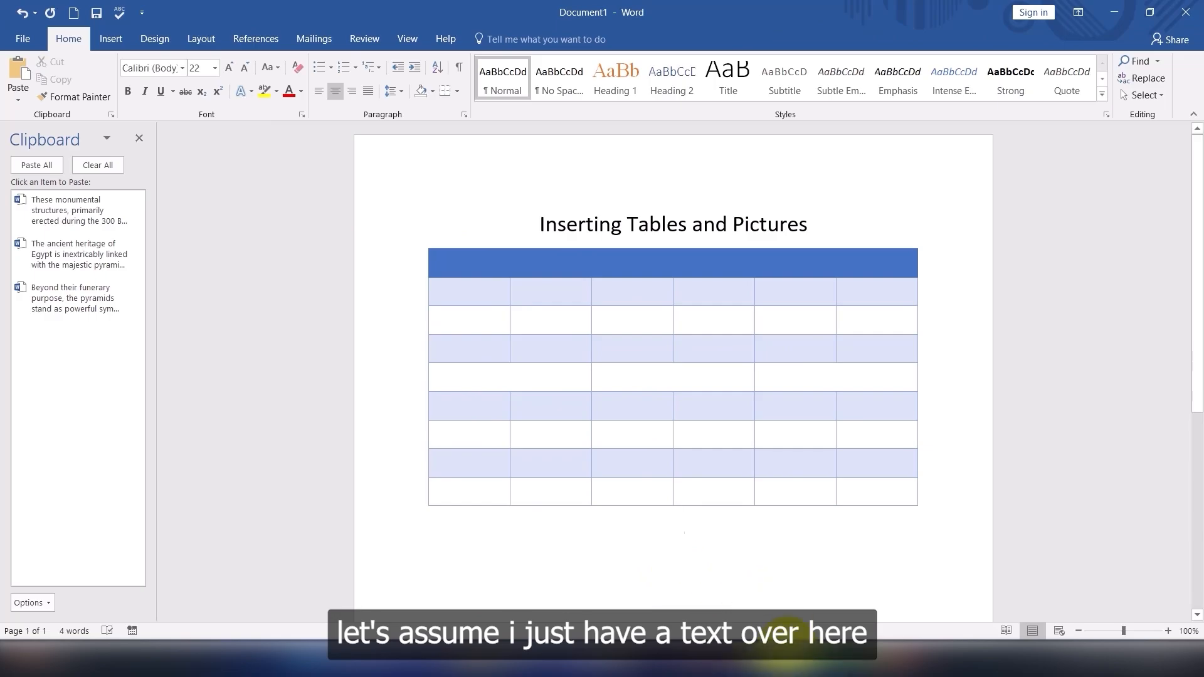
Step: Switch to Document2 and insert the panoramic pyramids of Giza picture from the Desktop below the second paragraph
mouse_move(794, 665)
left_click(746, 523)
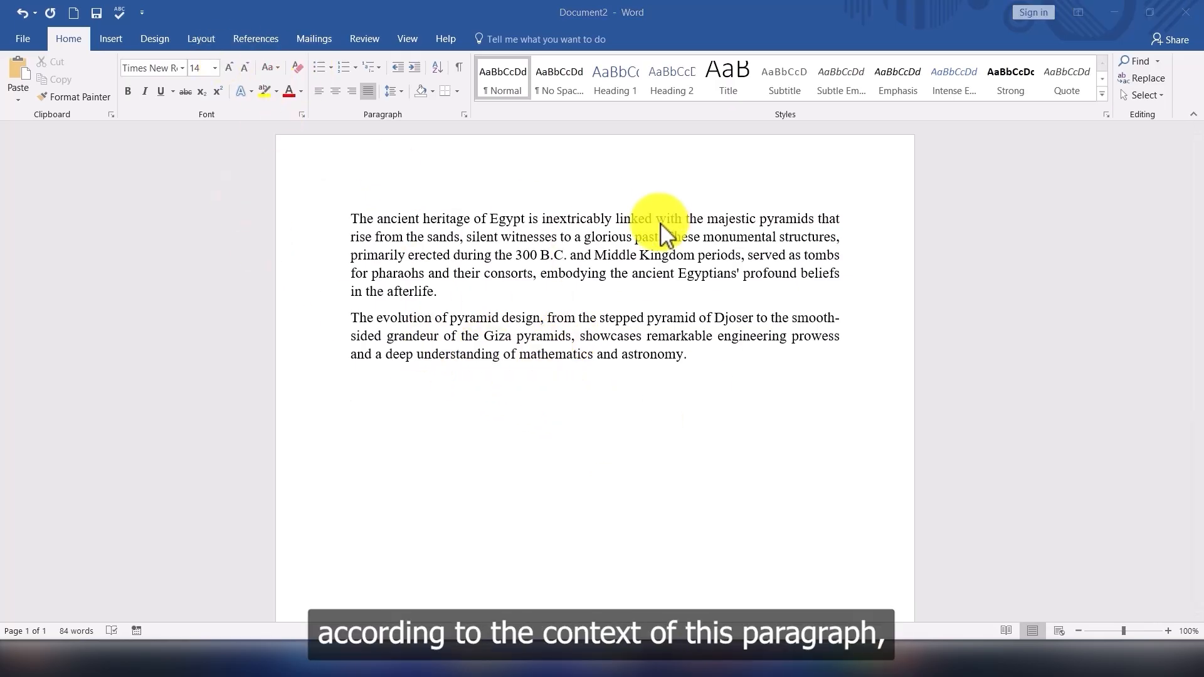
left_click(114, 35)
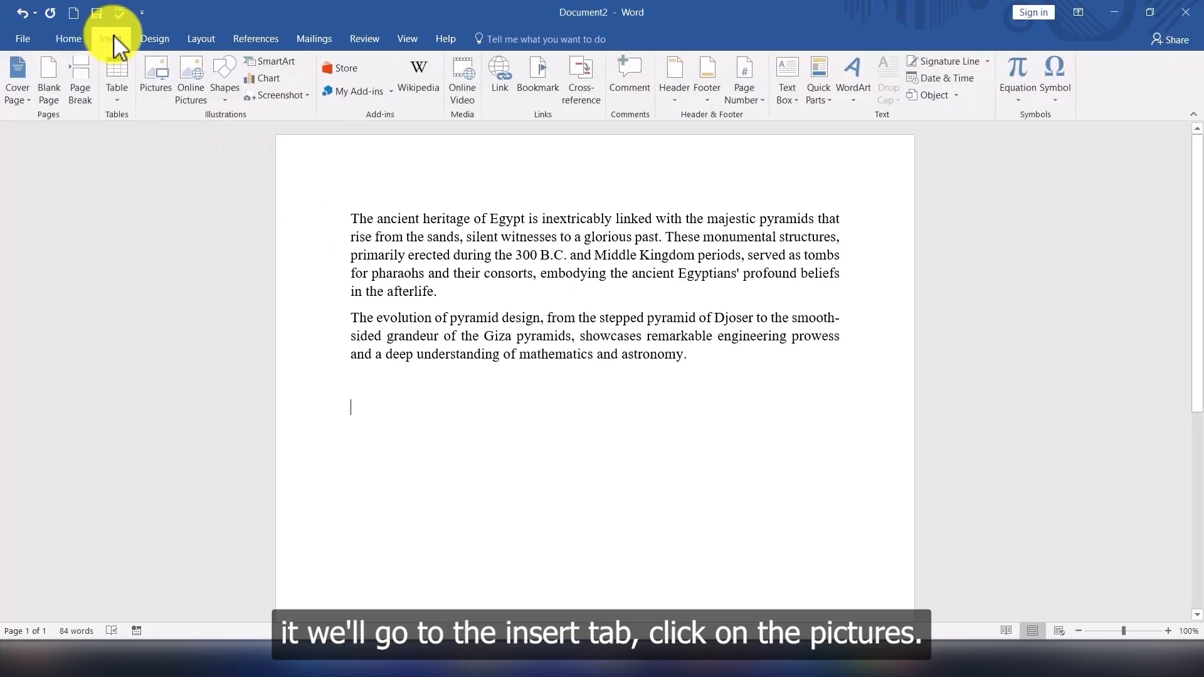
left_click(160, 87)
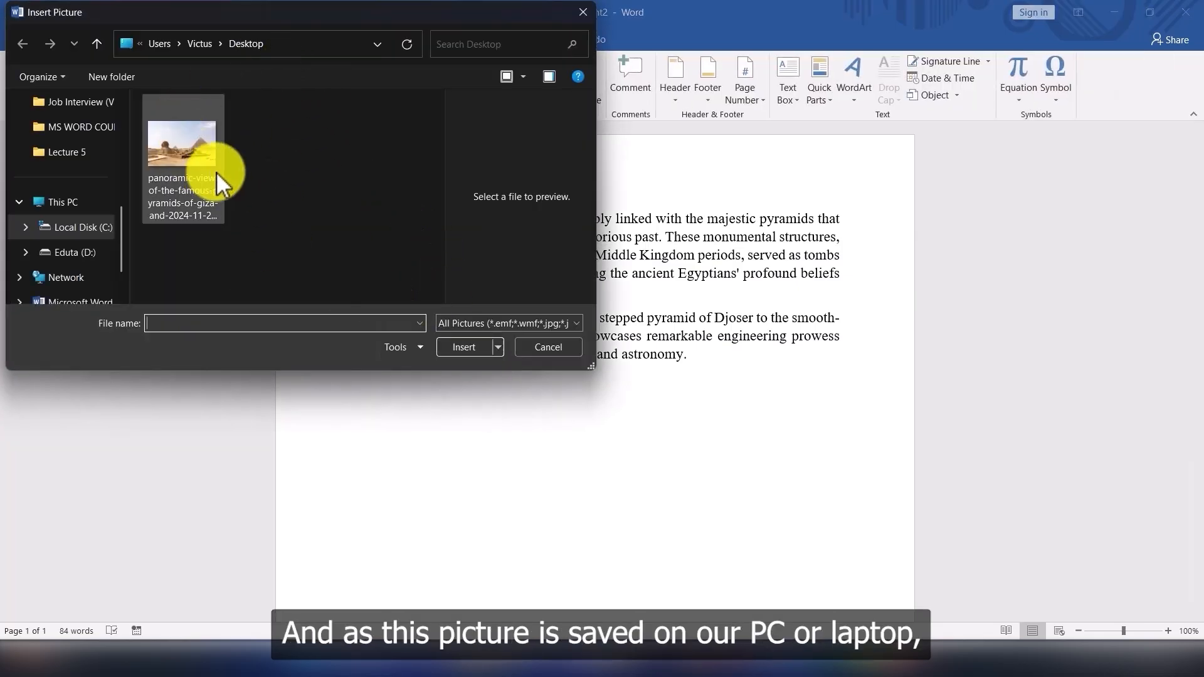
left_click(182, 150)
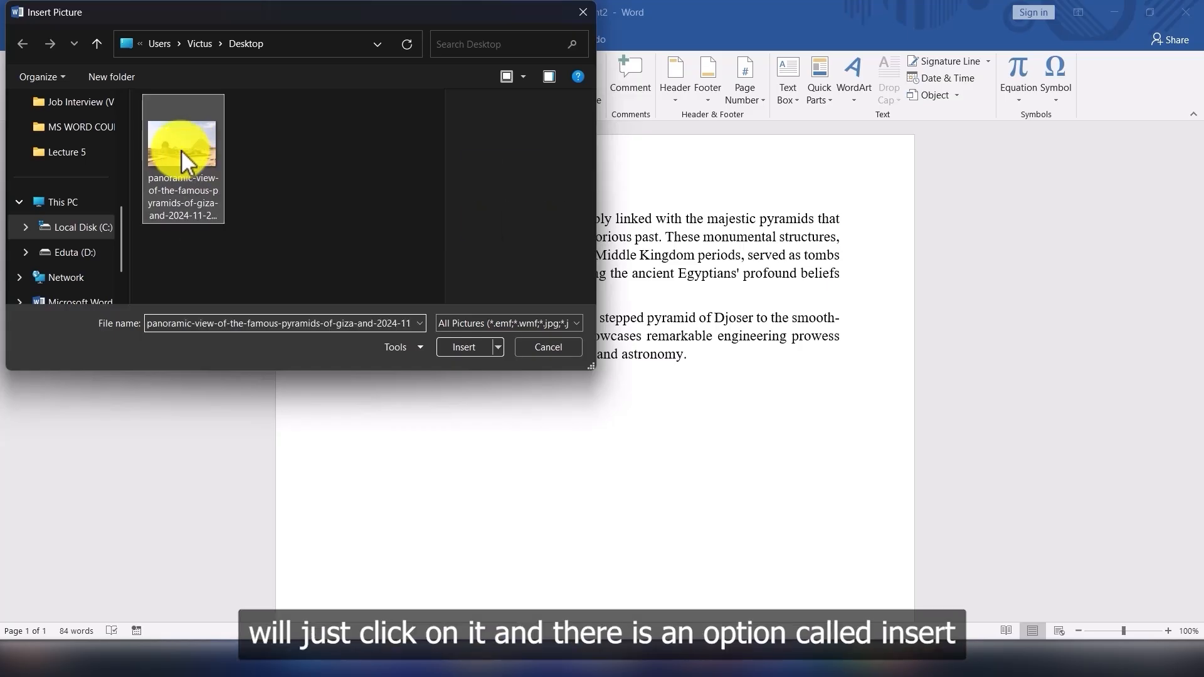
left_click(468, 349)
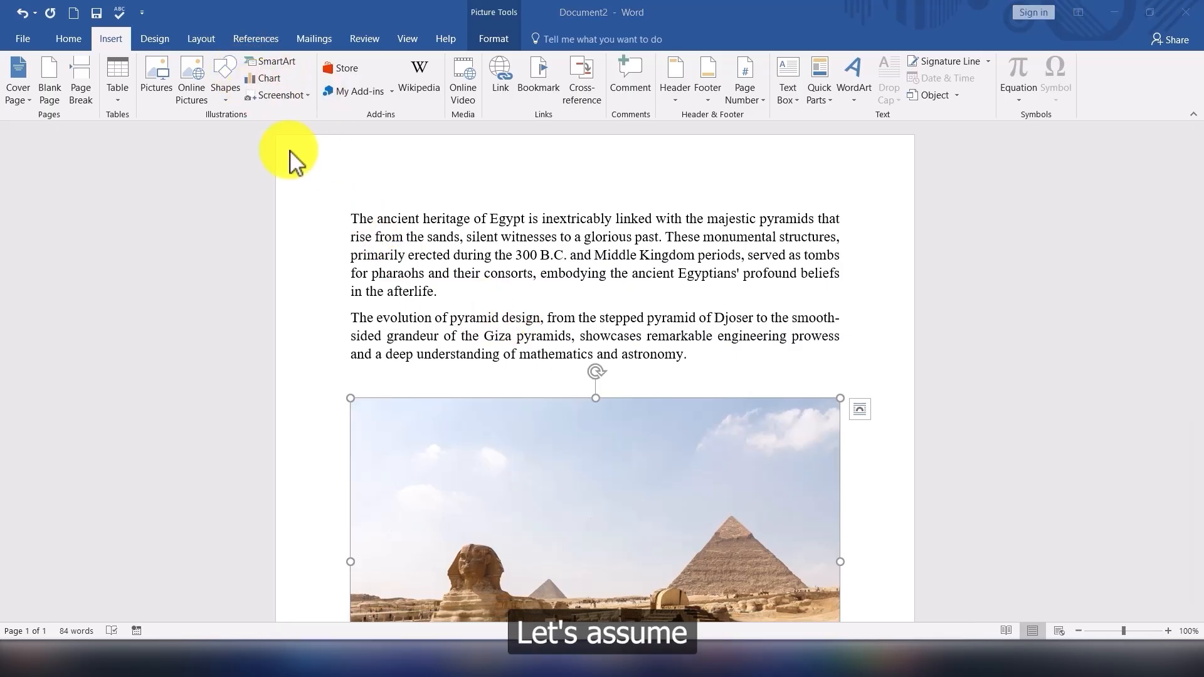
Step: Search Bing for "pyrimds" and insert the online picture of three pyramids at dusk in place of the selected picture
left_click(197, 85)
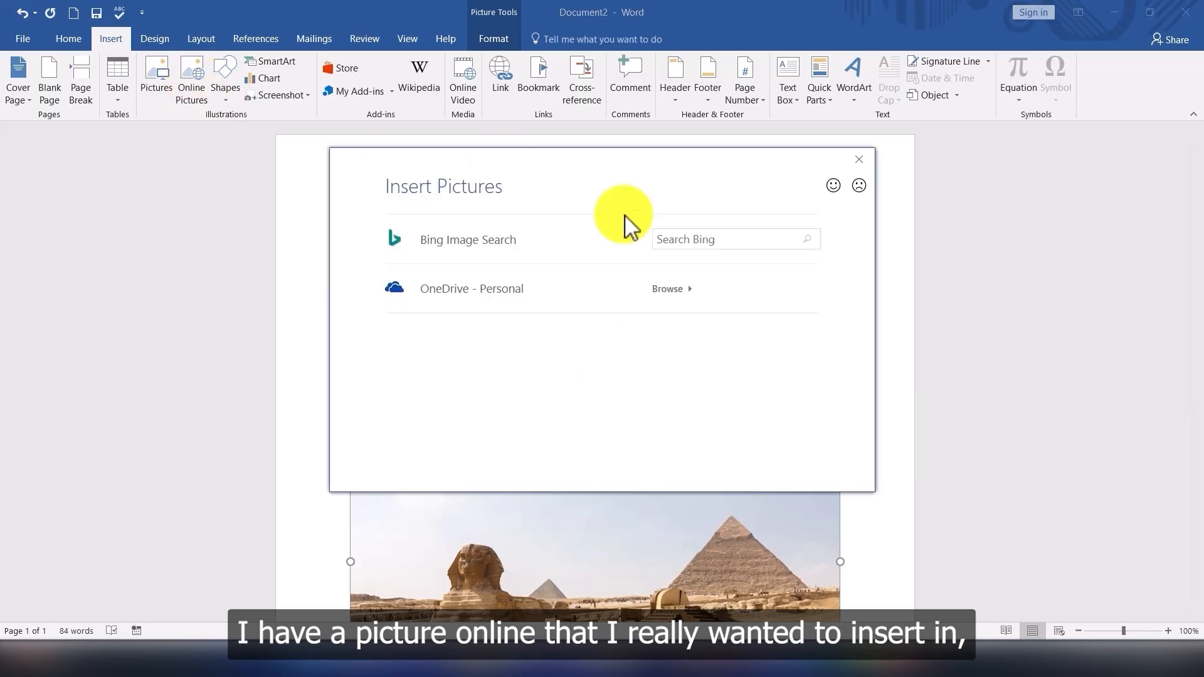
left_click(707, 239)
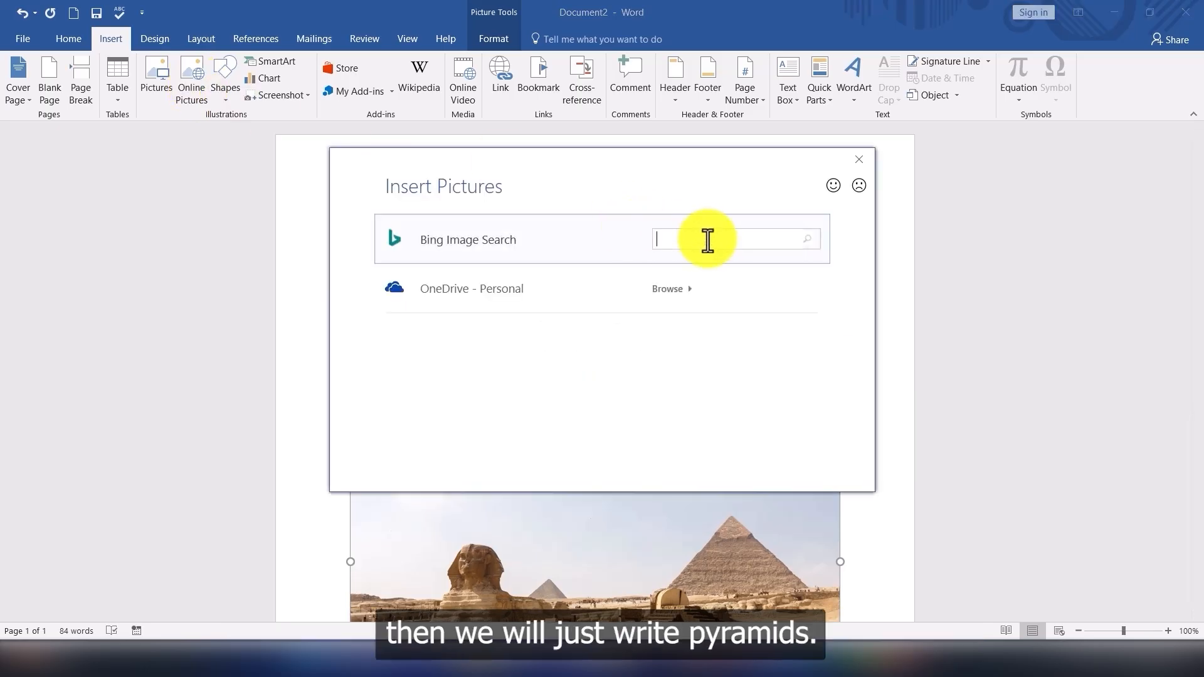
type("pyrimds")
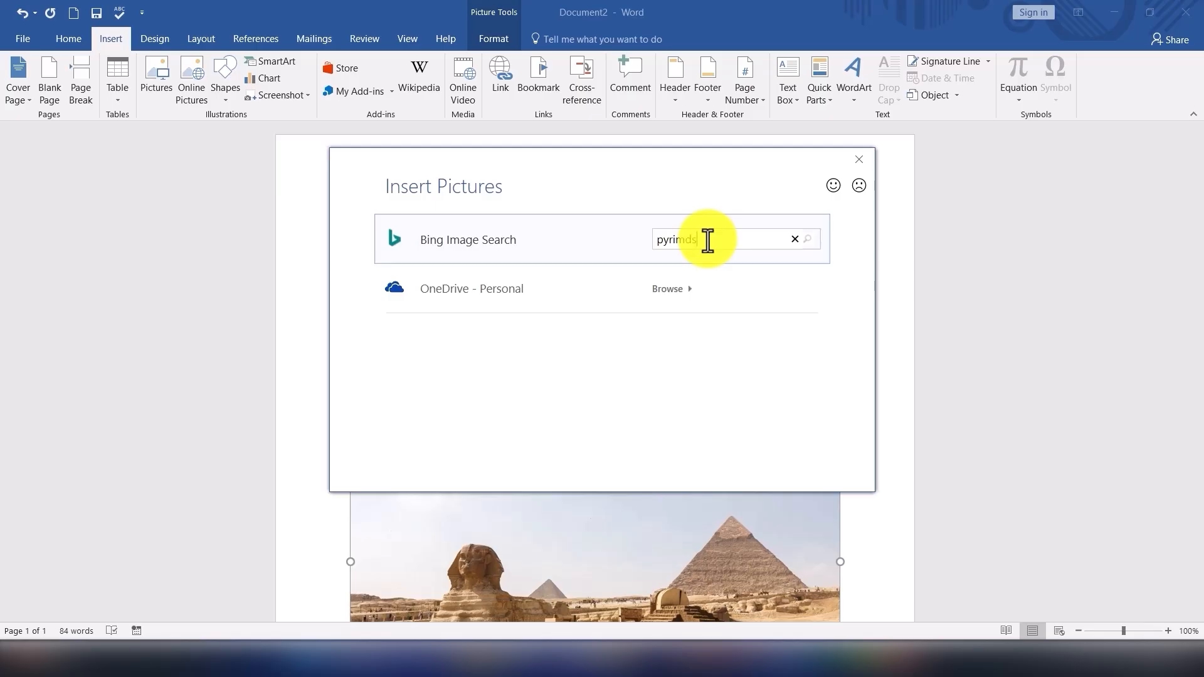
key("Return")
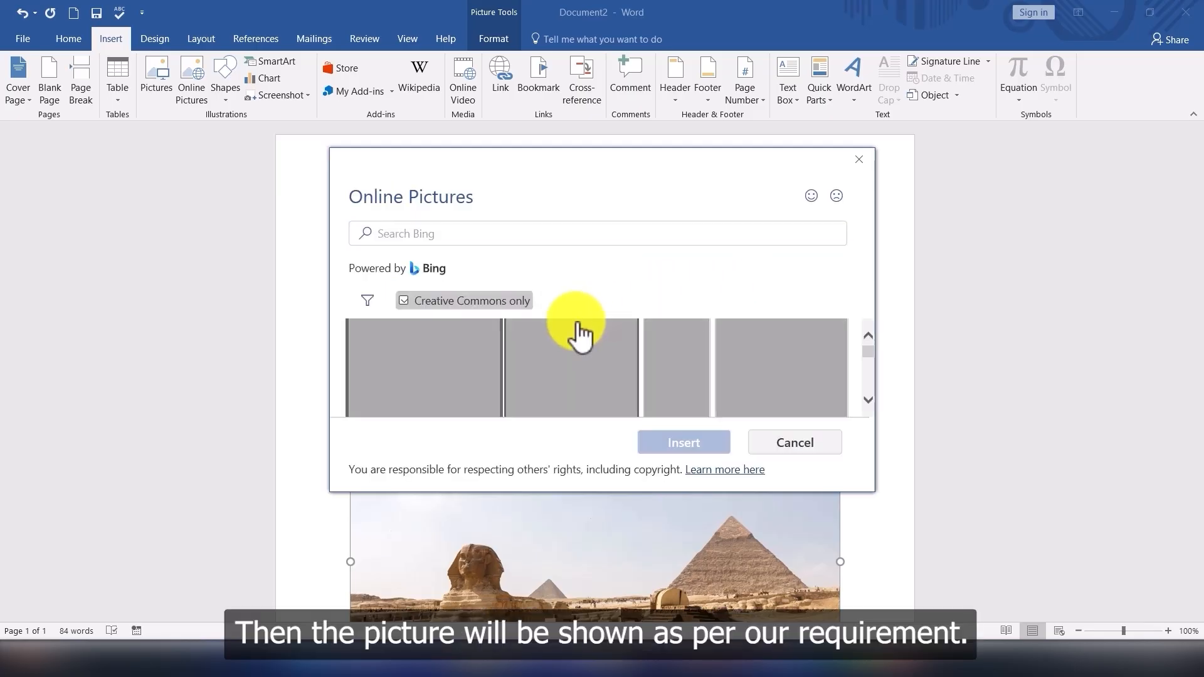
scroll(618, 344, "down", 1)
scroll(624, 352, "down", 1)
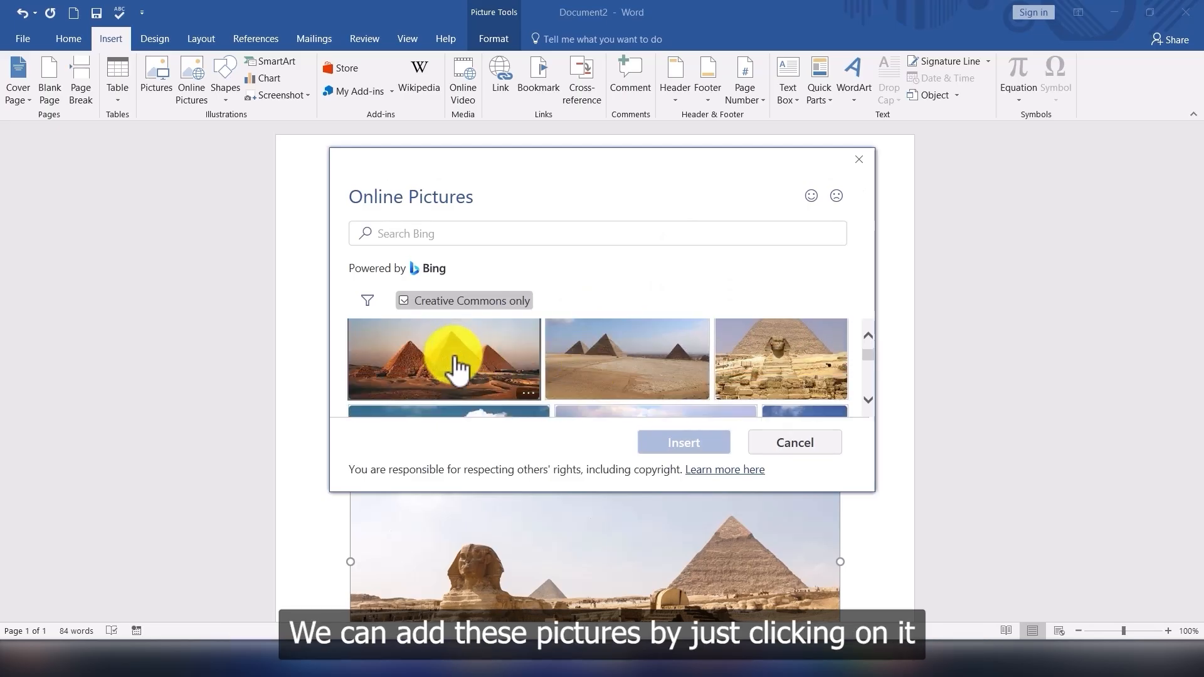
left_click(460, 370)
left_click(690, 443)
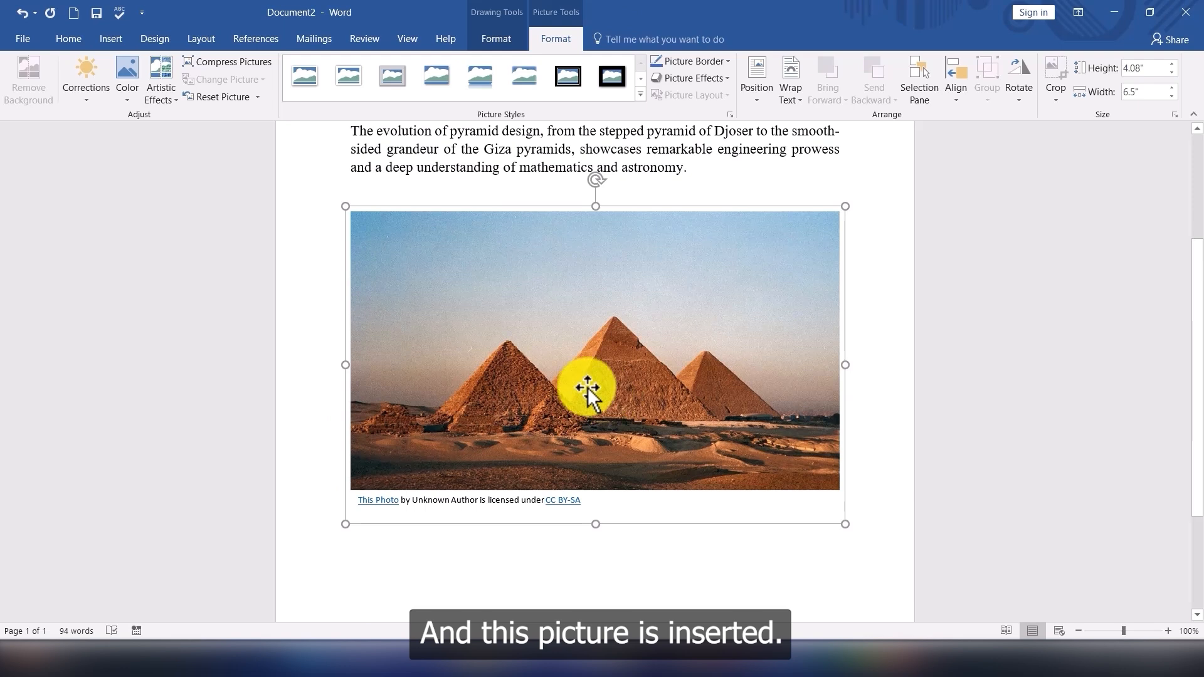
scroll(656, 328, "down", 3)
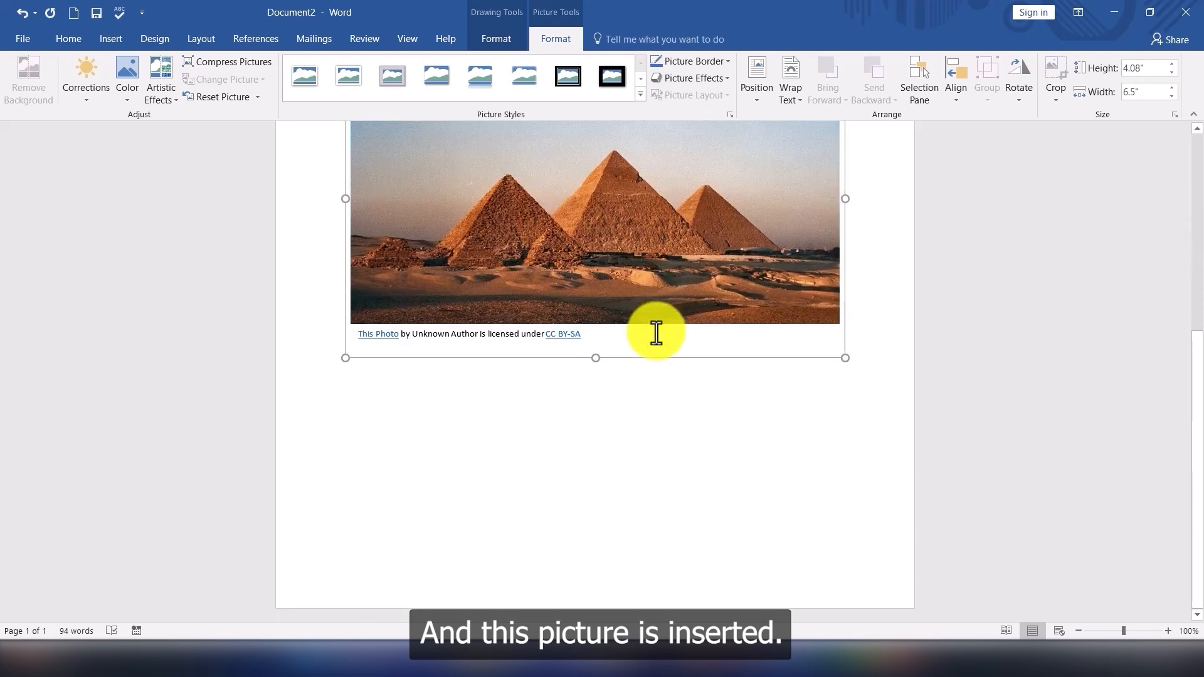
scroll(653, 330, "up", 4)
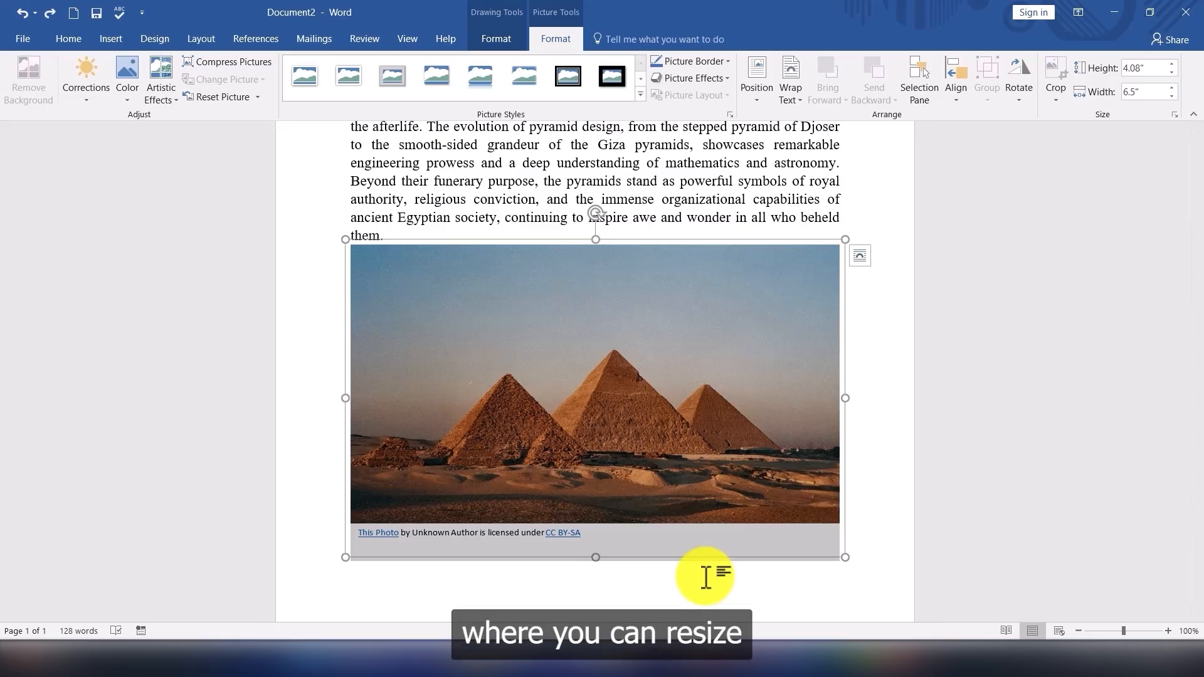
Step: Shrink the pyramids picture together with its caption to about 3.14" high and 3.44" wide
left_click(903, 397)
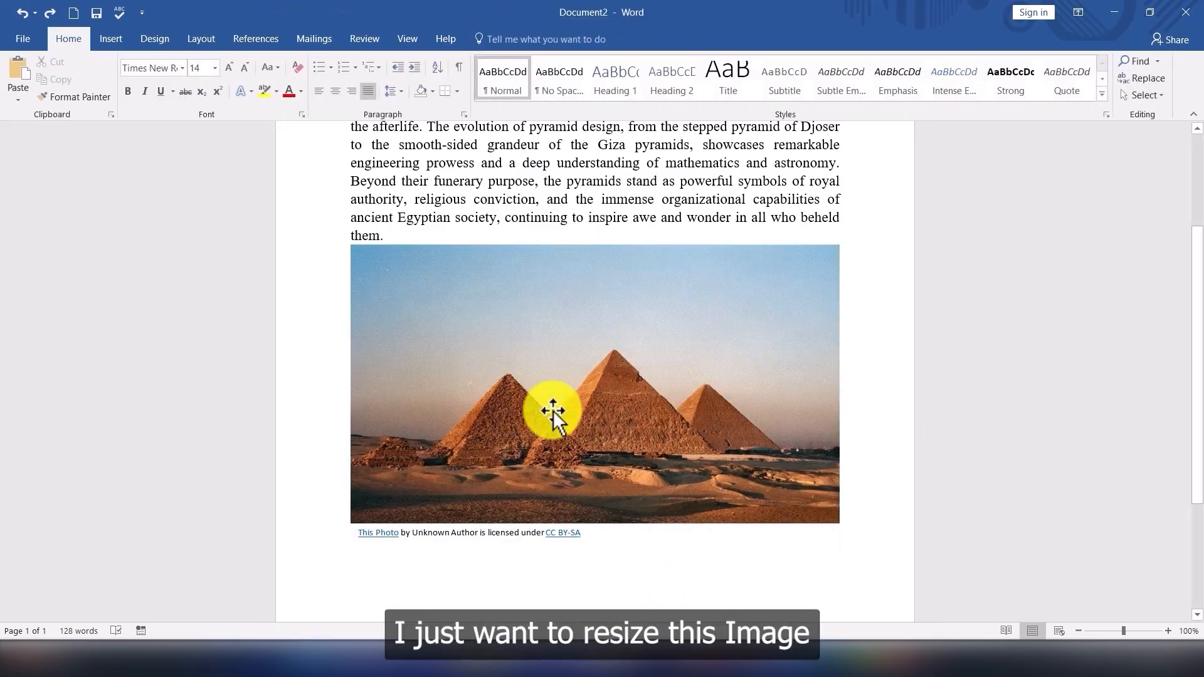
left_click(611, 401)
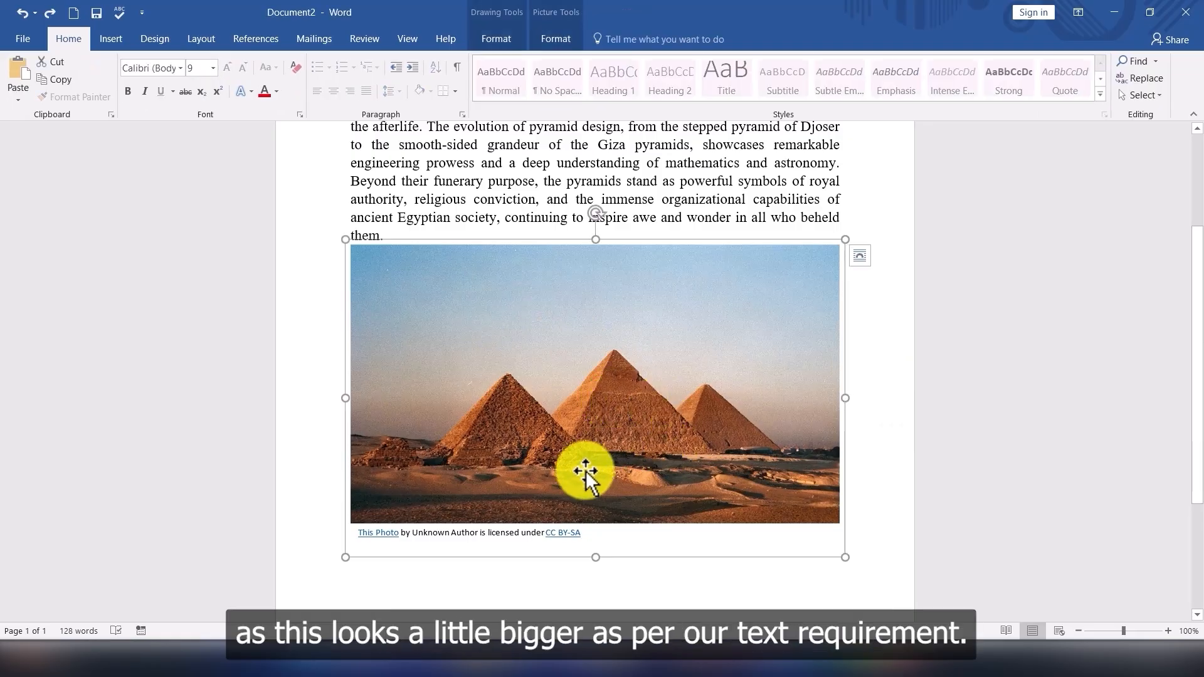
scroll(638, 411, "up", 3)
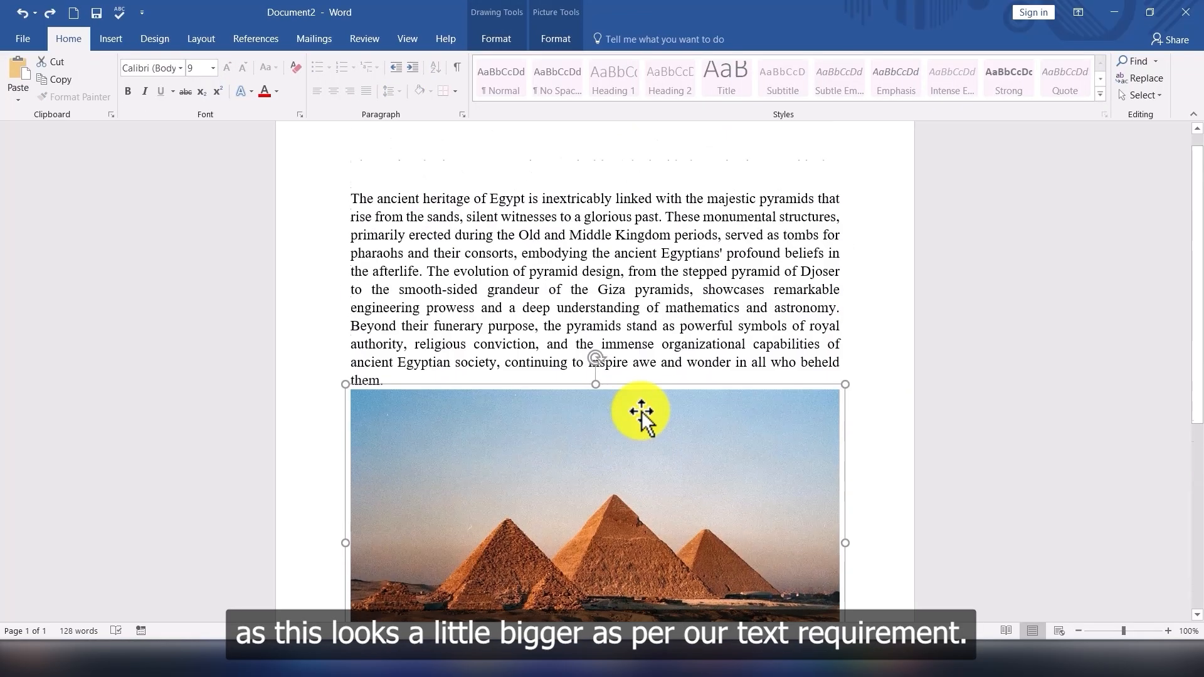
scroll(637, 425, "down", 3)
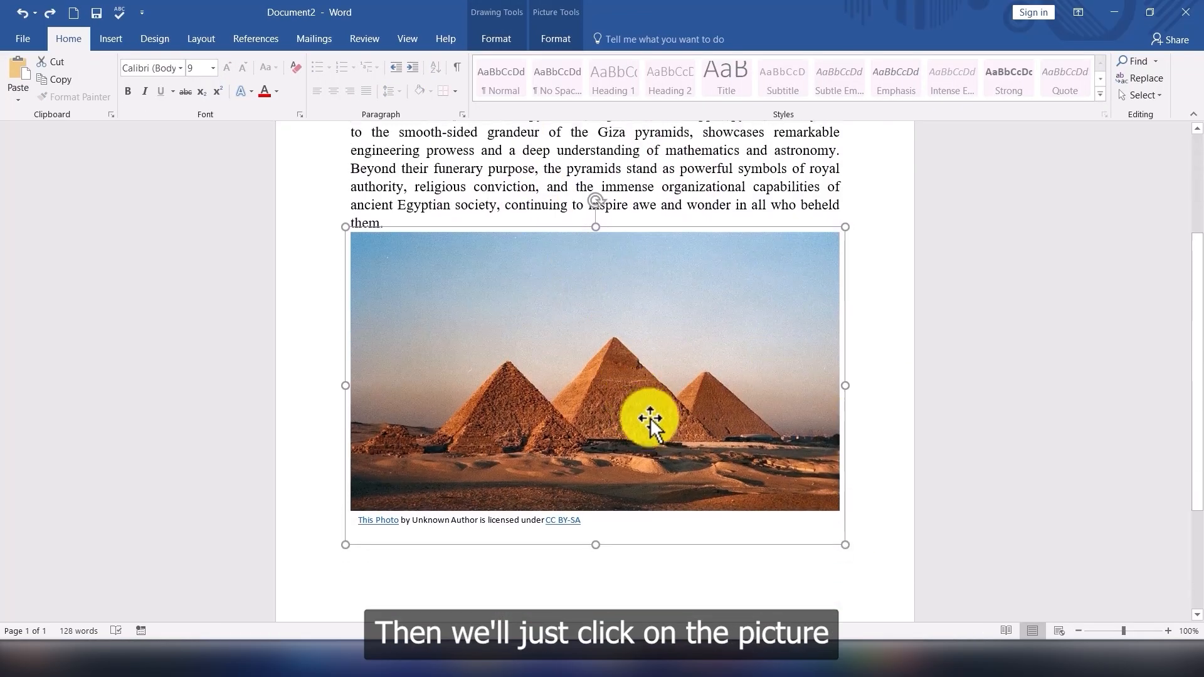
left_click(641, 341)
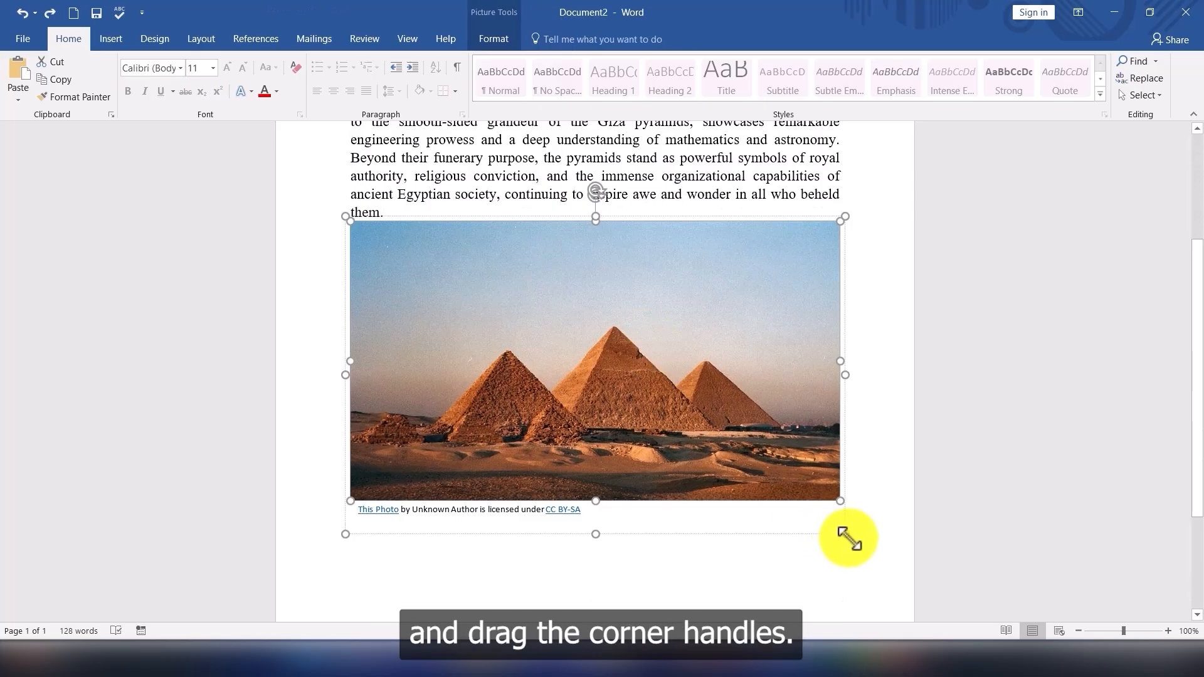
left_click(812, 523)
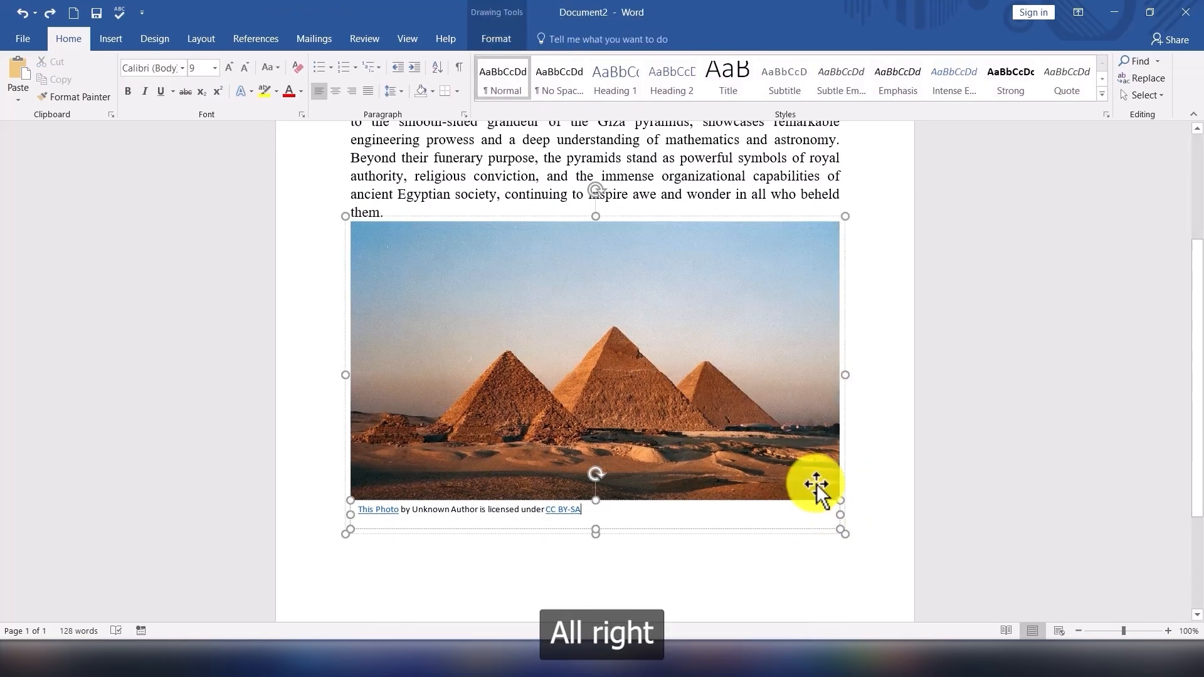
left_click(818, 493)
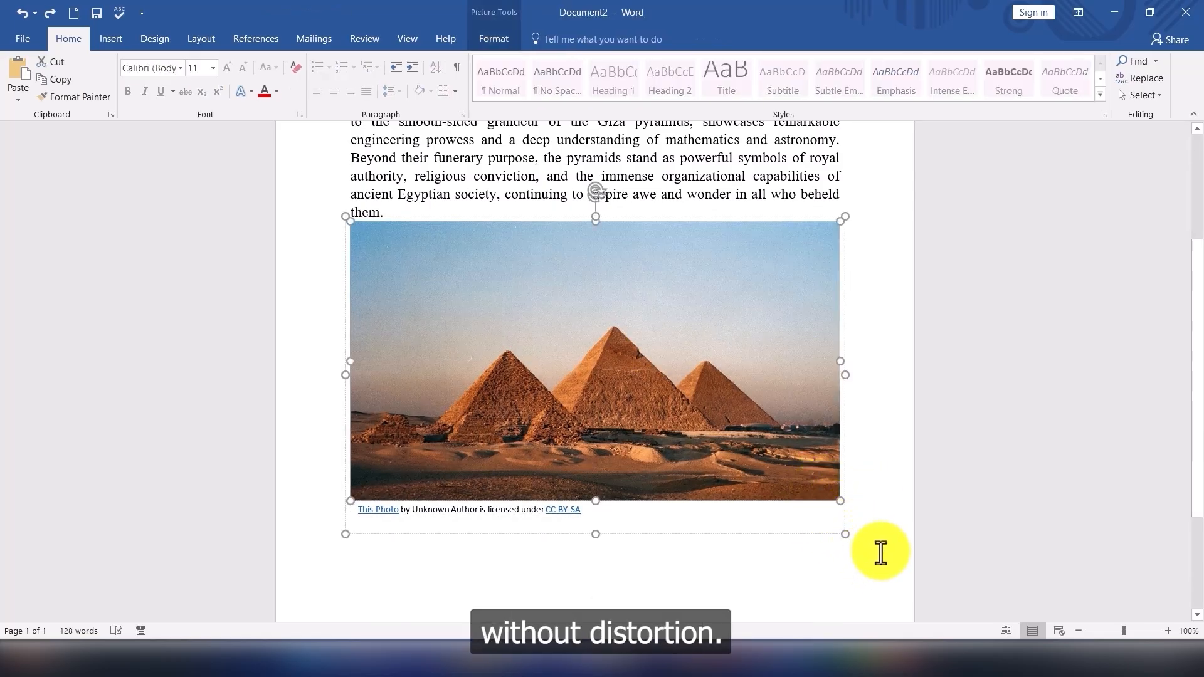
left_click_drag(845, 535, 731, 488)
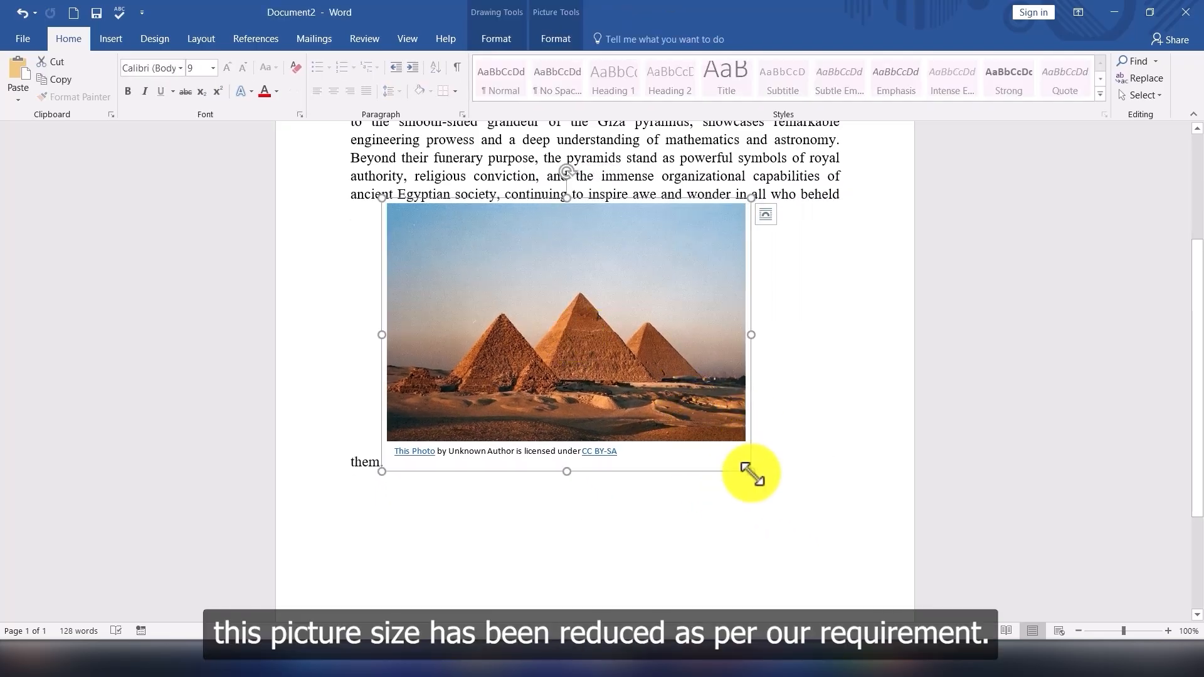
left_click_drag(750, 473, 651, 441)
left_click(769, 382)
Step: Position the captioned pyramids picture in the middle center of the page with text wrapping
left_click(560, 320)
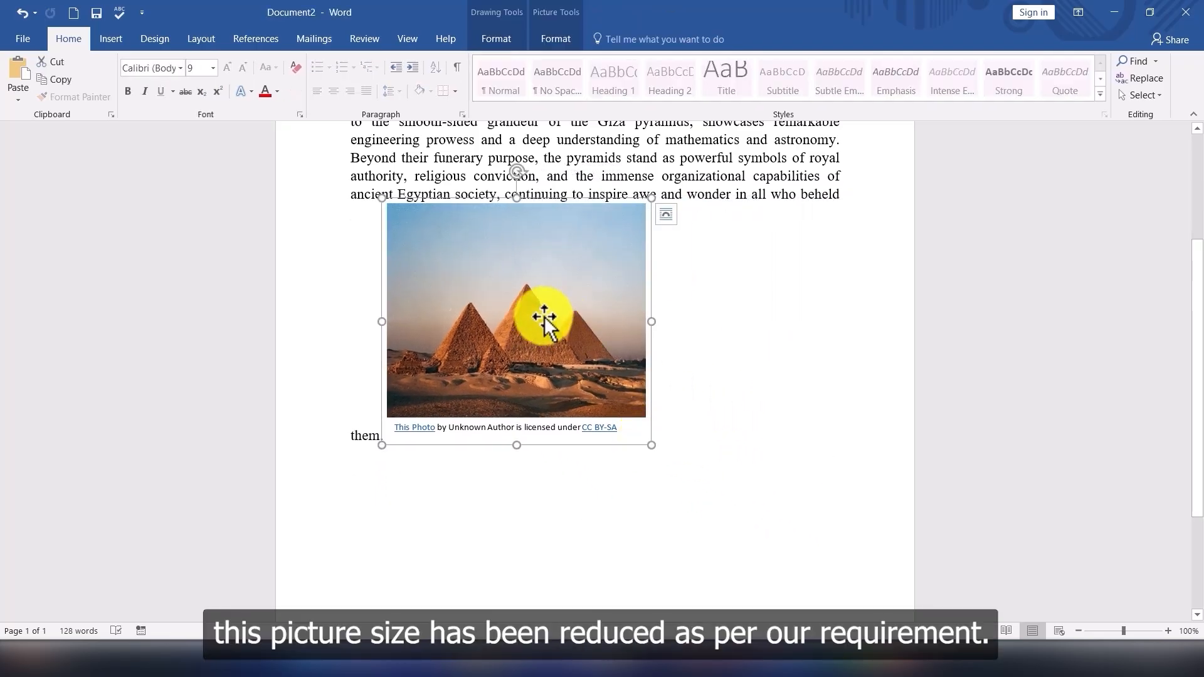
left_click(556, 39)
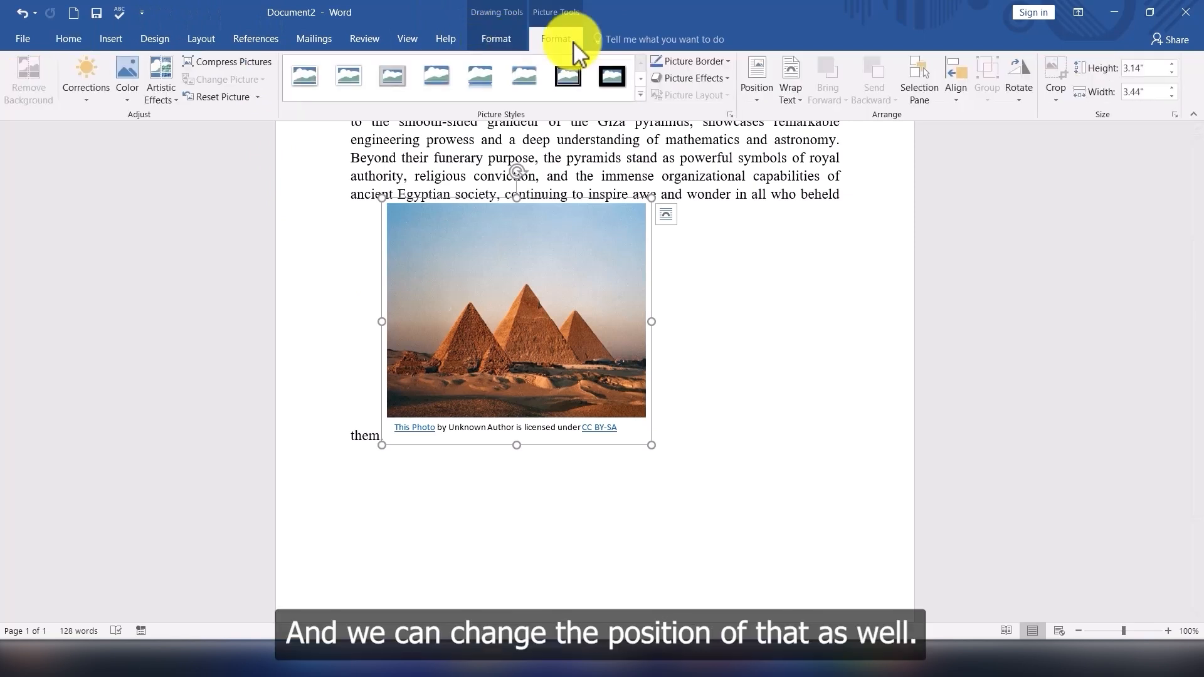
left_click(761, 91)
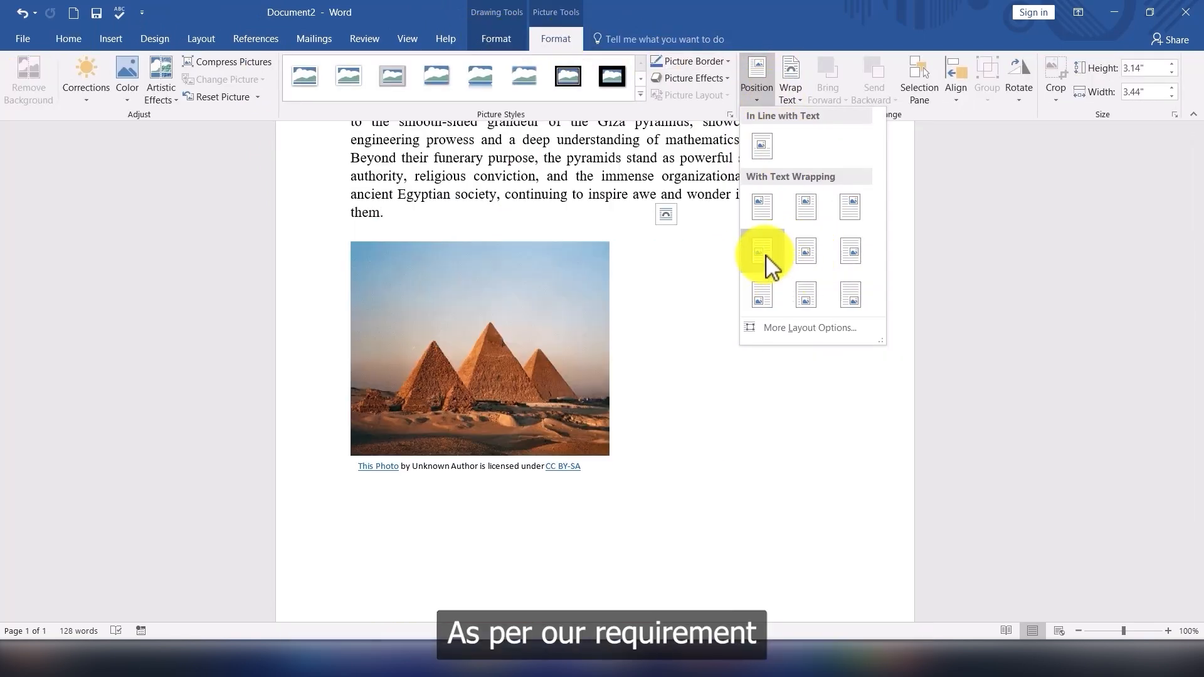
left_click(805, 254)
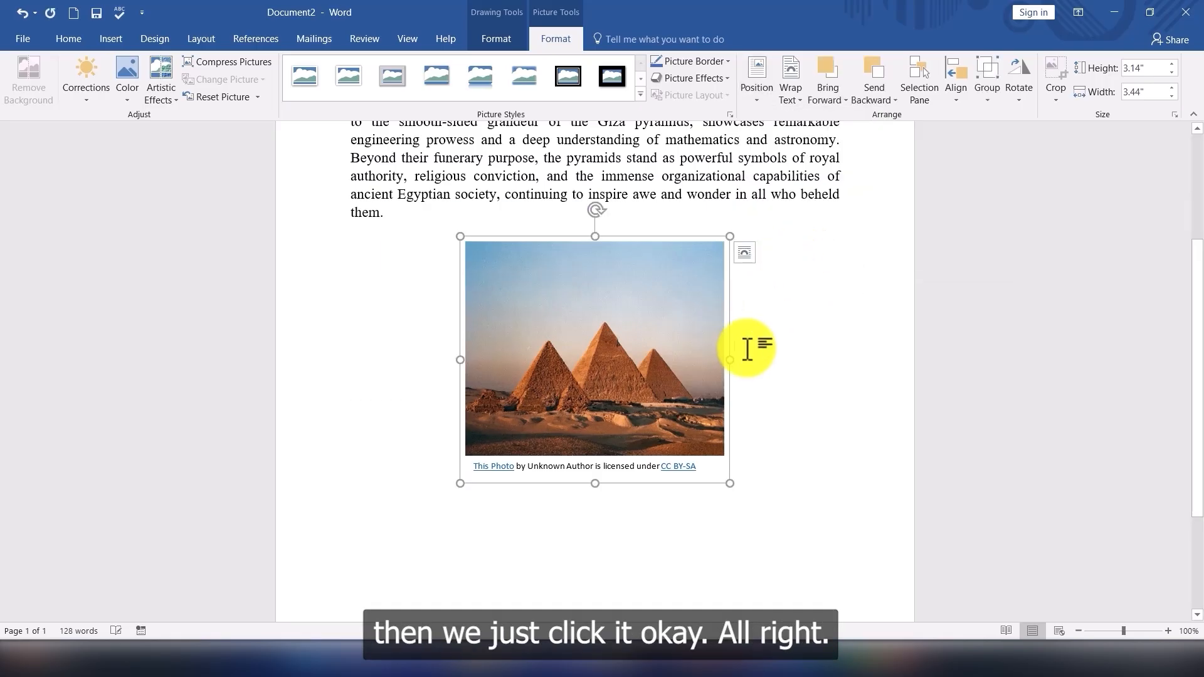
left_click(788, 341)
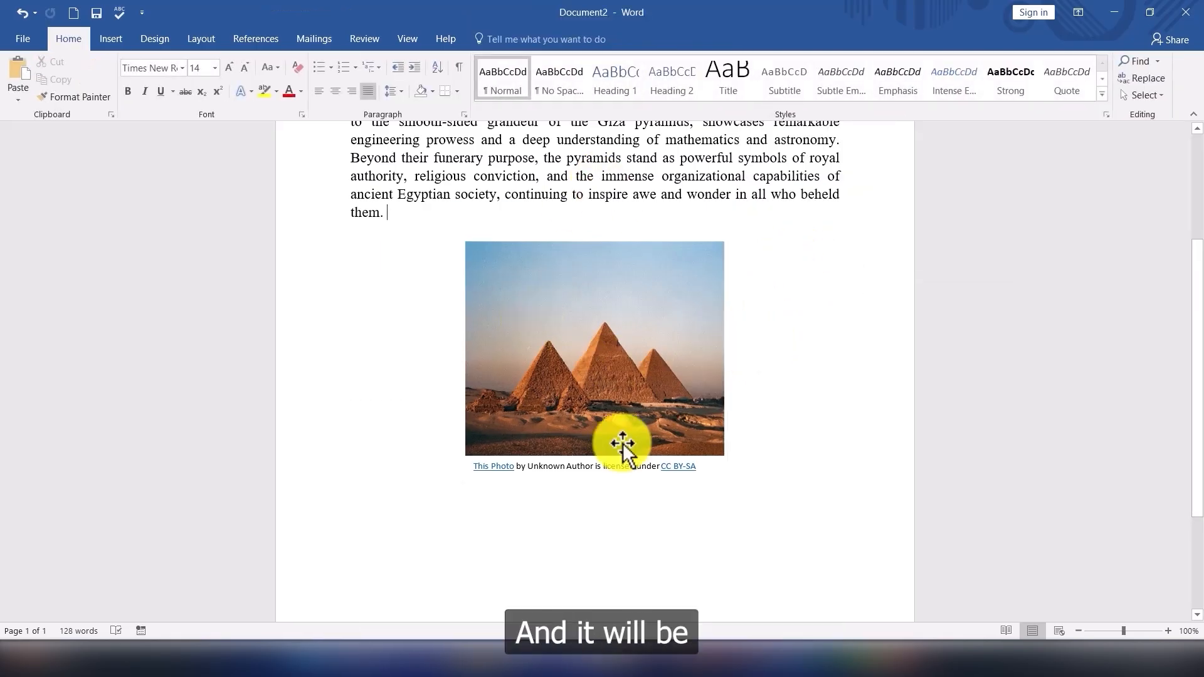
scroll(620, 454, "down", 3)
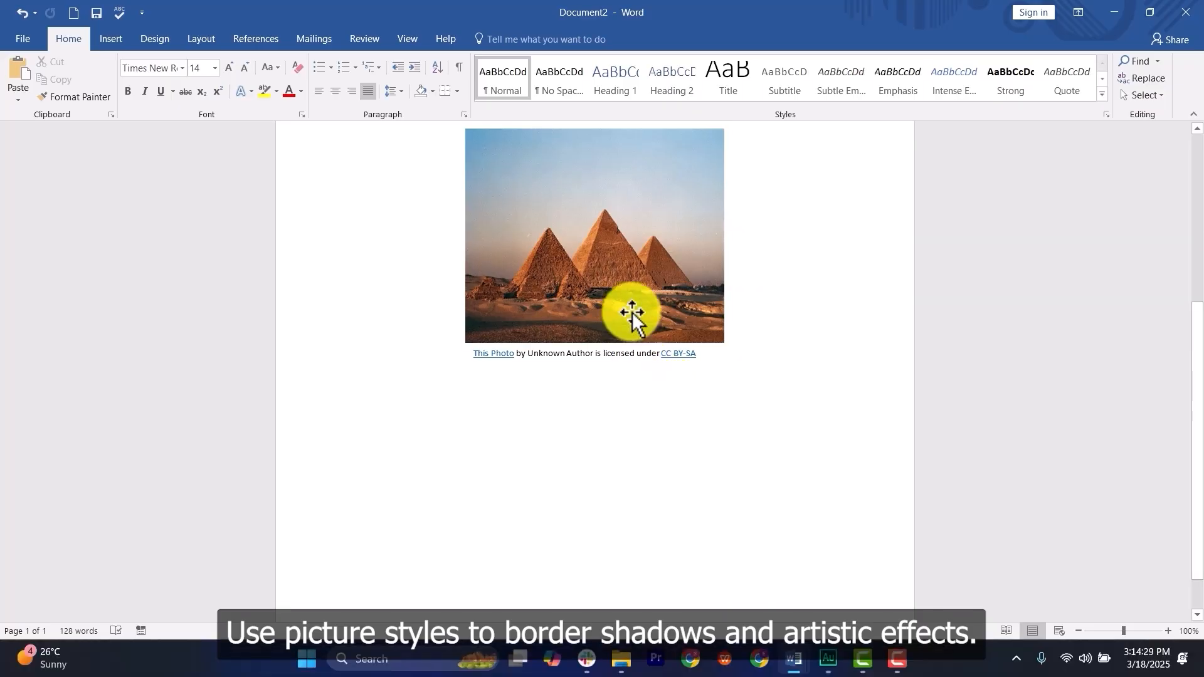
scroll(629, 314, "up", 3)
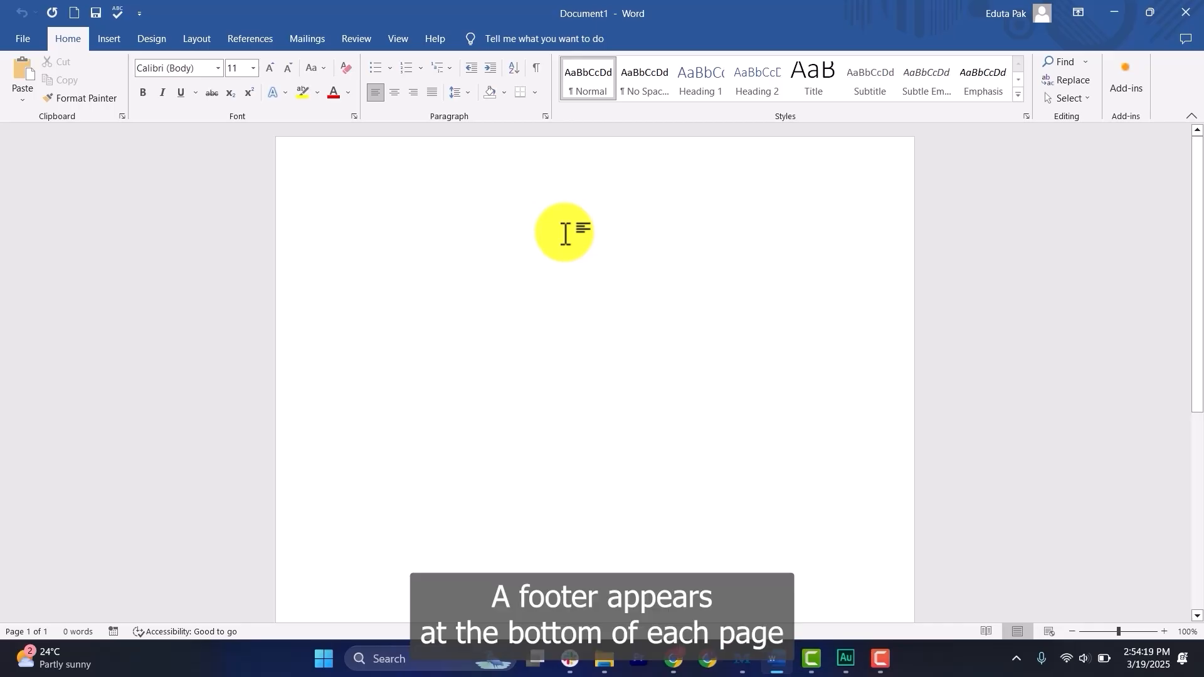
scroll(565, 235, "down", 3)
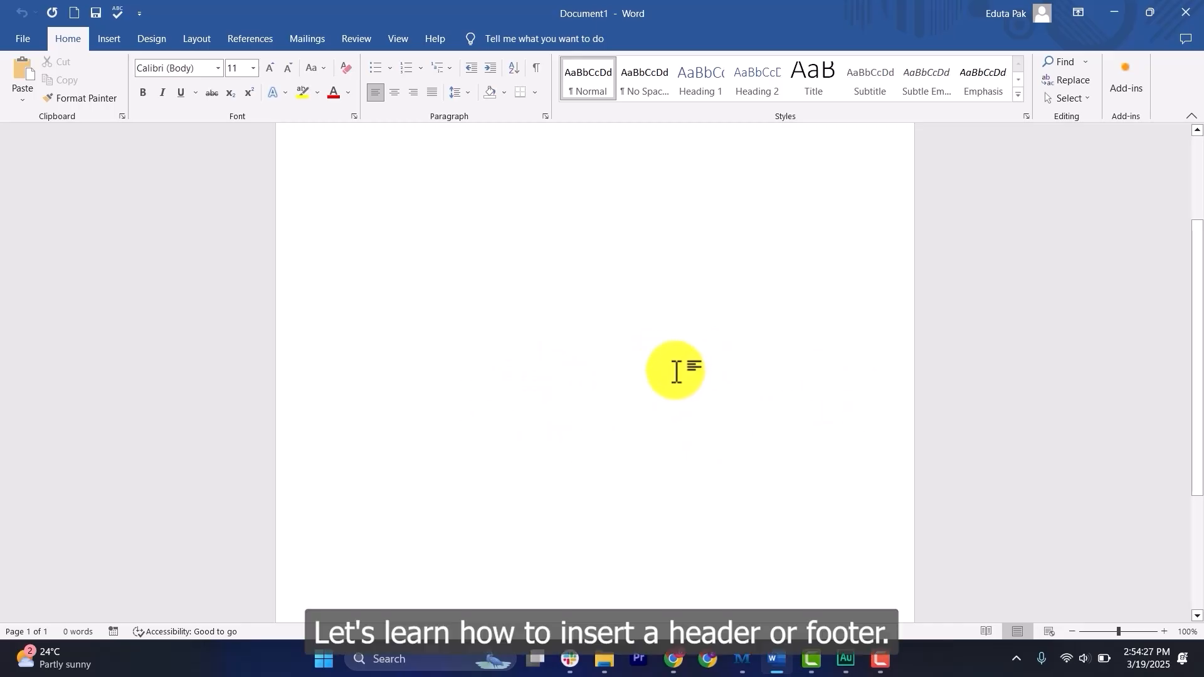
Step: Insert the built-in Austin header into the blank document
left_click(109, 41)
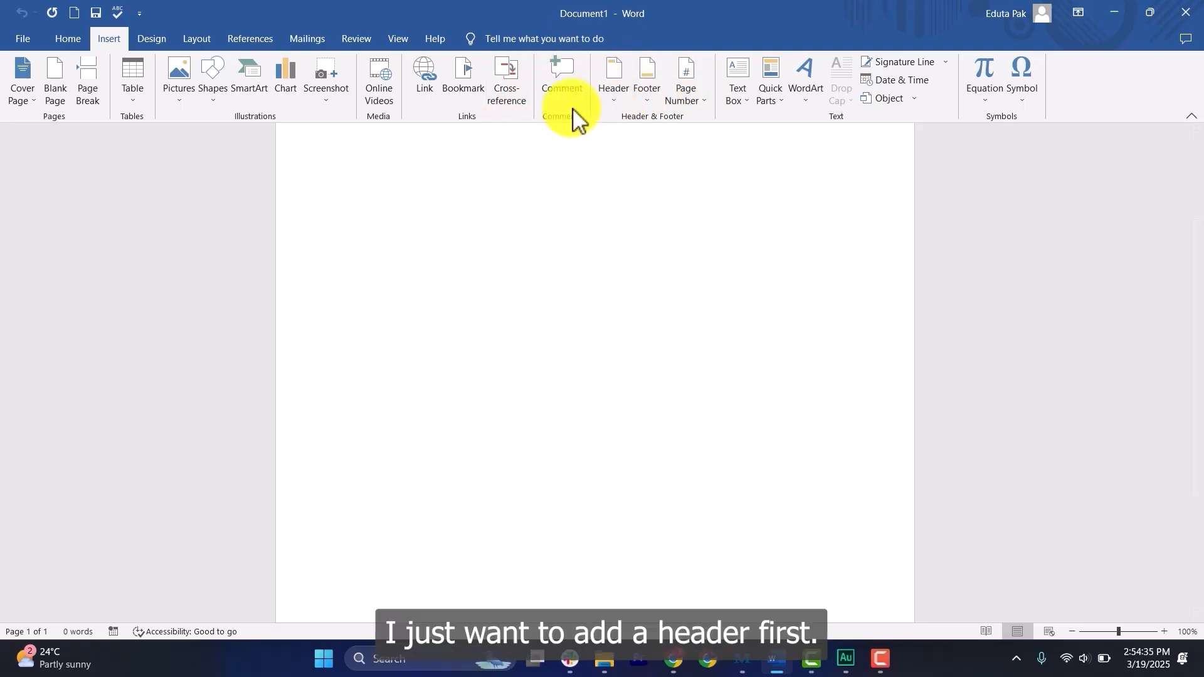
left_click(612, 94)
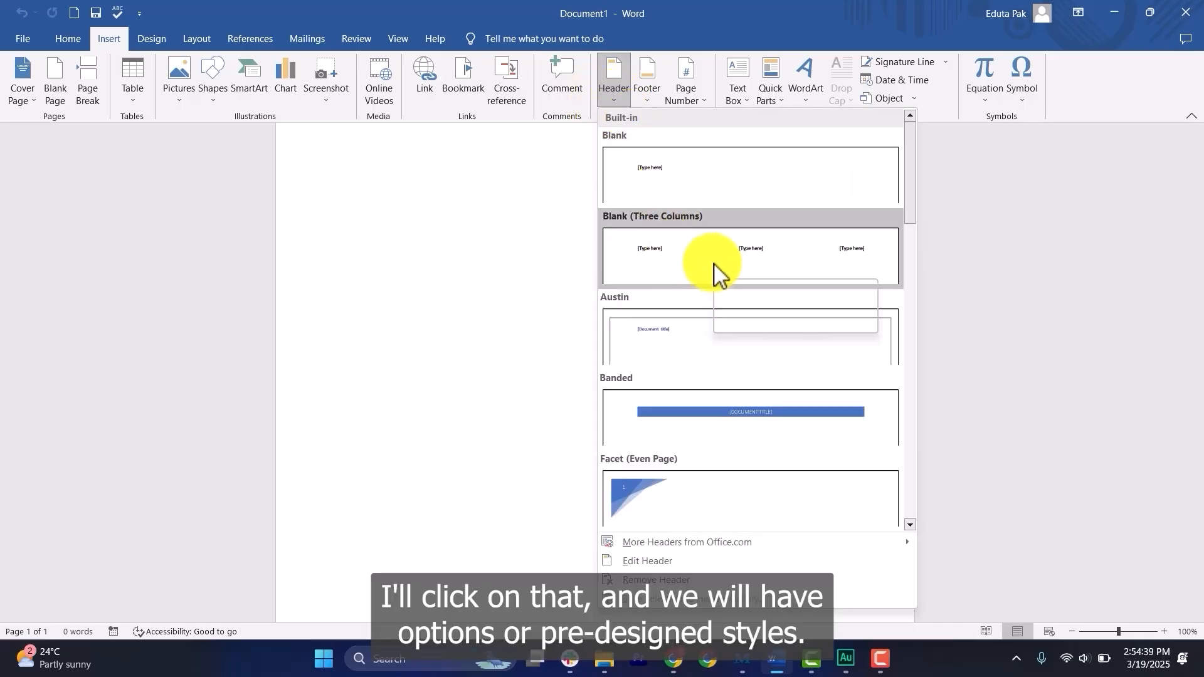
scroll(718, 273, "down", 3)
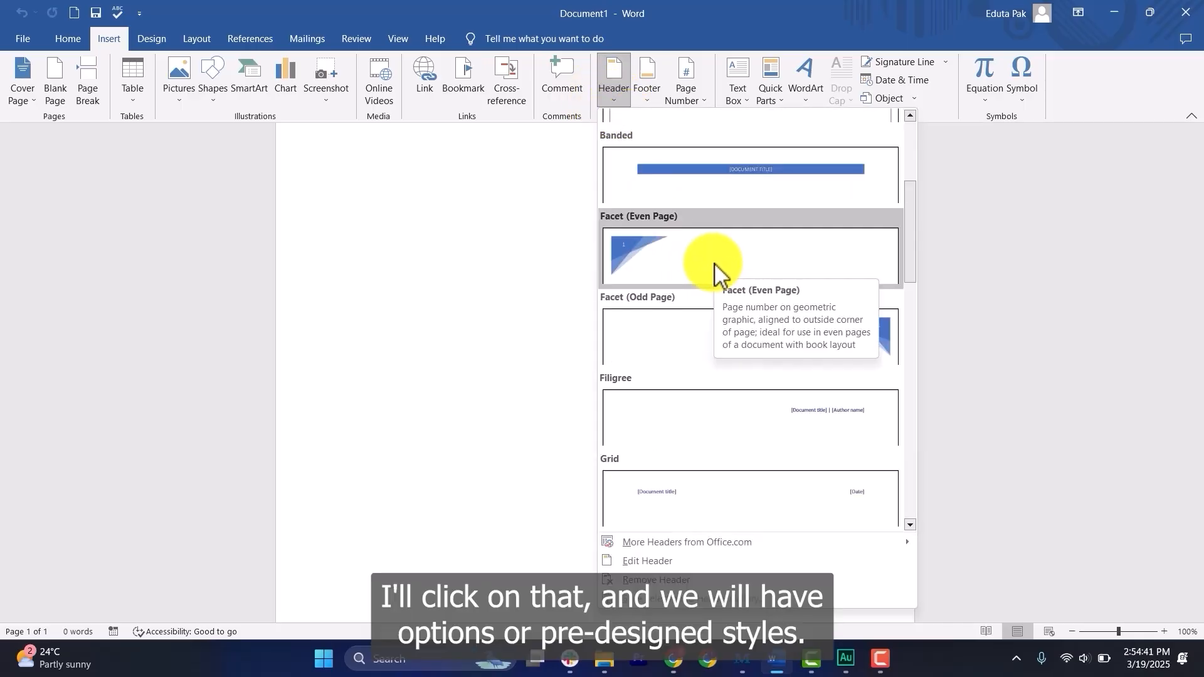
scroll(718, 276, "down", 6)
scroll(721, 287, "up", 9)
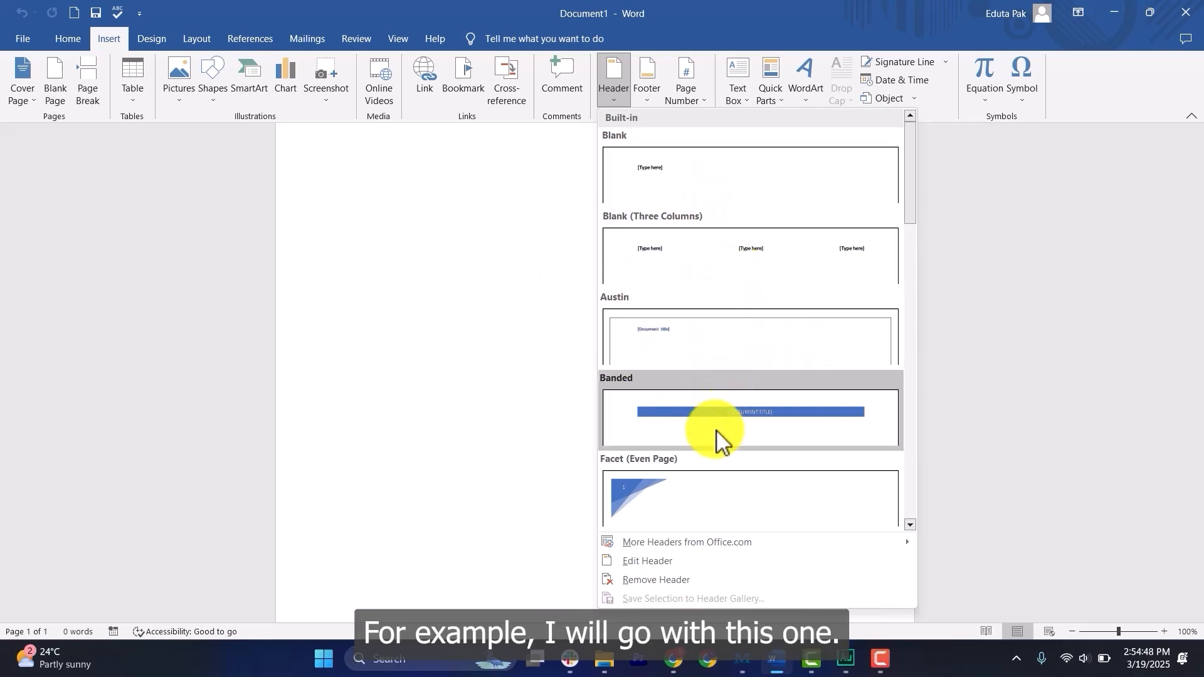
scroll(727, 421, "down", 9)
scroll(730, 352, "up", 9)
left_click(690, 317)
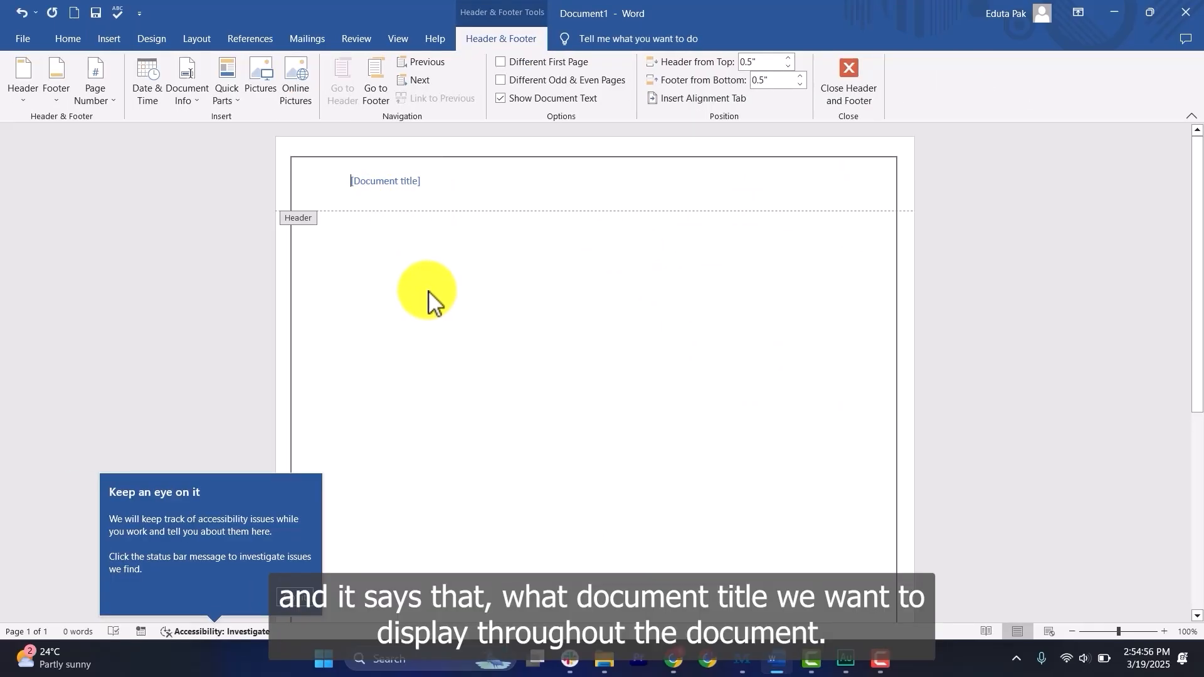
Step: Set the header's document title to "MS Word" and leave header editing
left_click(406, 183)
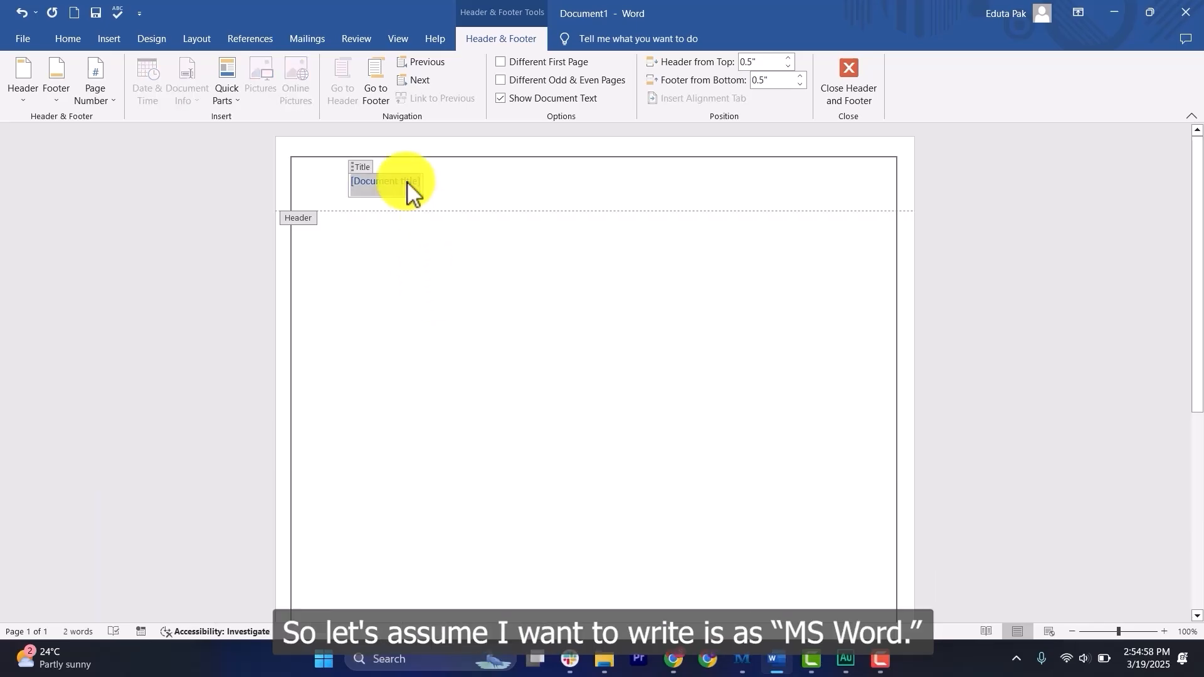
type("MS")
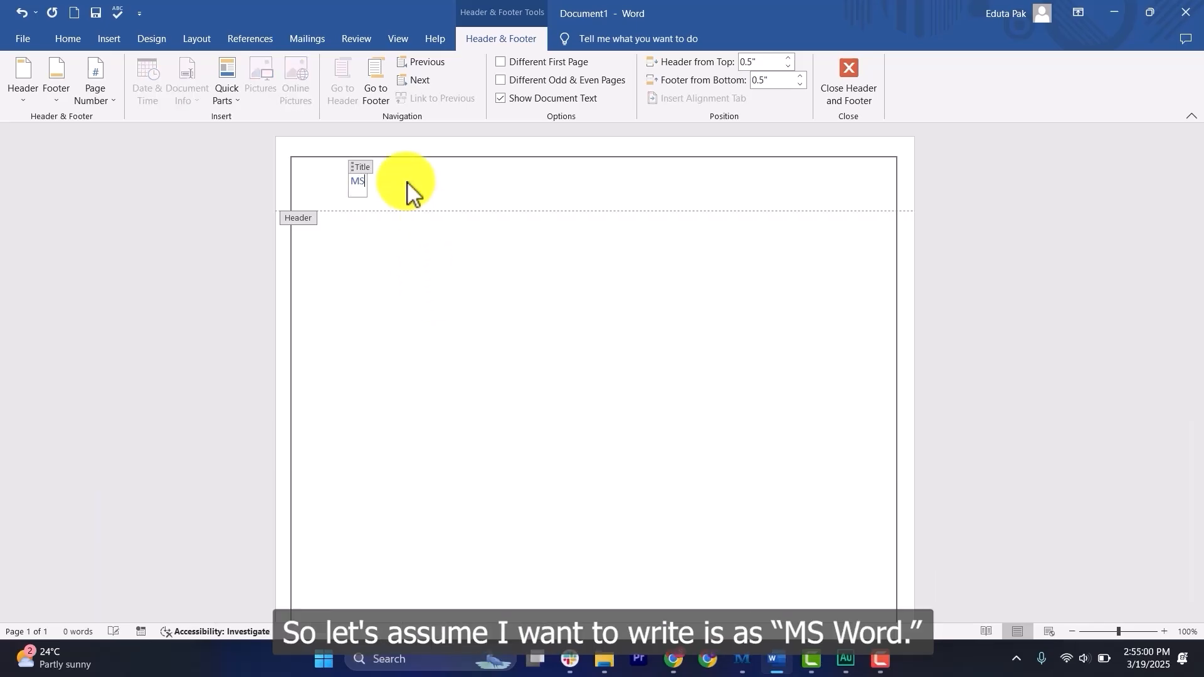
type(" Word")
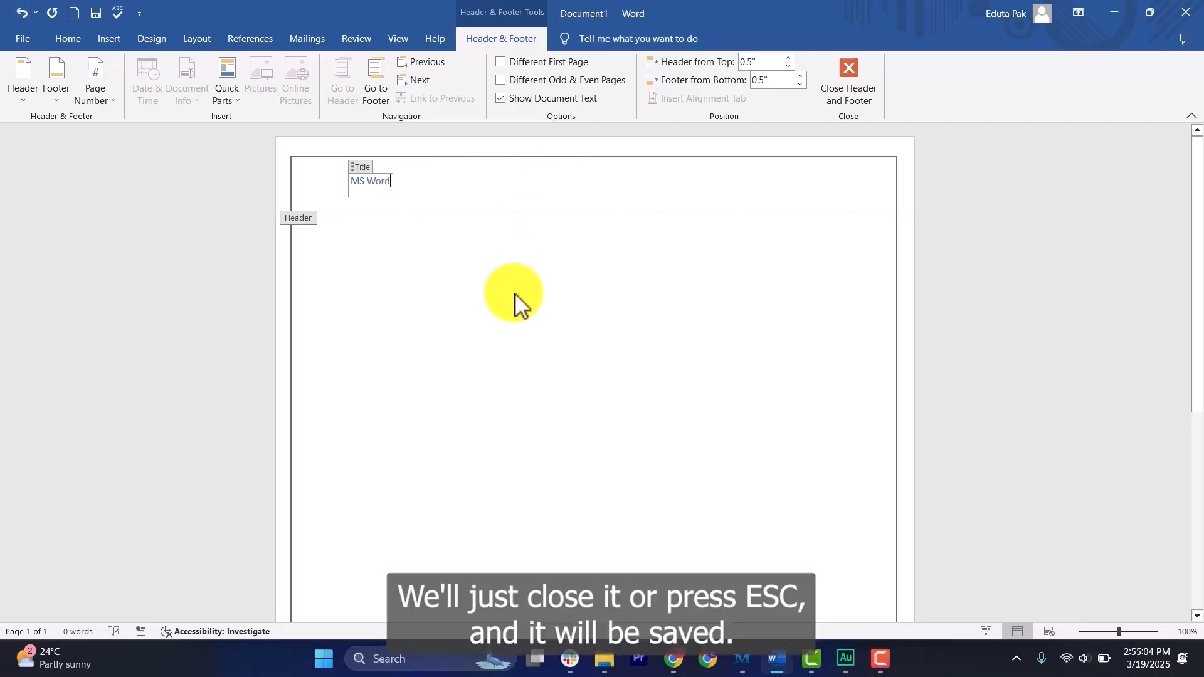
left_click(847, 88)
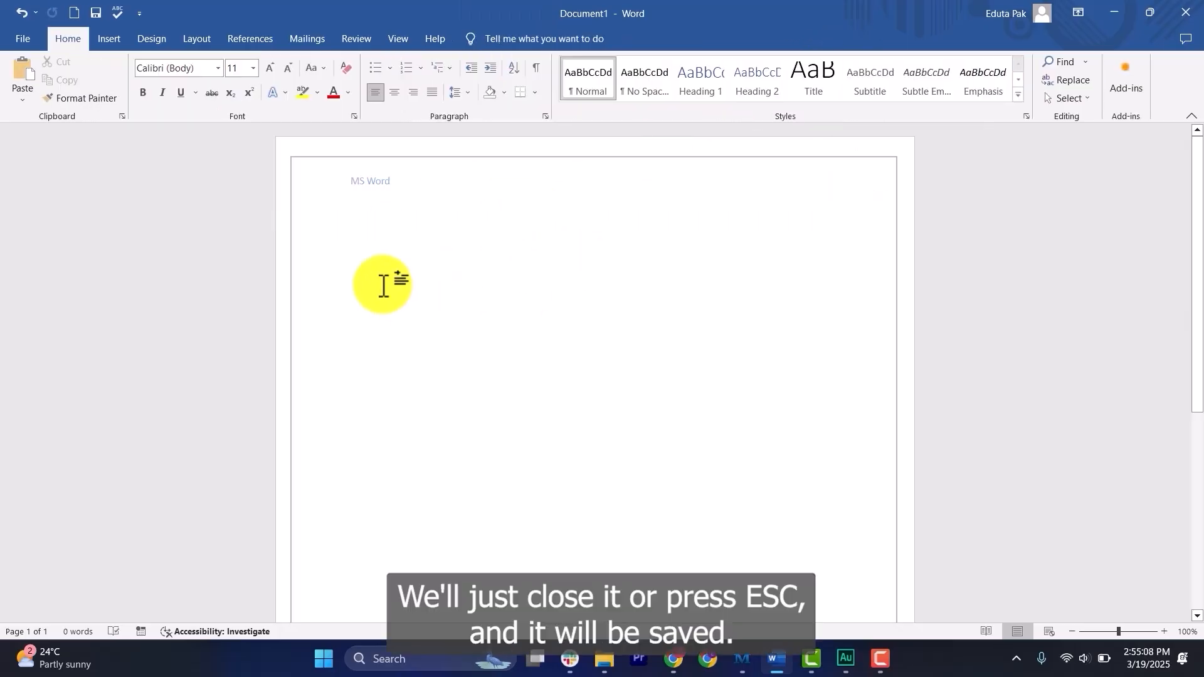
Step: Insert a blank page into the document and check the header on both pages
scroll(489, 251, "down", 5)
scroll(402, 254, "up", 5)
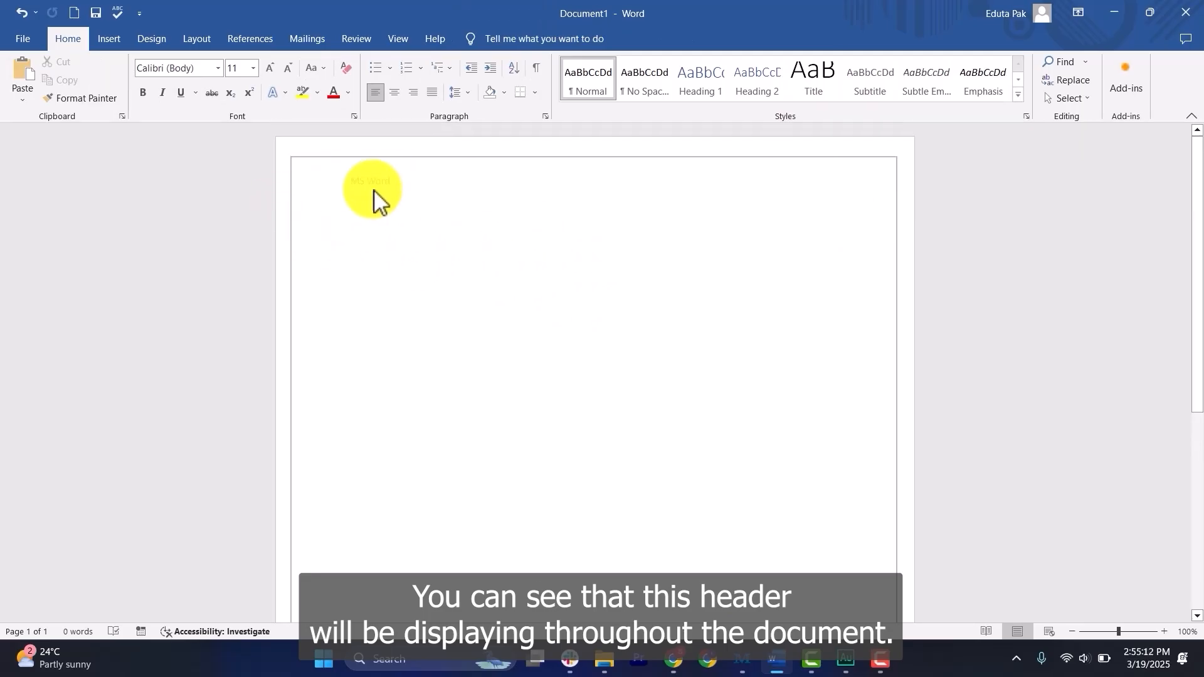
scroll(476, 251, "down", 6)
scroll(602, 374, "up", 5)
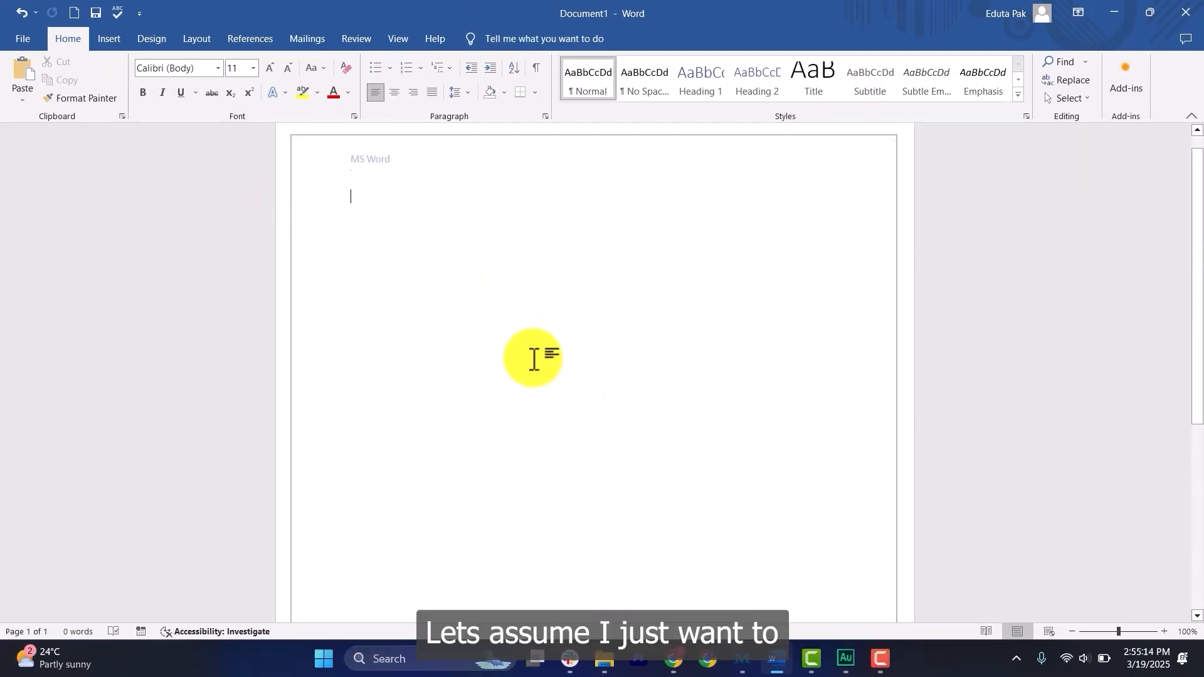
left_click(116, 38)
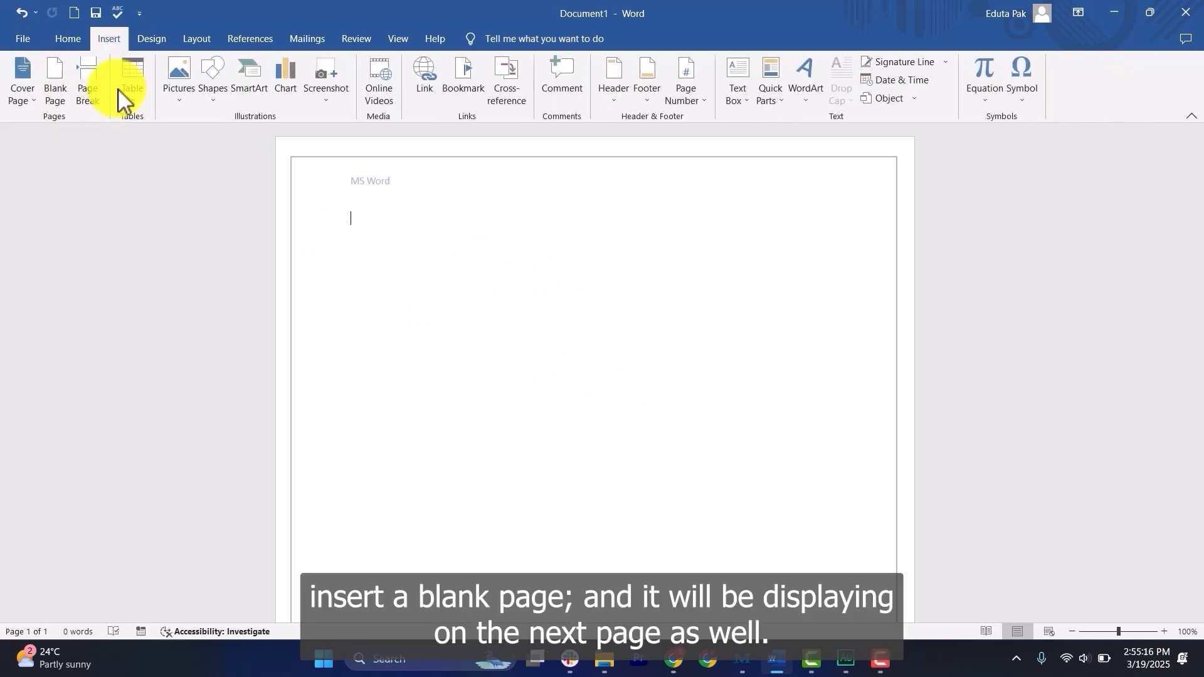
left_click(58, 81)
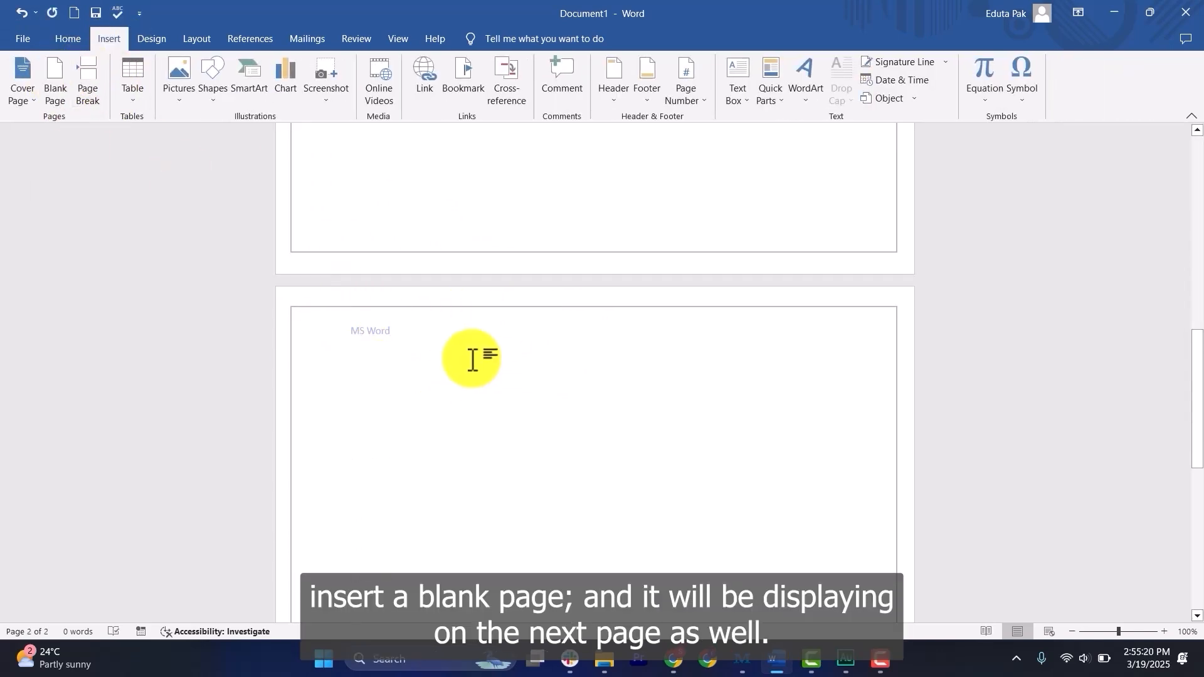
scroll(561, 295, "up", 5)
scroll(556, 292, "up", 3)
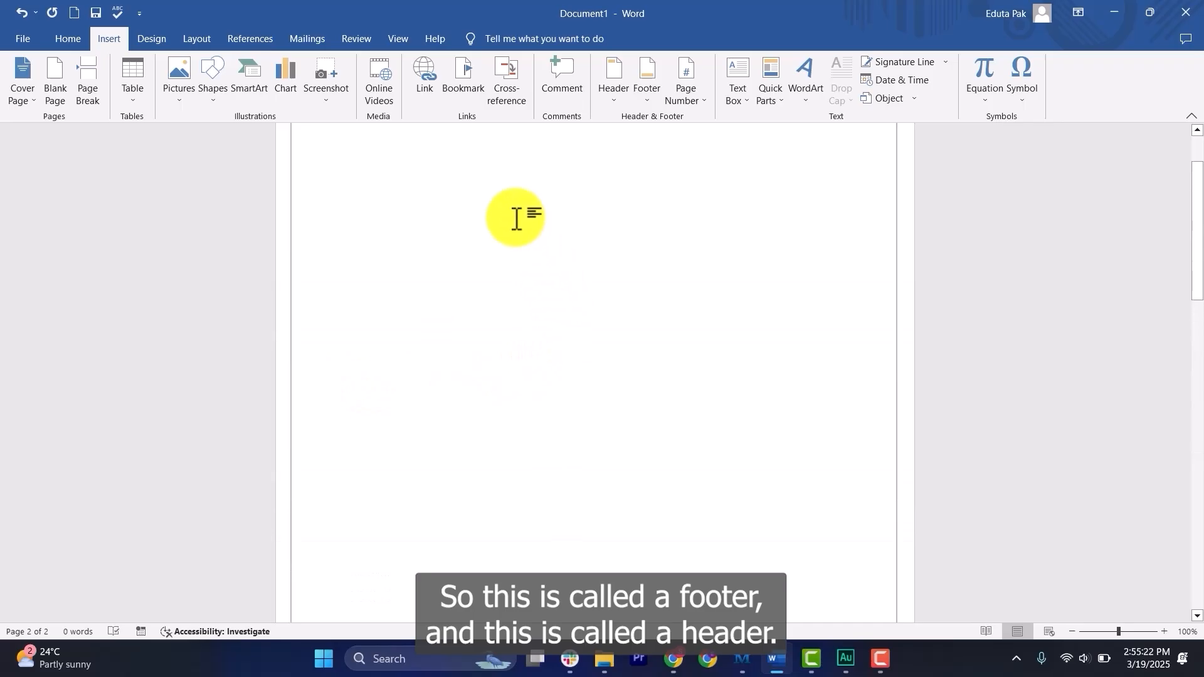
scroll(615, 212, "up", 3)
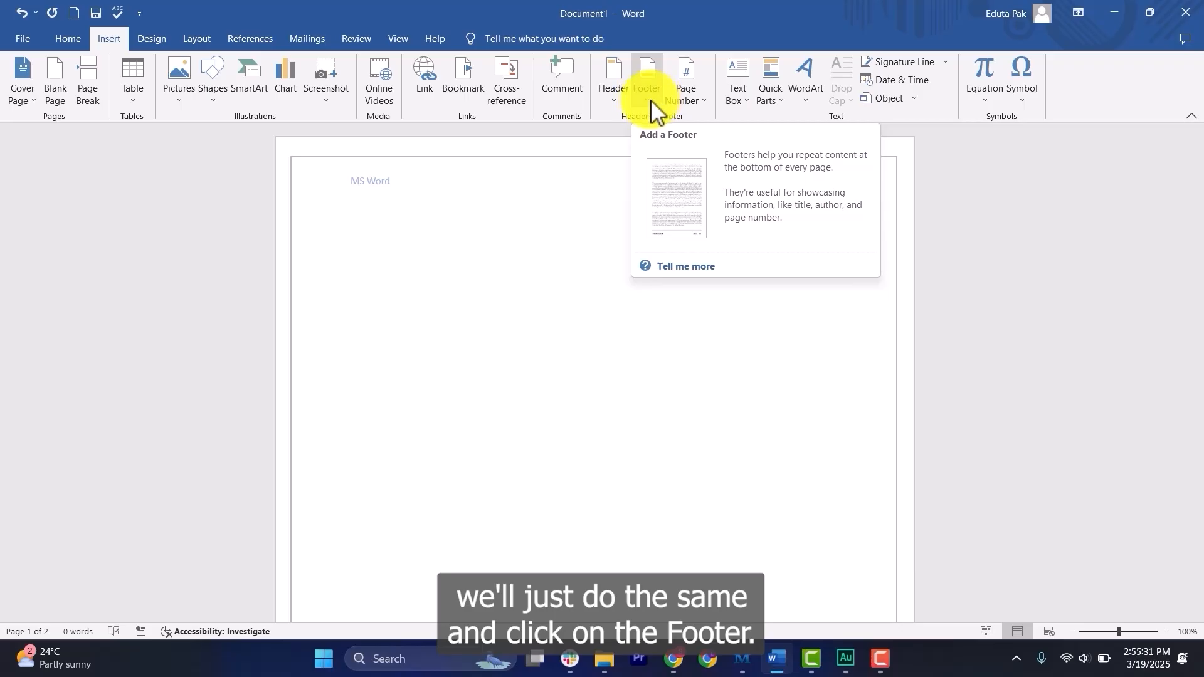
Step: Browse the built-in footer designs and insert the Slice footer
left_click(650, 106)
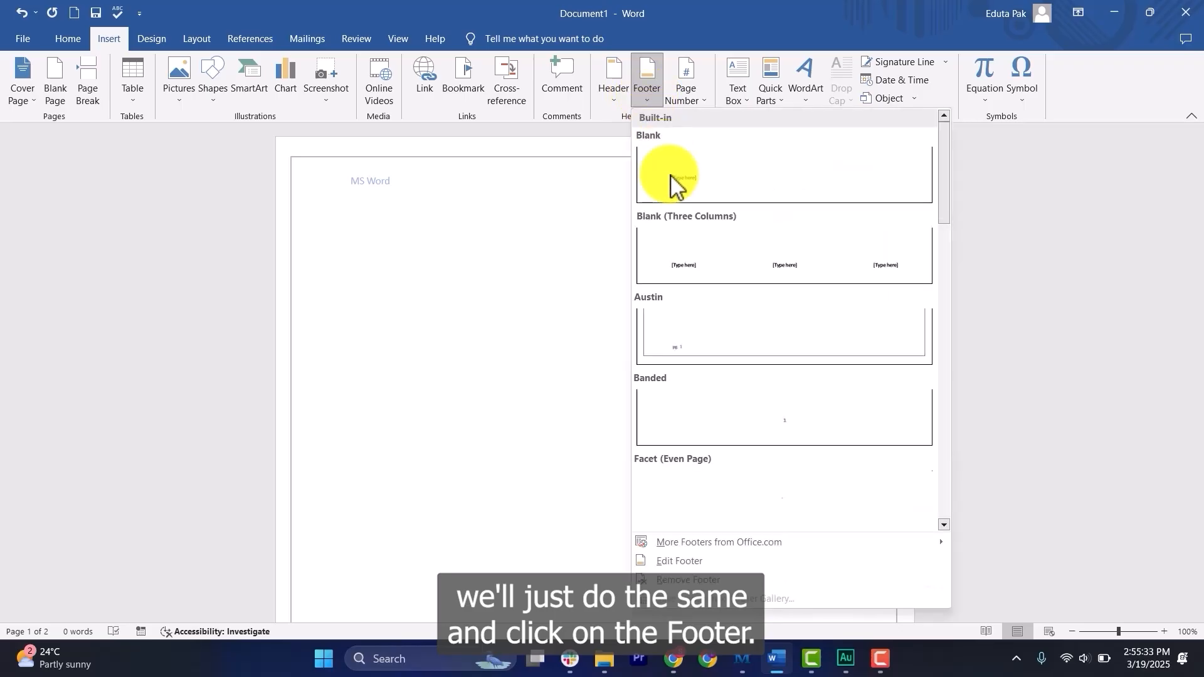
left_click(537, 269)
left_click(652, 103)
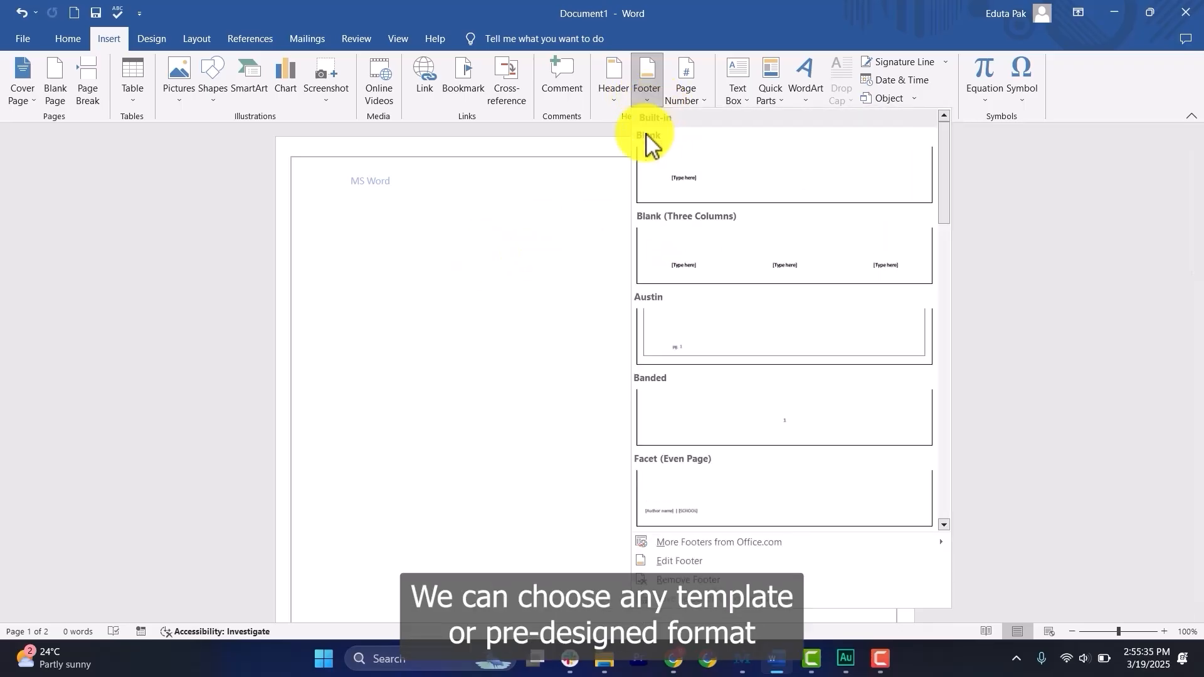
scroll(740, 285, "down", 10)
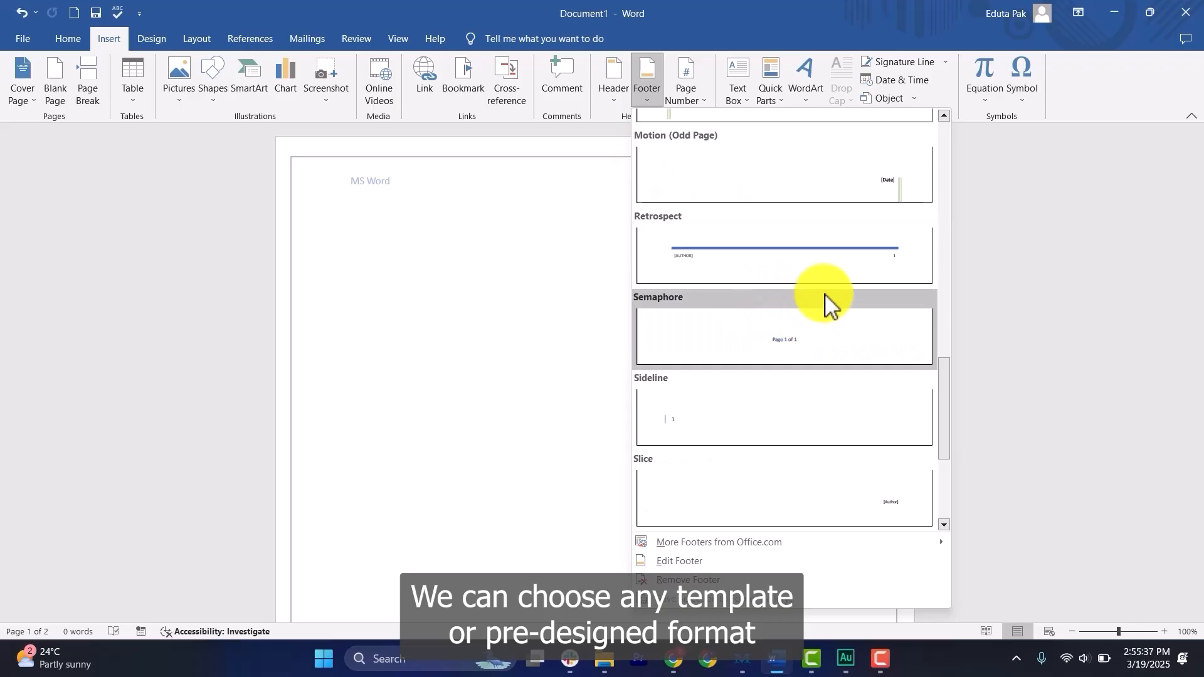
scroll(789, 317, "down", 3)
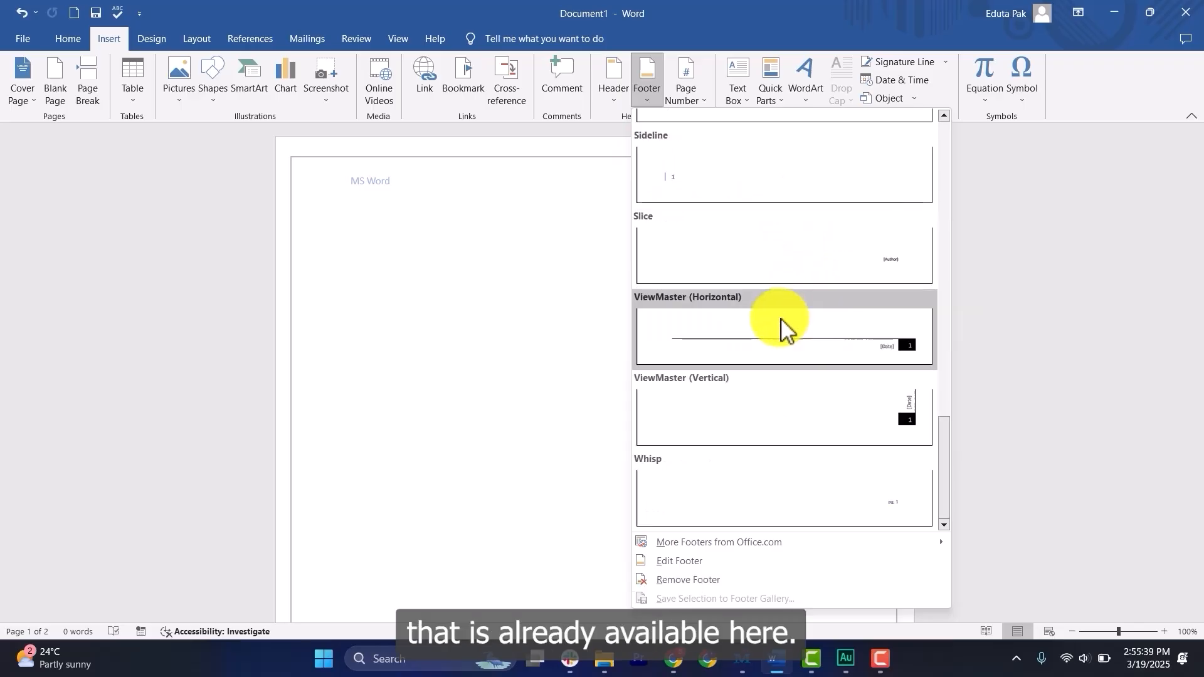
scroll(779, 325, "up", 12)
scroll(766, 286, "up", 3)
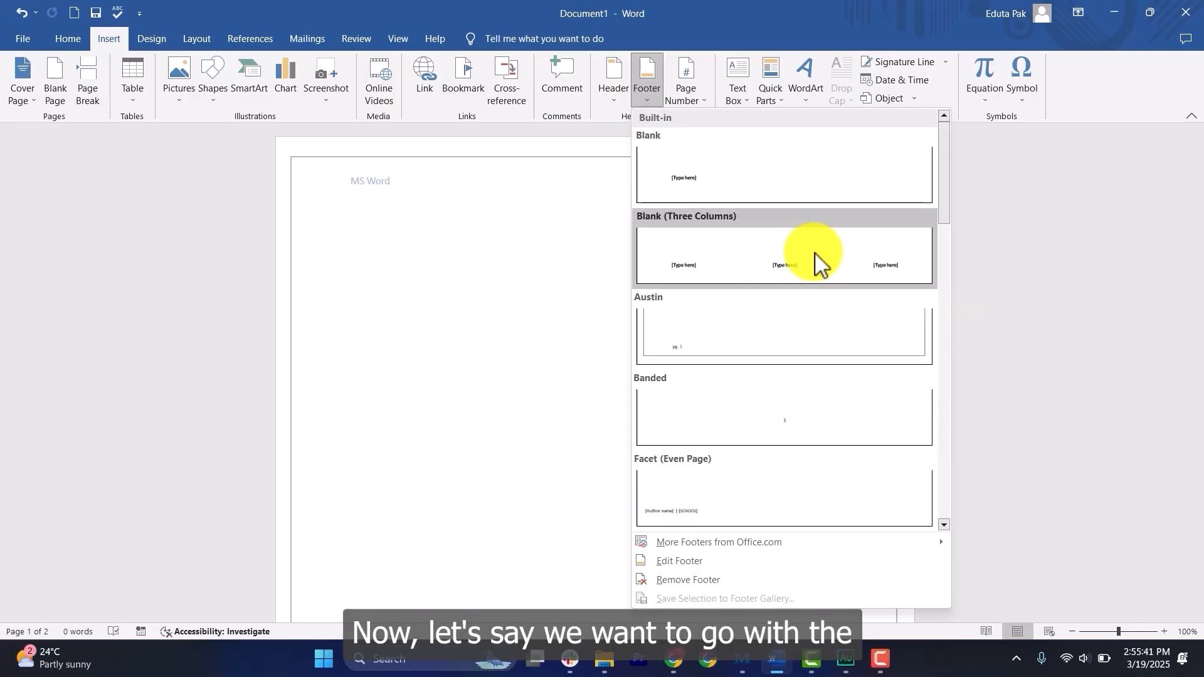
scroll(776, 317, "down", 12)
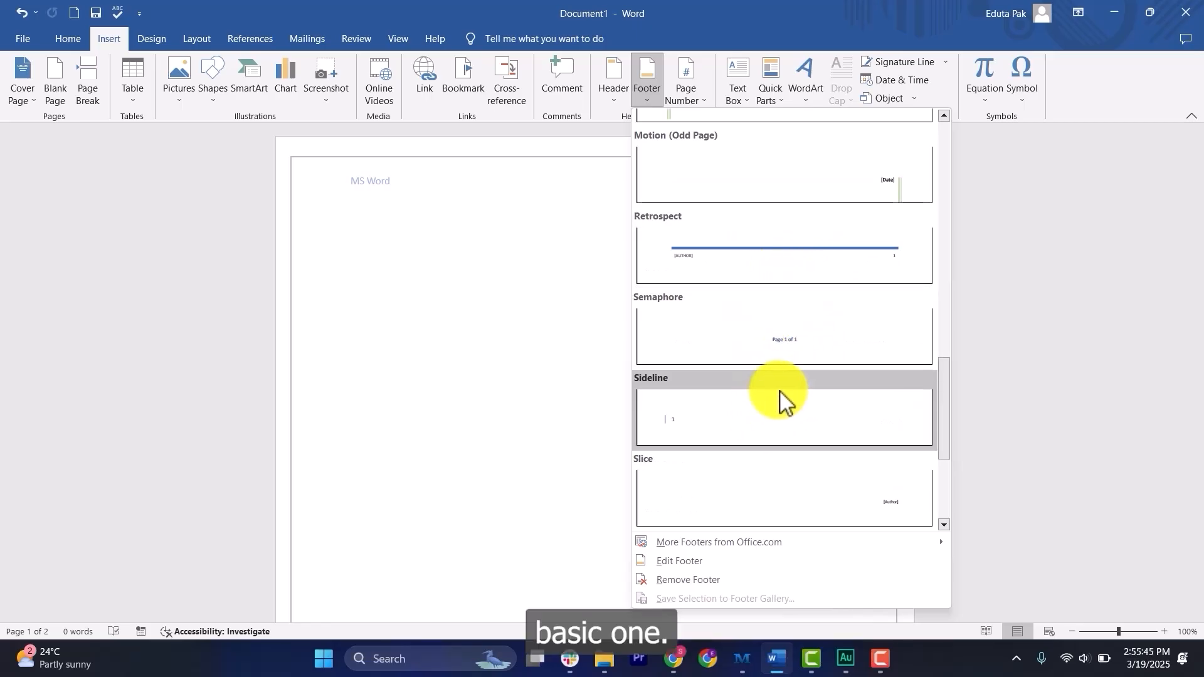
scroll(815, 376, "down", 3)
left_click(862, 265)
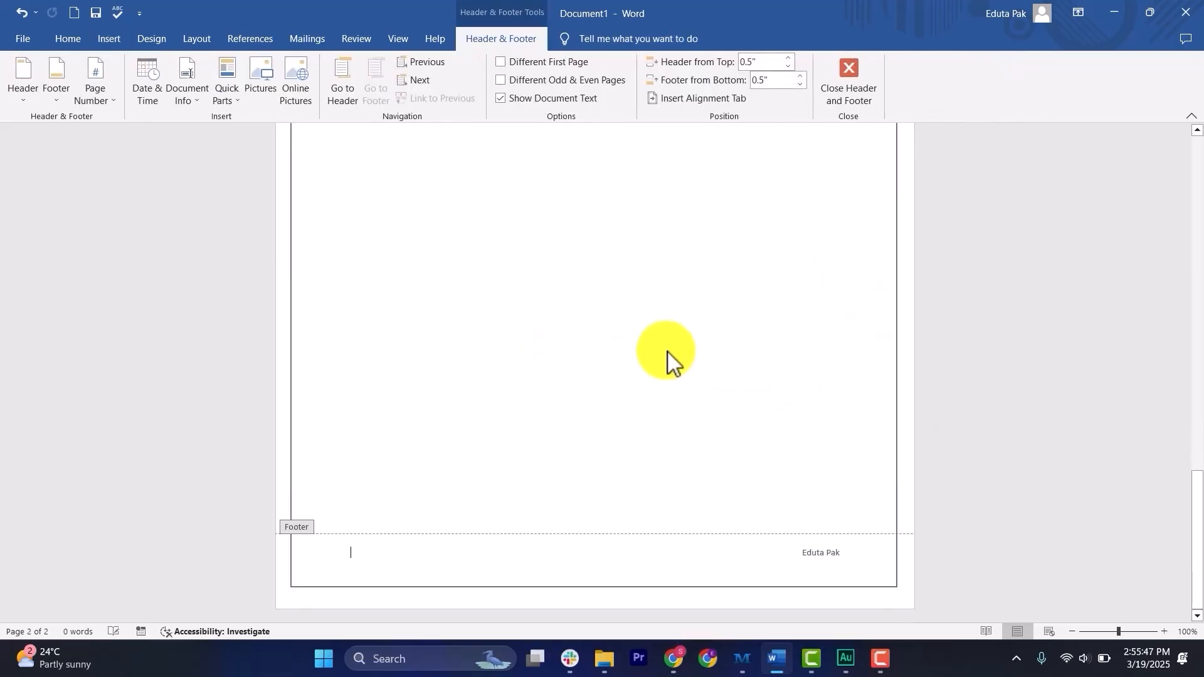
Step: Replace the author name in the footer with 2016, leave footer editing and check the footer on both pages
triple_click(832, 556)
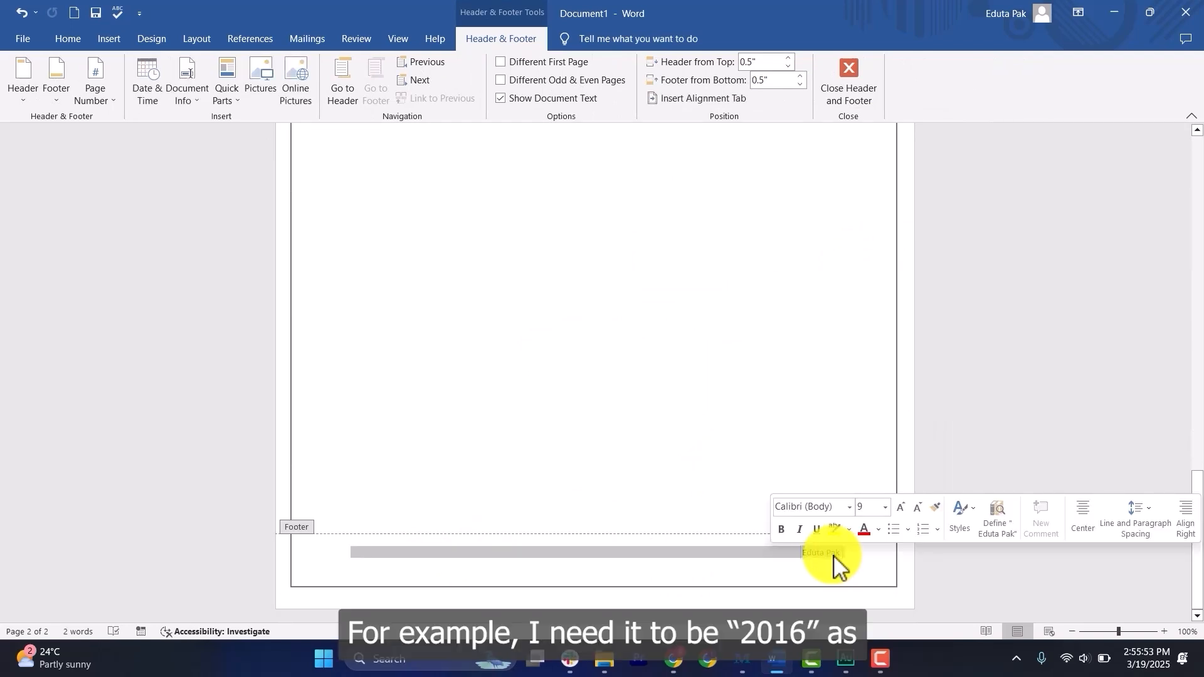
key("ctrl+z")
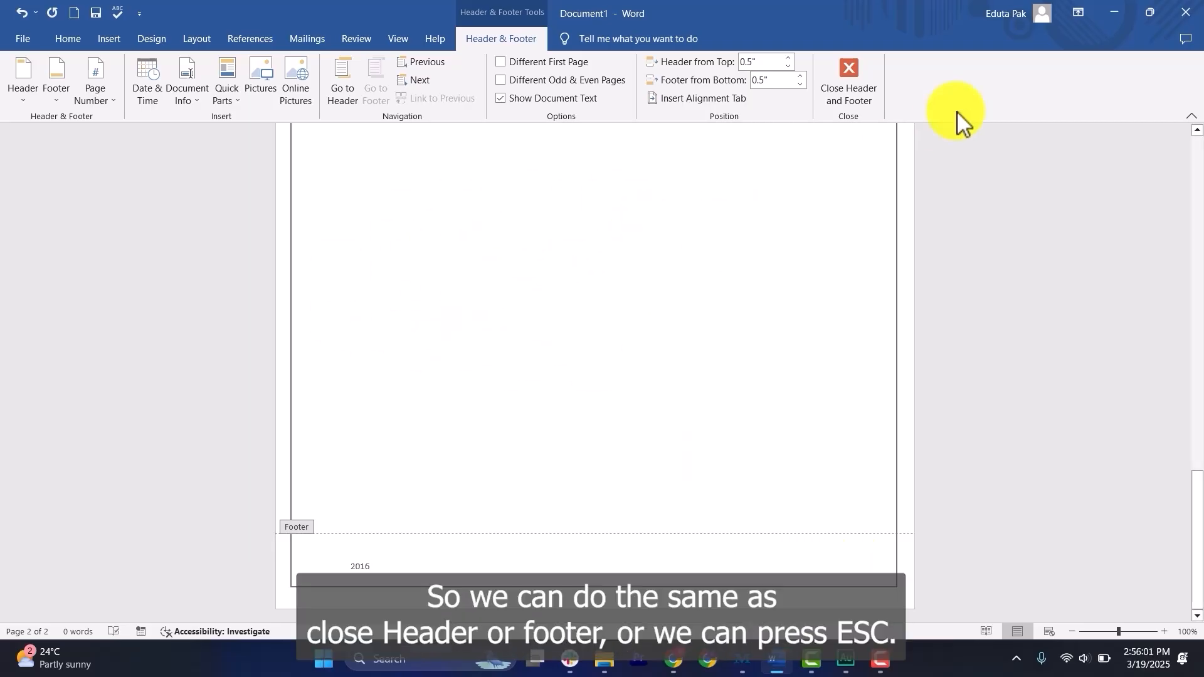
left_click(871, 107)
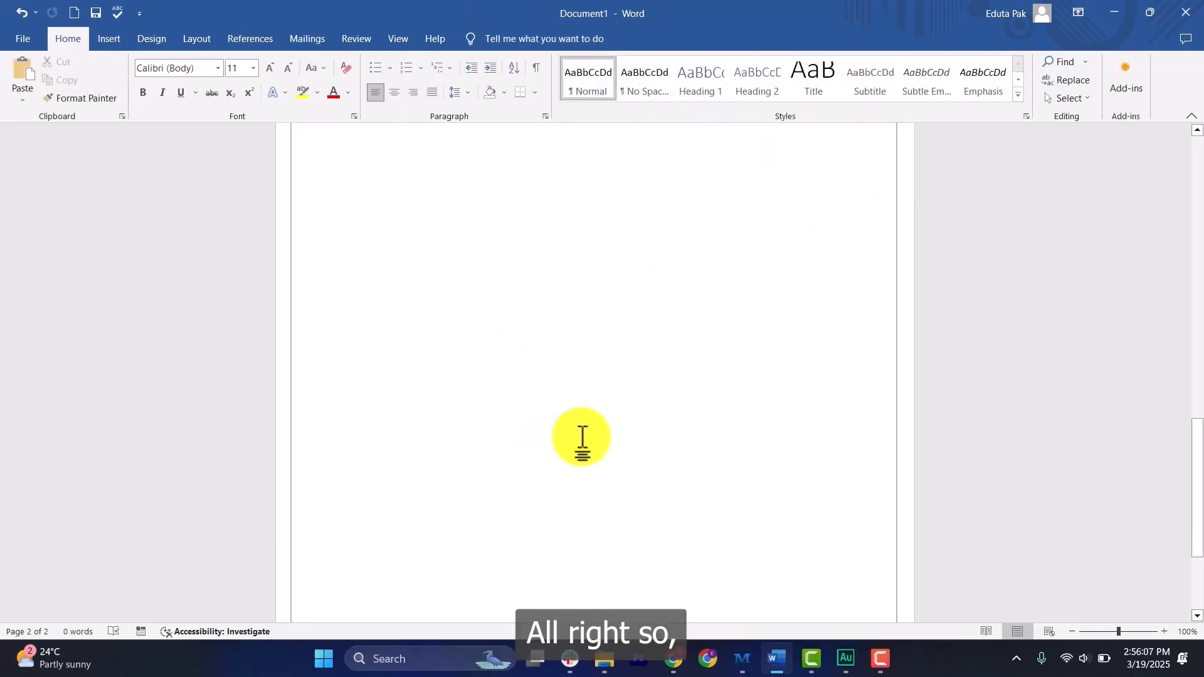
scroll(651, 433, "down", 1)
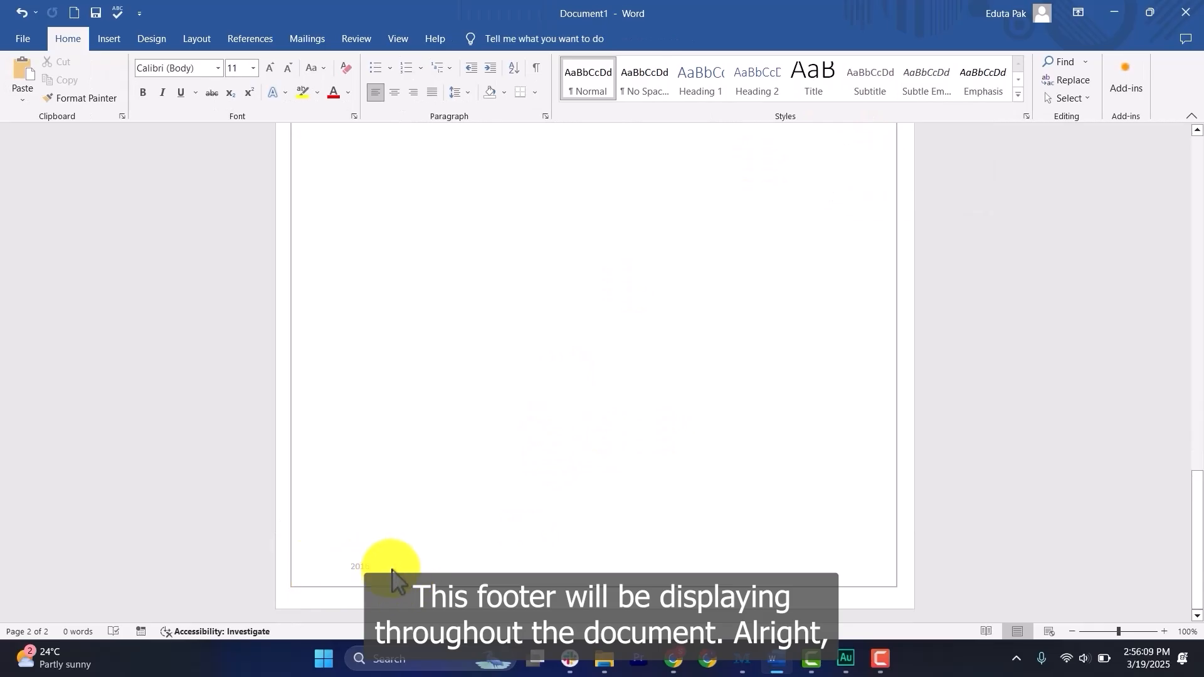
scroll(545, 490, "up", 4)
scroll(580, 464, "down", 2)
scroll(583, 461, "up", 7)
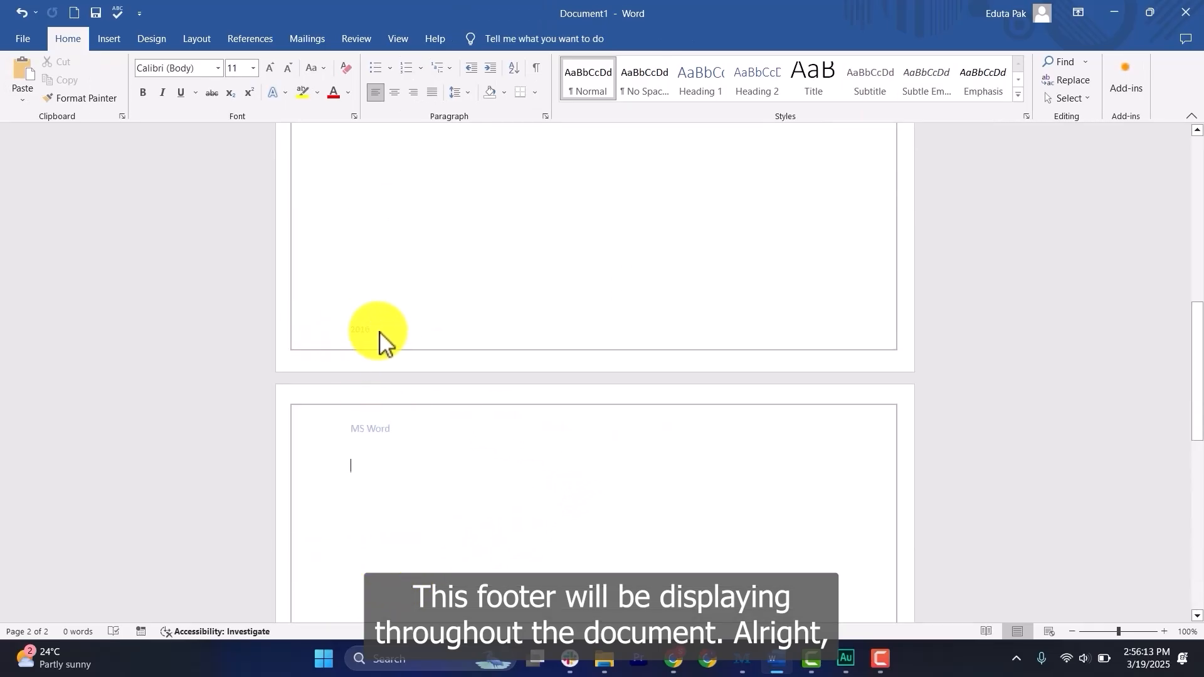
scroll(540, 370, "down", 5)
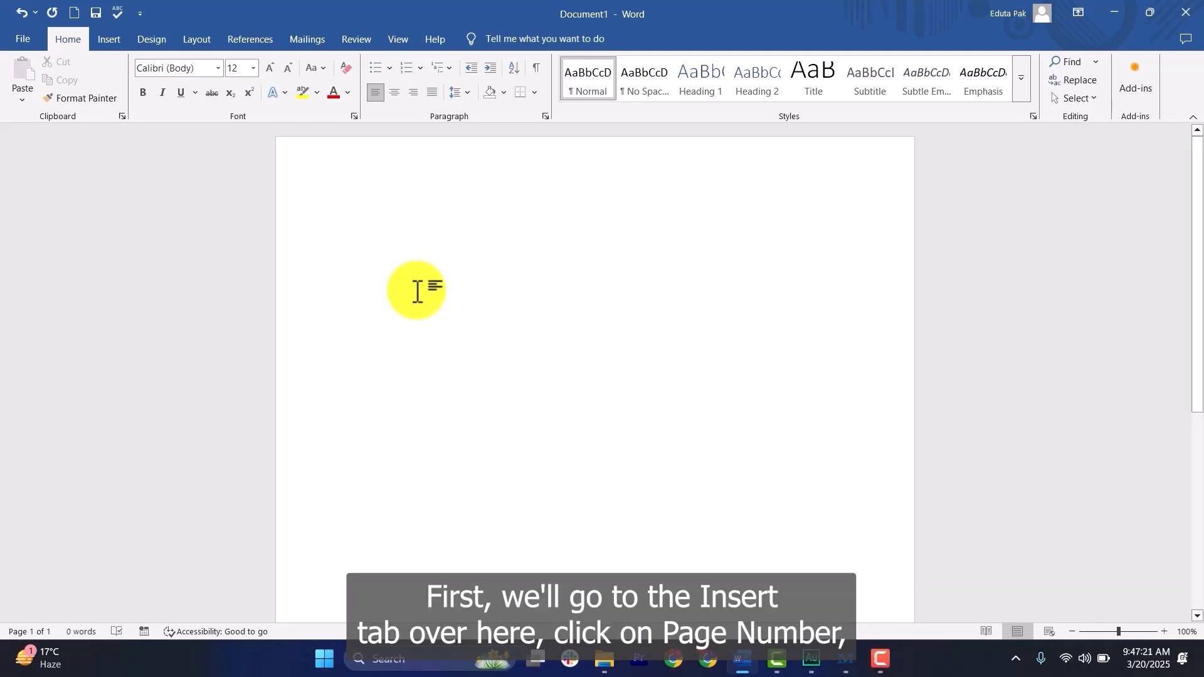
Step: Insert a bottom-of-page number in the Plain Number 3 style, leave footer editing and check the number on the page
left_click(108, 40)
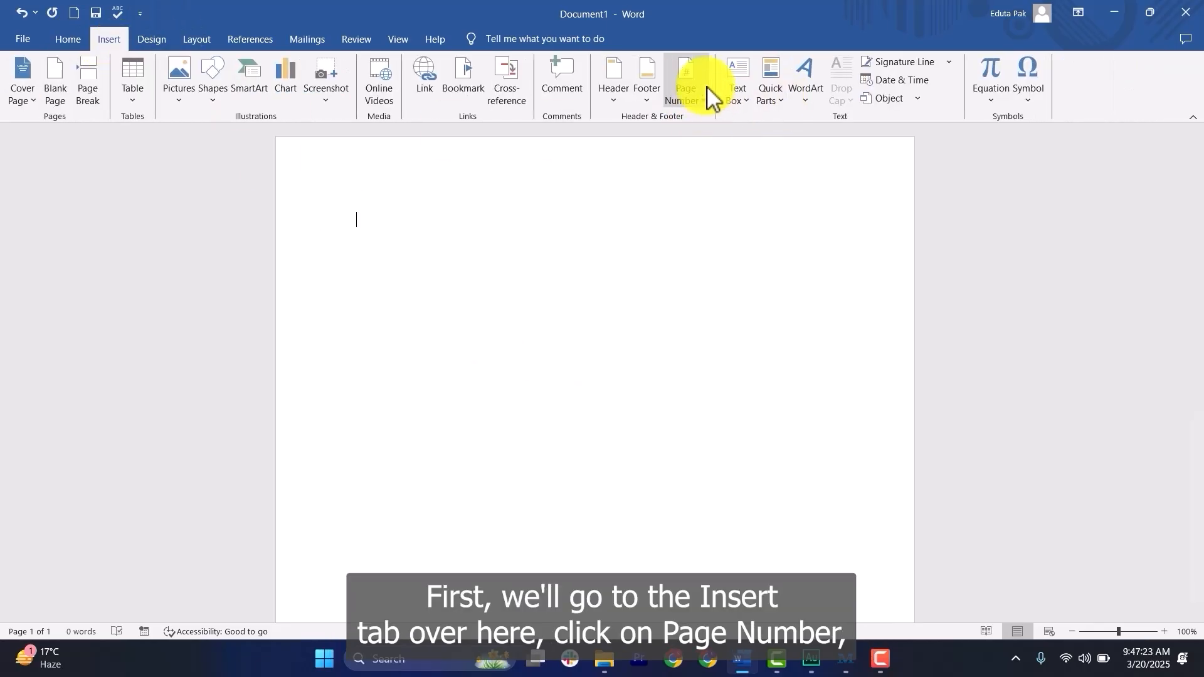
left_click(685, 99)
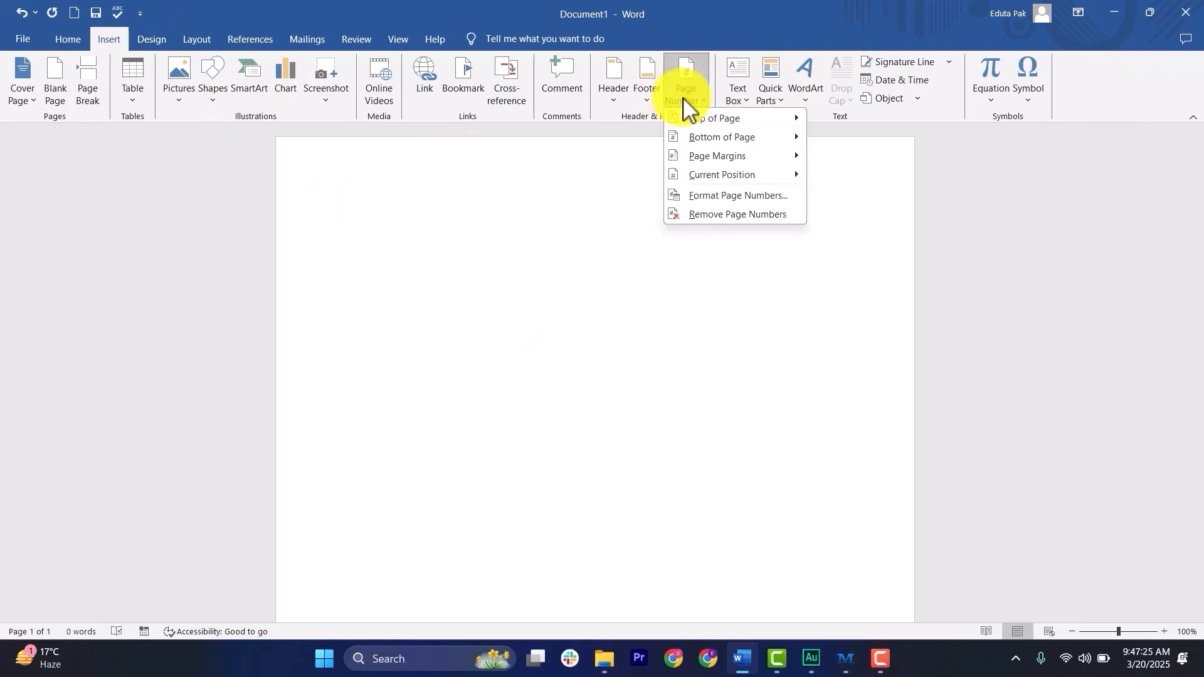
mouse_move(683, 120)
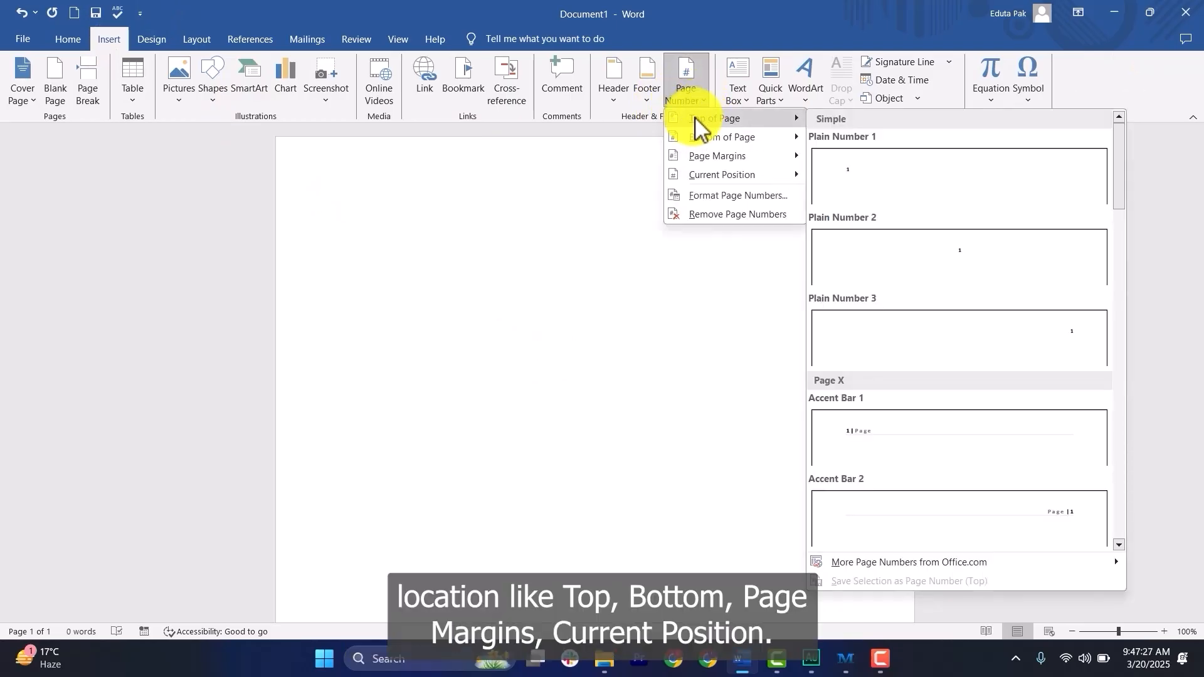
mouse_move(730, 179)
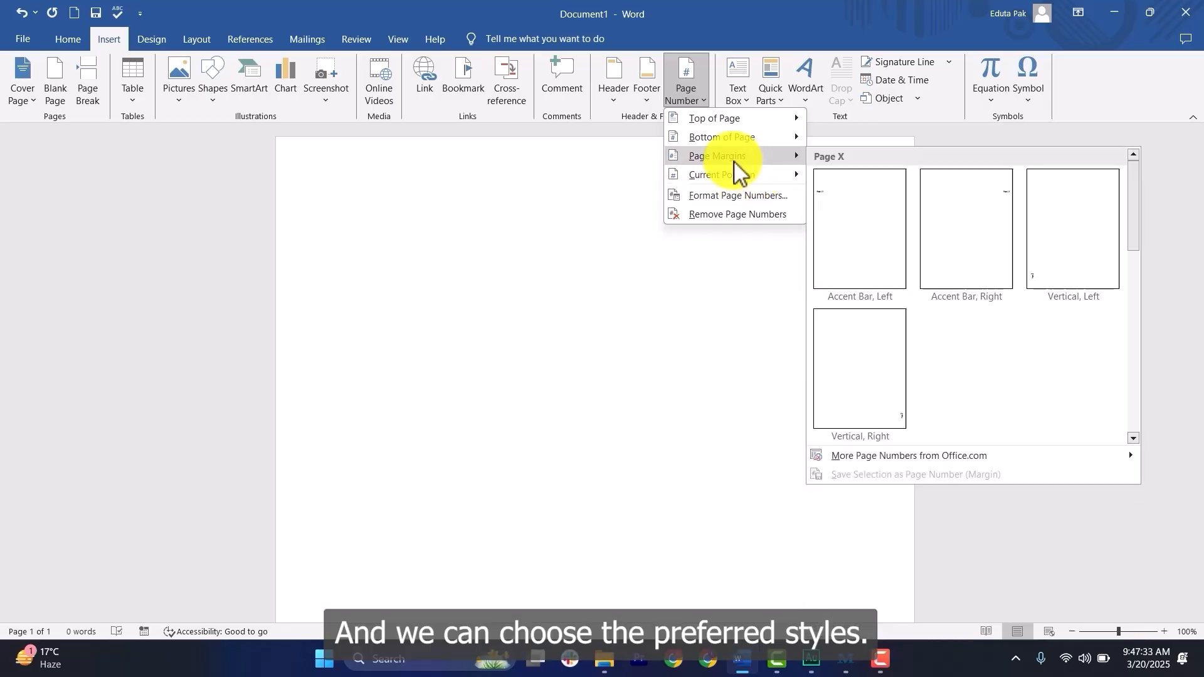
mouse_move(732, 135)
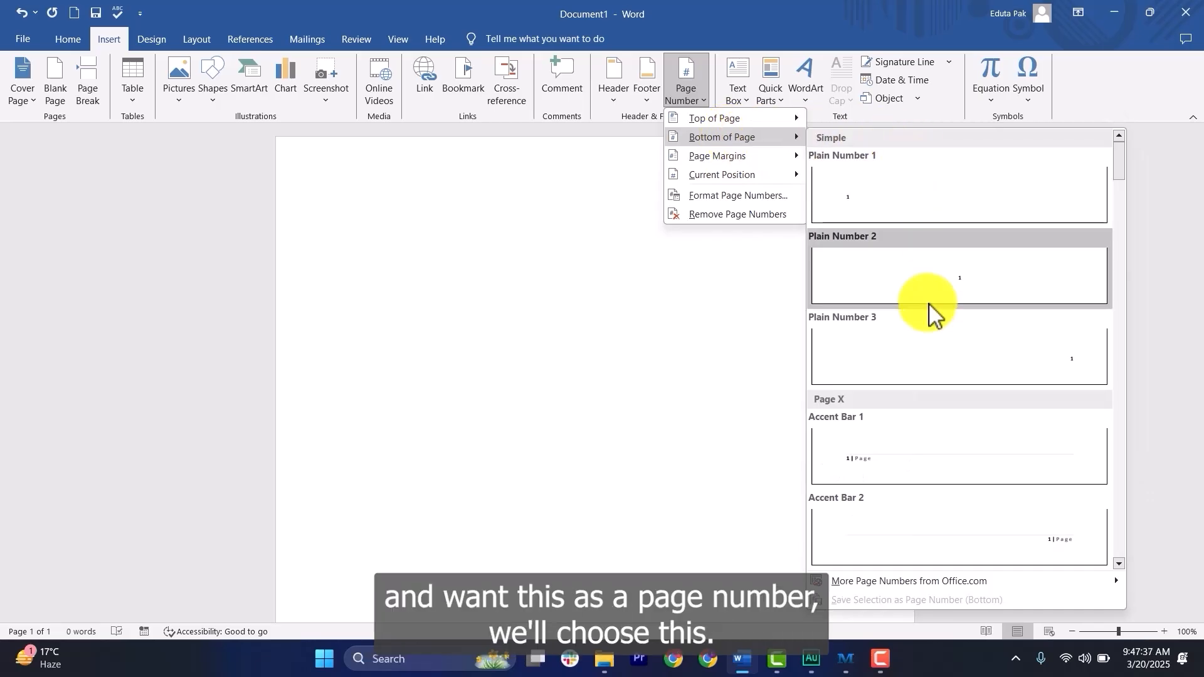
left_click(1044, 370)
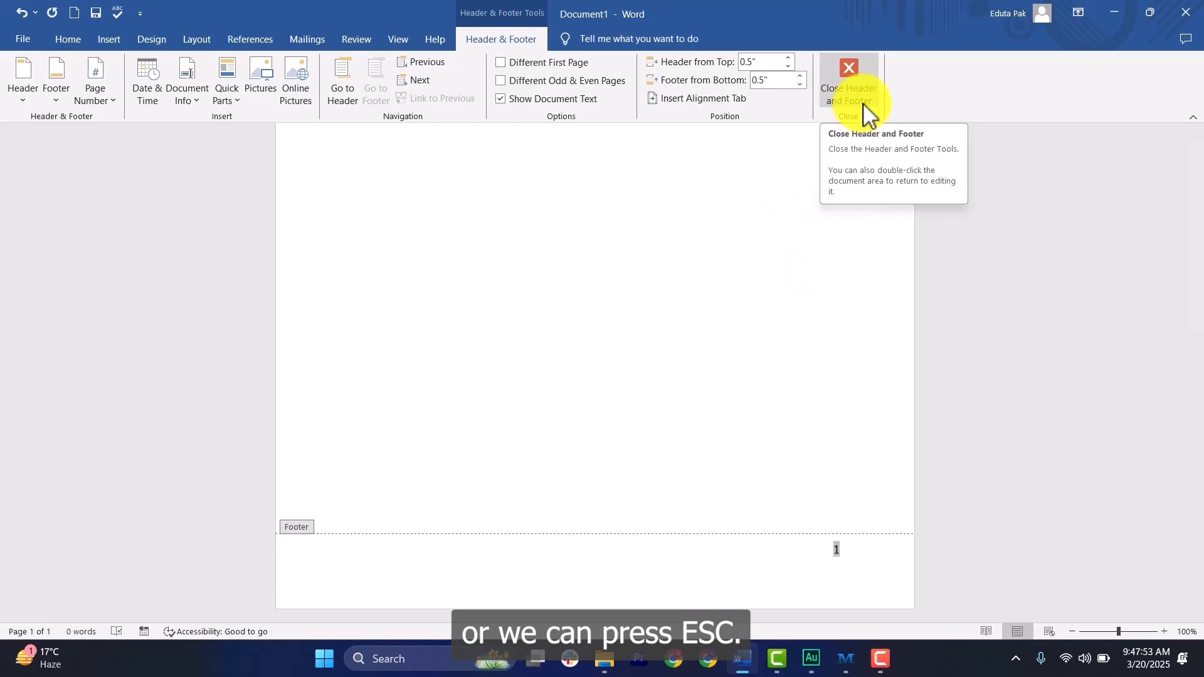
key("Escape")
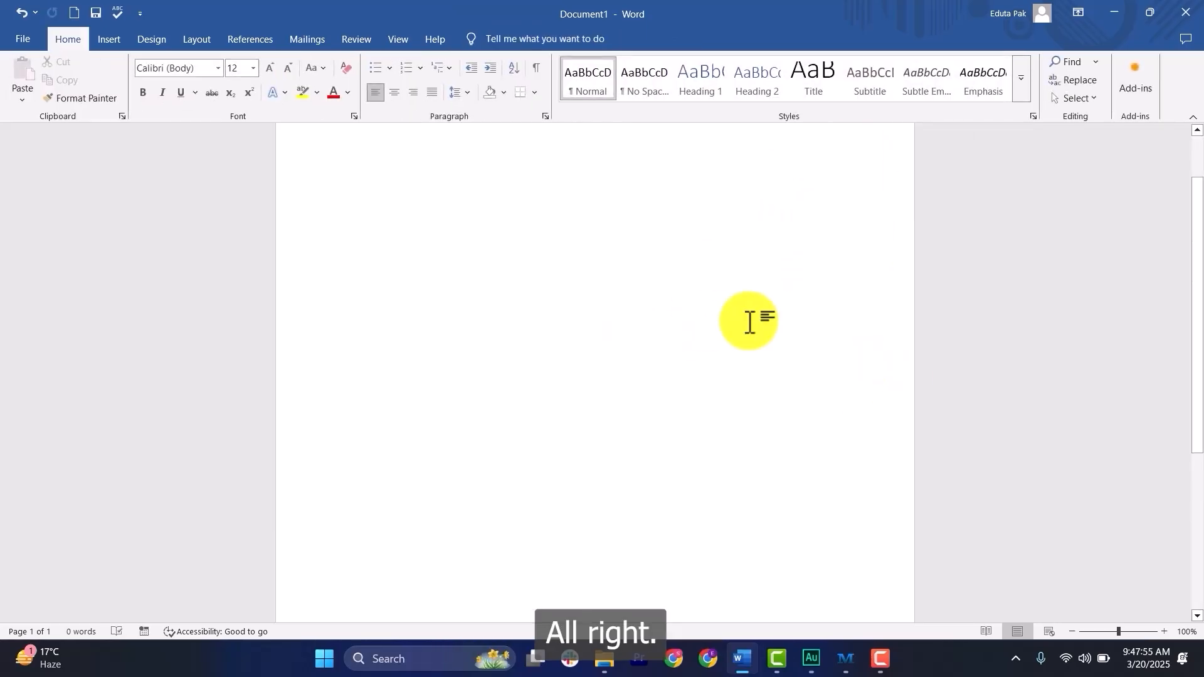
scroll(801, 399, "down", 3)
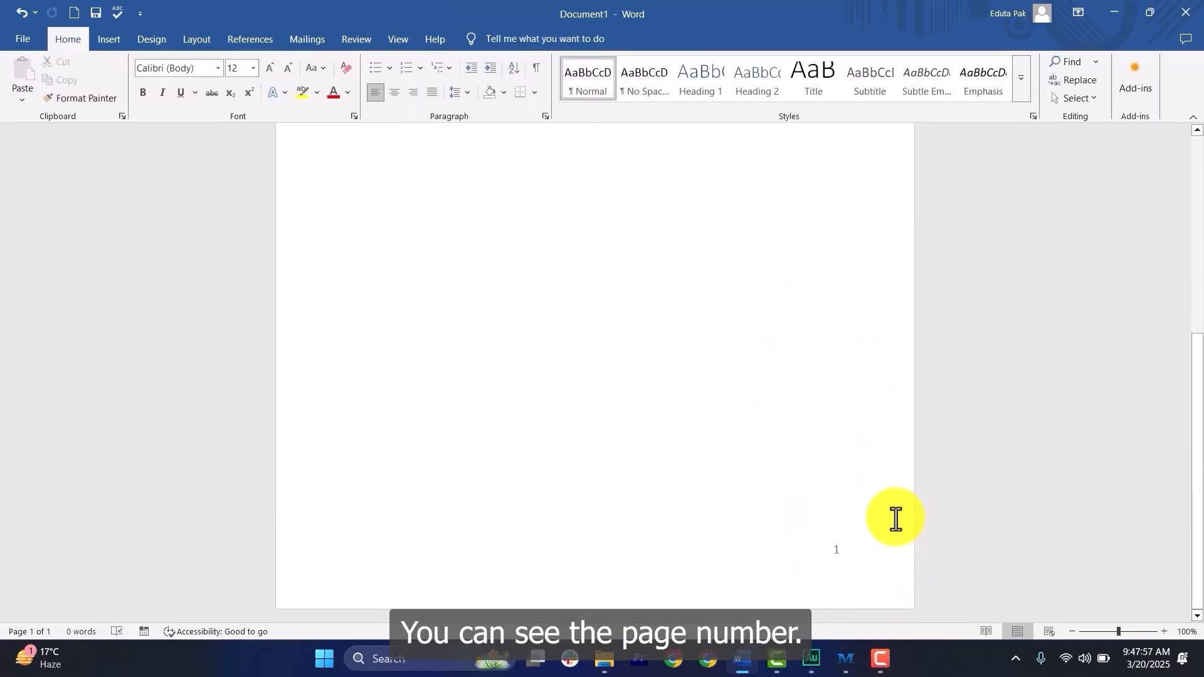
Step: Insert a blank page into the document and check the page numbering on both pages
scroll(376, 251, "up", 5)
left_click(109, 38)
left_click(53, 85)
scroll(681, 385, "down", 9)
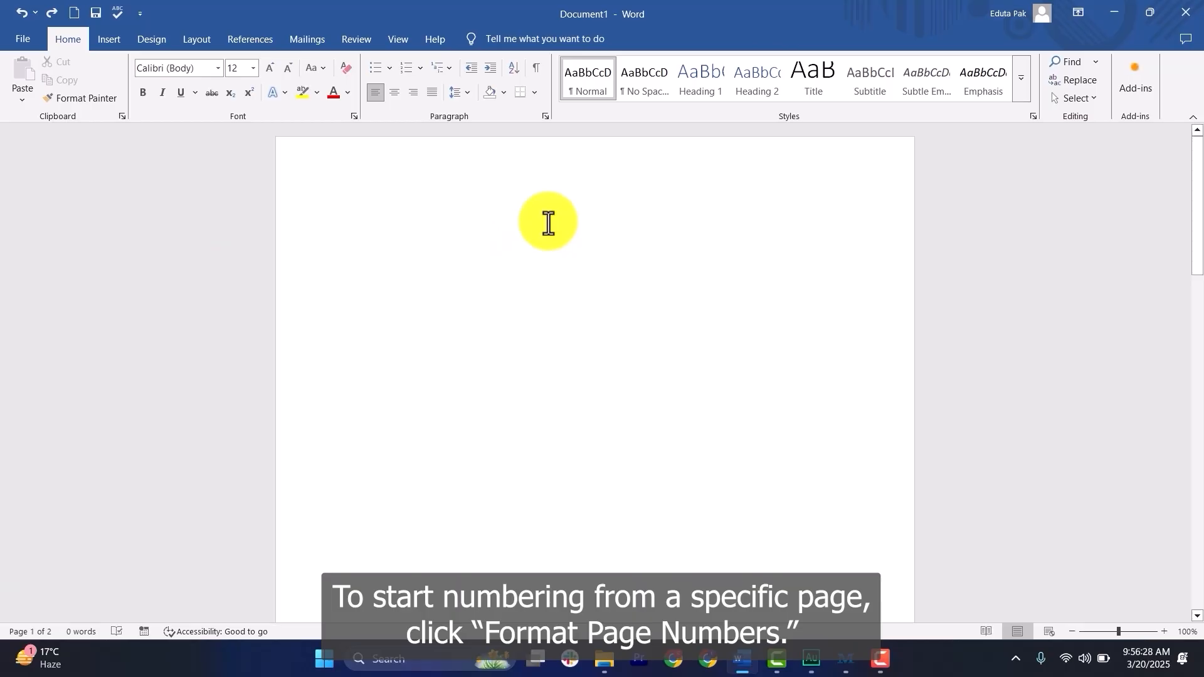
Step: Set the page numbering to start at 7 and check the number at the foot of the first page
left_click(108, 39)
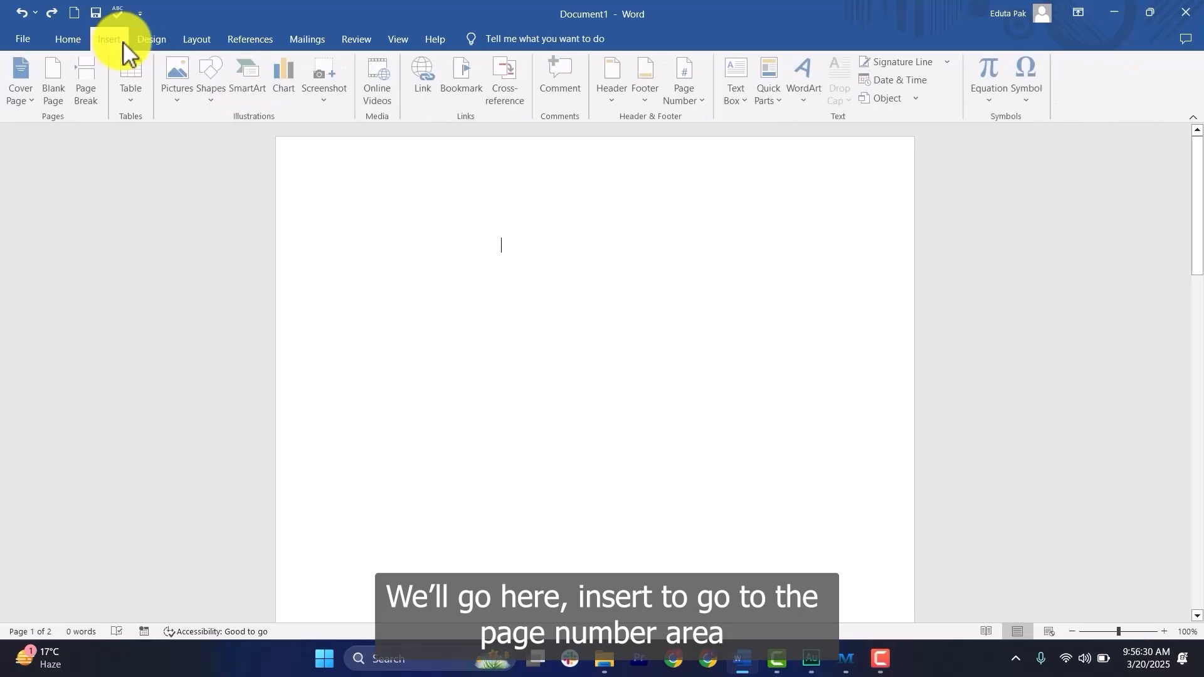
left_click(691, 99)
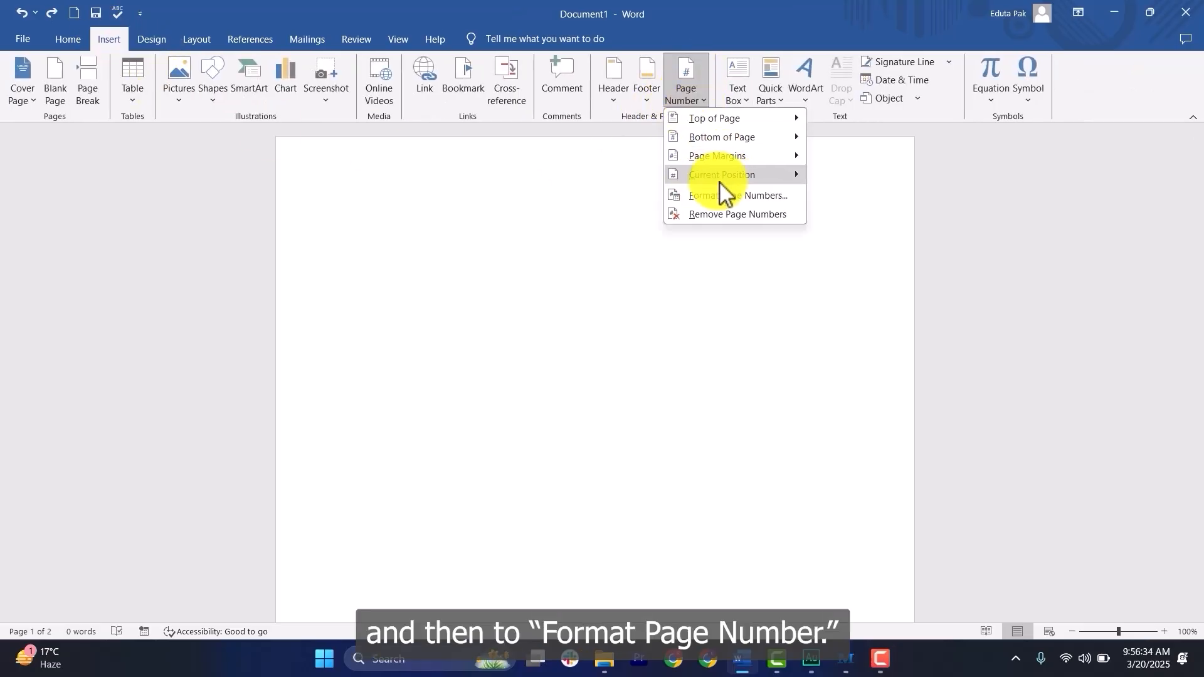
left_click(722, 196)
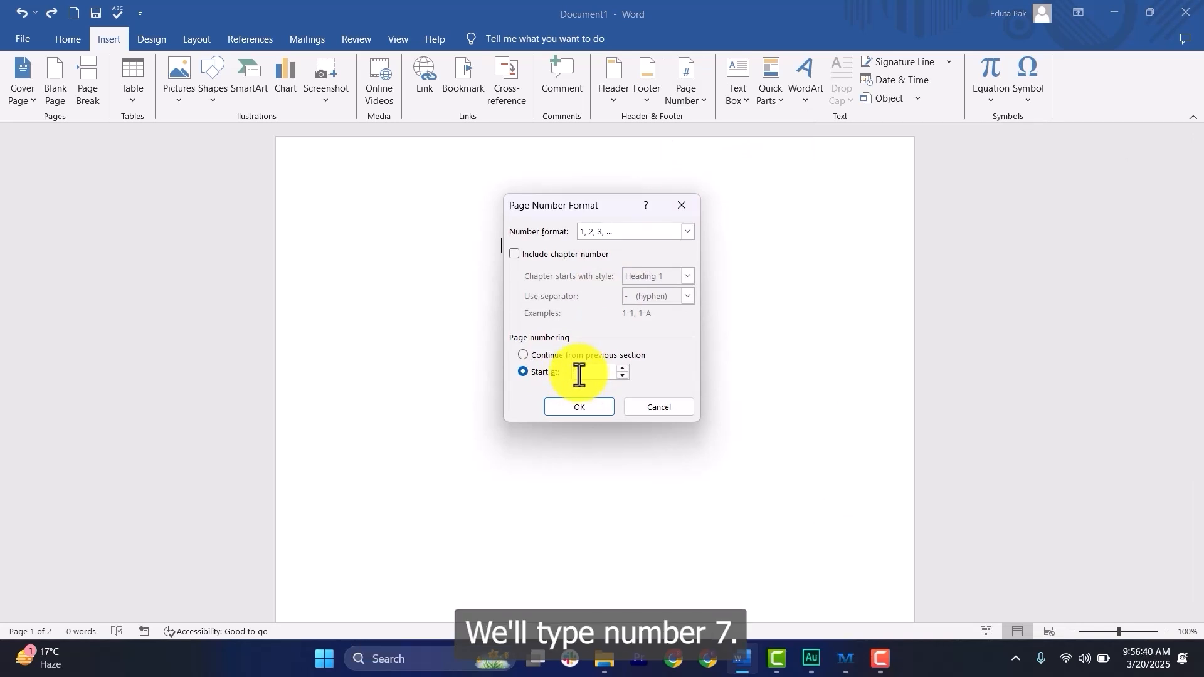
left_click(589, 407)
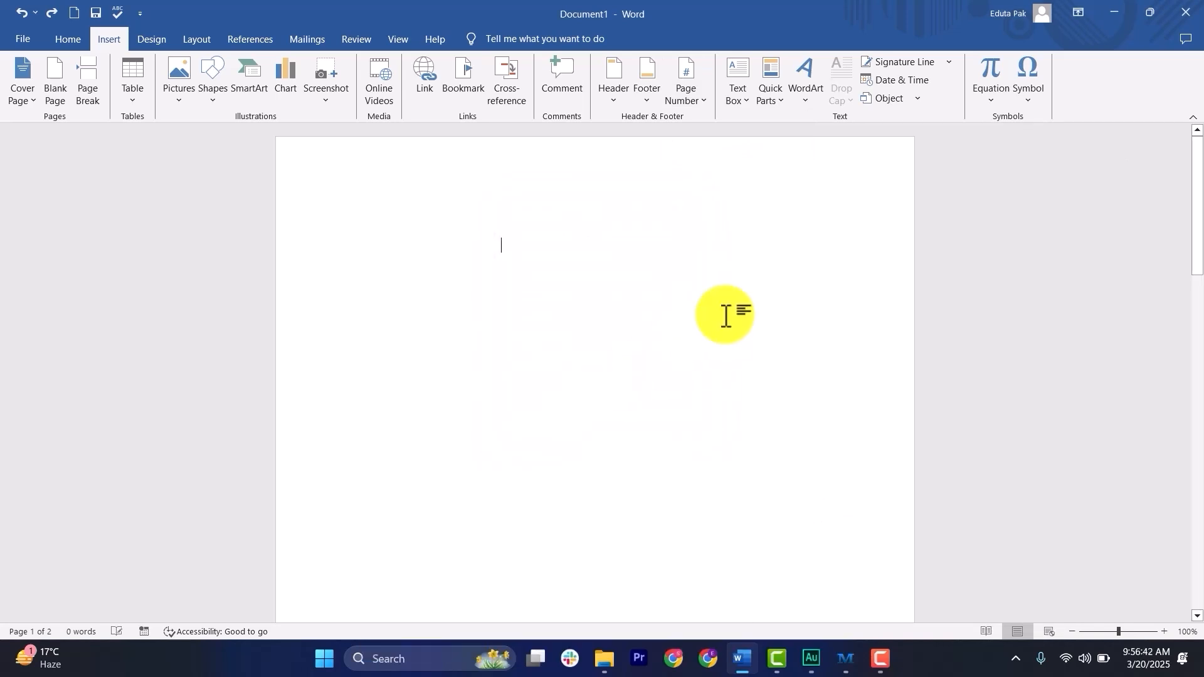
scroll(784, 323, "down", 6)
scroll(757, 325, "down", 1)
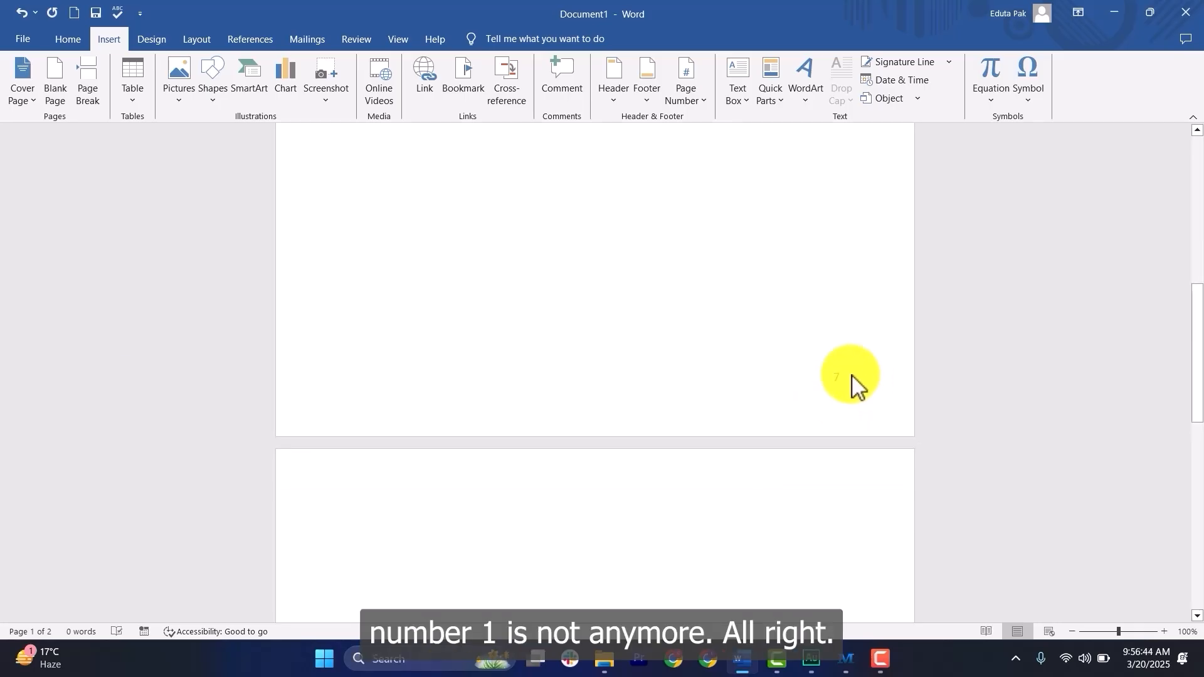
scroll(854, 380, "down", 2)
scroll(830, 374, "up", 2)
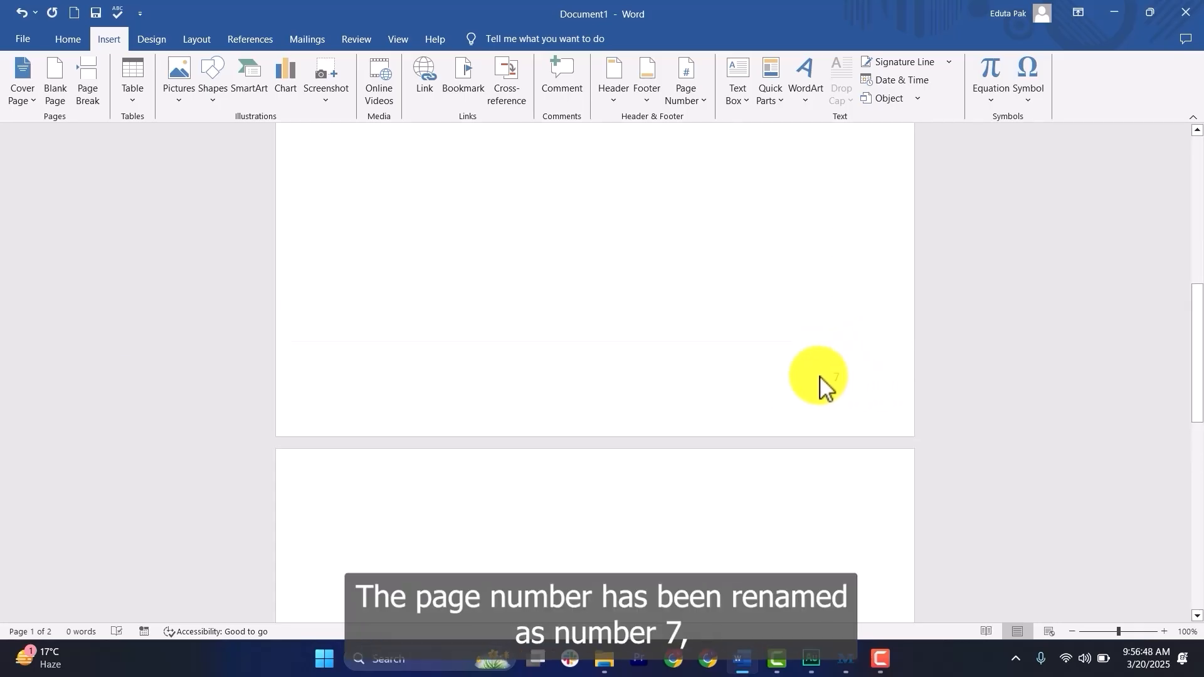
Step: Insert another blank page at the second page of the document
scroll(842, 379, "down", 8)
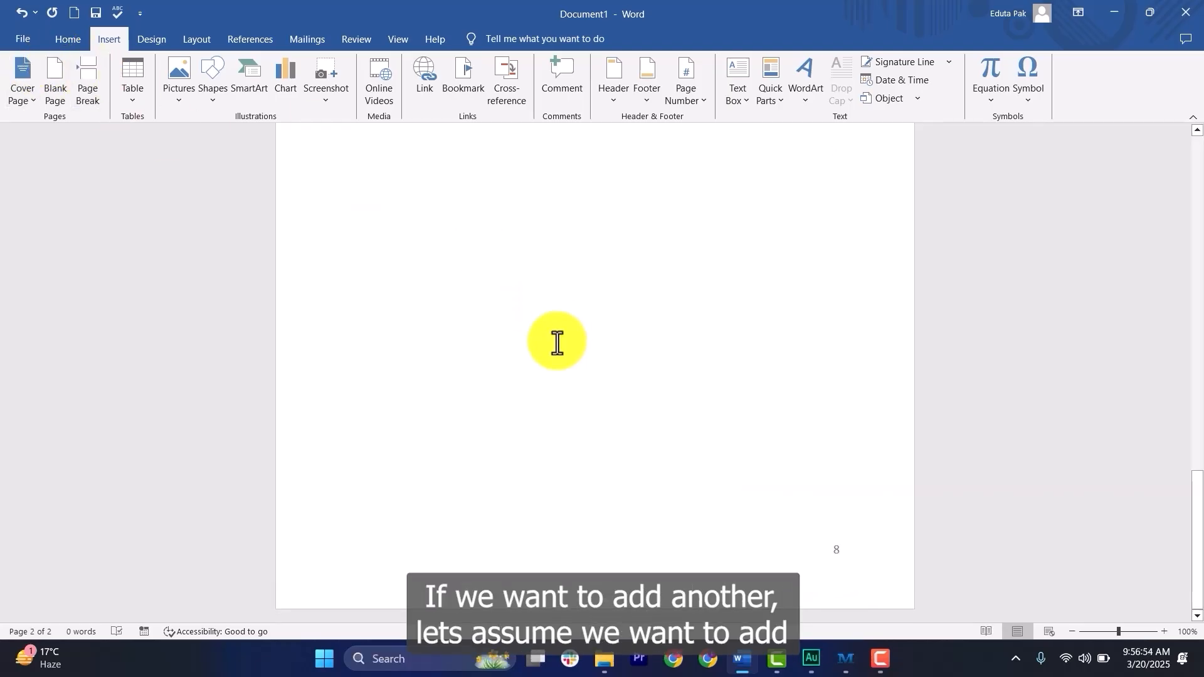
left_click(60, 91)
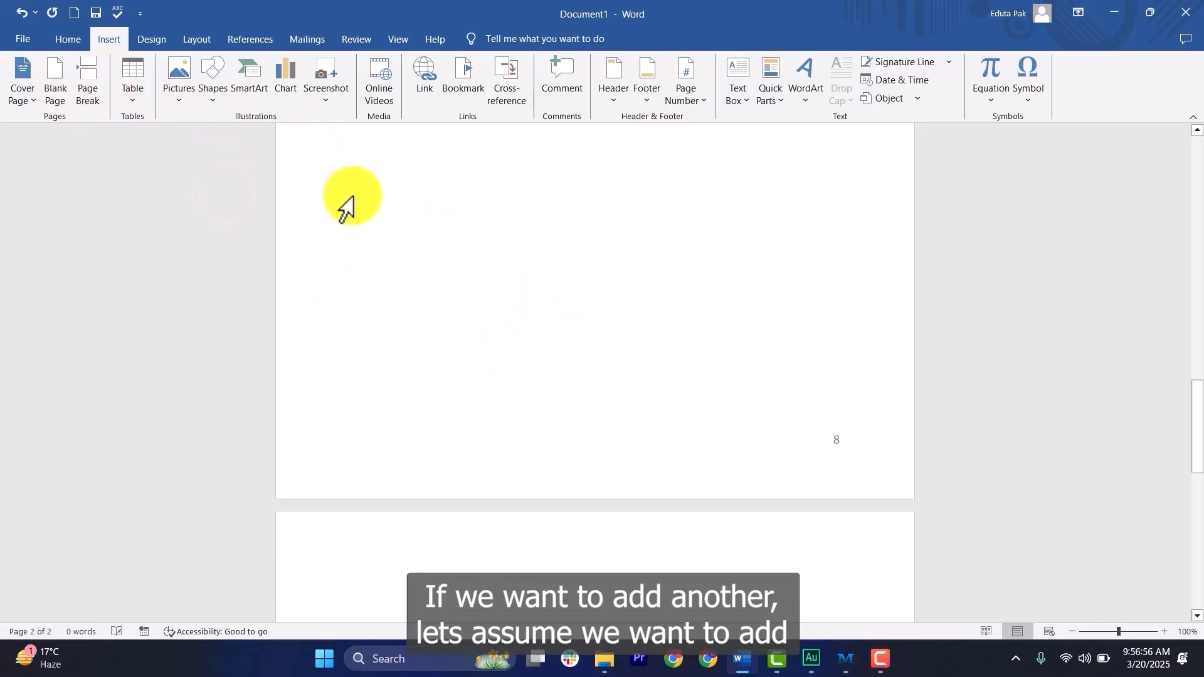
Step: Examine the page numbers in the footers across all pages of the document
scroll(592, 256, "down", 7)
scroll(787, 312, "down", 2)
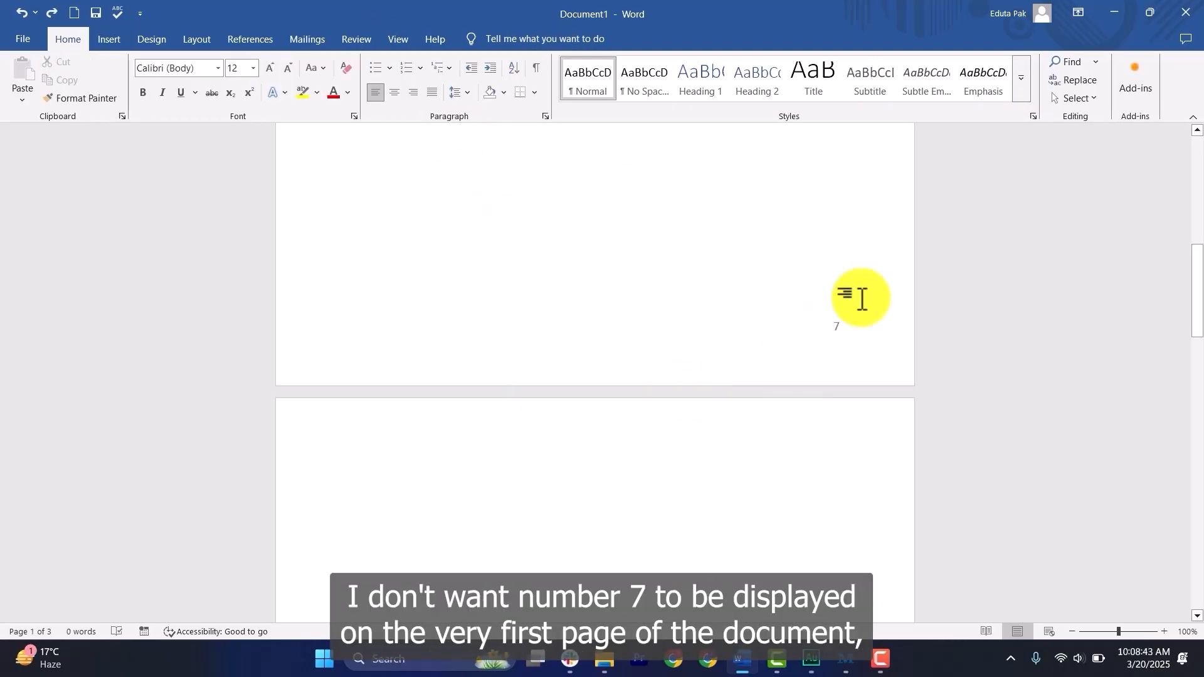
scroll(843, 335, "down", 1)
scroll(847, 338, "up", 5)
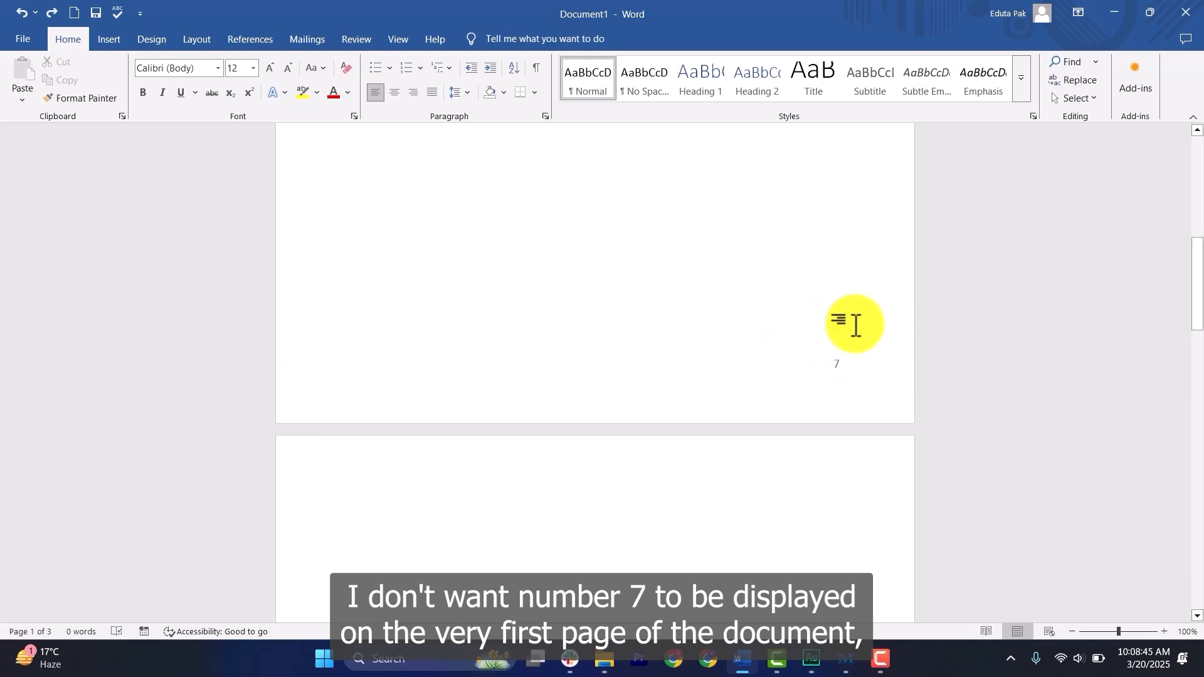
scroll(860, 351, "down", 15)
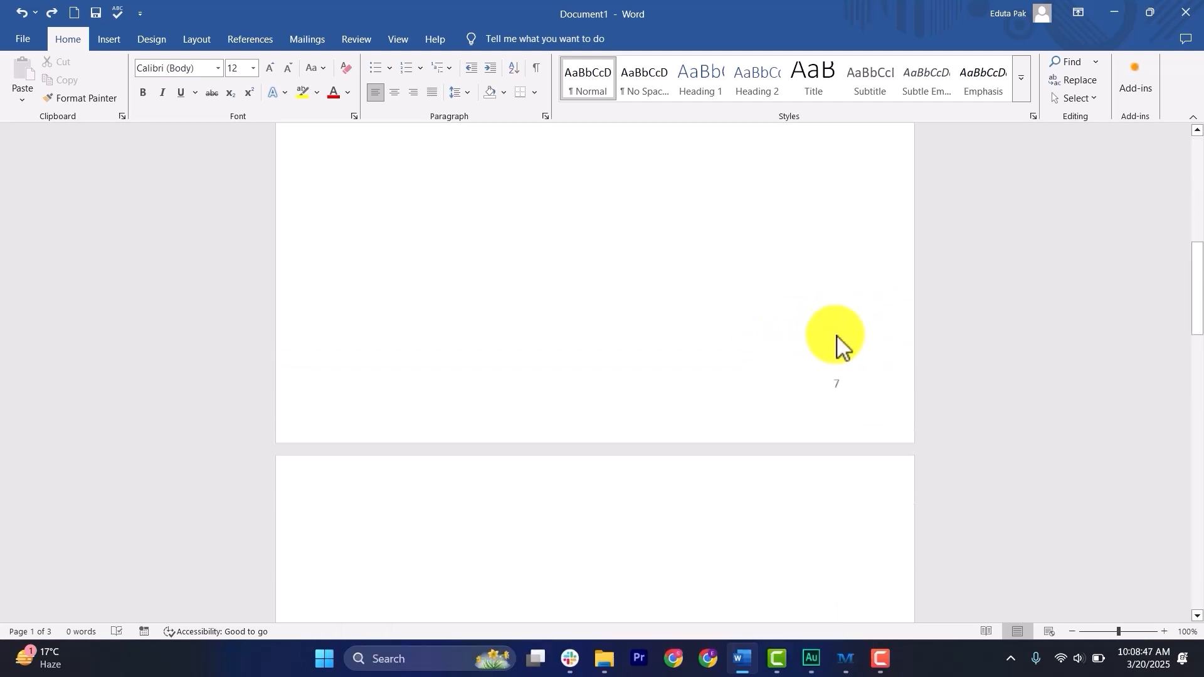
scroll(860, 355, "down", 3)
left_click(813, 452)
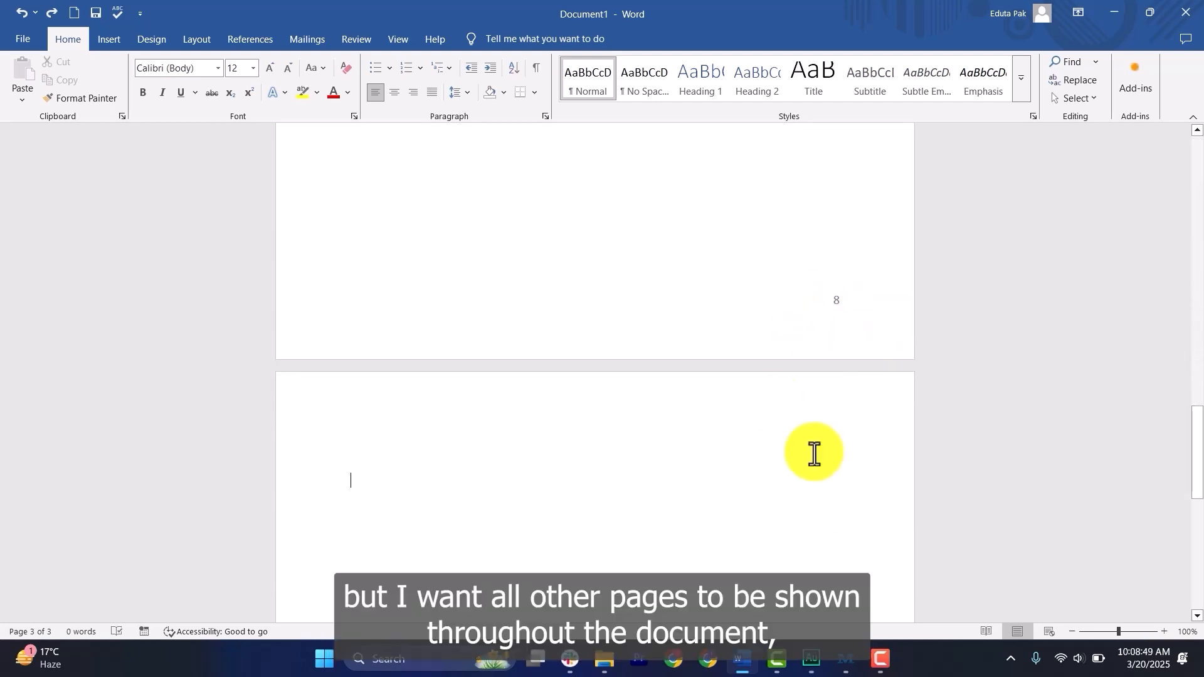
scroll(880, 506, "down", 9)
scroll(798, 489, "up", 15)
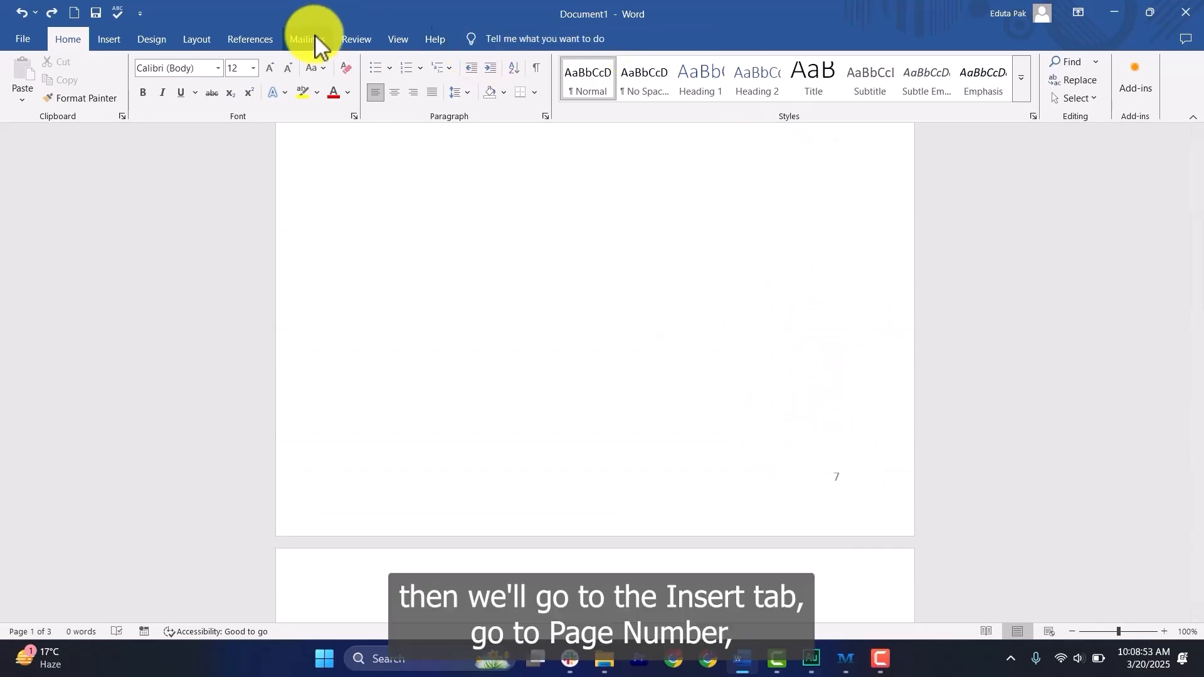
Step: Insert a Plain Number 3 page number at the bottom of the page and enable Different First Page for the footer
left_click(108, 40)
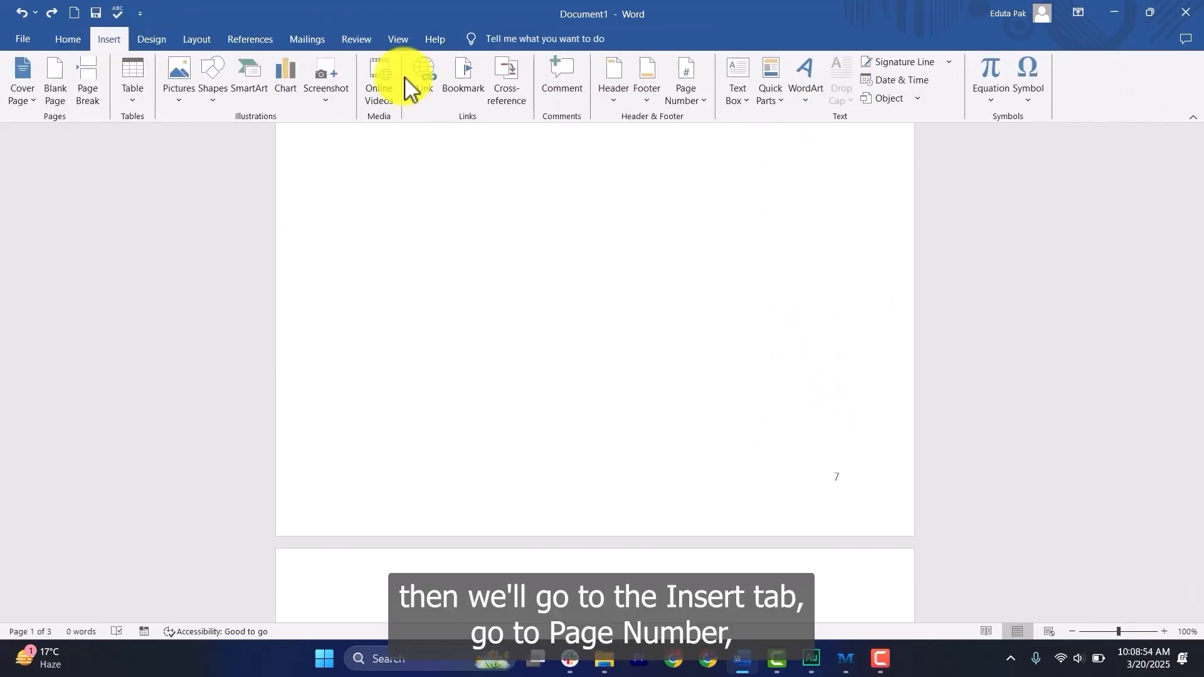
left_click(693, 102)
mouse_move(698, 138)
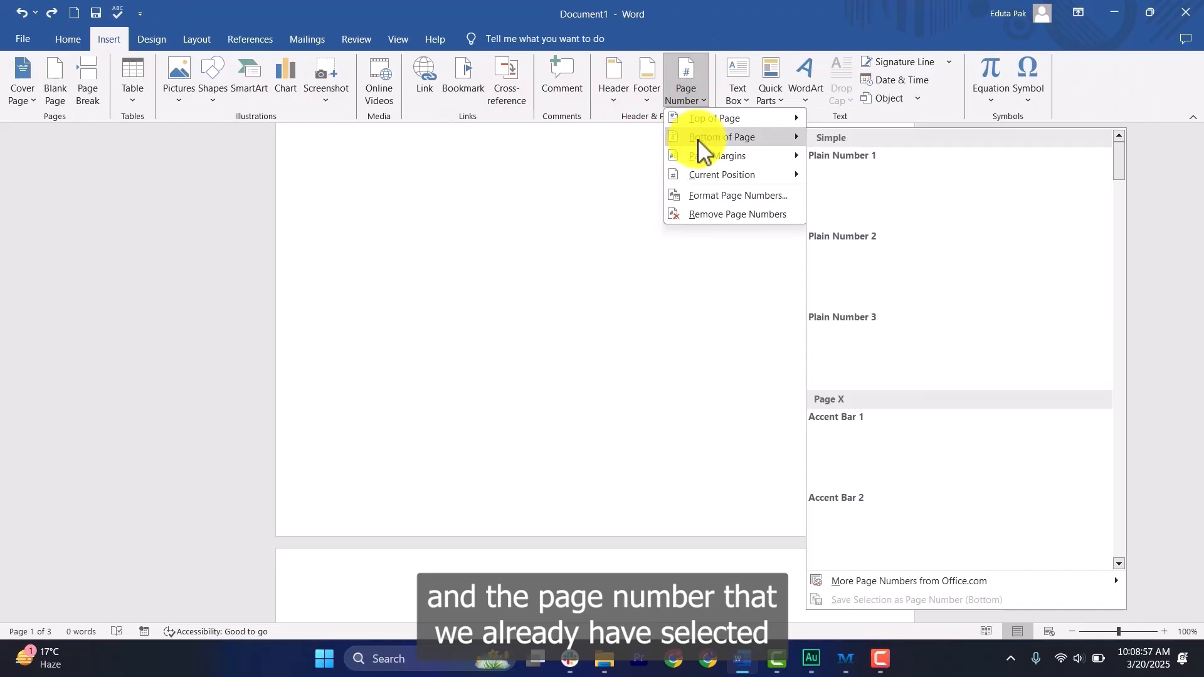
left_click(949, 368)
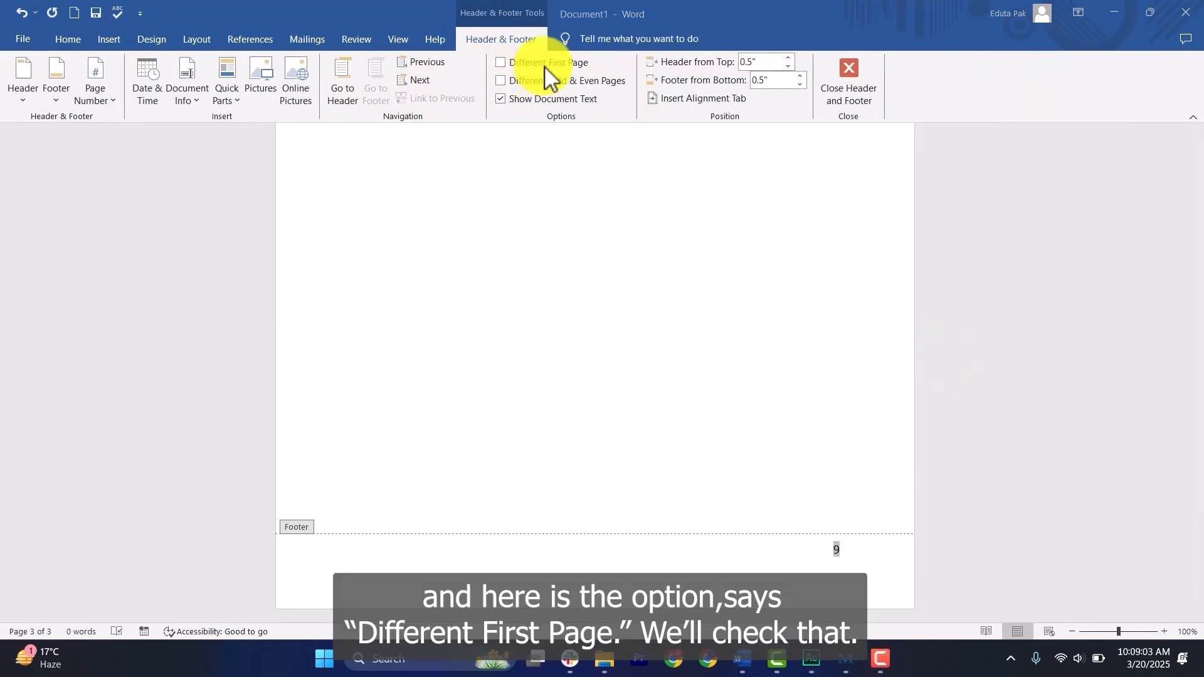
left_click(504, 63)
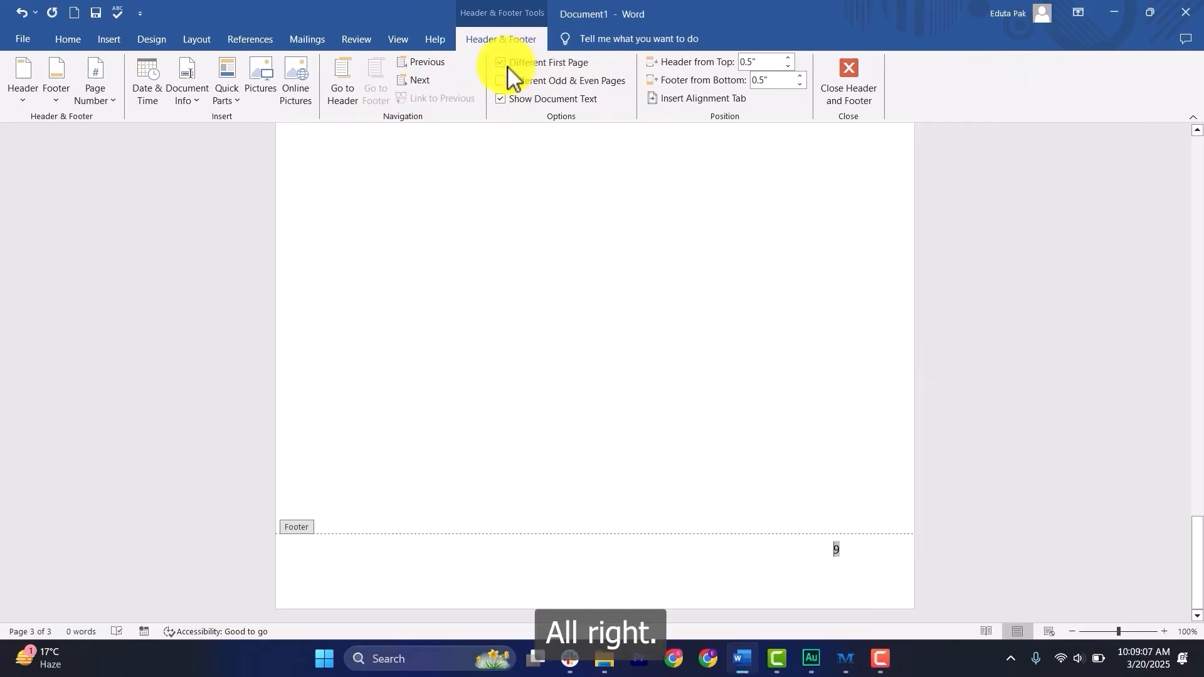
left_click(834, 88)
Step: Check the footers from the first page to the last for their page numbers
scroll(821, 373, "down", 10)
scroll(823, 376, "up", 5)
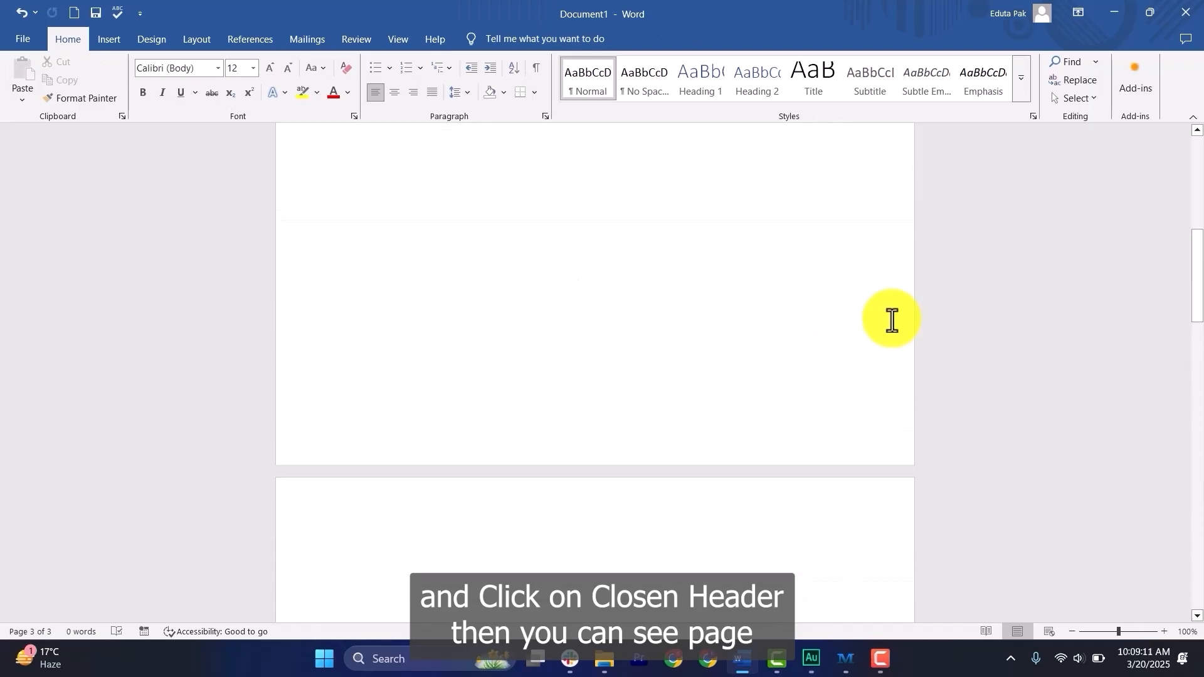
scroll(844, 444, "down", 6)
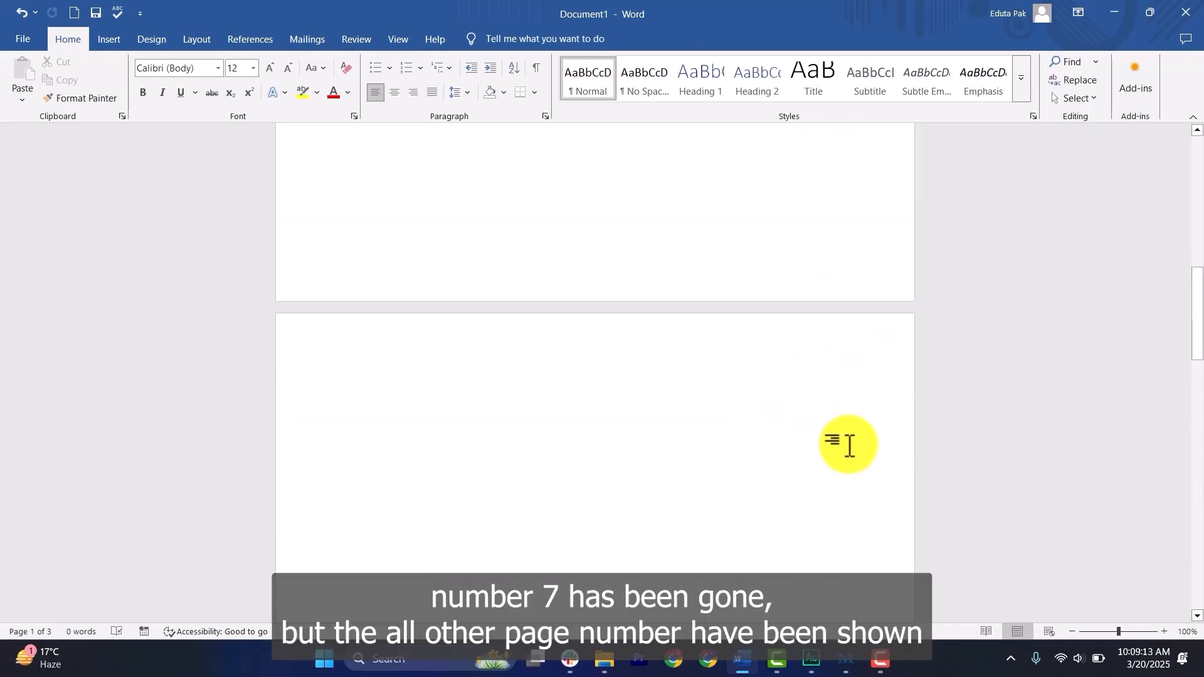
scroll(834, 464, "down", 10)
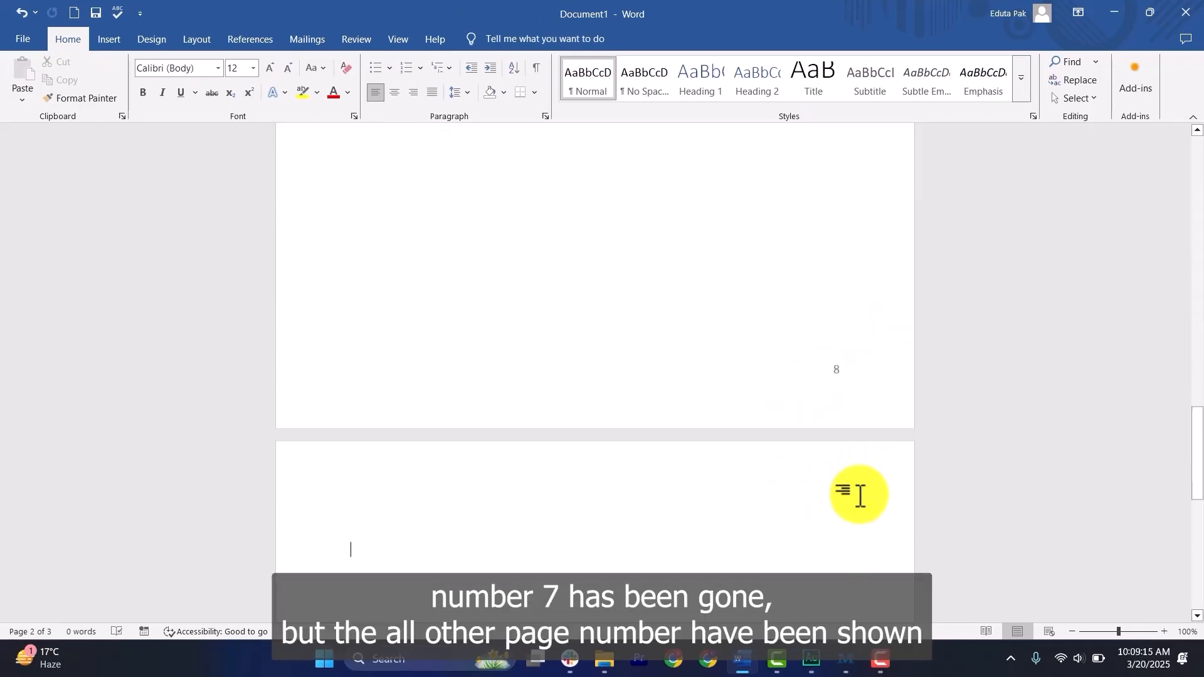
scroll(863, 460, "down", 1)
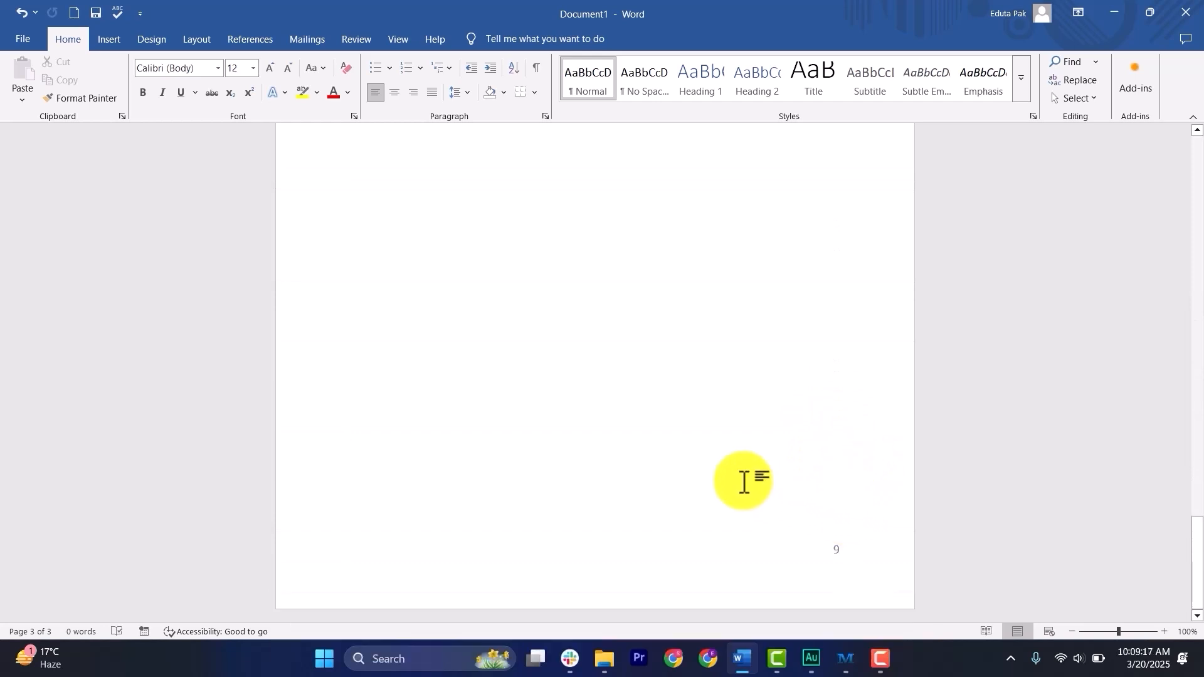
scroll(778, 445, "up", 15)
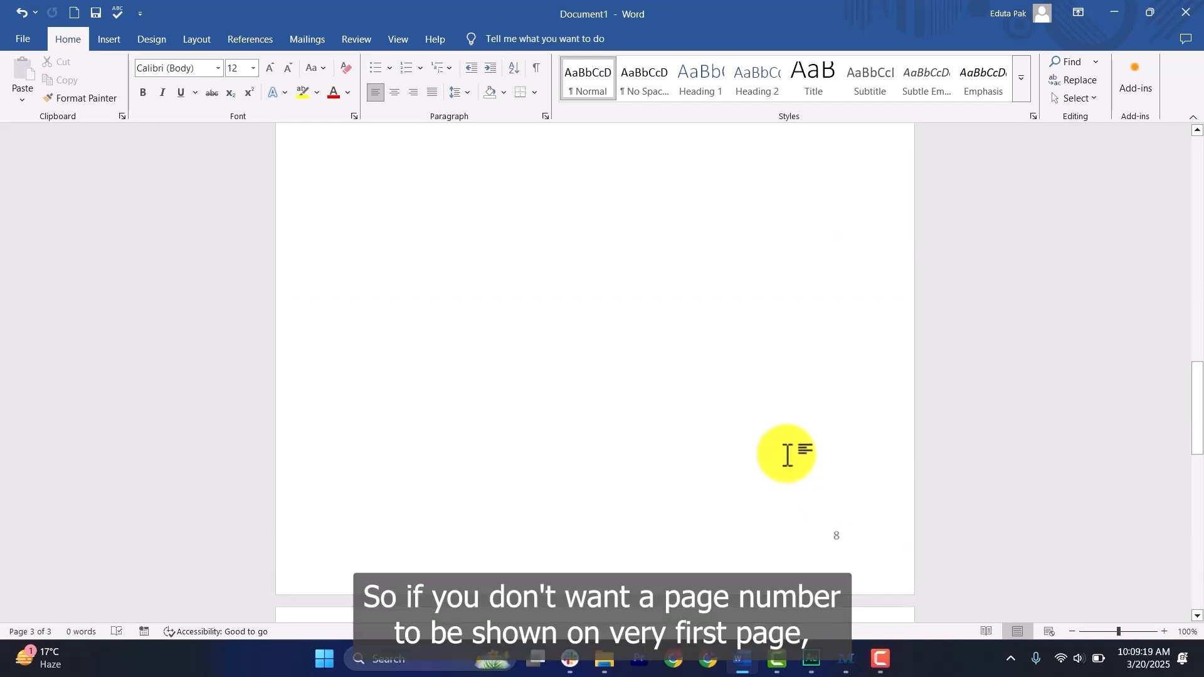
scroll(787, 458, "down", 3)
scroll(789, 460, "up", 8)
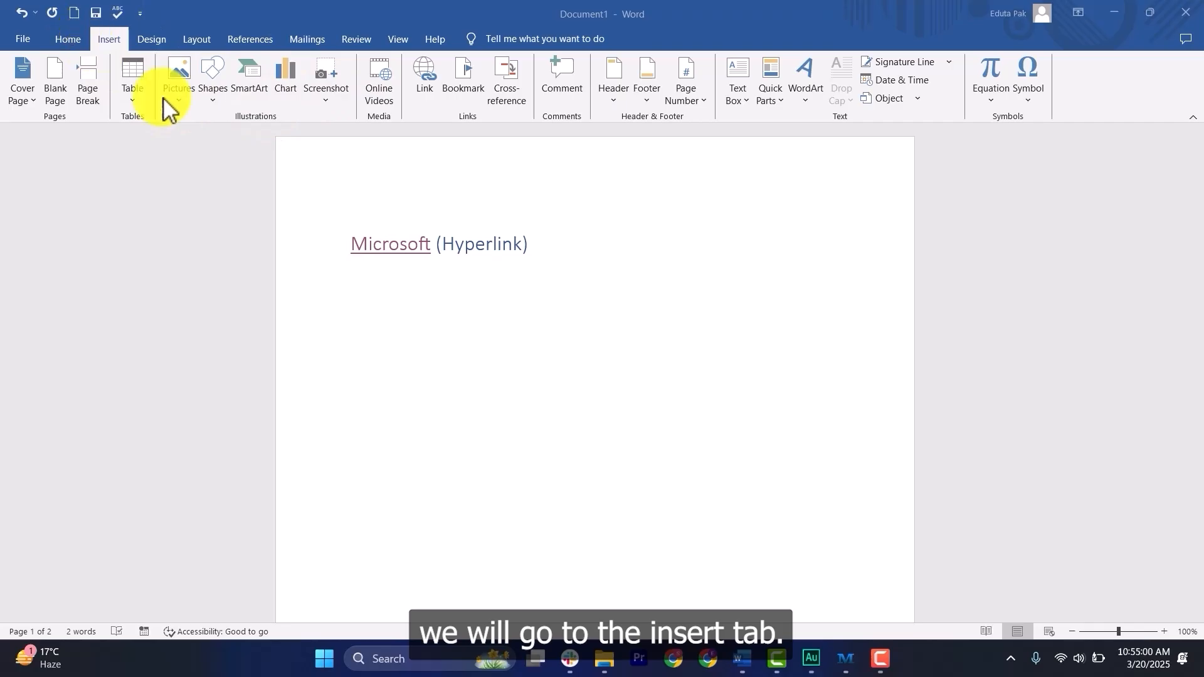
left_click(425, 85)
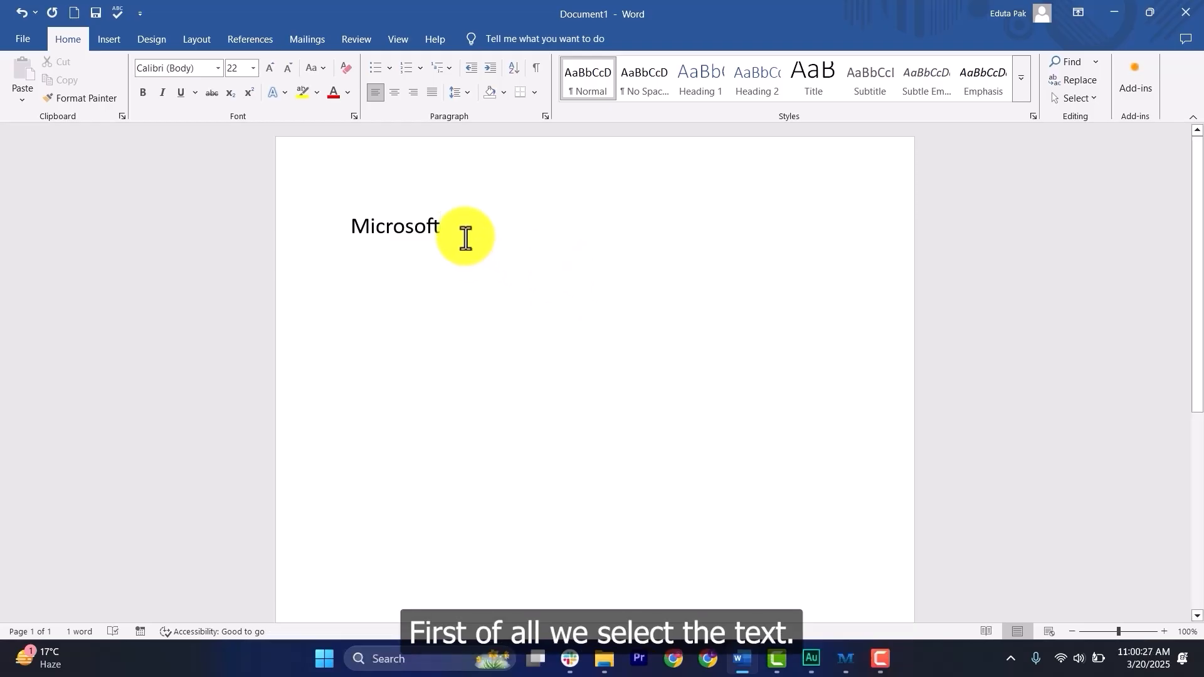
left_click_drag(464, 236, 317, 229)
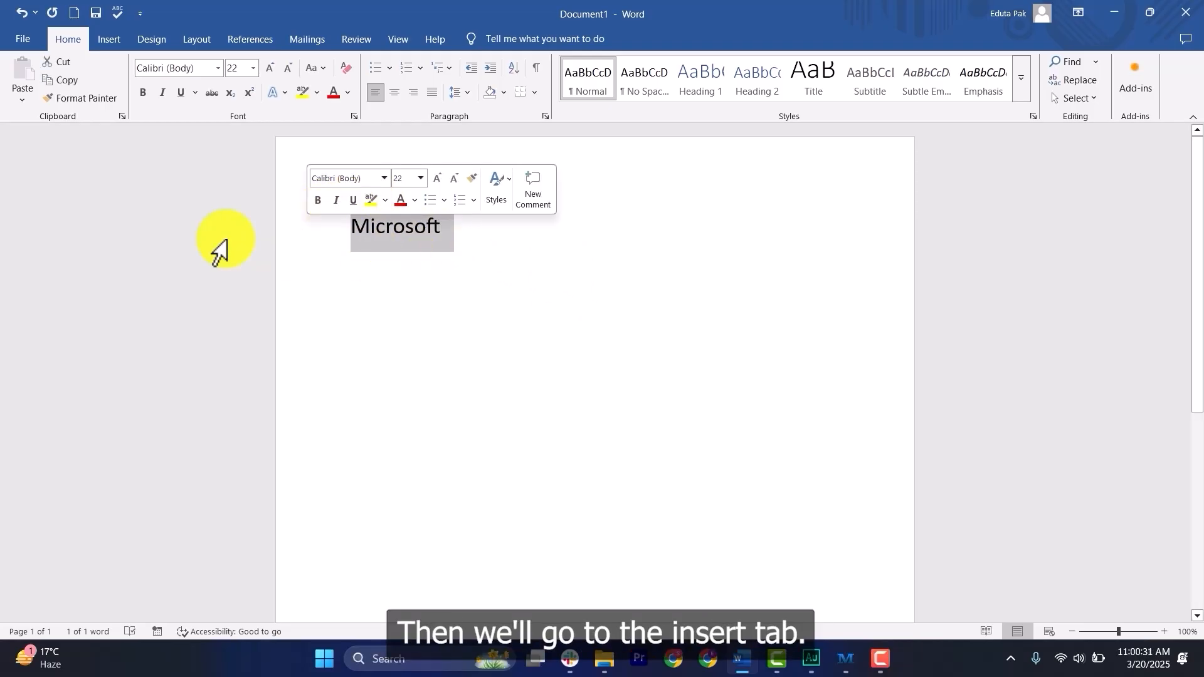
left_click(101, 34)
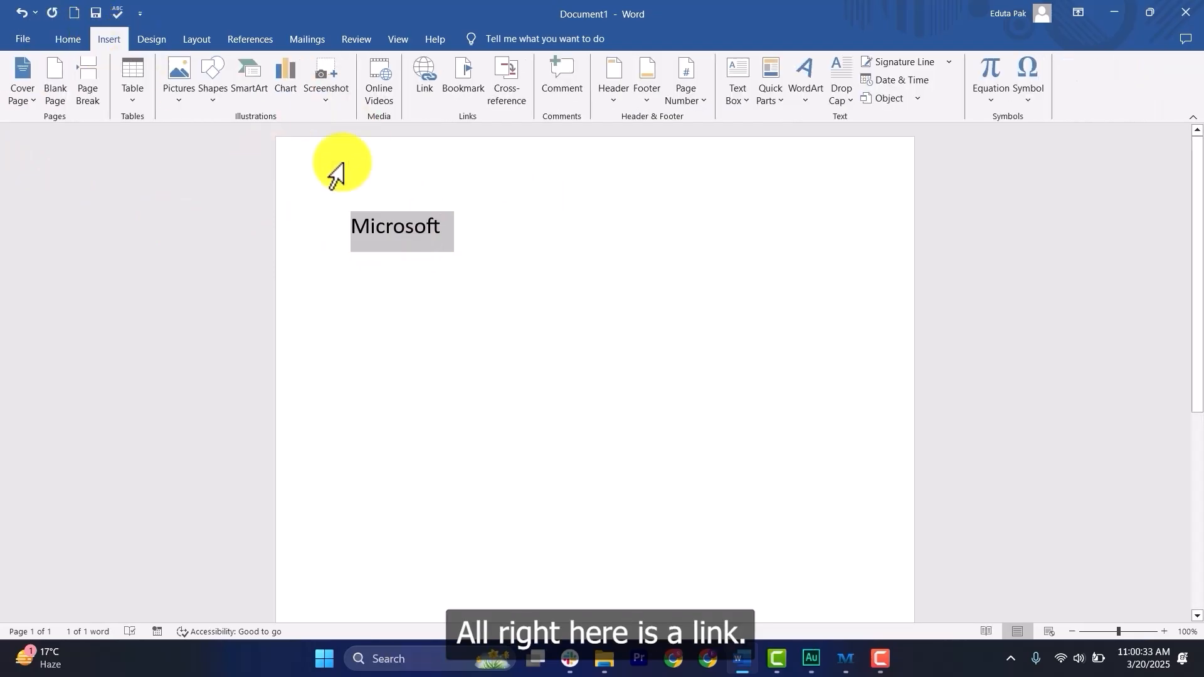
left_click(419, 94)
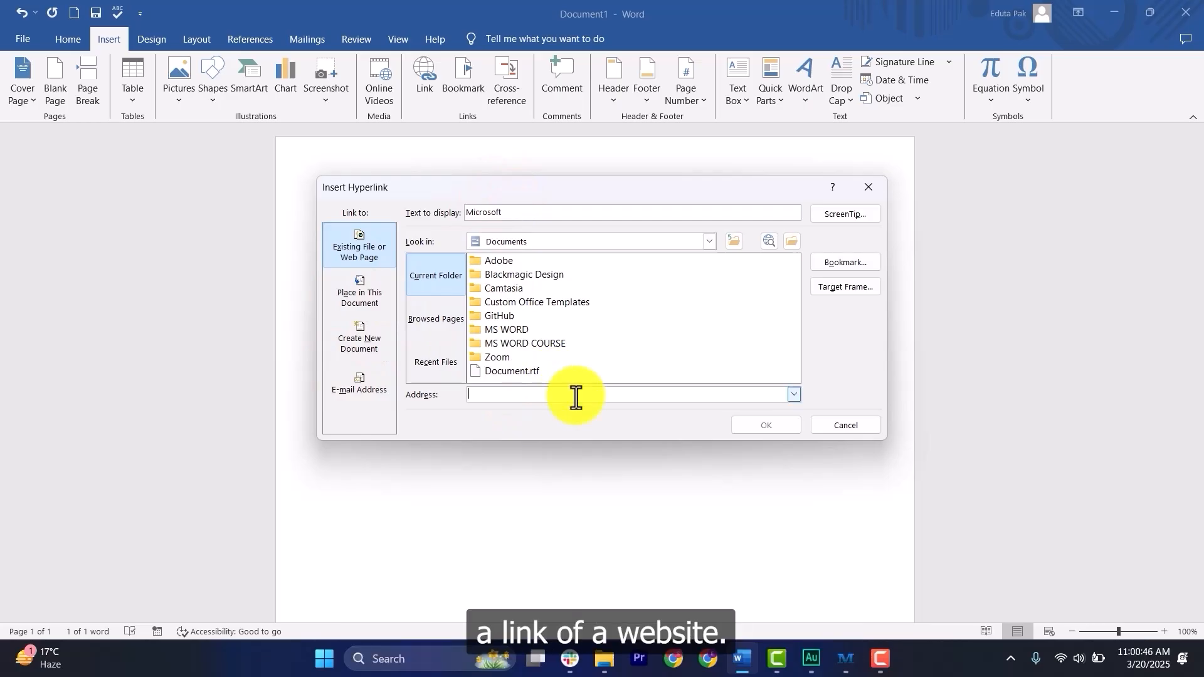
type("www.mis")
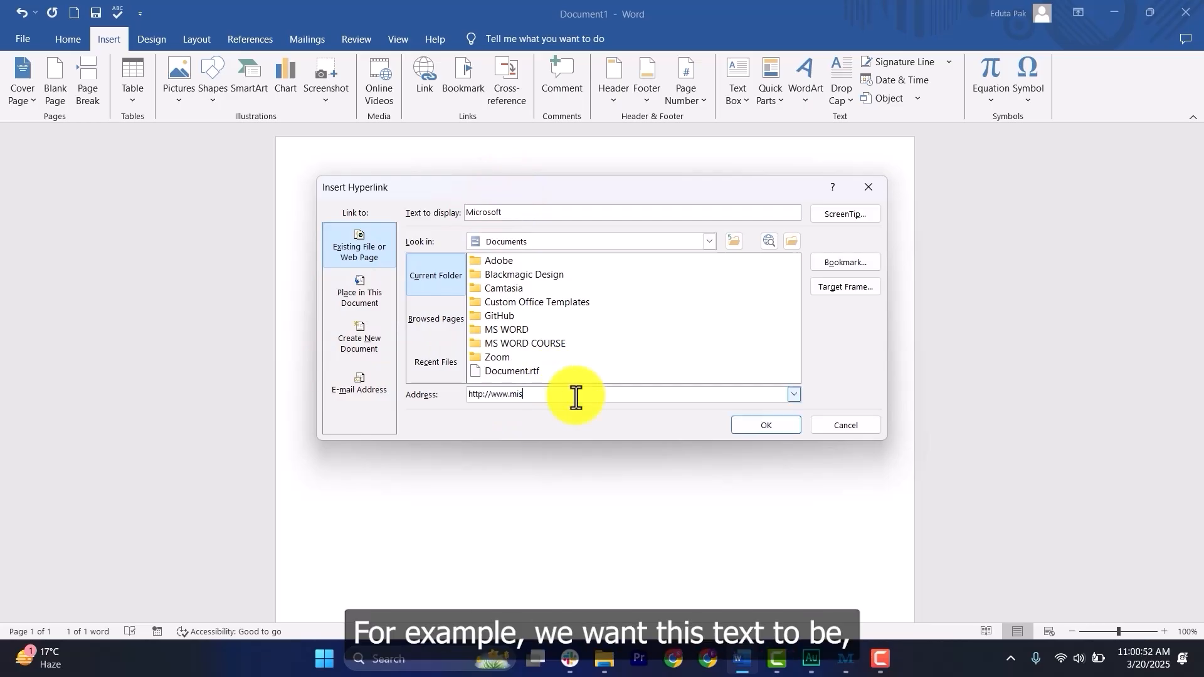
key("BackSpace")
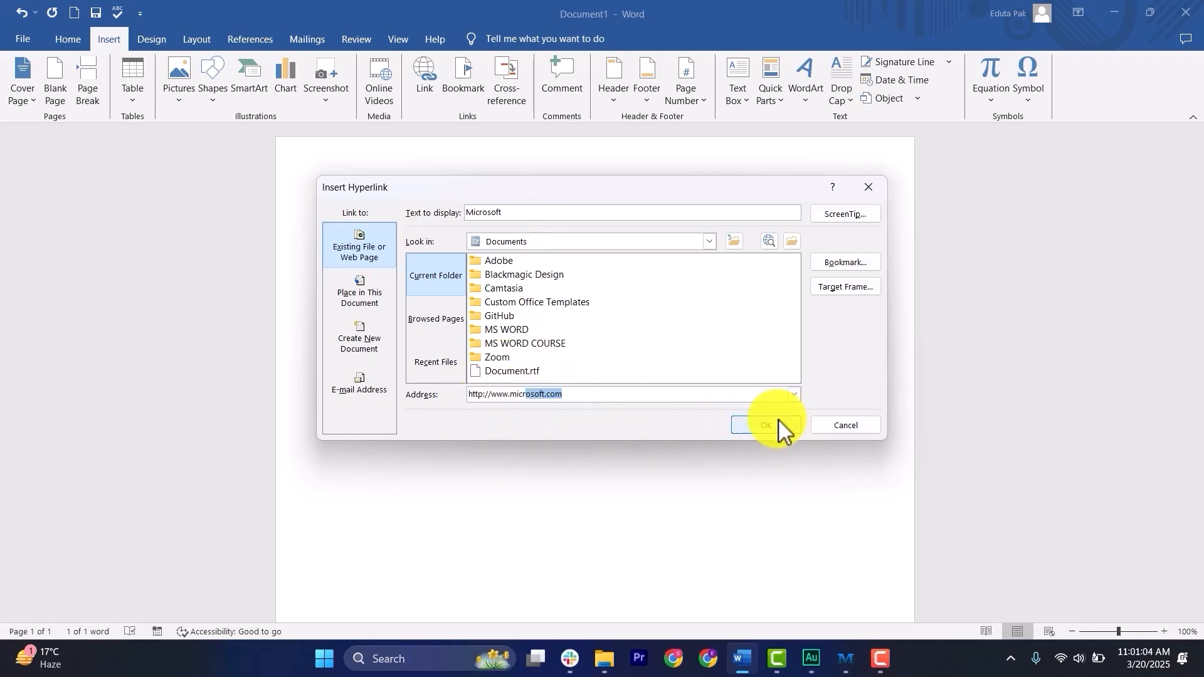
left_click(776, 426)
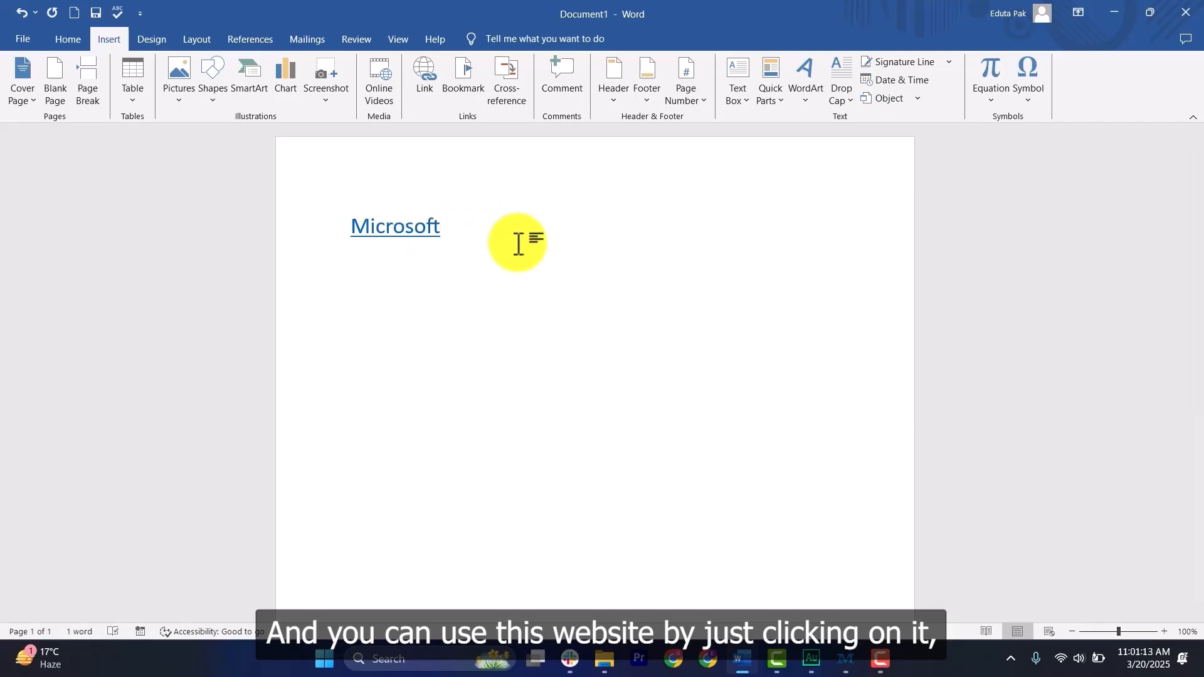
left_click(417, 229, "ctrl")
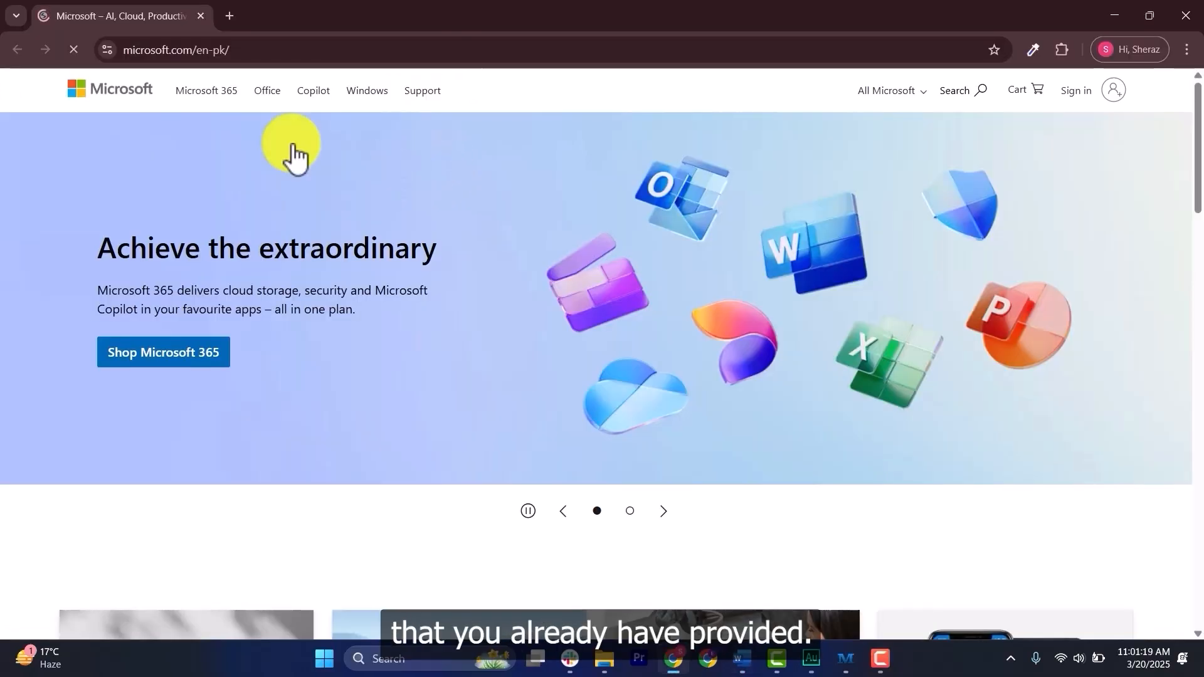
scroll(577, 317, "down", 1)
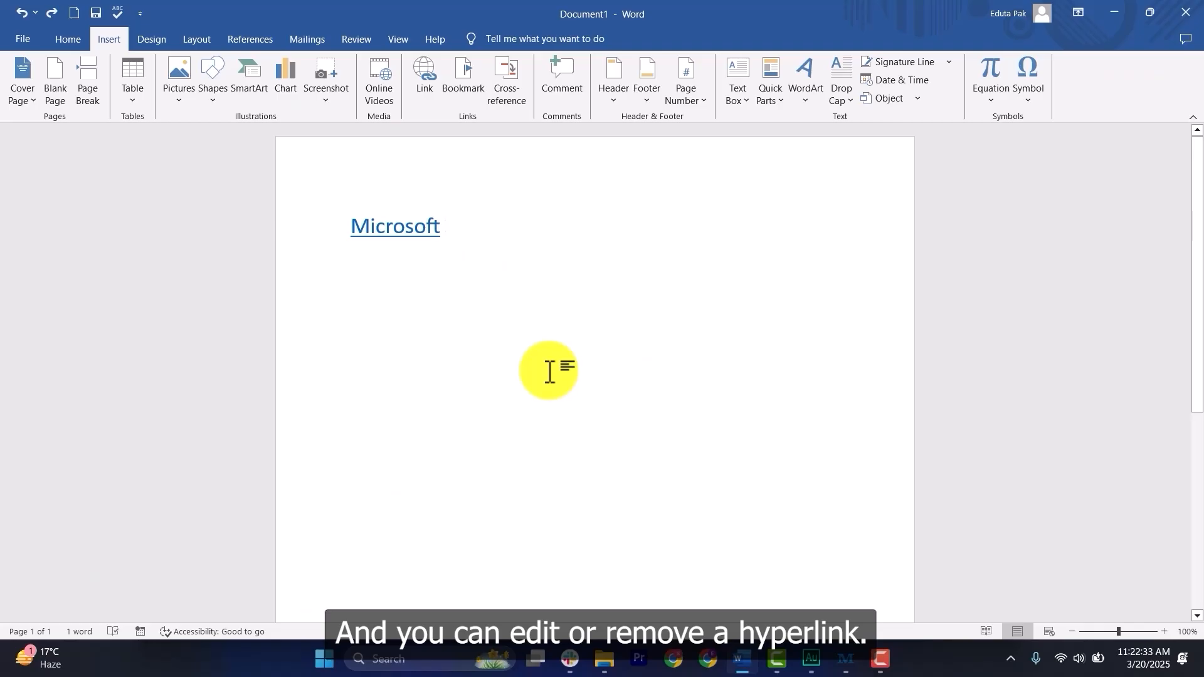
right_click(407, 229)
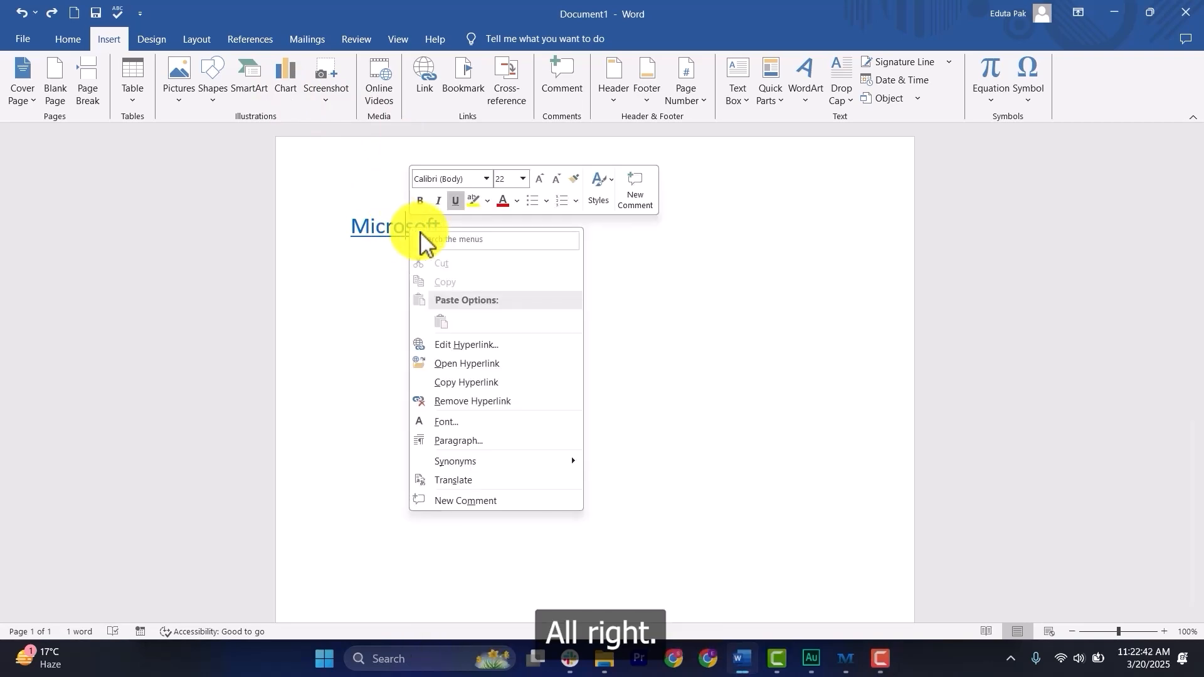
left_click(469, 345)
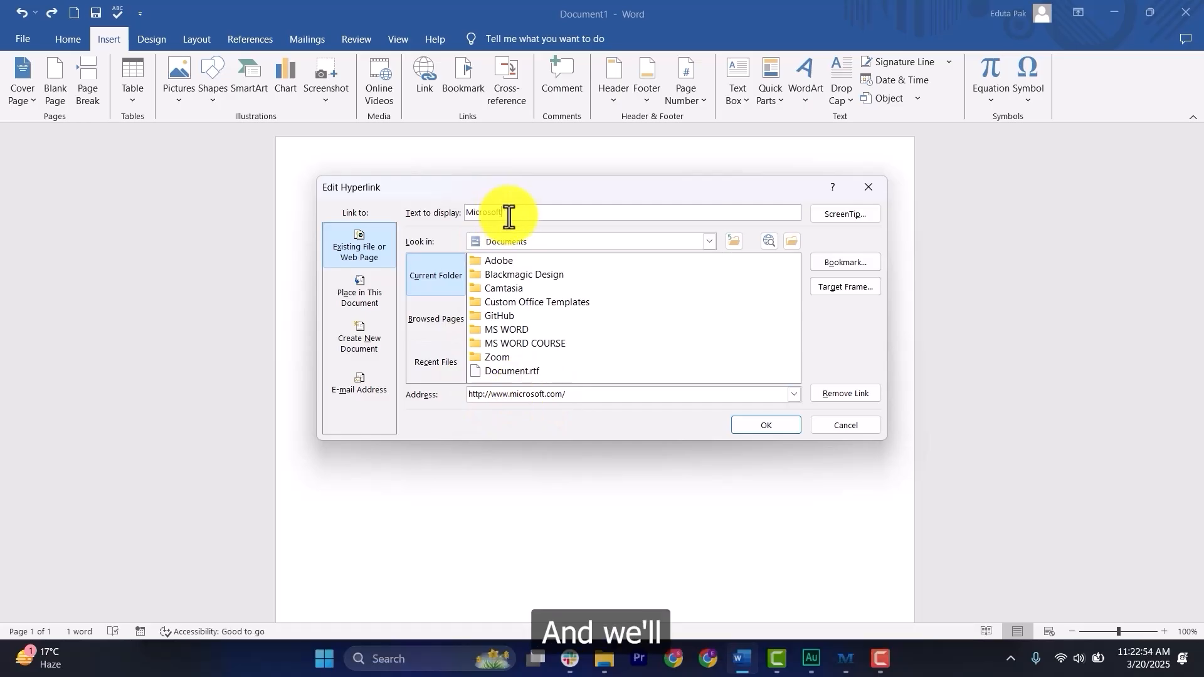
left_click_drag(502, 215, 438, 213)
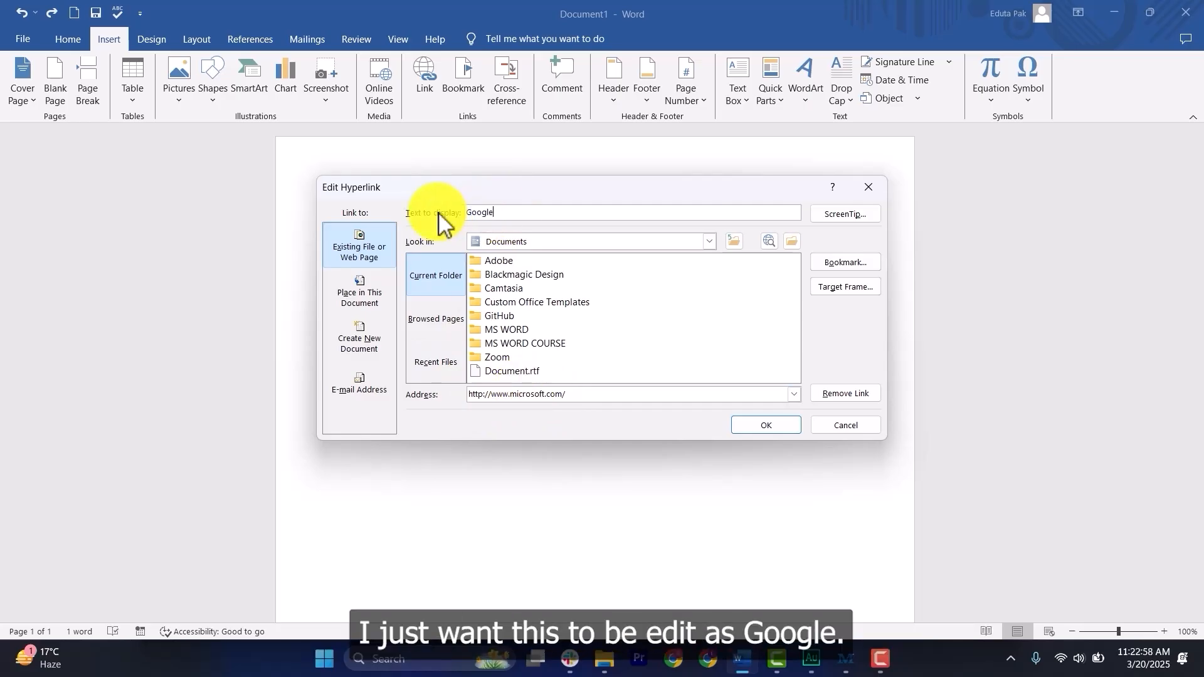
double_click(534, 395)
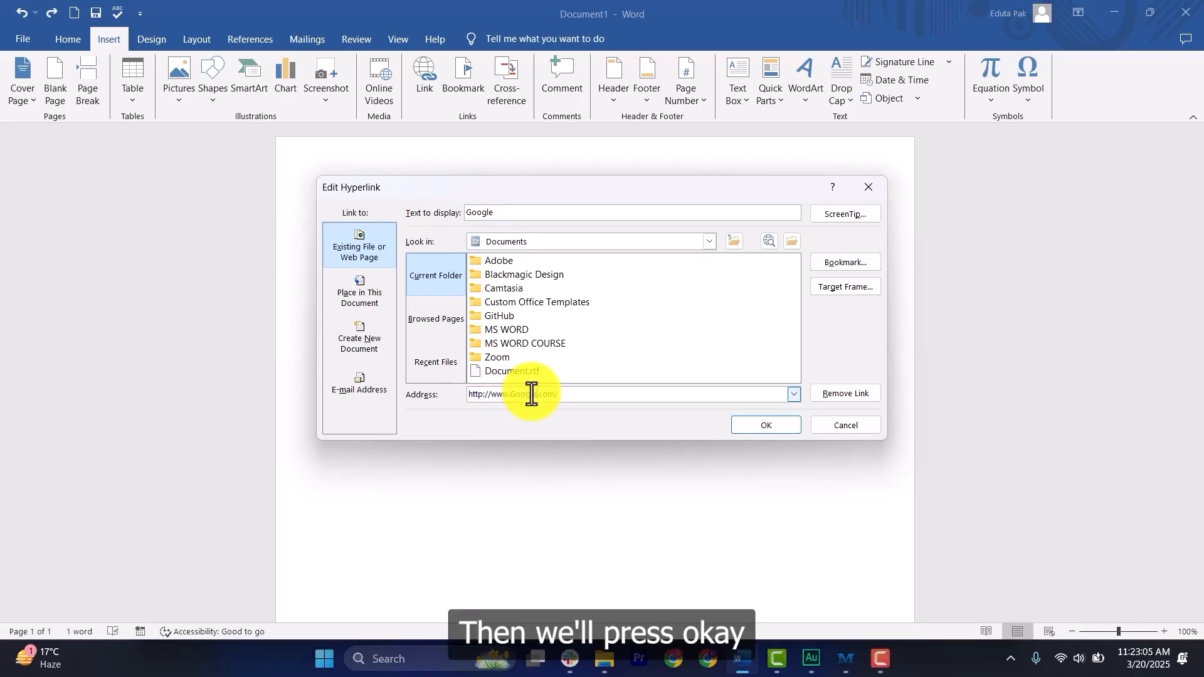
left_click(778, 425)
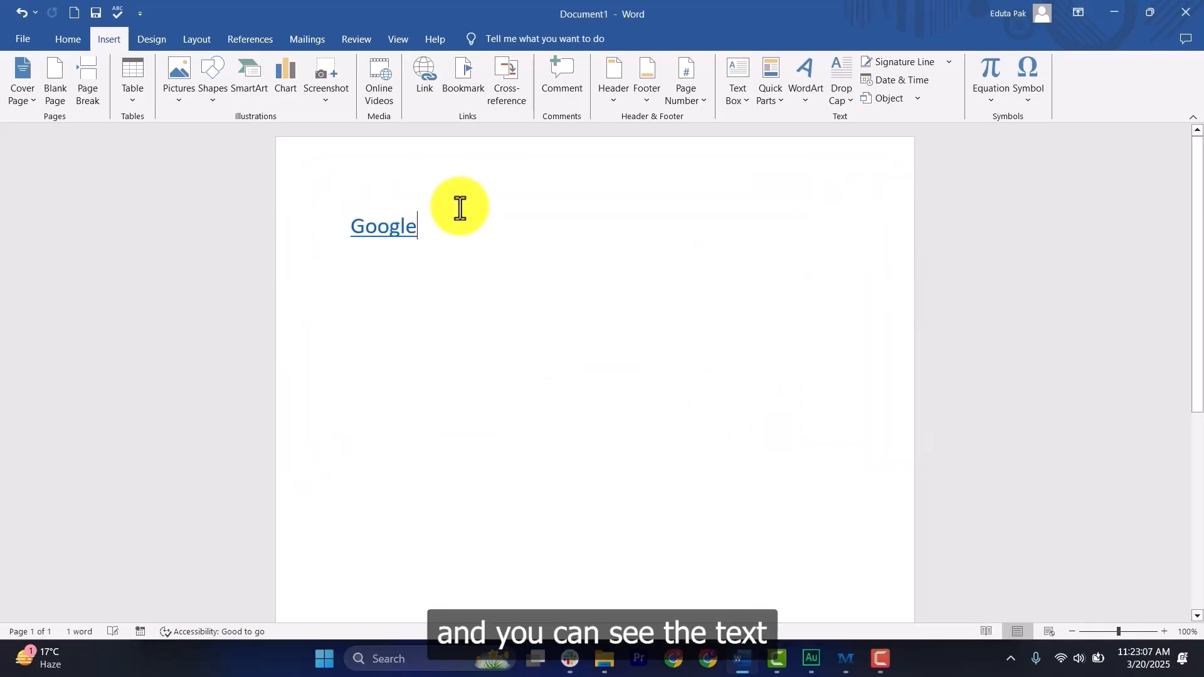
Step: Follow the Google hyperlink to test it in the browser, and return to the Word document
mouse_move(391, 227)
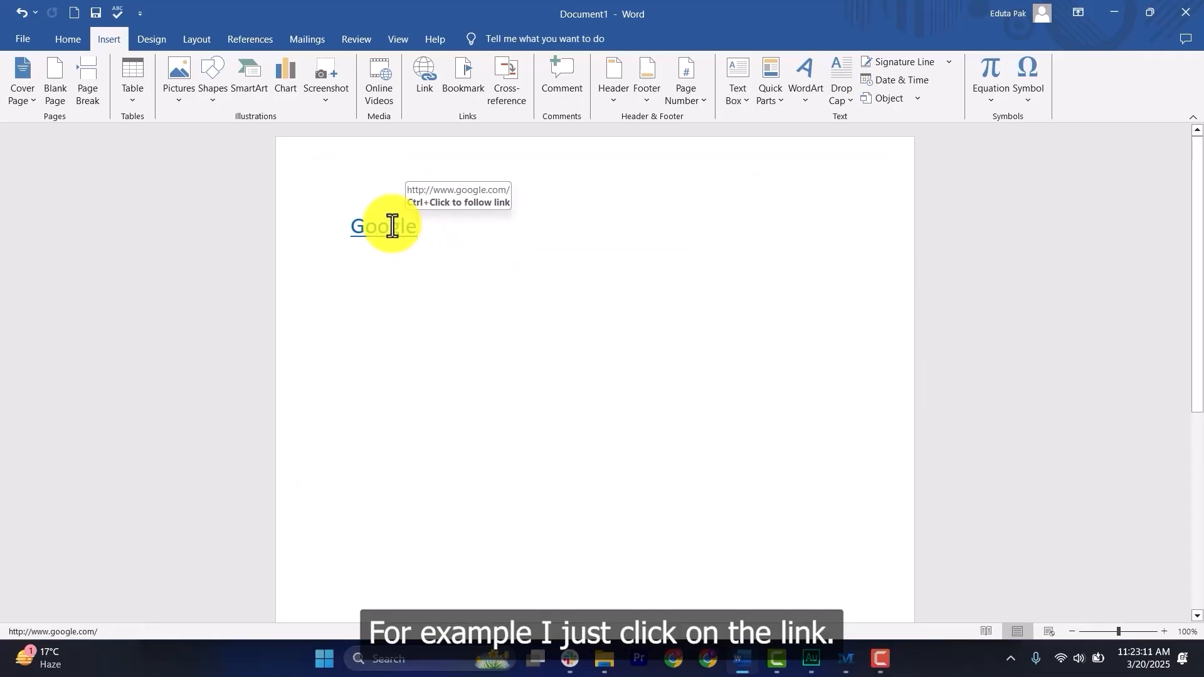
left_click(393, 231, "ctrl")
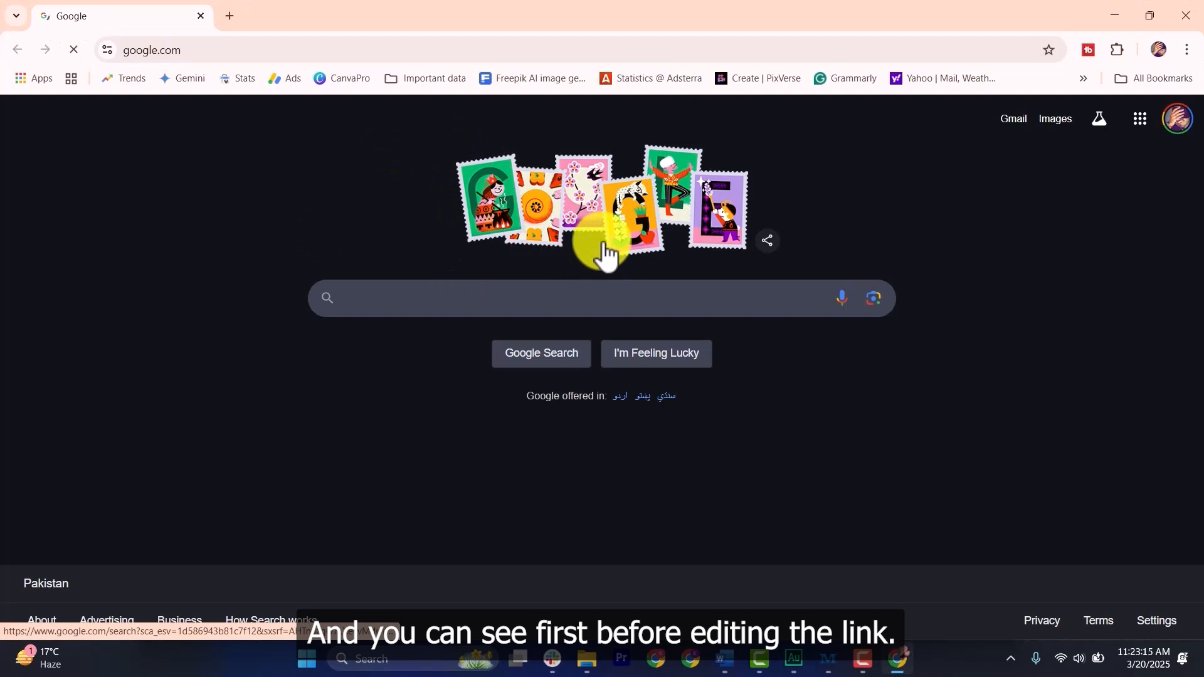
left_click(1115, 15)
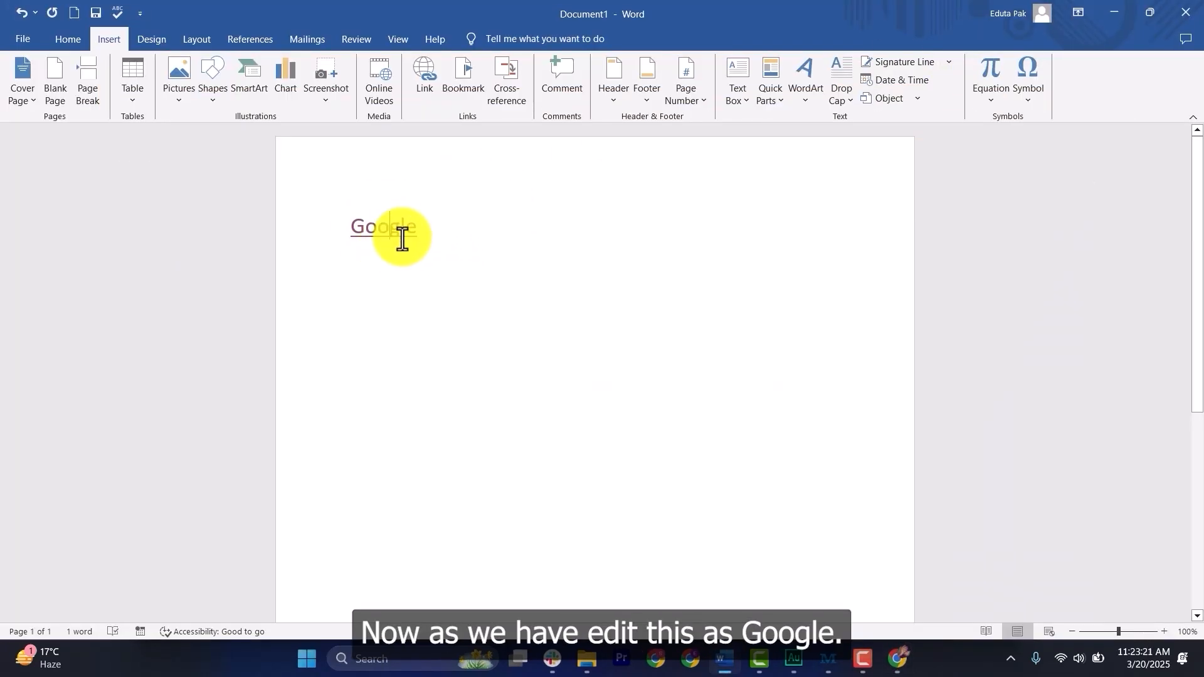
Step: Remove the hyperlink from the word Google
left_click(446, 234)
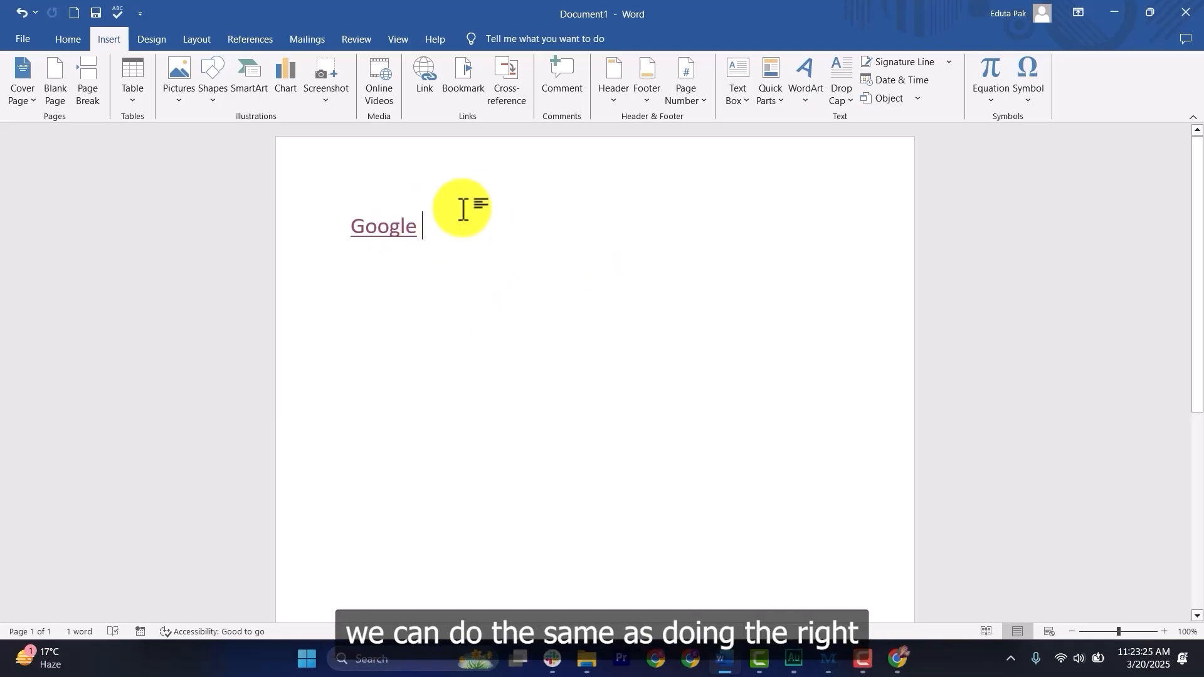
right_click(385, 227)
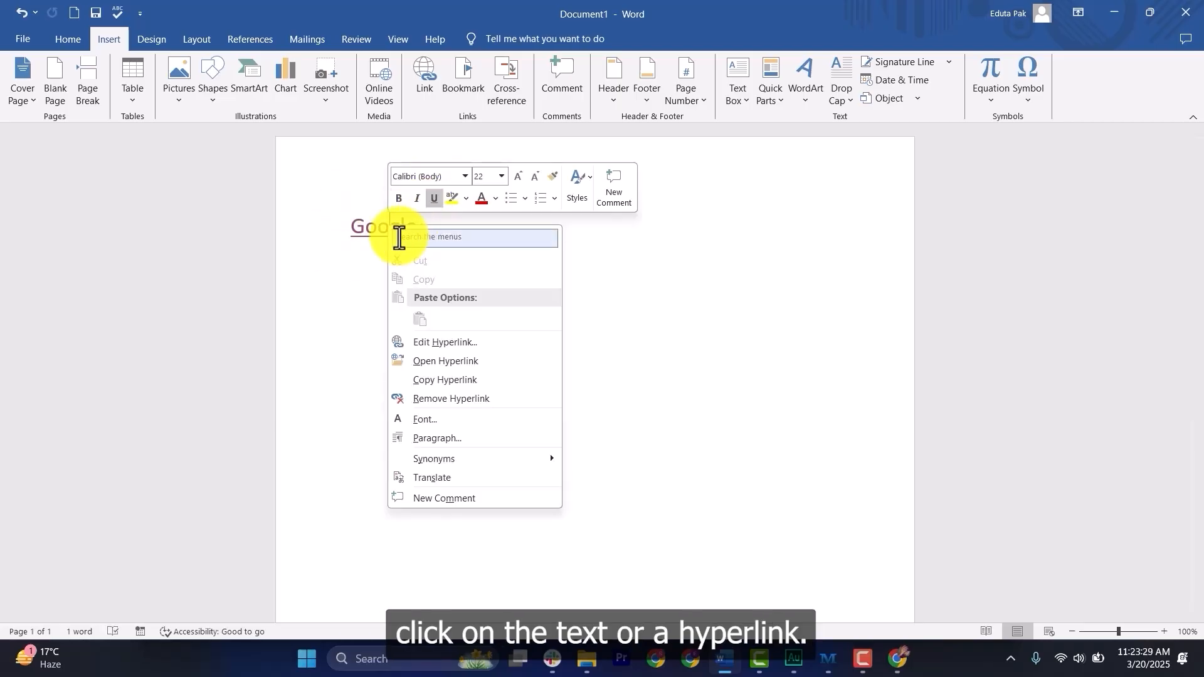
left_click(452, 401)
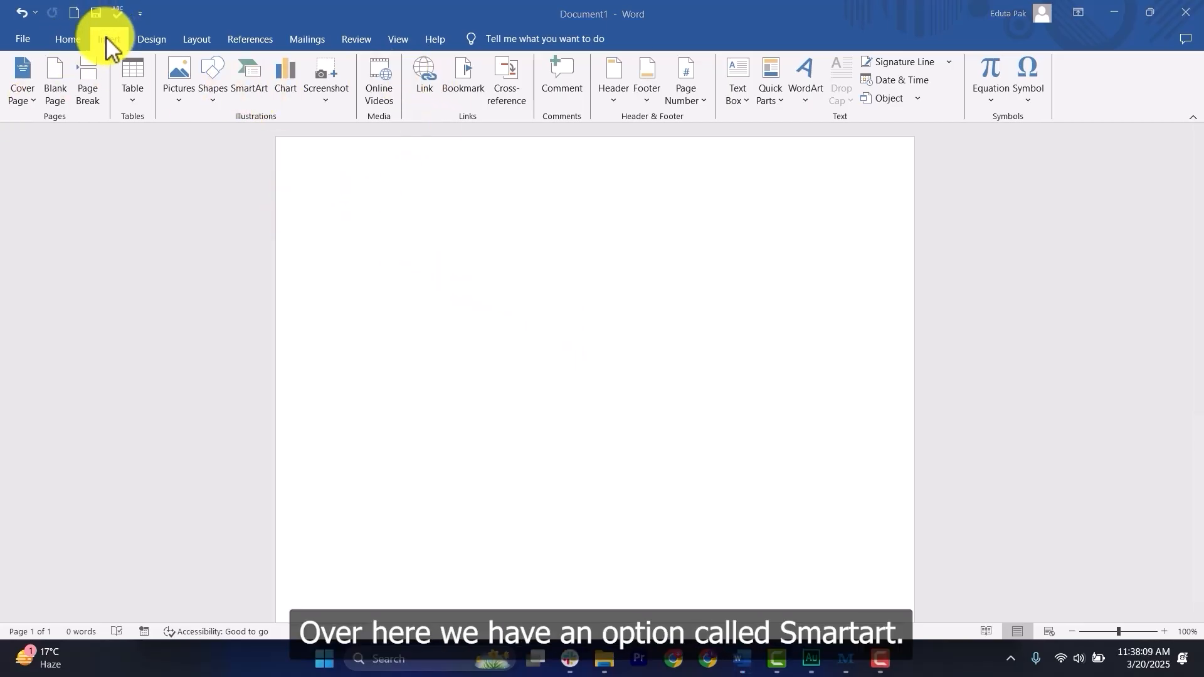
Step: Browse the SmartArt categories and insert a Continuous Block Process graphic from the Process category
left_click(254, 77)
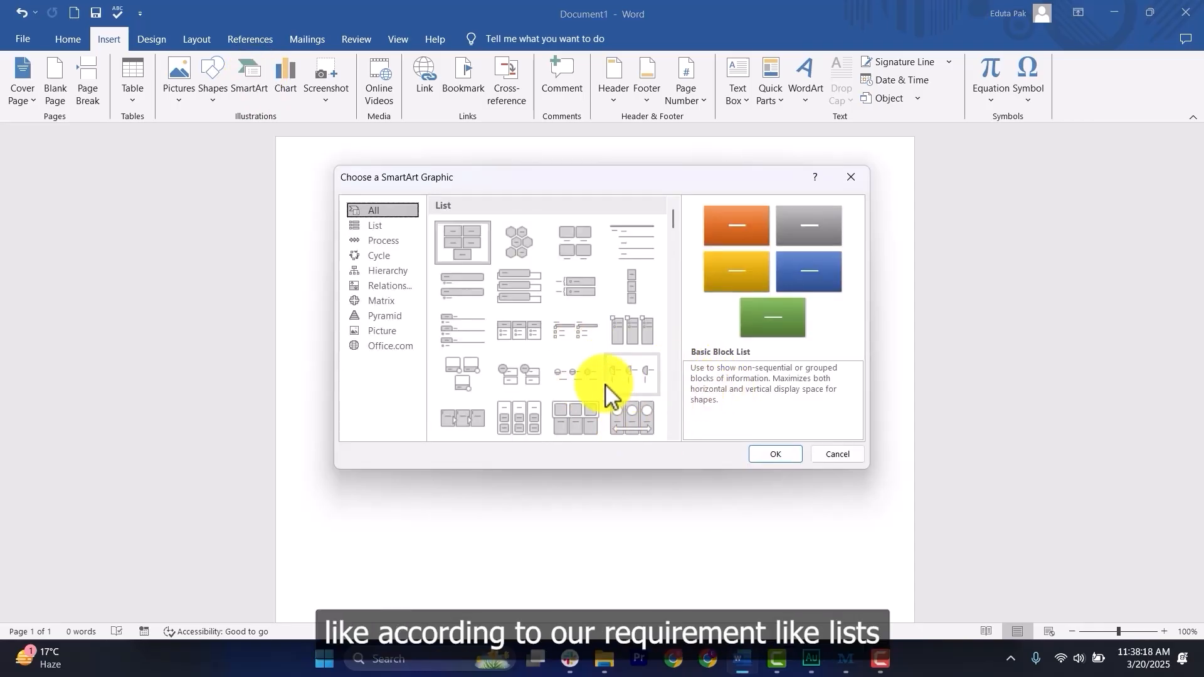
left_click(380, 243)
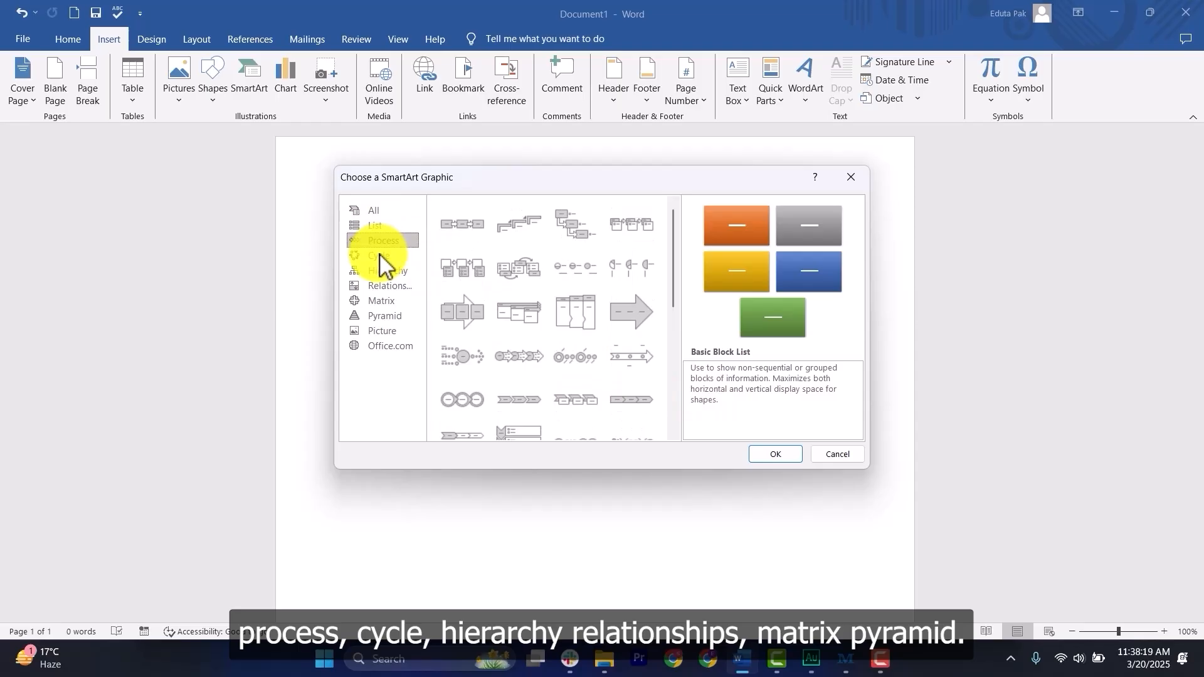
left_click(380, 256)
left_click(384, 271)
left_click(388, 286)
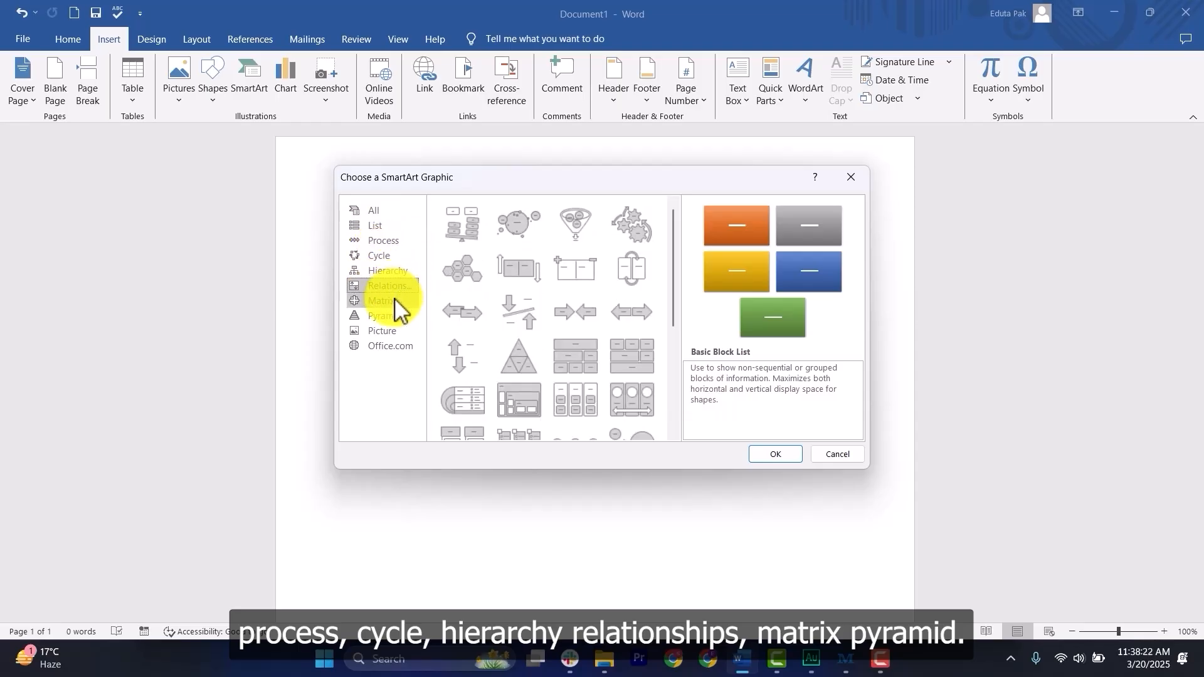
left_click(394, 304)
left_click(398, 318)
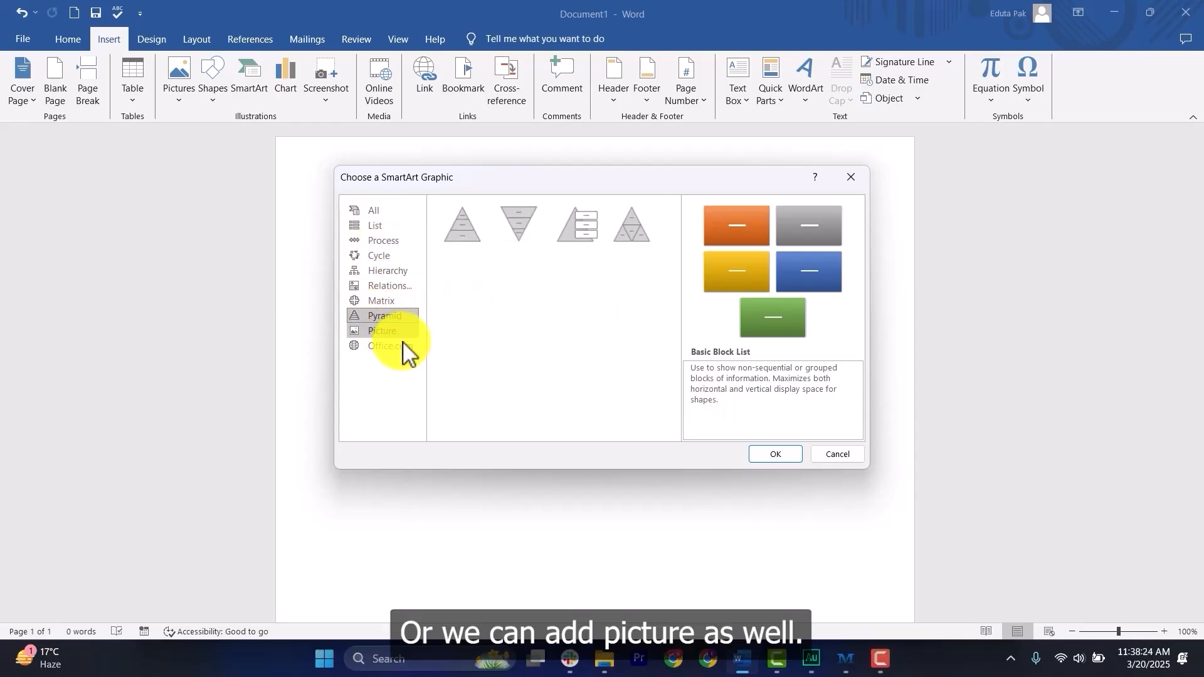
left_click(390, 243)
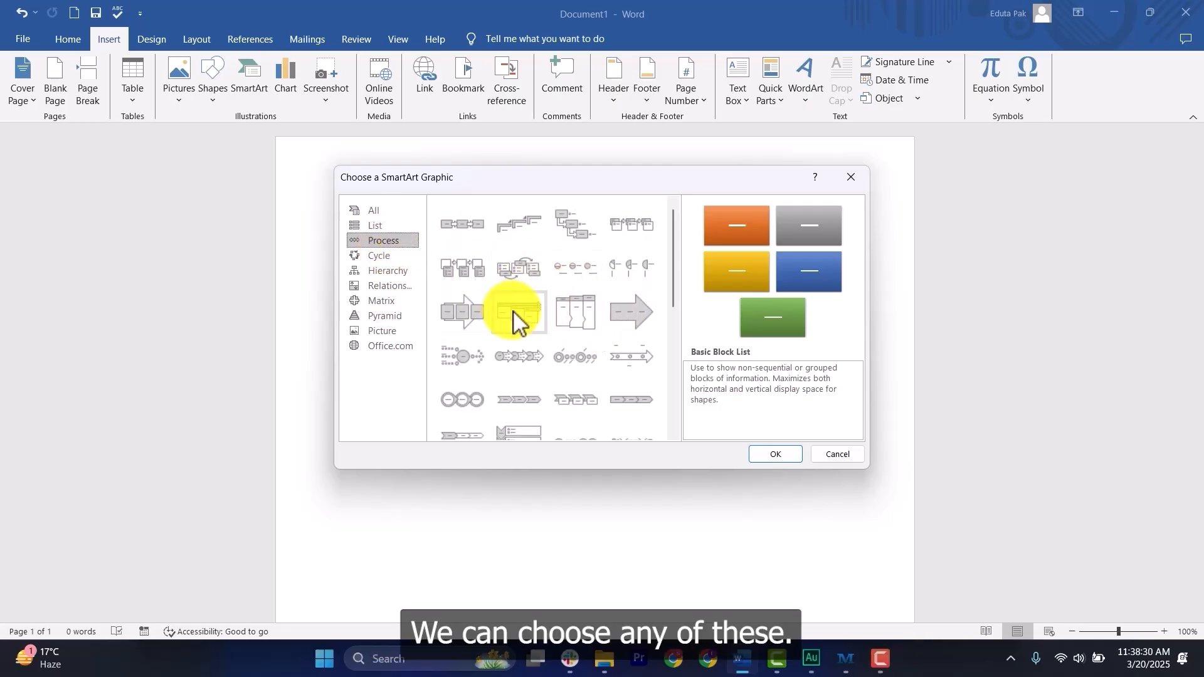
left_click(464, 320)
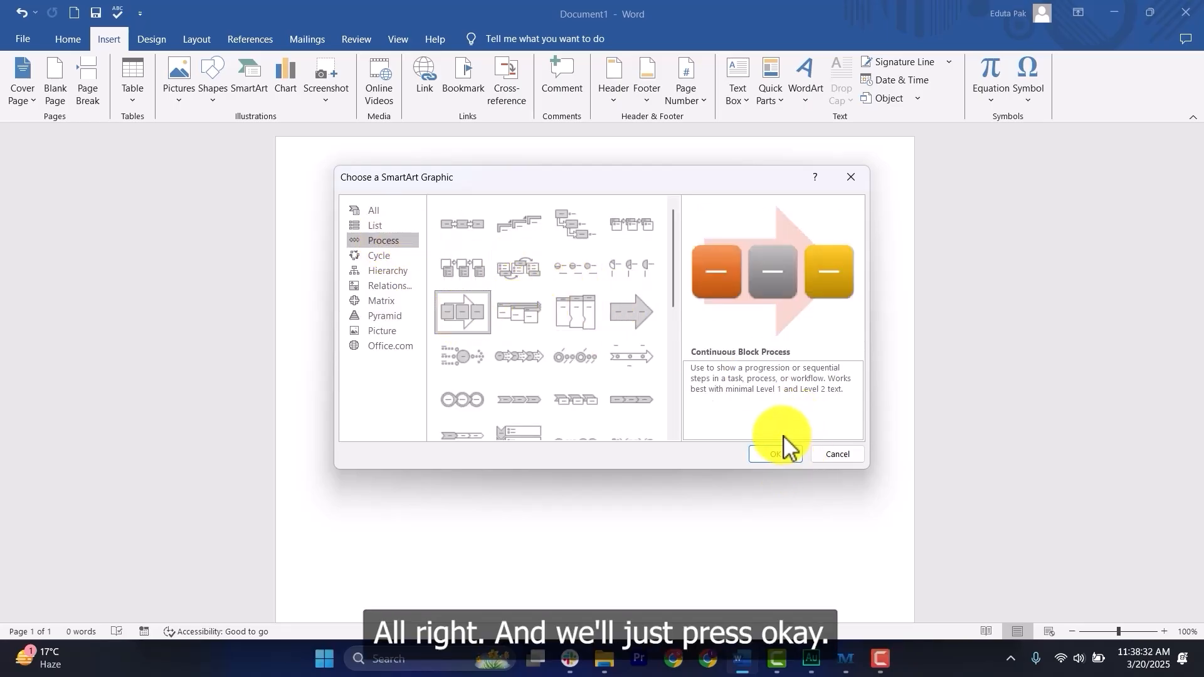
left_click(769, 452)
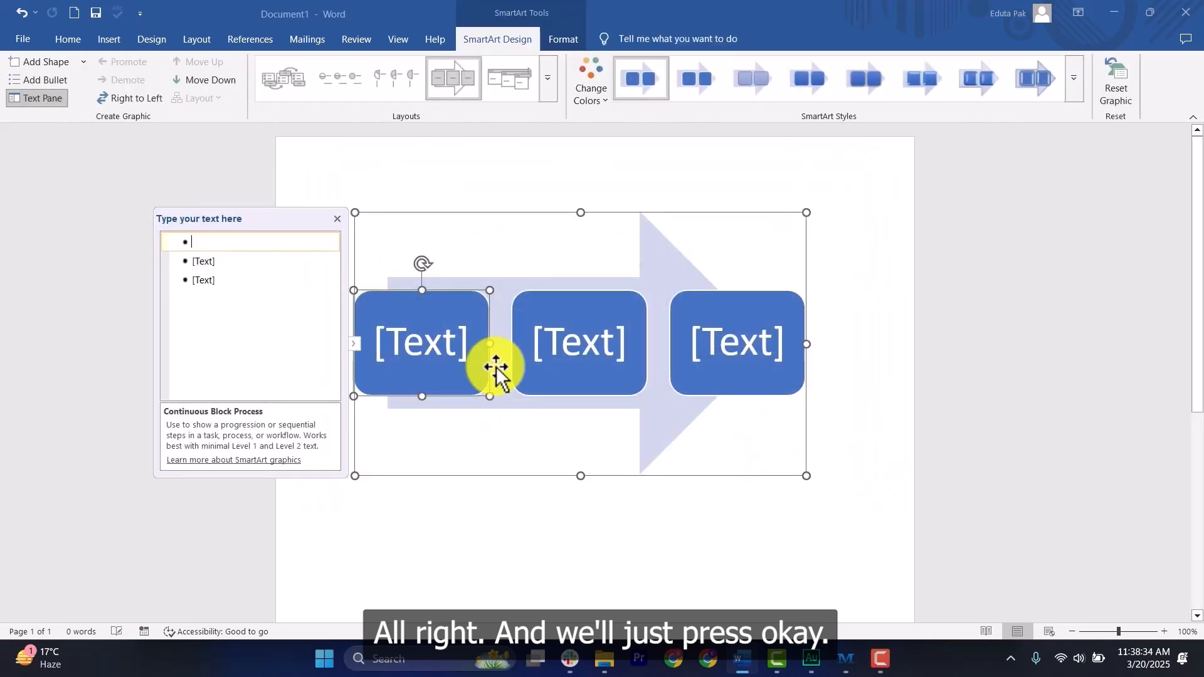
Step: Label the three blocks of the process graphic Word, Excel and Powerpoint in order
left_click(390, 339)
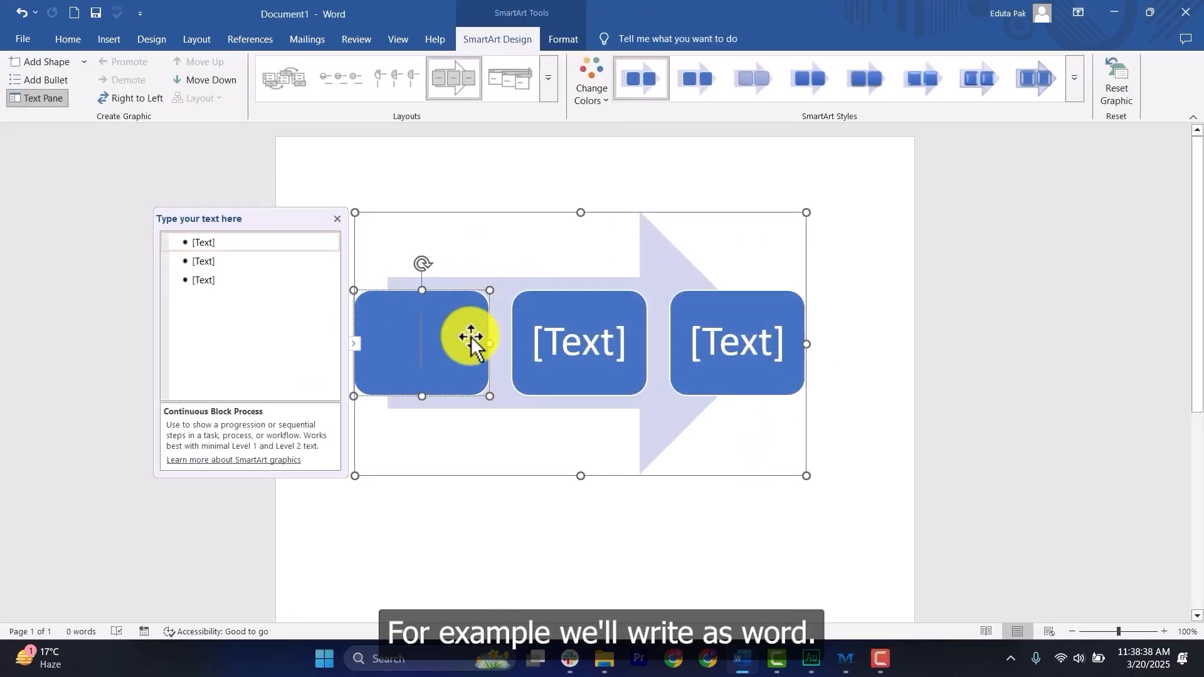
type("Word")
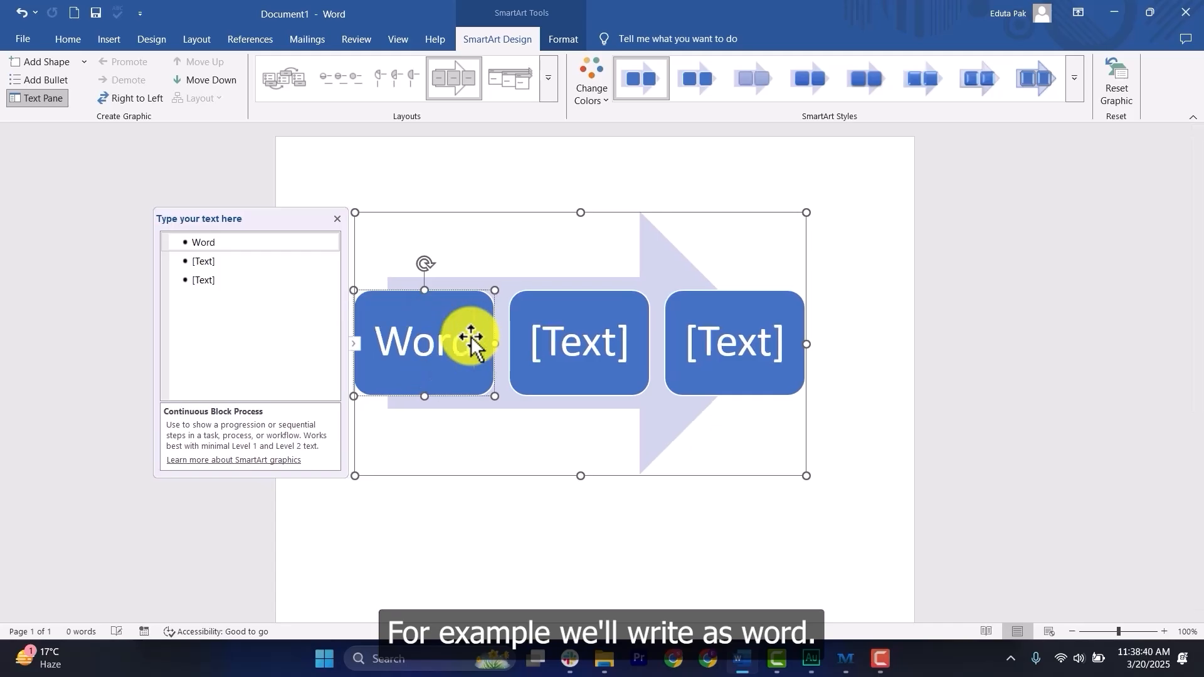
left_click(588, 336)
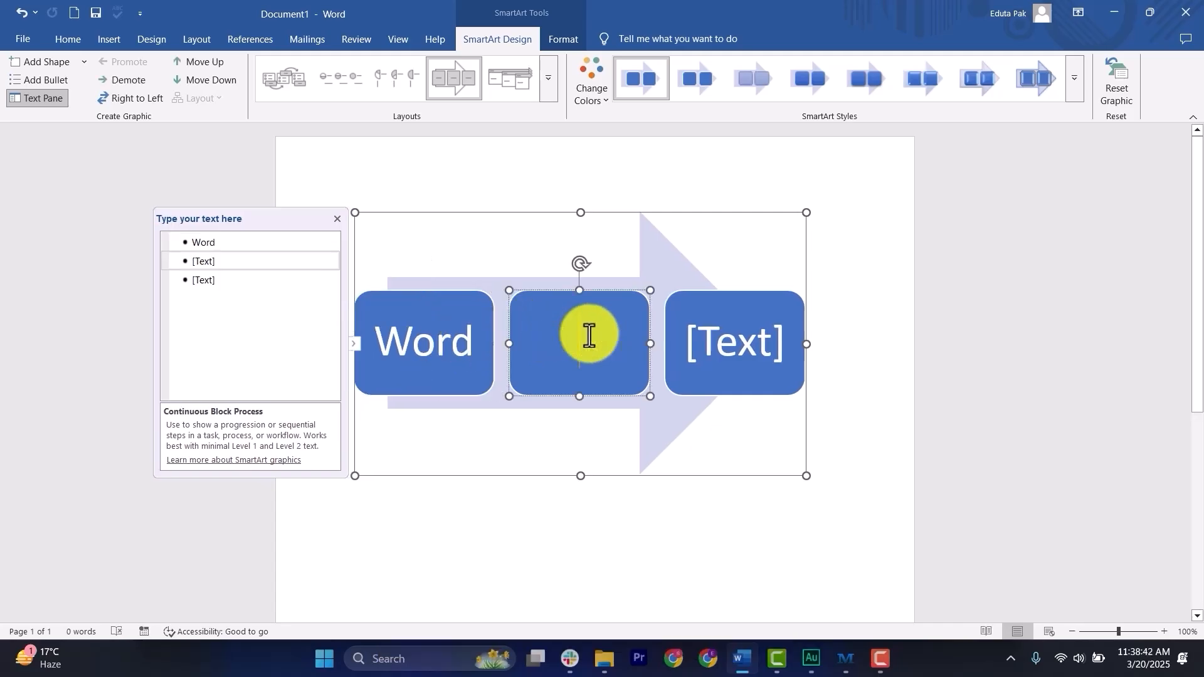
type("Excel")
left_click(732, 344)
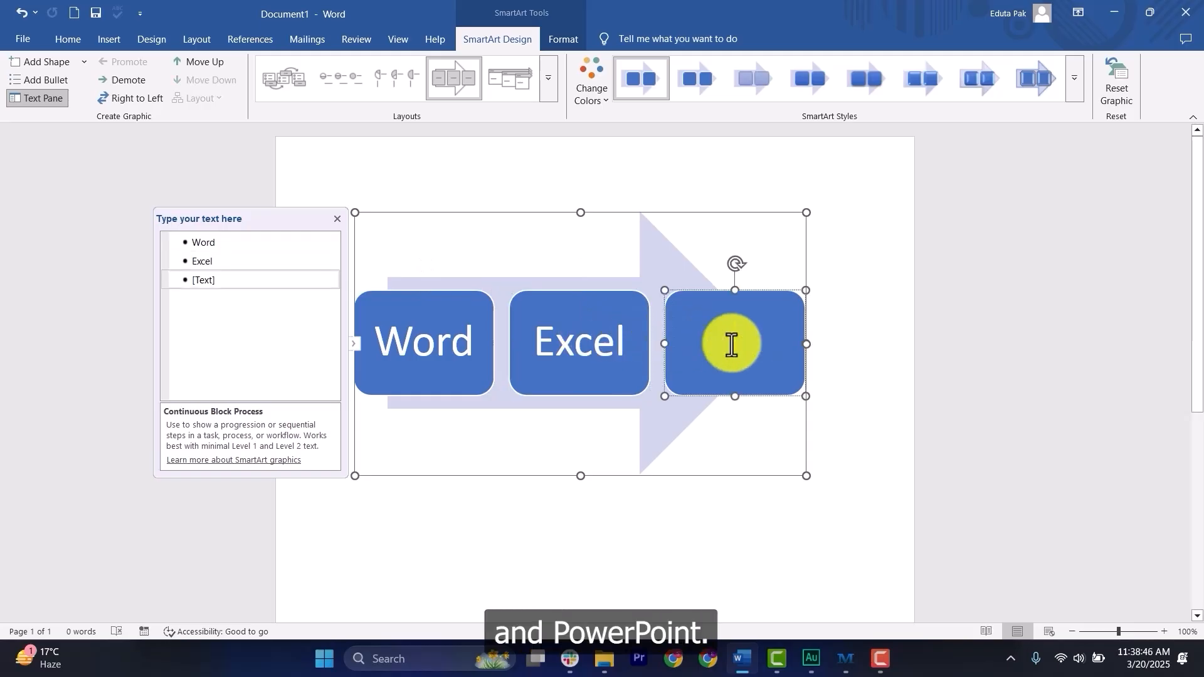
type("P")
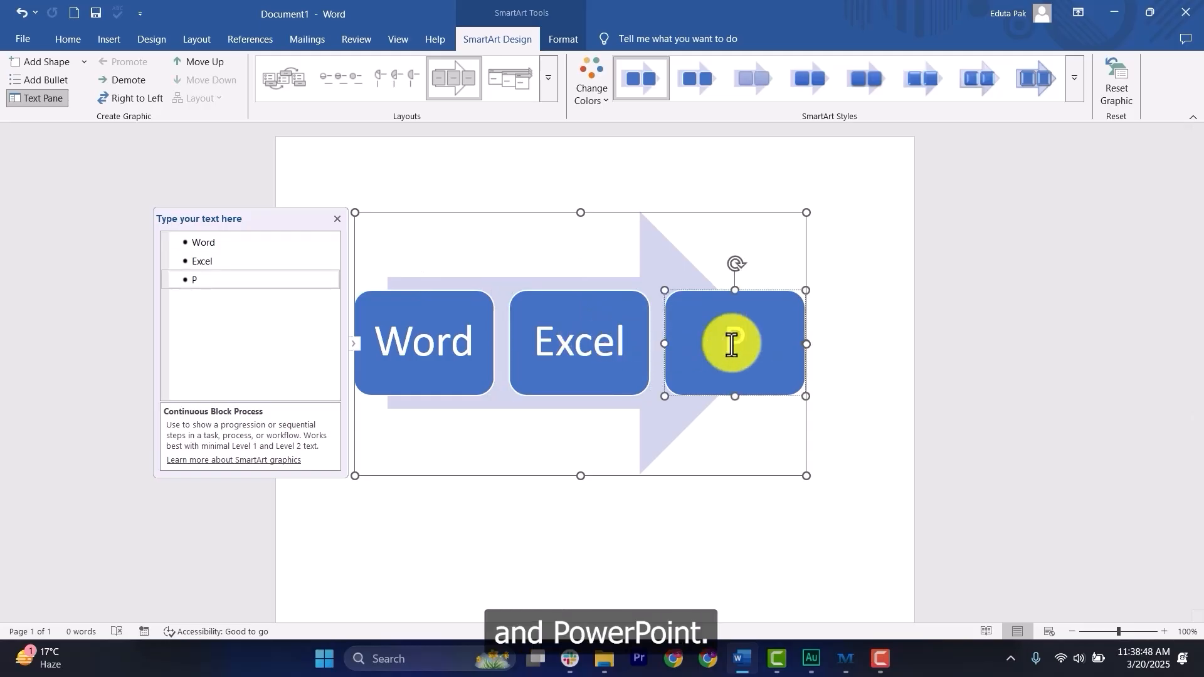
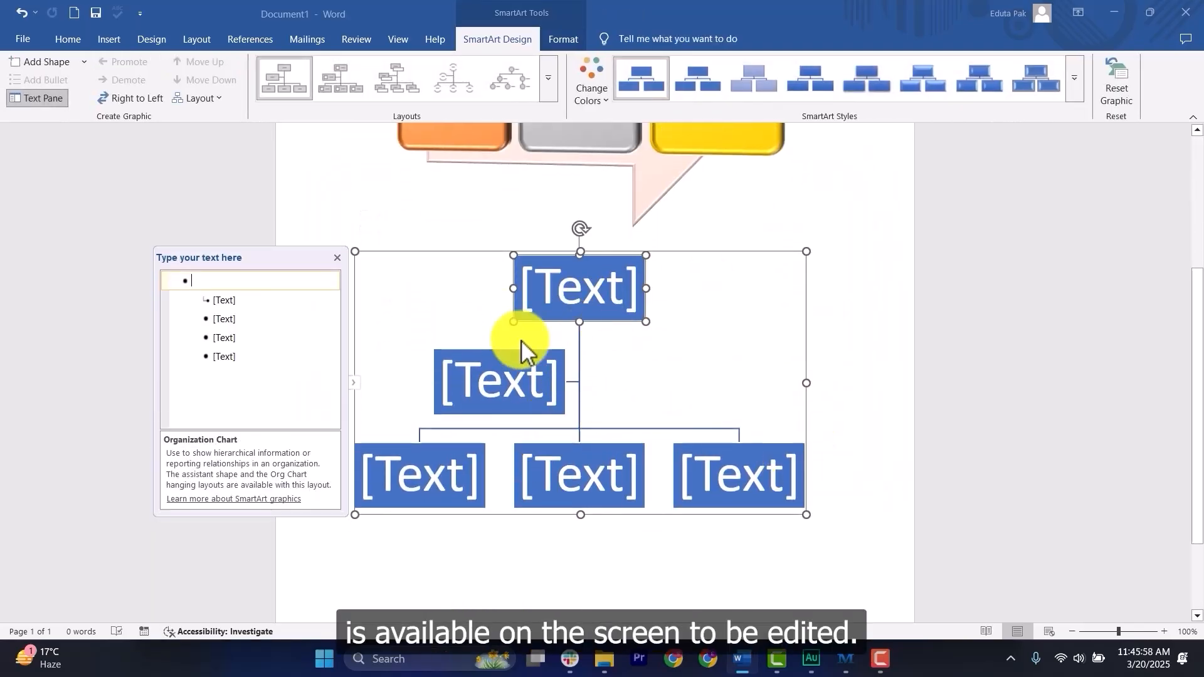
Step: Recolor the organization chart with the yellow and green Colorful scheme and apply the black-outlined 3-D style
left_click(602, 93)
left_click(828, 216)
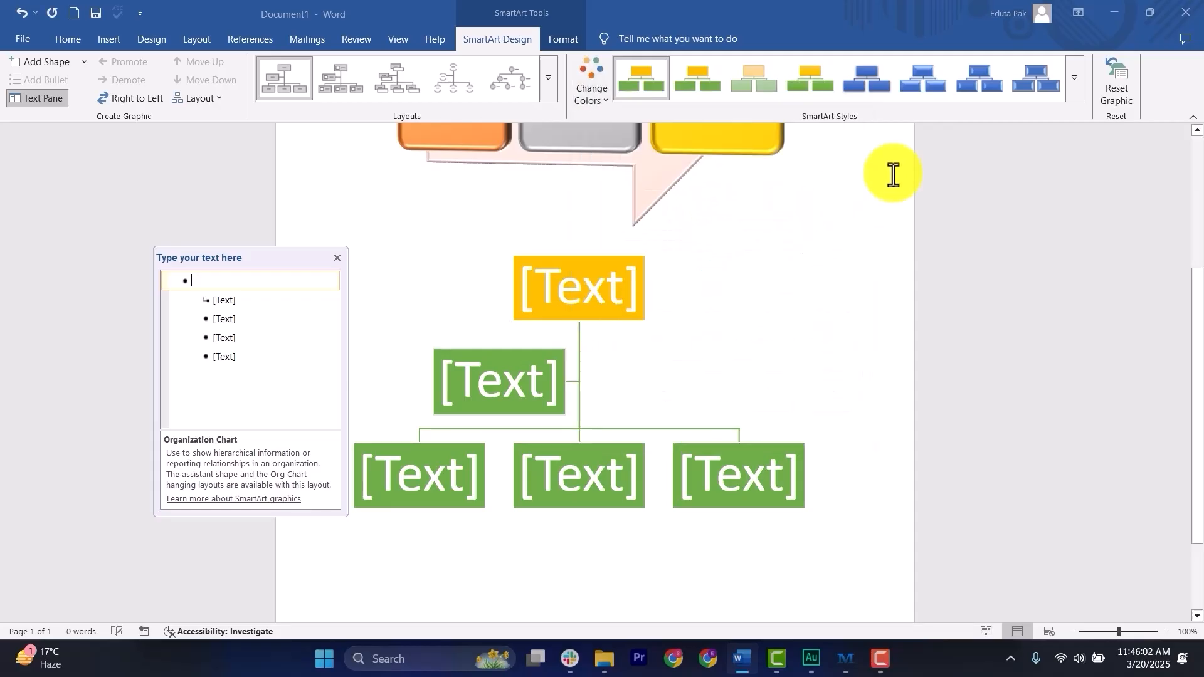
left_click(1076, 89)
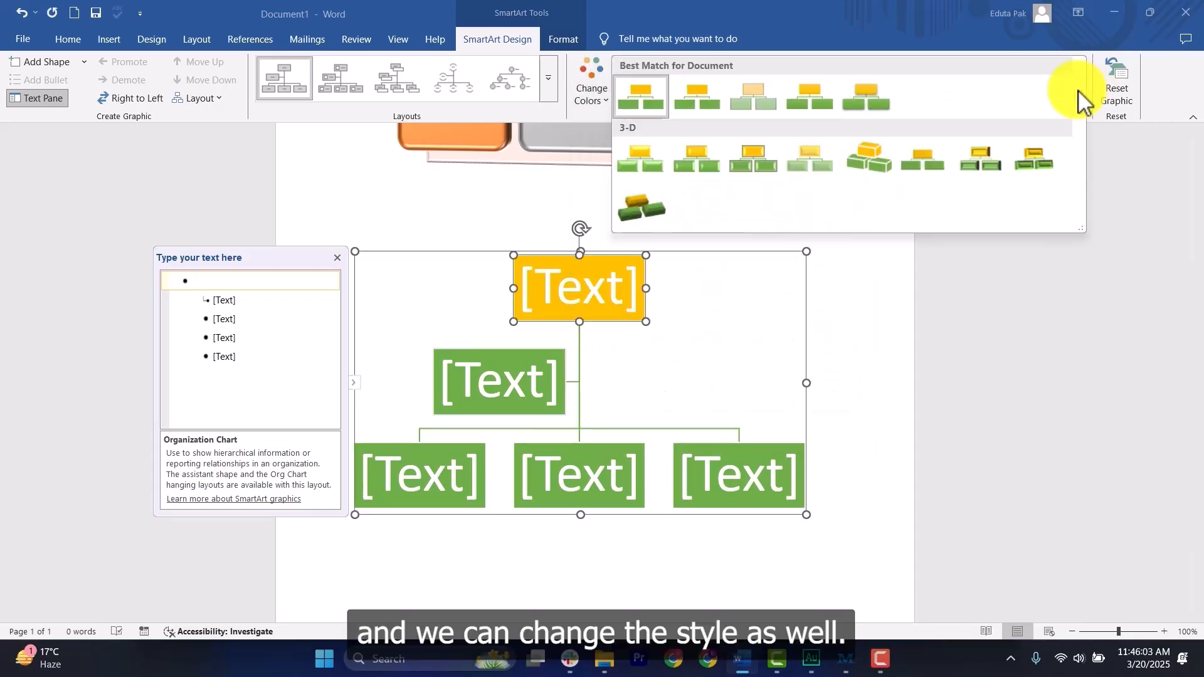
left_click(740, 172)
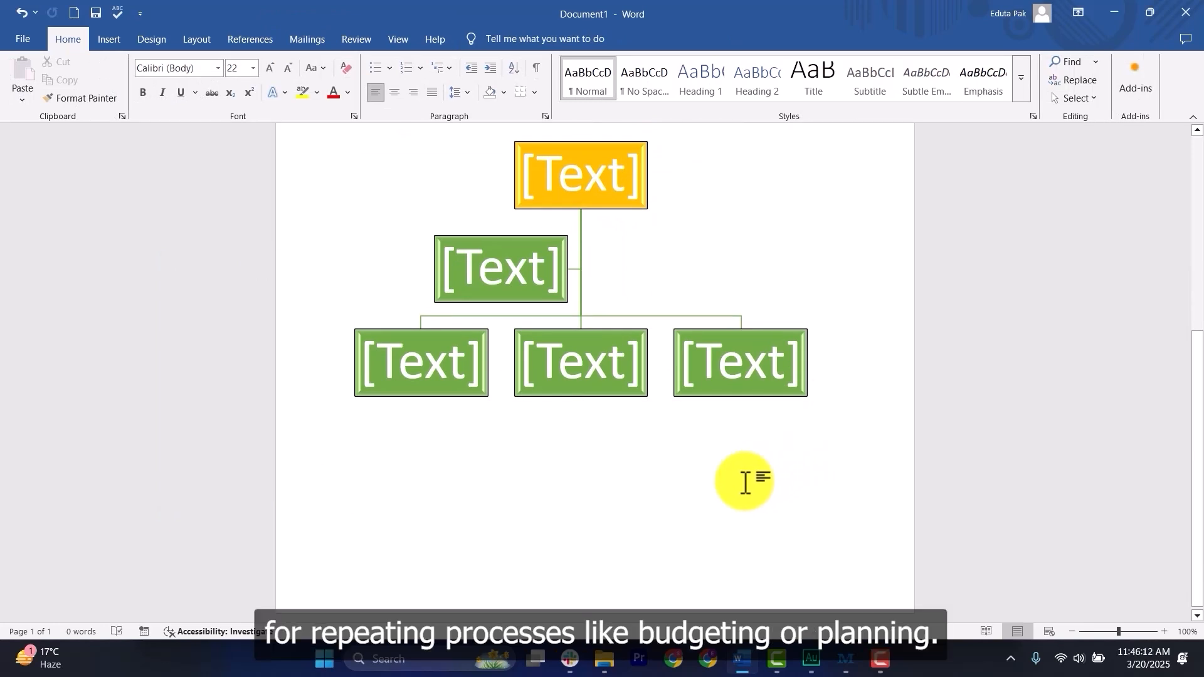
Step: Insert a Segmented Cycle SmartArt graphic from the Cycle category on a new line below the organization chart
key("Return")
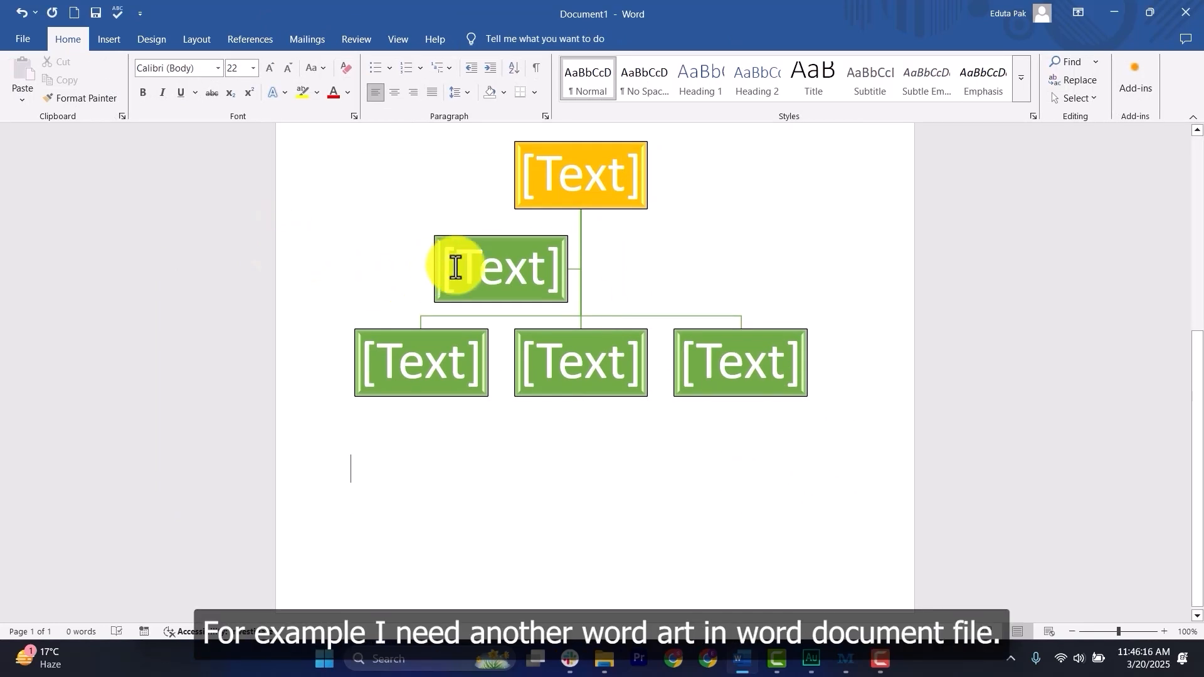
left_click(109, 40)
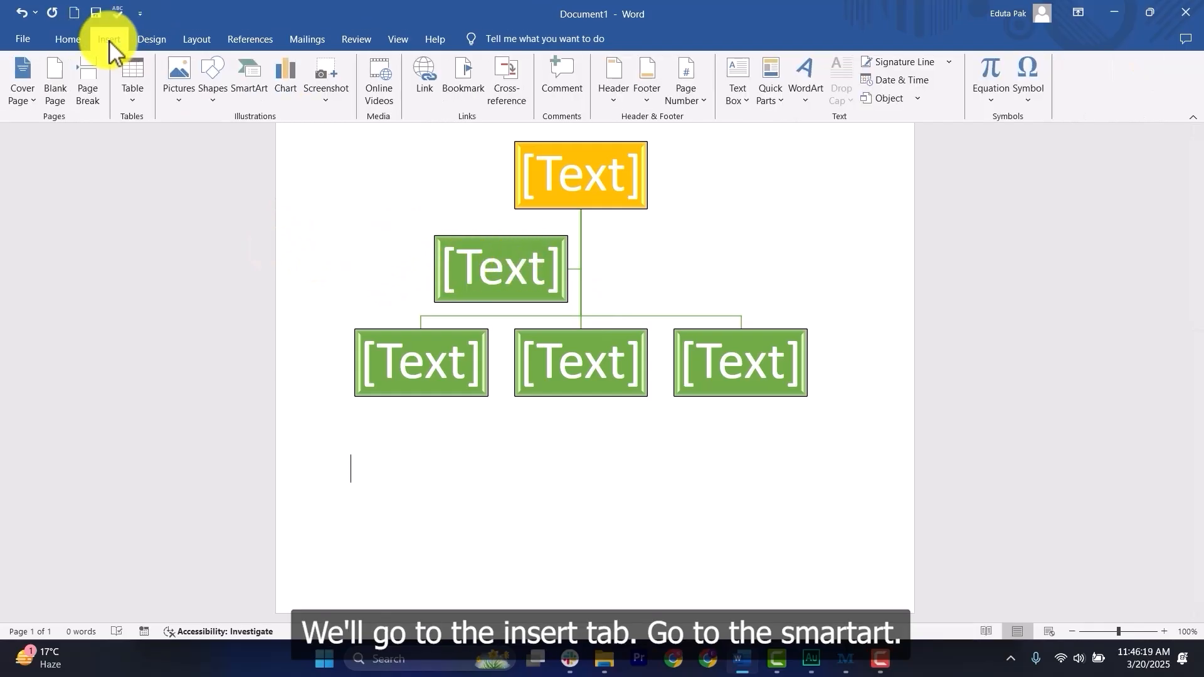
left_click(246, 80)
left_click(379, 256)
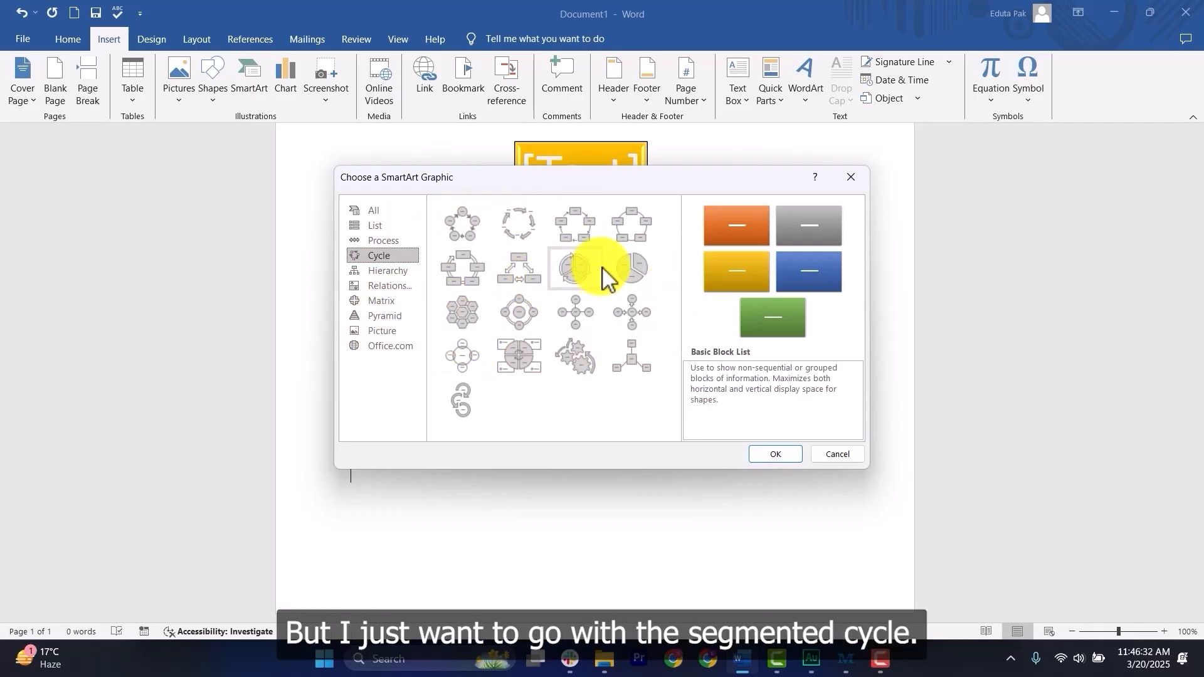
left_click(576, 276)
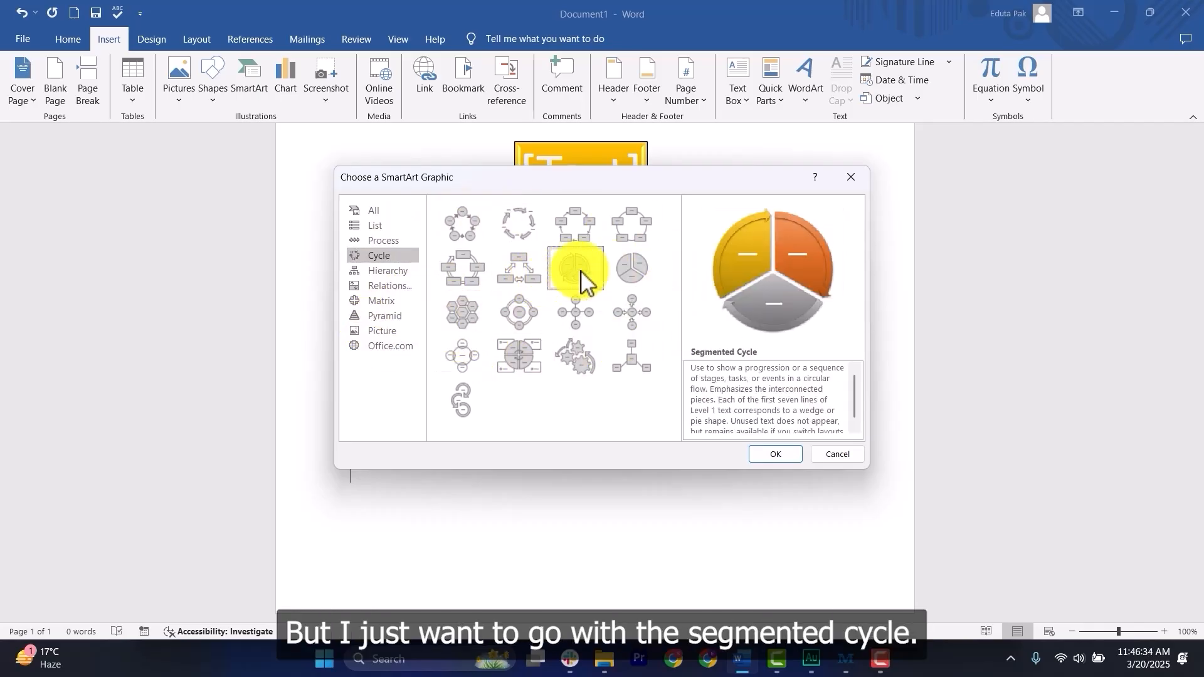
left_click(785, 454)
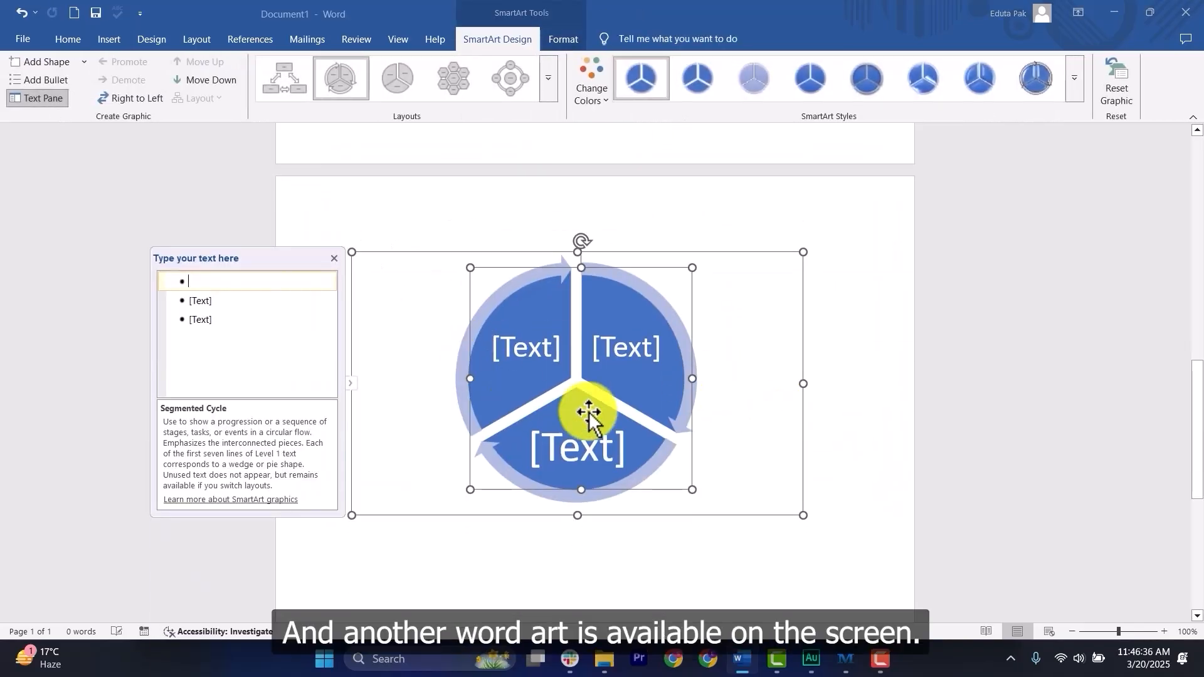
Step: Recolor the segmented cycle with the green and blue Colorful scheme, and apply the black-outlined 3-D style
left_click(598, 100)
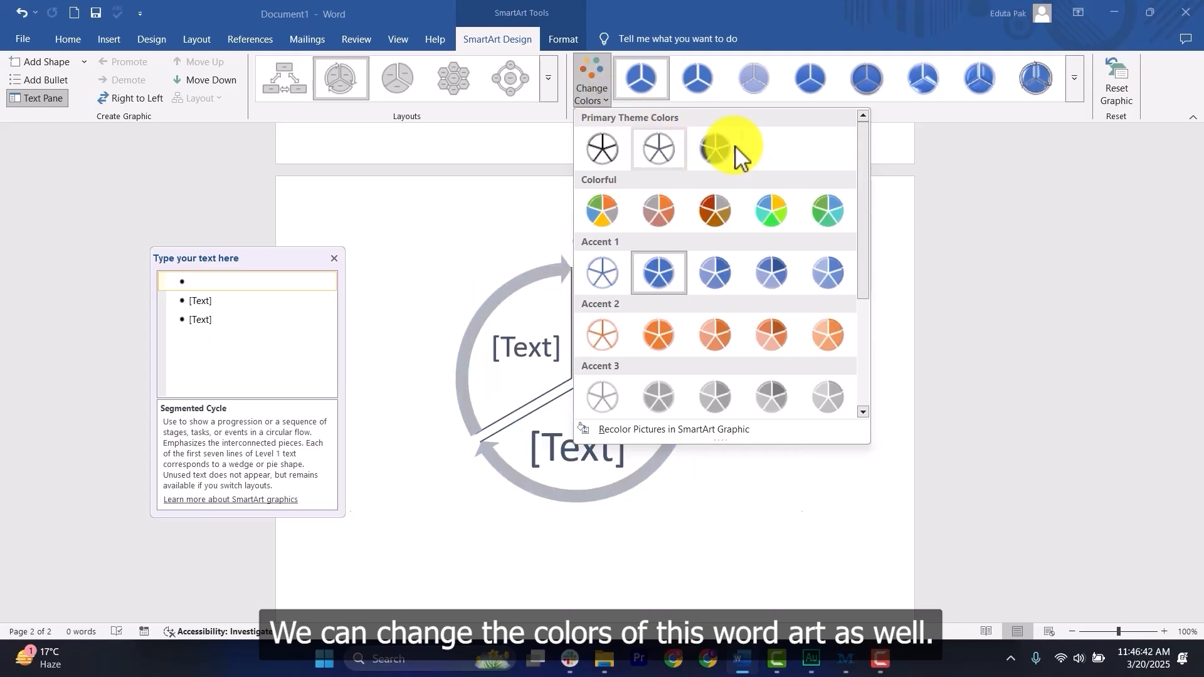
left_click(829, 213)
left_click(1073, 87)
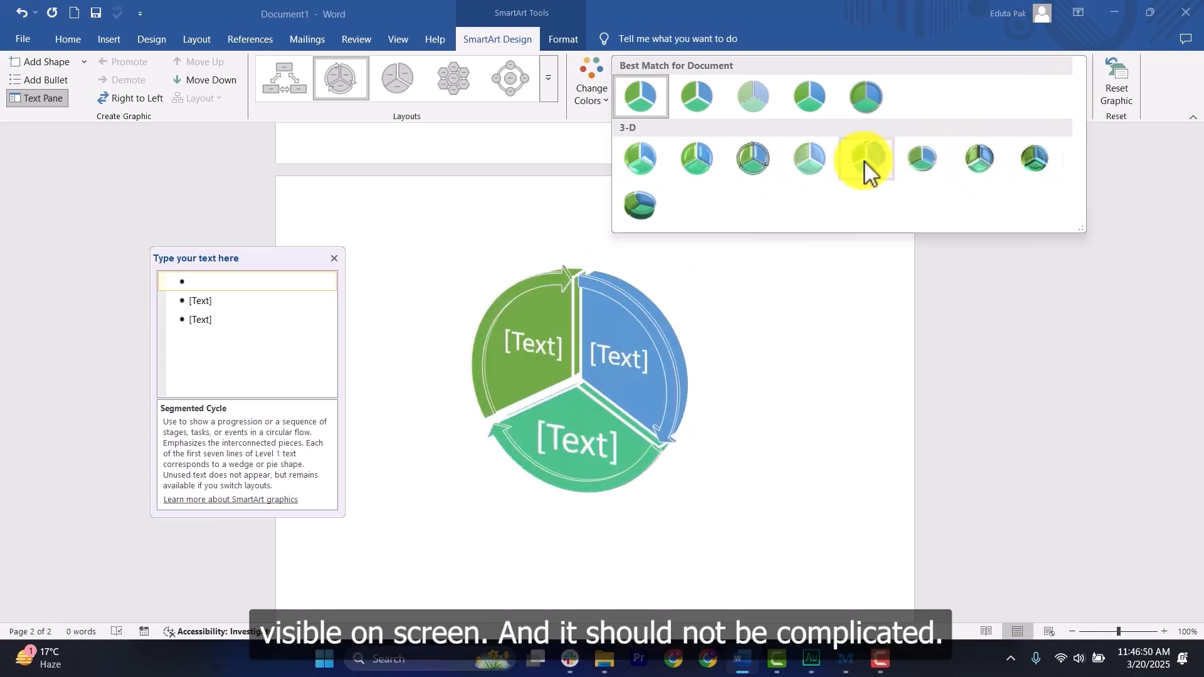
left_click(746, 164)
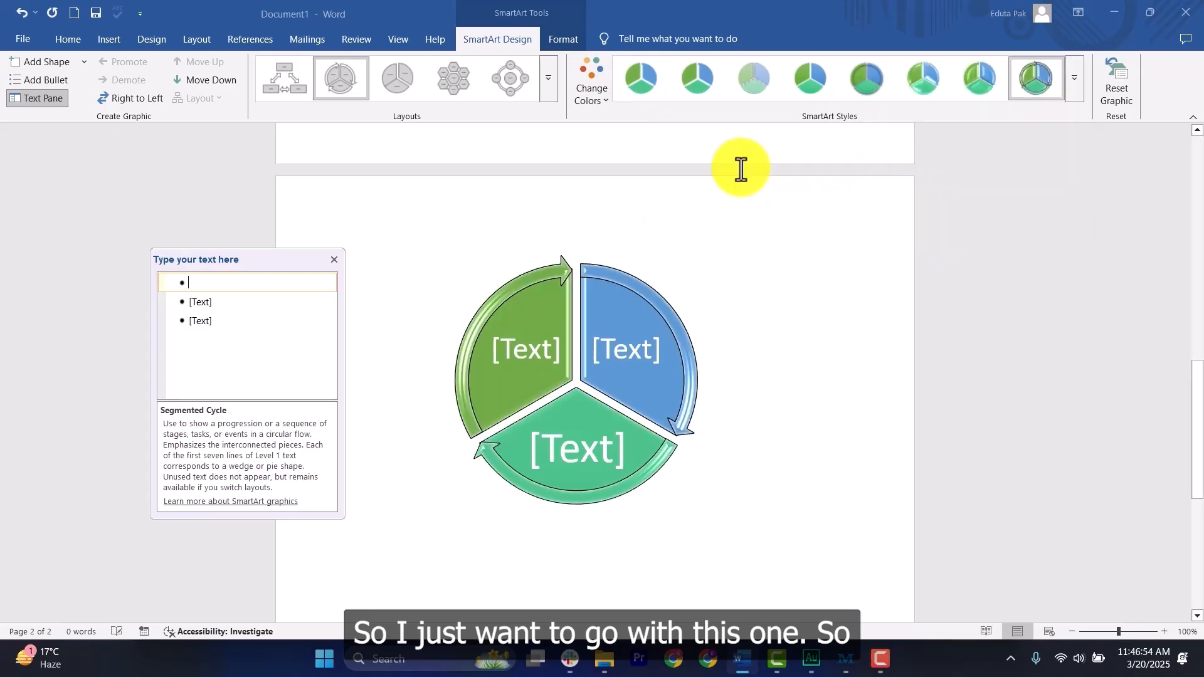
scroll(726, 395, "up", 12)
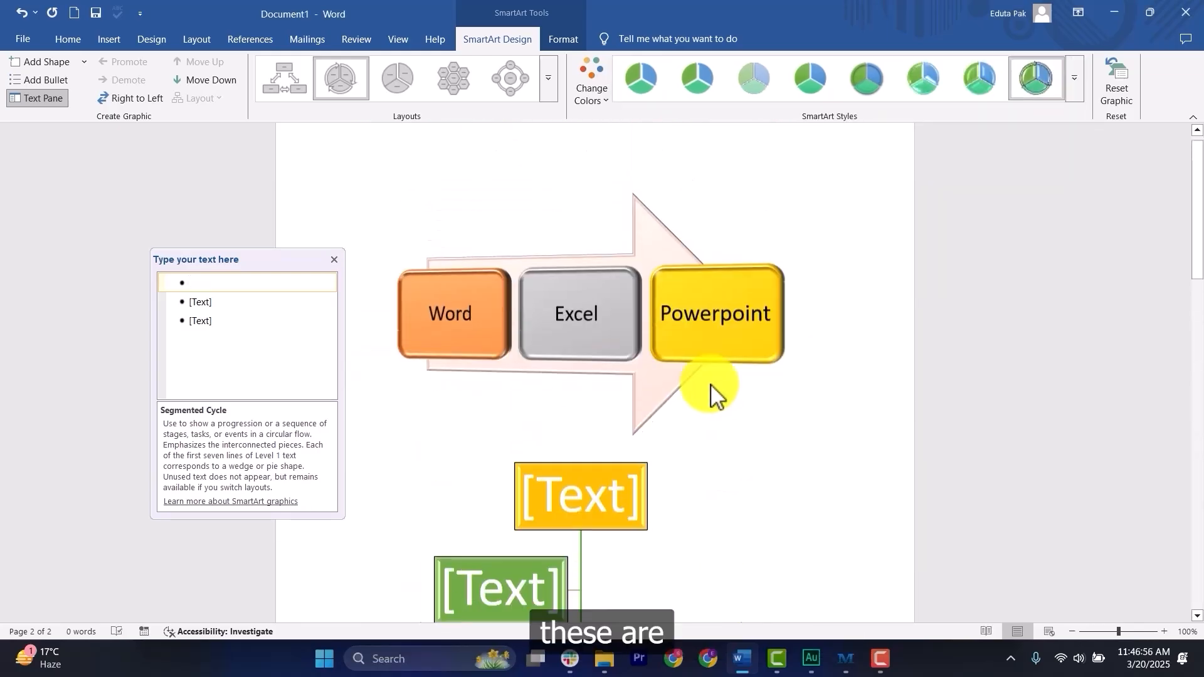
scroll(649, 379, "down", 12)
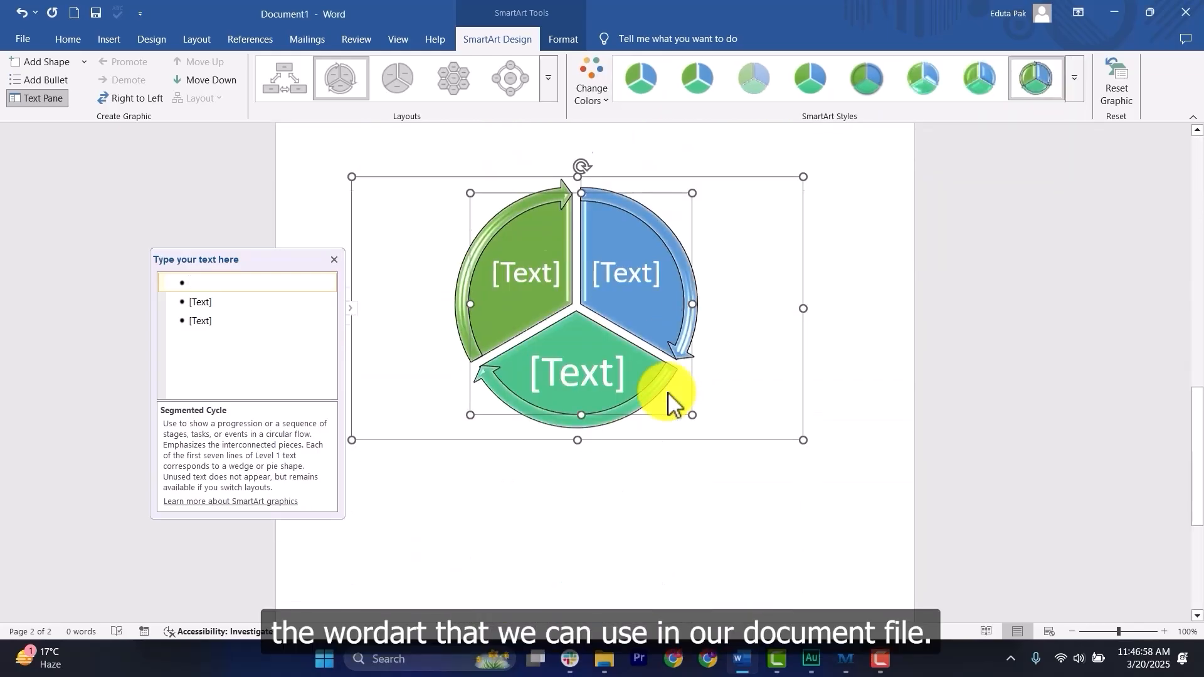
left_click(736, 437)
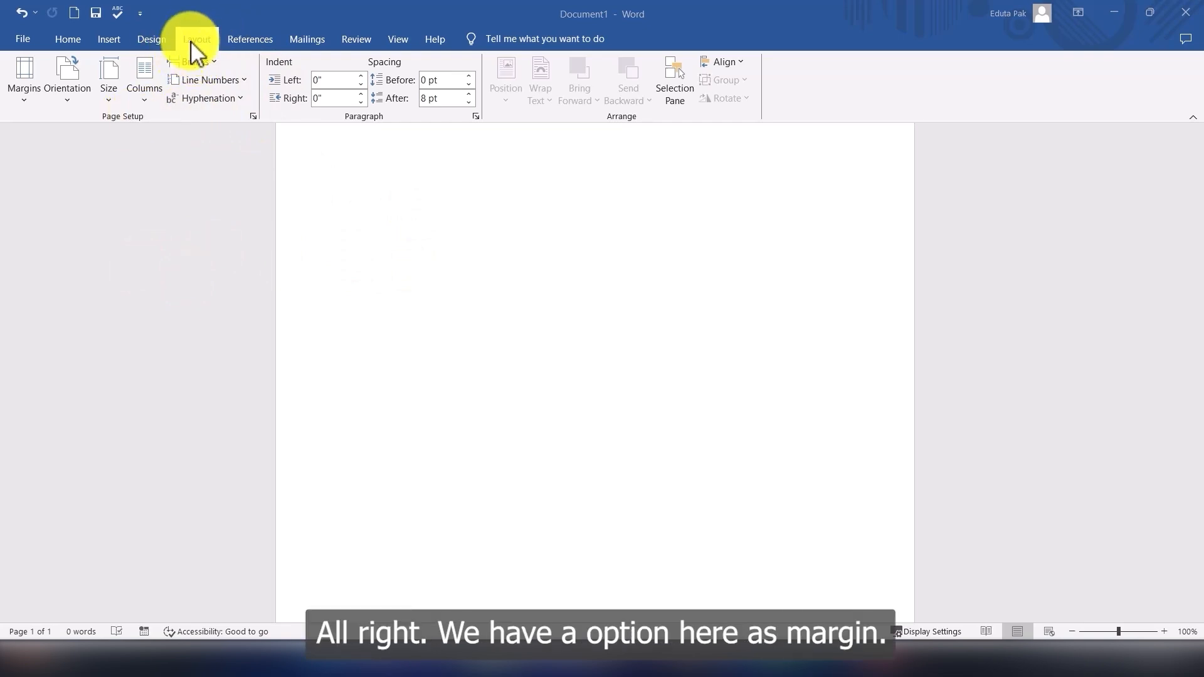
Step: Set the page margins of the blank document to the Normal preset with 1" on every side
left_click(25, 100)
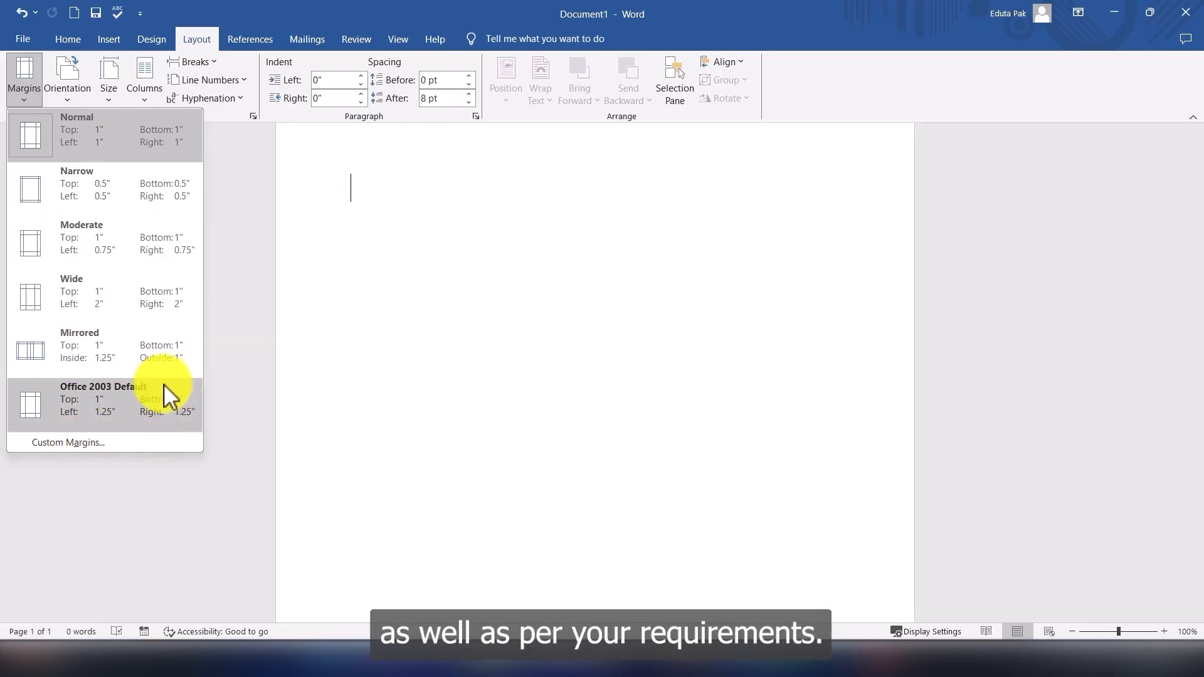
left_click(95, 151)
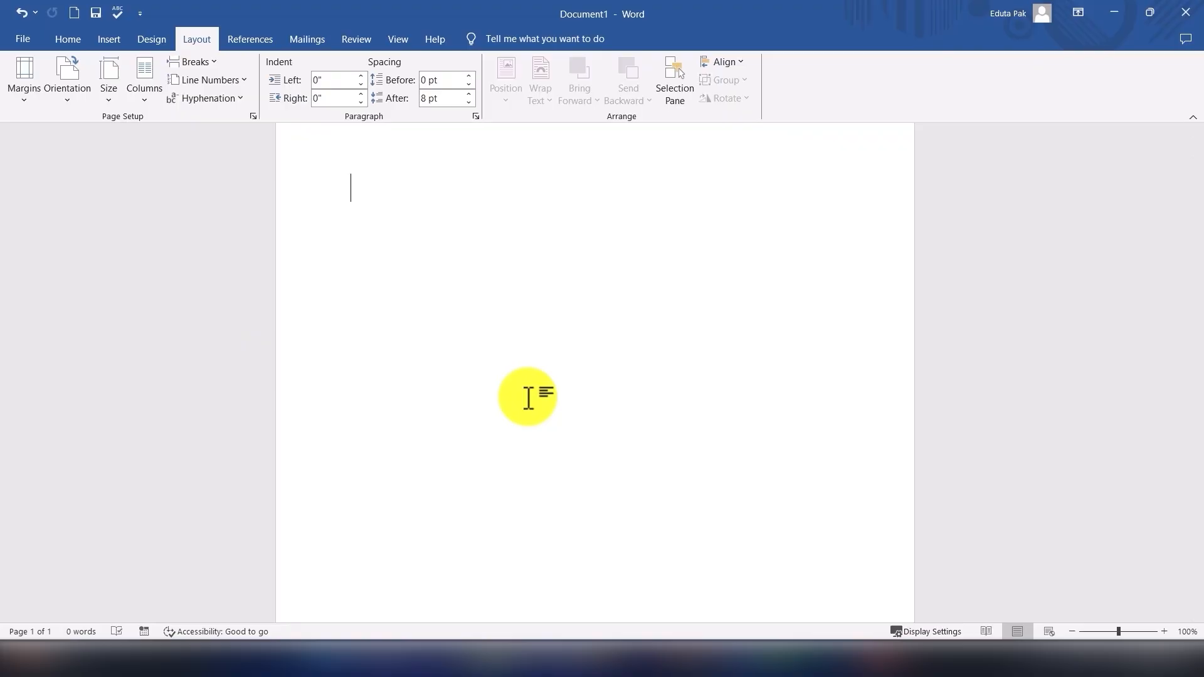
left_click(24, 92)
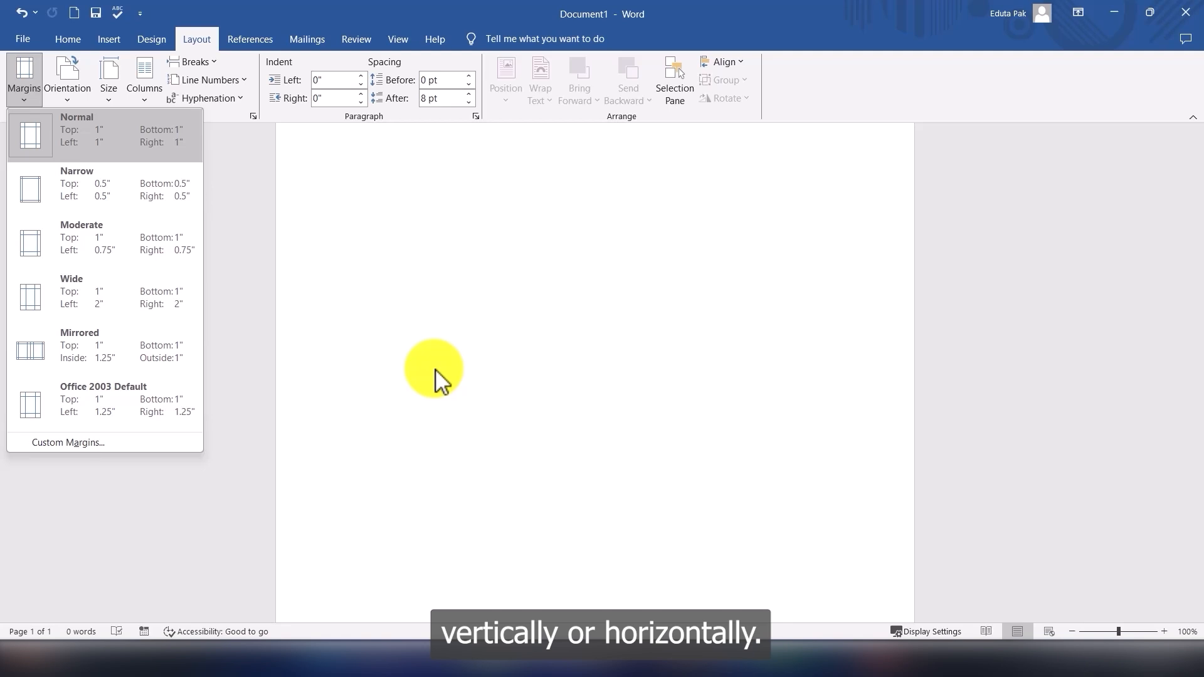
left_click(241, 179)
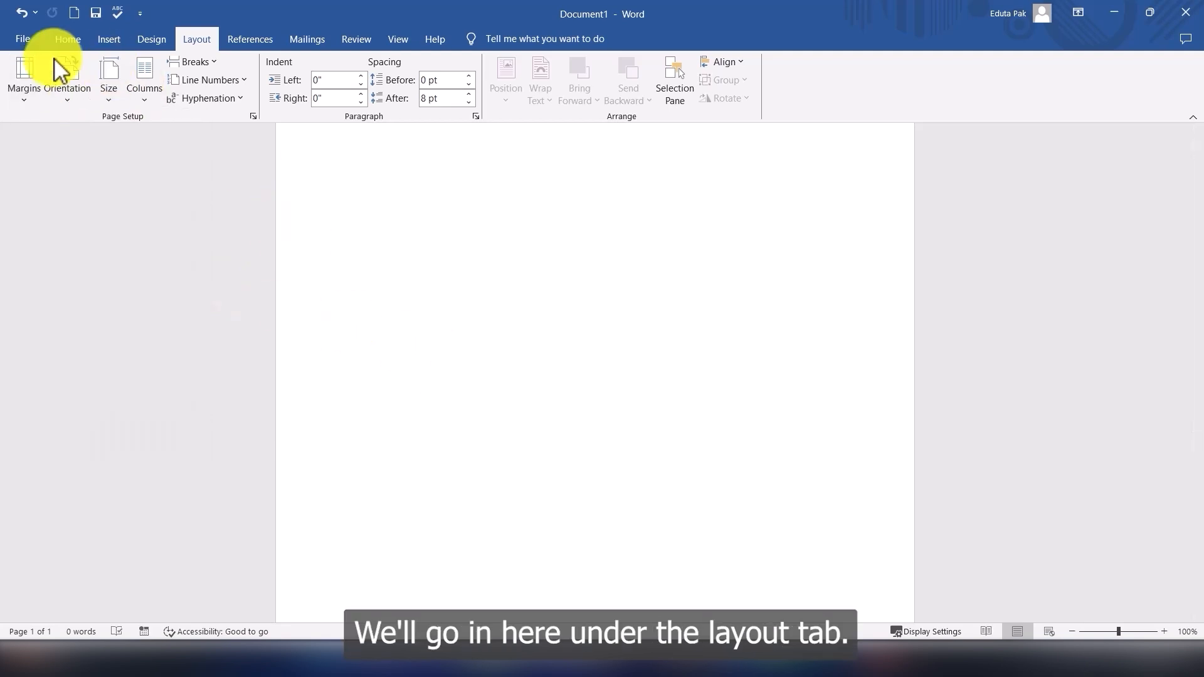
Step: Switch the page orientation to Landscape and return it to Portrait
left_click(74, 95)
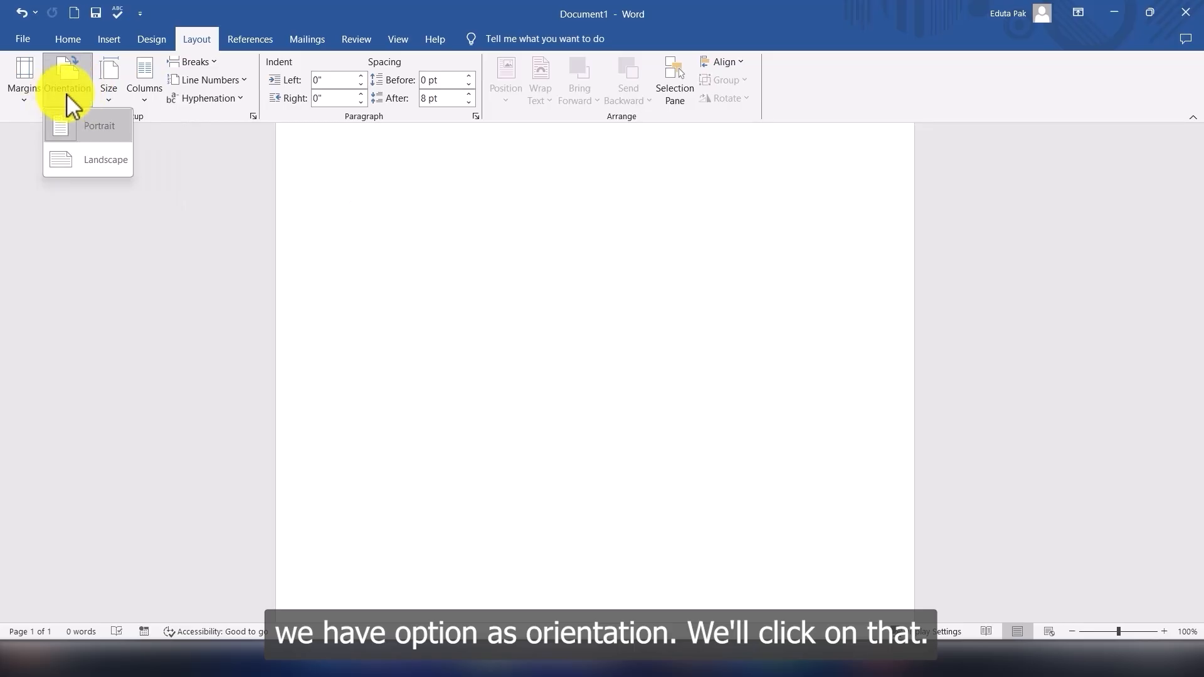
left_click(80, 164)
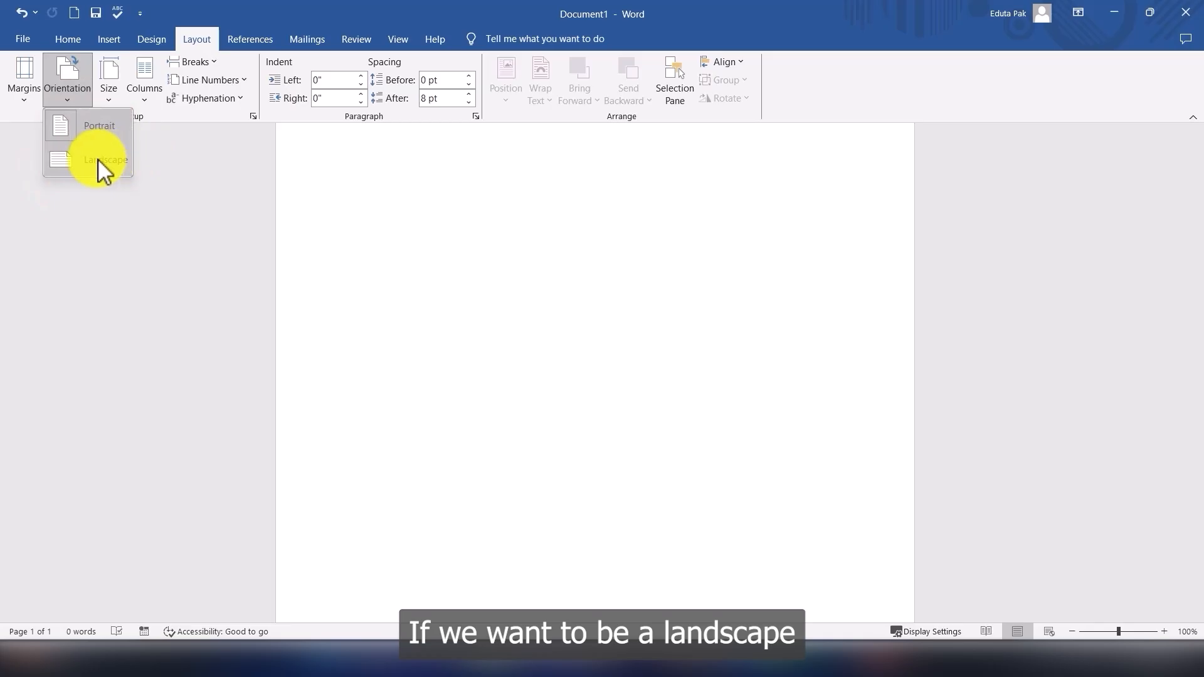
left_click(101, 156)
left_click(67, 78)
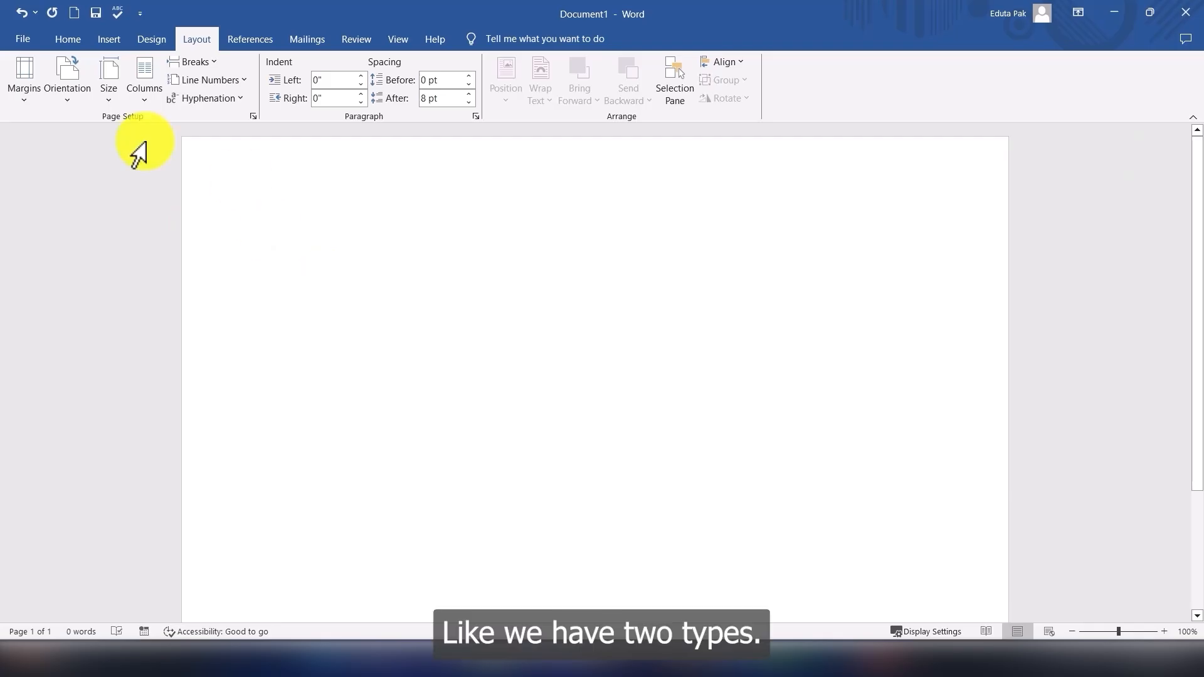
left_click(73, 84)
left_click(89, 135)
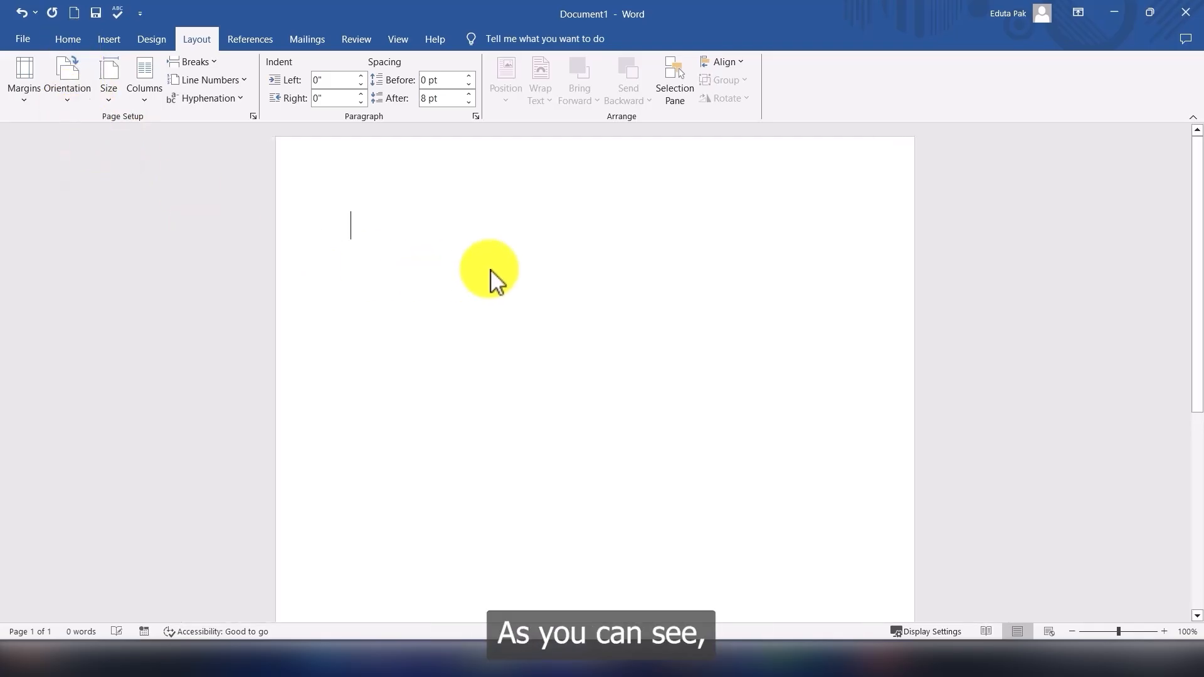
Step: Change the blank page to Landscape orientation and restore it to Portrait
scroll(539, 314, "down", 3)
scroll(514, 329, "down", 2)
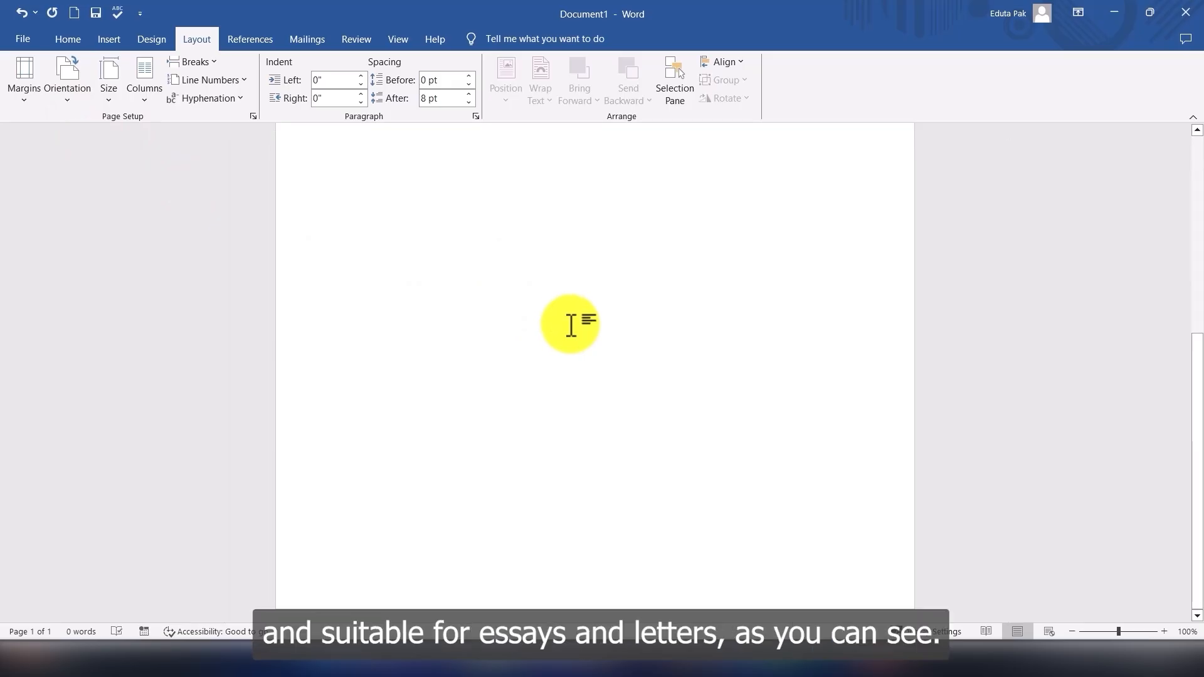
scroll(633, 345, "up", 5)
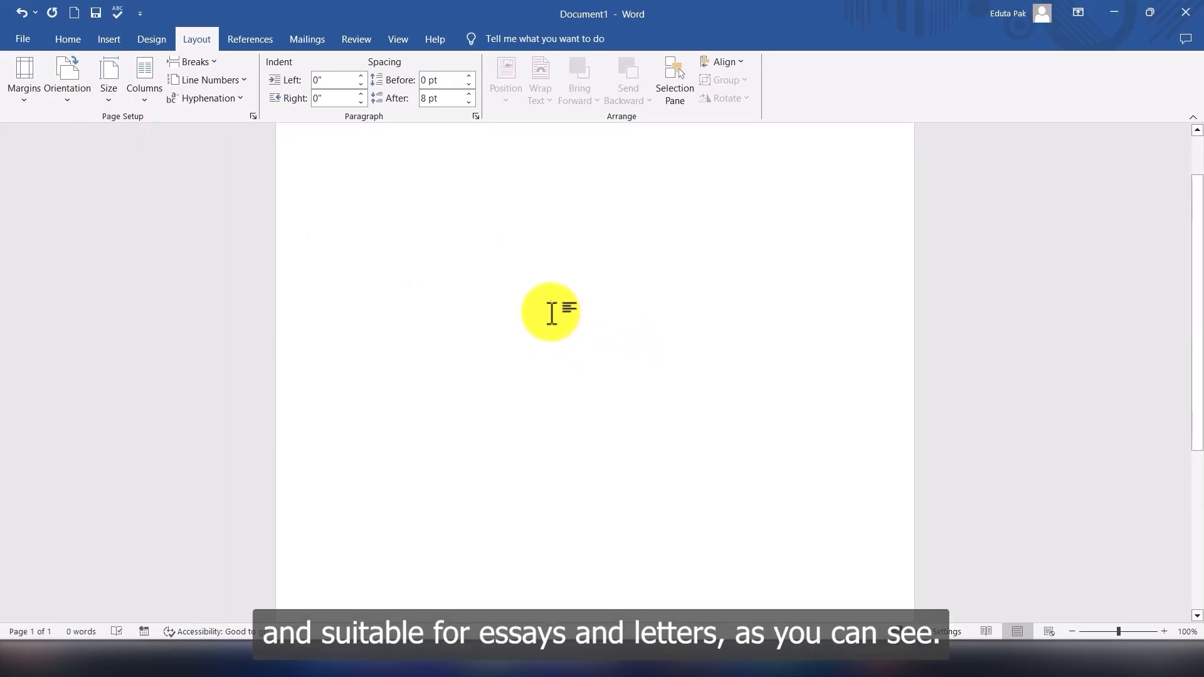
left_click(62, 94)
left_click(117, 167)
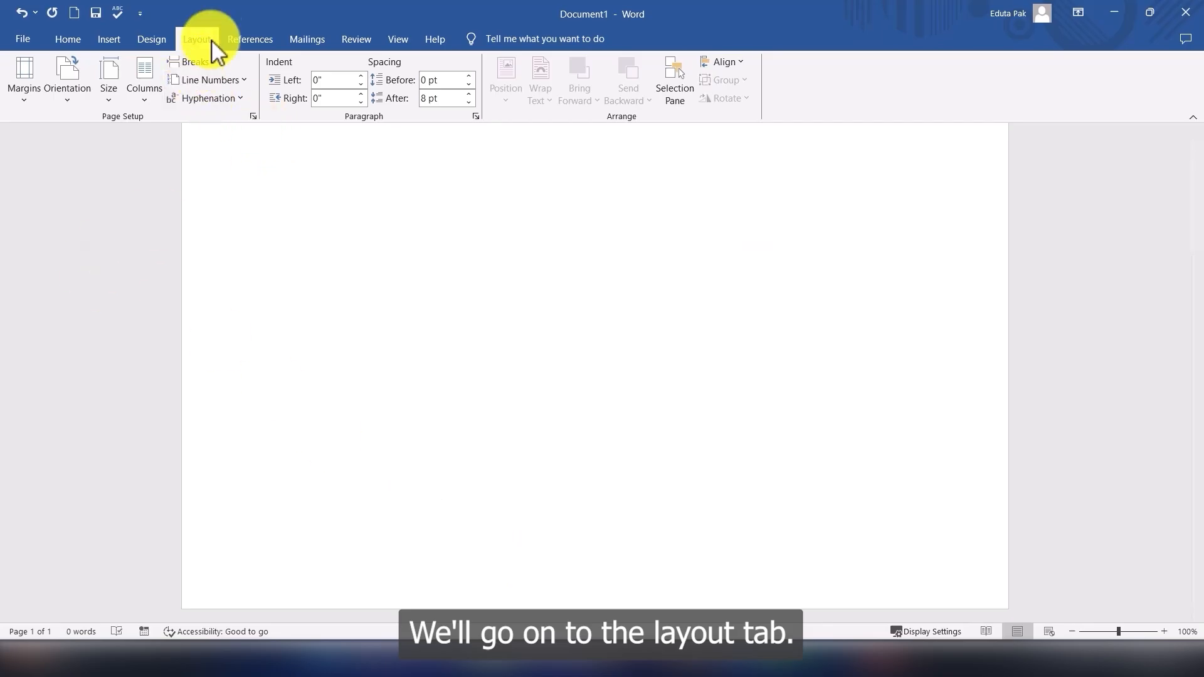
left_click(65, 92)
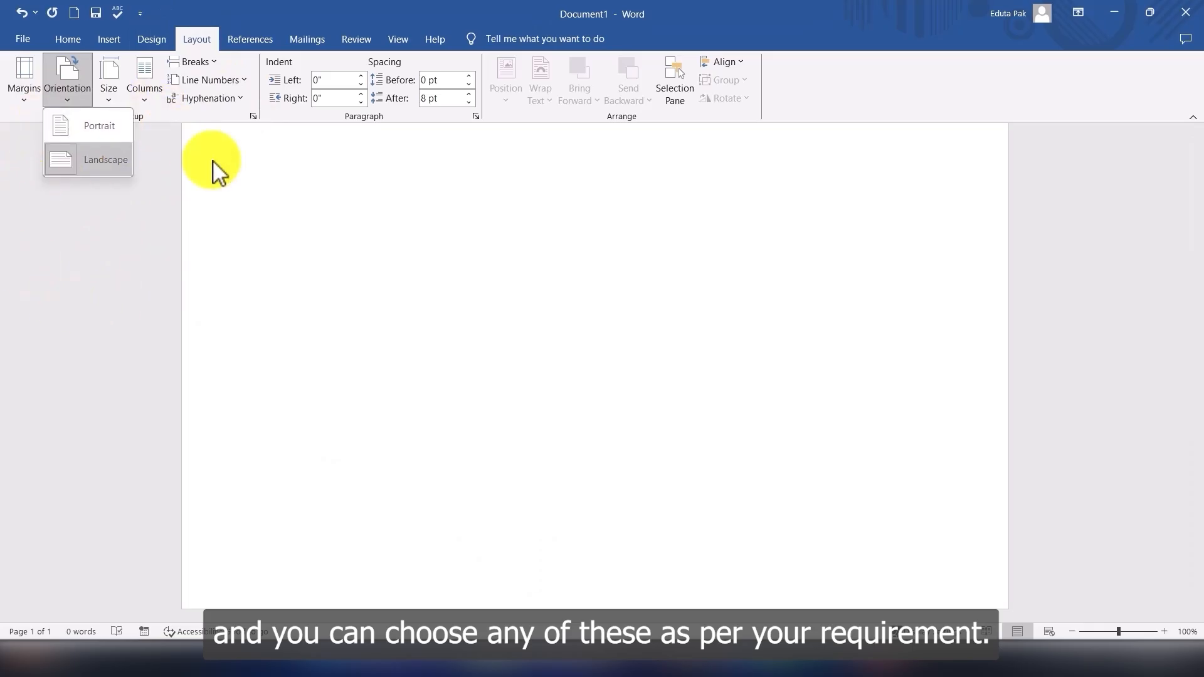
left_click(94, 125)
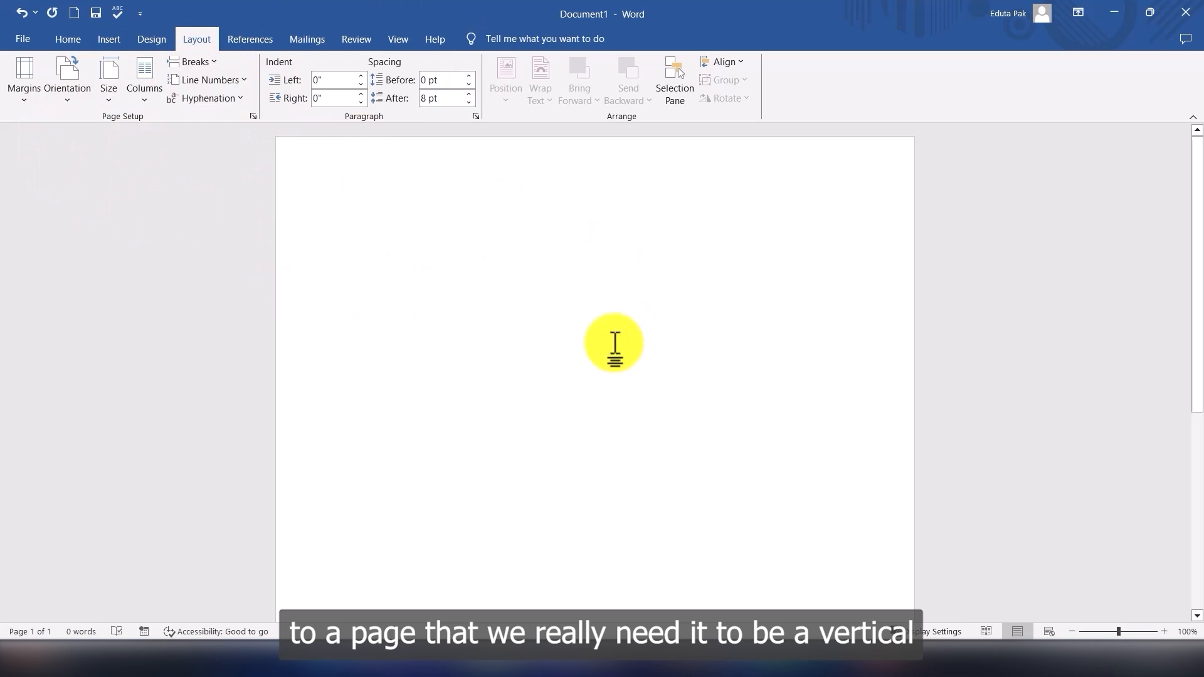
left_click(82, 91)
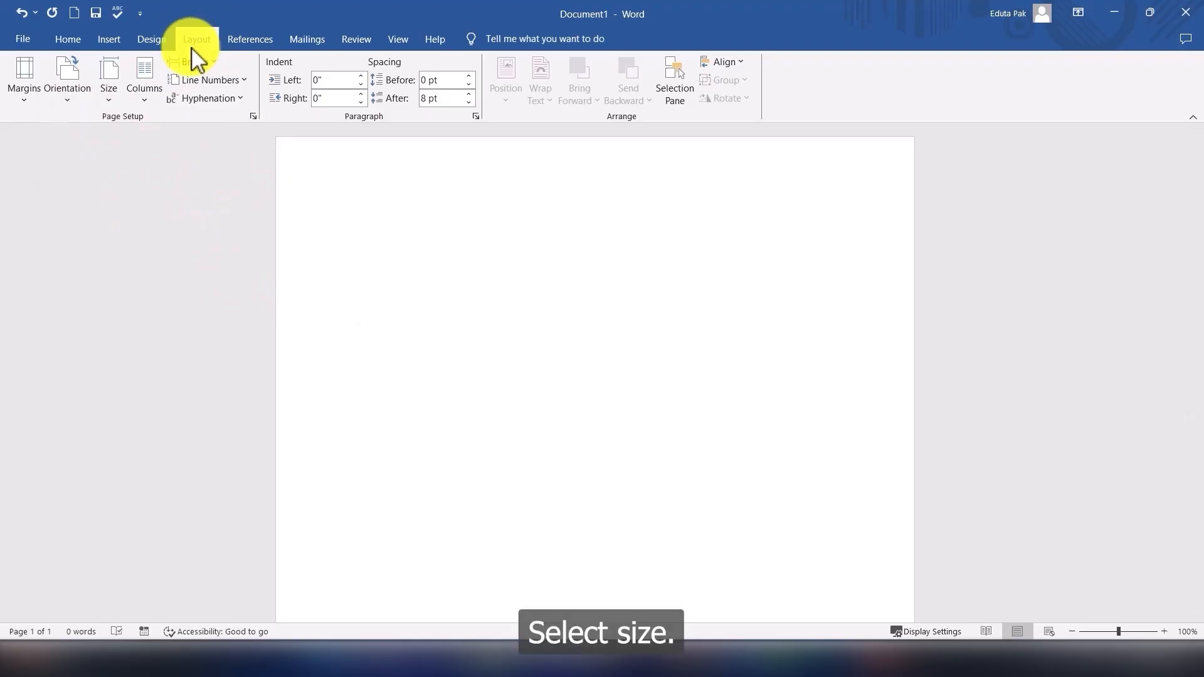
Step: Set the document's paper size to A4 (8.27" x 11.69")
left_click(110, 99)
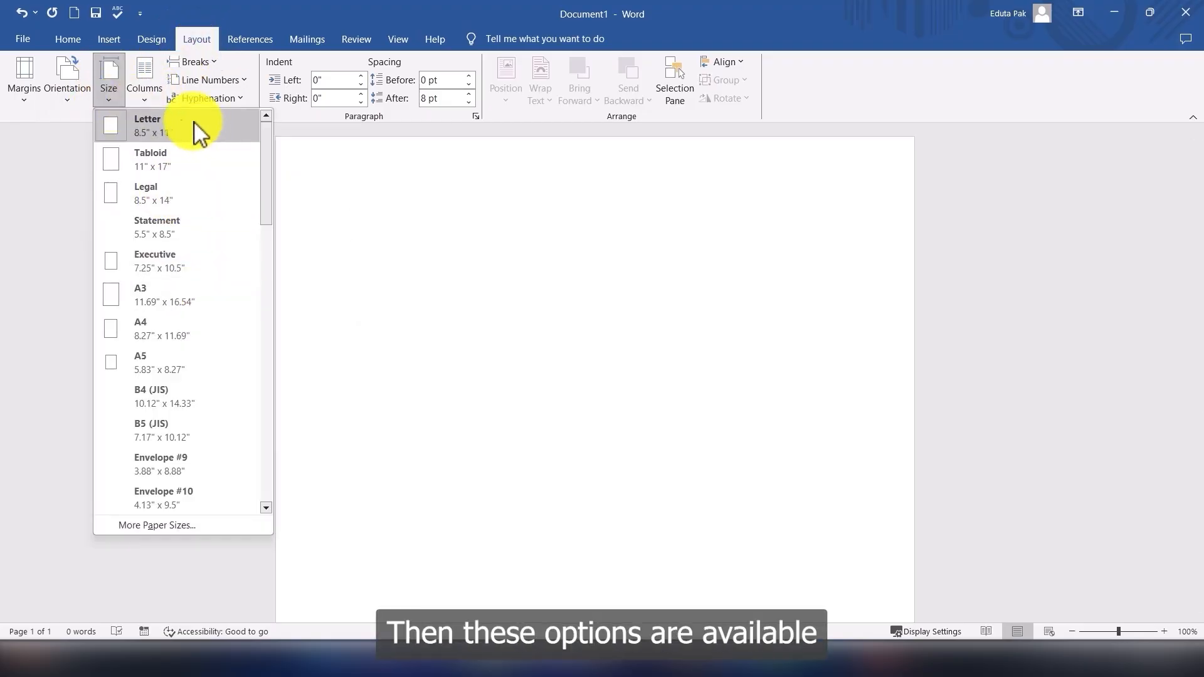
scroll(132, 392, "down", 5)
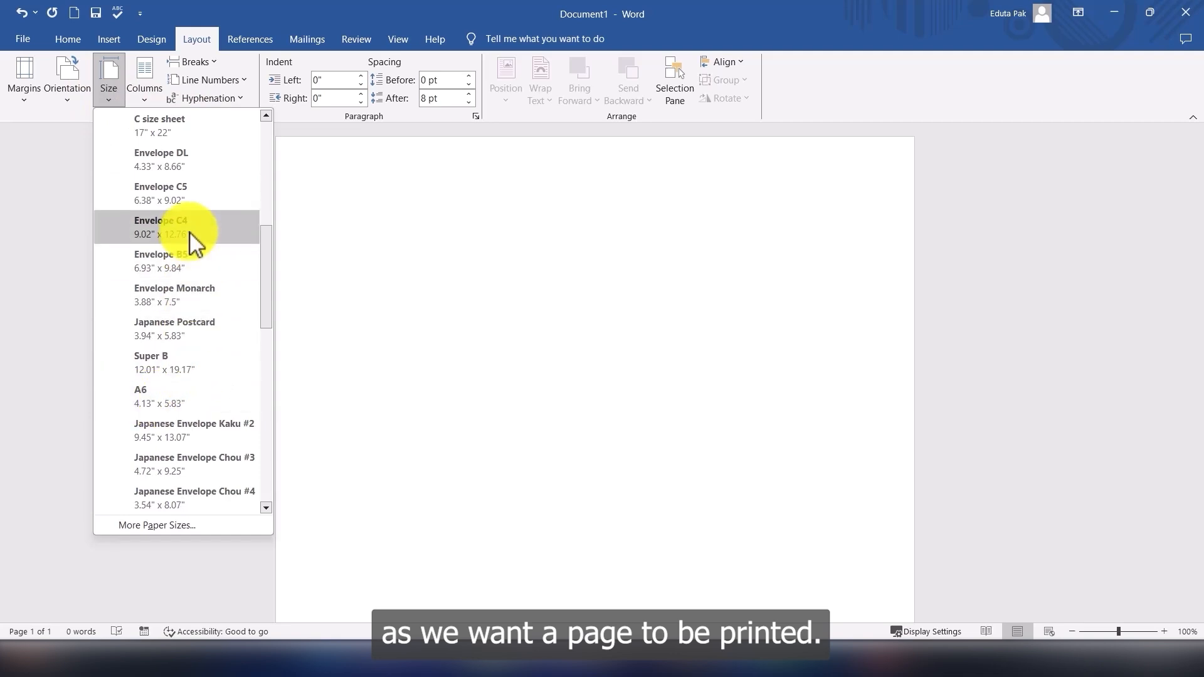
scroll(194, 242, "down", 4)
scroll(198, 268, "up", 6)
scroll(199, 269, "up", 2)
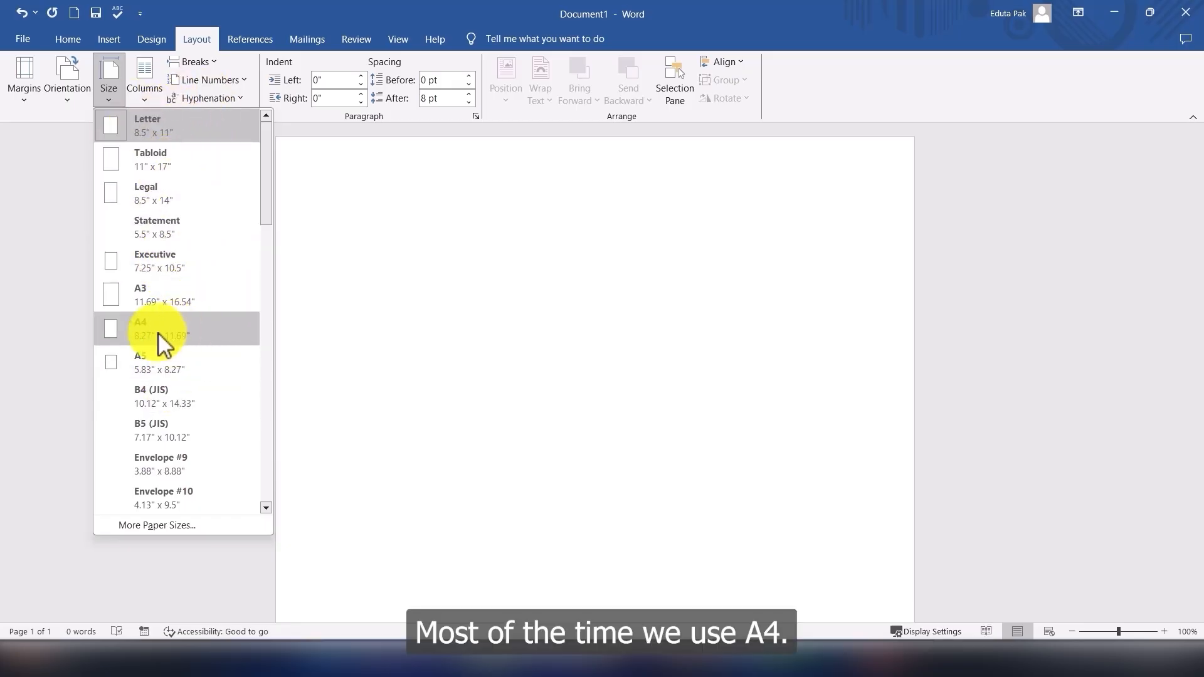
left_click(190, 330)
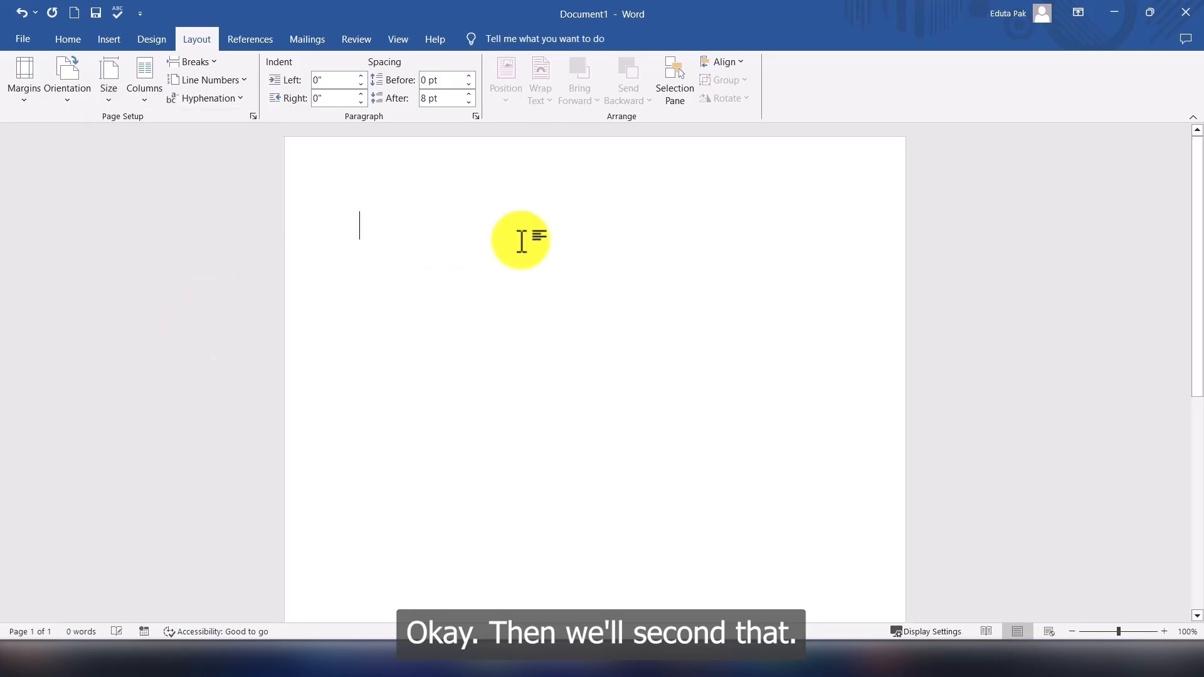
Step: Review the margins, paper and layout settings in Page Setup, including the apply-to choices, and accept them for the whole document
scroll(533, 289, "down", 5)
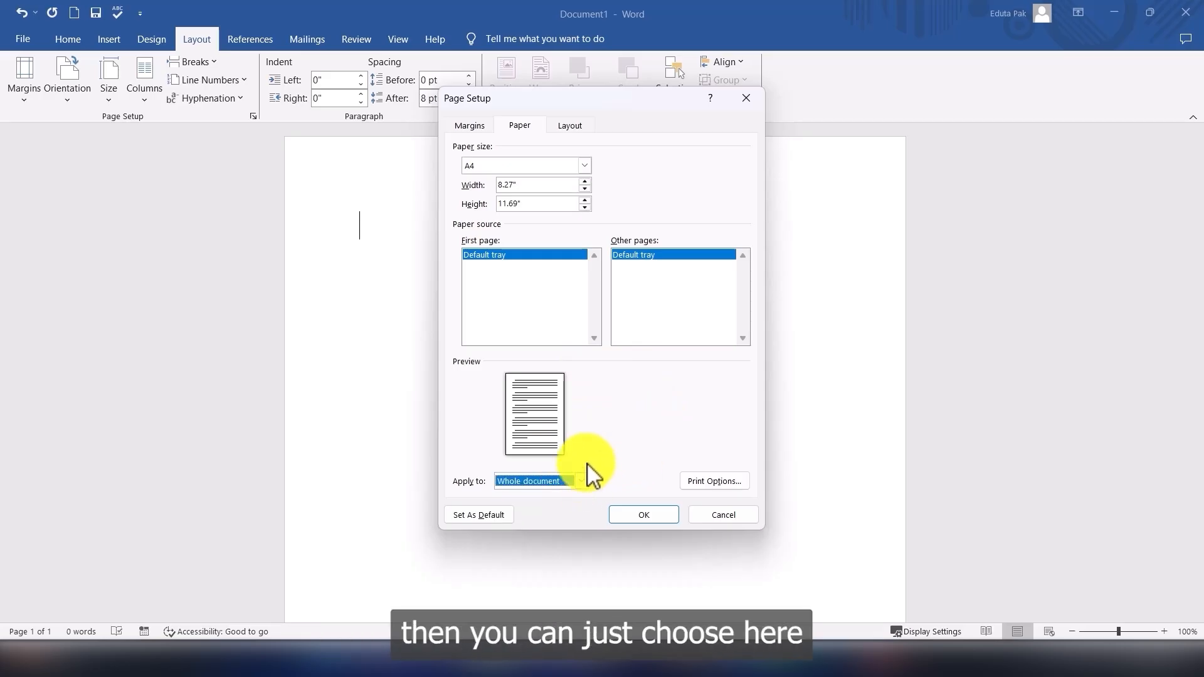
left_click(583, 483)
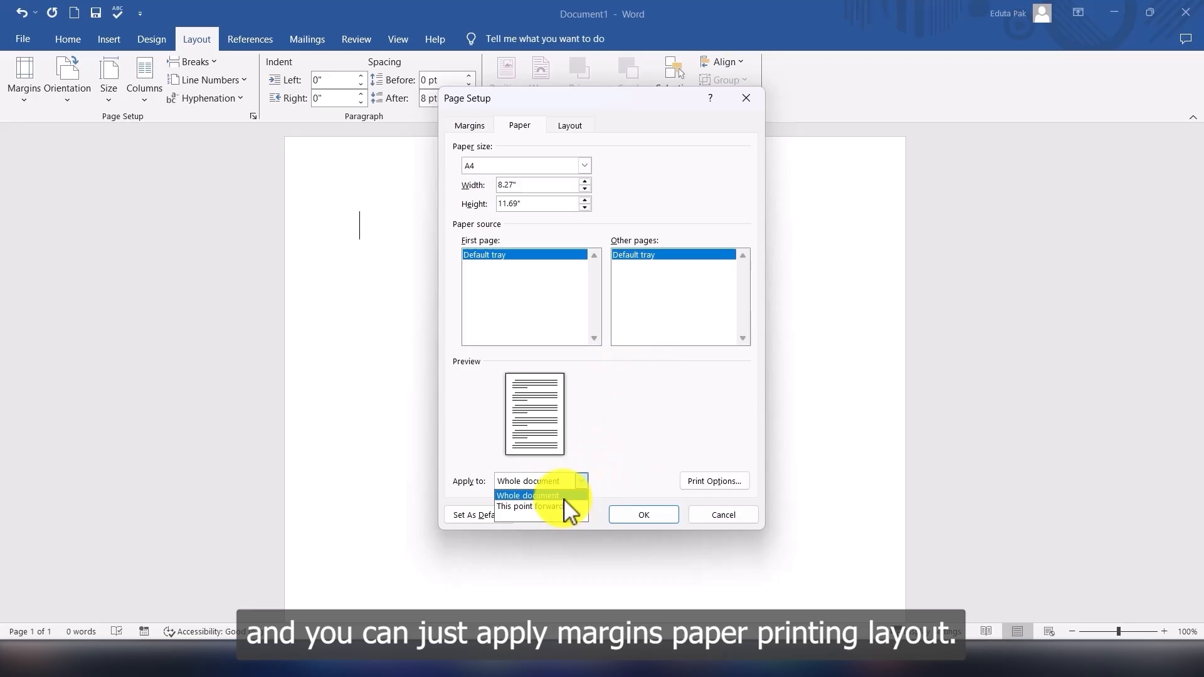
left_click(607, 380)
left_click(480, 126)
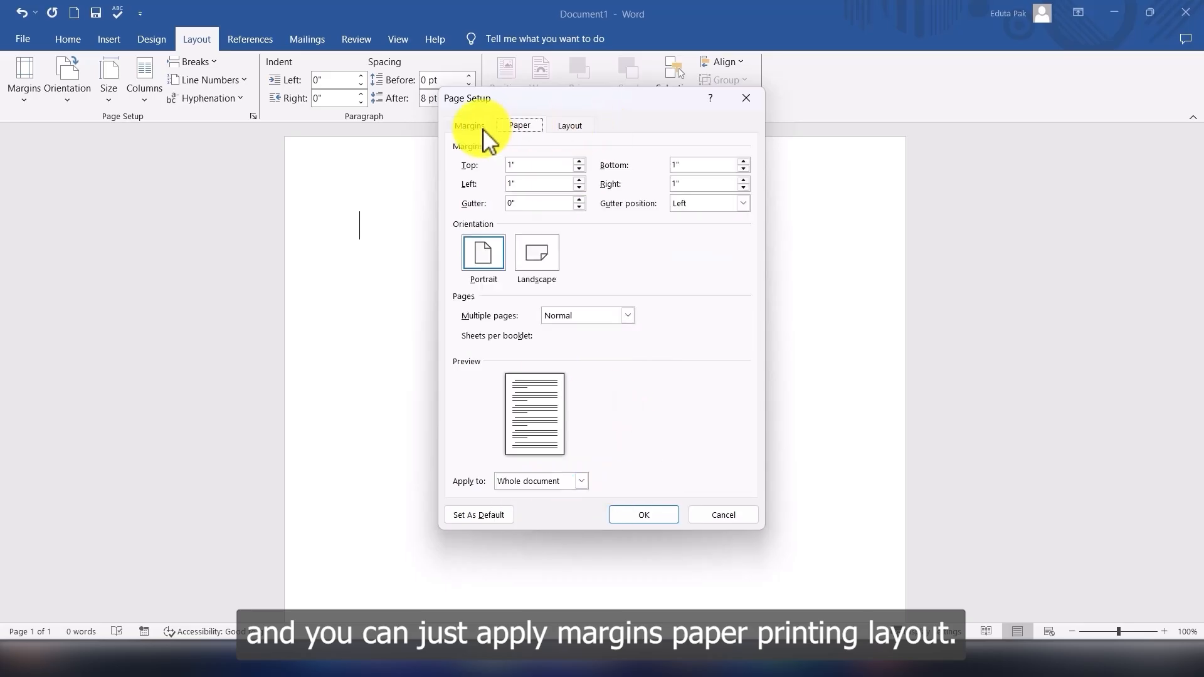
left_click(522, 127)
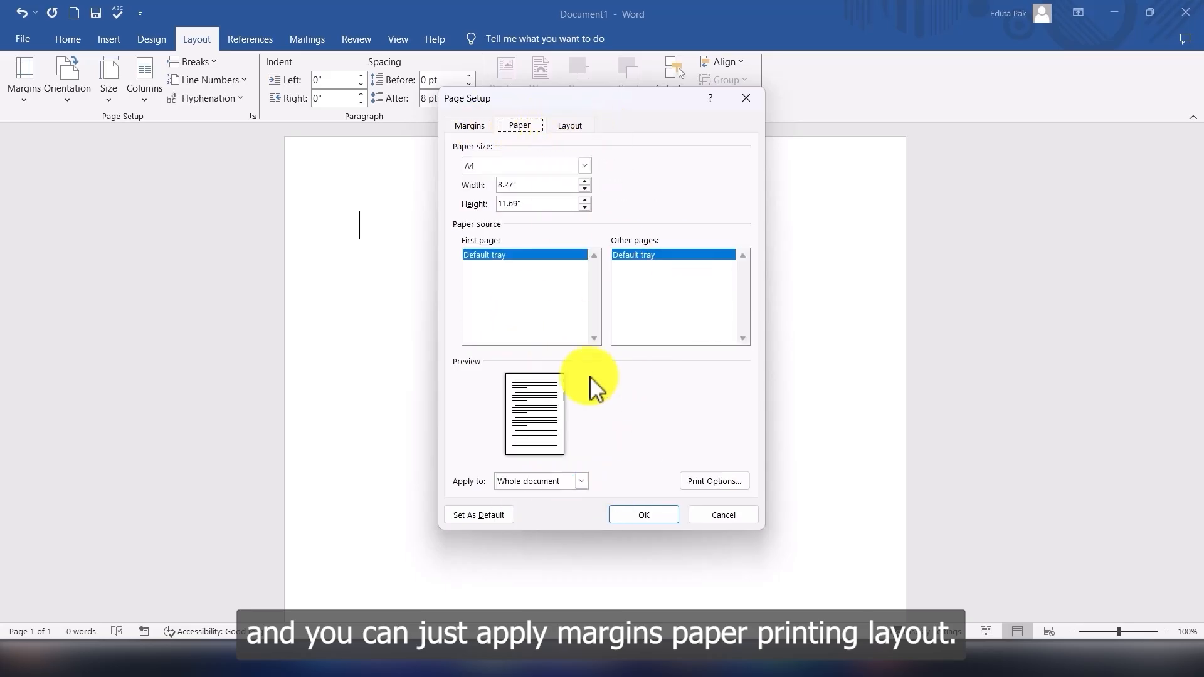
left_click(584, 166)
left_click(547, 260)
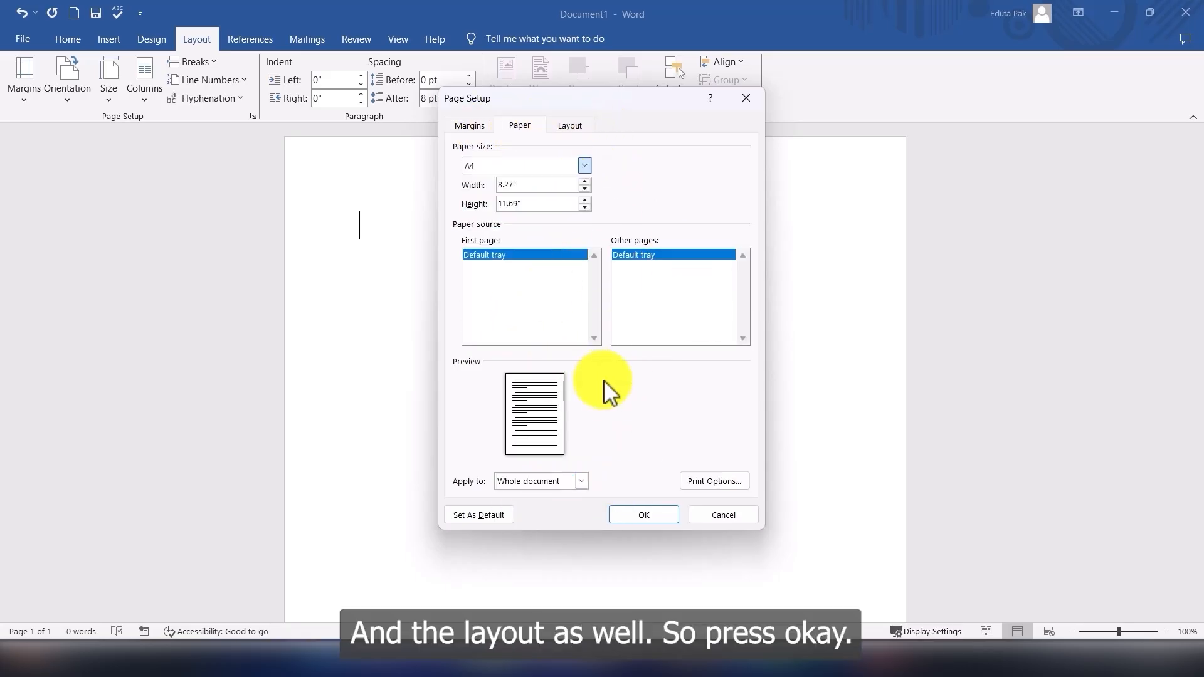
left_click(573, 127)
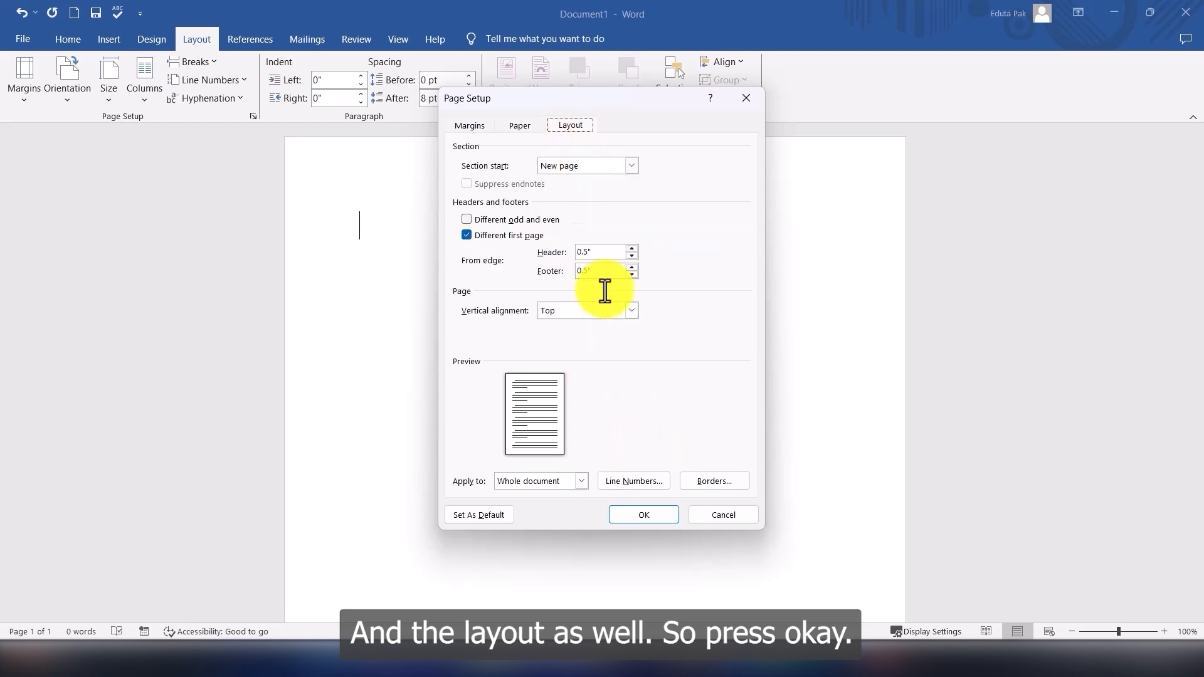
left_click(651, 513)
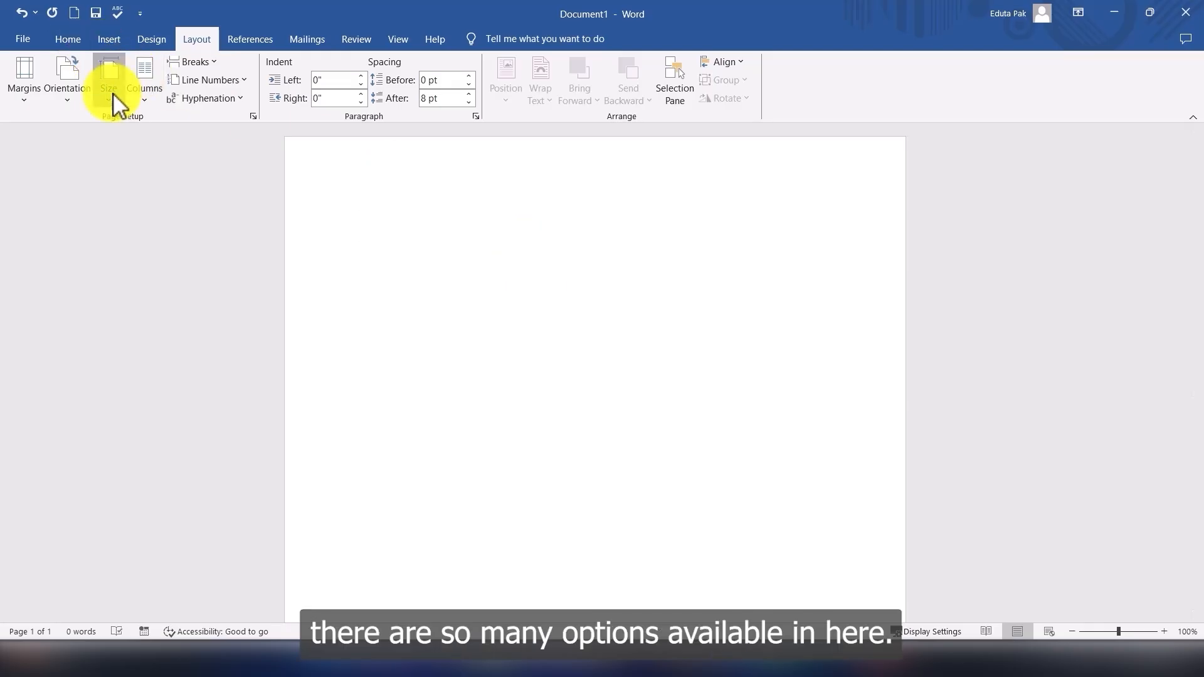
left_click(110, 94)
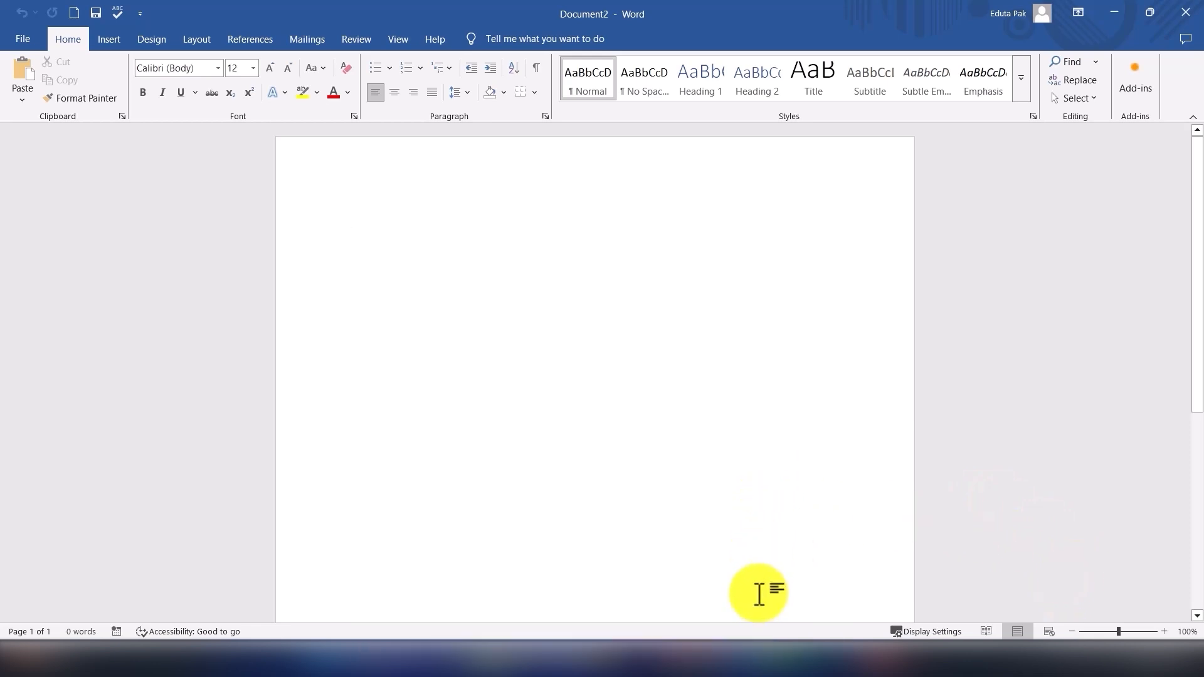
Step: Switch to Document1 and split the artificial intelligence text into two paragraphs before "From the everyday convenience"
mouse_move(747, 646)
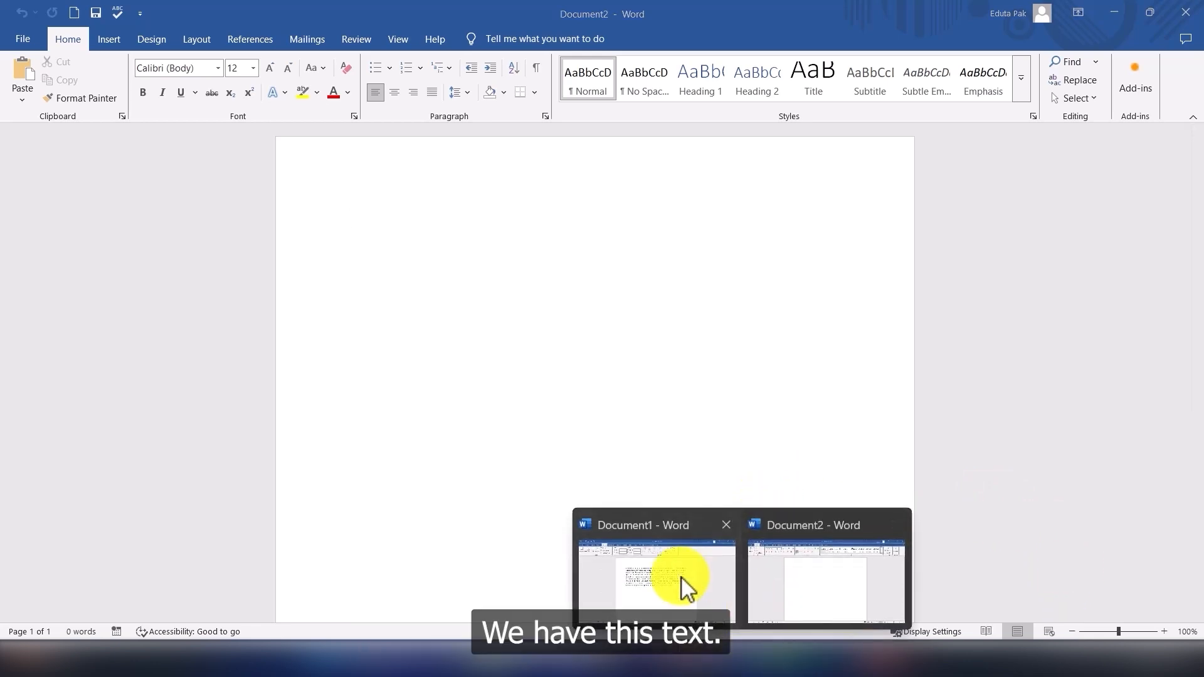
left_click(683, 586)
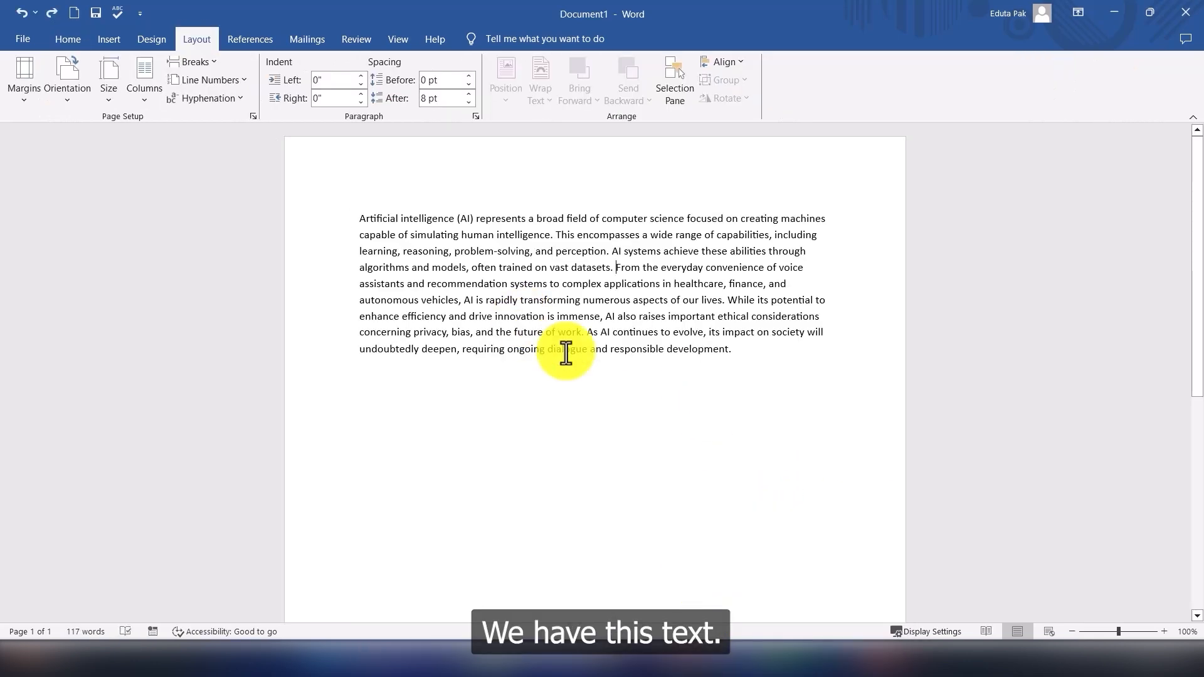
left_click(614, 268)
key("Return")
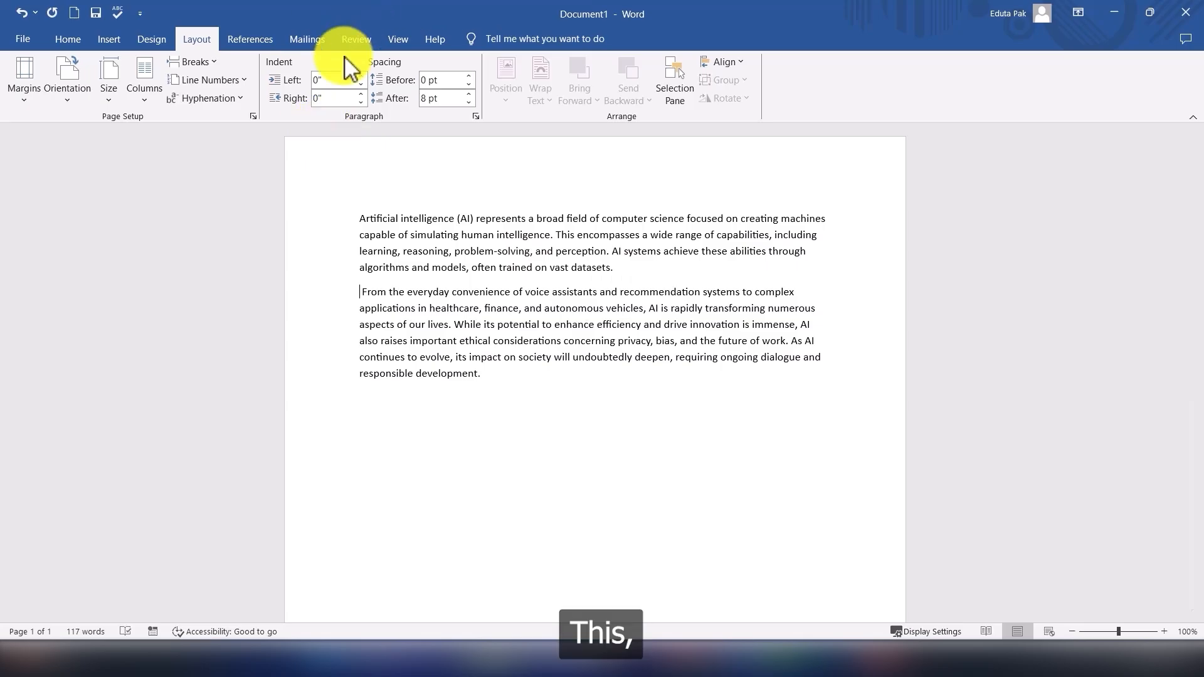
left_click(656, 381)
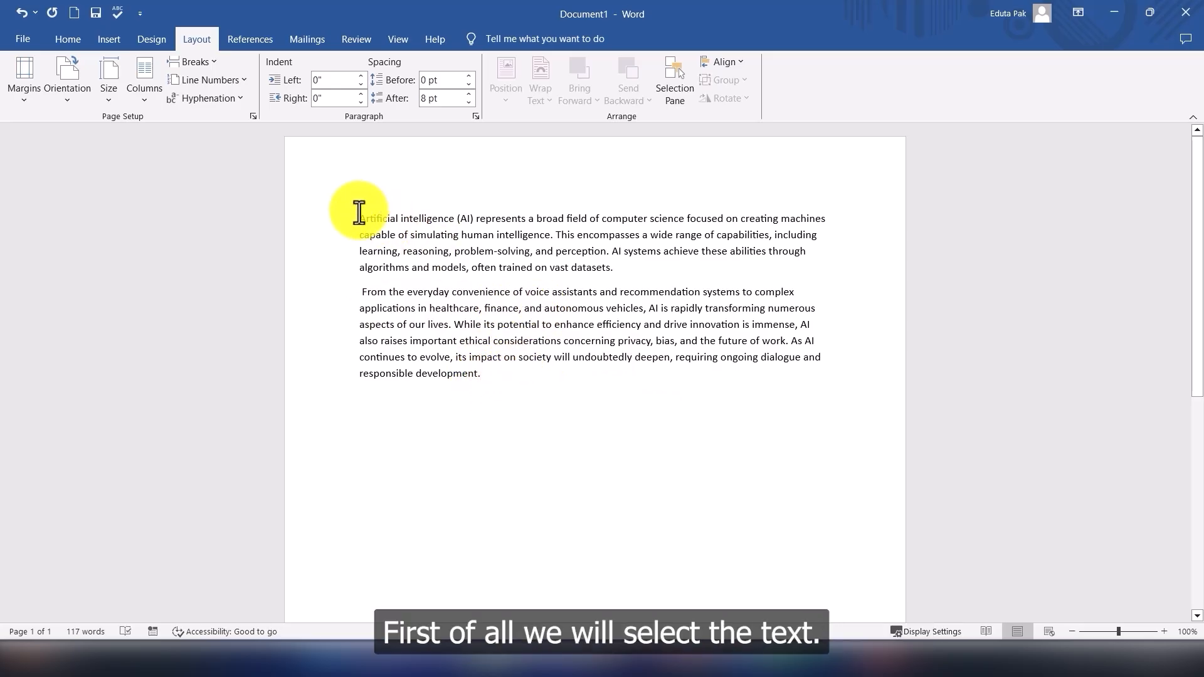
Step: Arrange the first paragraph, starting with "Artificial intelligence (AI)", in three columns
left_click_drag(358, 219, 634, 263)
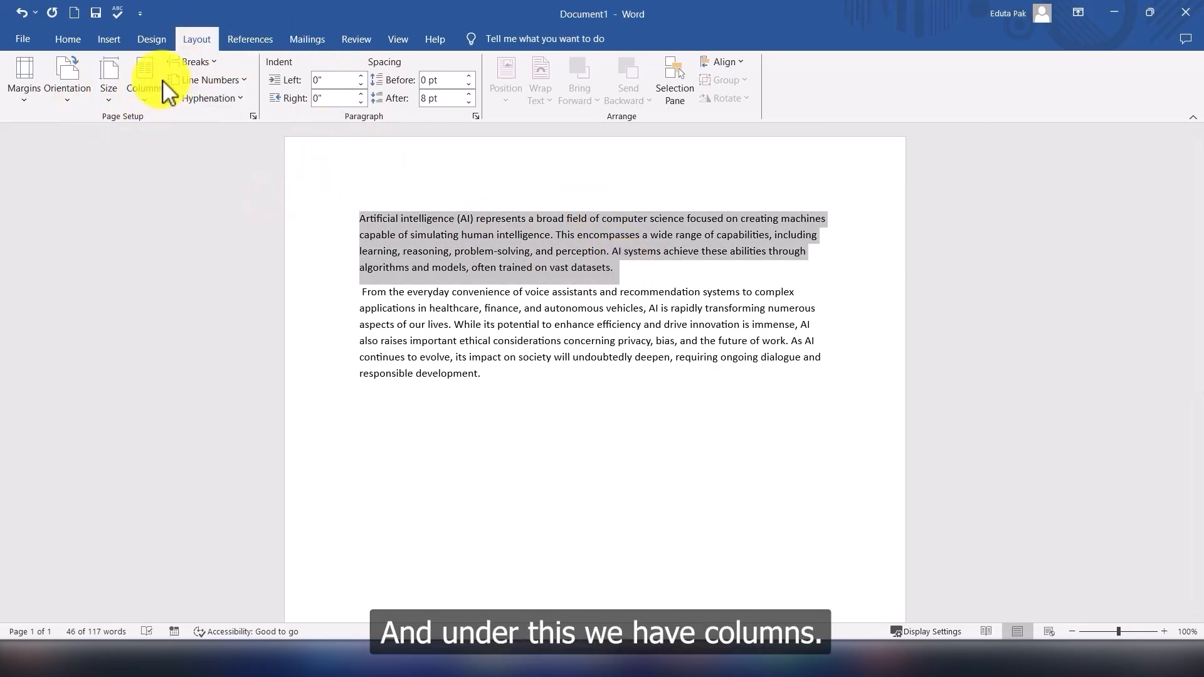
left_click(150, 100)
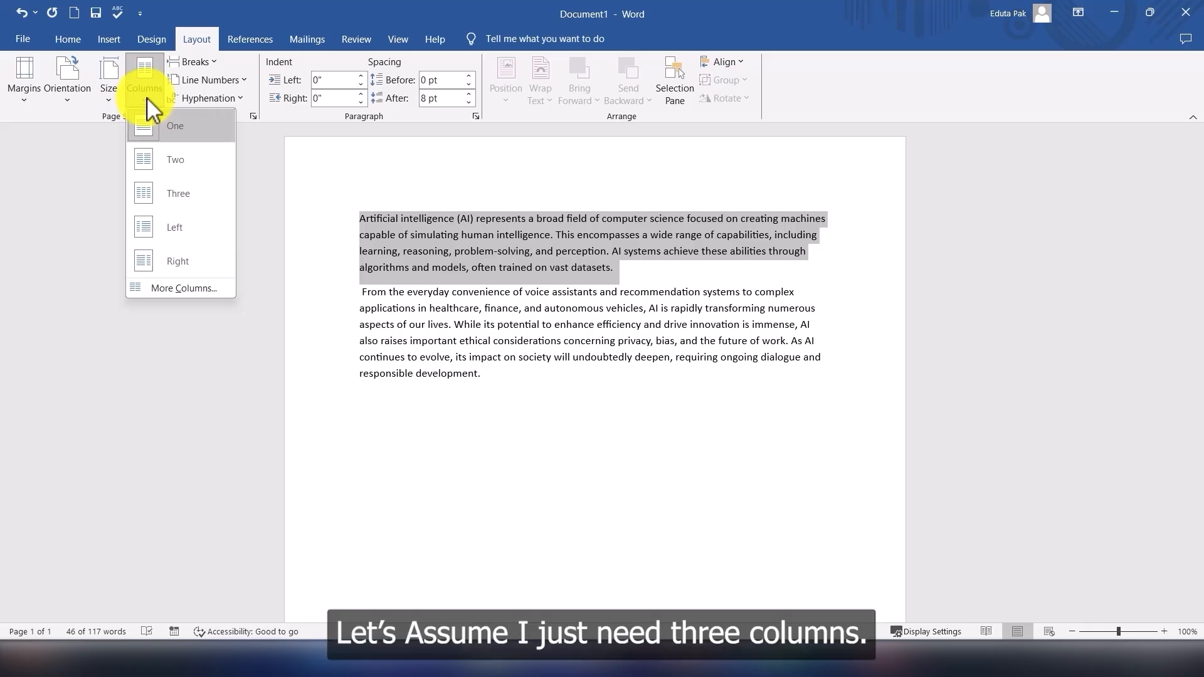
left_click(182, 194)
left_click(785, 293)
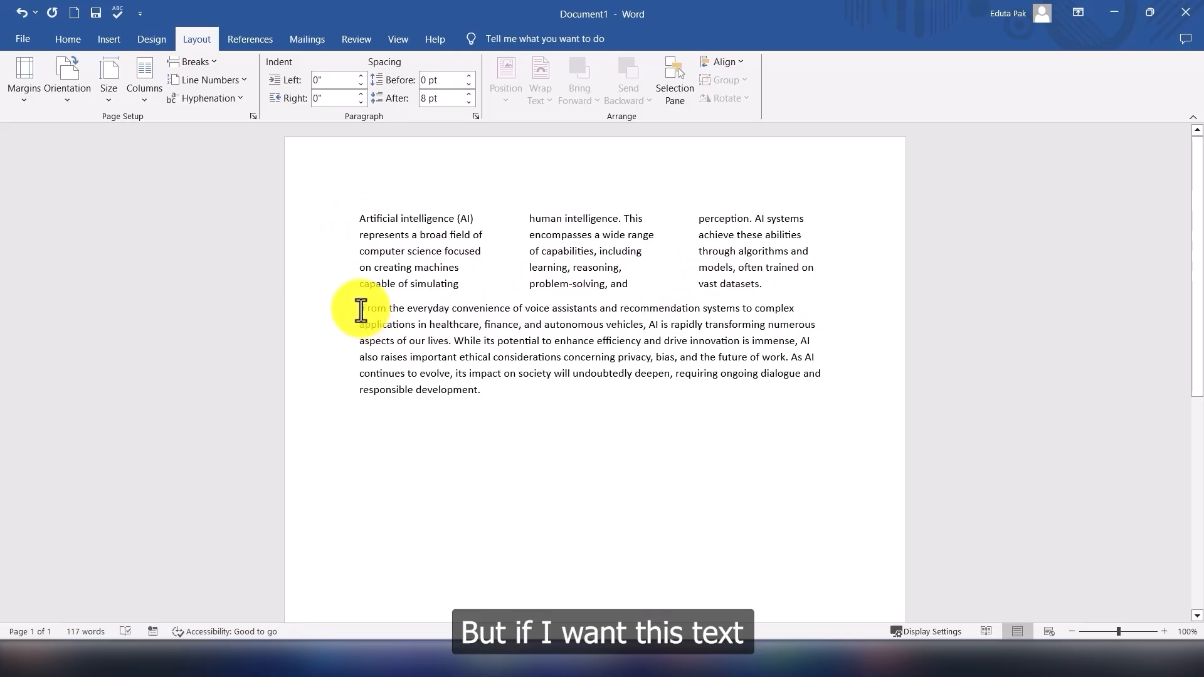
Step: Arrange the second paragraph, starting with "From the everyday convenience", in two columns
left_click_drag(331, 308, 492, 392)
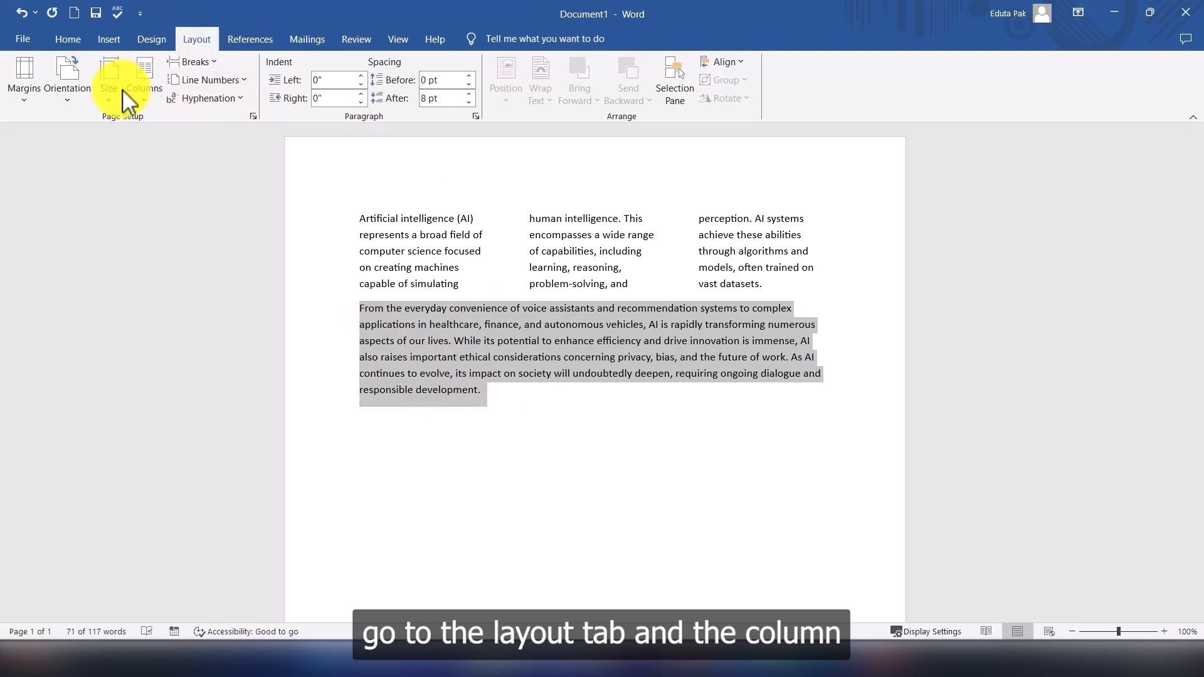
left_click(147, 95)
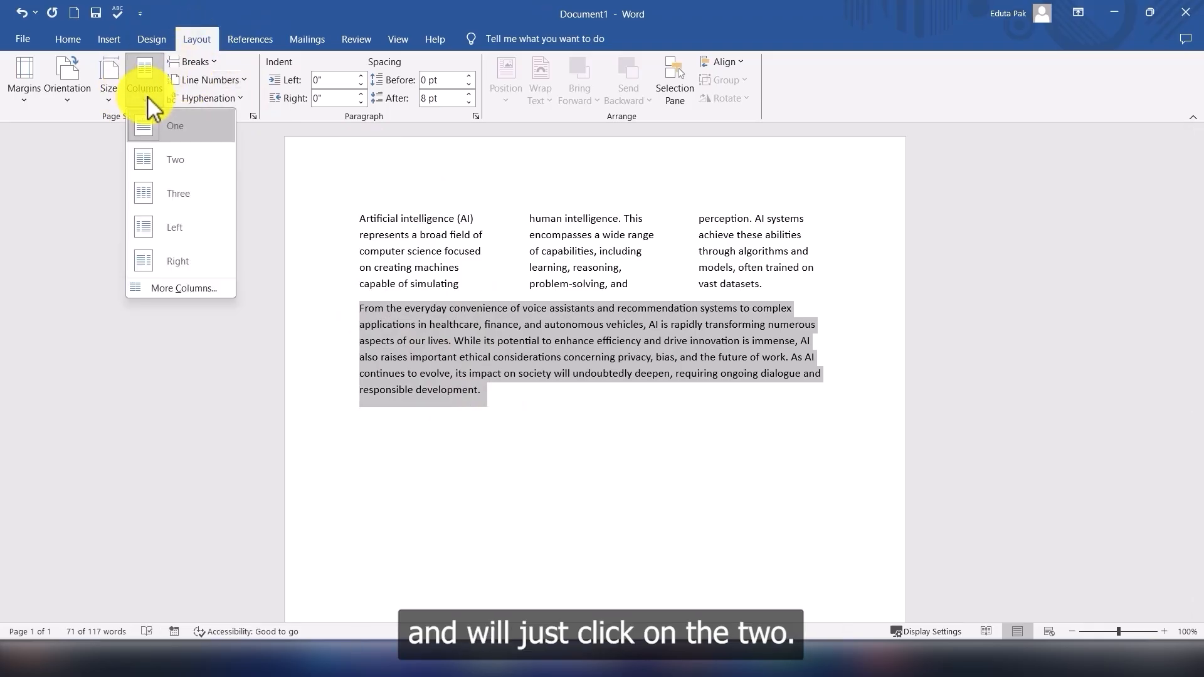
left_click(181, 161)
left_click(805, 392)
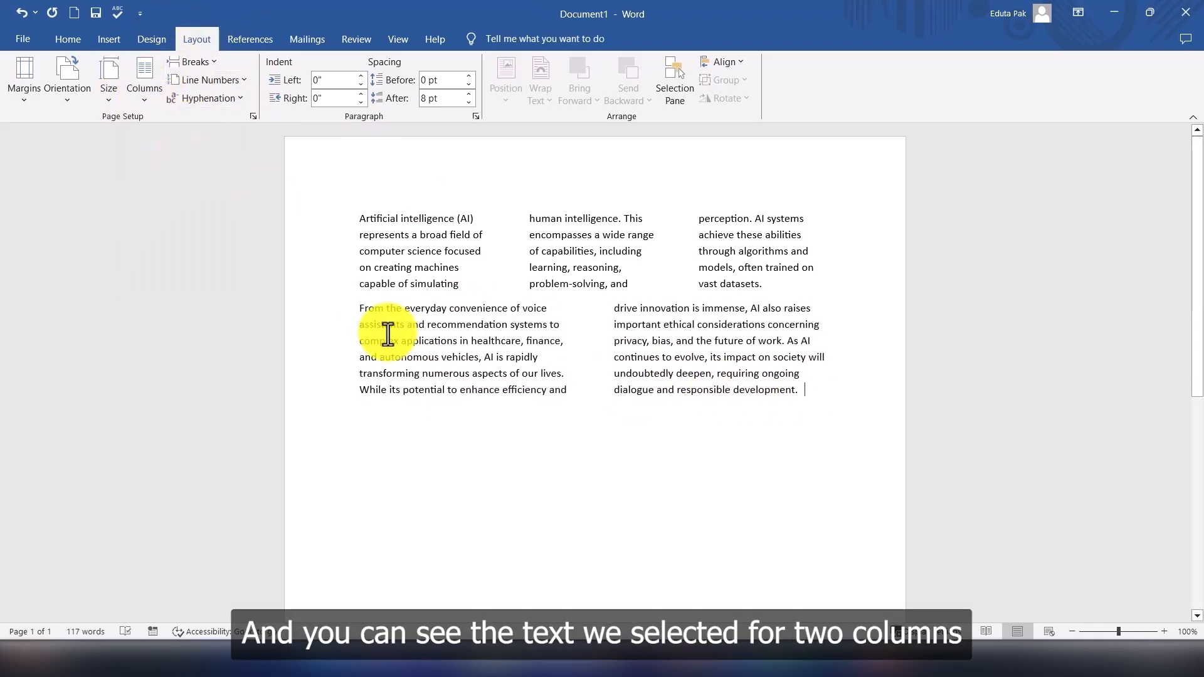
left_click_drag(336, 308, 761, 416)
left_click(825, 406)
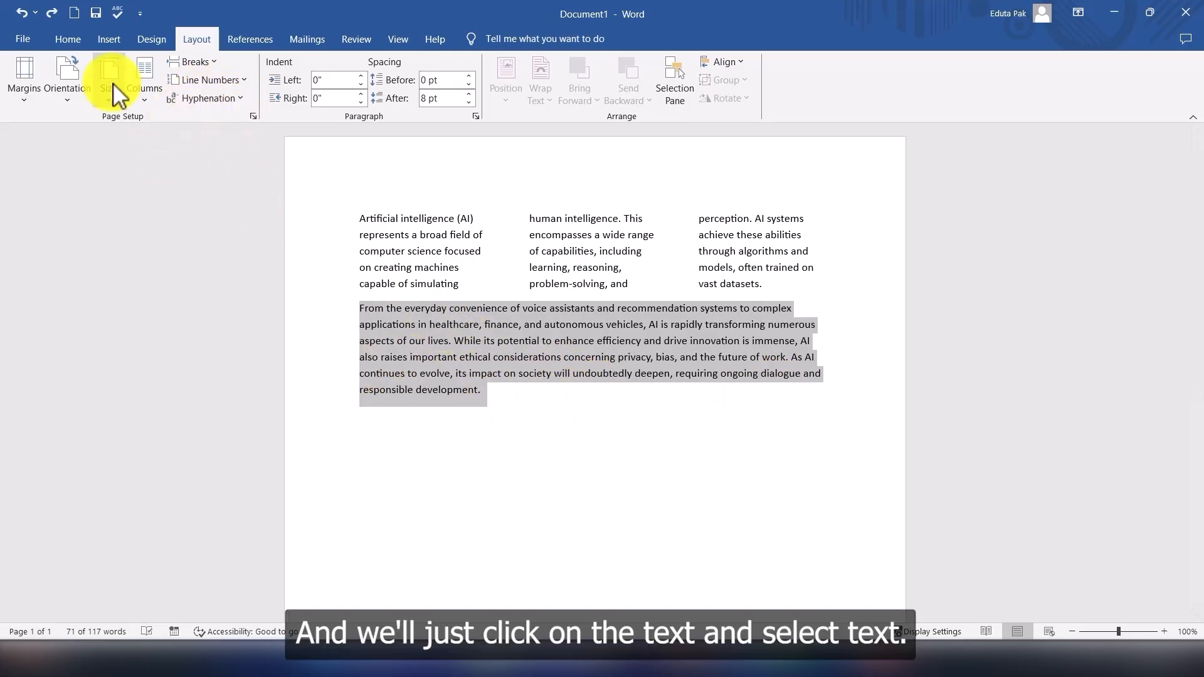
Step: Split the selected second paragraph into five columns using the custom column settings
left_click(149, 103)
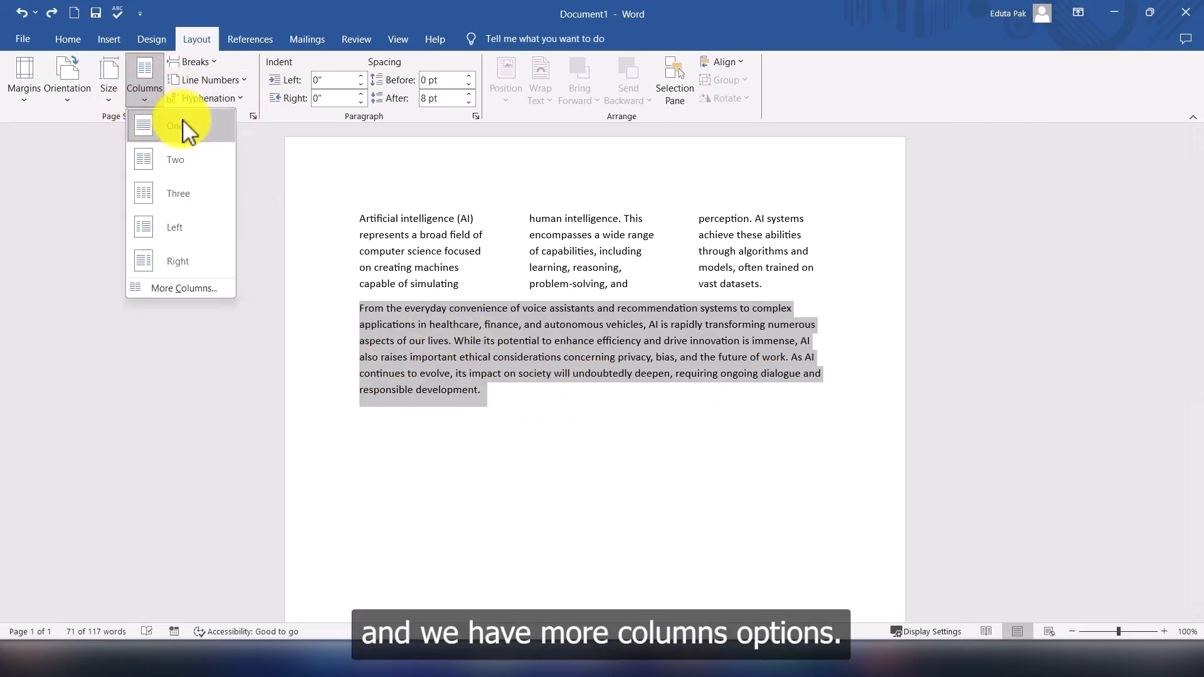
left_click(173, 292)
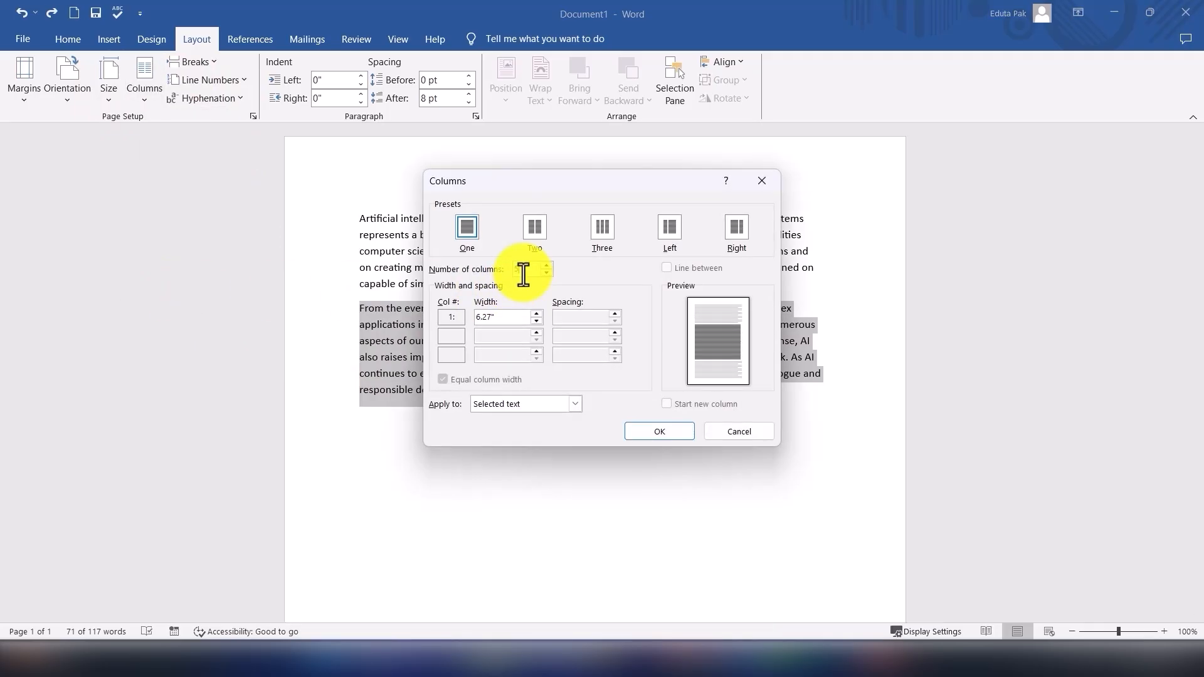
left_click(663, 431)
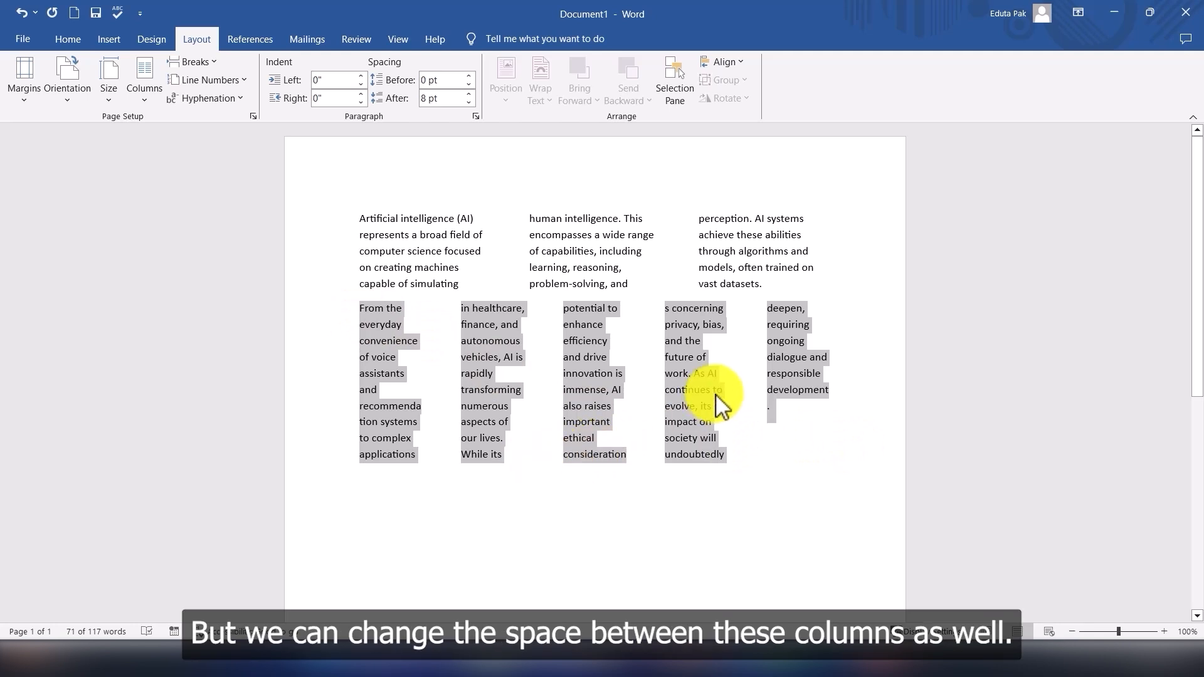
double_click(773, 392)
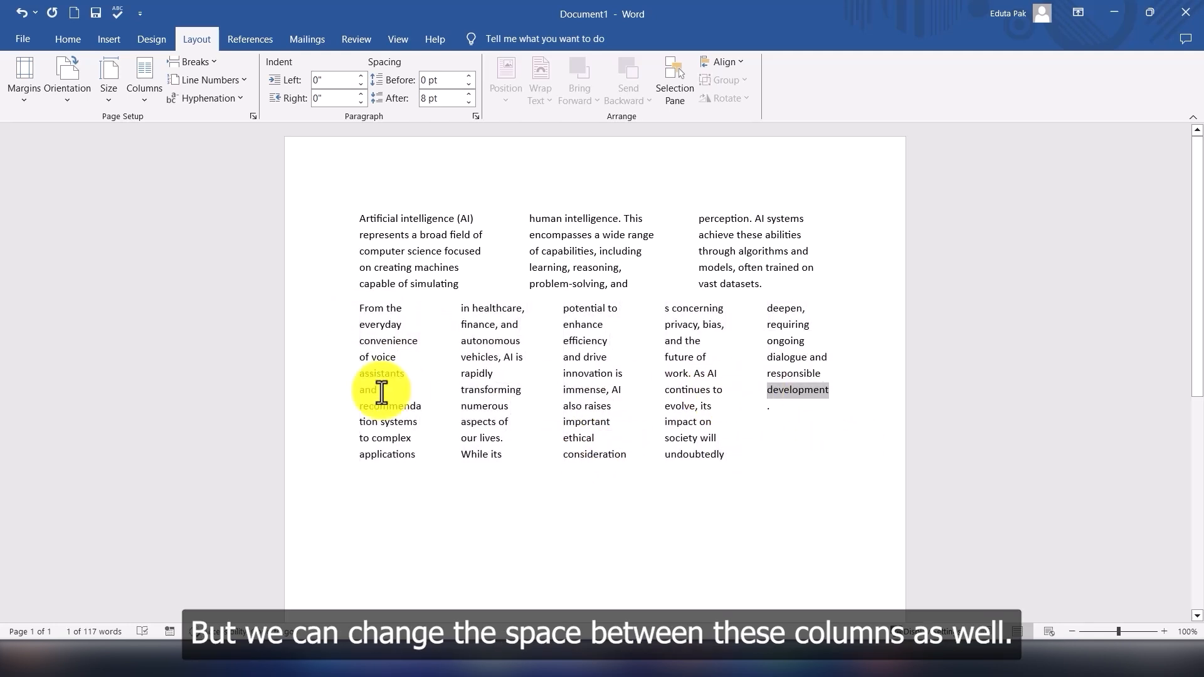
left_click(772, 452)
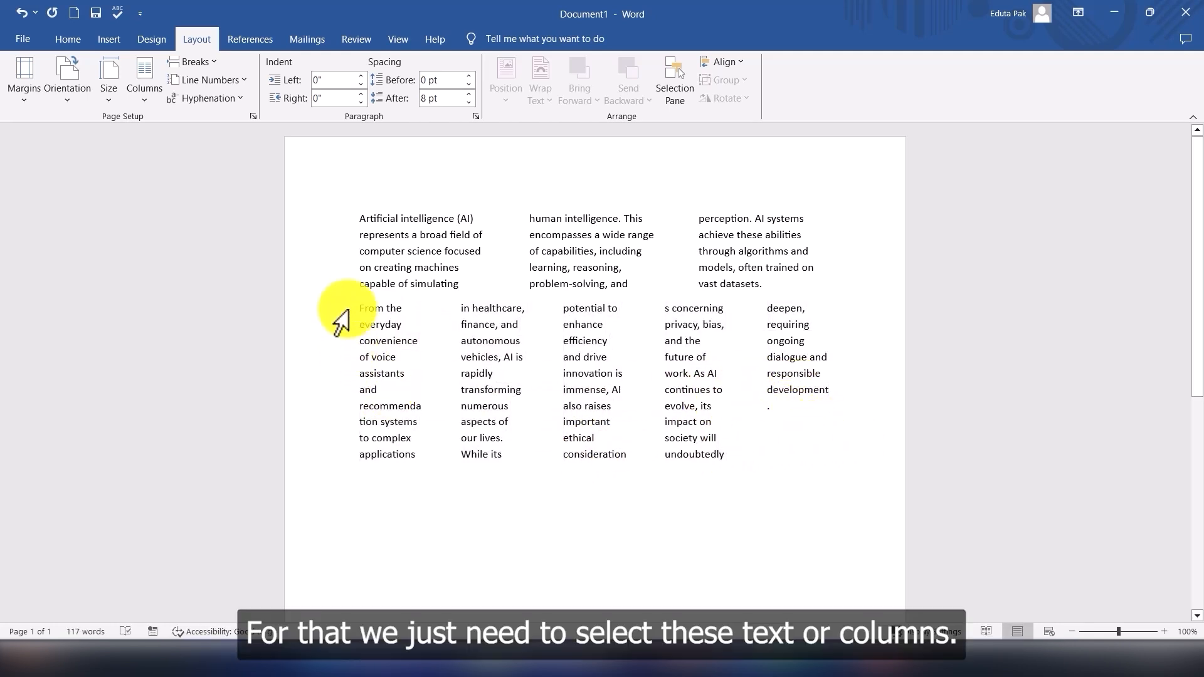
Step: Reduce the spacing between the second paragraph's five columns to 0.2" in the custom column settings
left_click_drag(344, 310, 826, 431)
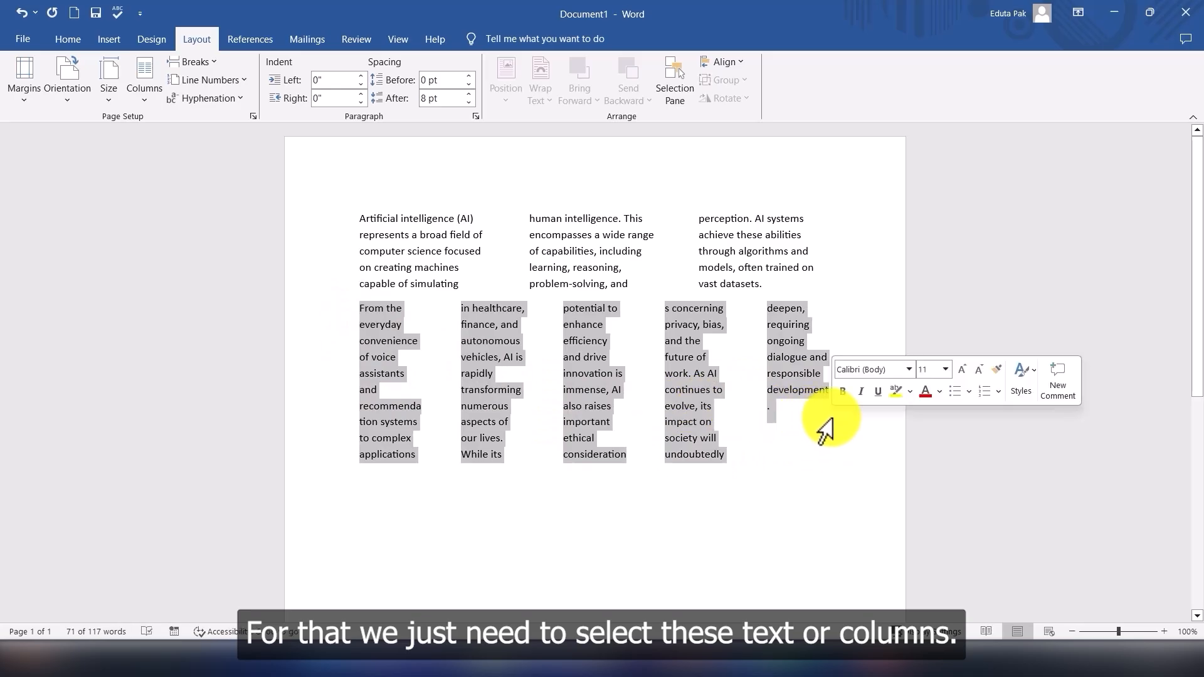
left_click(146, 96)
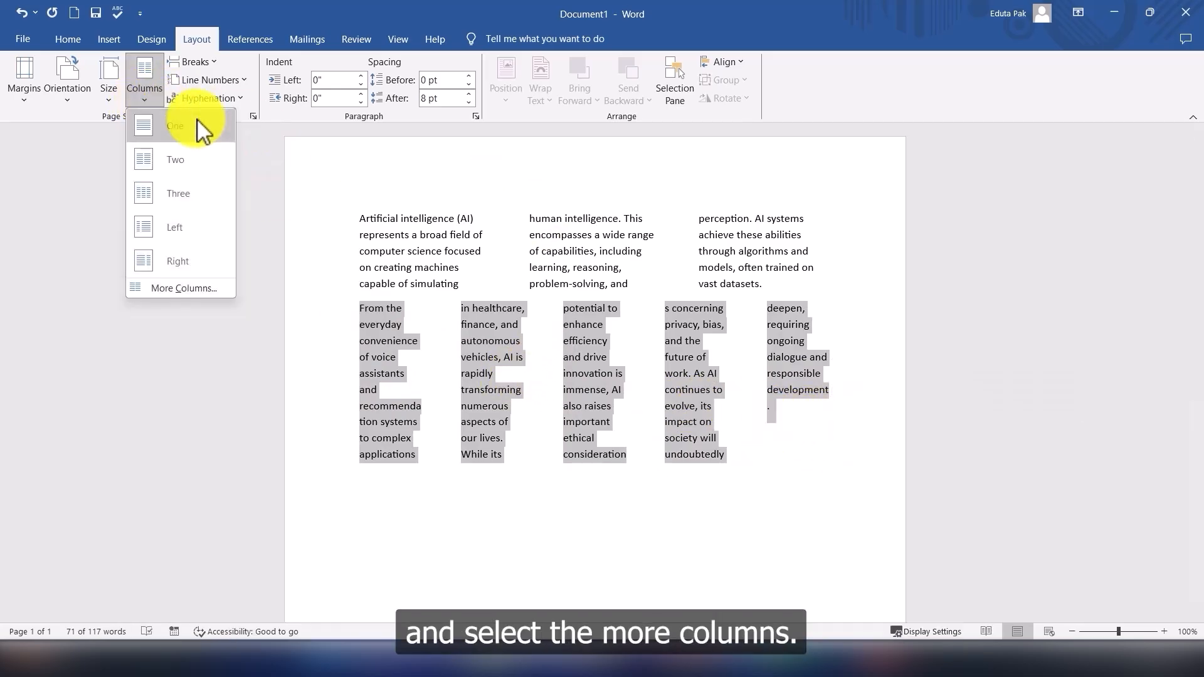
left_click(173, 288)
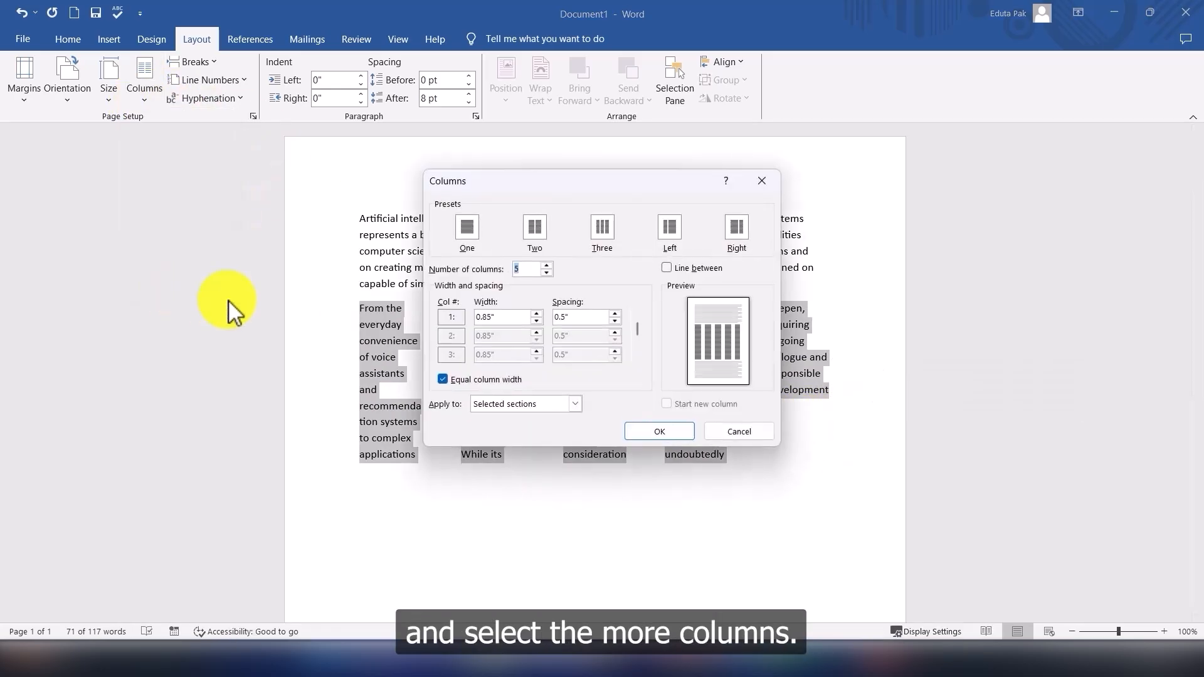
left_click(615, 321)
left_click(614, 321)
left_click(614, 322)
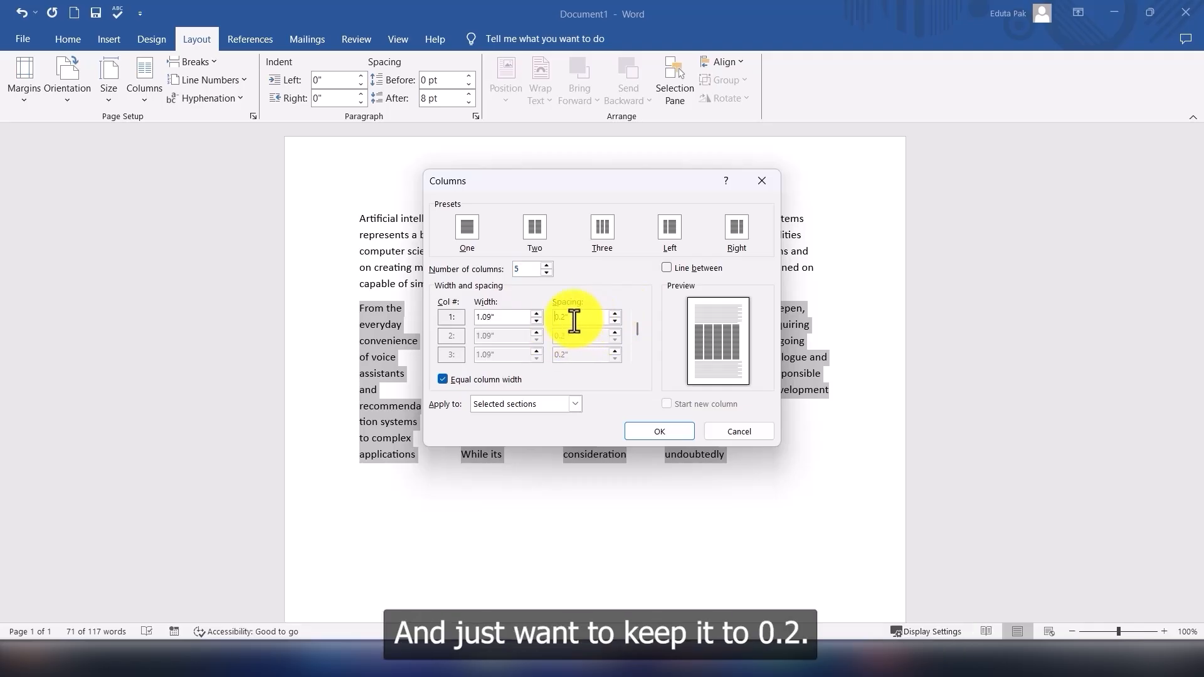
left_click(655, 434)
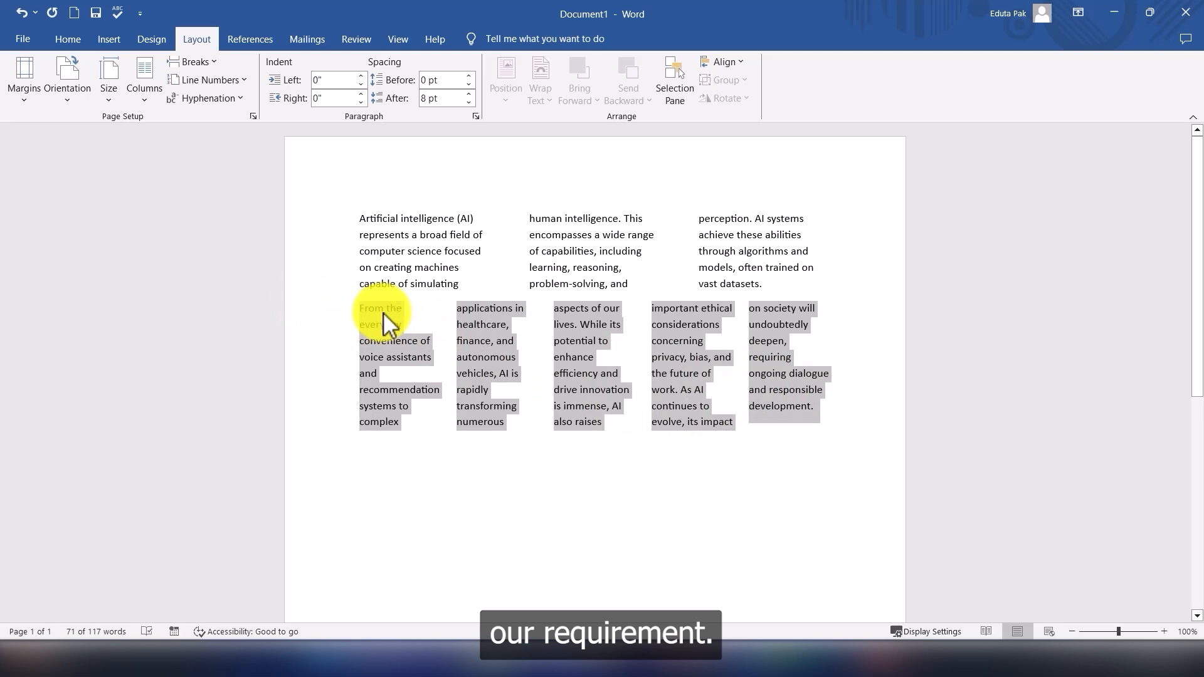
left_click(644, 426)
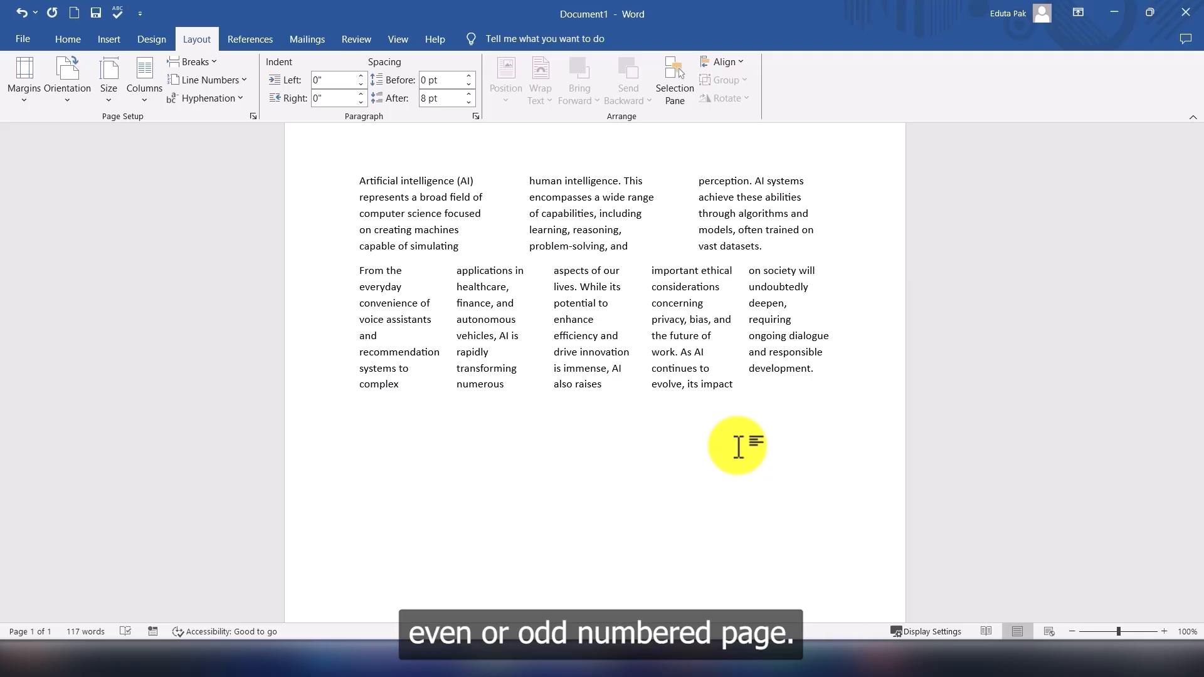
scroll(704, 442, "down", 1)
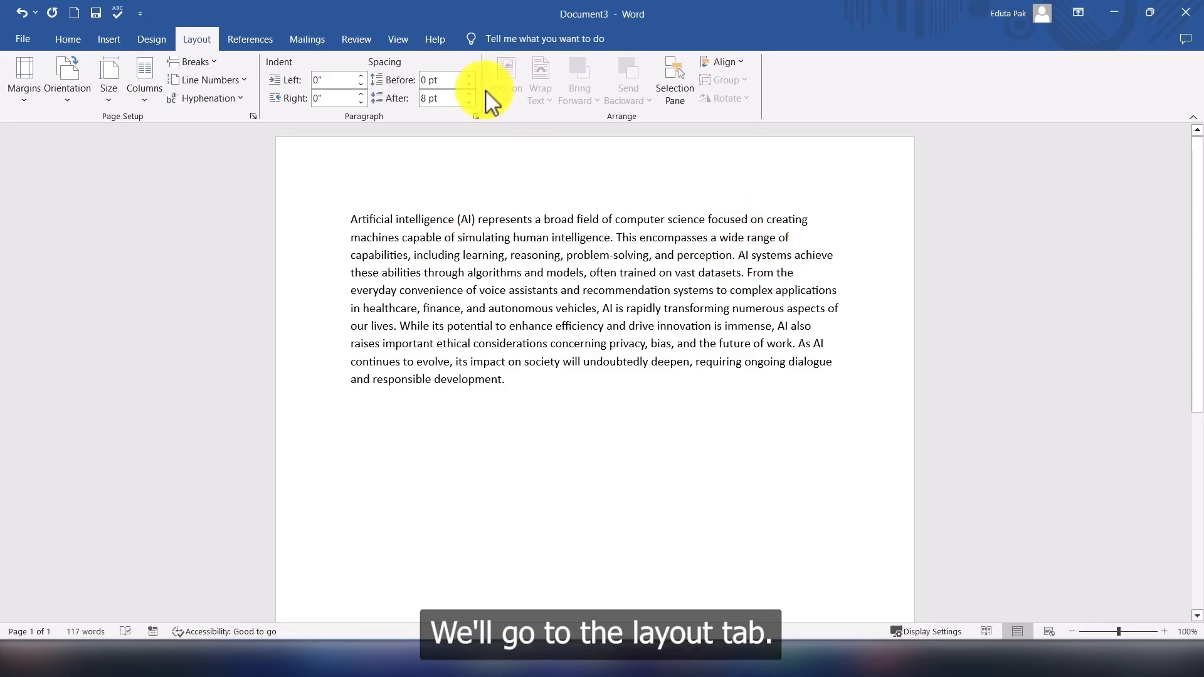
Step: Insert a continuous section break before the sentence starting "AI systems achieve these abilities" in Document3
left_click(212, 61)
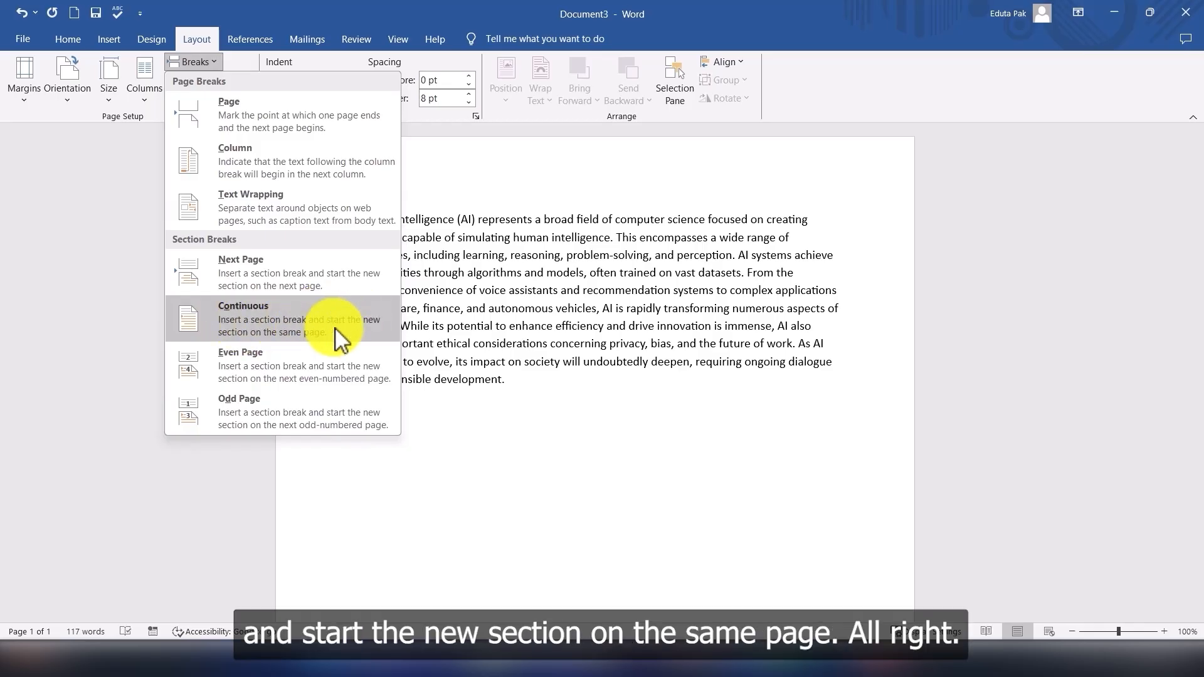
left_click(298, 313)
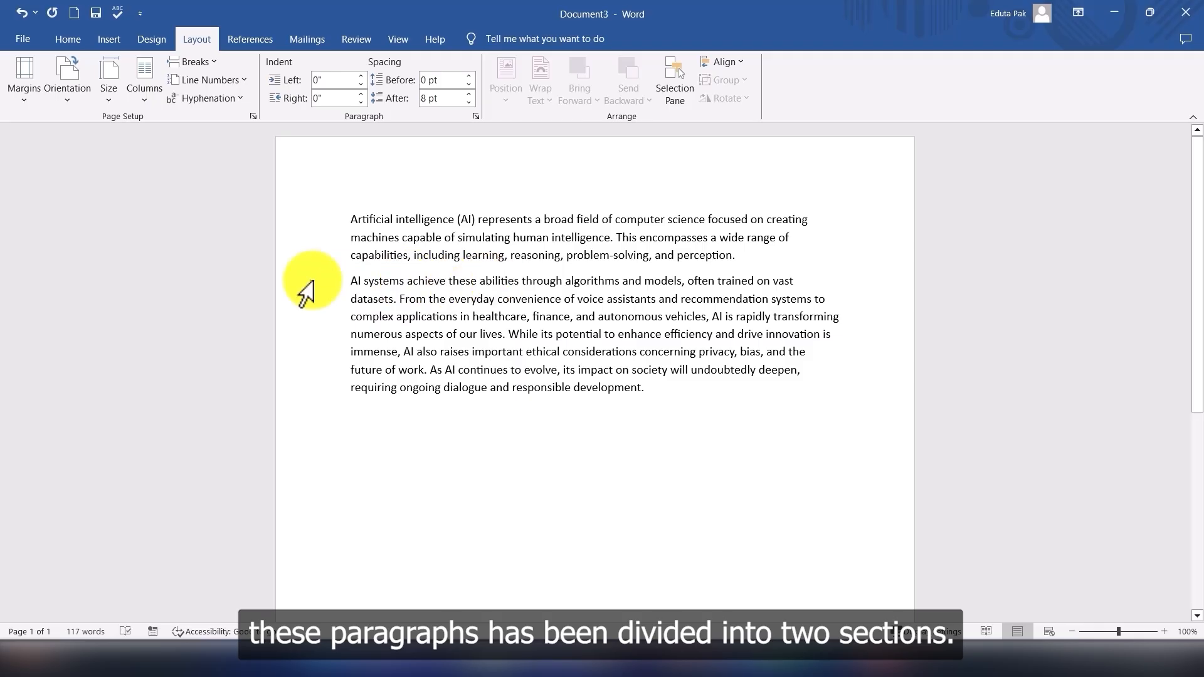
left_click(654, 391)
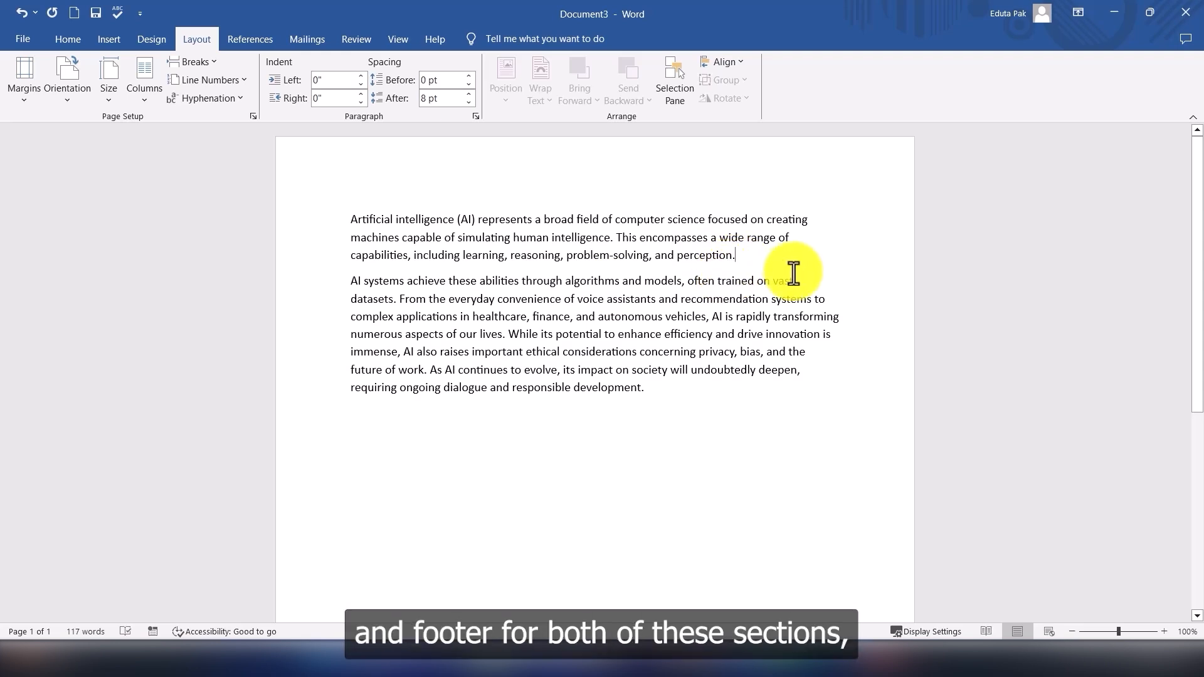
left_click(212, 61)
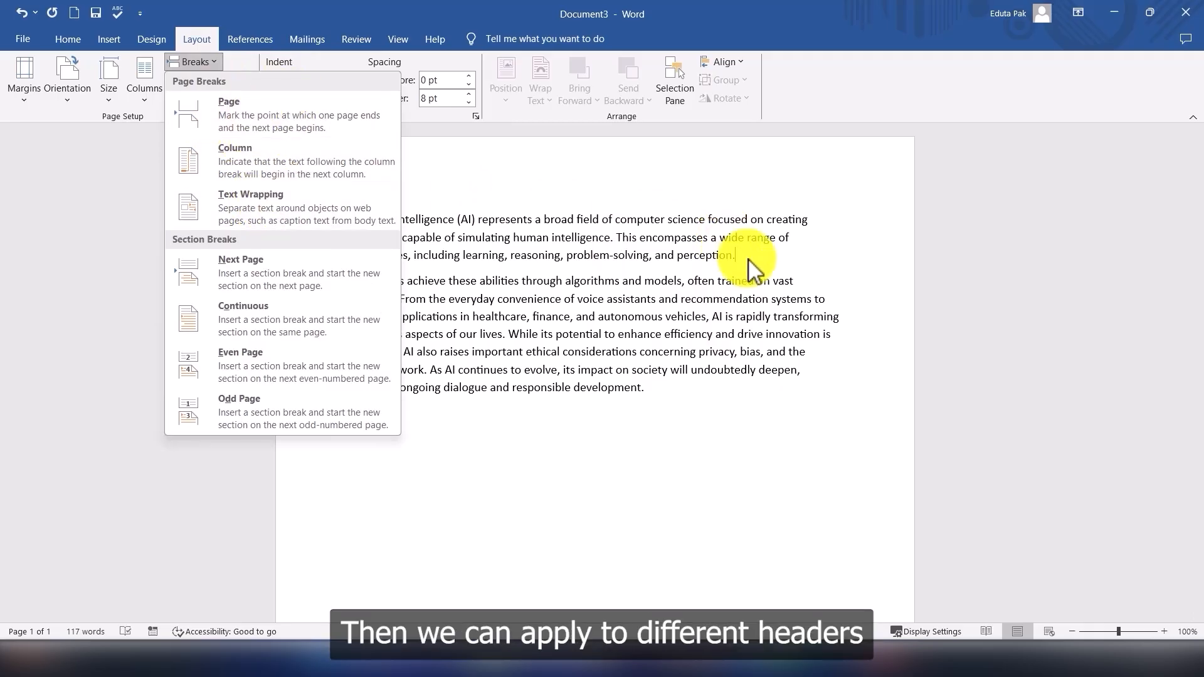
left_click(800, 256)
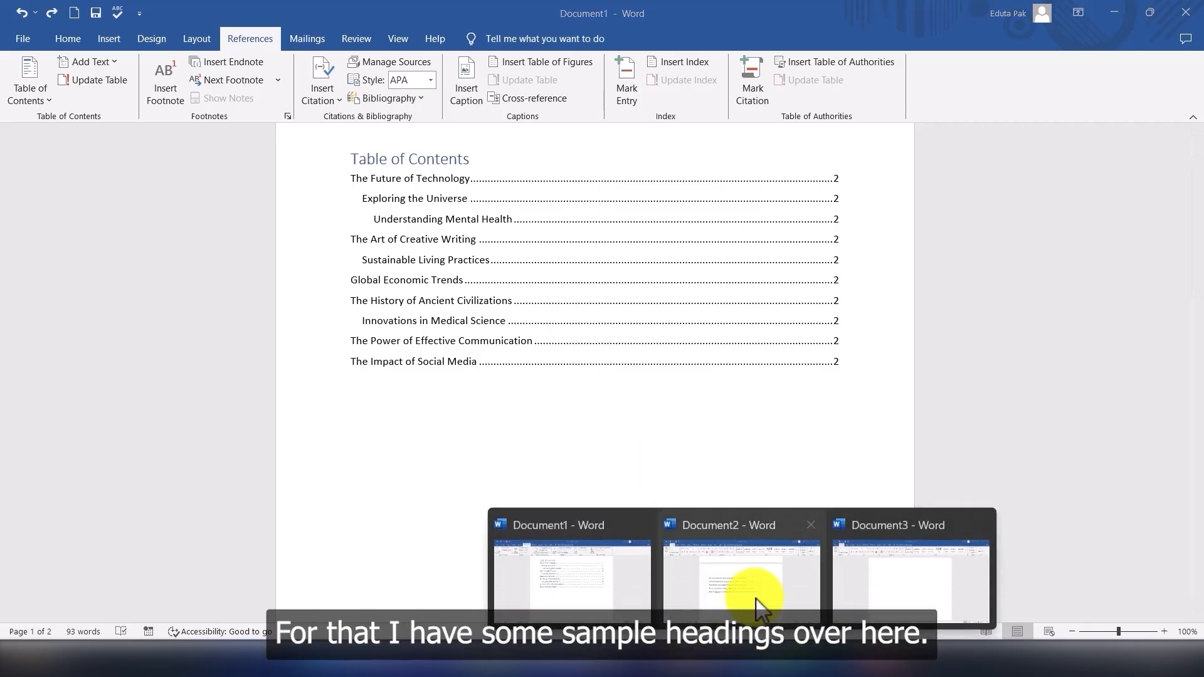
Step: Switch to Document2 and apply the Heading 1 style to all five AI sentences on the second page
left_click(757, 607)
scroll(485, 372, "down", 1)
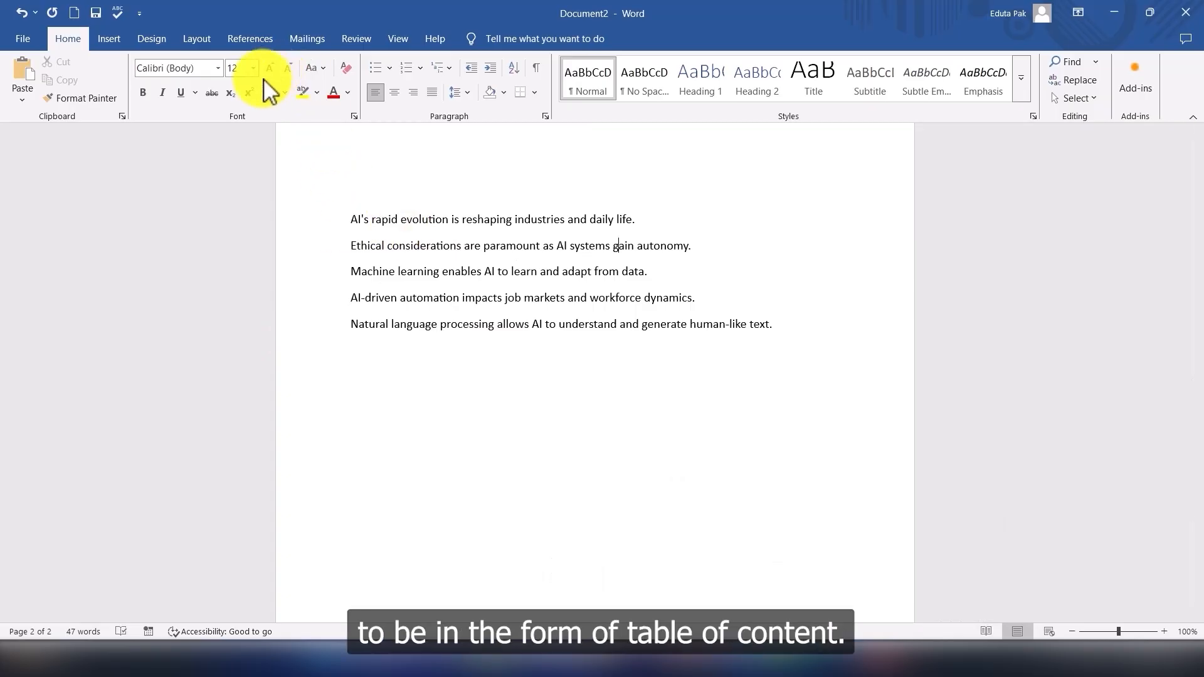
left_click_drag(350, 219, 795, 328)
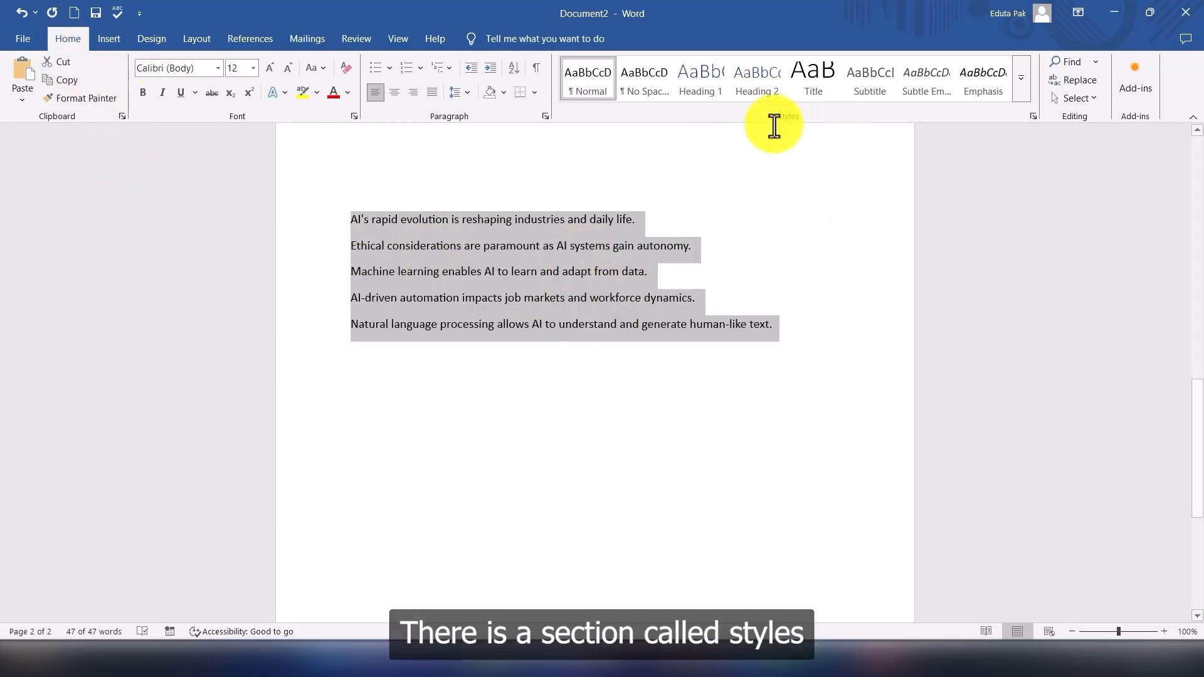
left_click(708, 94)
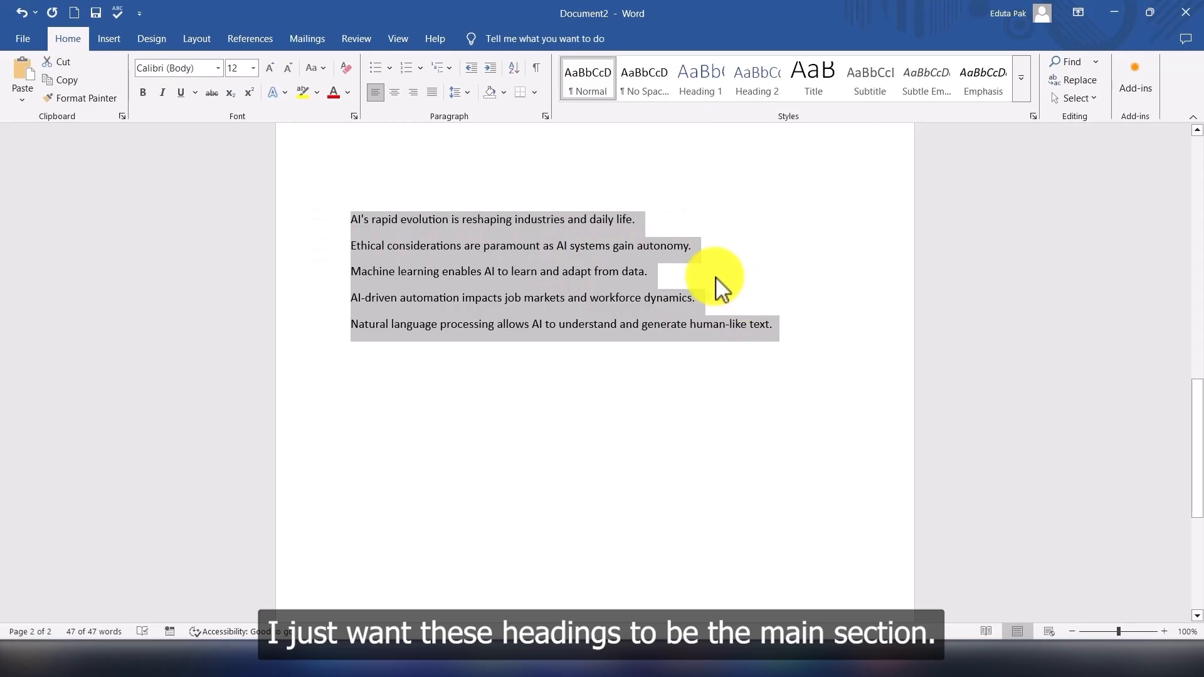
left_click(705, 102)
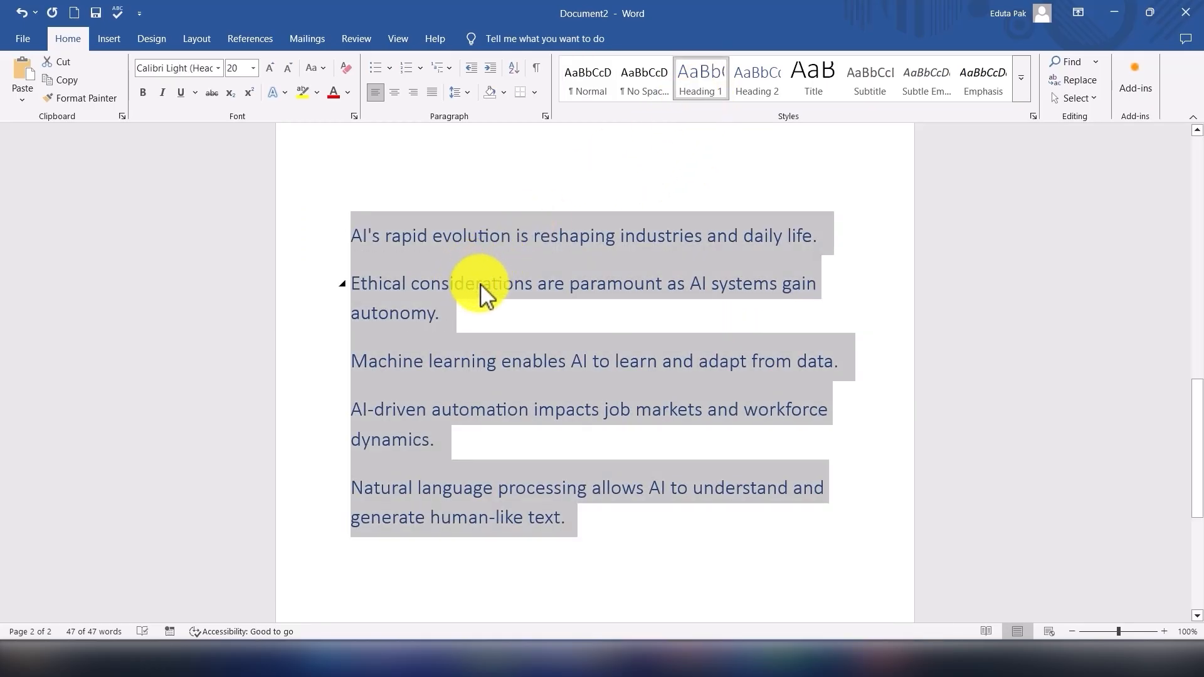
Step: Apply the Heading 2 style to the line starting "Ethical considerations are paramount"
left_click(480, 315)
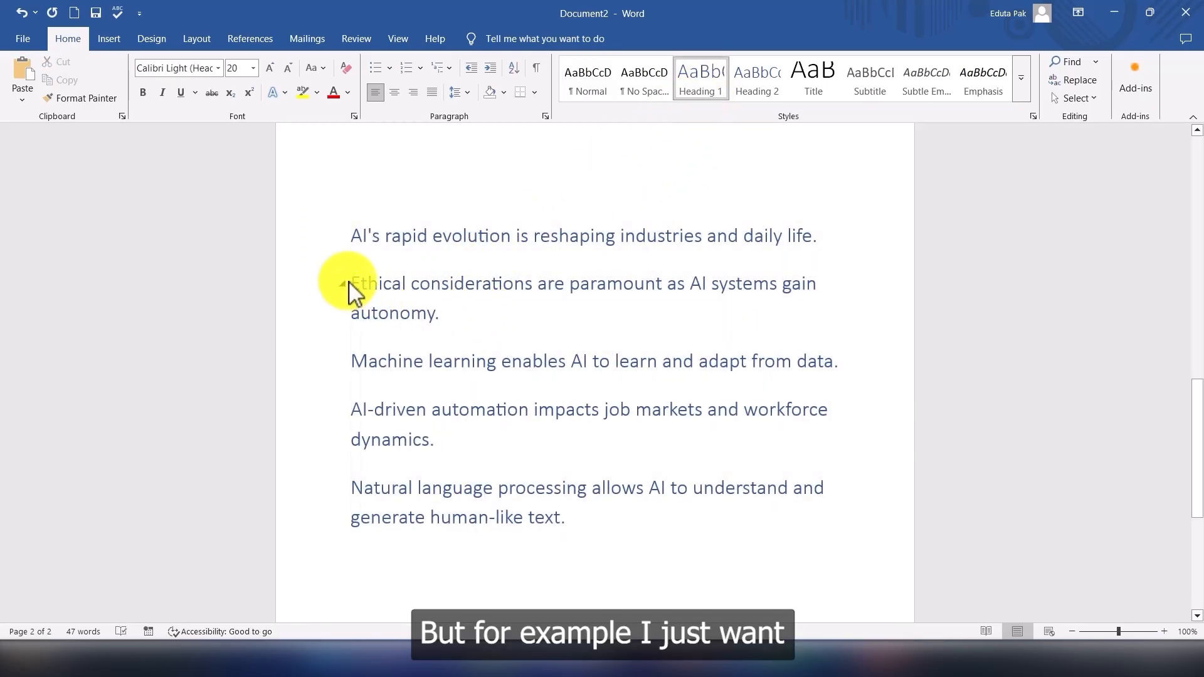
left_click(359, 283)
left_click_drag(361, 284, 444, 305)
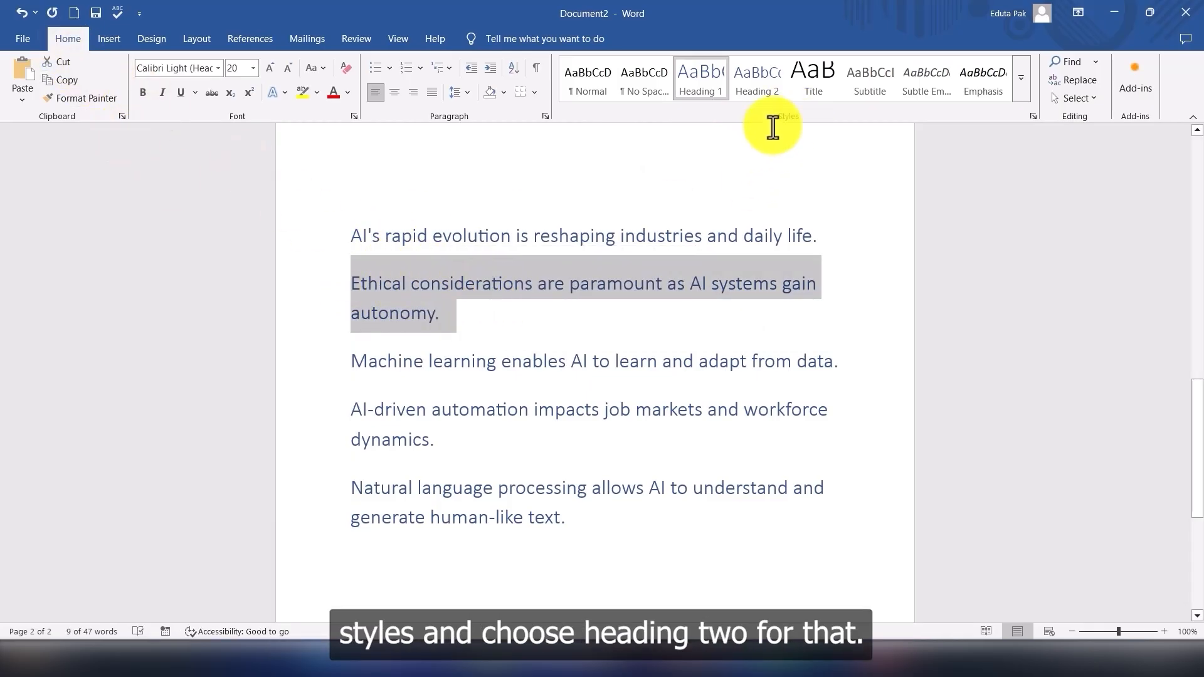
left_click(765, 94)
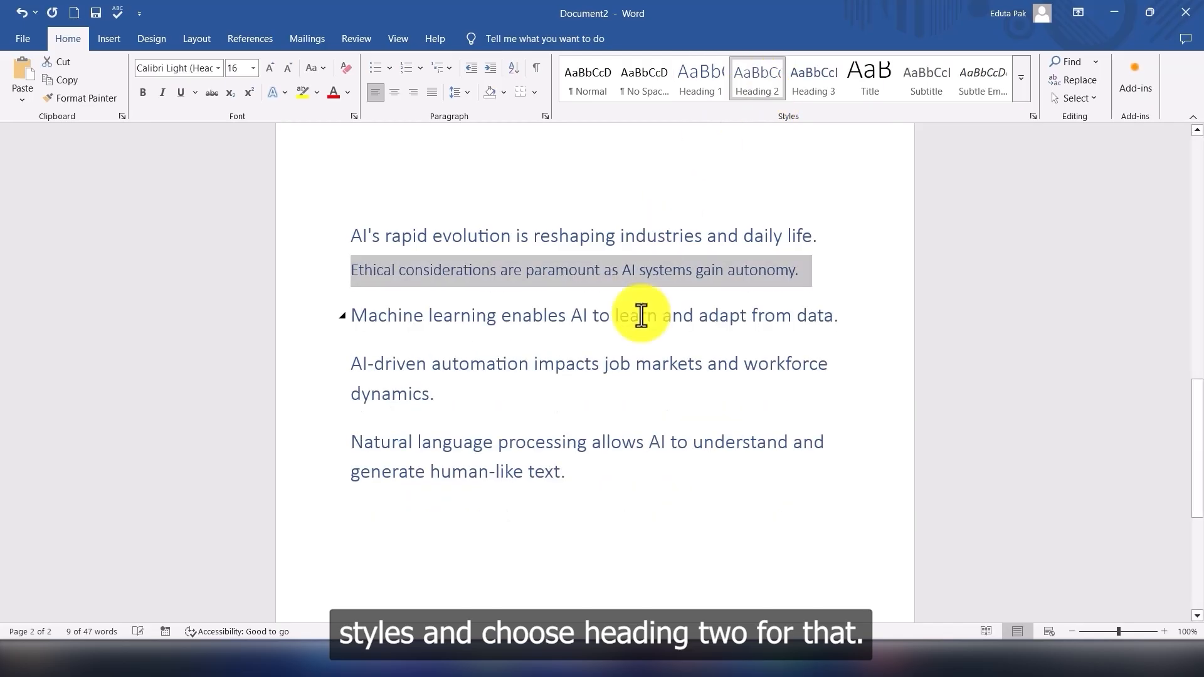
Step: Insert an Automatic Table 1 table of contents at the start of the blank first page
scroll(572, 381, "up", 3)
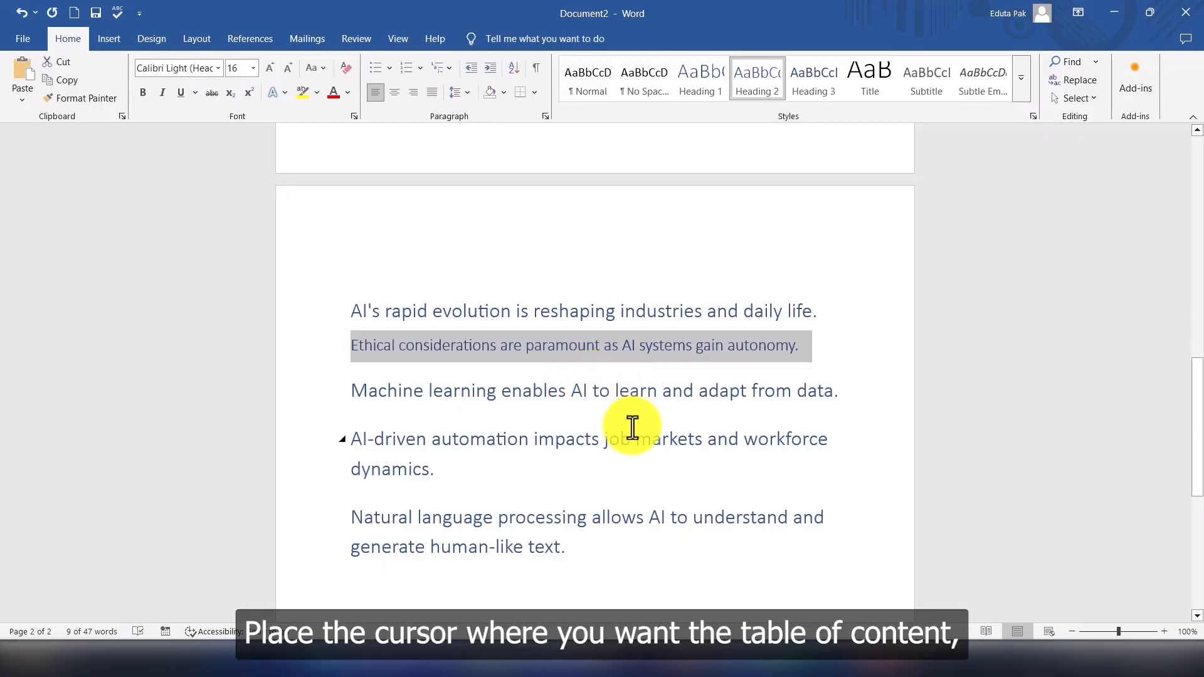
scroll(638, 393, "up", 10)
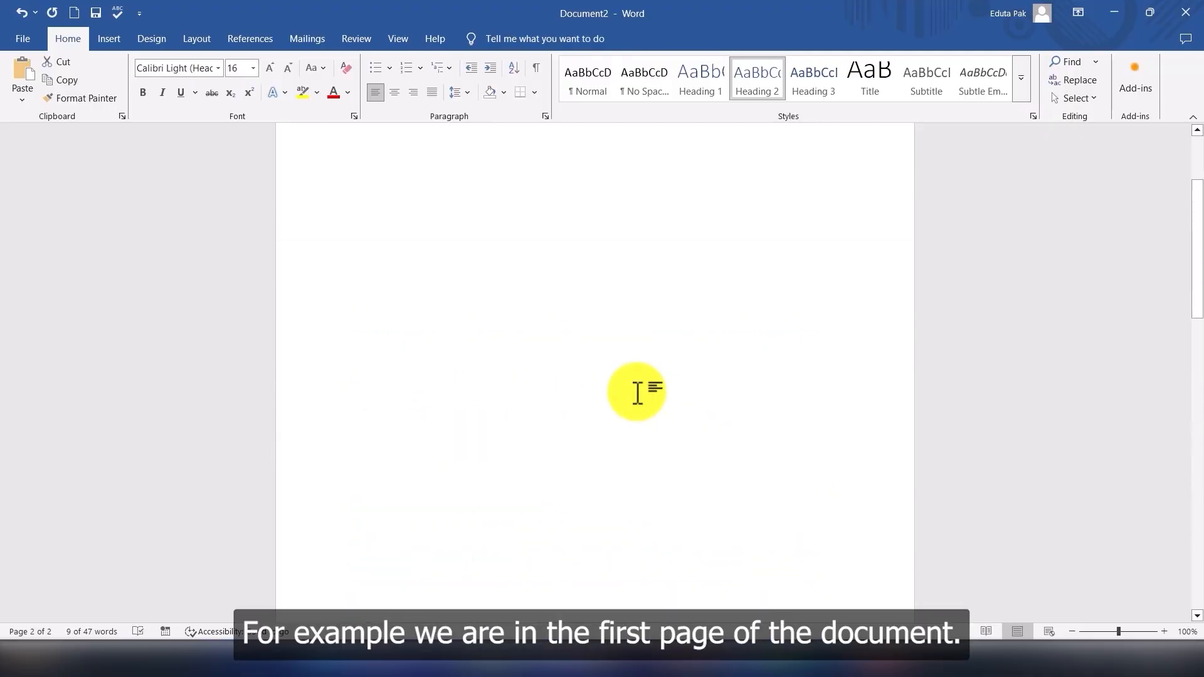
scroll(641, 393, "up", 10)
left_click(569, 279)
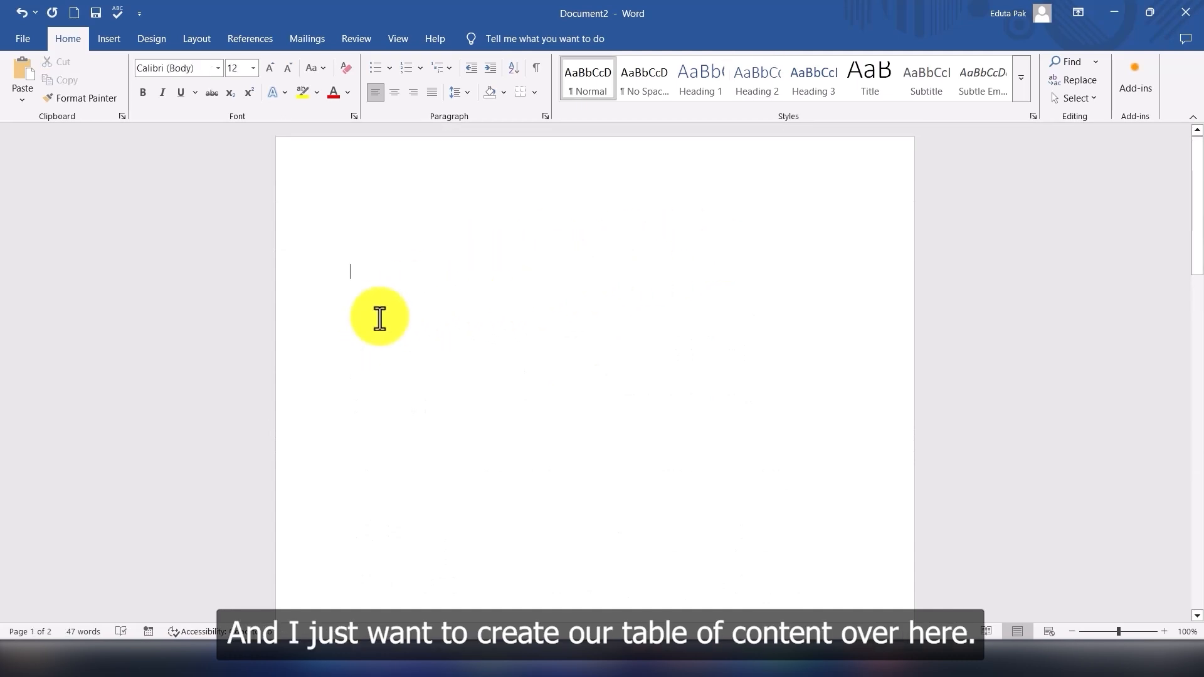
left_click(251, 38)
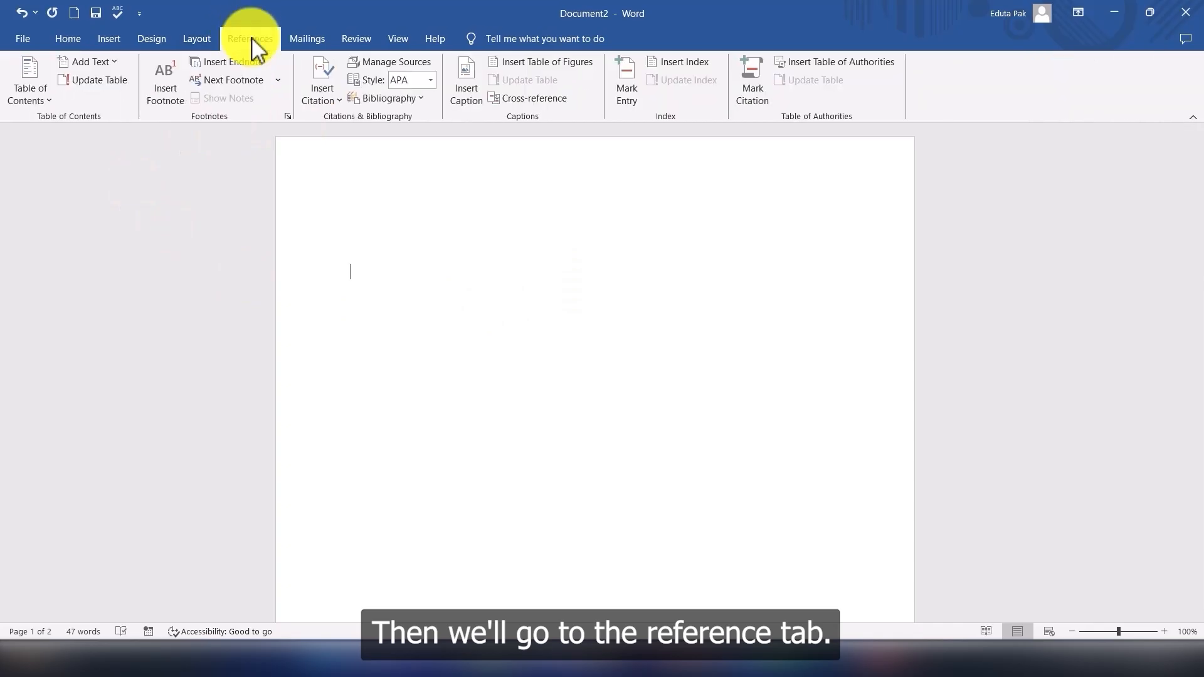
left_click(44, 101)
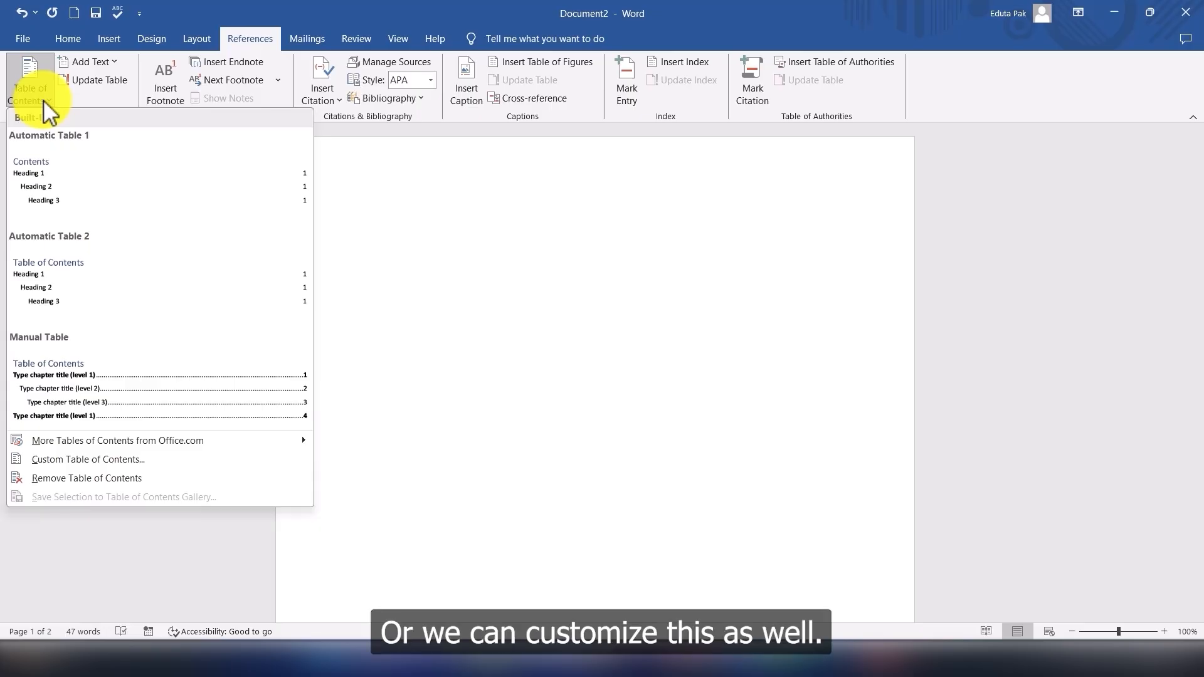
left_click(81, 192)
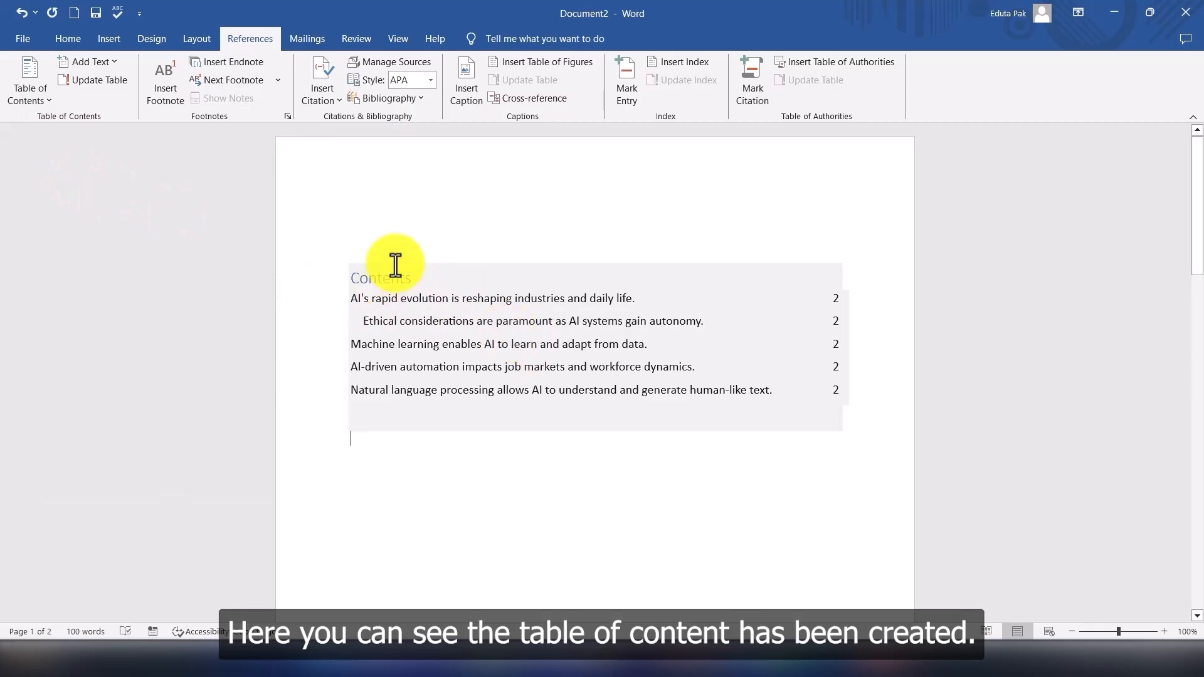
Step: Examine the table of contents entries, including the indented "Ethical considerations" entry, and compare them with the headings on the second page
scroll(627, 345, "down", 3)
scroll(590, 312, "up", 3)
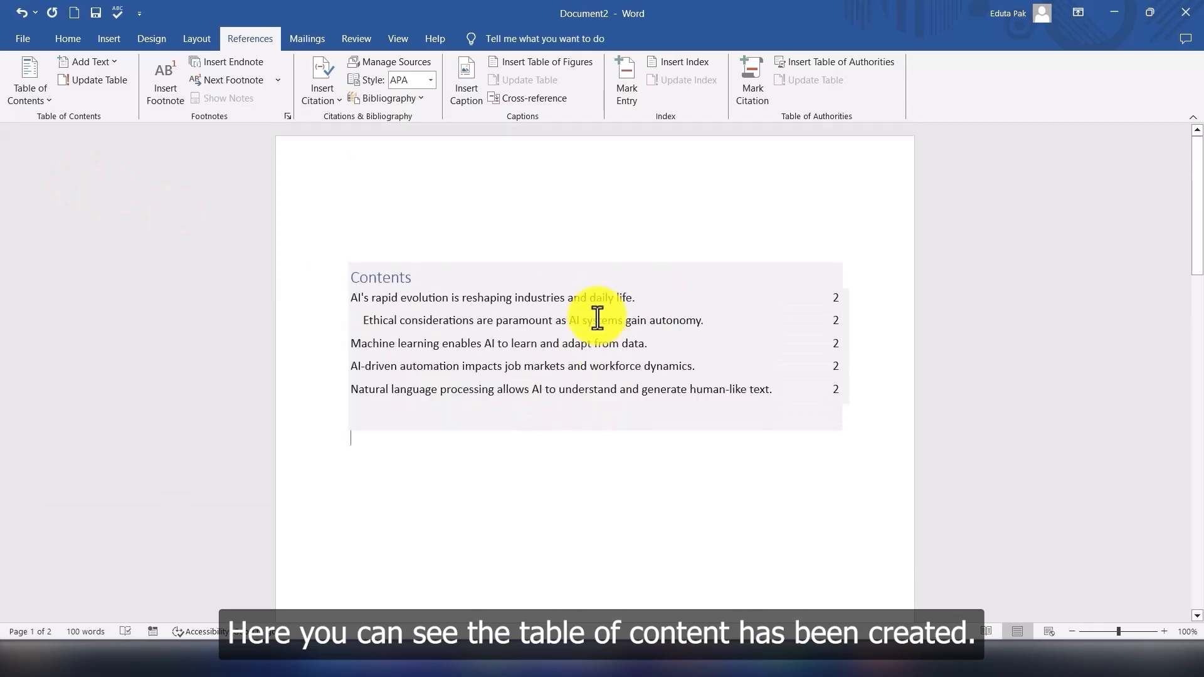
triple_click(365, 322)
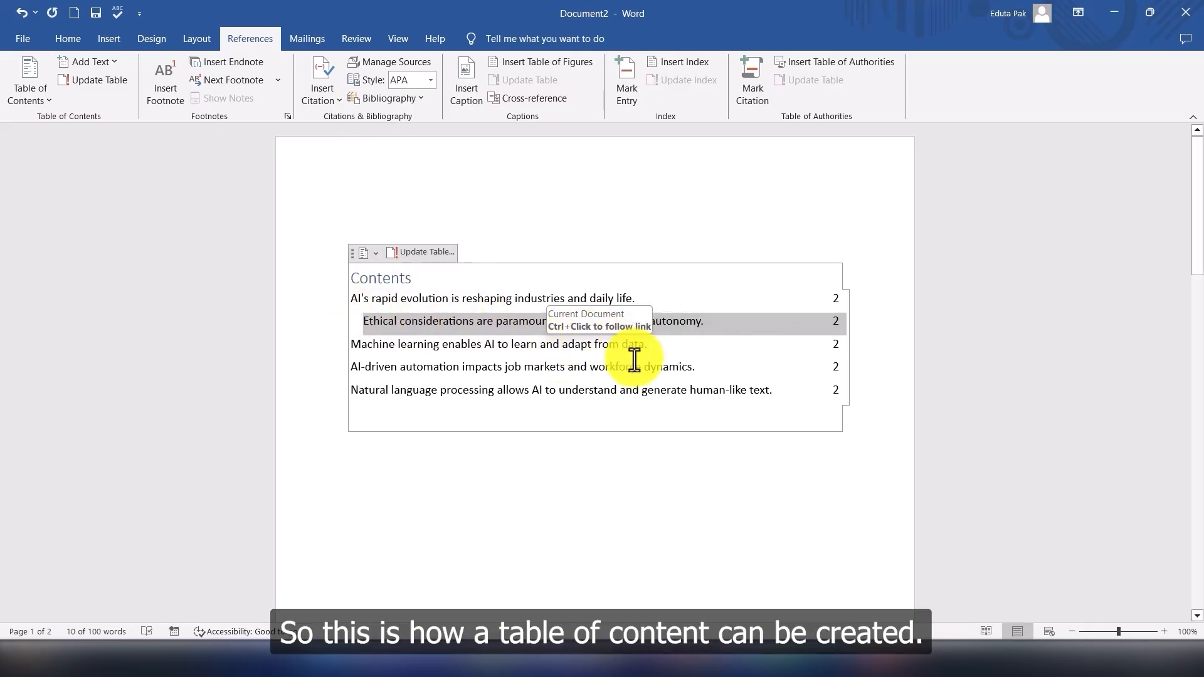
scroll(603, 317, "down", 4)
scroll(591, 337, "down", 4)
scroll(591, 336, "up", 5)
left_click(612, 371)
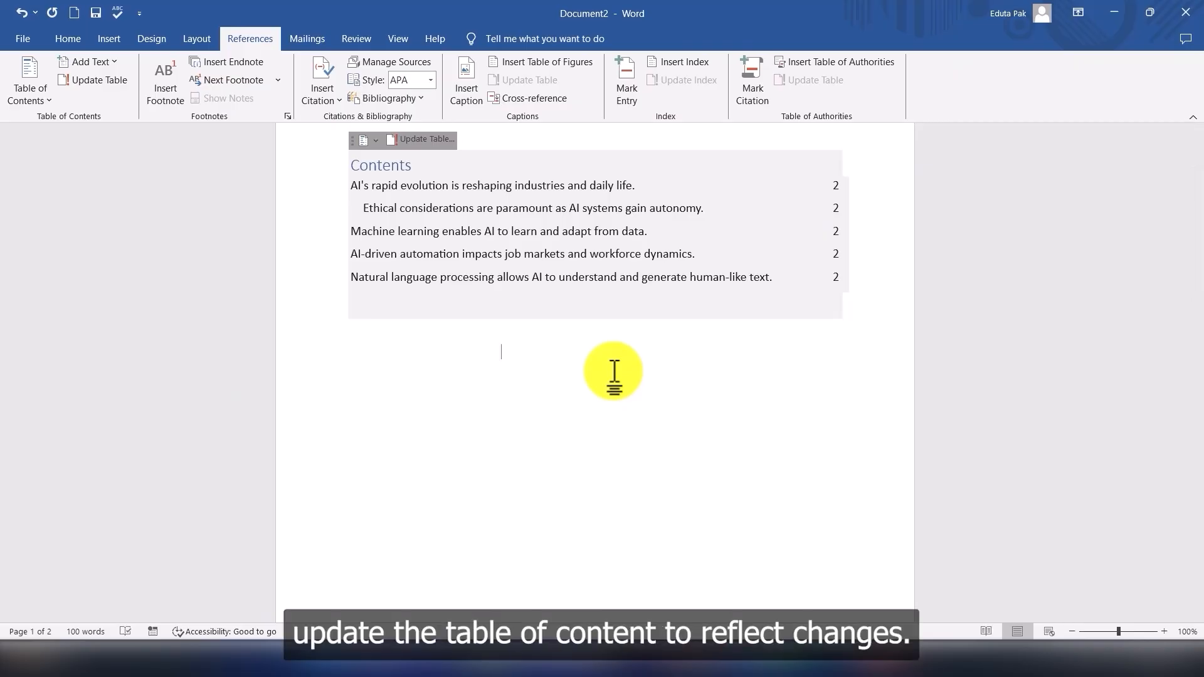
Step: Shorten the second heading to "Ethical considerations" by deleting "are paramount as AI systems gain autonomy"
scroll(594, 371, "down", 8)
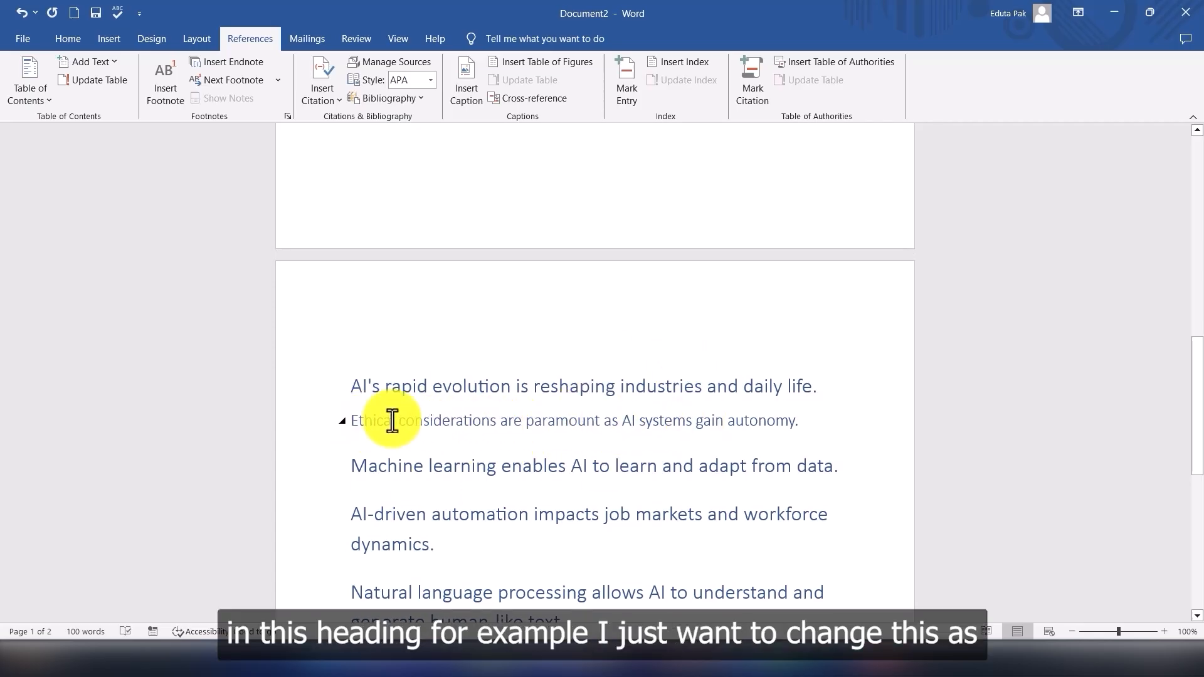
left_click_drag(799, 422, 572, 430)
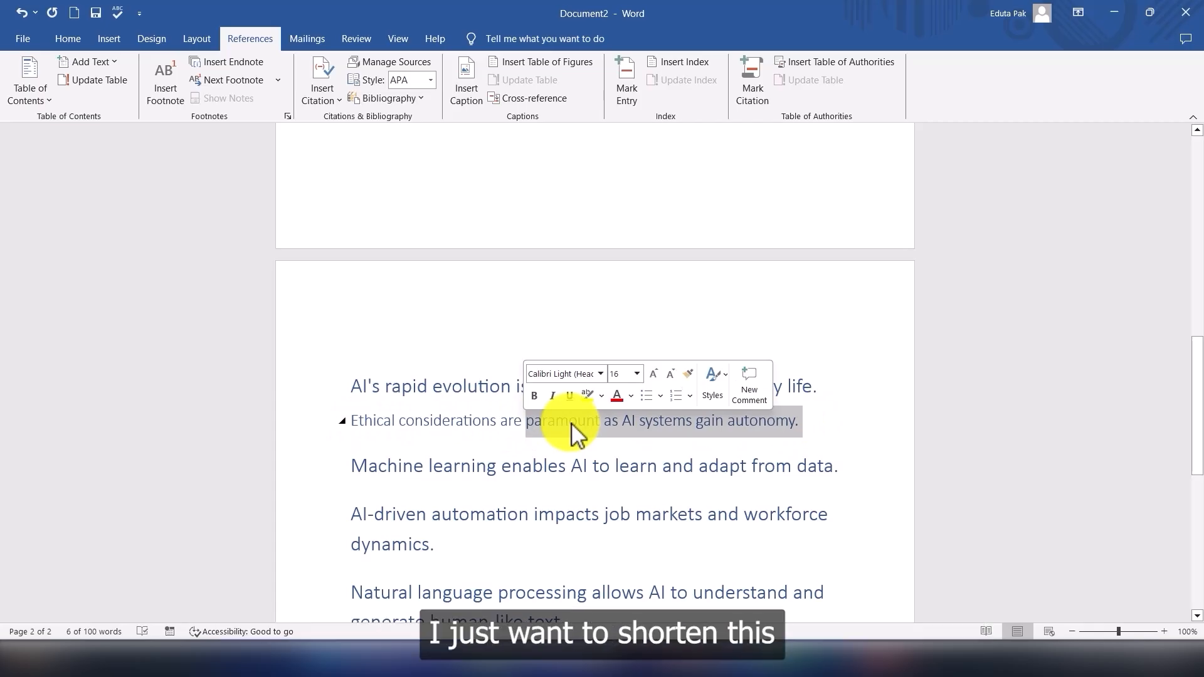
left_click_drag(500, 422, 778, 423)
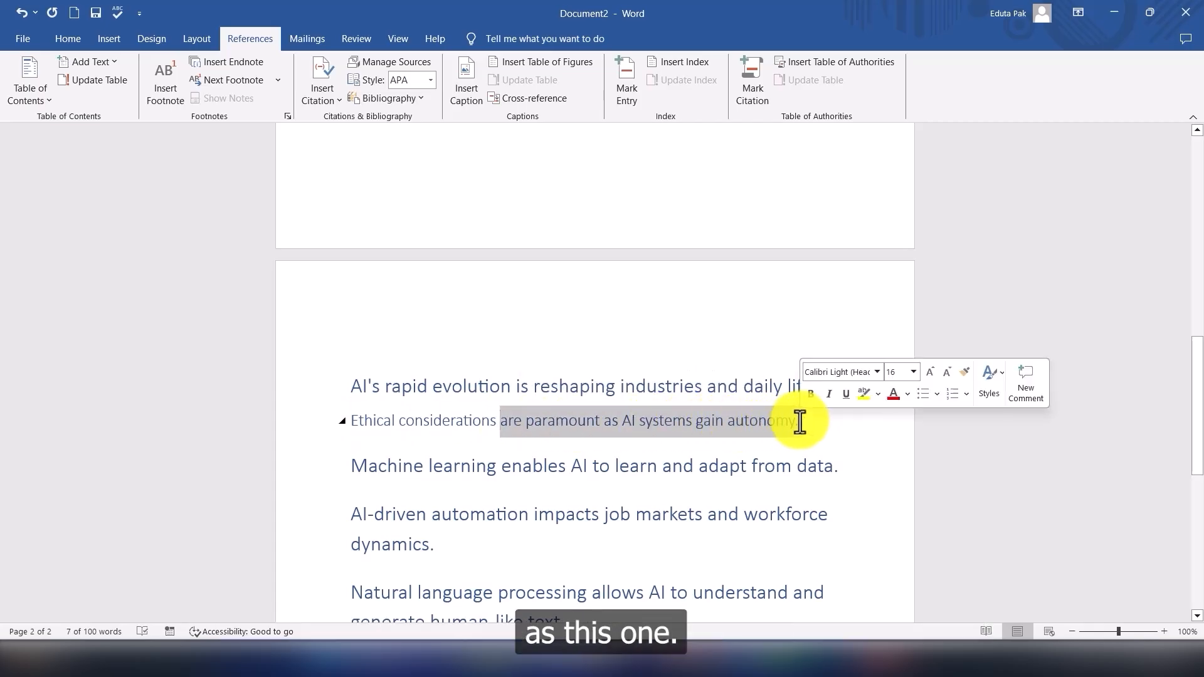
key("Delete")
Step: Update the entire table of contents and compare its second entry with the shortened heading on the second page
scroll(621, 409, "up", 9)
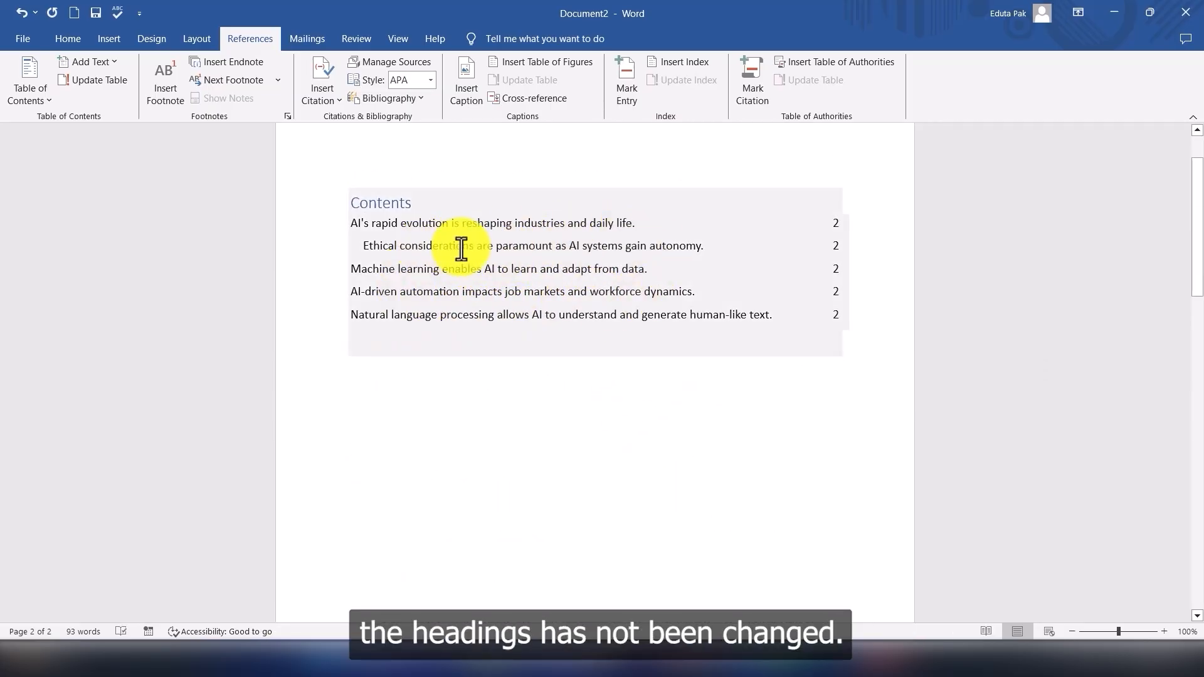
scroll(525, 259, "up", 1)
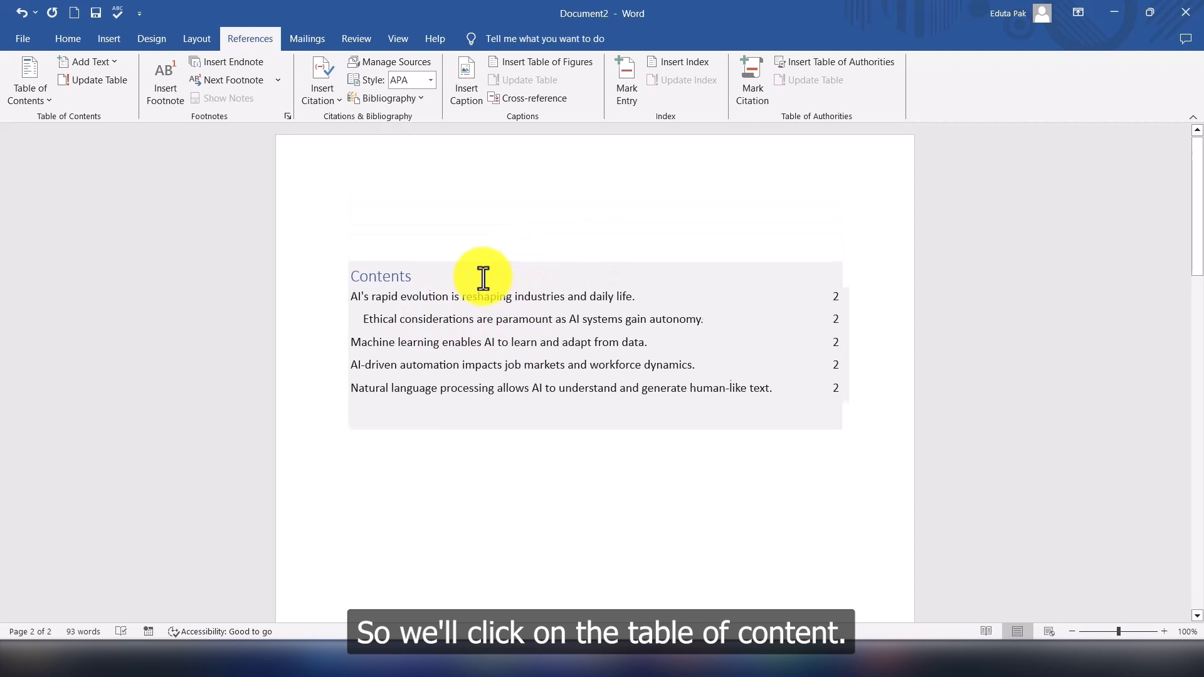
left_click(458, 294)
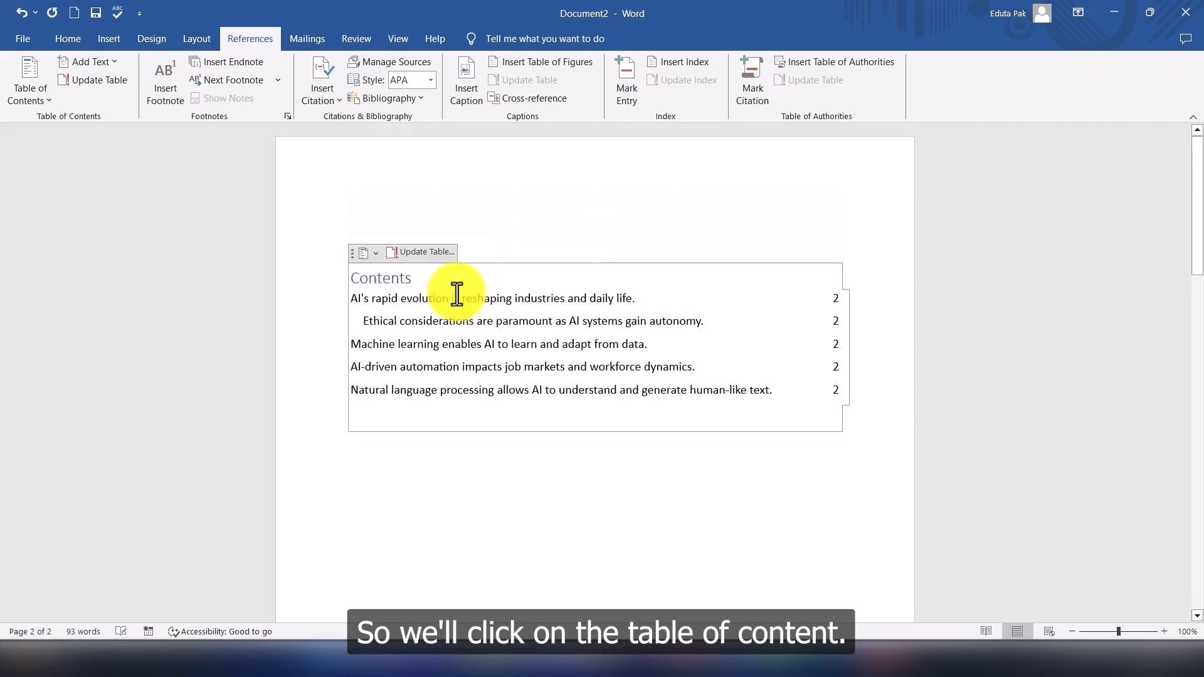
left_click(421, 251)
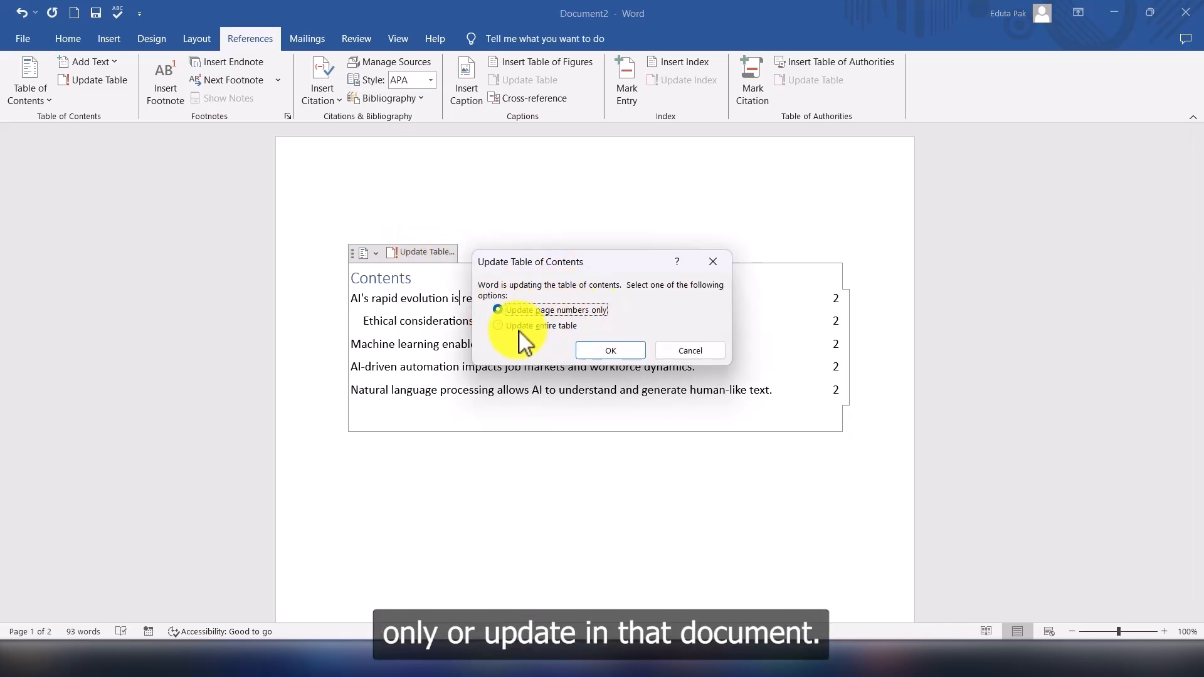
left_click(599, 347)
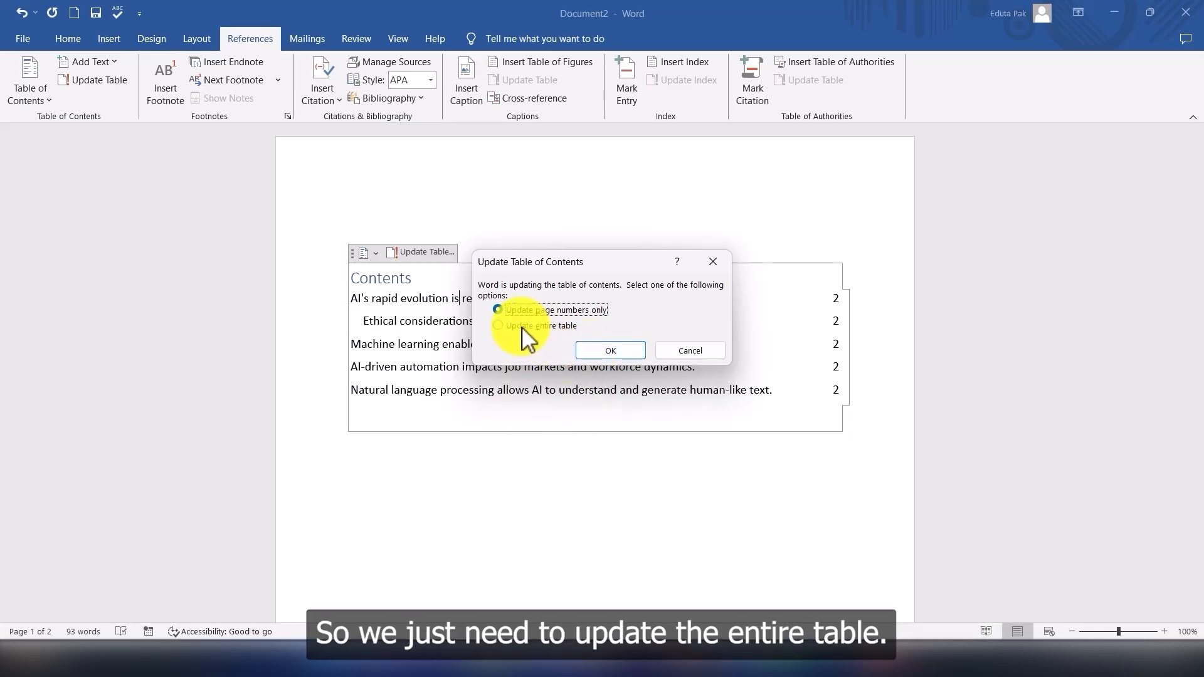
left_click(498, 325)
left_click(611, 351)
left_click(459, 441)
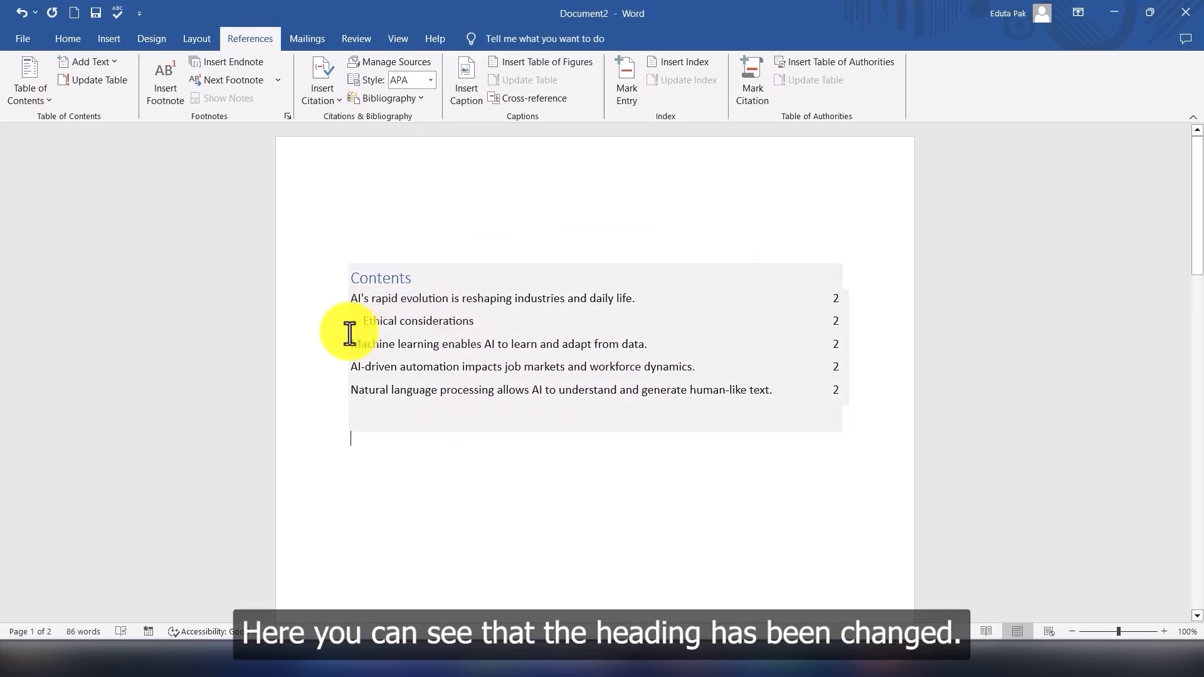
scroll(437, 327, "down", 10)
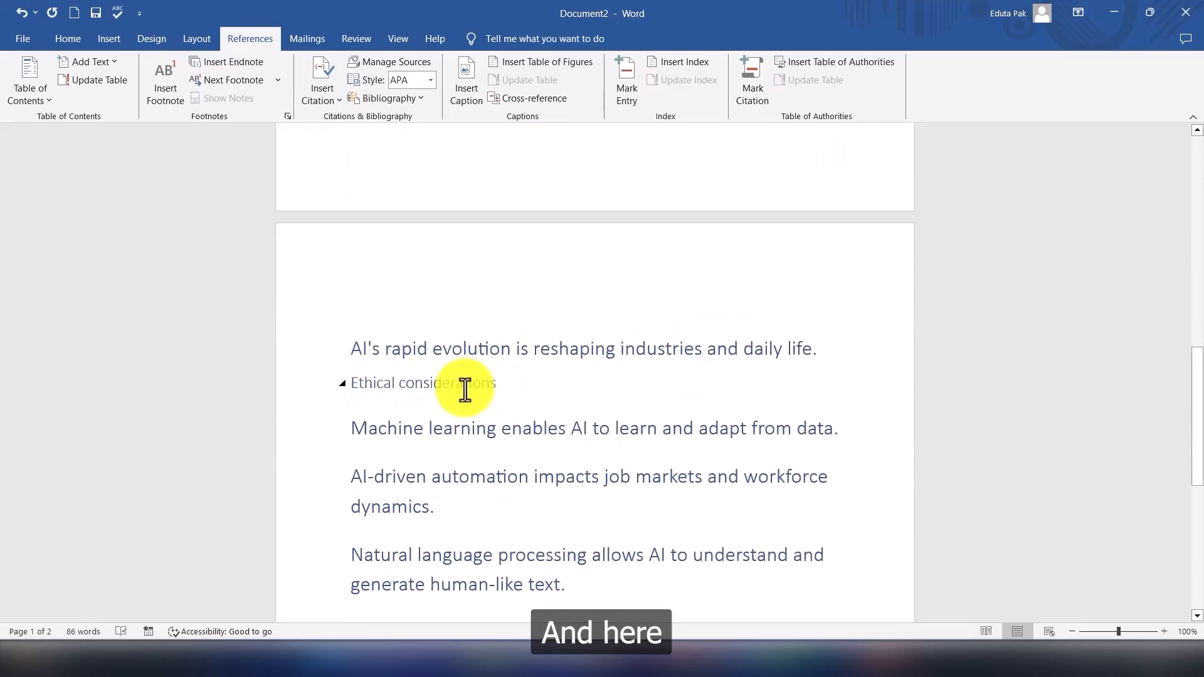
scroll(491, 395, "up", 3)
scroll(490, 396, "up", 8)
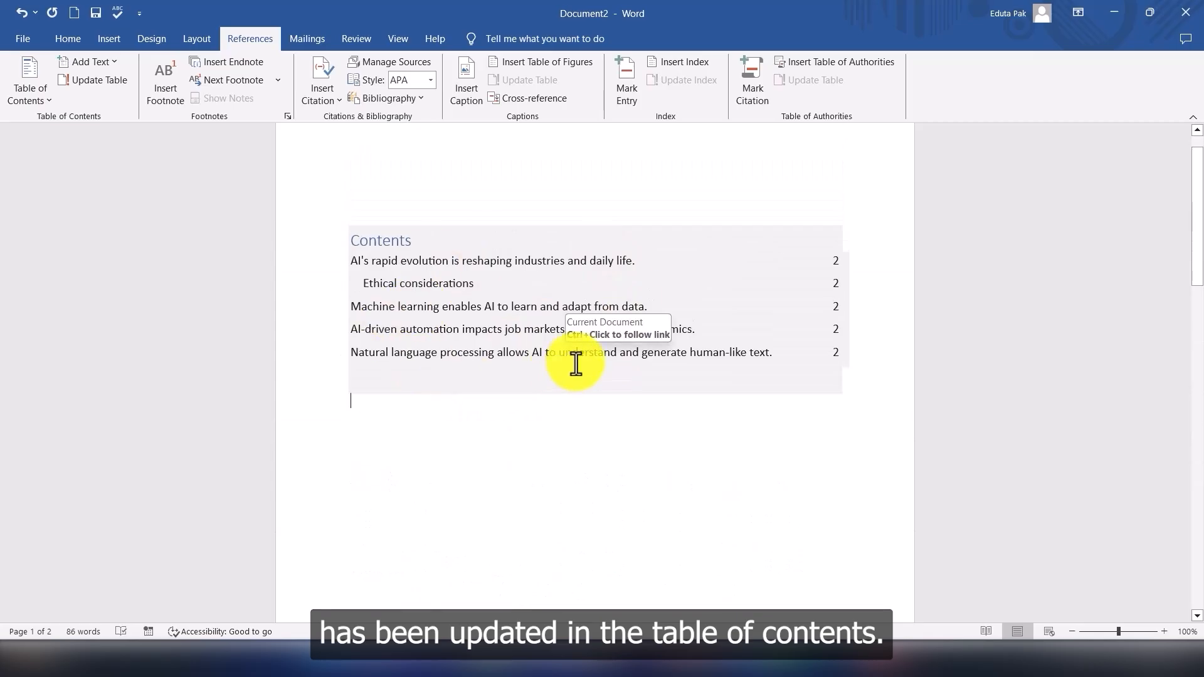
Step: Replace the existing table of contents with a custom one in the Formal format, after previewing the Classic and Distinctive formats
scroll(593, 365, "down", 2)
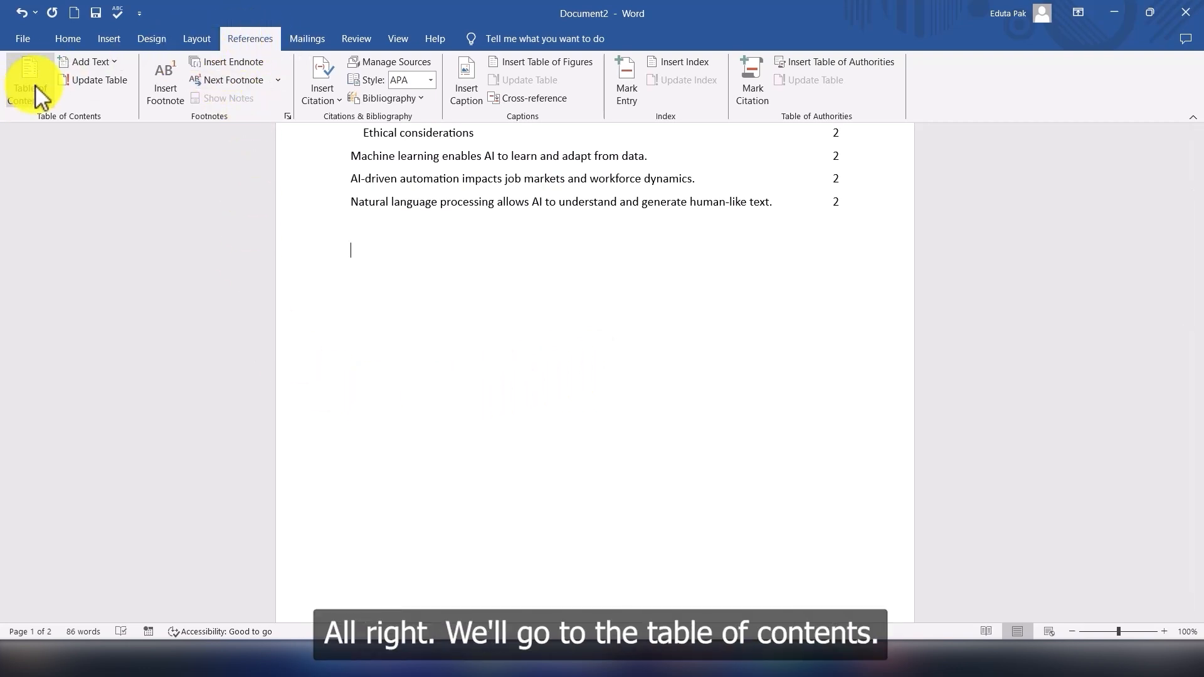
left_click(46, 98)
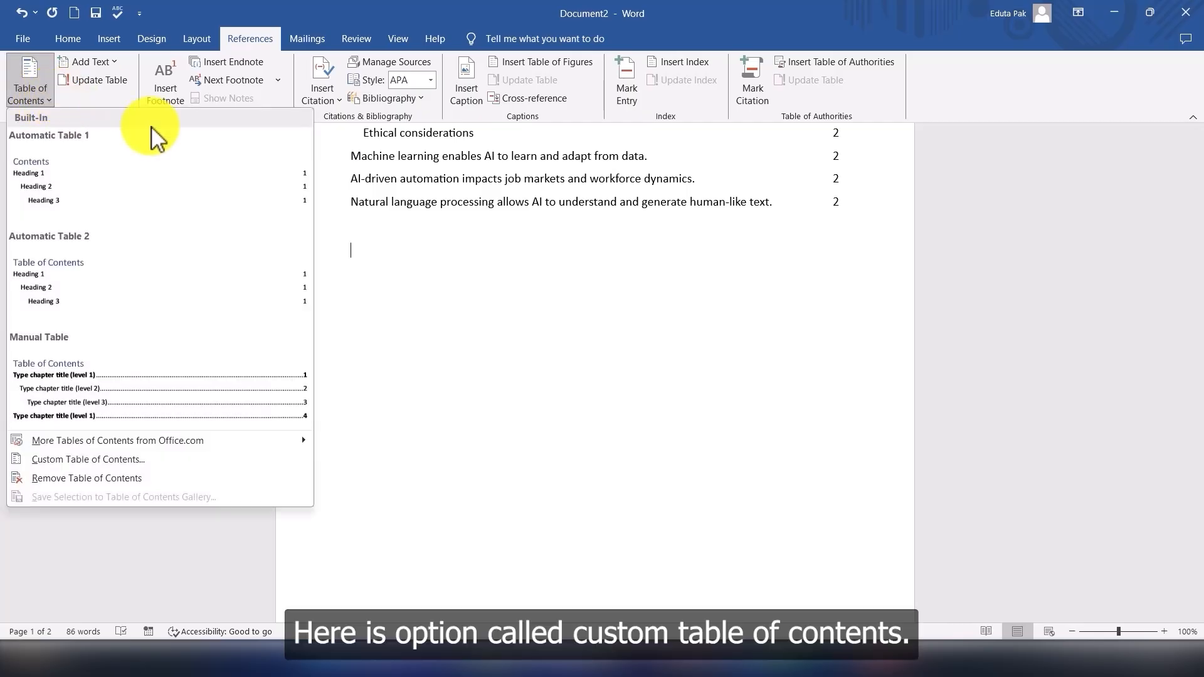
left_click(105, 461)
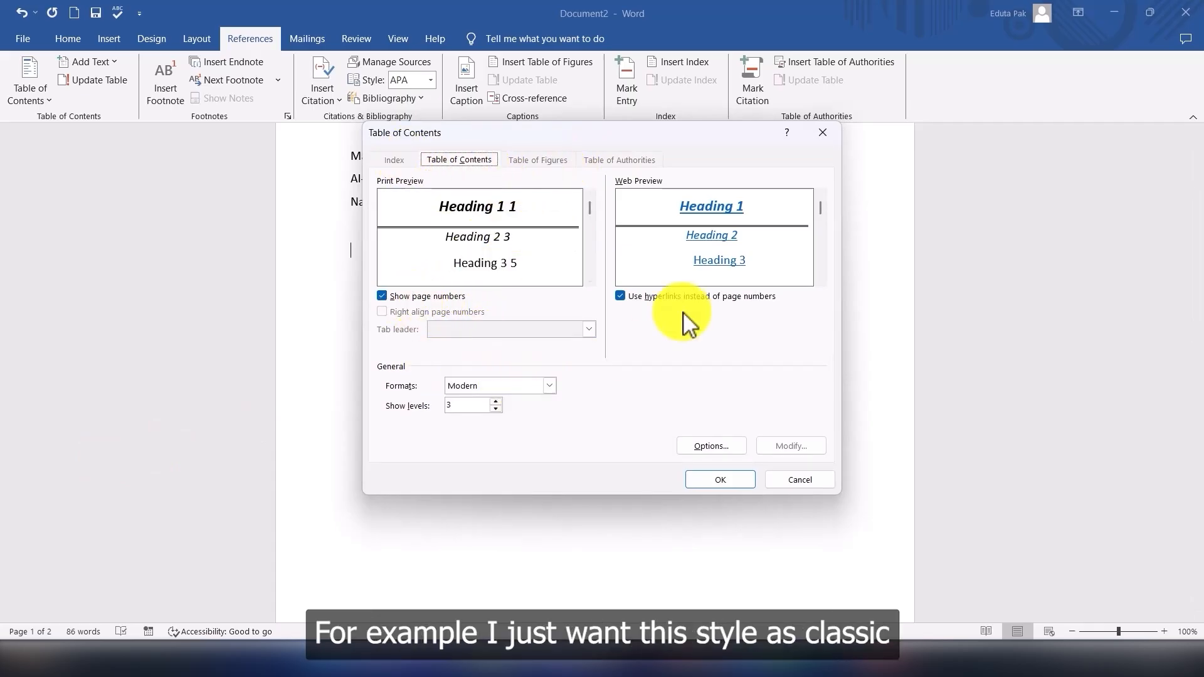
left_click(550, 385)
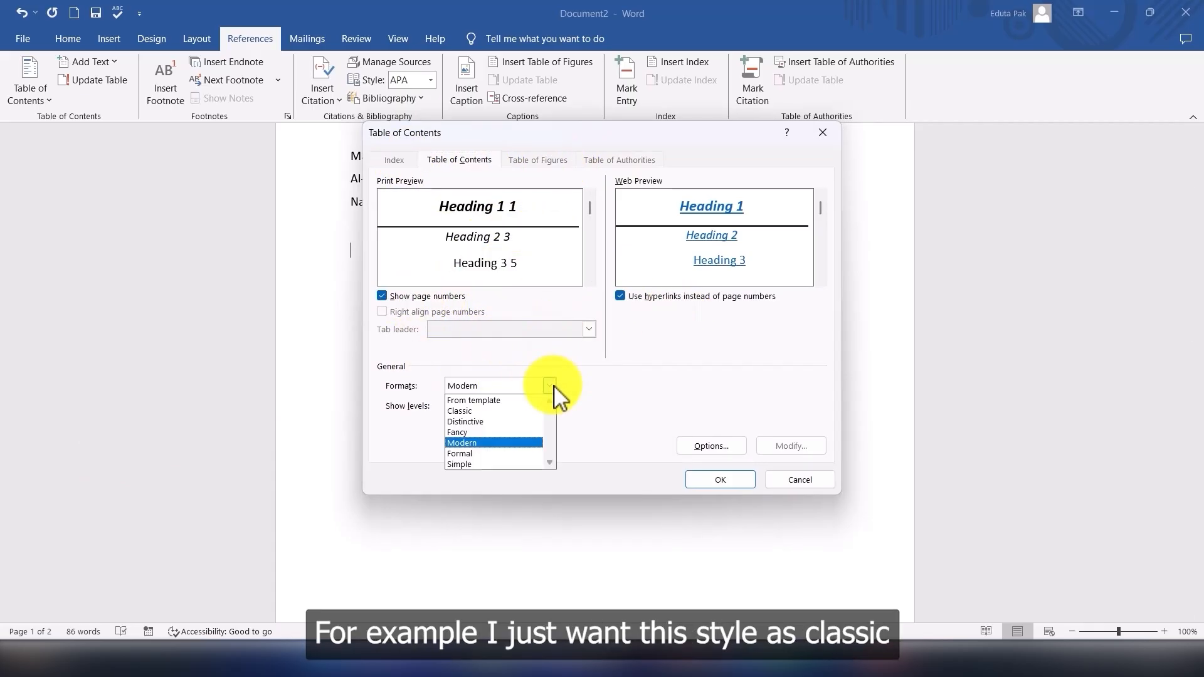
left_click(524, 413)
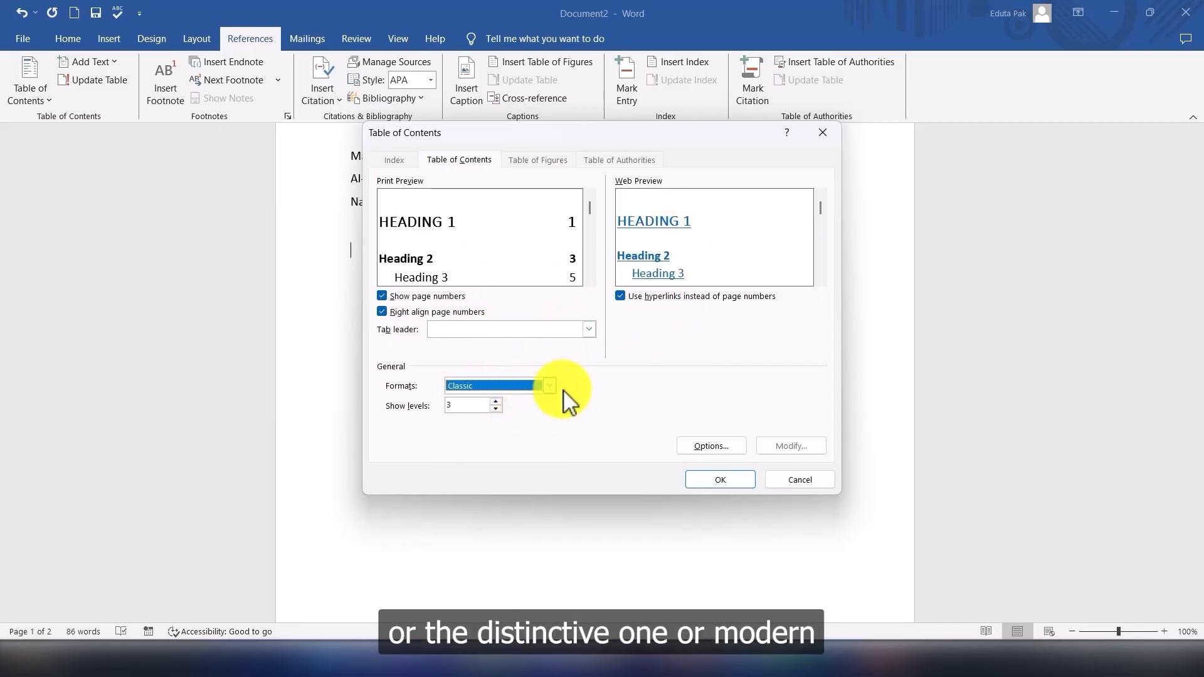
left_click(552, 389)
left_click(520, 421)
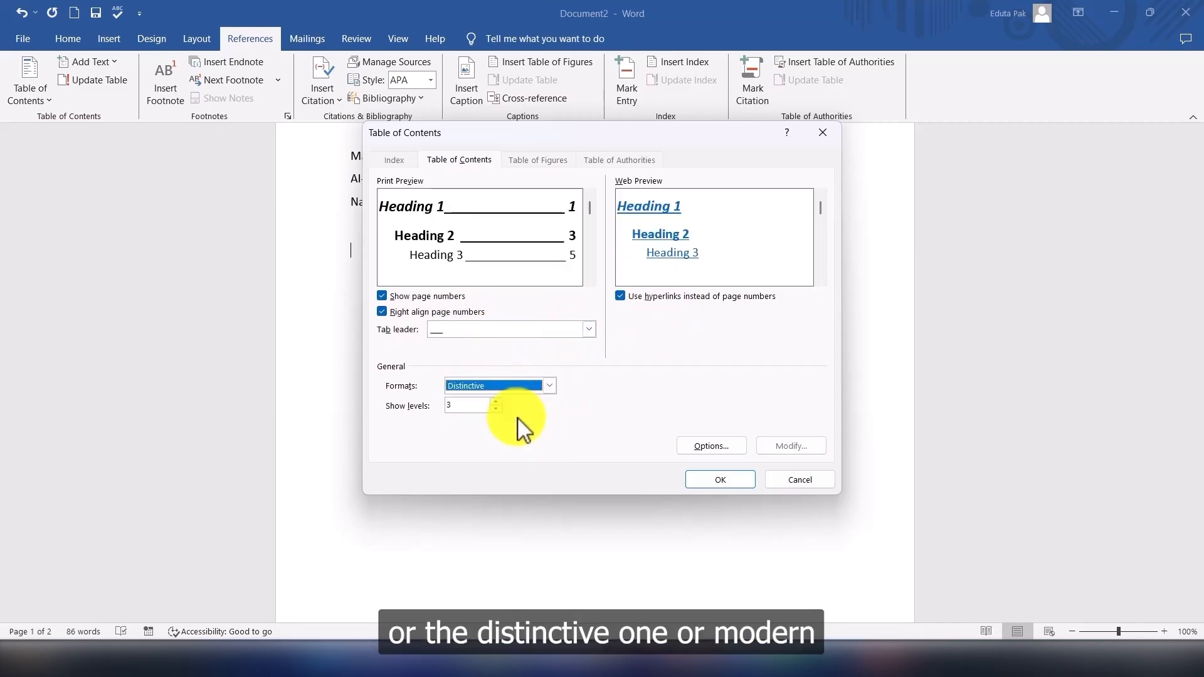
left_click(549, 387)
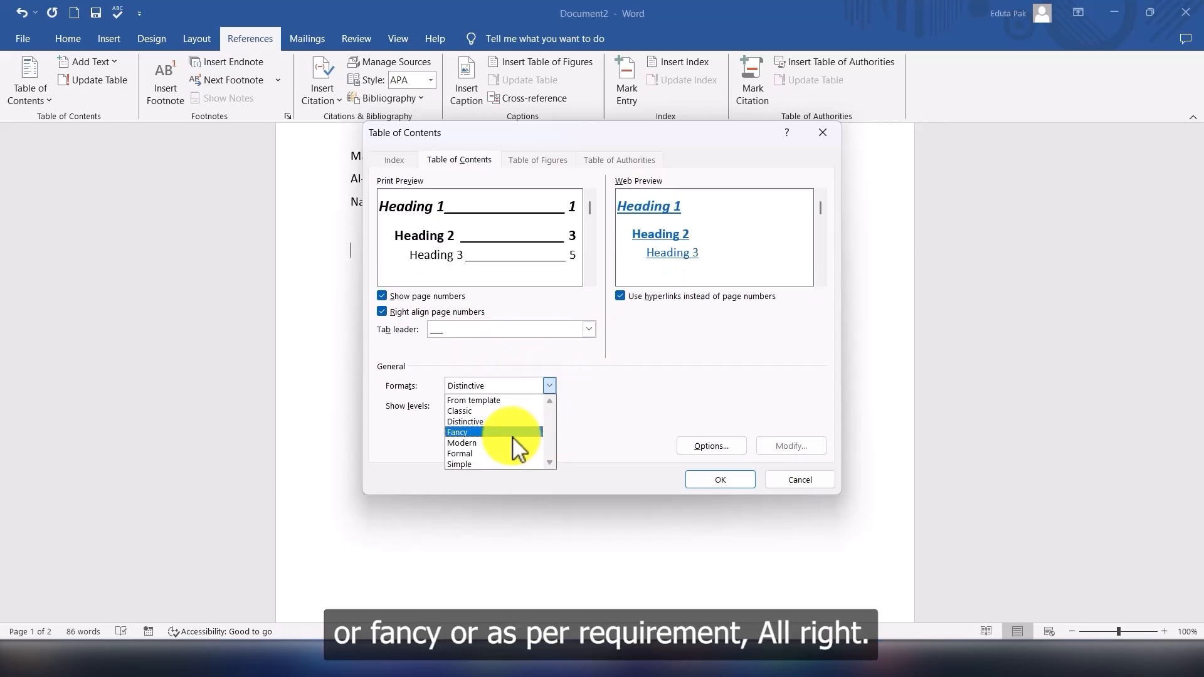
left_click(481, 451)
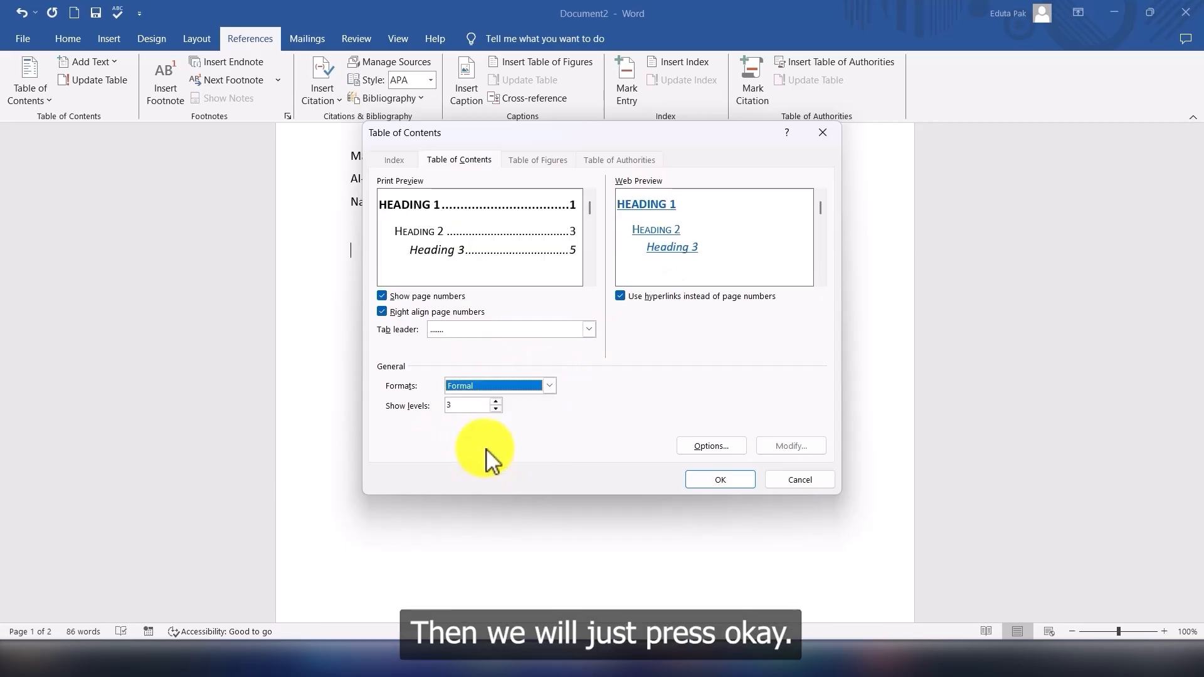
left_click(719, 477)
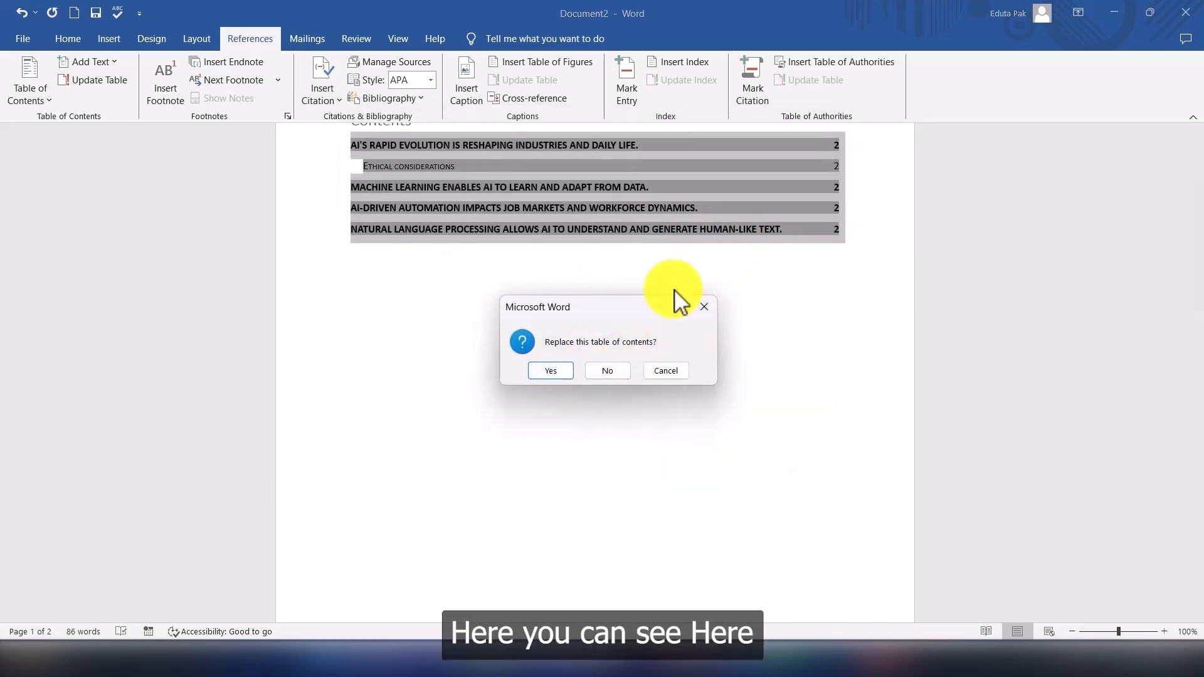
left_click(551, 371)
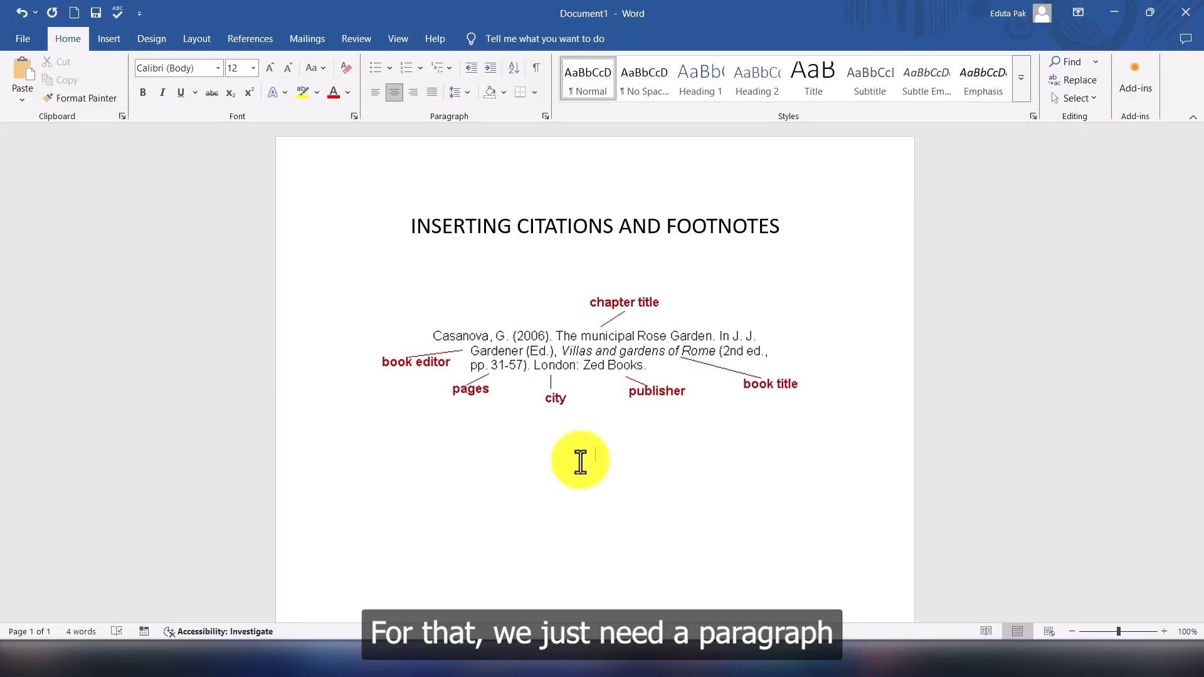
Step: Switch to Document2 and start a new citation source at the end of the first paragraph, keeping Book as its type
mouse_move(742, 662)
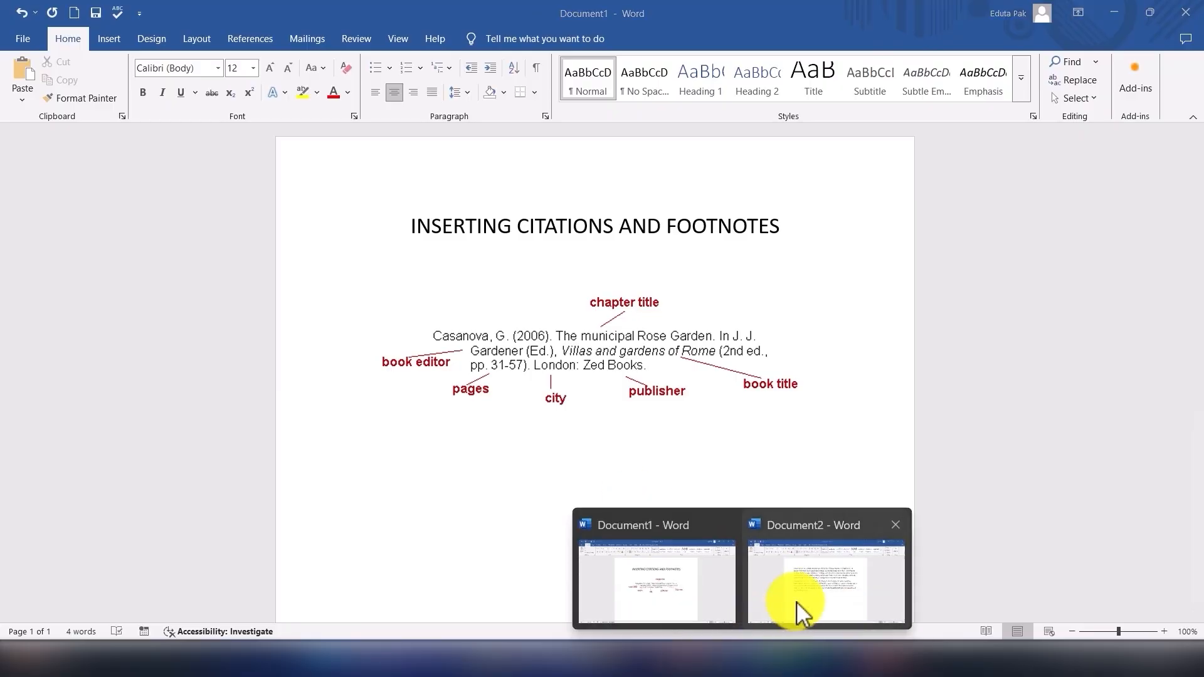
left_click(797, 601)
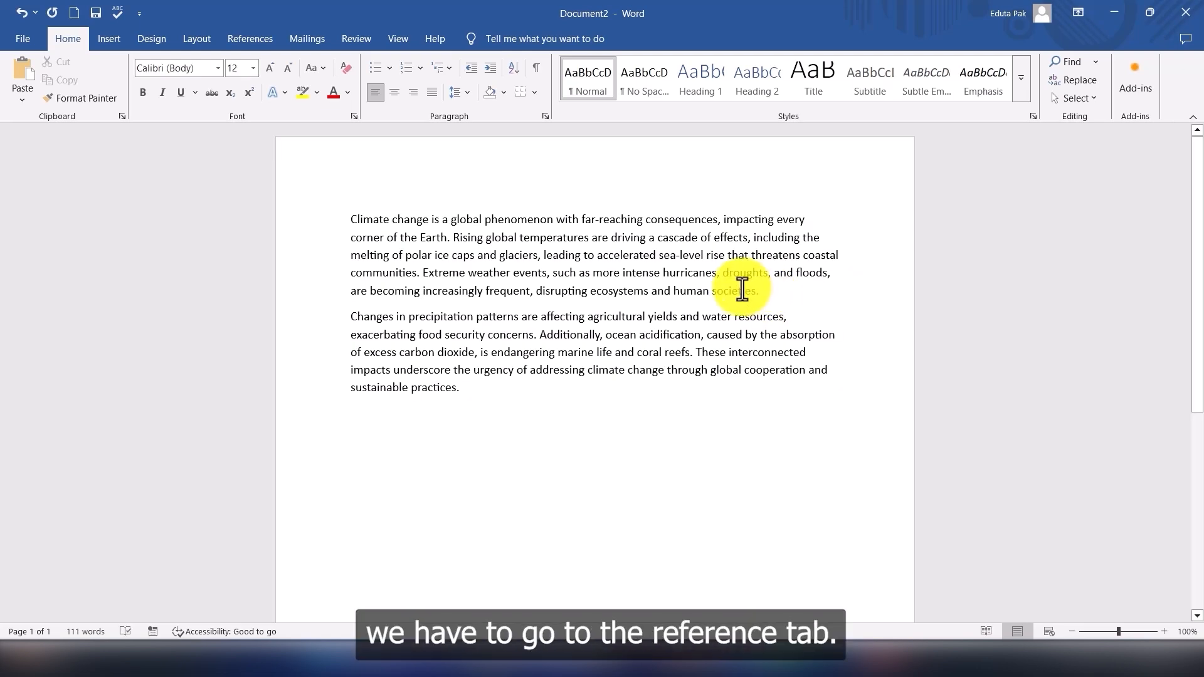
left_click(250, 55)
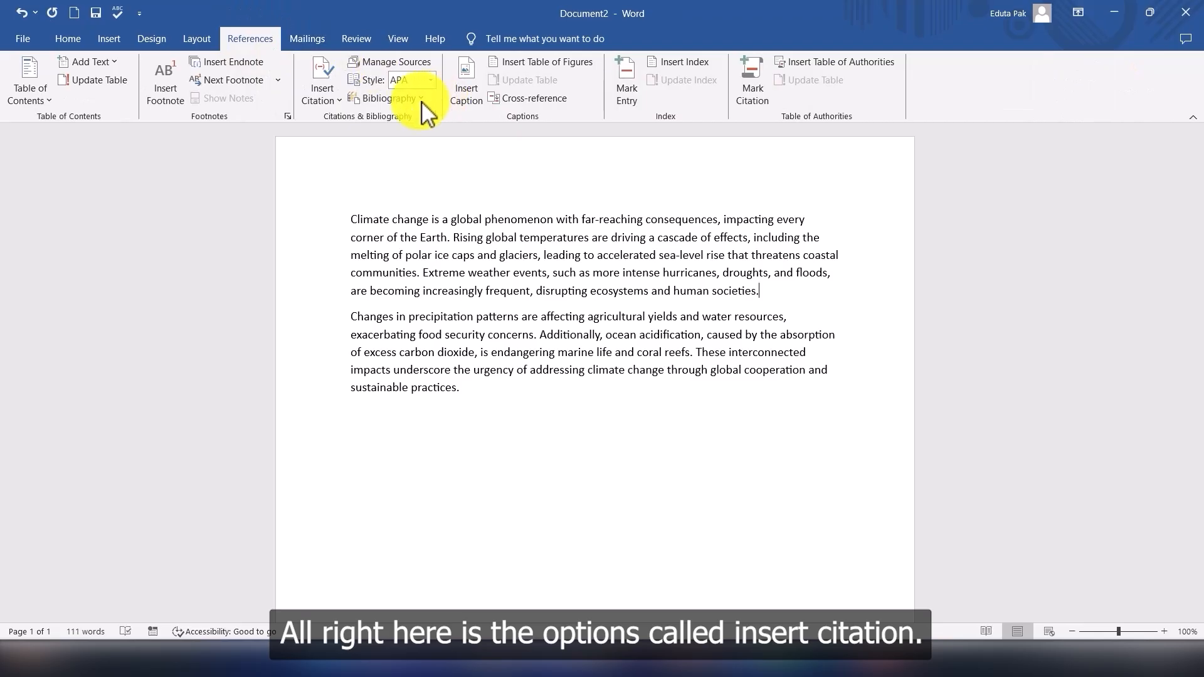
left_click(326, 95)
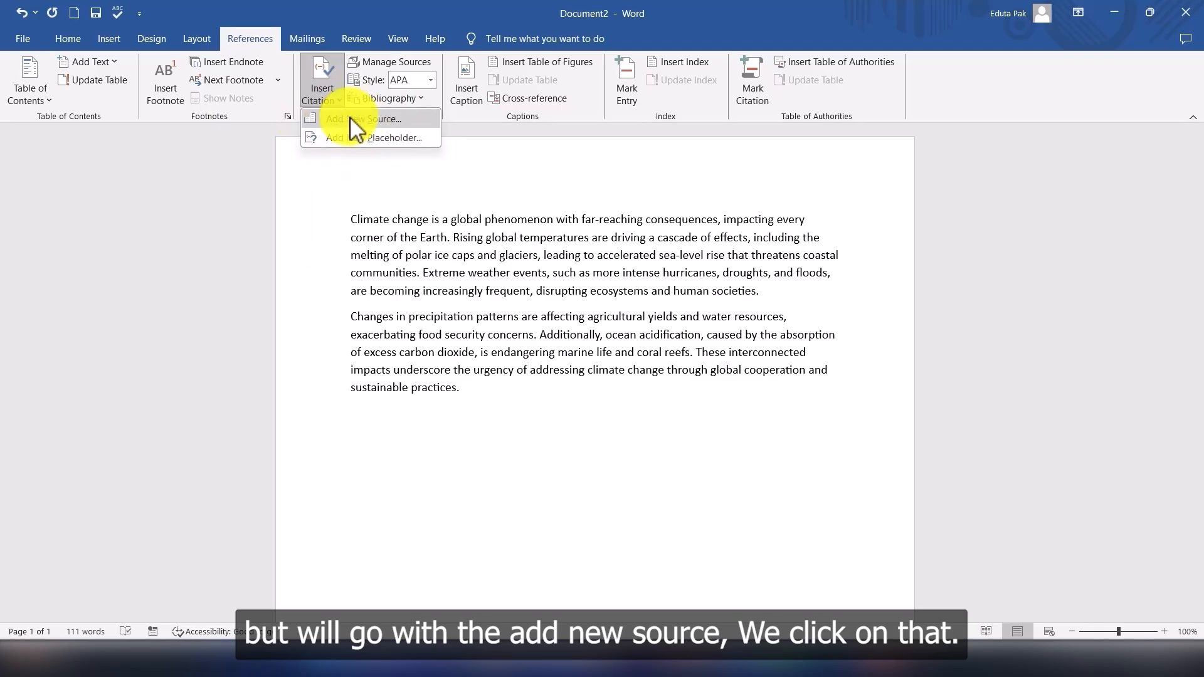
left_click(350, 117)
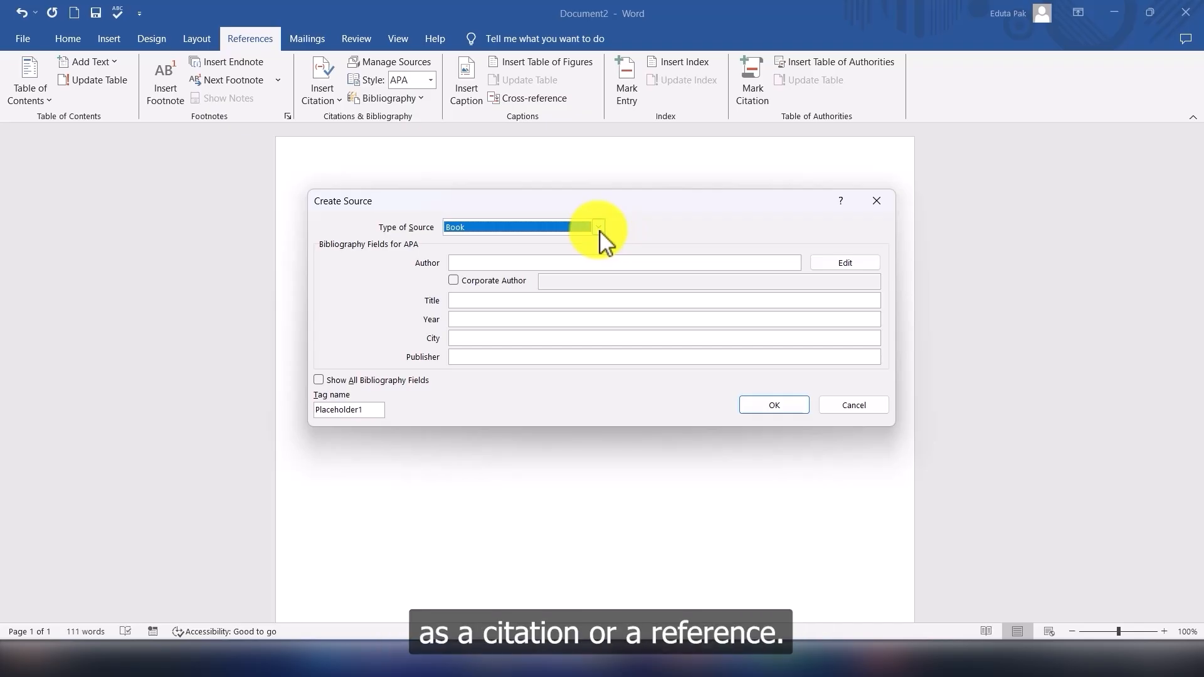
left_click(599, 229)
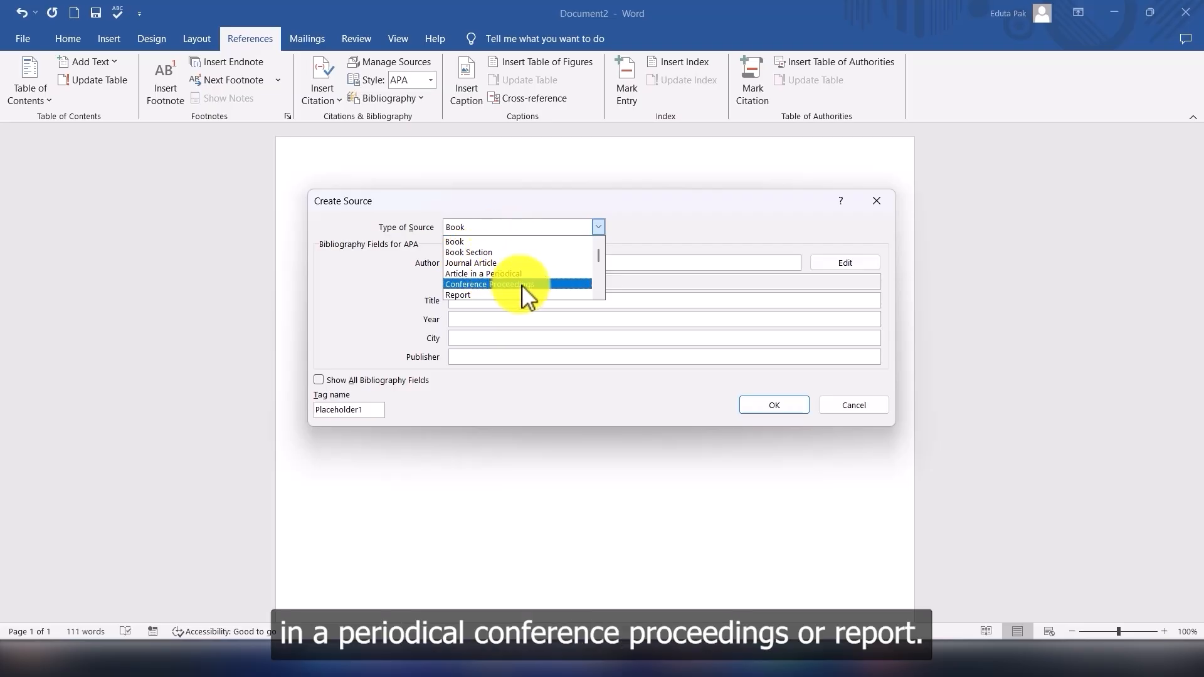
left_click(648, 241)
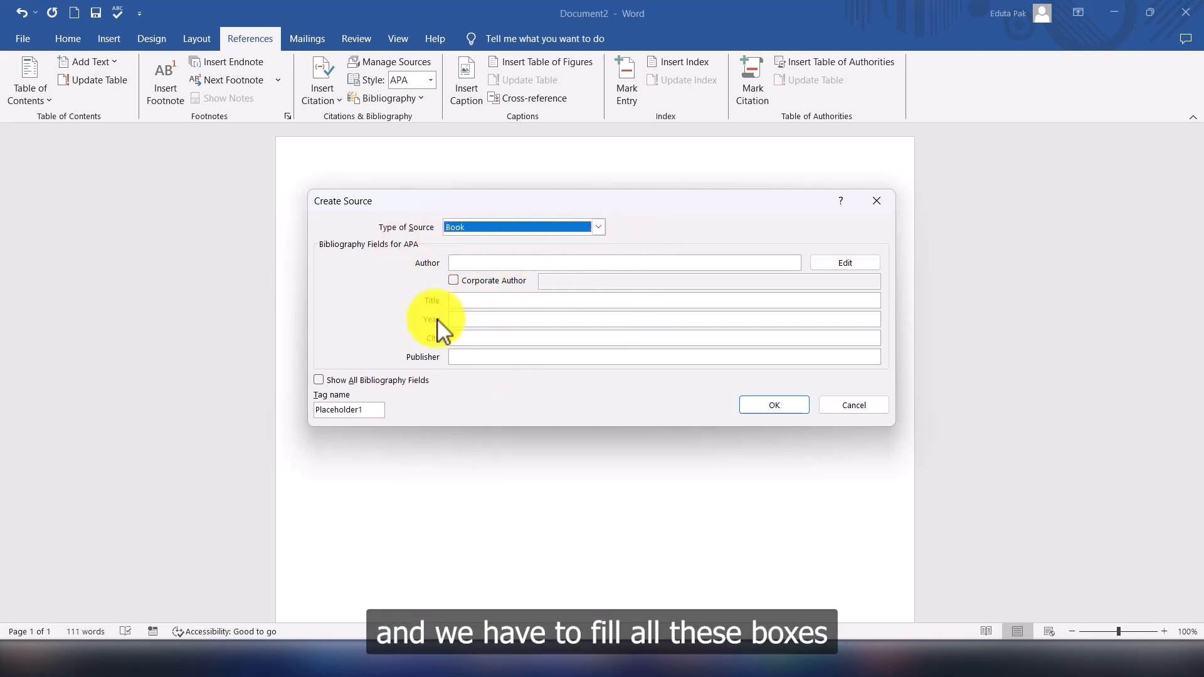
Step: Enter the author's surname and the title "How to write bibliographies" for the new book source
left_click(458, 266)
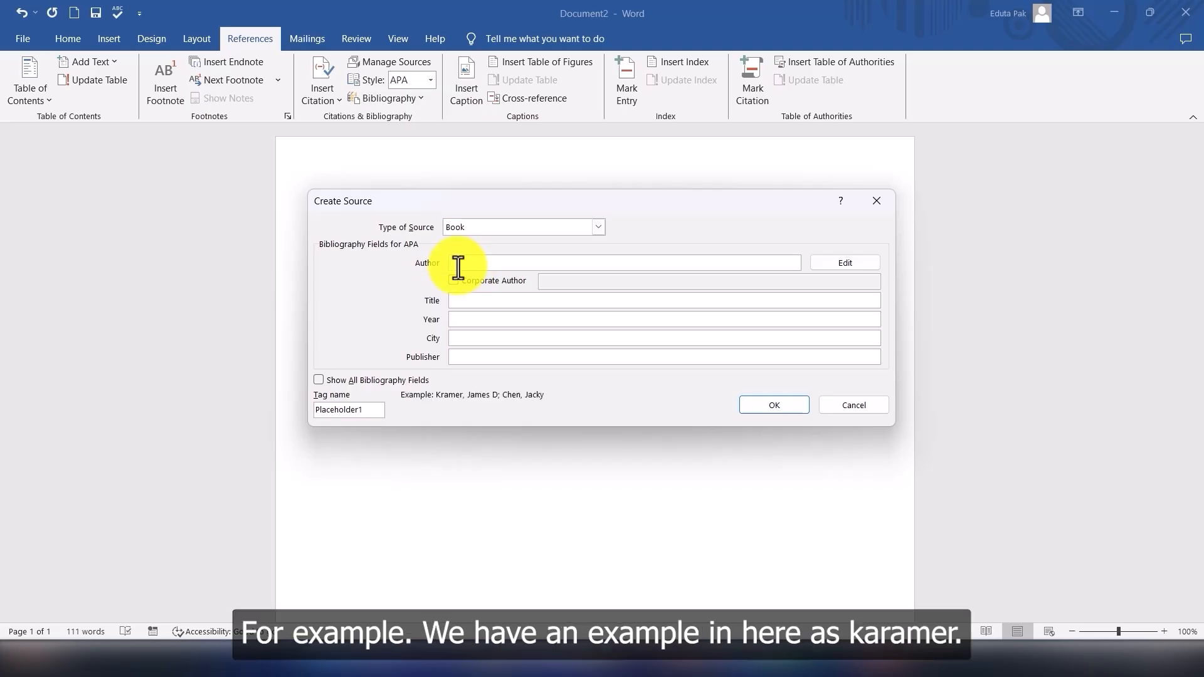
type("Kramer")
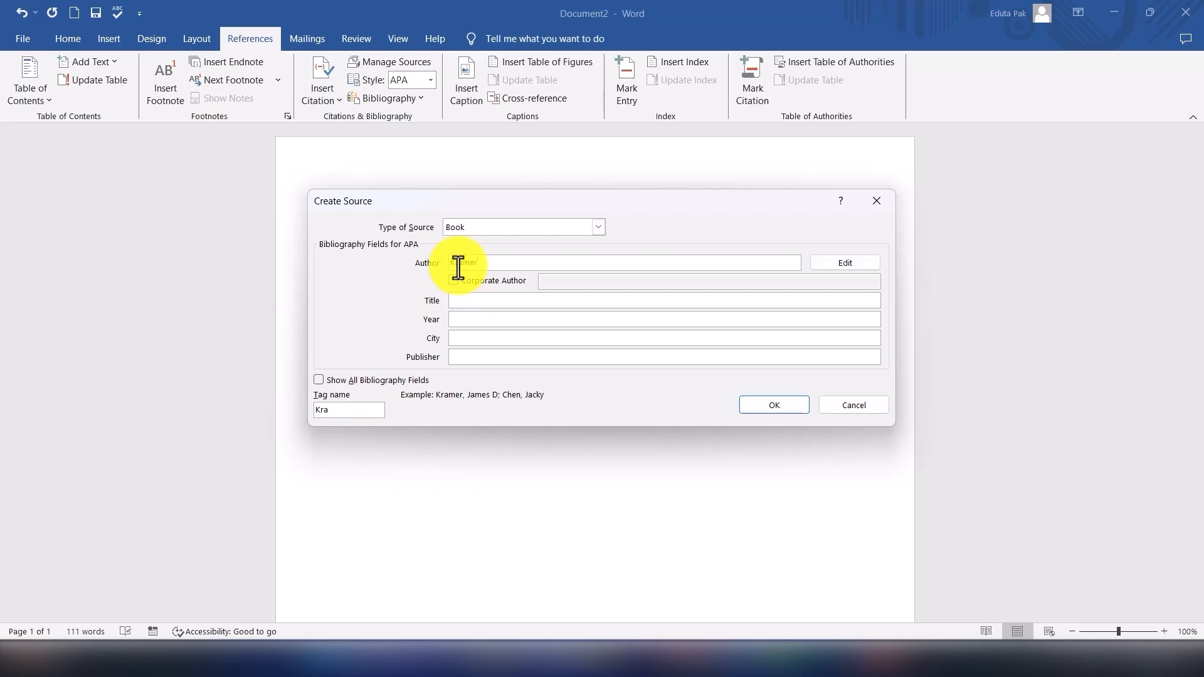
left_click(465, 299)
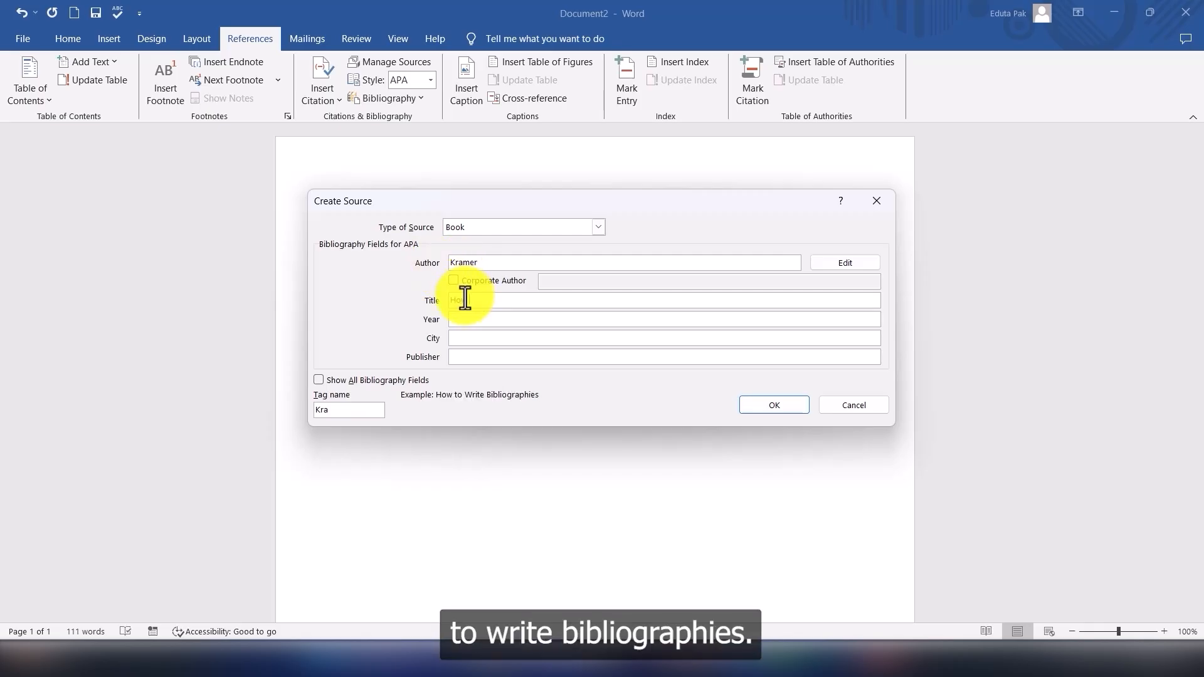
type("How to write bib")
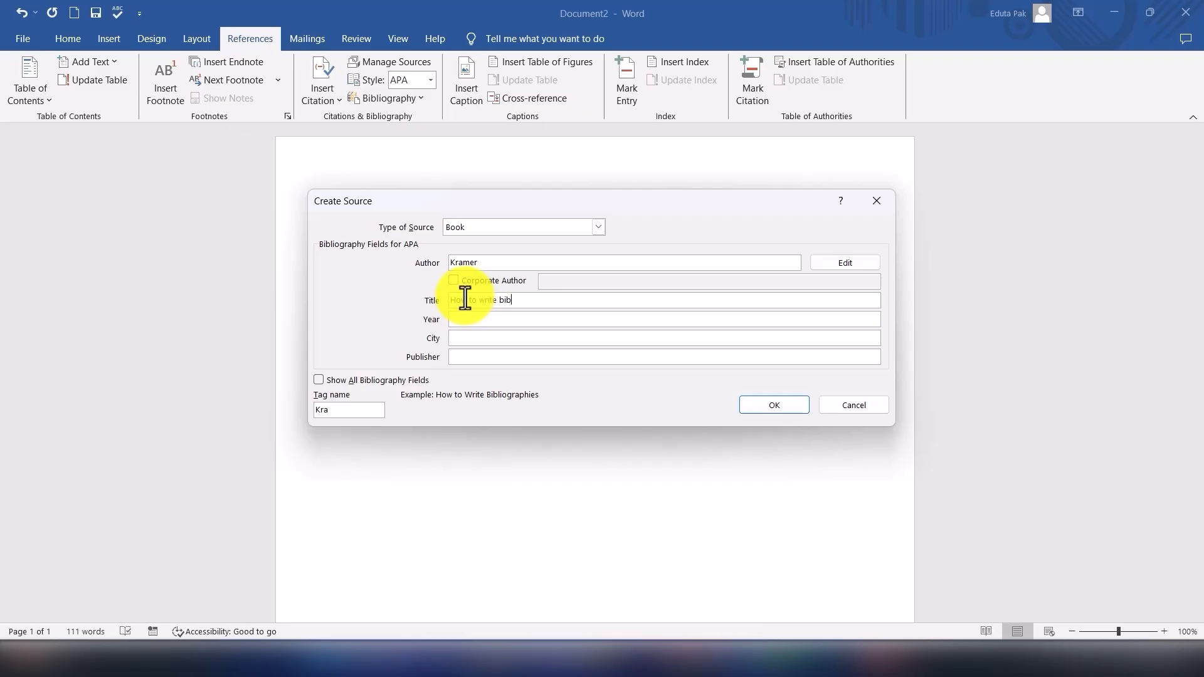
type("liograph")
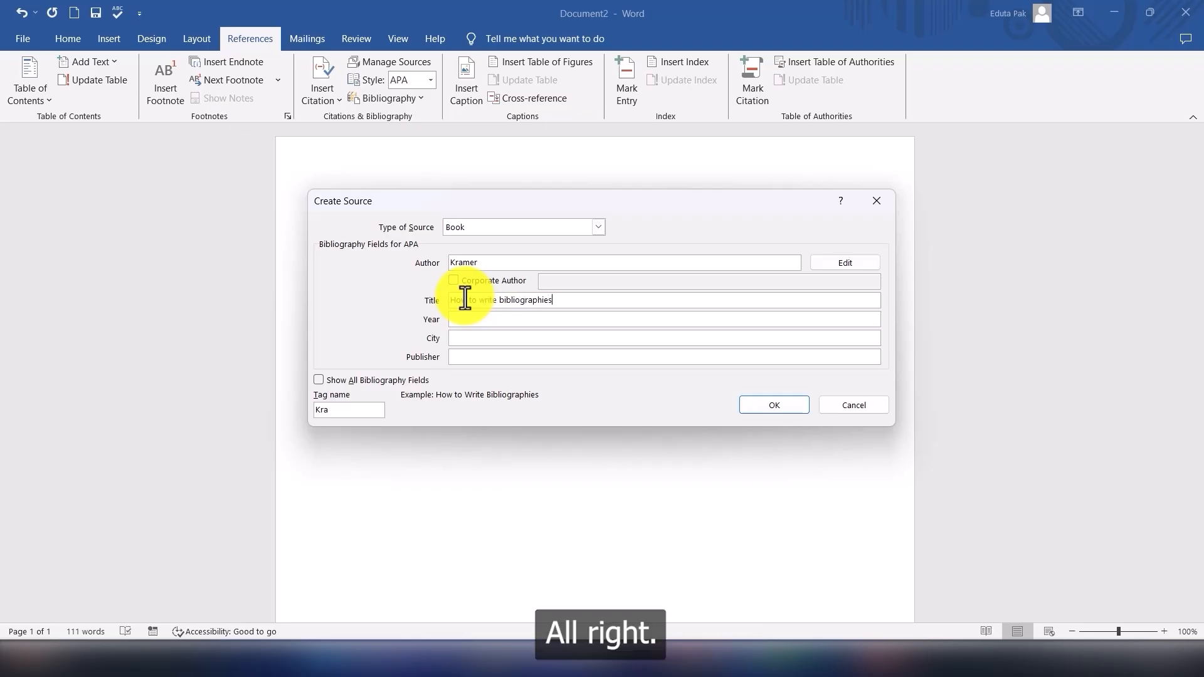
type("ies")
Step: Fill in the book source's year as 2006, city as Chicago and publisher as Adventure Works Press
left_click(465, 320)
type("2006")
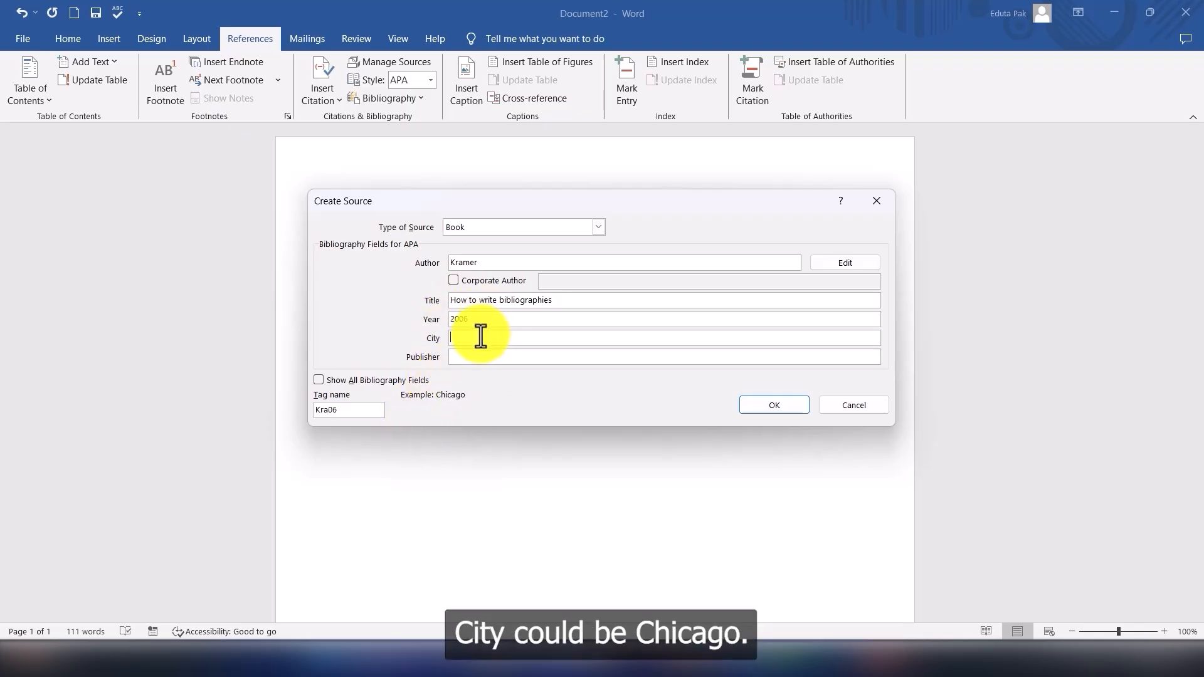
type("Chicago")
left_click(484, 358)
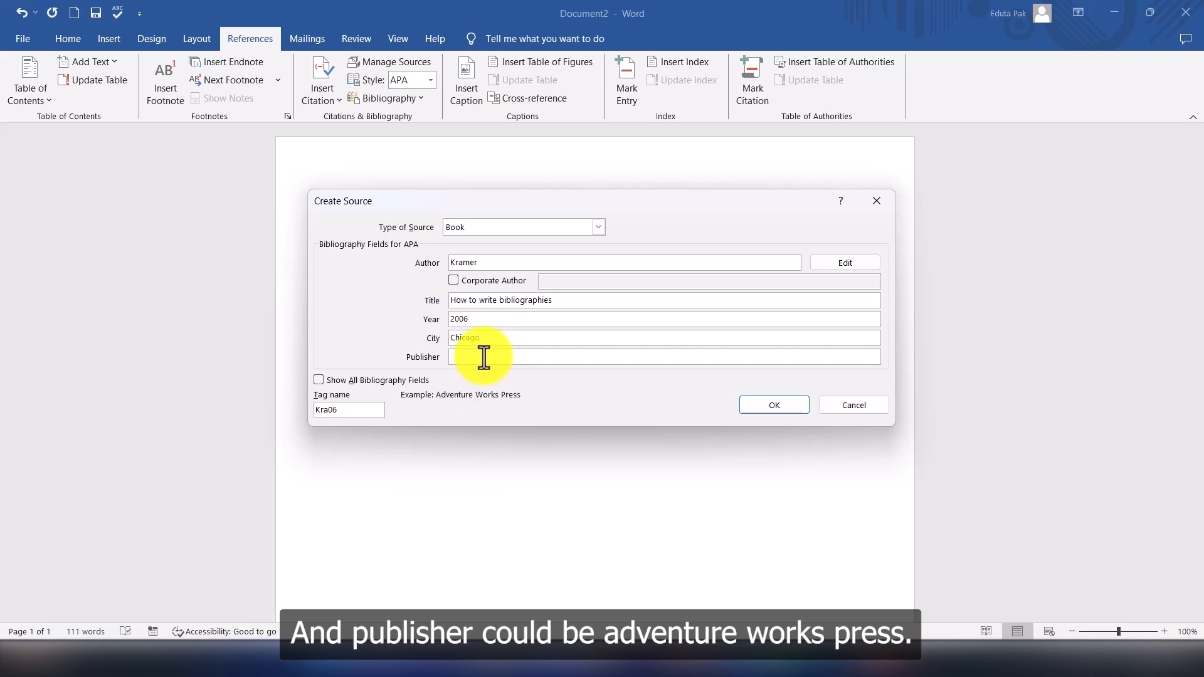
type("Adve")
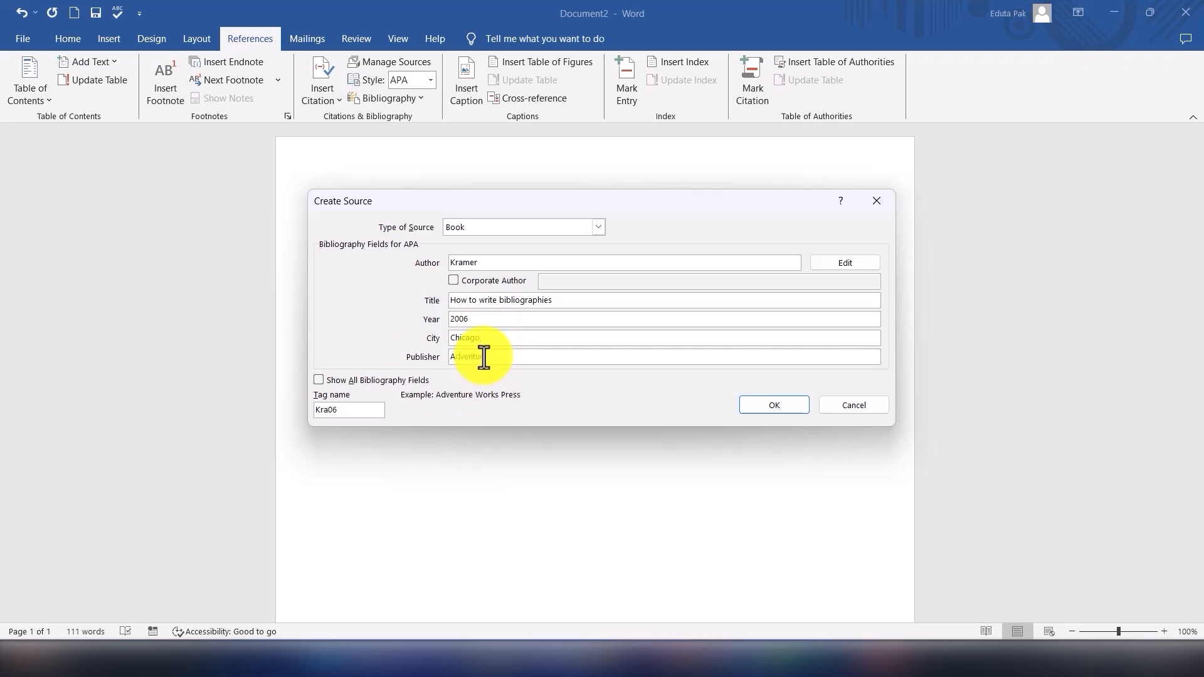
type("nture Works Press")
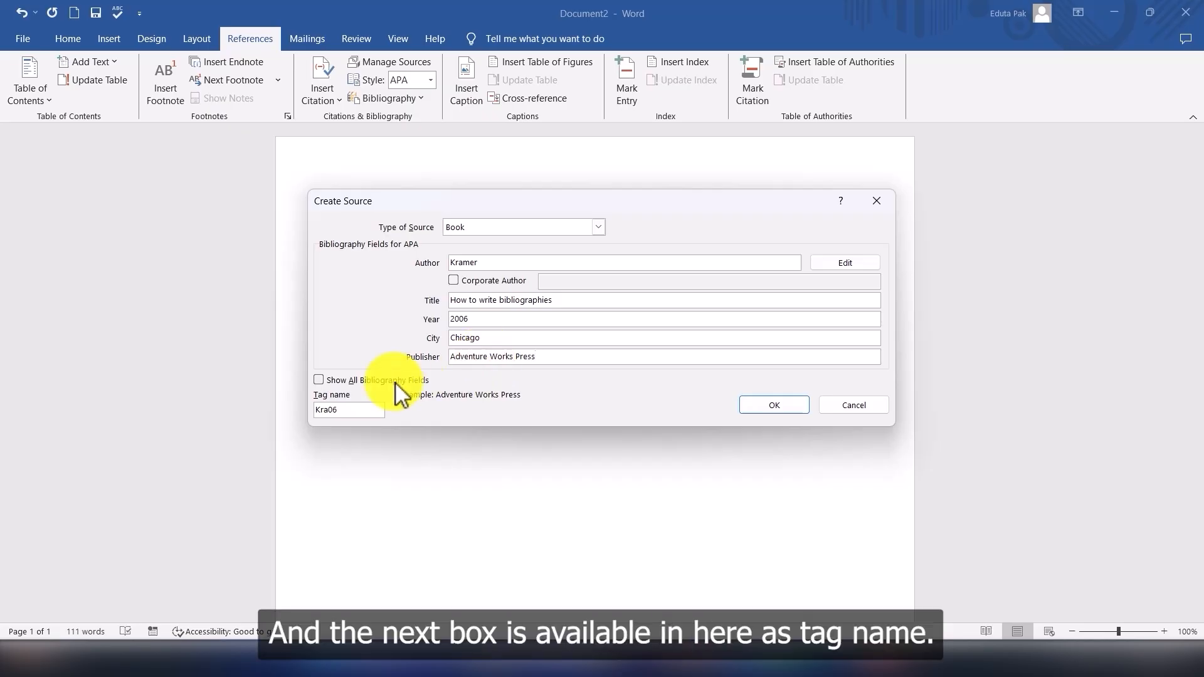
Step: Set the source's tag name to the author's surname followed by 2006 and insert the citation
left_click(348, 410)
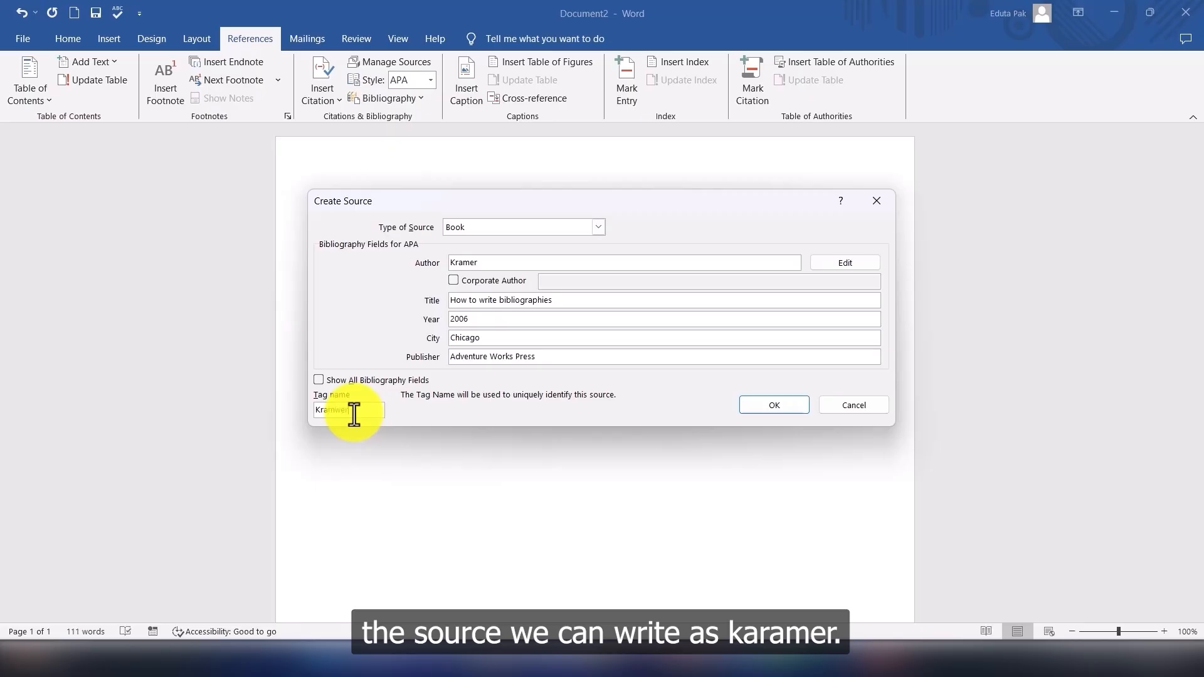
type("mer")
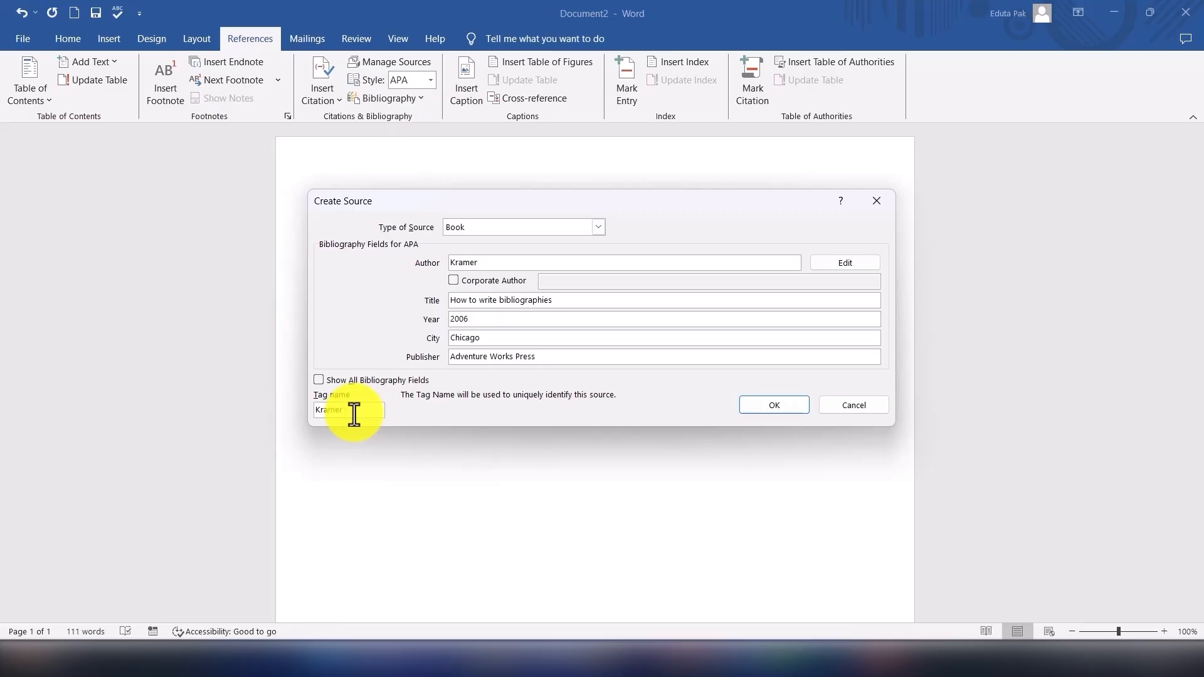
type("2006")
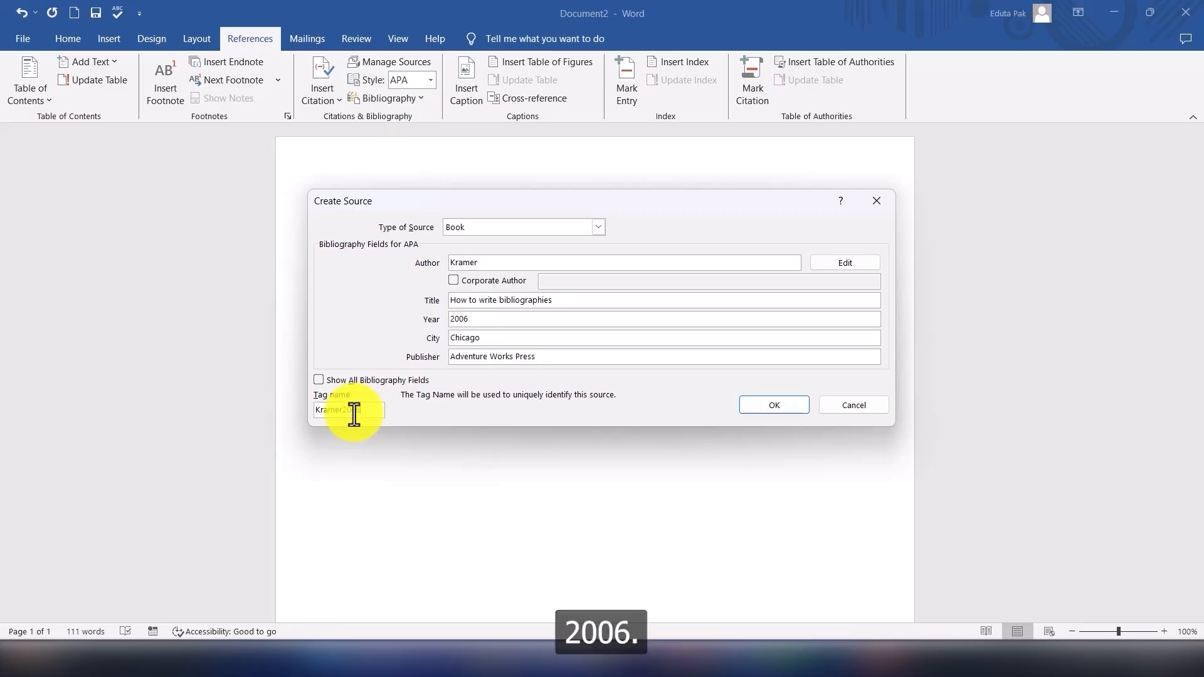
left_click(768, 408)
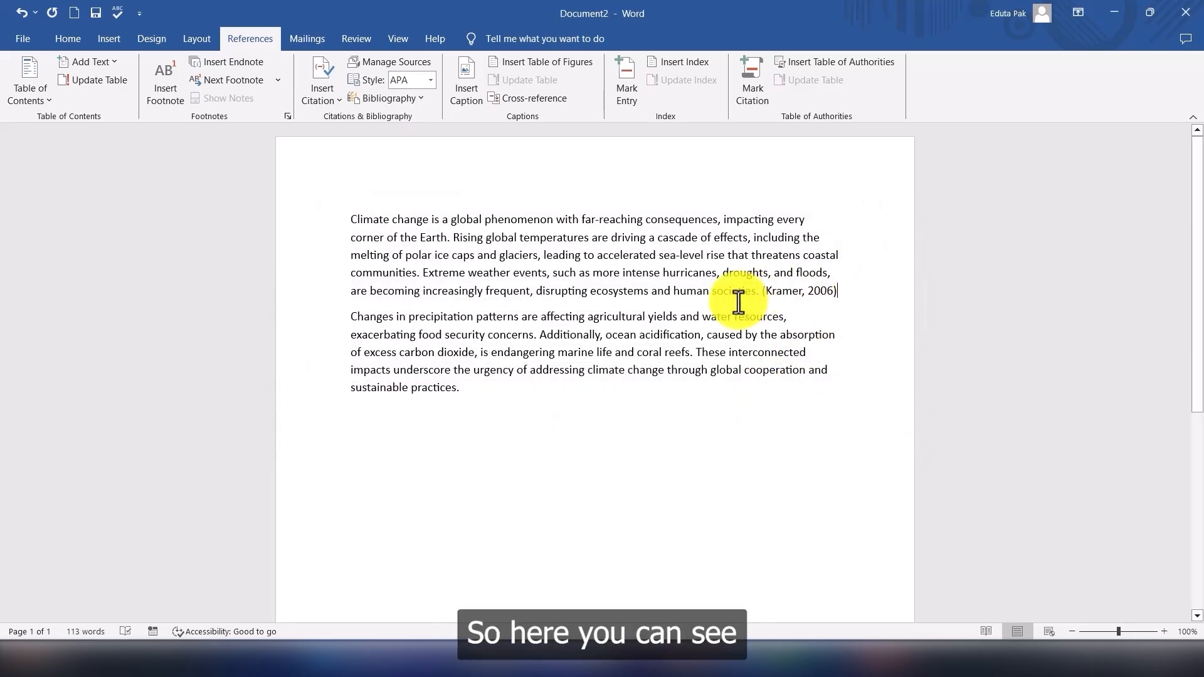
Step: Review the master list and the current document's sources in the Source Manager
left_click(855, 294)
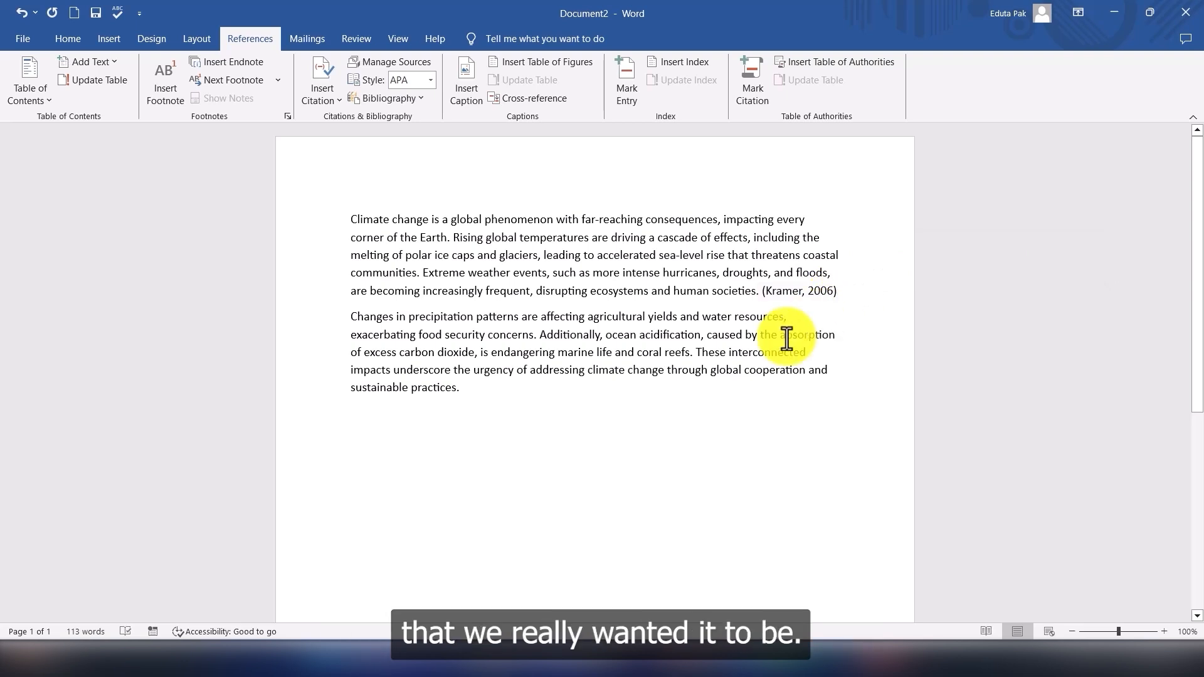
scroll(579, 402, "down", 3)
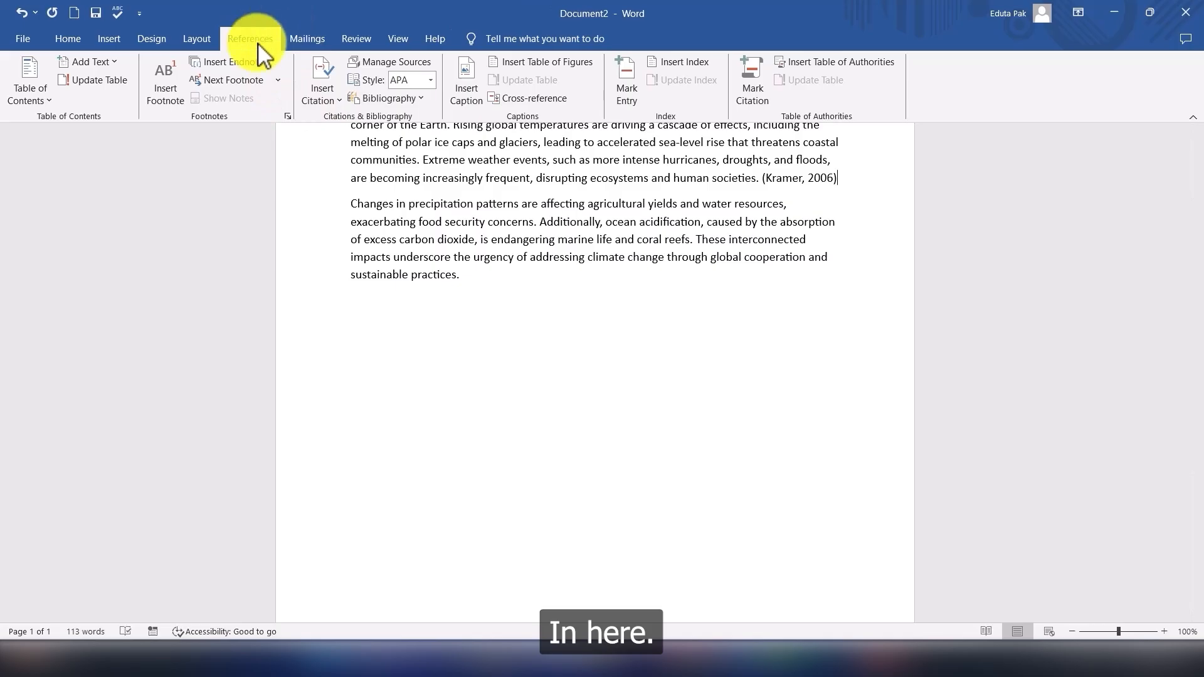
left_click(401, 62)
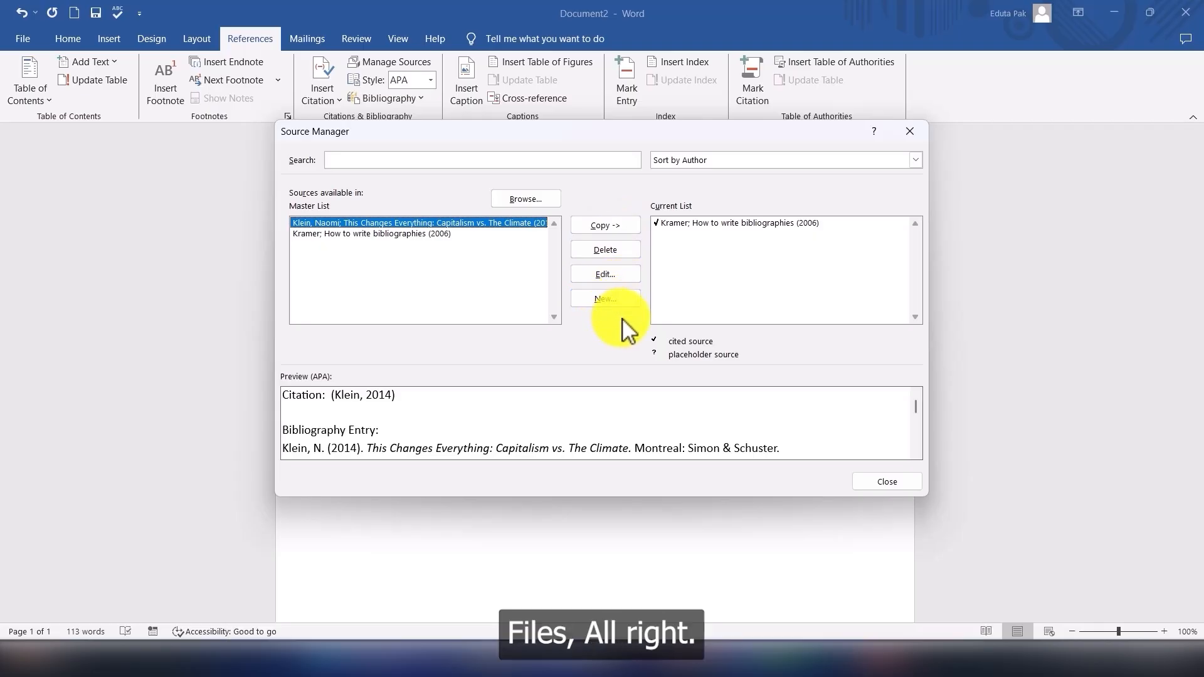
left_click(897, 484)
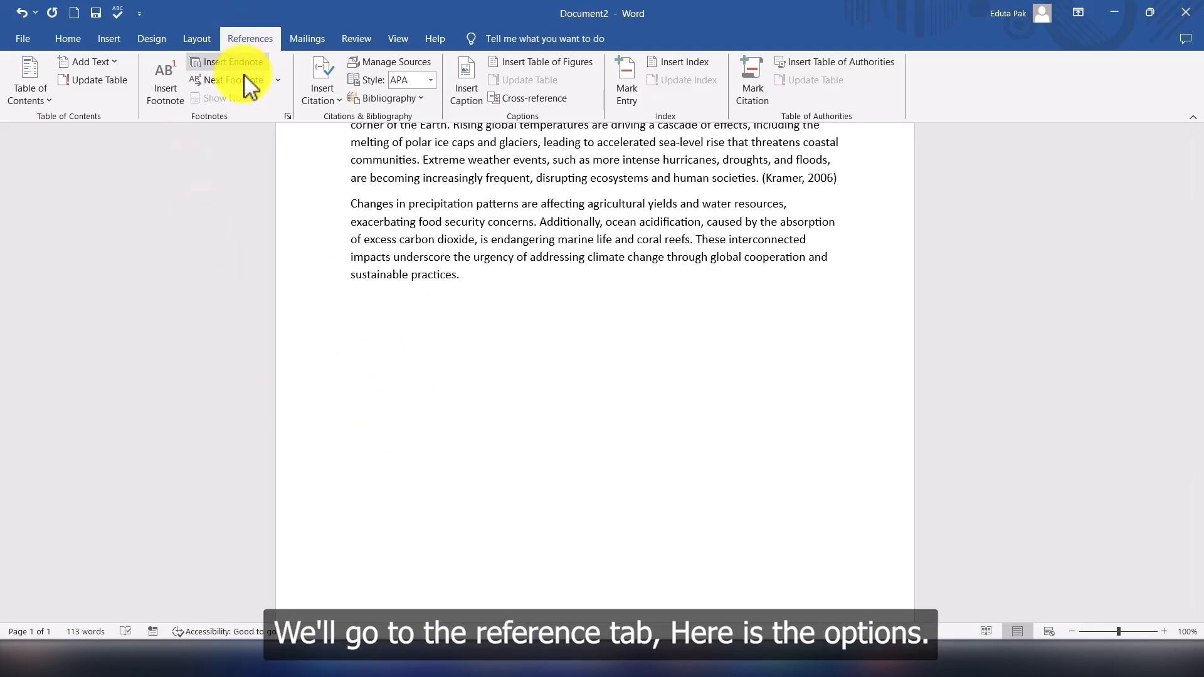
Step: Insert the built-in Bibliography list below the second paragraph
left_click(415, 99)
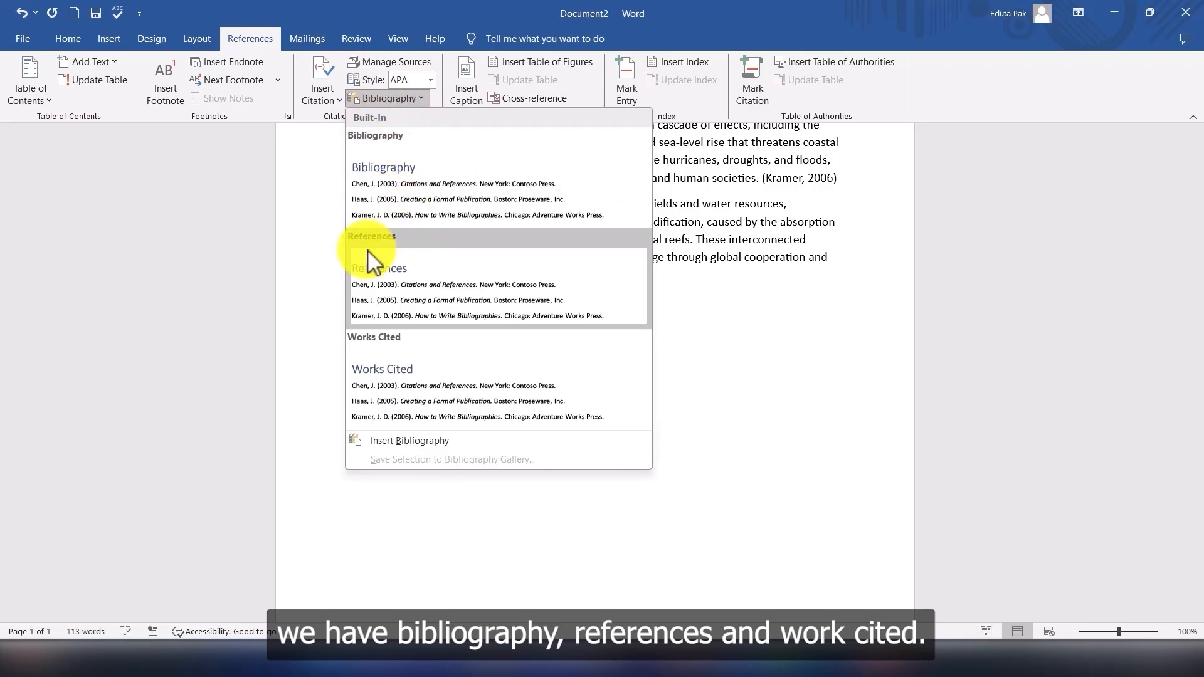
left_click(417, 180)
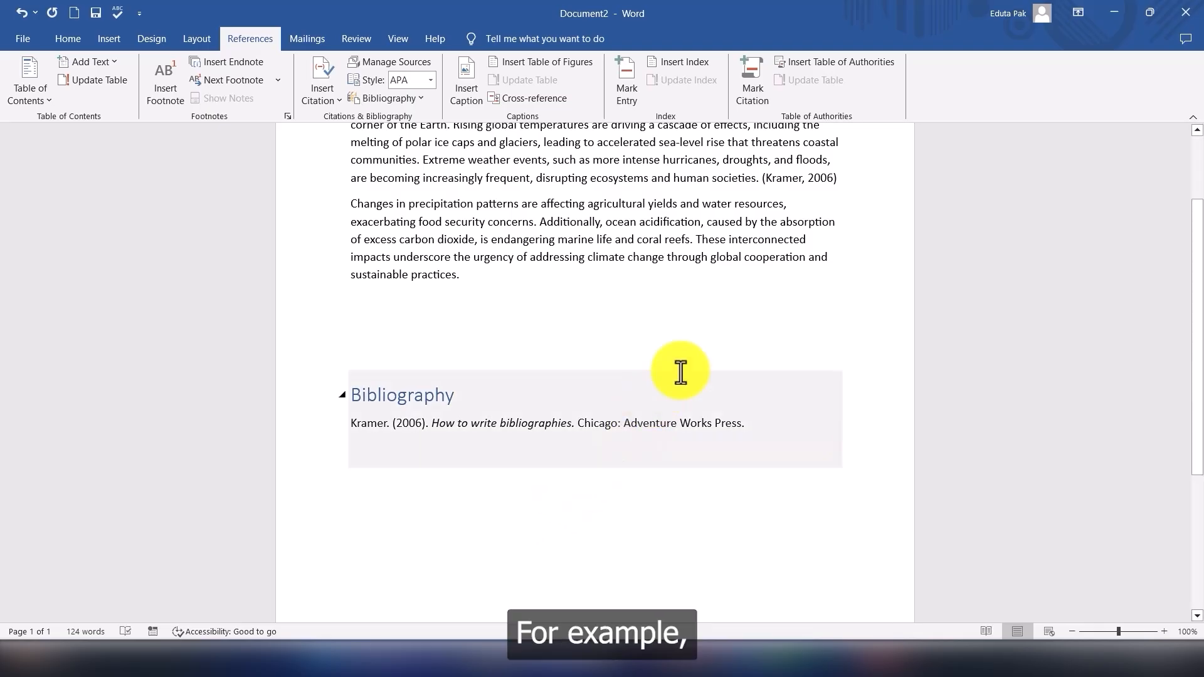
Step: Replace the in-text citation at the end of the first paragraph with a footnote
scroll(685, 371, "up", 2)
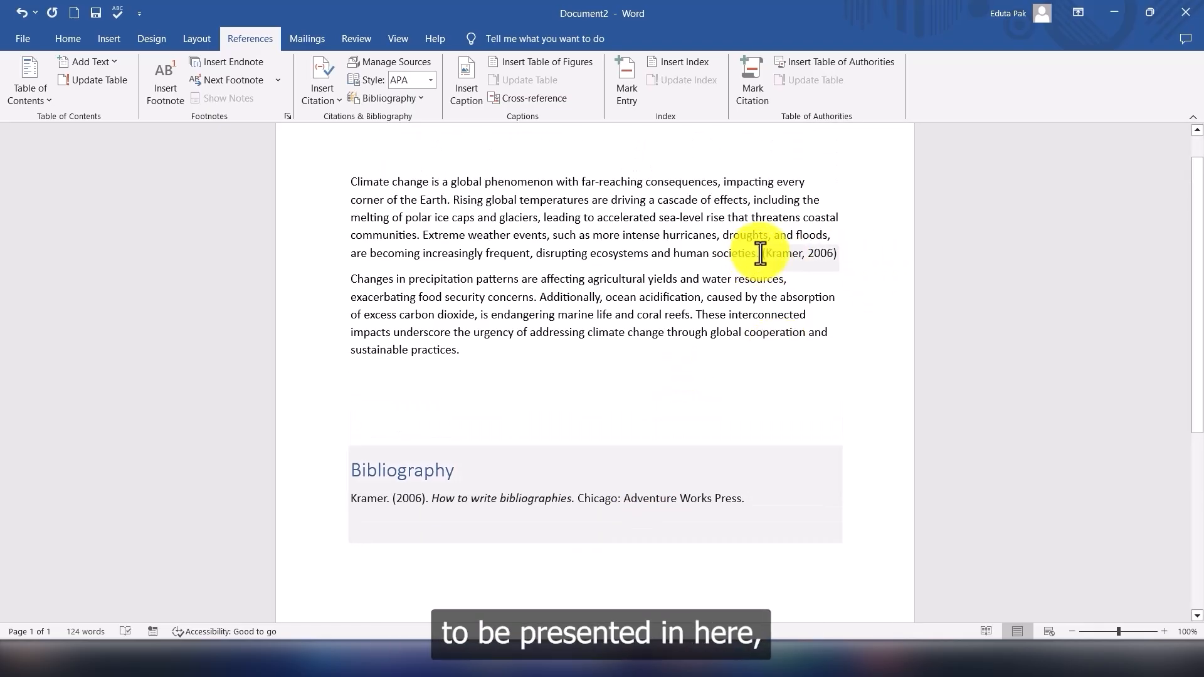
left_click_drag(761, 251, 836, 253)
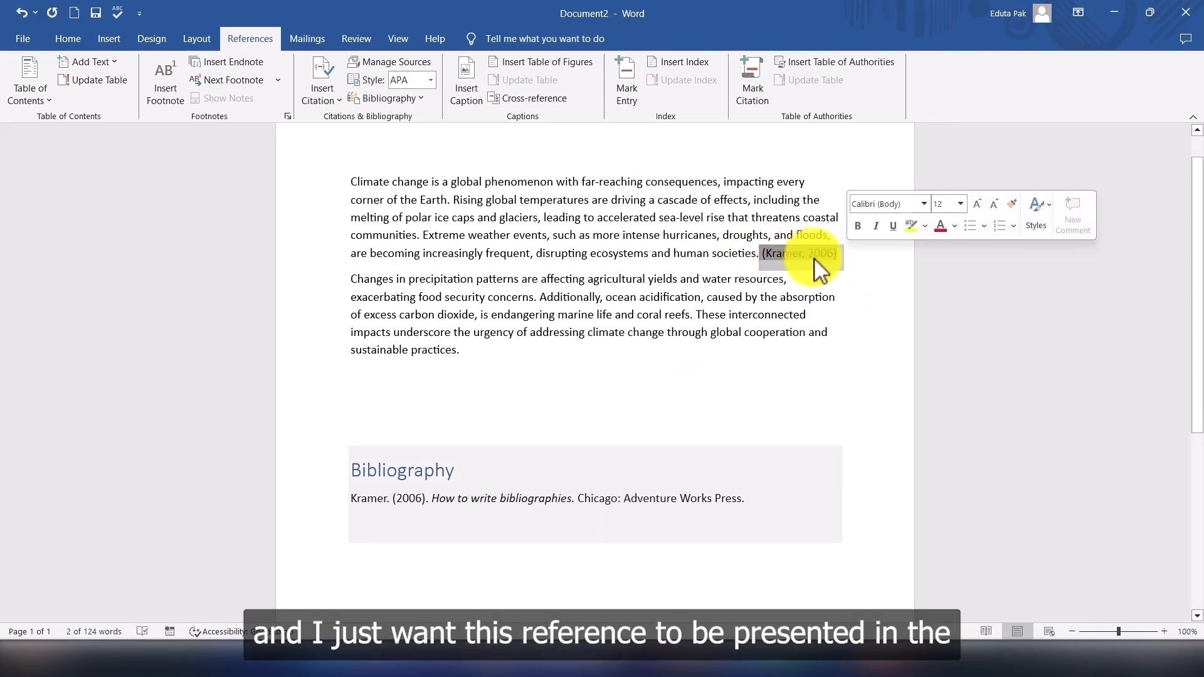
scroll(537, 401, "down", 5)
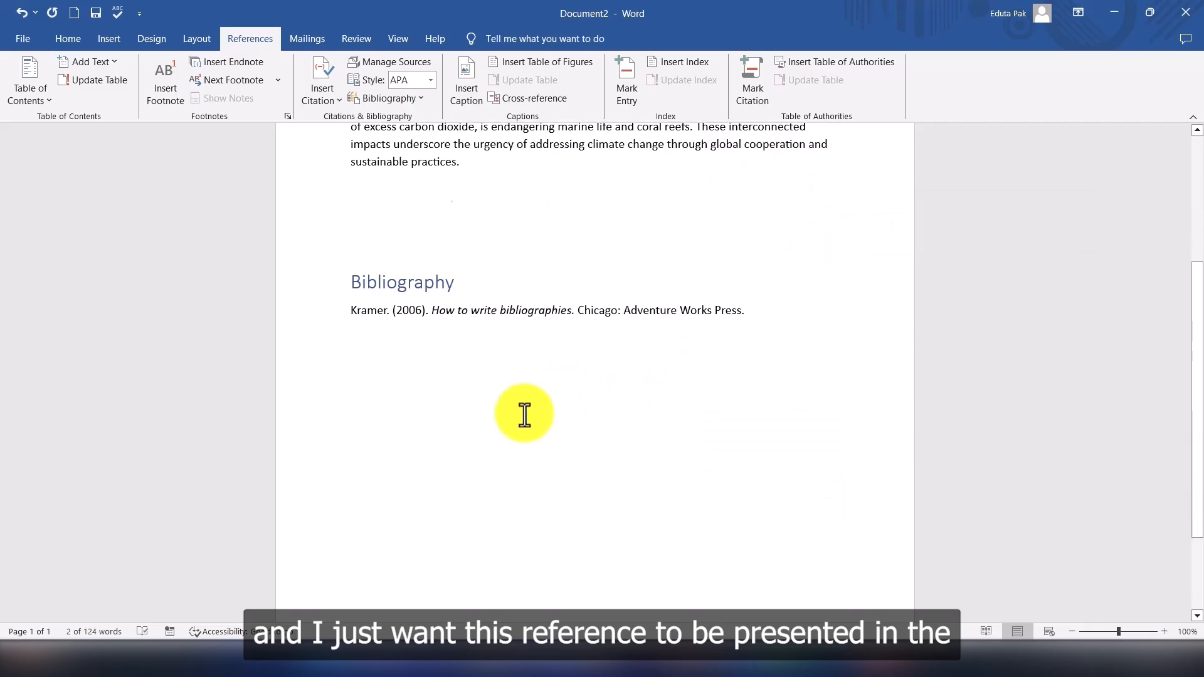
scroll(651, 458, "up", 5)
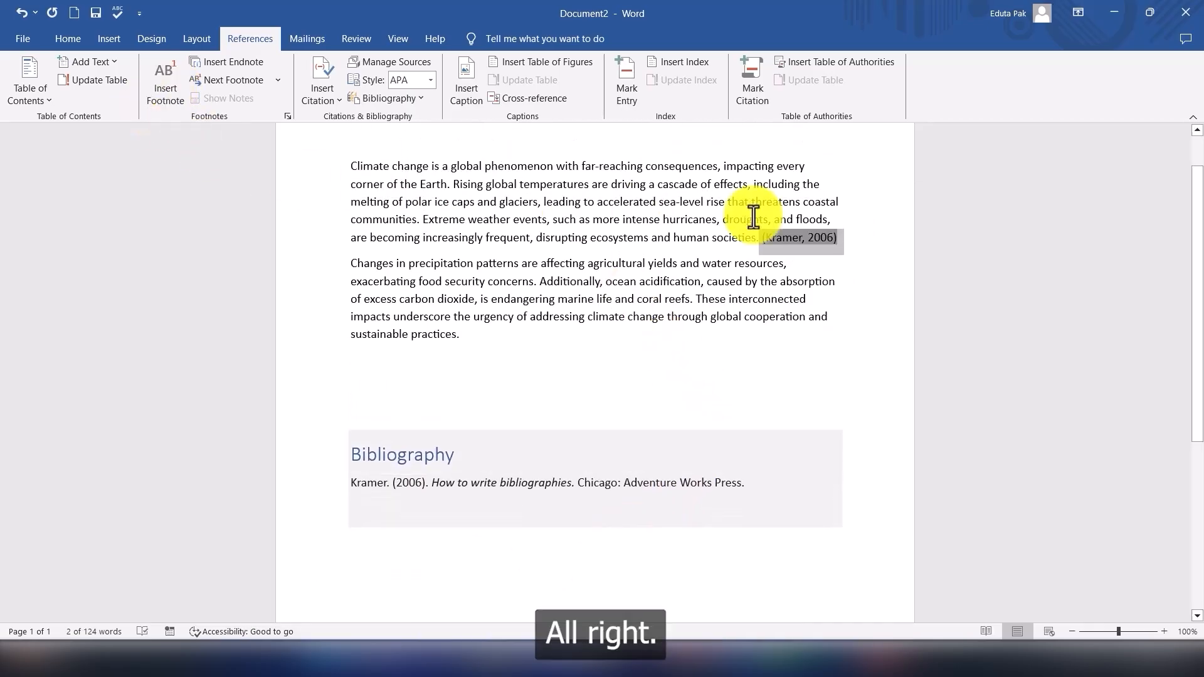
key("Delete")
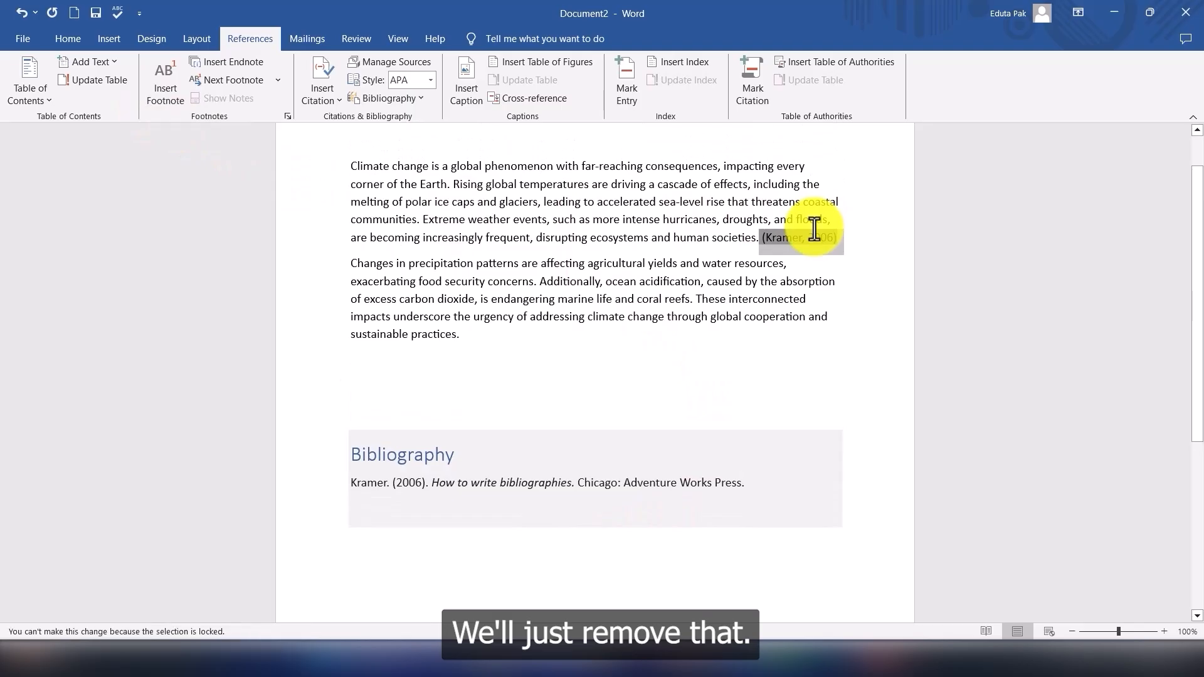
left_click(766, 237)
key("Delete")
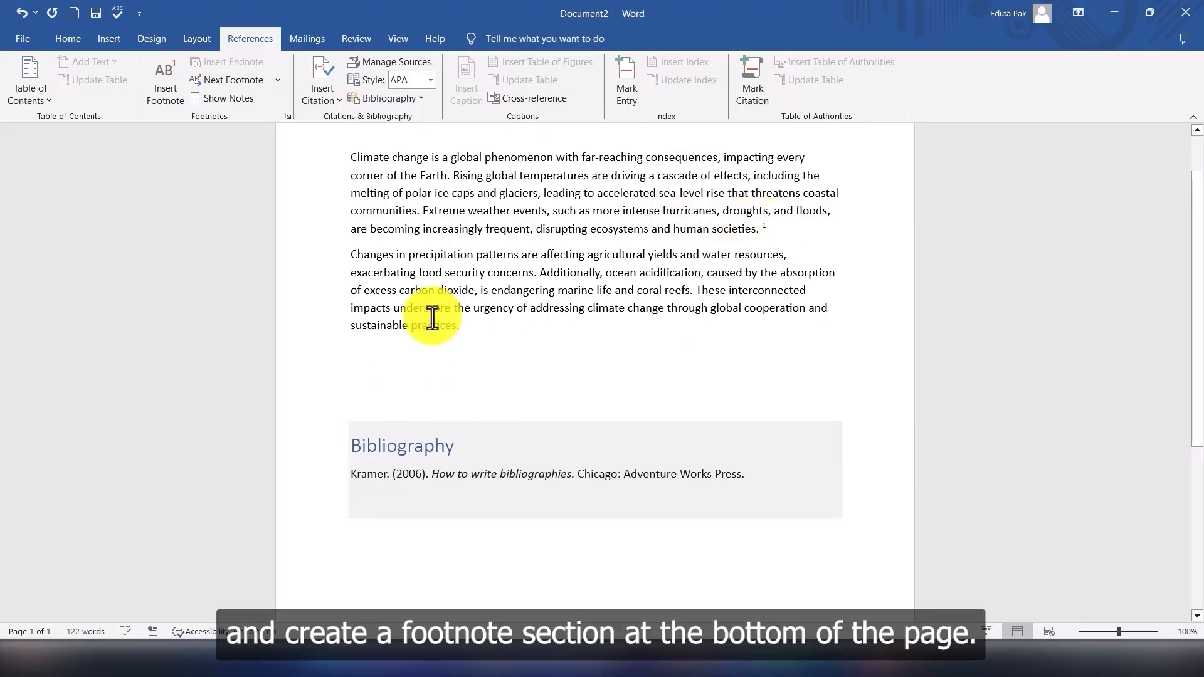
Step: Write the footnote text as the author's surname followed by "(How to write Bibliographies)"
scroll(380, 326, "down", 2)
scroll(236, 484, "down", 3)
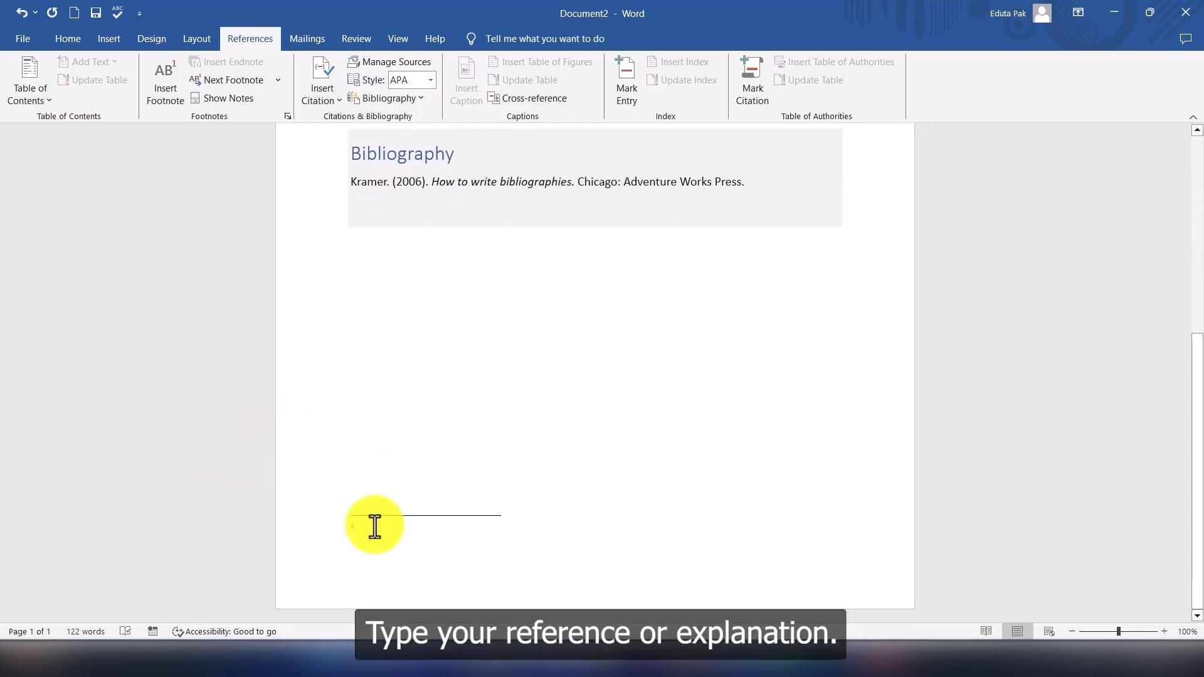
left_click(375, 533)
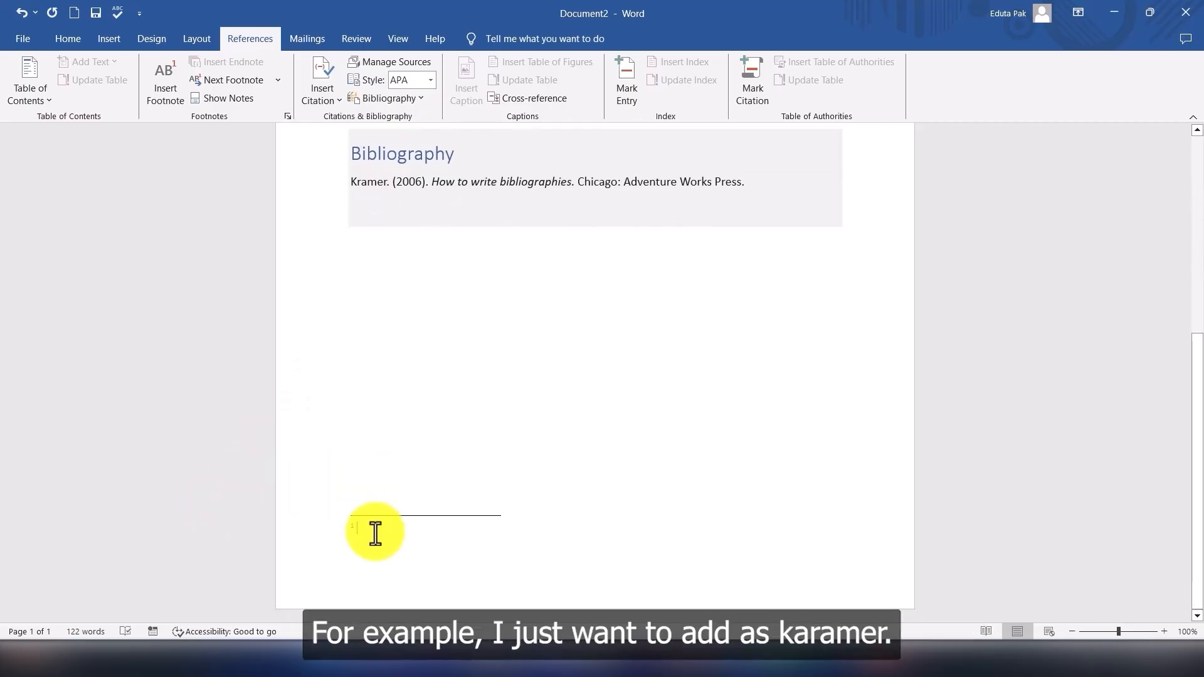
type("K")
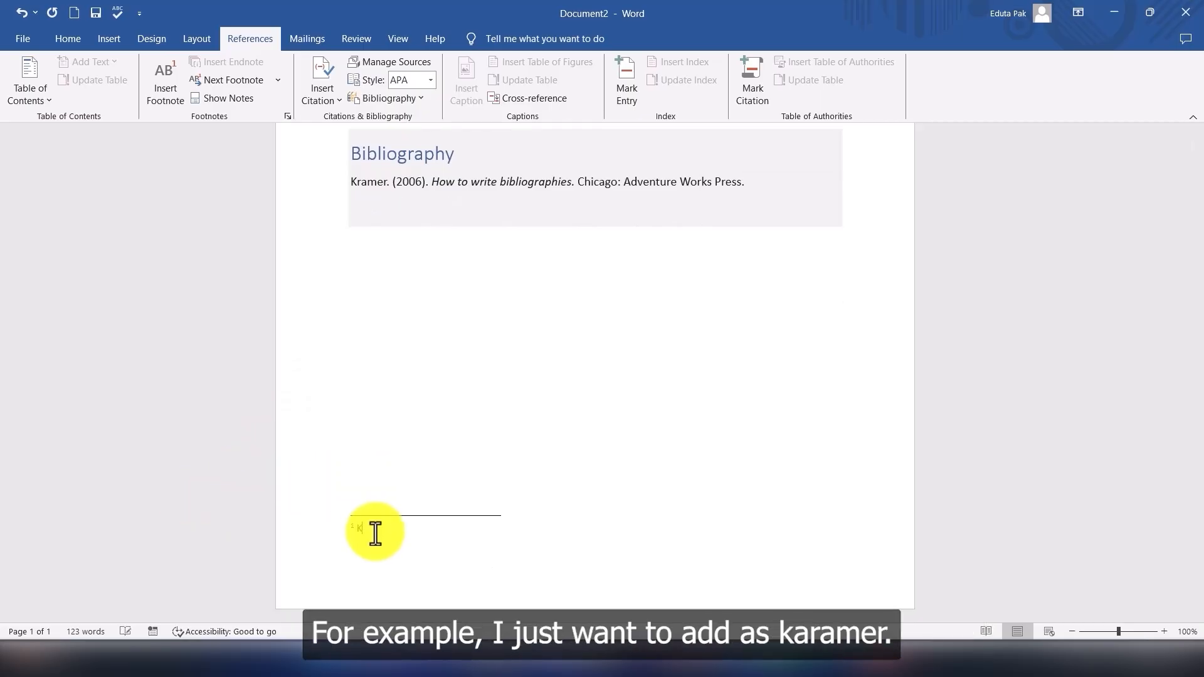
type("ramer")
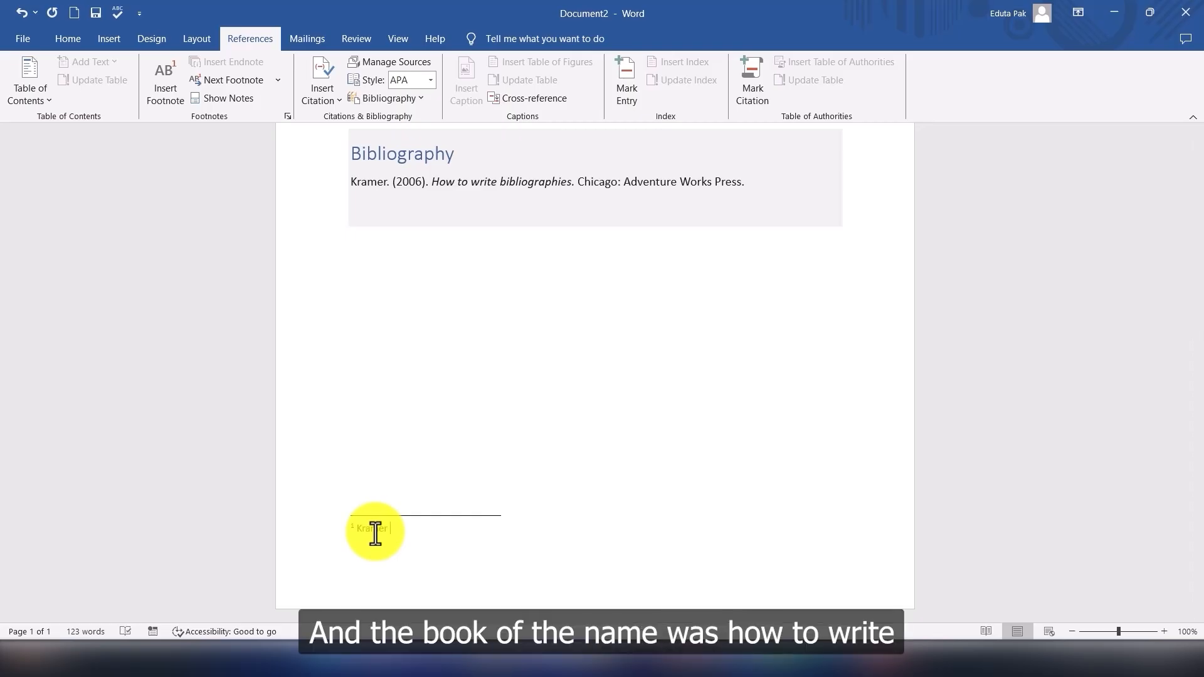
type("(How to")
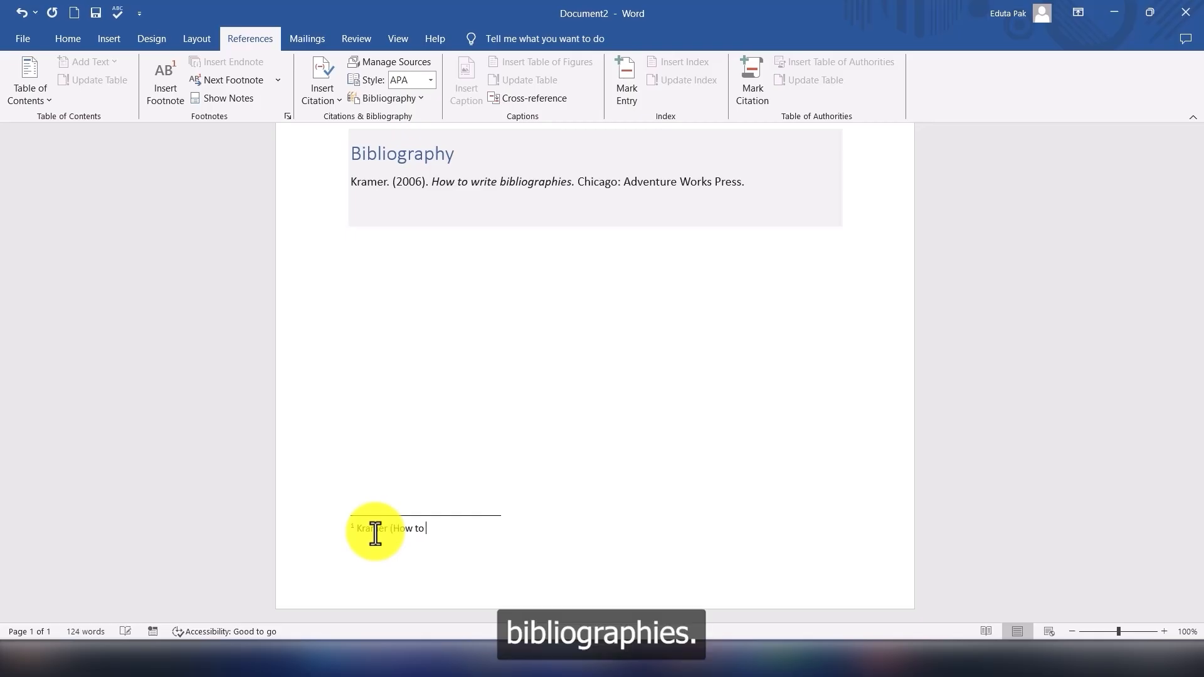
type(" write Bibliographies")
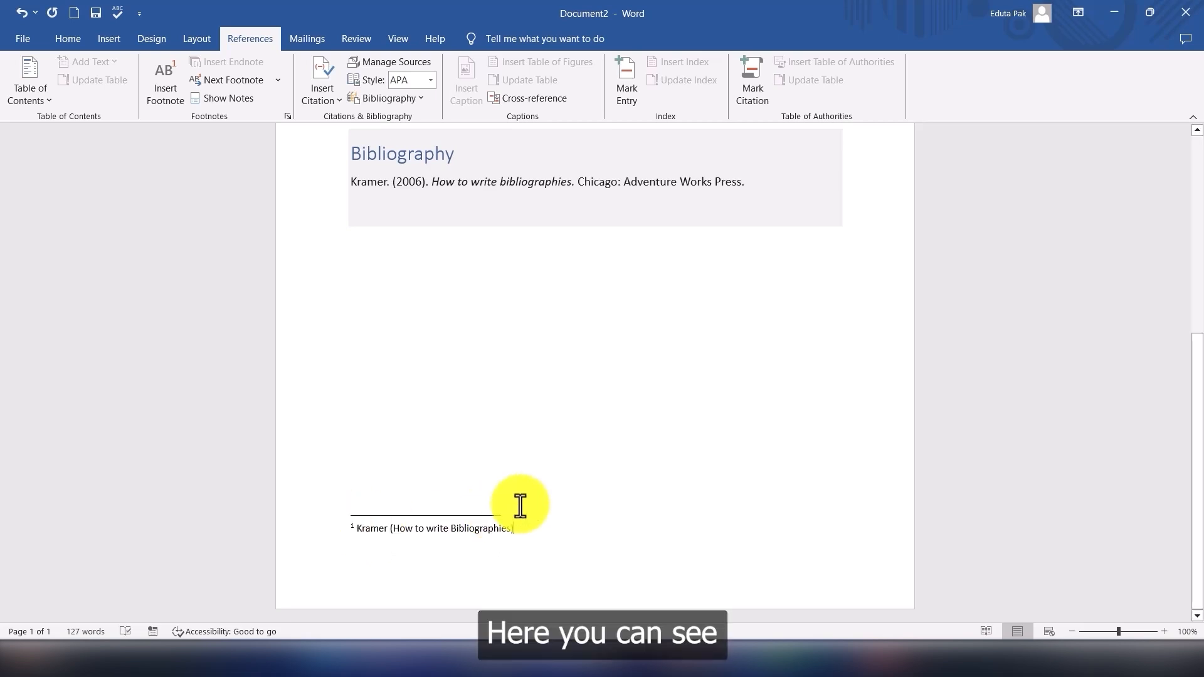
Step: Follow the footnote mark in the first paragraph to its note at the end of the page
scroll(424, 492, "up", 4)
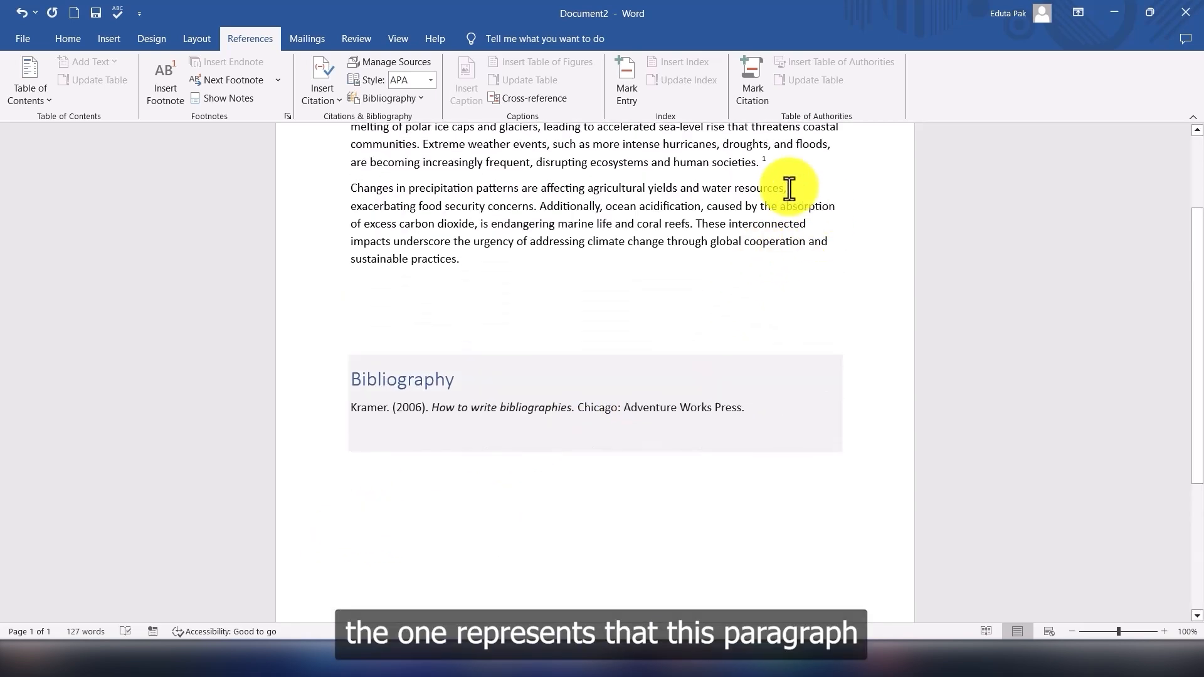
double_click(766, 162)
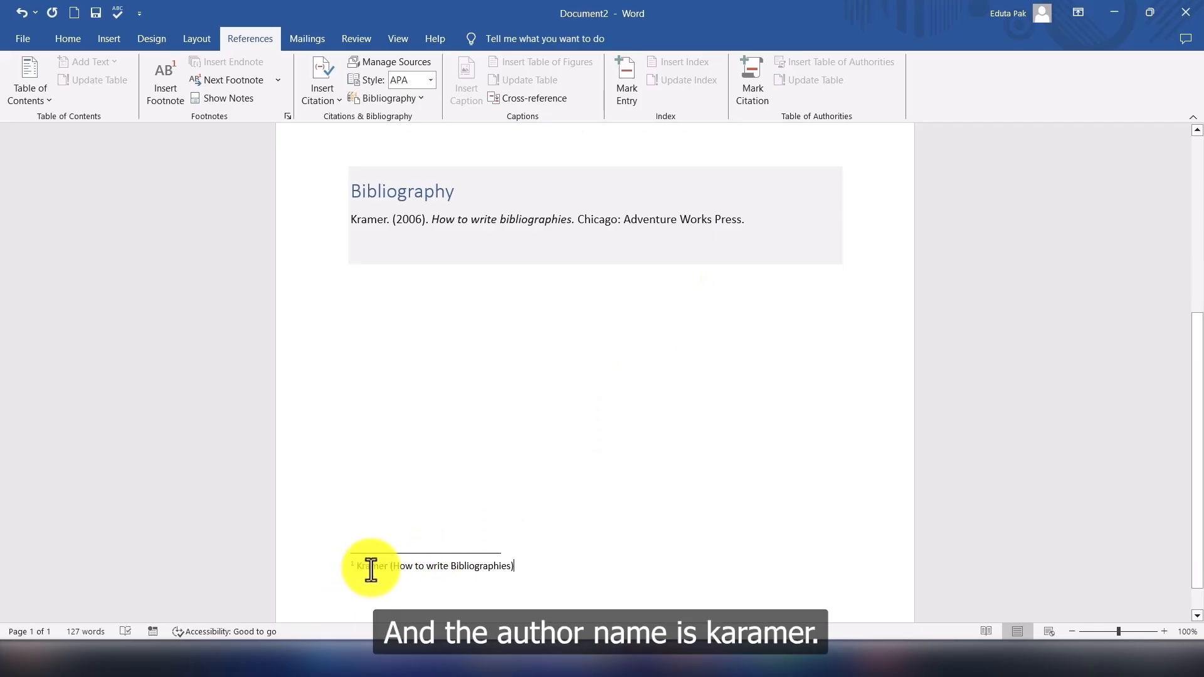
scroll(637, 403, "down", 1)
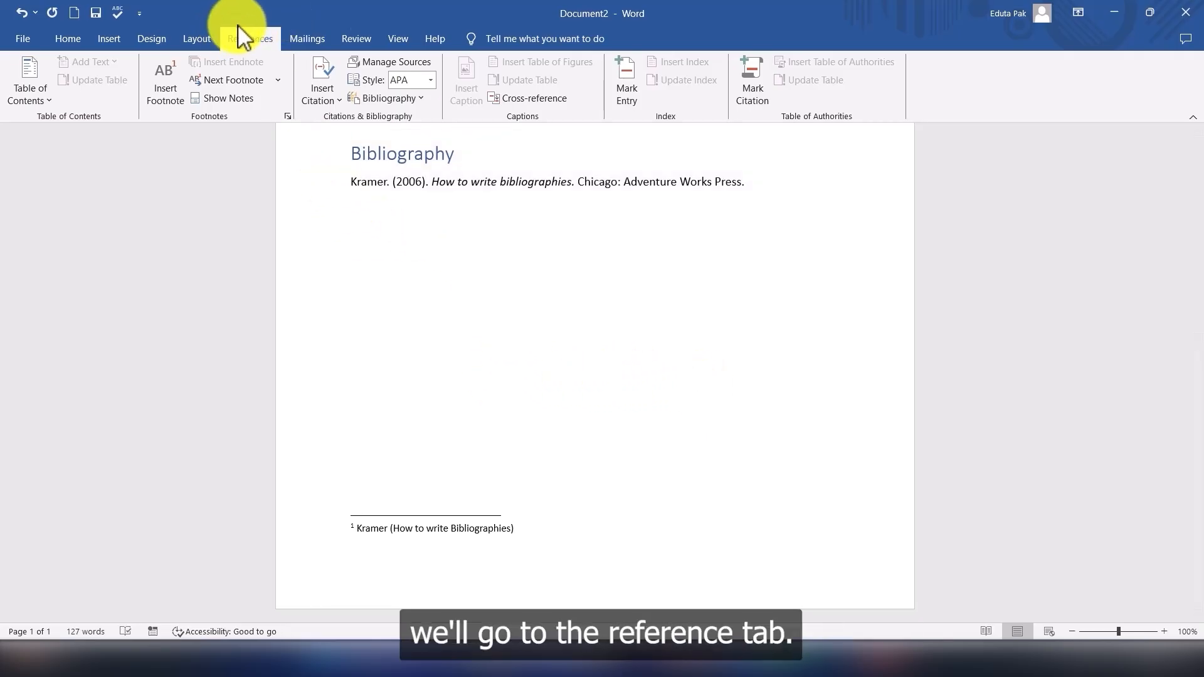
Step: Insert an endnote on the blank line below the bibliography, containing the author's surname followed by ", 2006, How to write bibliographies"
left_click(379, 241)
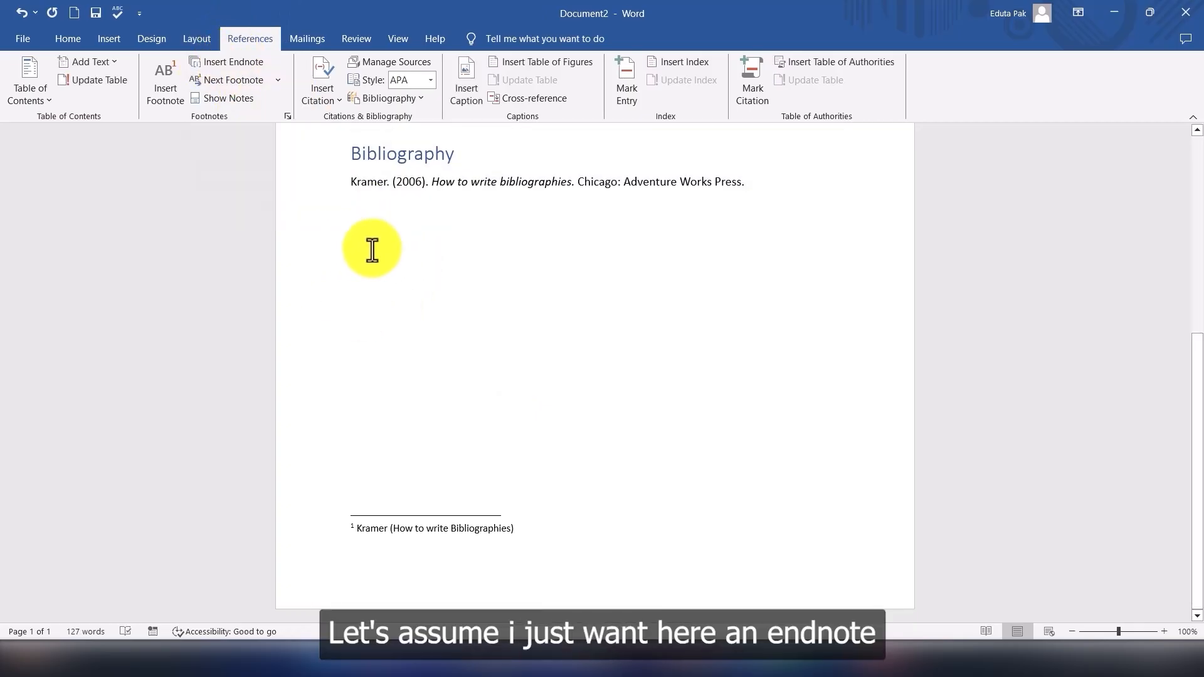
left_click(223, 60)
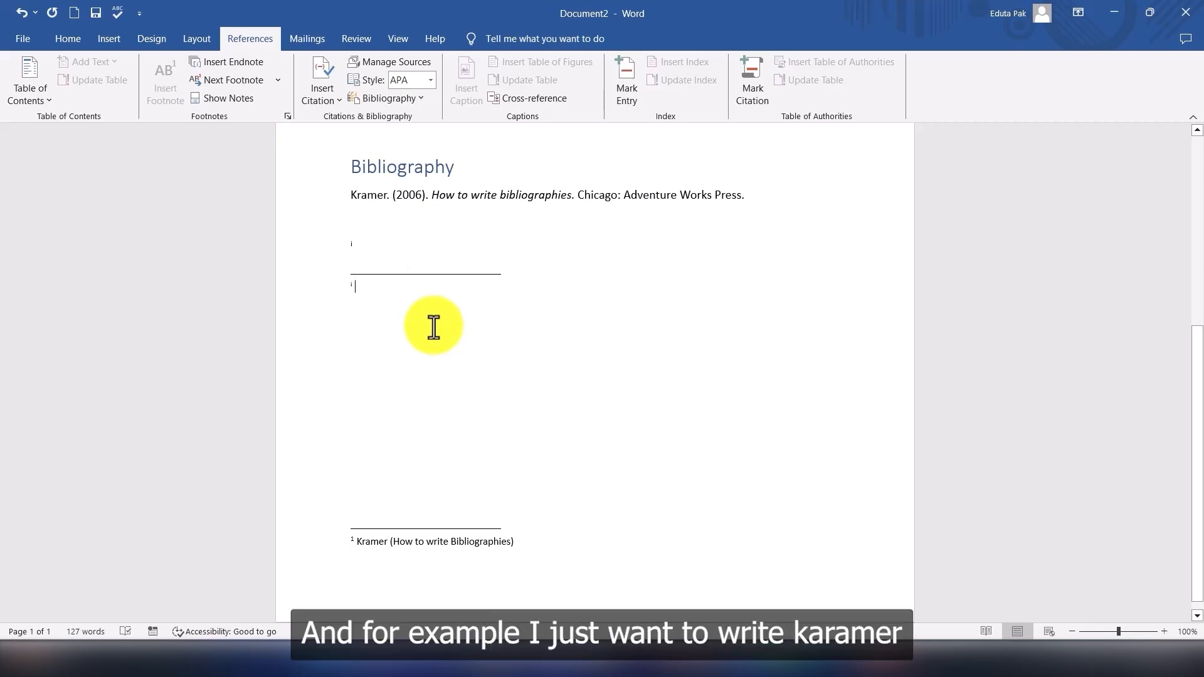
type("Kramer,")
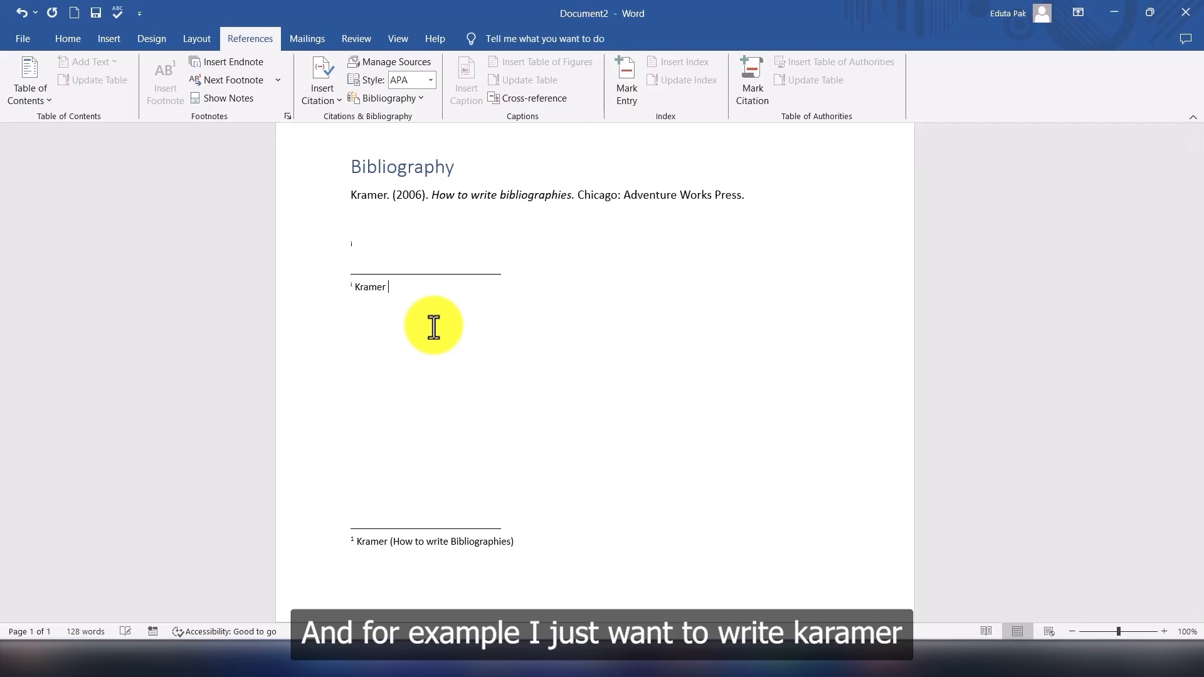
key("BackSpace")
type(", 200")
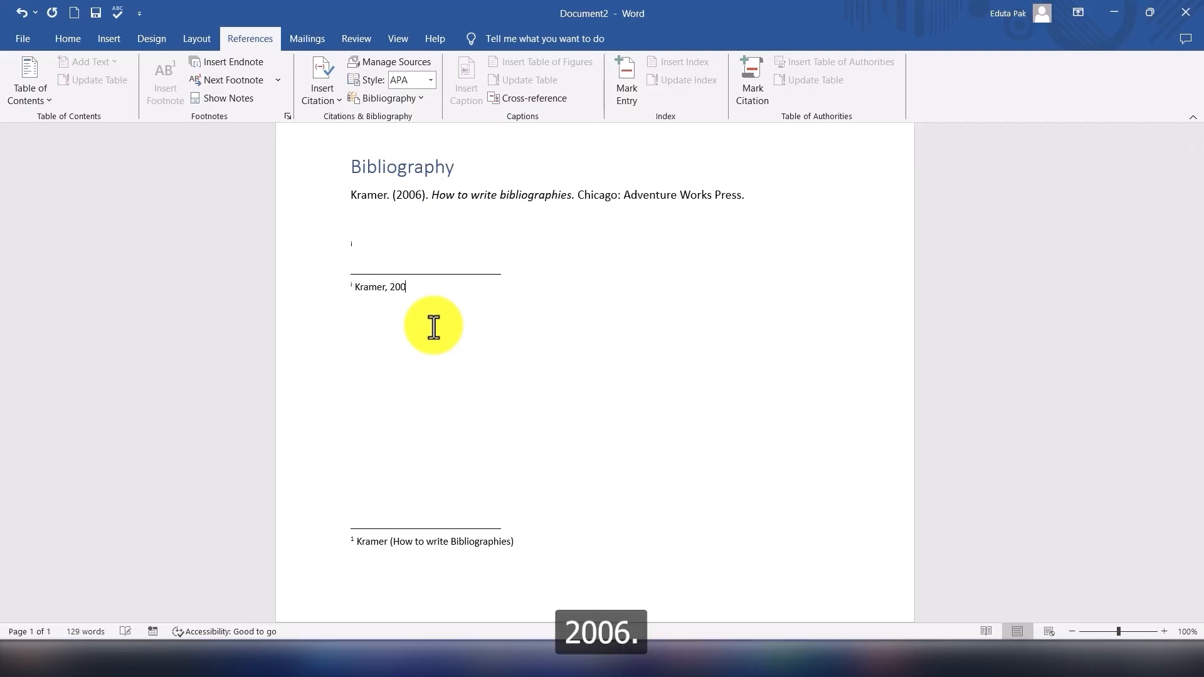
type("6, How to")
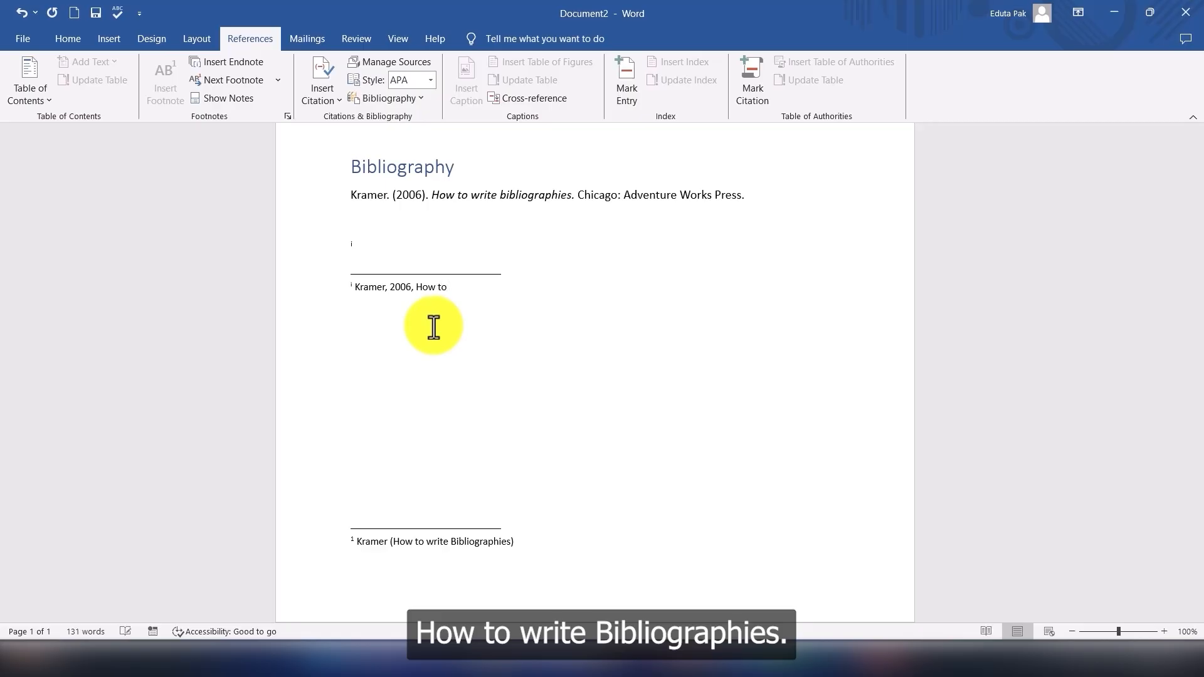
type(" write bibliographies")
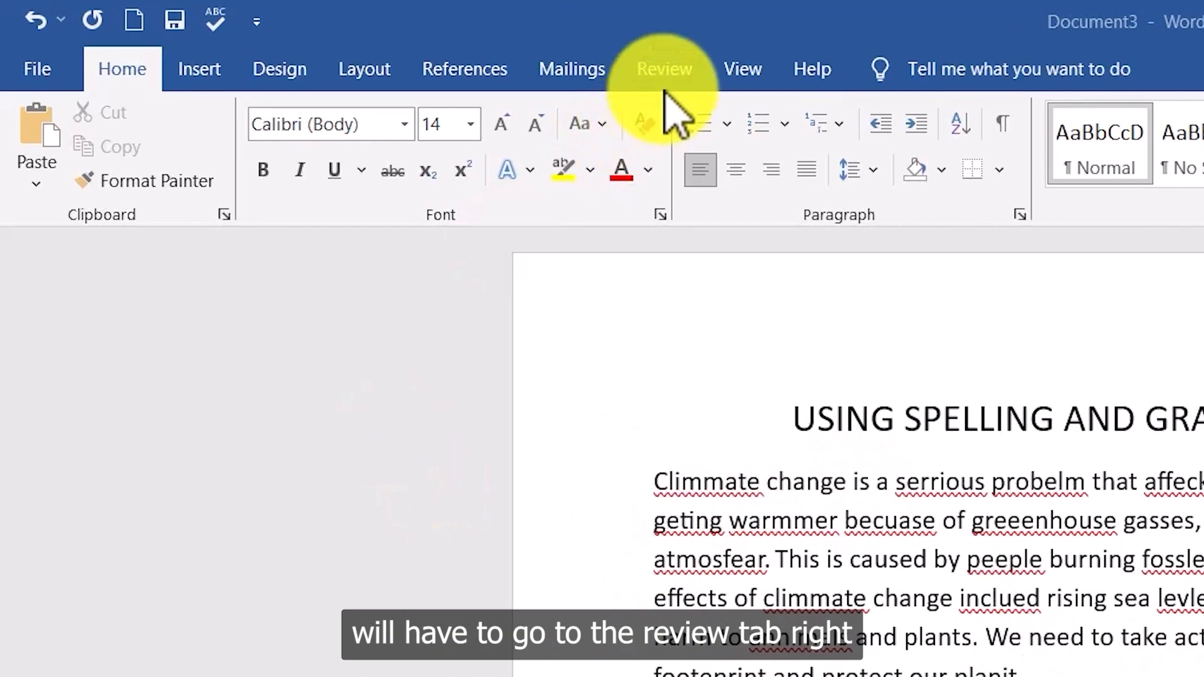
Step: Run the spelling and grammar check on Document3, correct "Climmate" to "Climate", and highlight the corrected word
left_click(663, 88)
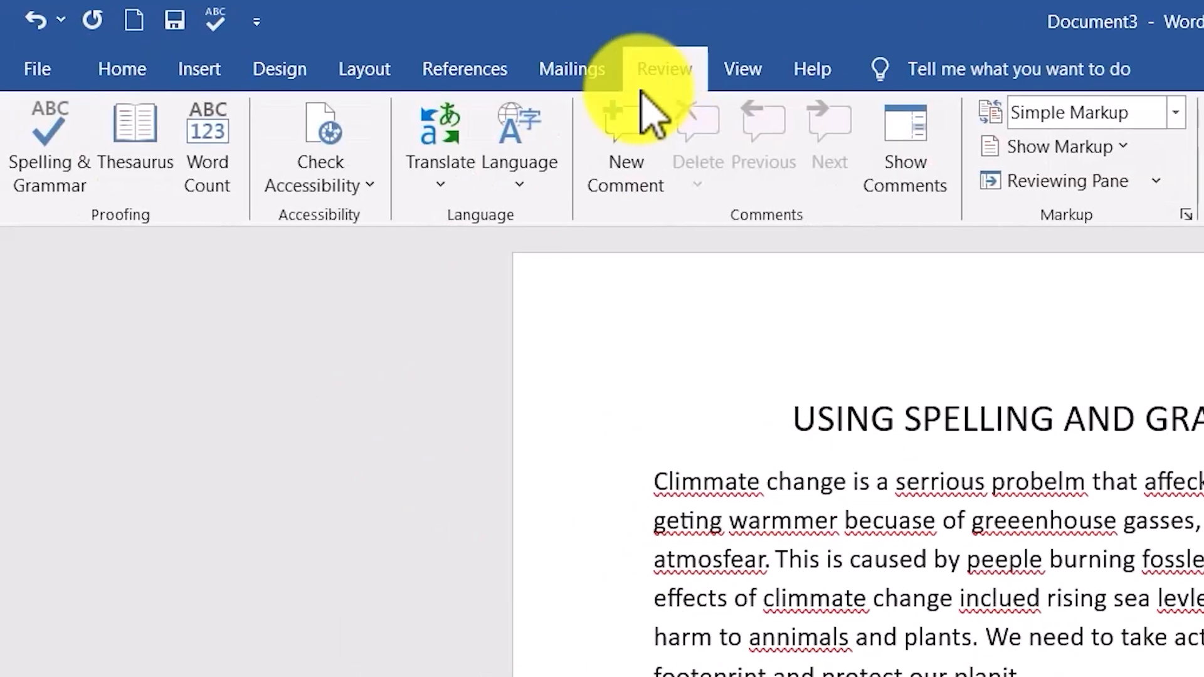
left_click(53, 170)
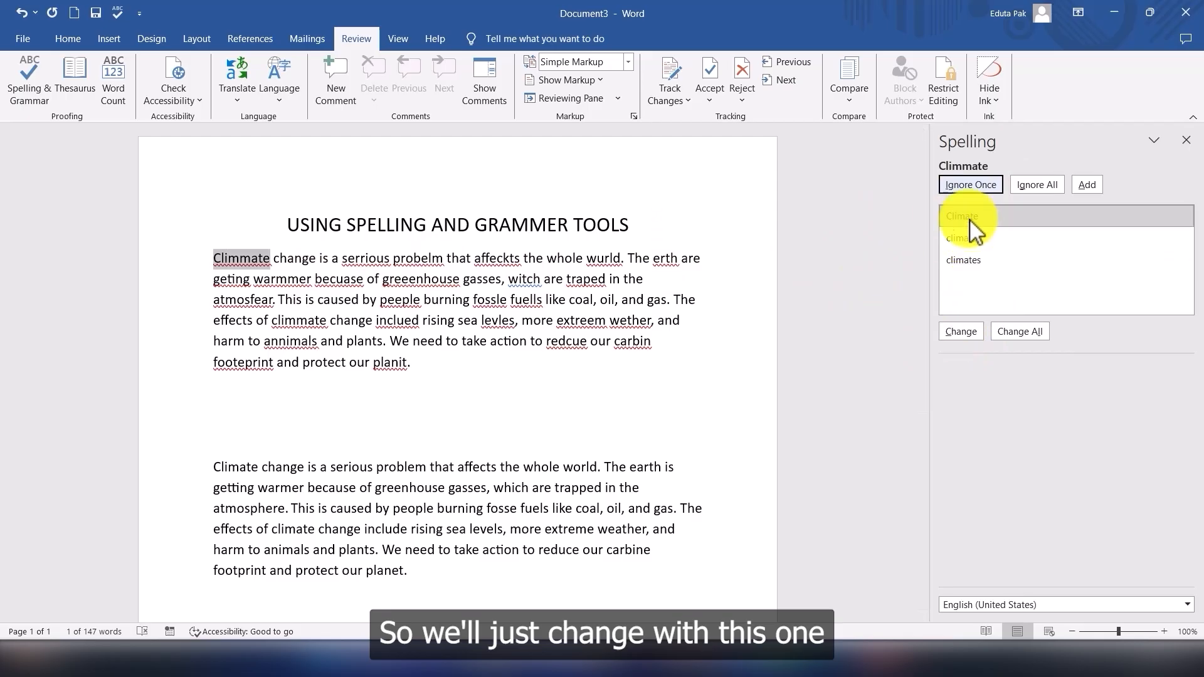
left_click(966, 330)
left_click(232, 259)
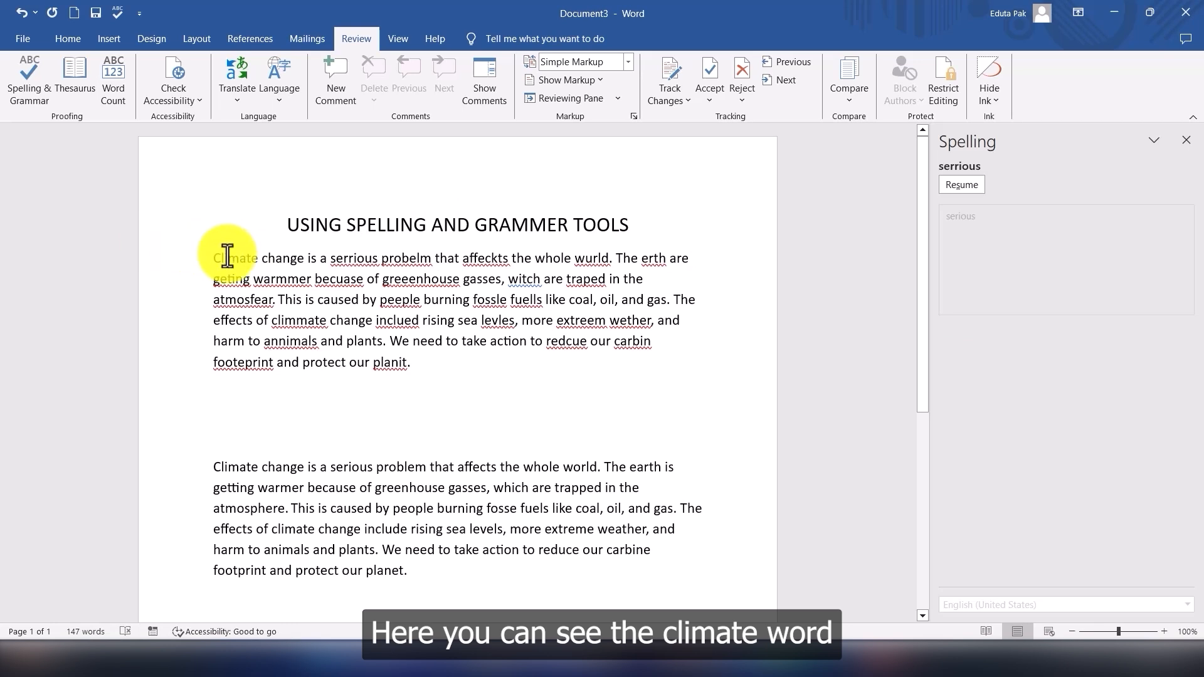
left_click_drag(214, 262, 250, 260)
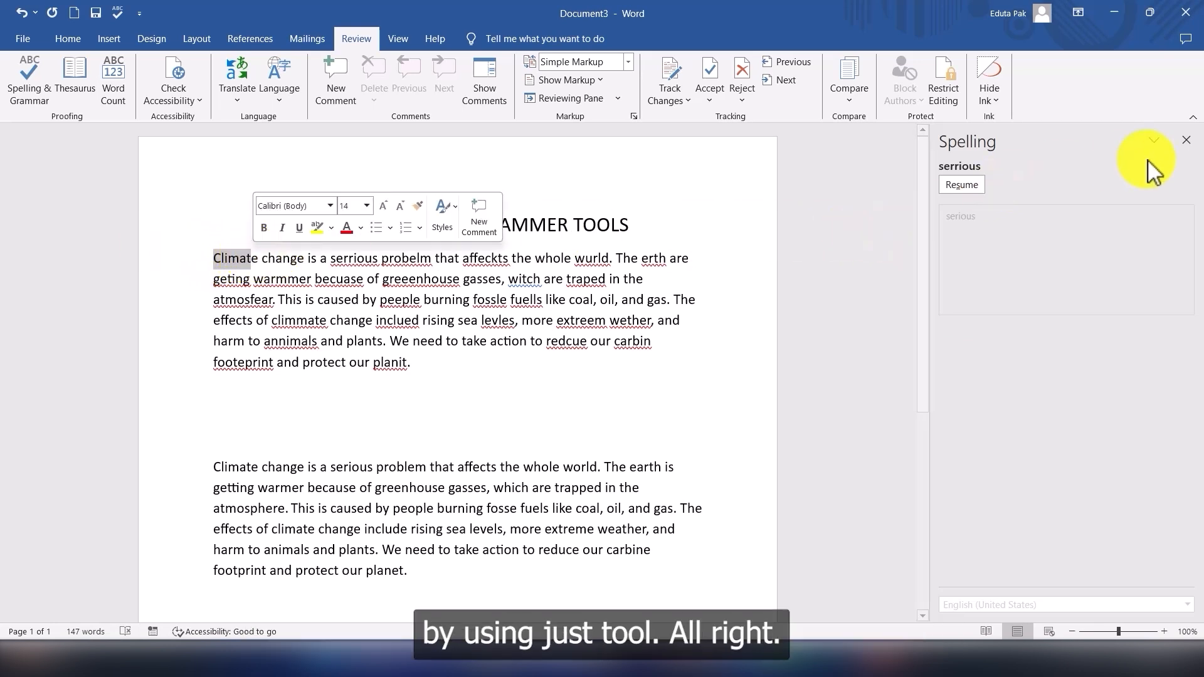
Step: Correct "atmosfear" to "atmosphere" and the first sentence's misspellings to "serious", "problem", "affects" and "world" using the spelling suggestions
left_click(882, 287)
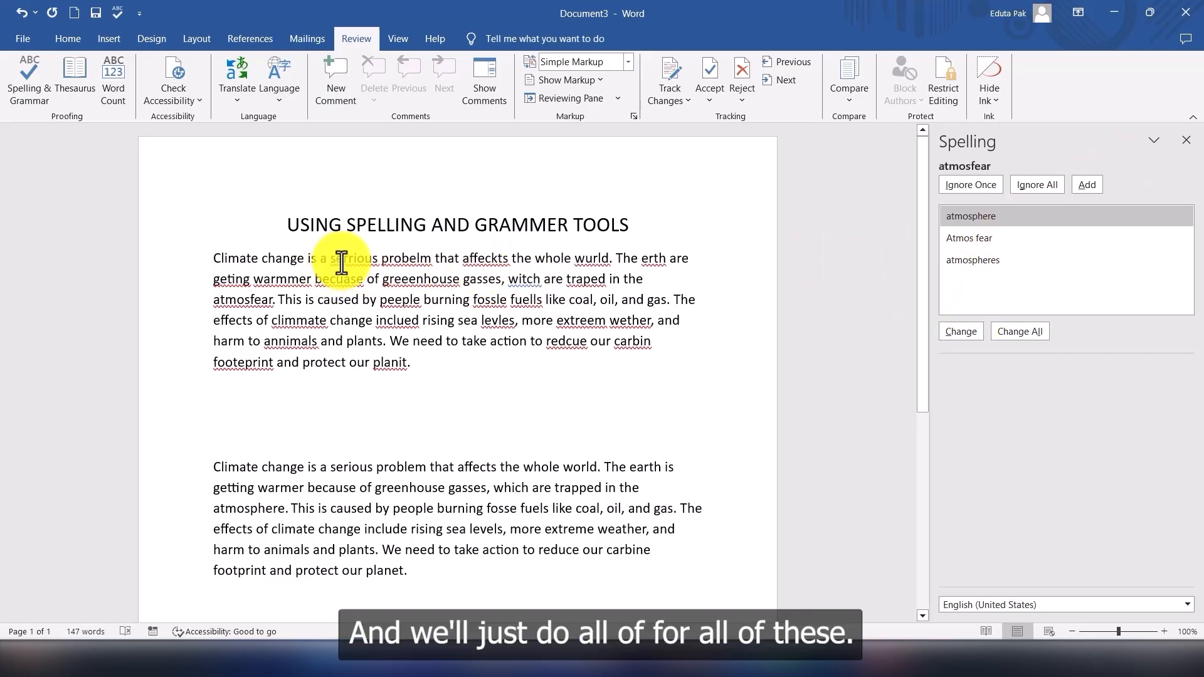
left_click(959, 326)
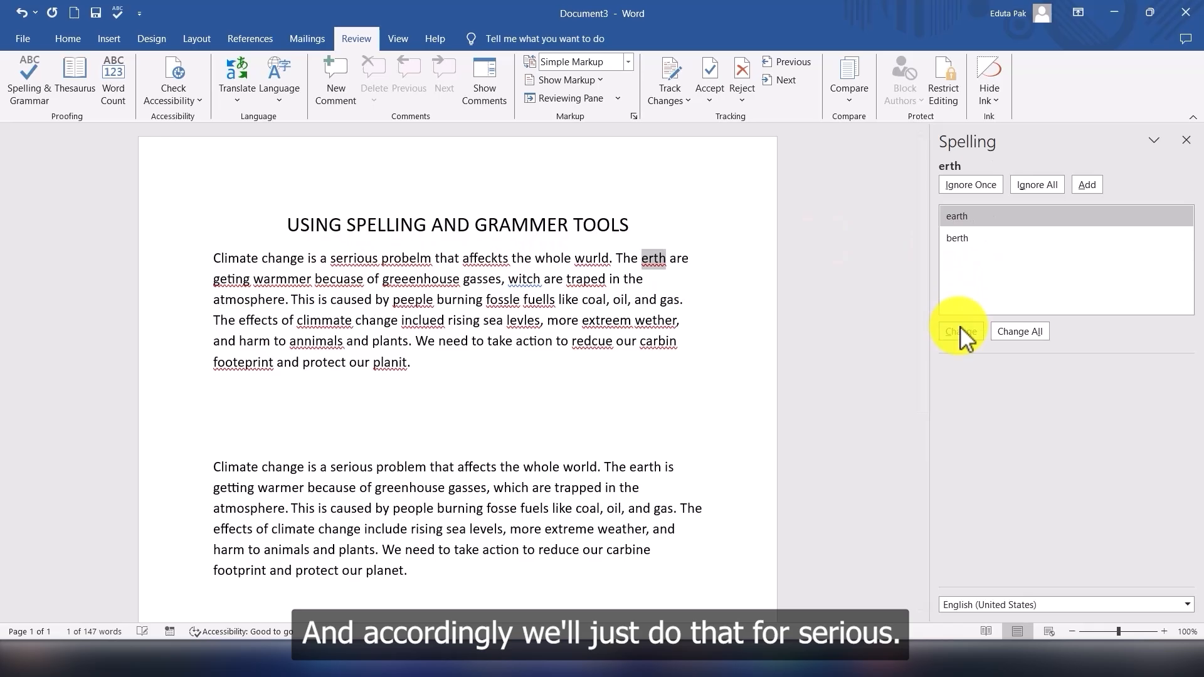
left_click(344, 260)
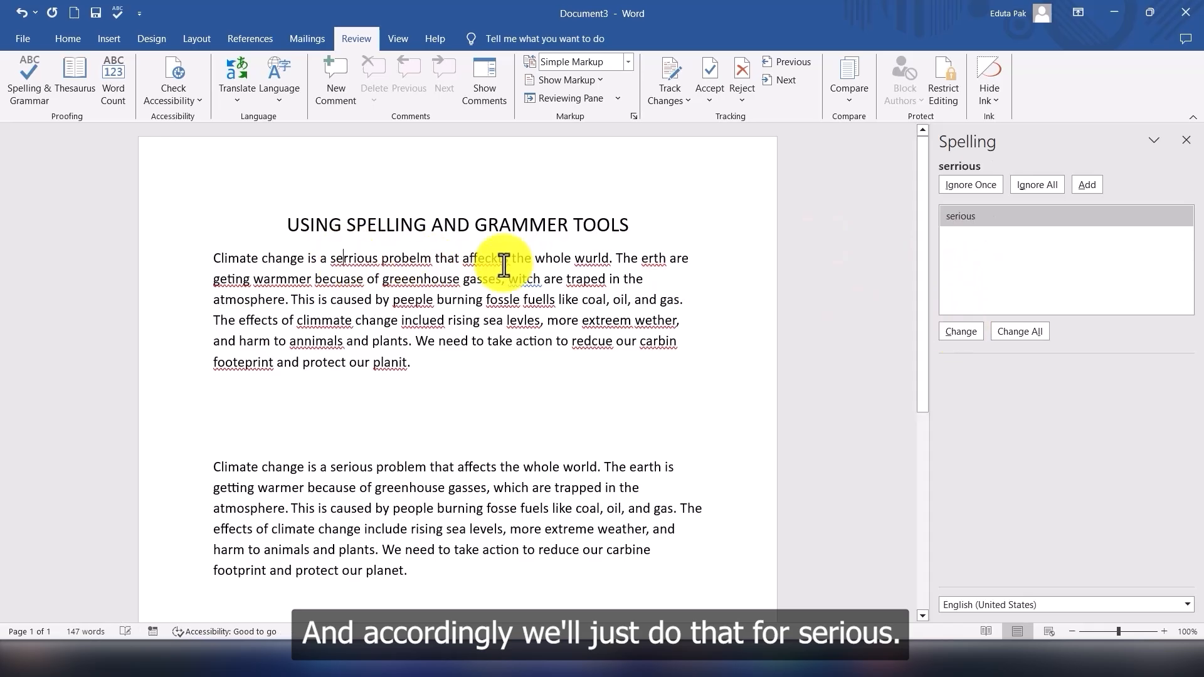
left_click(960, 330)
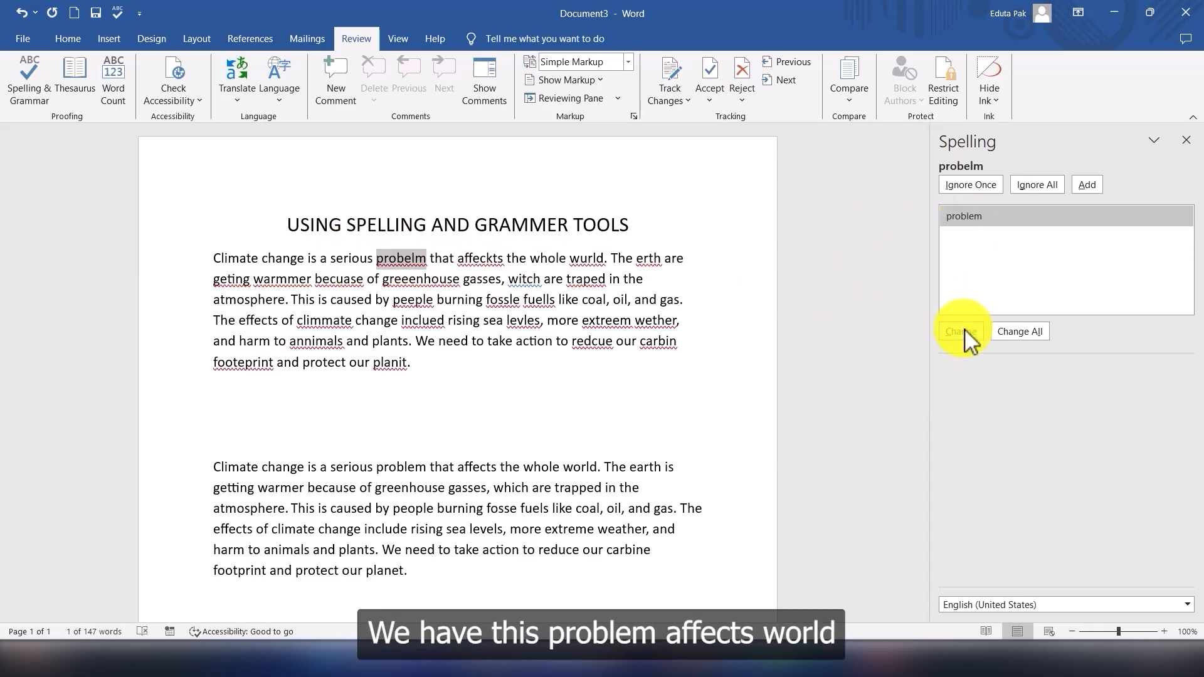
left_click(964, 330)
left_click(965, 329)
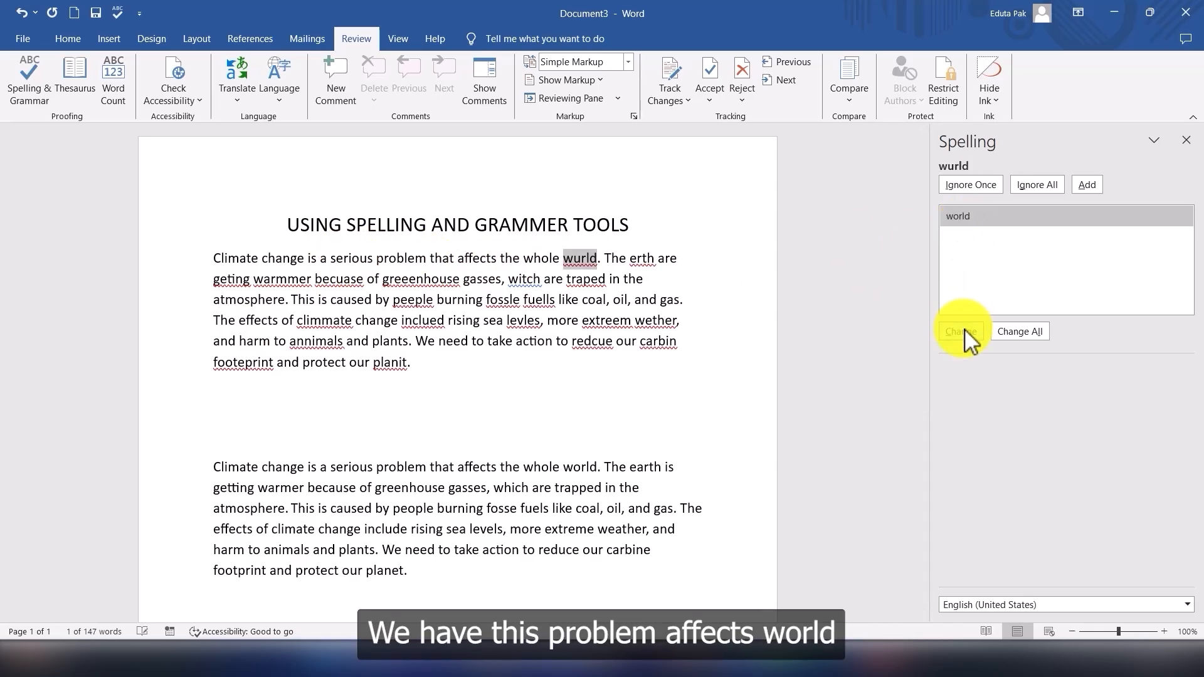
left_click(964, 329)
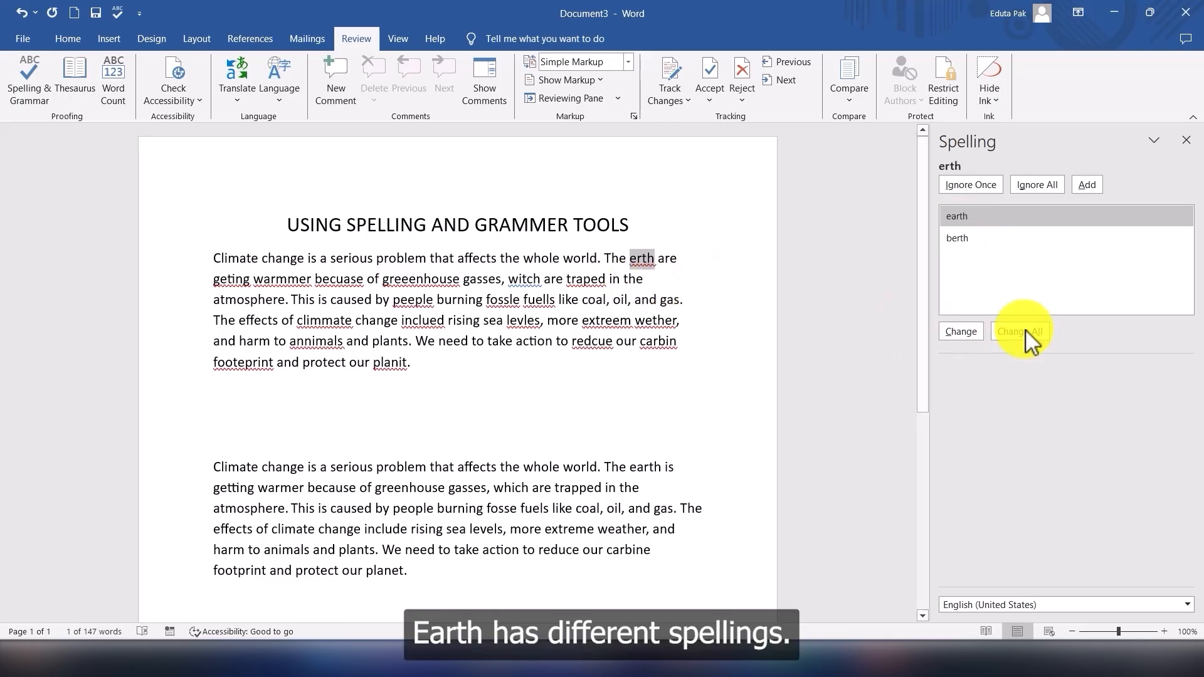
Step: Correct the second sentence's misspellings to "earth", "getting", "warmer", "because", "greenhouse", "which" and "trapped" using the suggestions
left_click(966, 331)
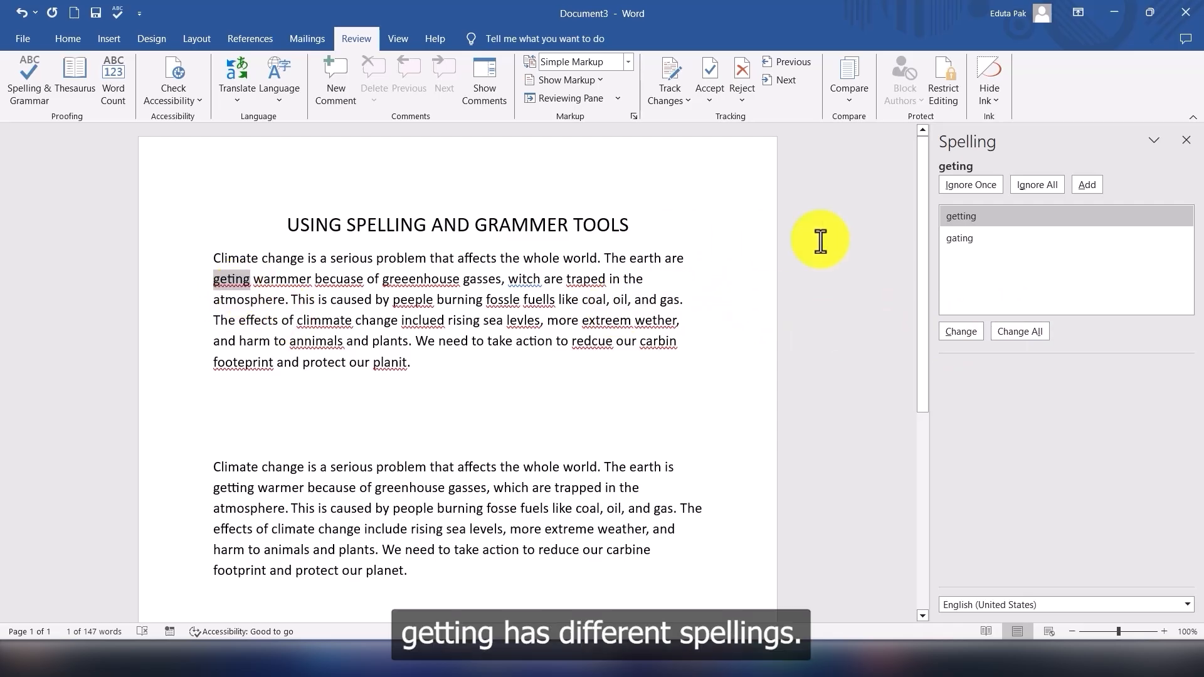
left_click(961, 331)
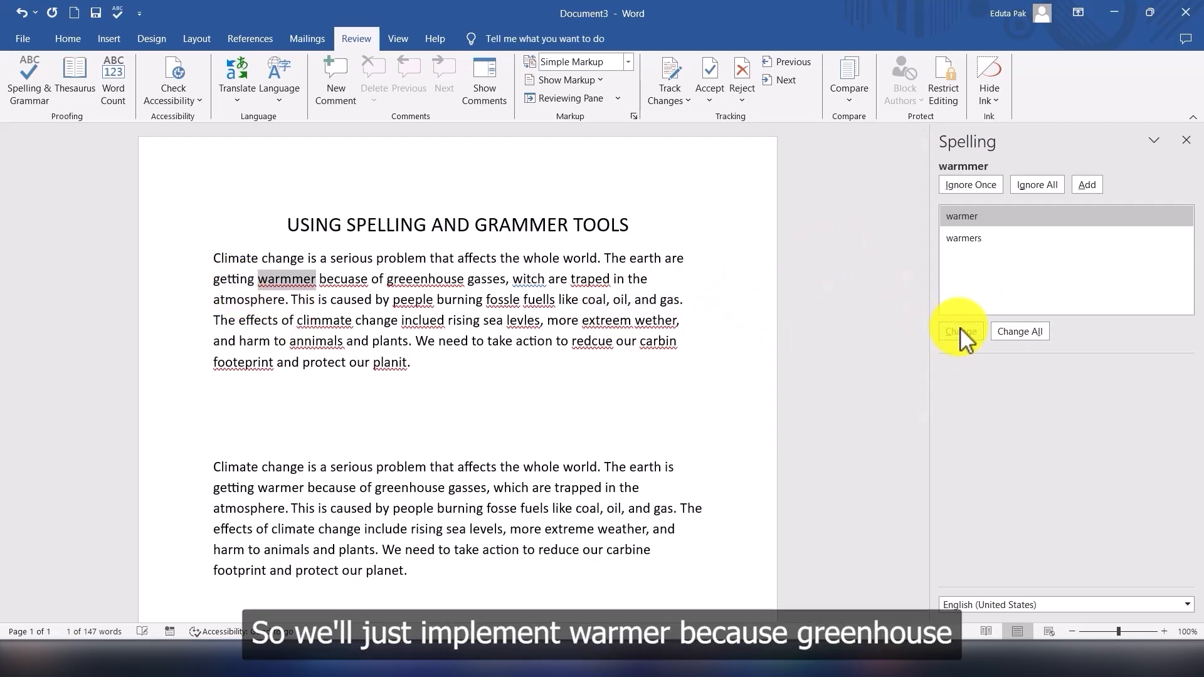
left_click(961, 327)
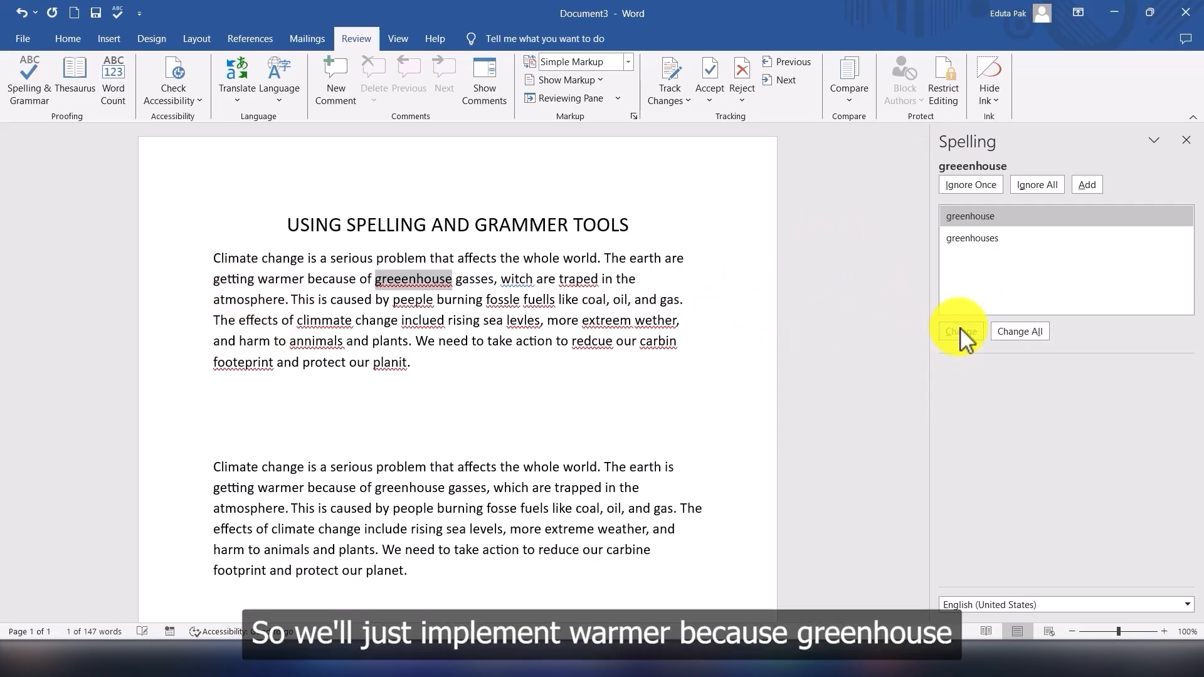
left_click(961, 328)
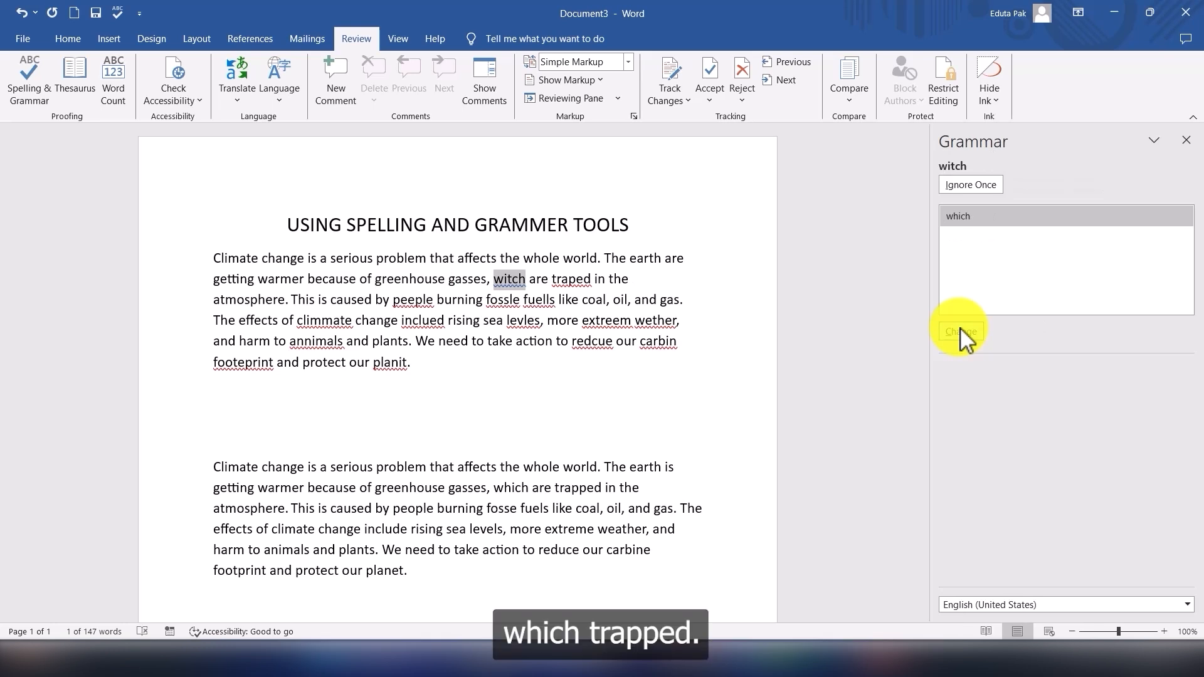
left_click(961, 330)
left_click(961, 330)
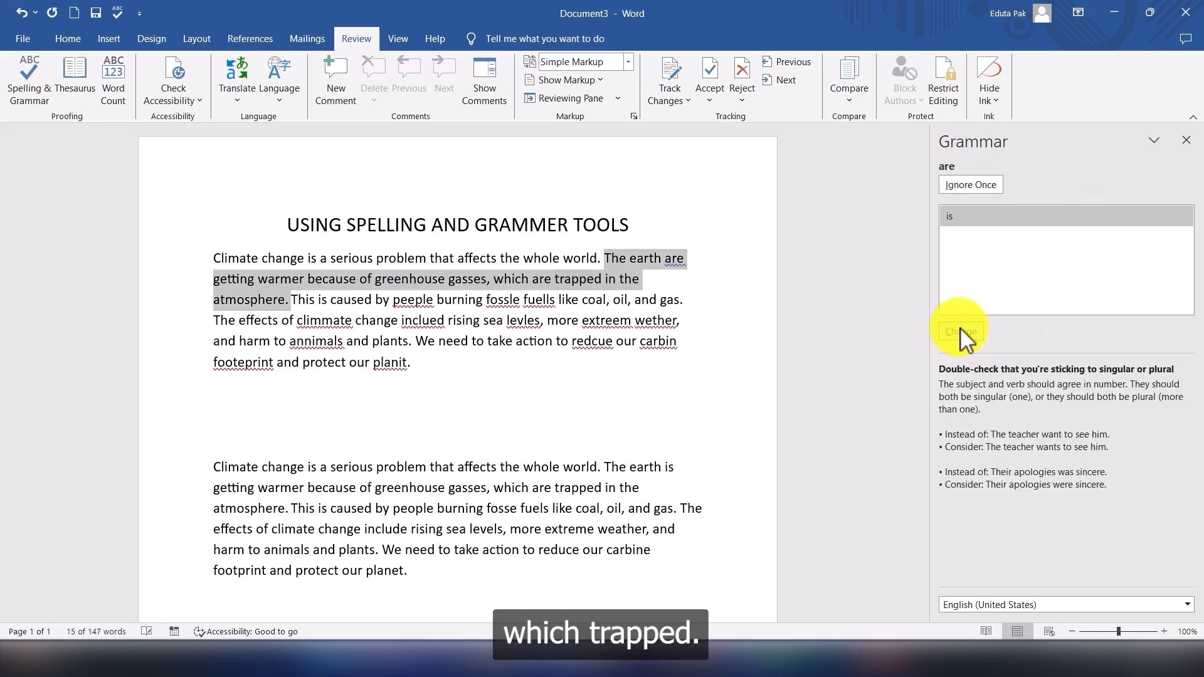
Step: Apply the grammar suggestion "is" in place of "are" after "The earth", and select the first two sentences of the top paragraph
left_click(605, 257, "ctrl")
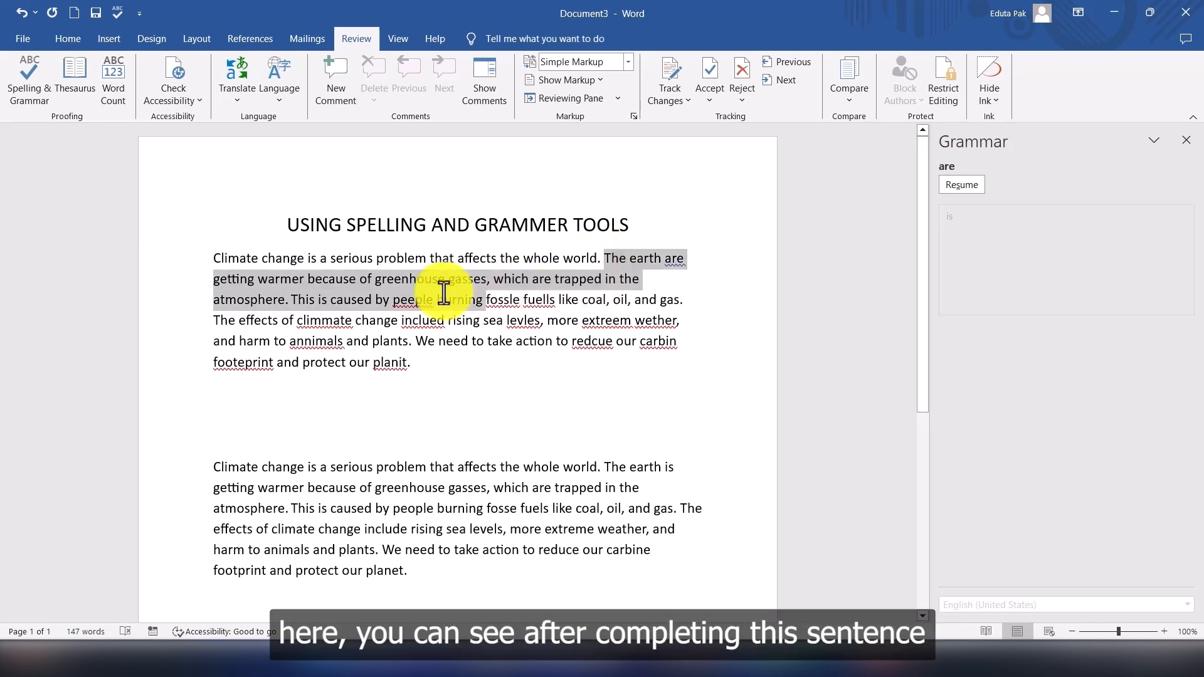
left_click(653, 268)
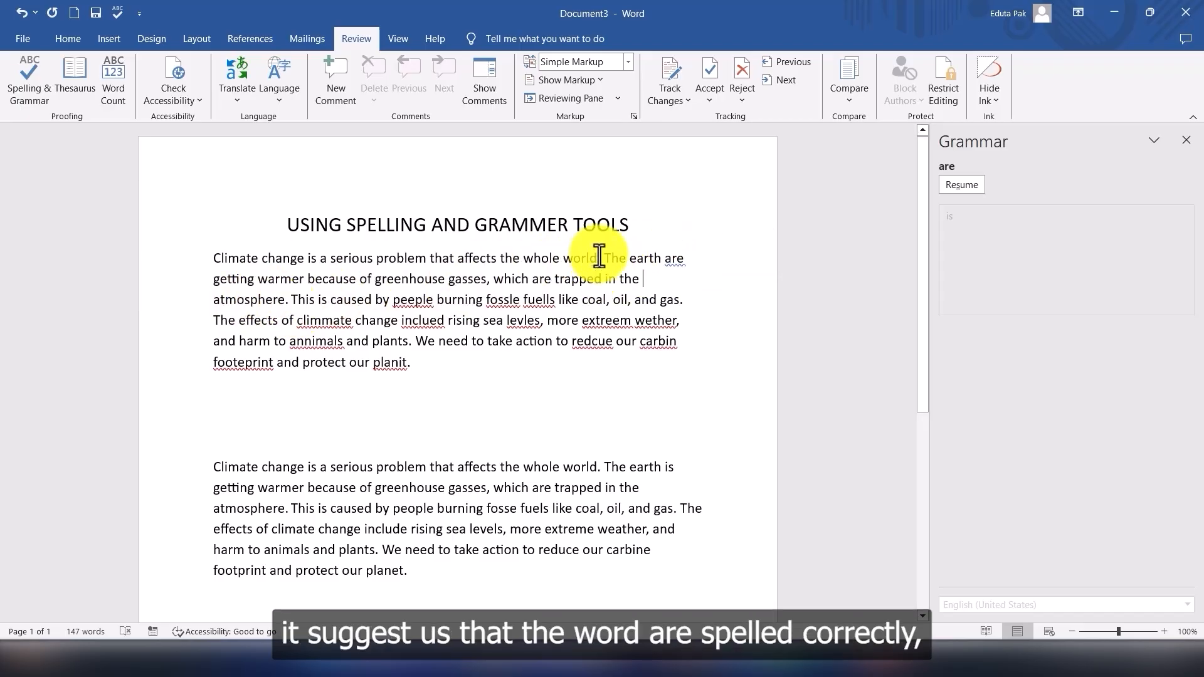
left_click(671, 263)
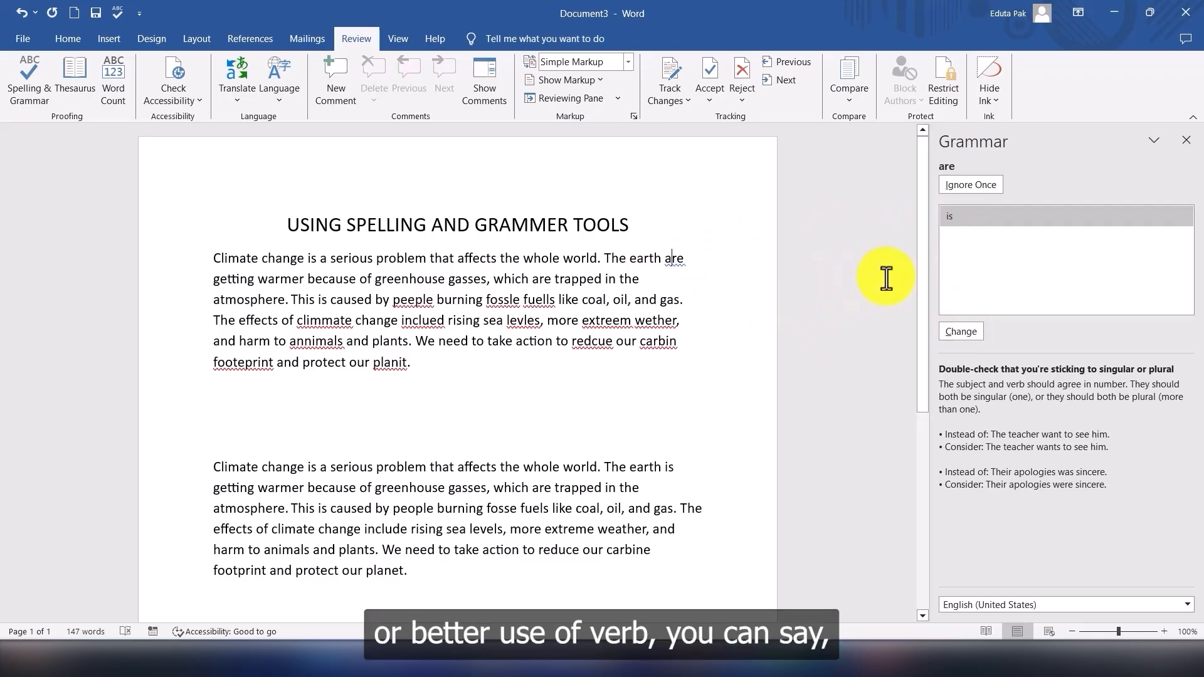
left_click(960, 332)
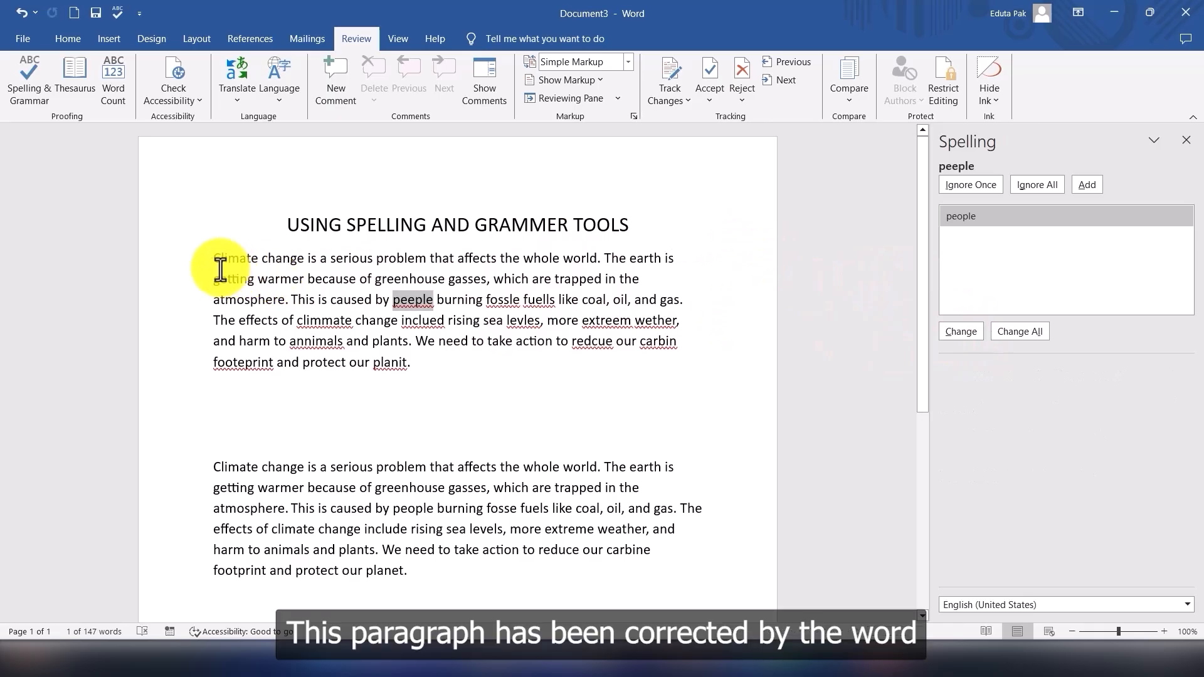
left_click_drag(243, 260, 291, 301)
mouse_move(214, 258)
left_mouse_down()
mouse_move(182, 255)
mouse_move(250, 282)
mouse_move(282, 317)
mouse_move(232, 267)
left_mouse_up()
left_click(275, 303)
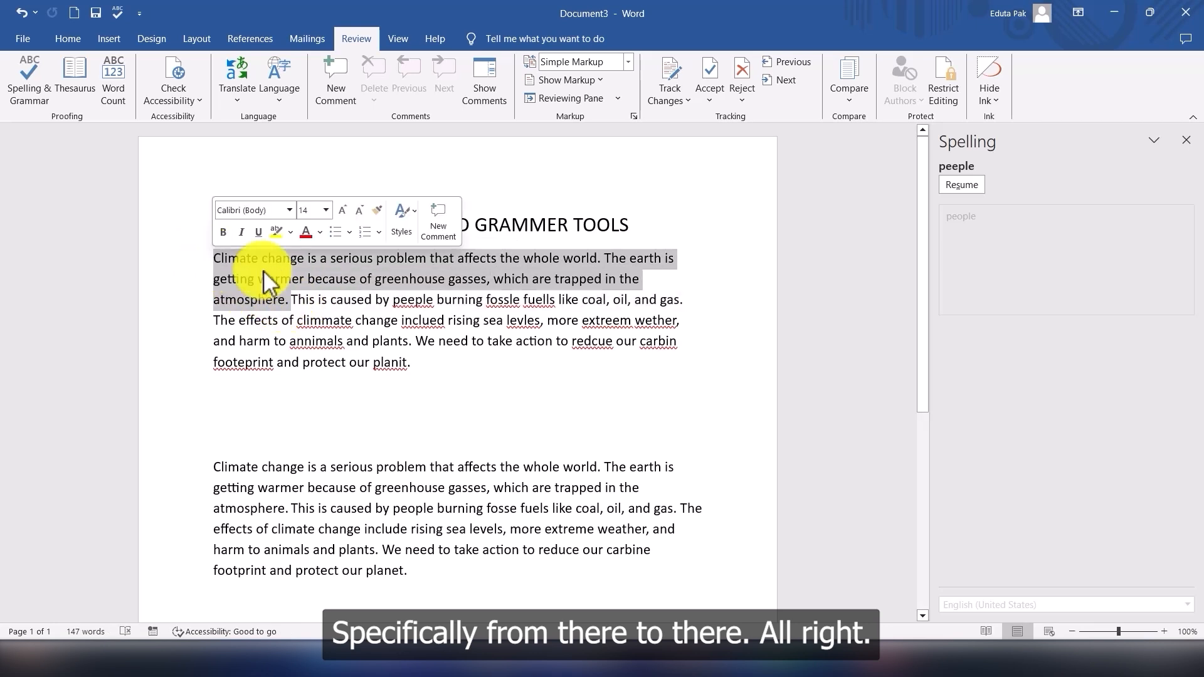
Step: Correct "peeple" to "people", "fossle" to "fossil" and "fuells" to "fuels" in the third sentence
left_click(408, 299)
left_click(957, 334)
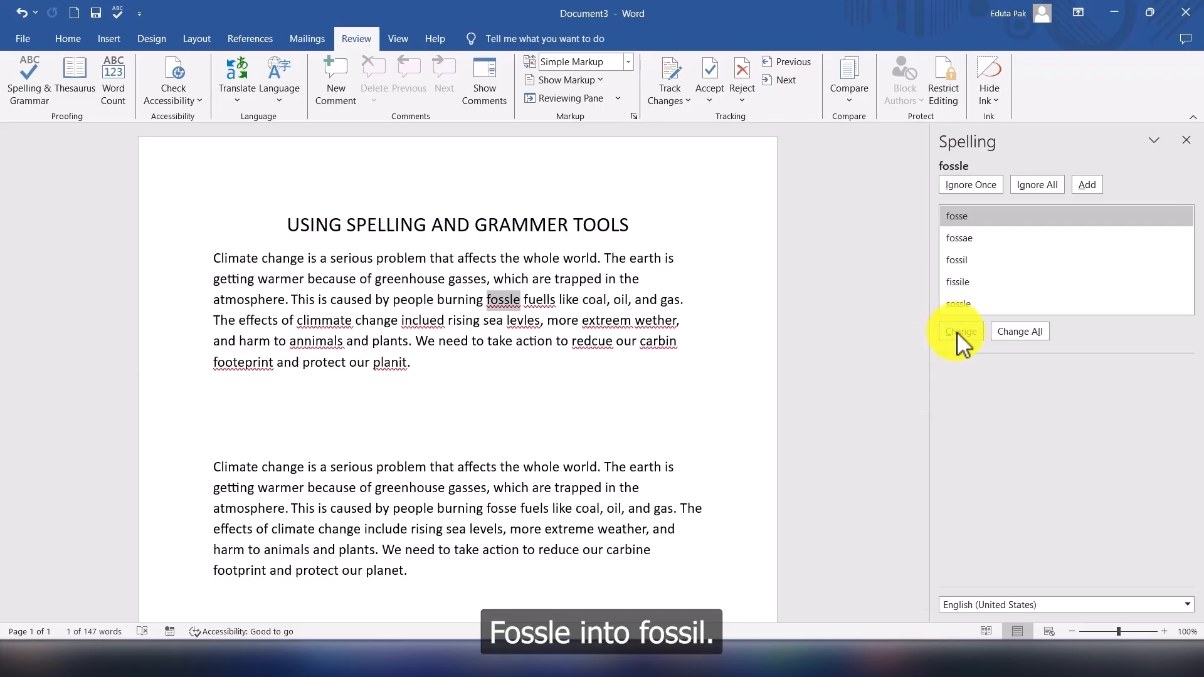
left_click(975, 267)
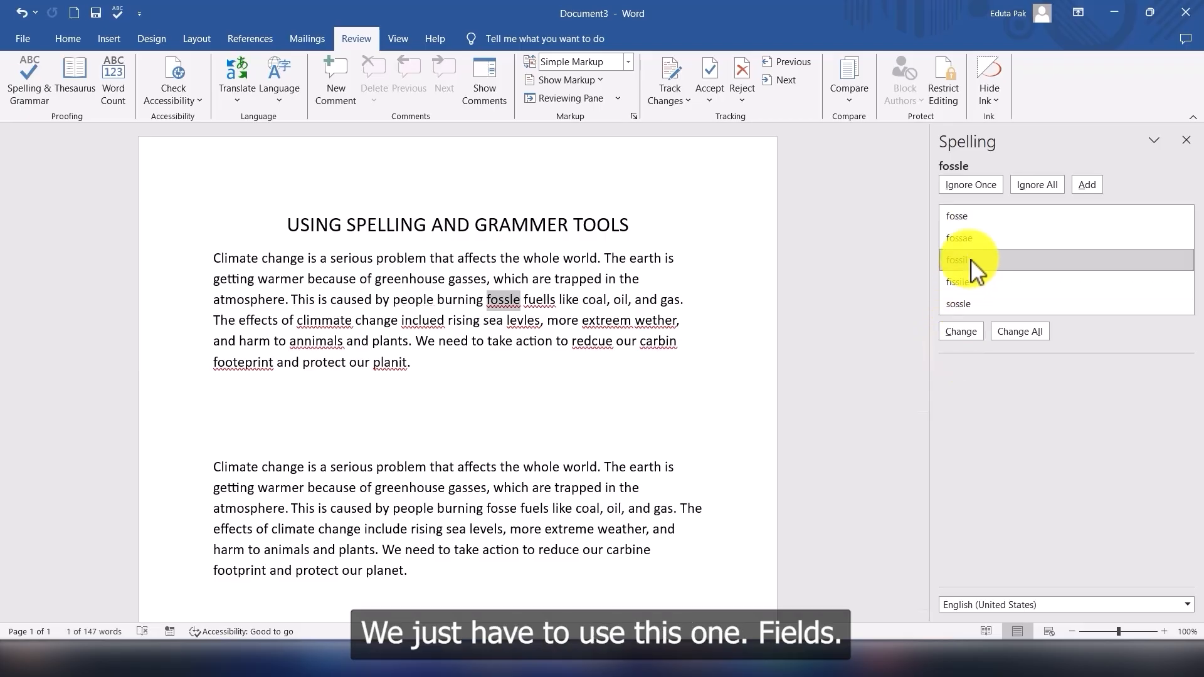
left_click(958, 329)
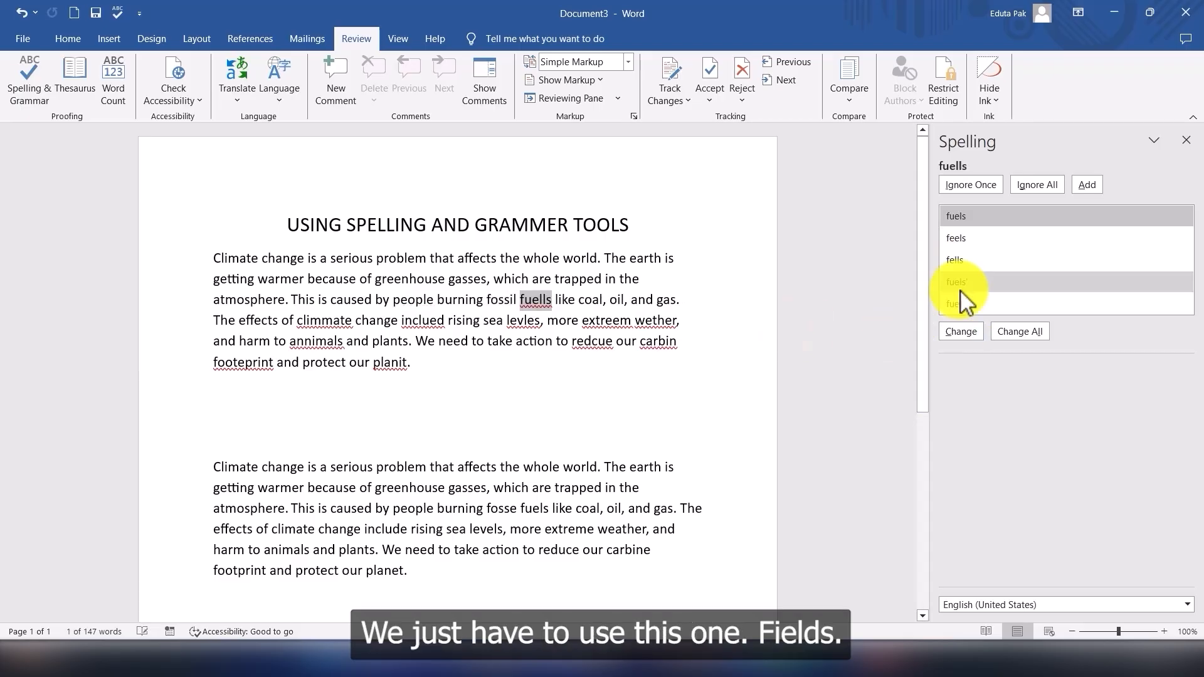
left_click(965, 331)
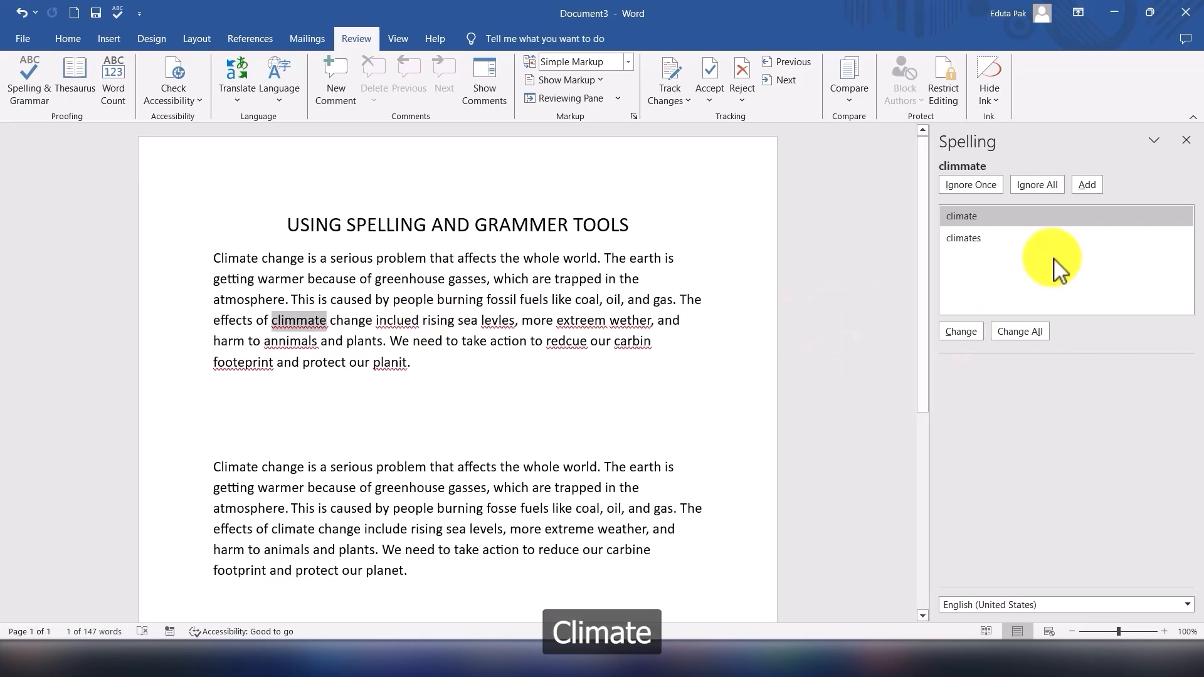
Step: Correct the fourth sentence's misspellings to "climate", "include", "levels", "extreme", "weather" and "animals" using the suggestions
left_click(960, 330)
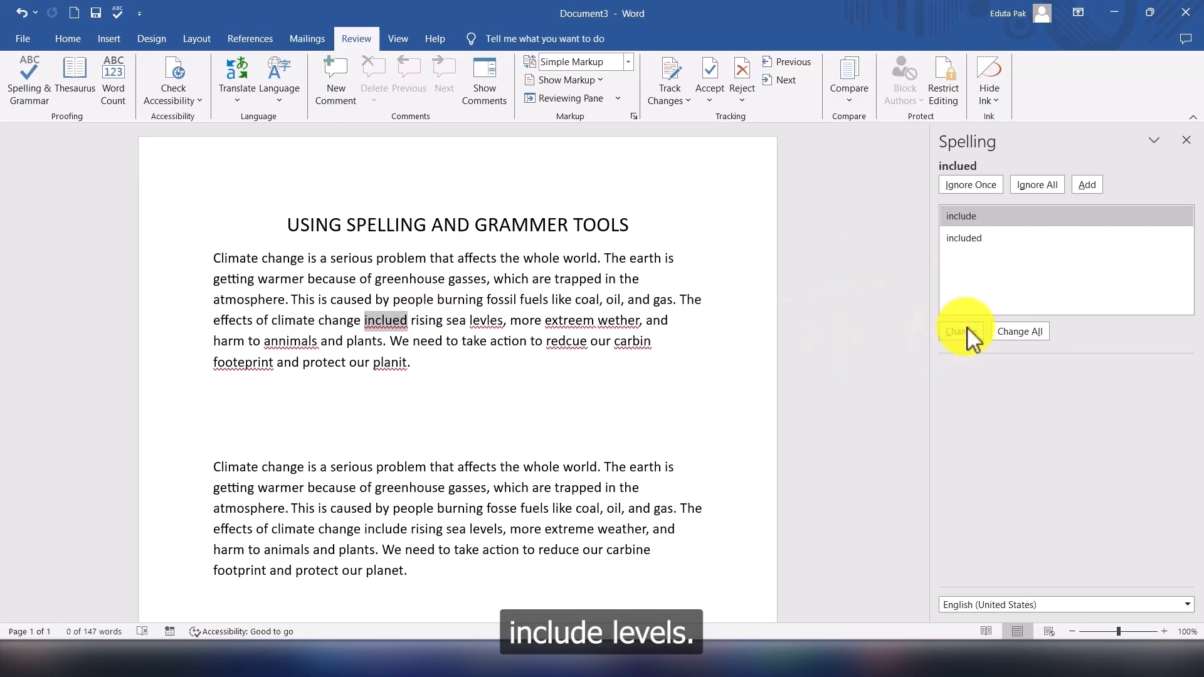
left_click(966, 333)
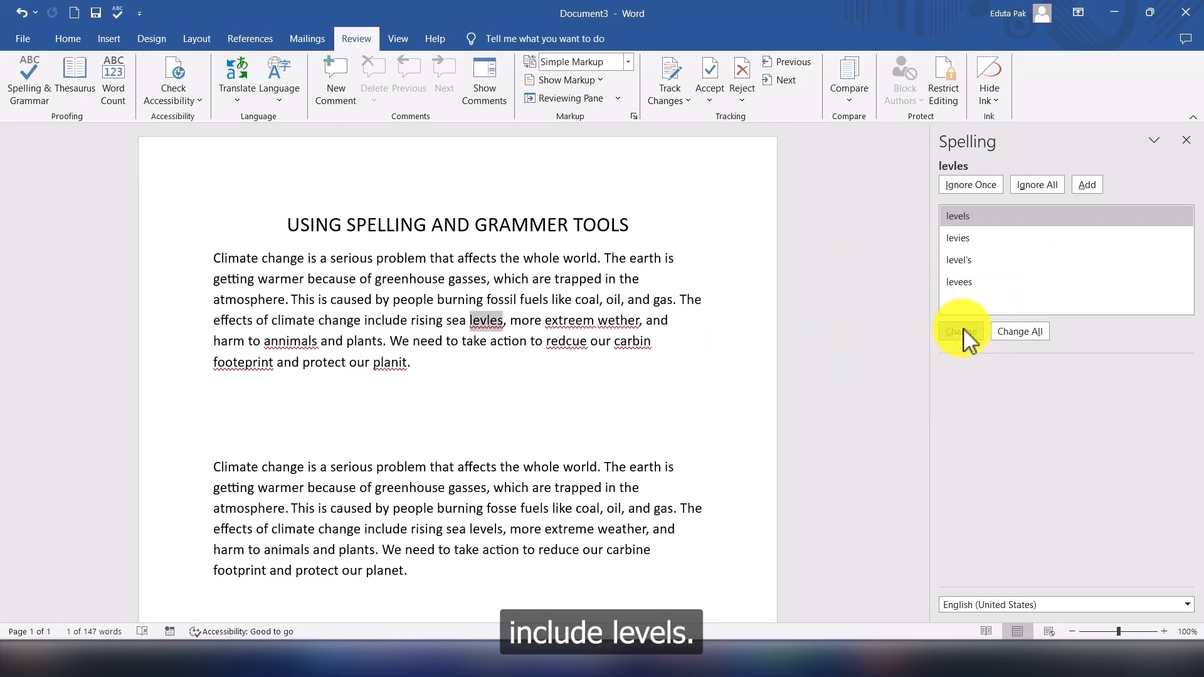
left_click(963, 330)
left_click(963, 330)
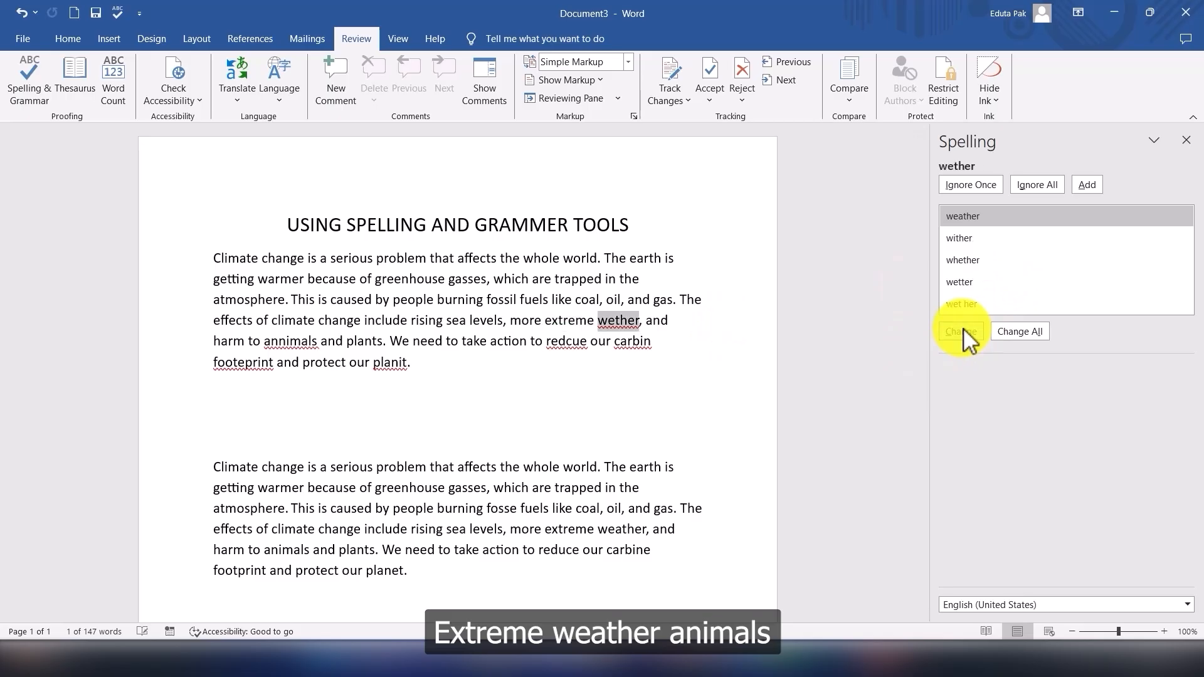
left_click(963, 329)
left_click(958, 323)
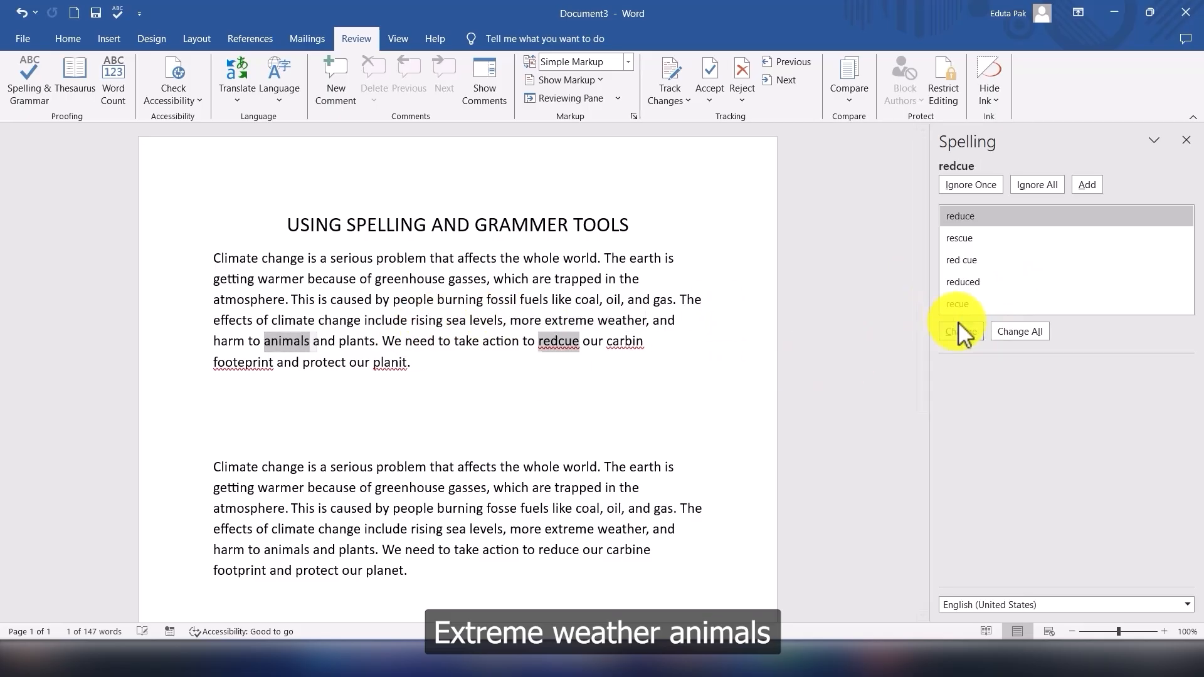
Step: Correct the last sentence's misspellings to "reduce", "carbon", "footprint" and "planet", and close the completed spelling and grammar check
left_click(958, 325)
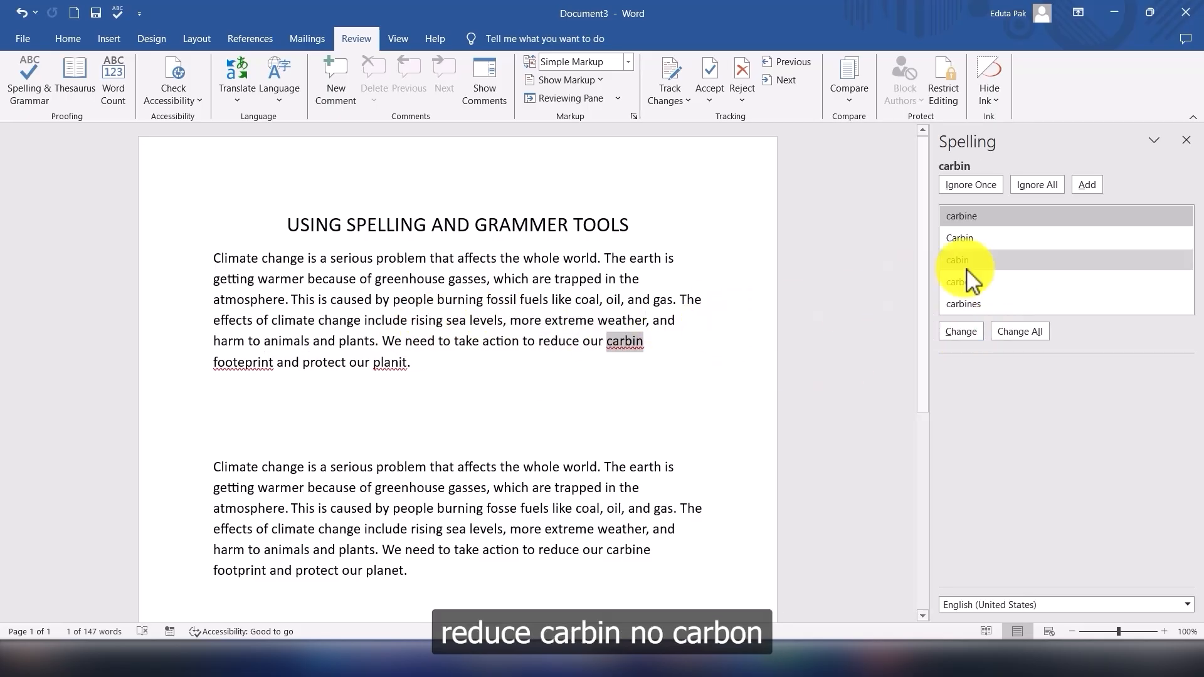
left_click(973, 283)
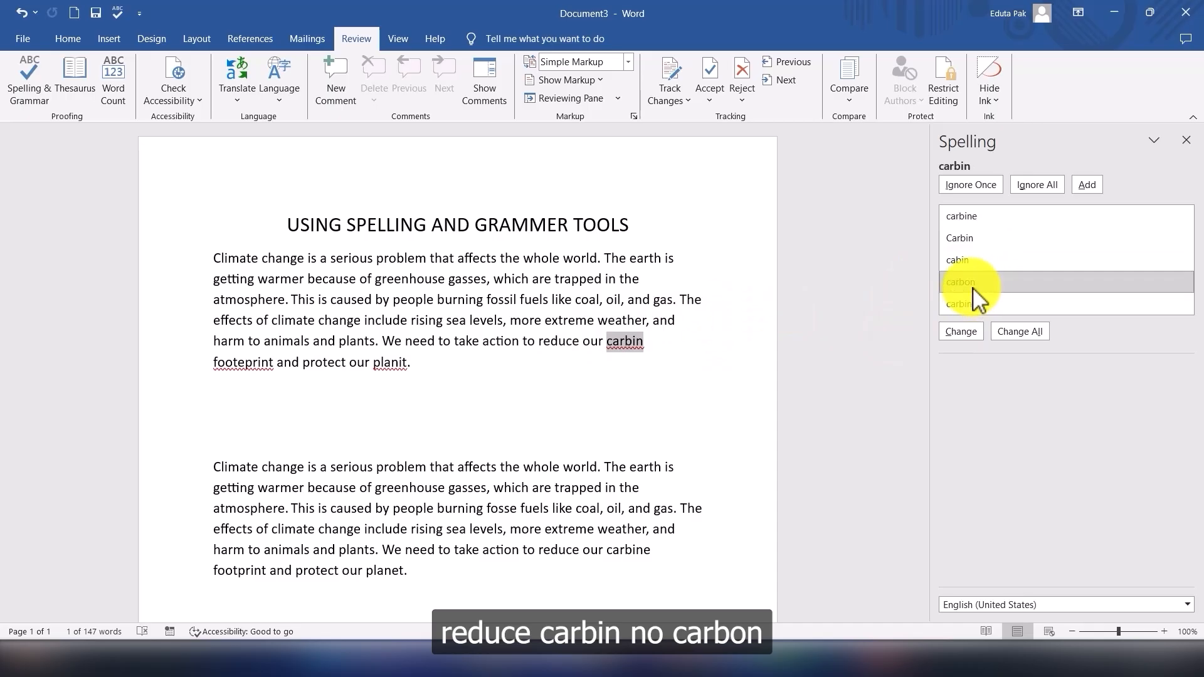
left_click(961, 332)
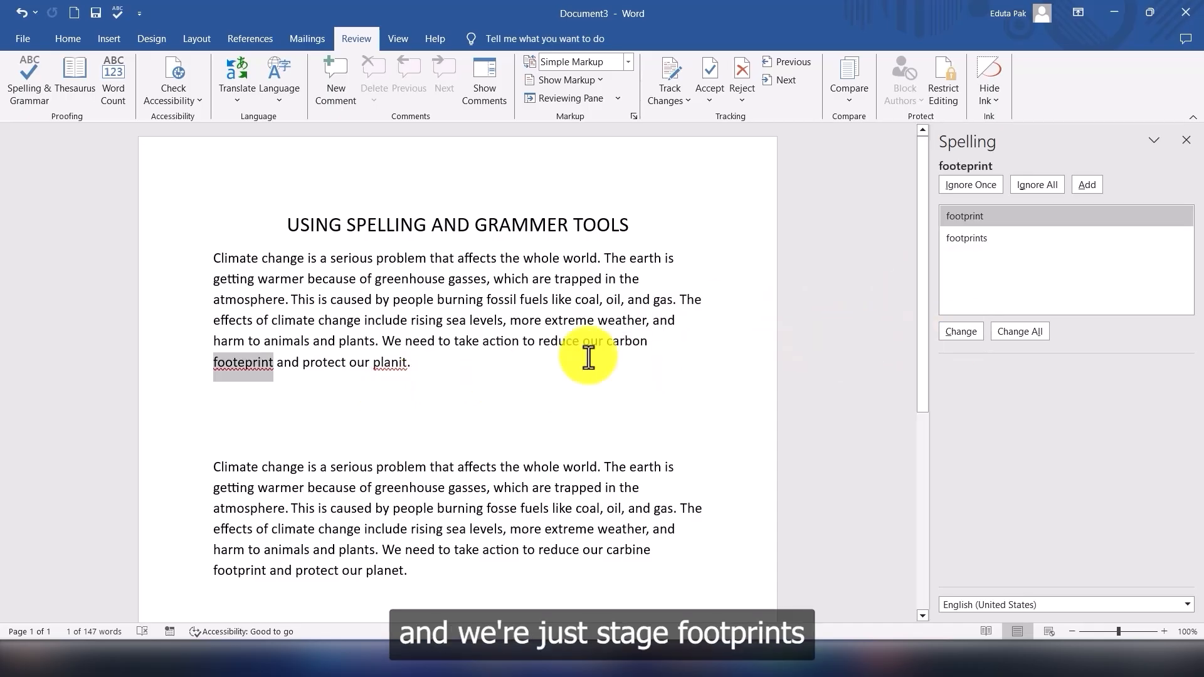
left_click(962, 331)
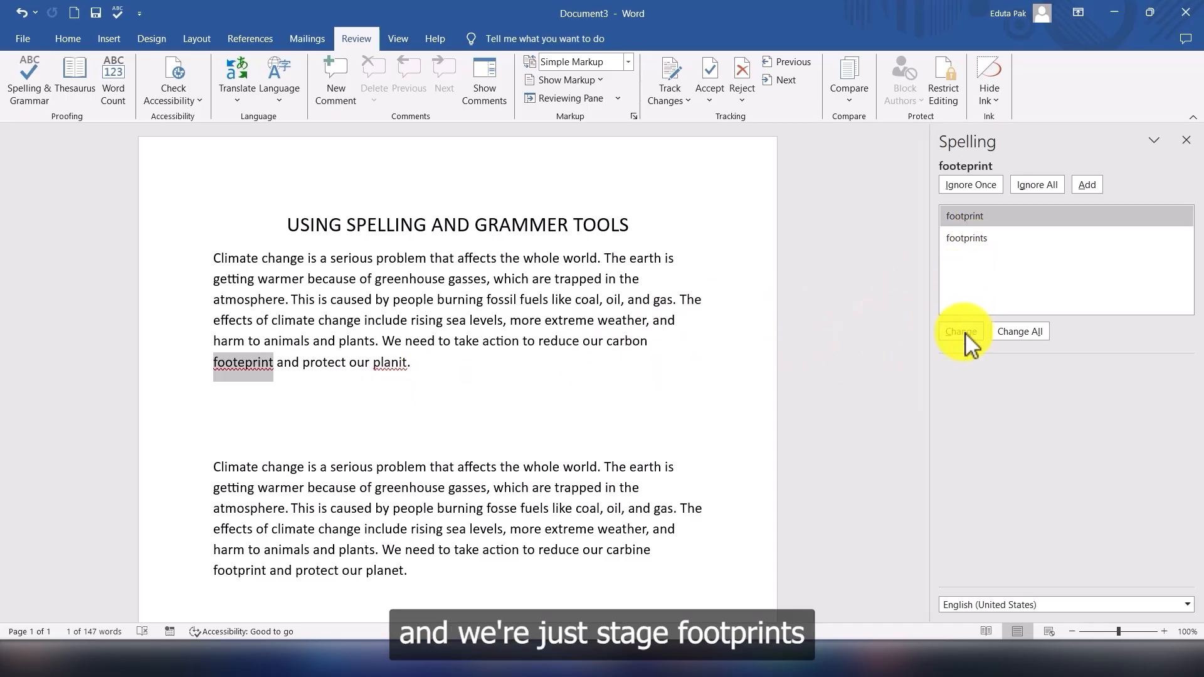
left_click(969, 331)
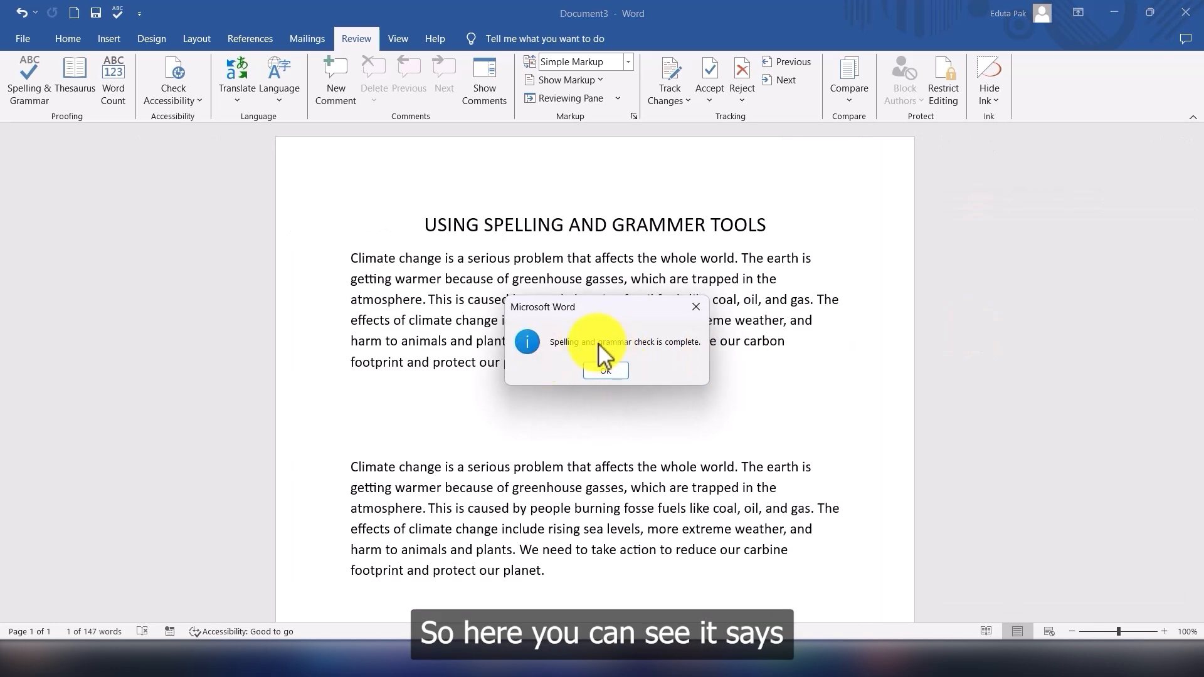
left_click(606, 371)
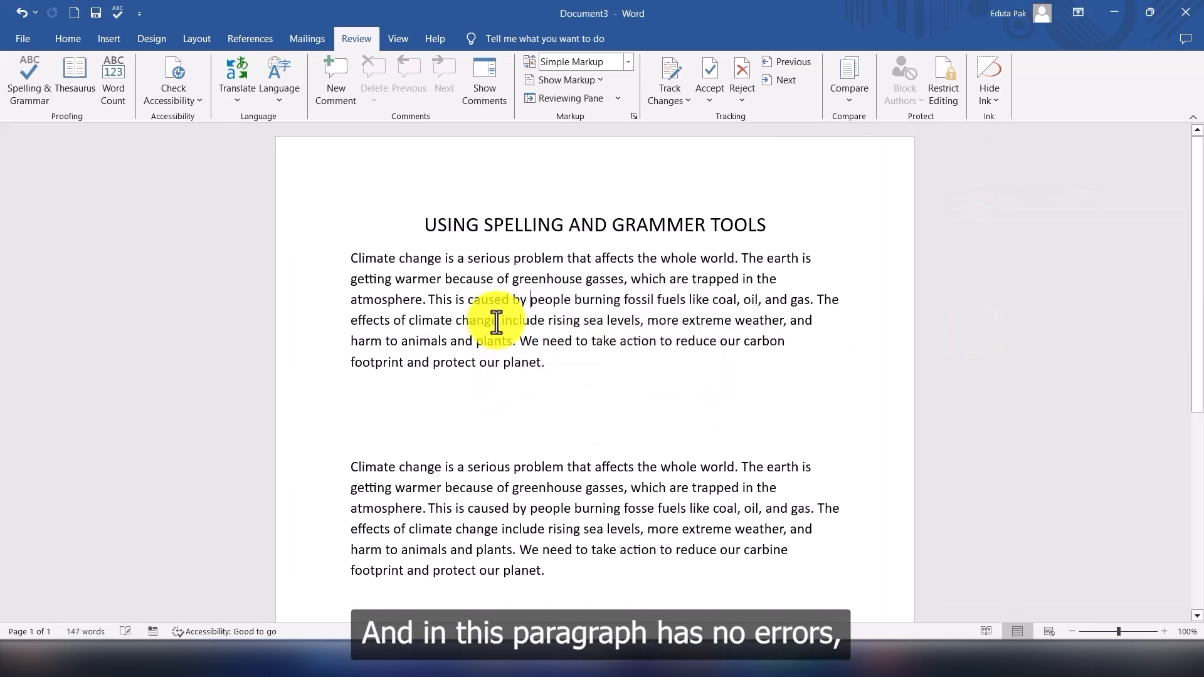
Step: Select the whole first paragraph to review its corrected text, and clear the selection
left_click_drag(349, 259, 547, 373)
left_click(568, 372)
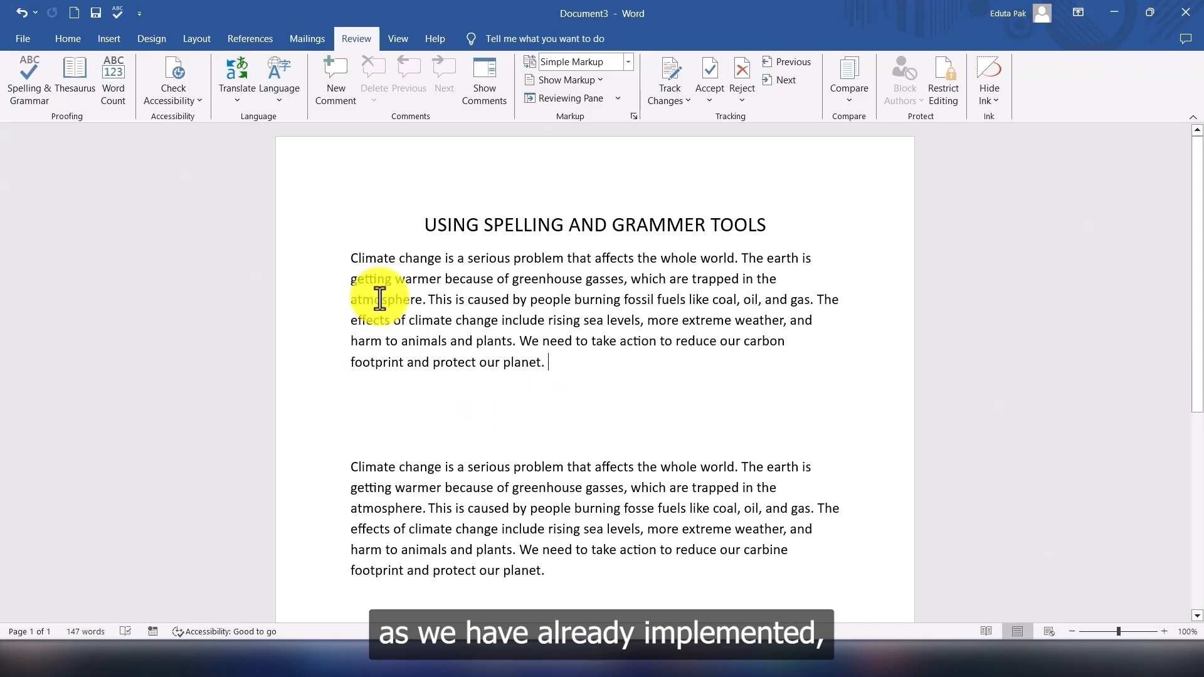
left_click_drag(319, 259, 569, 389)
left_click(571, 383)
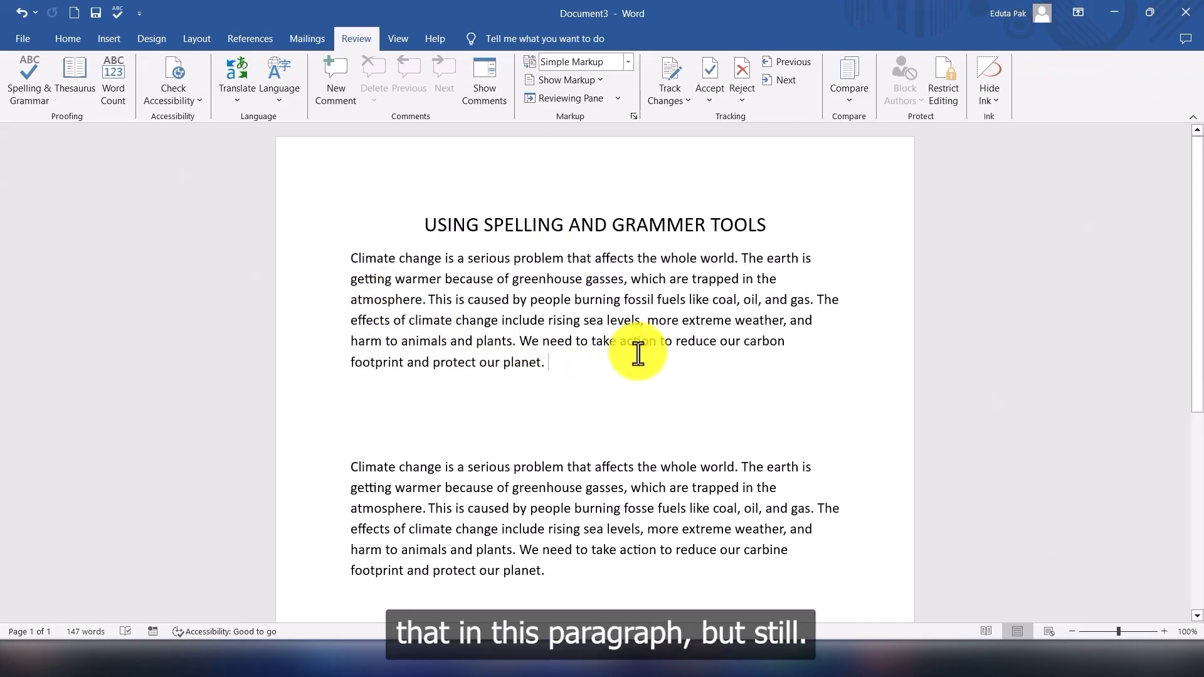
Step: Replace "is" with "are" after "The earth" in the first paragraph, and run the spelling and grammar check again
double_click(802, 259)
type("are")
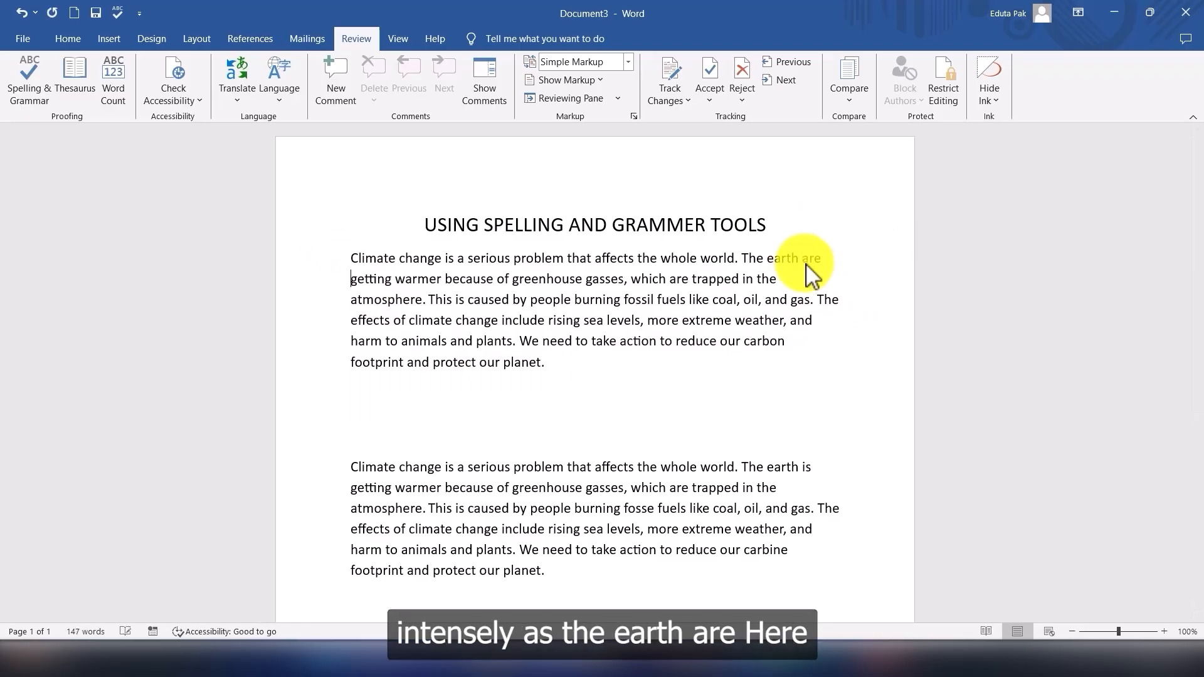
left_click(833, 336)
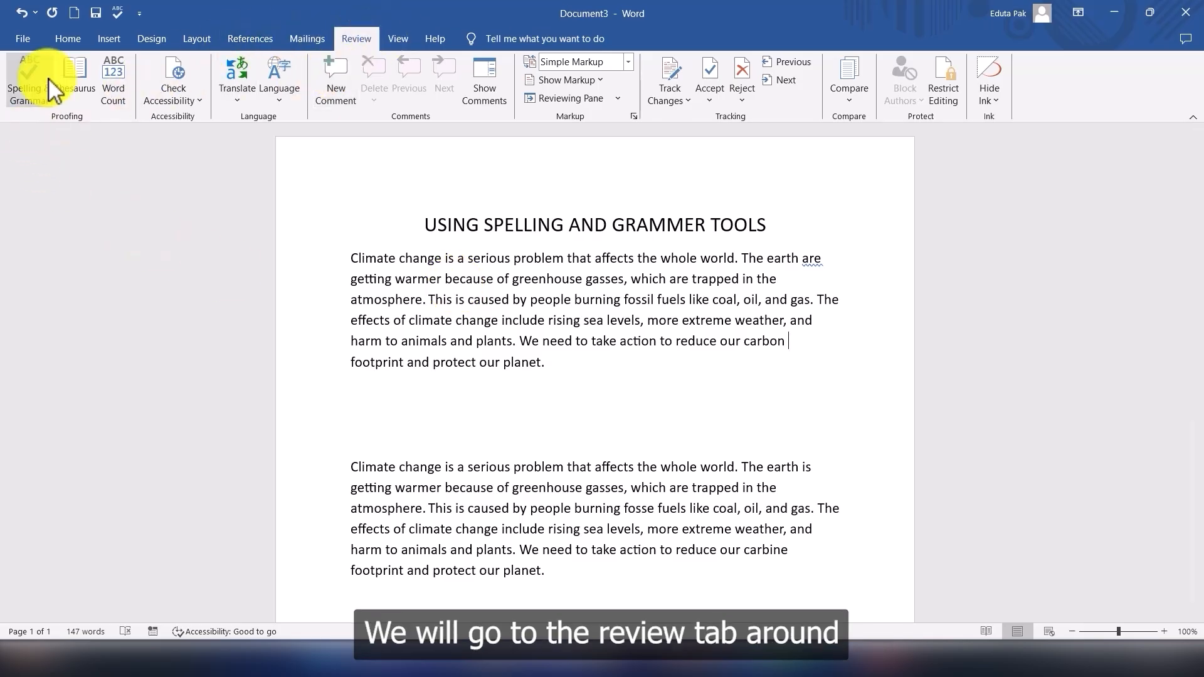
left_click(23, 89)
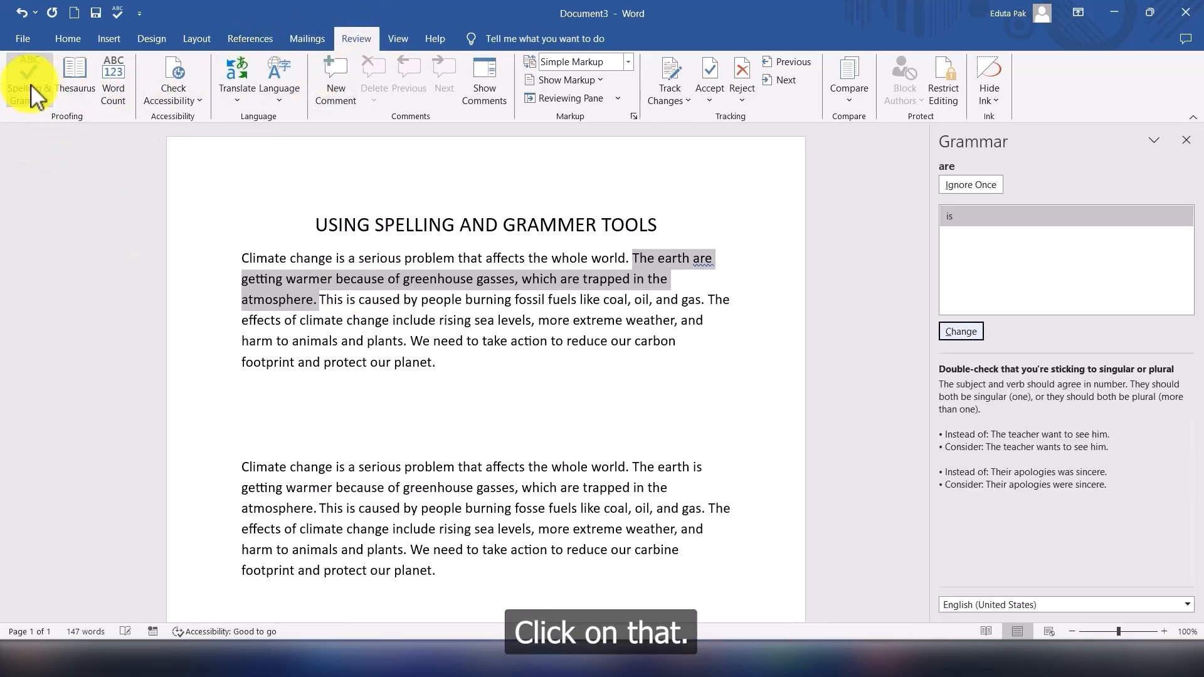
Step: Correct "are" to "is" after "The earth" using the grammar suggestion, close the completed check, and select the first paragraph for review
left_click(954, 217)
left_click(967, 330)
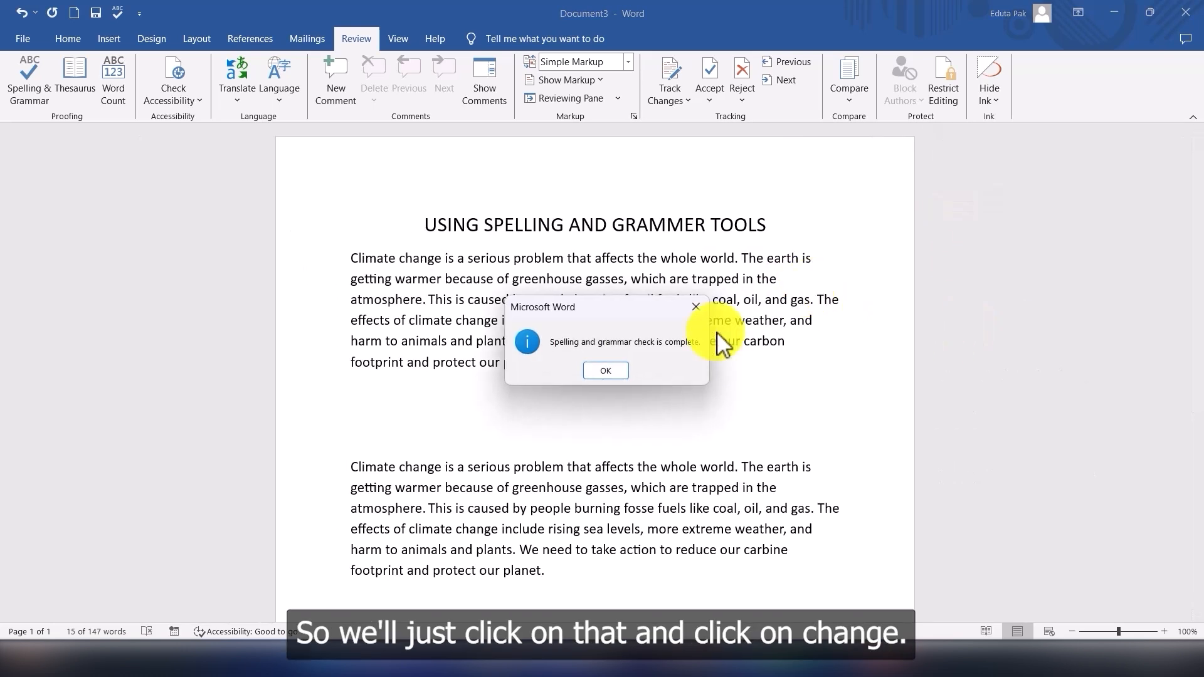
left_click(605, 370)
left_click(330, 263)
left_click_drag(321, 264, 408, 370)
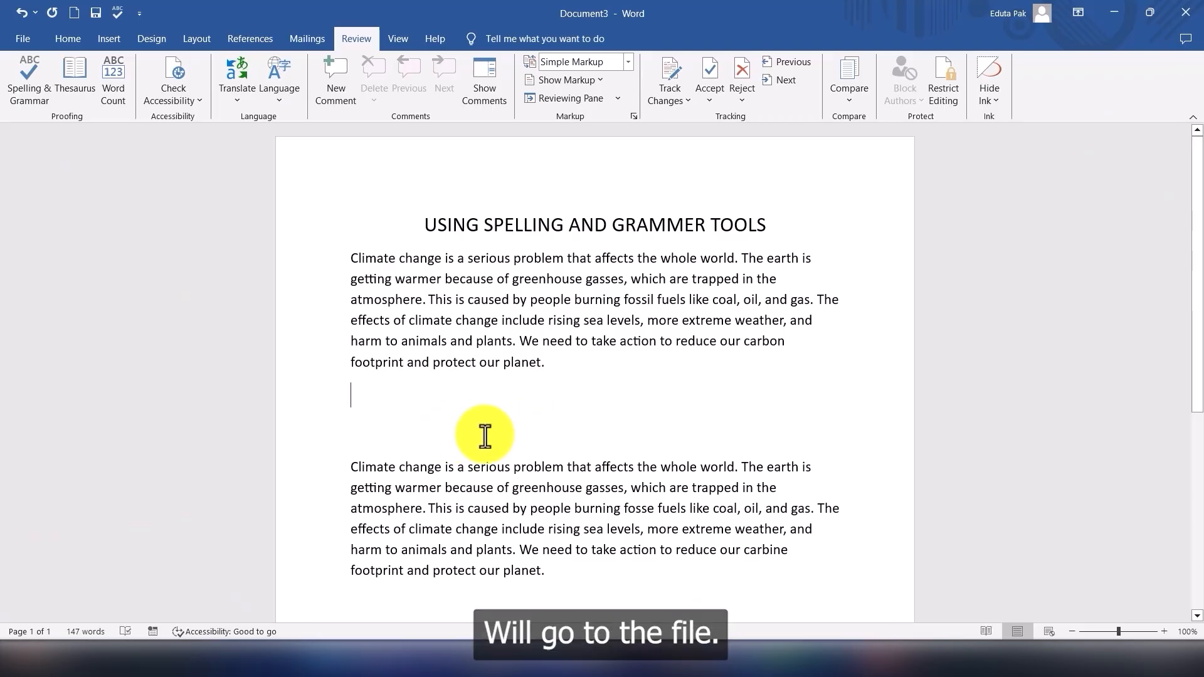
Step: Review the spelling and grammar correction settings in Word's Proofing options, and close the options
left_click(23, 38)
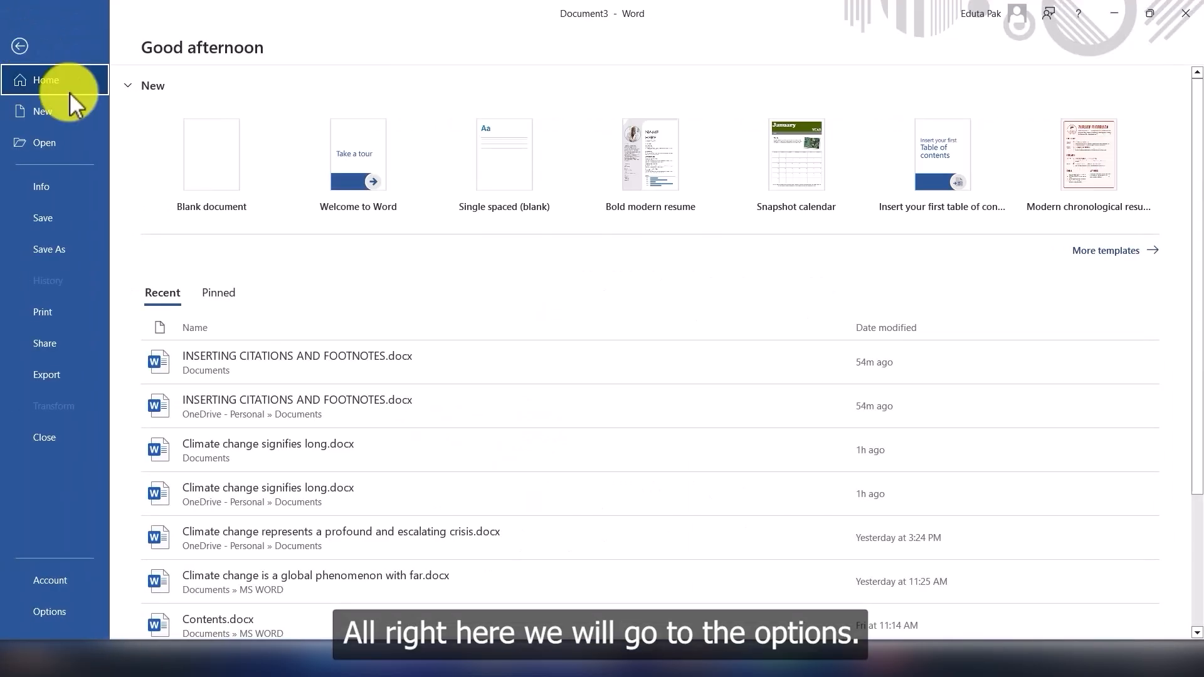
left_click(60, 614)
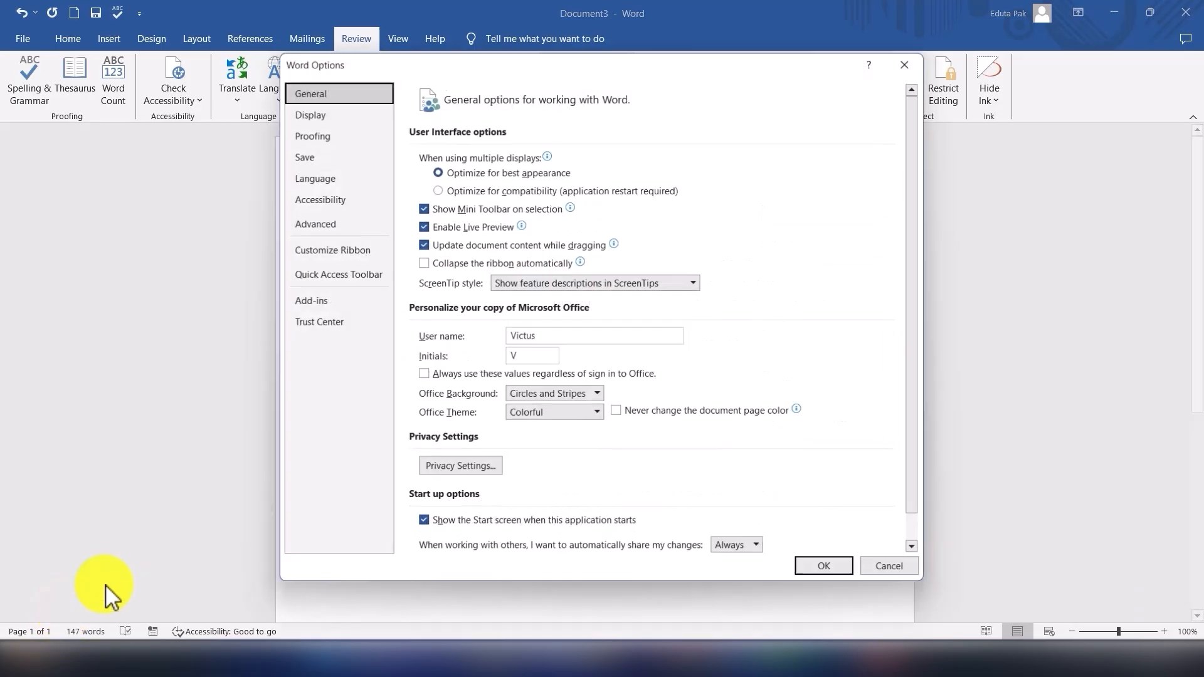
left_click(311, 135)
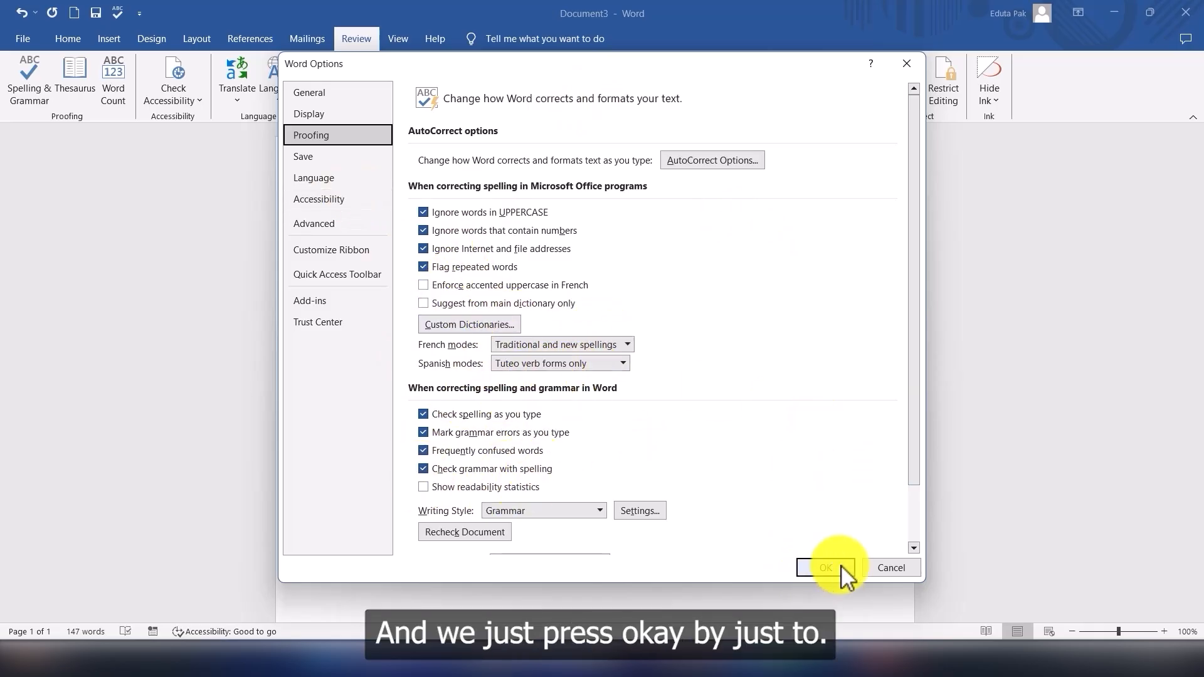
left_click(823, 567)
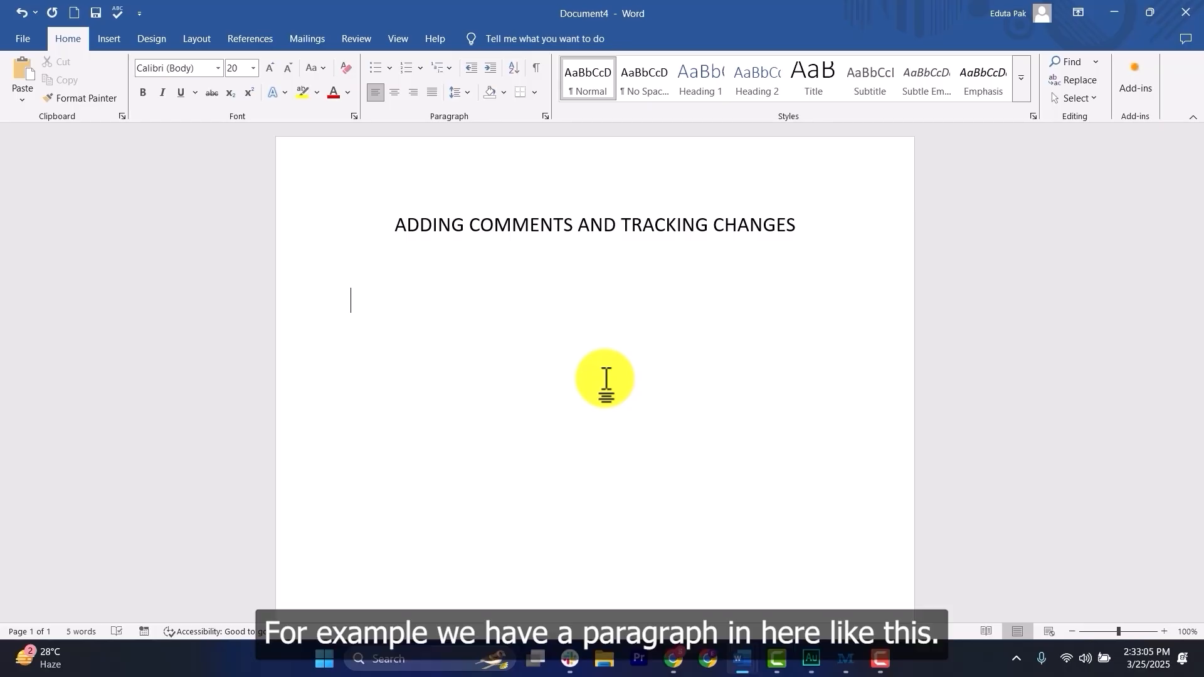
Step: Paste the climate change paragraph below the "ADDING COMMENTS AND TRACKING CHANGES" heading, and place the cursor at its end
type("Climate change is a serious problem that affects the whole world. The earth is getting warmer because of greenhouse gasses, which are trapped in the atmosphere. This is caused by people burning fosse fuels like coal, oil, and gas. The effects of climate change include rising sea levels, more extreme weather, and harm to animals and plants. We need to take action to reduce our carbine footprint and protect our planet.")
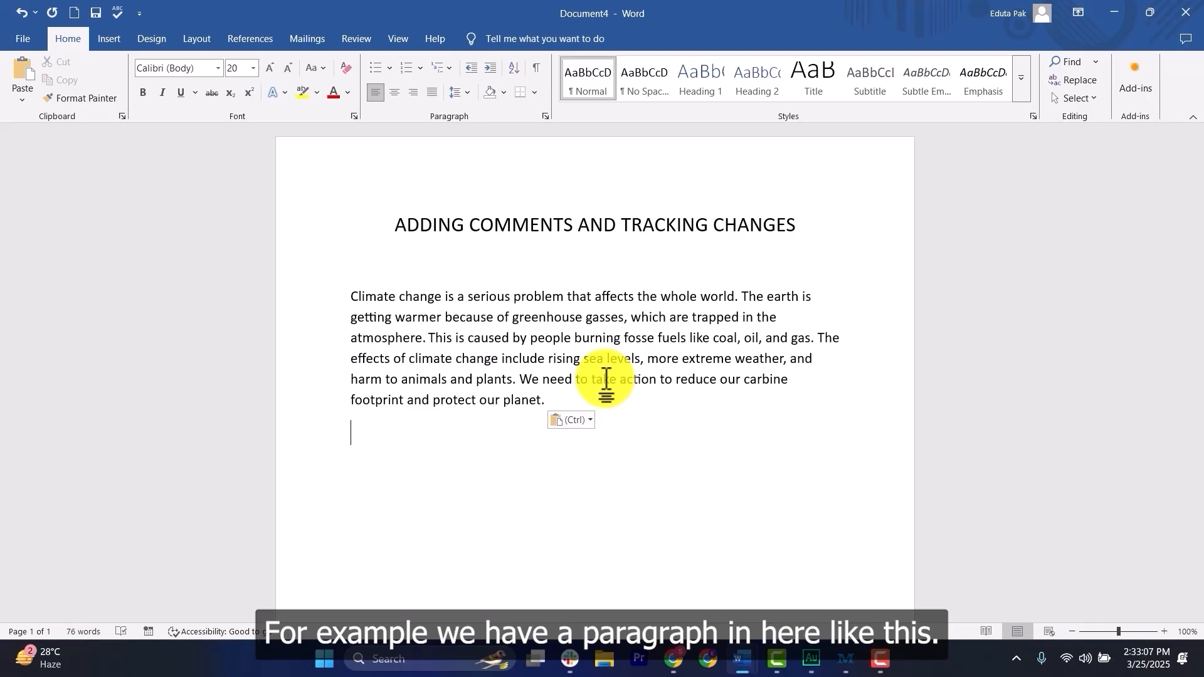
left_click(604, 401)
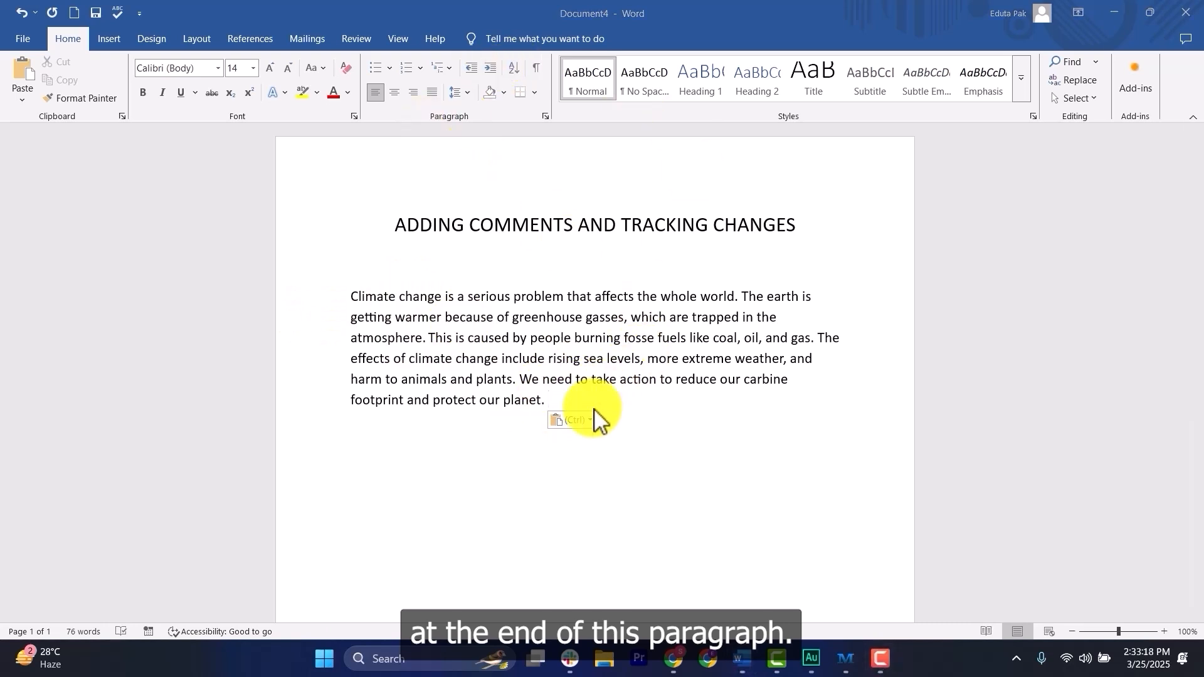
Step: Add the comment "This word should be replaced with Earth." to the word "planet" at the end of the paragraph
left_click(358, 39)
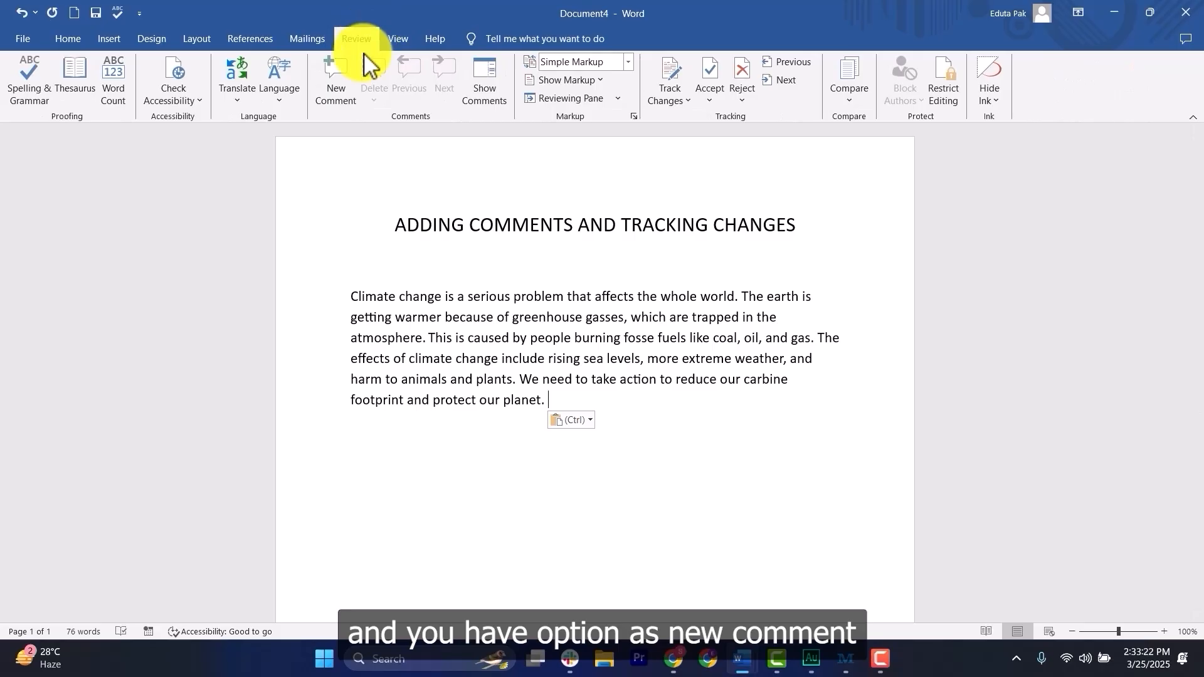
left_click(333, 94)
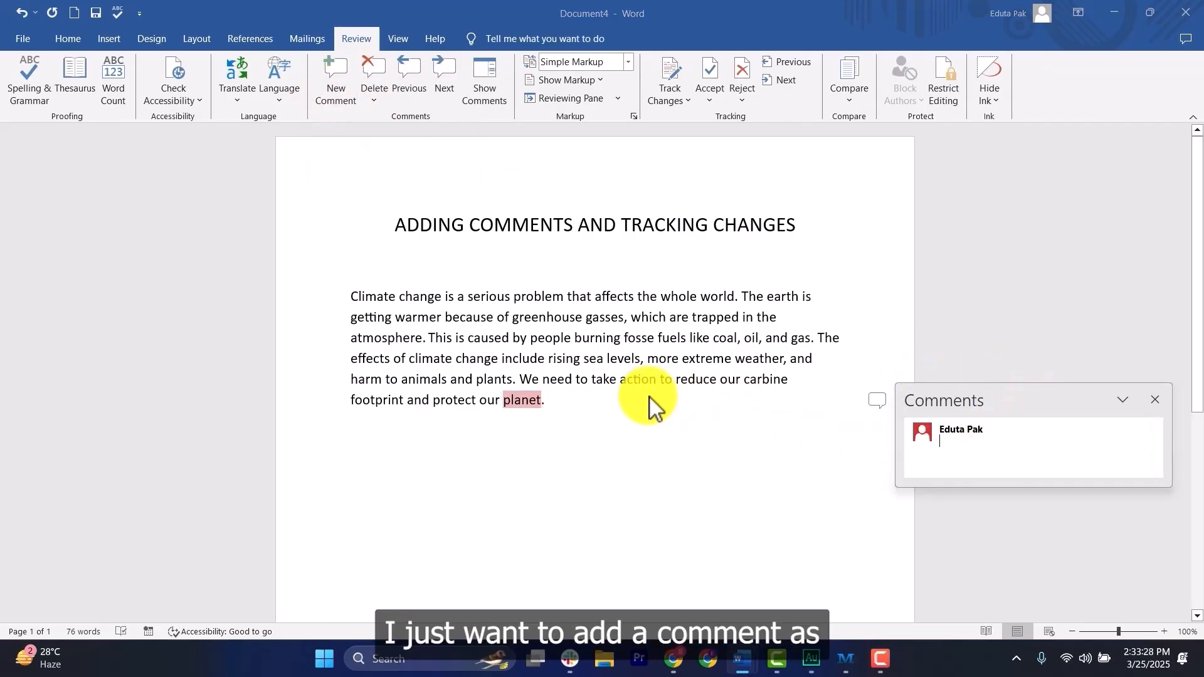
type("This wo")
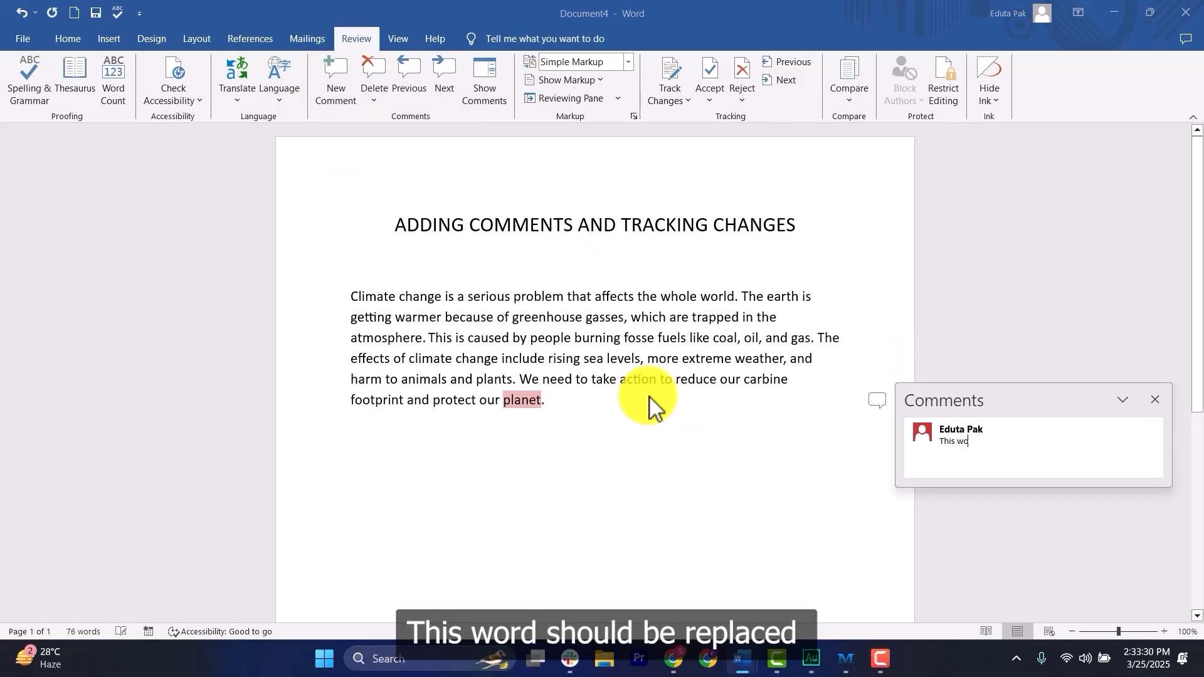
type("rd should be")
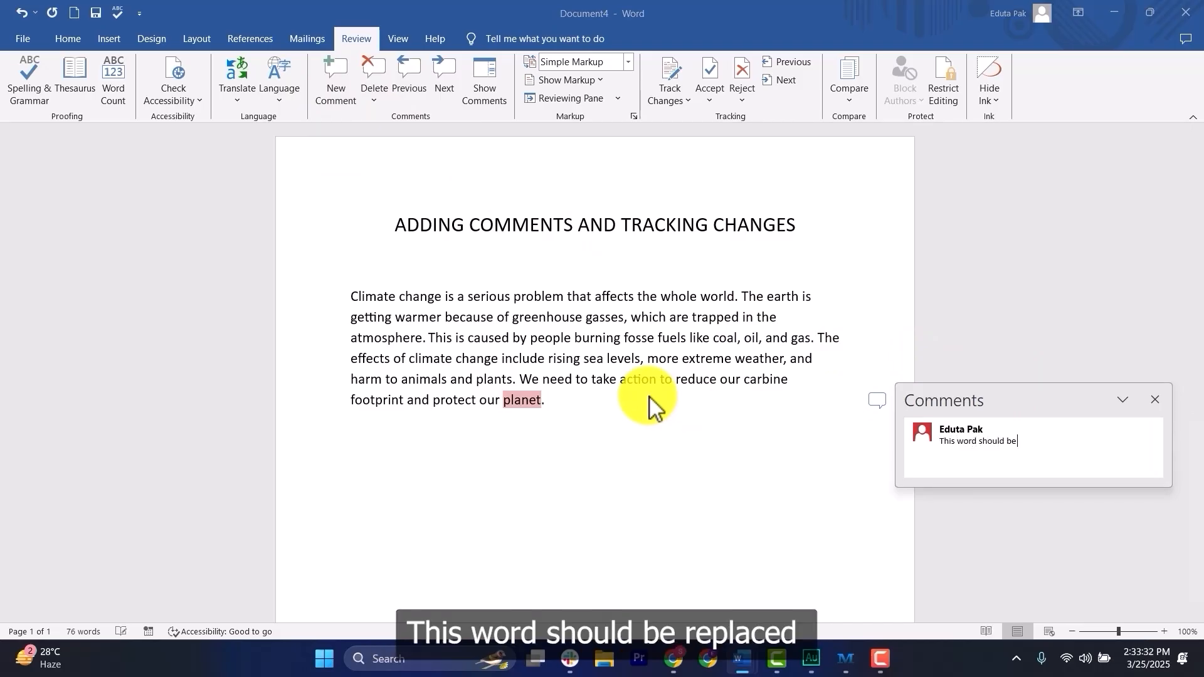
type(" replaced with Earth")
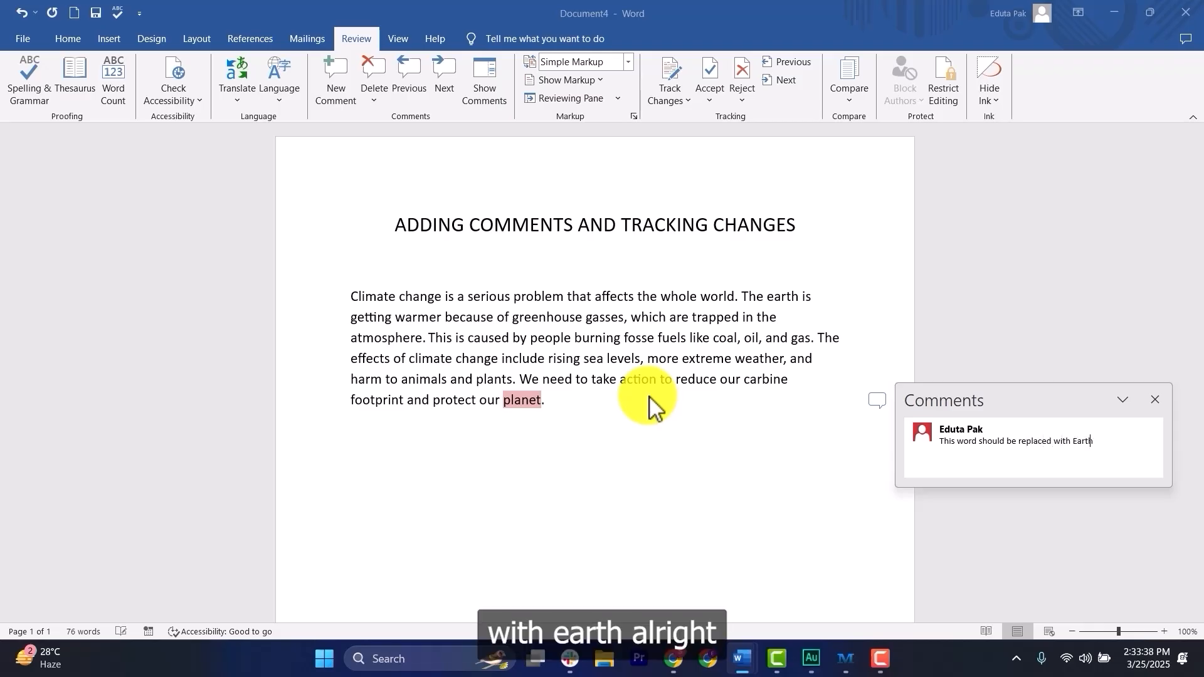
type(".")
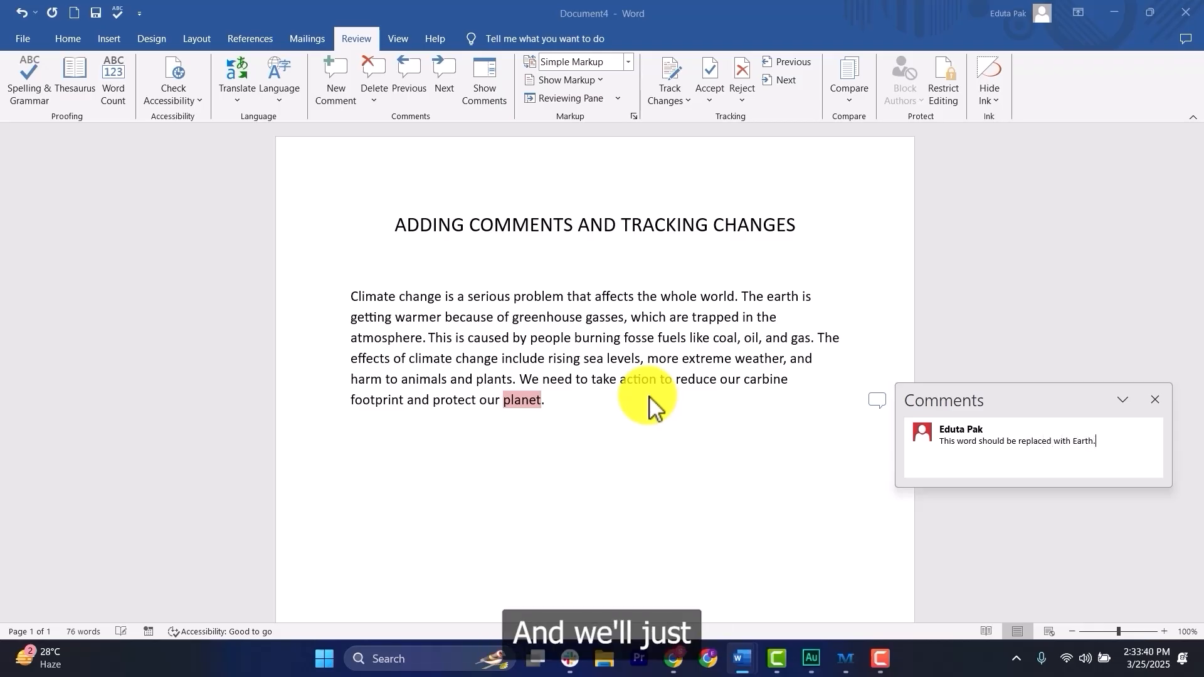
left_click(834, 456)
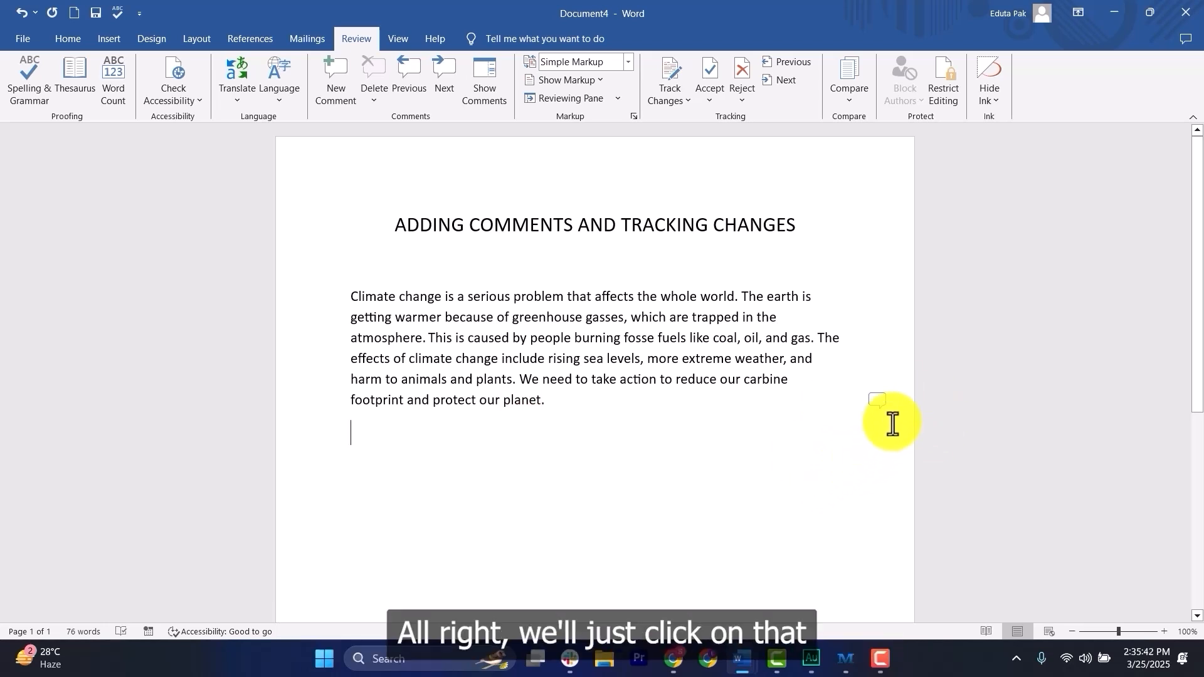
Step: Reply "Acknowledged!" to the comment on "planet", and close the comment box
left_click(879, 404)
mouse_move(988, 475)
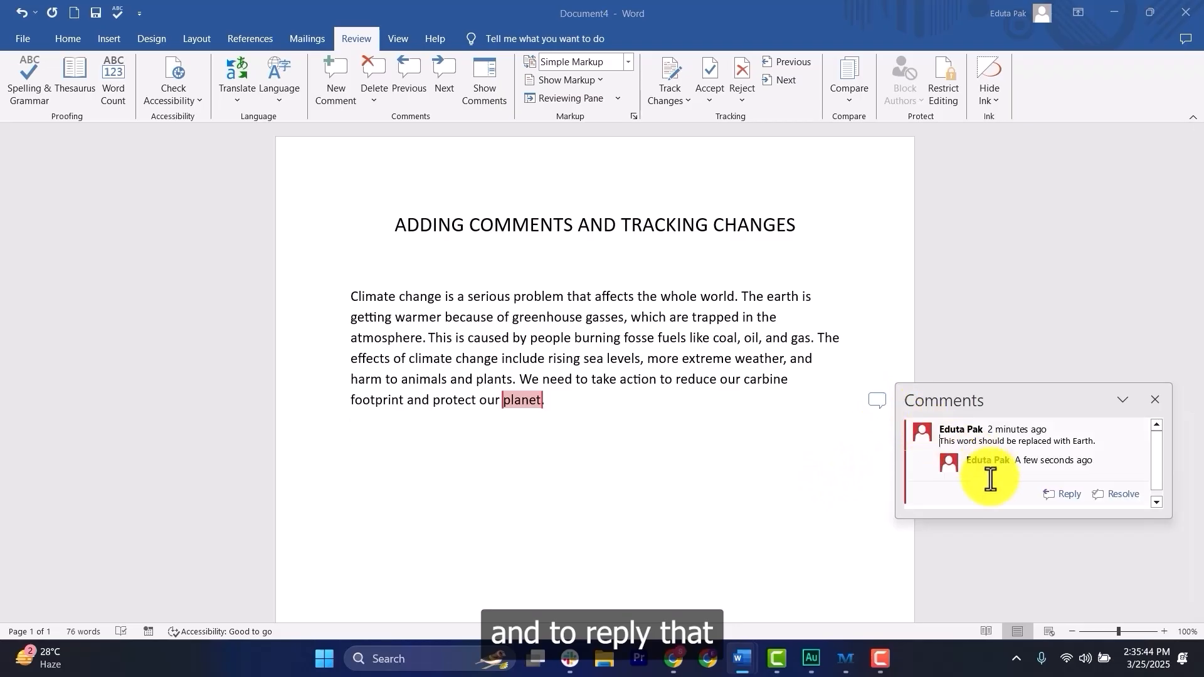
left_click(1058, 496)
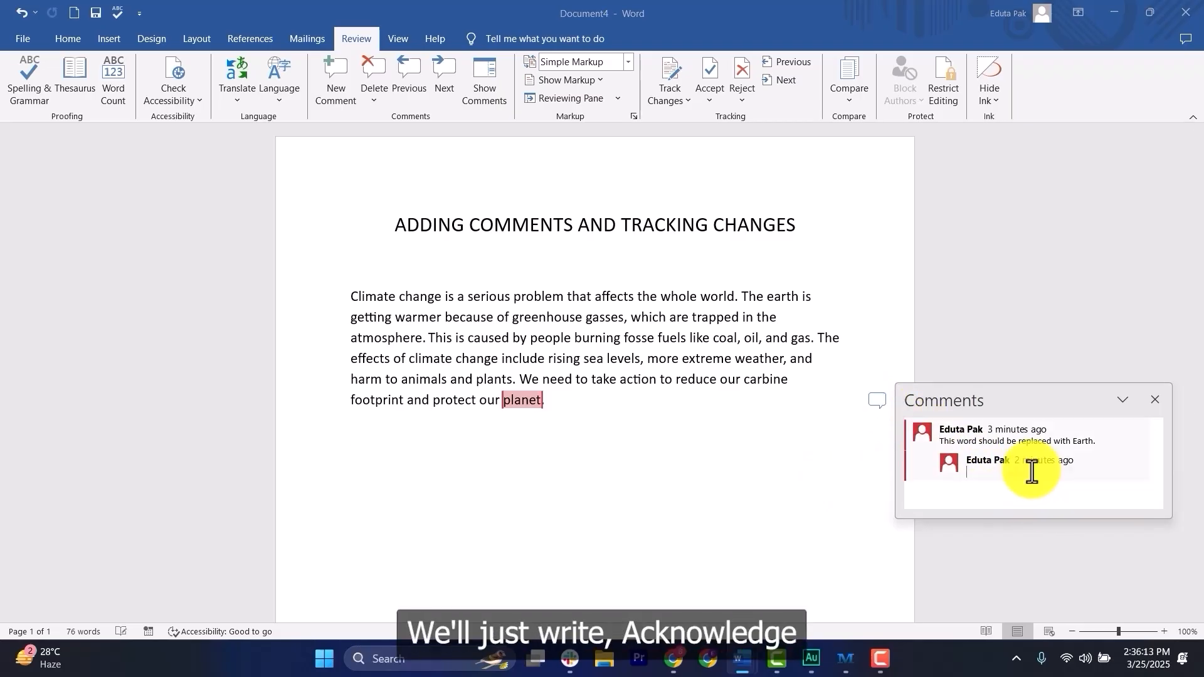
type("Acknowledged!")
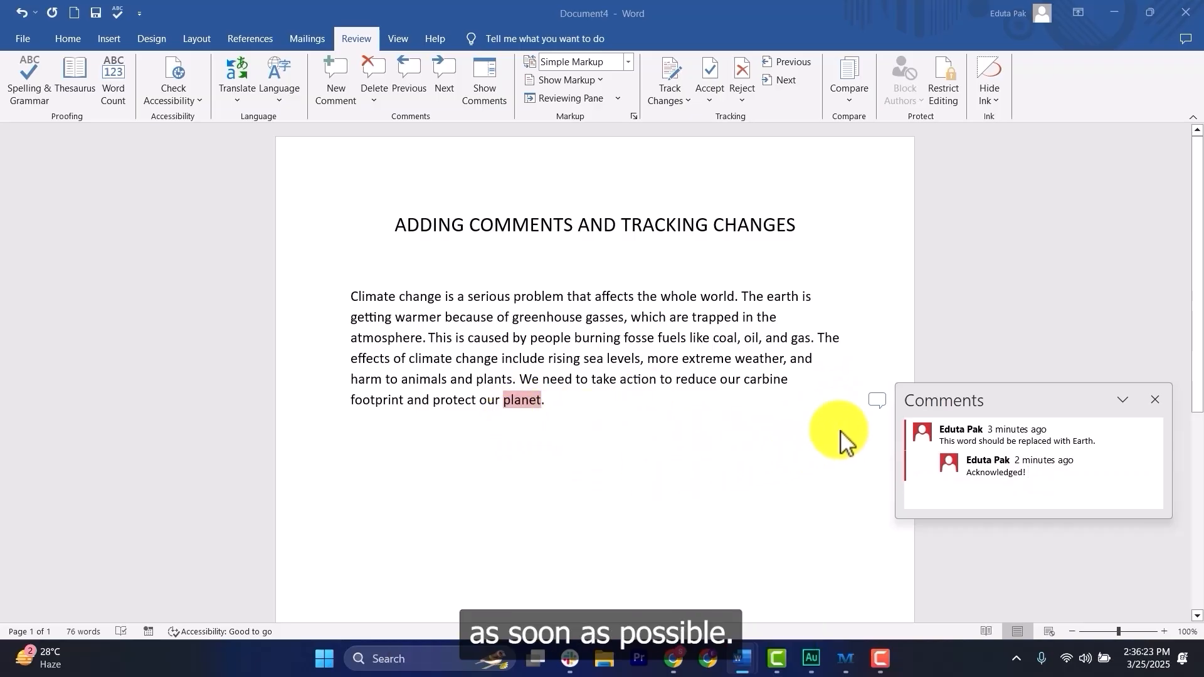
left_click(1155, 399)
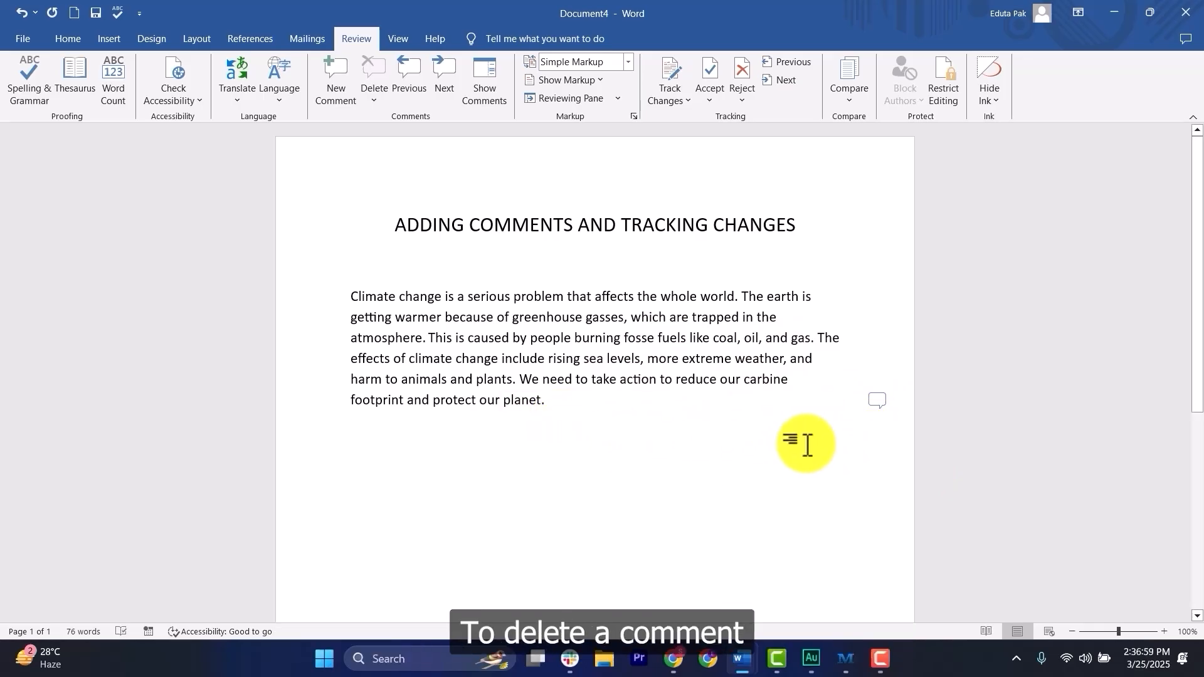
Step: Delete the comment on "planet" together with its replies
left_click(878, 401)
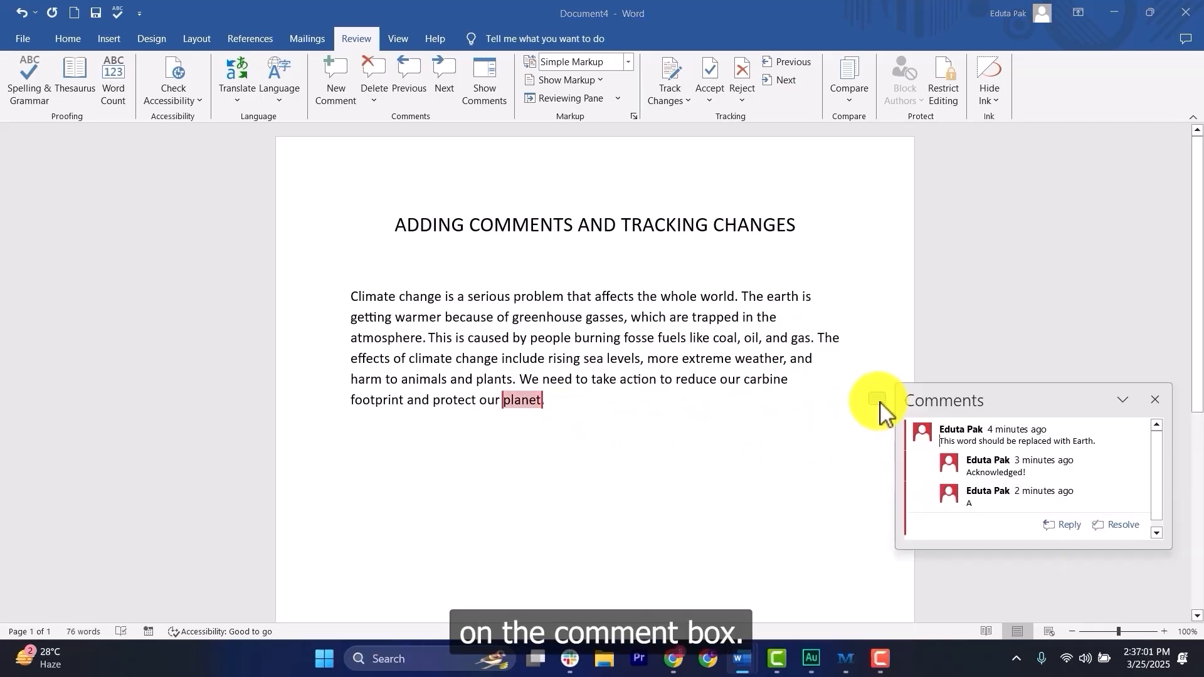
left_click(966, 429)
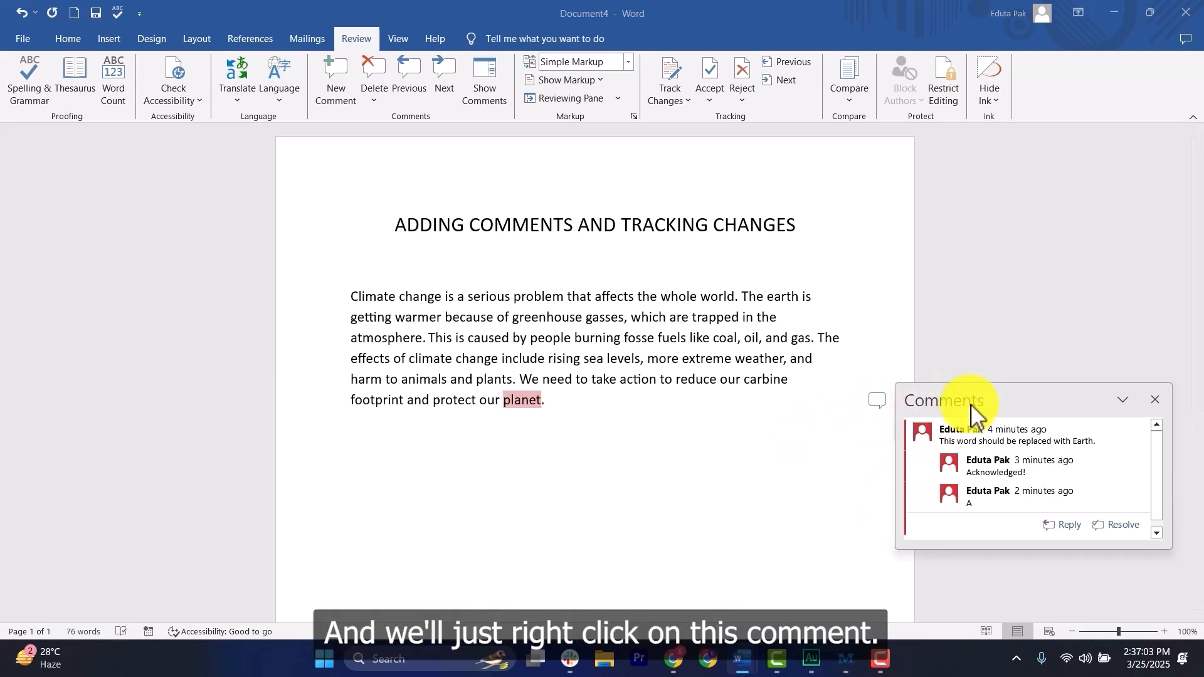
right_click(976, 443)
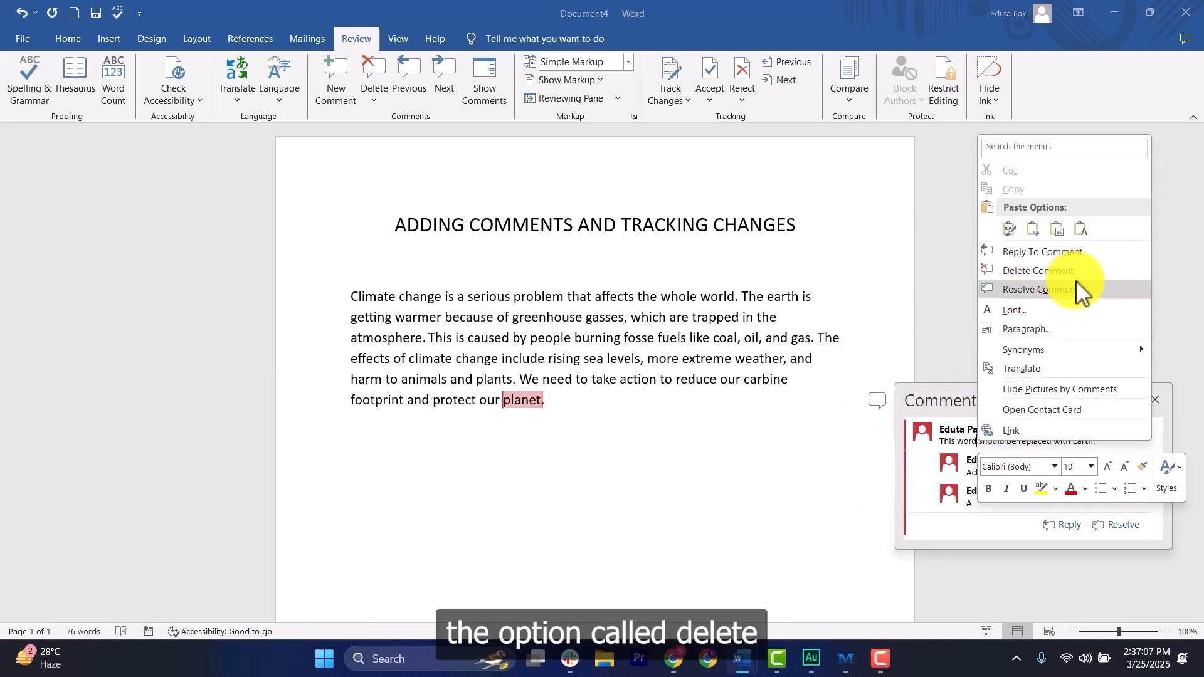
left_click(1021, 271)
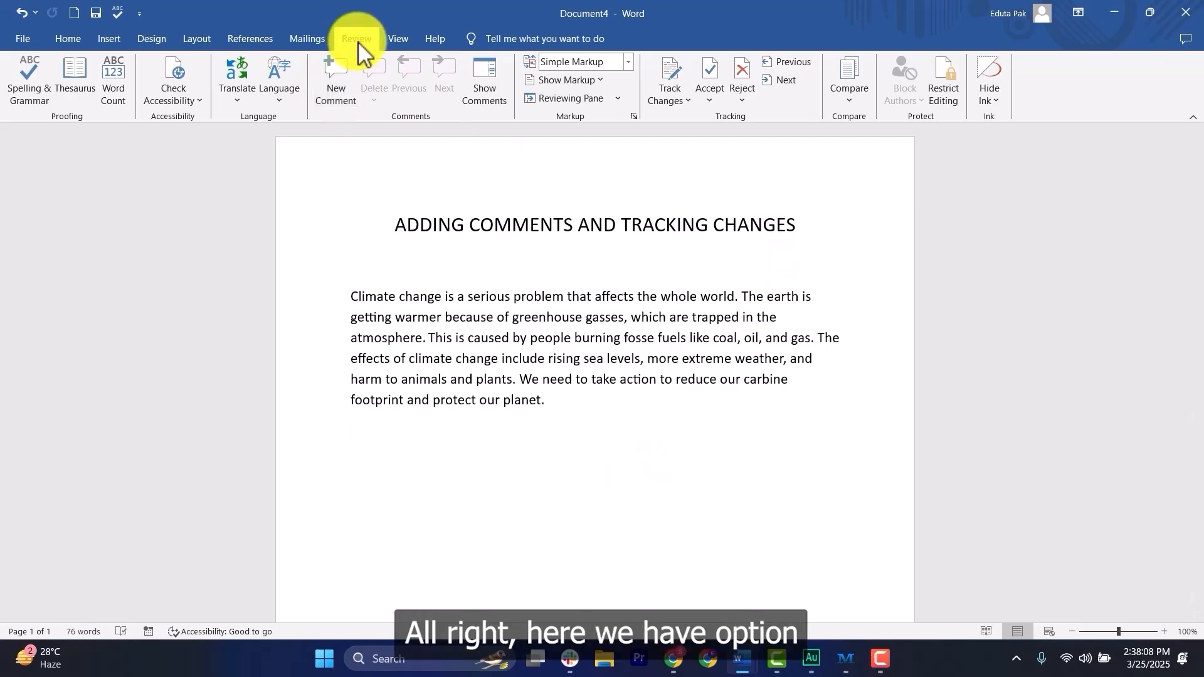
Step: Turn on Track Changes, and replace "planet" with "Earth" in the last sentence
left_click(676, 98)
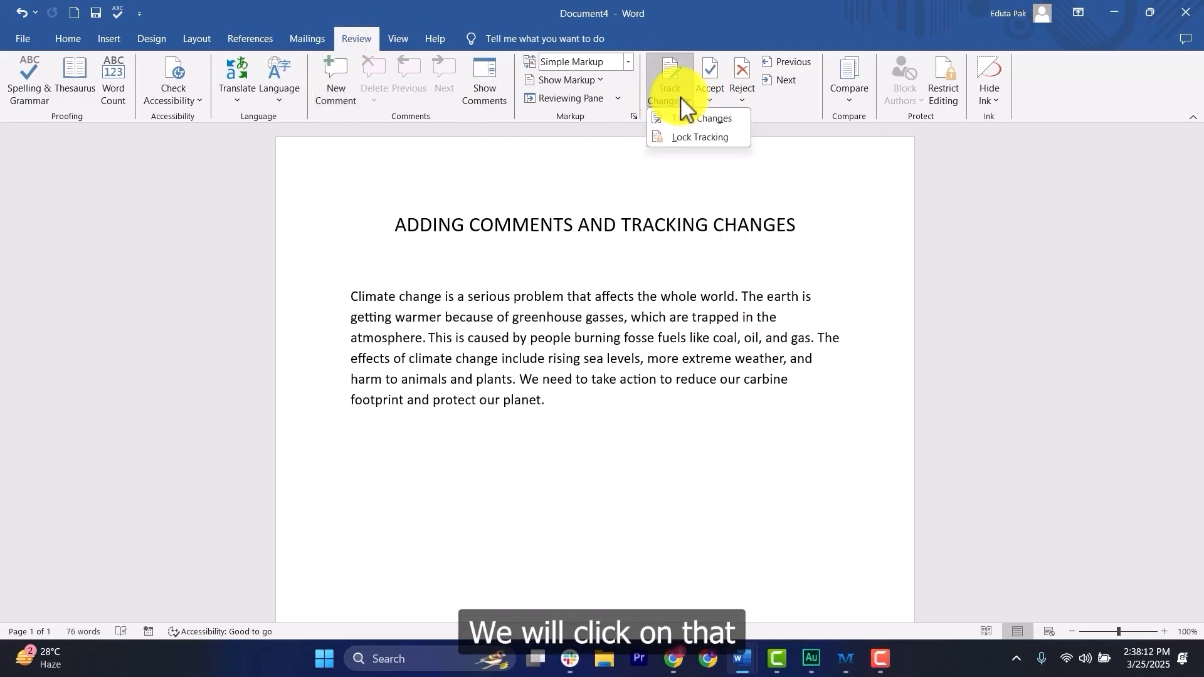
left_click(703, 121)
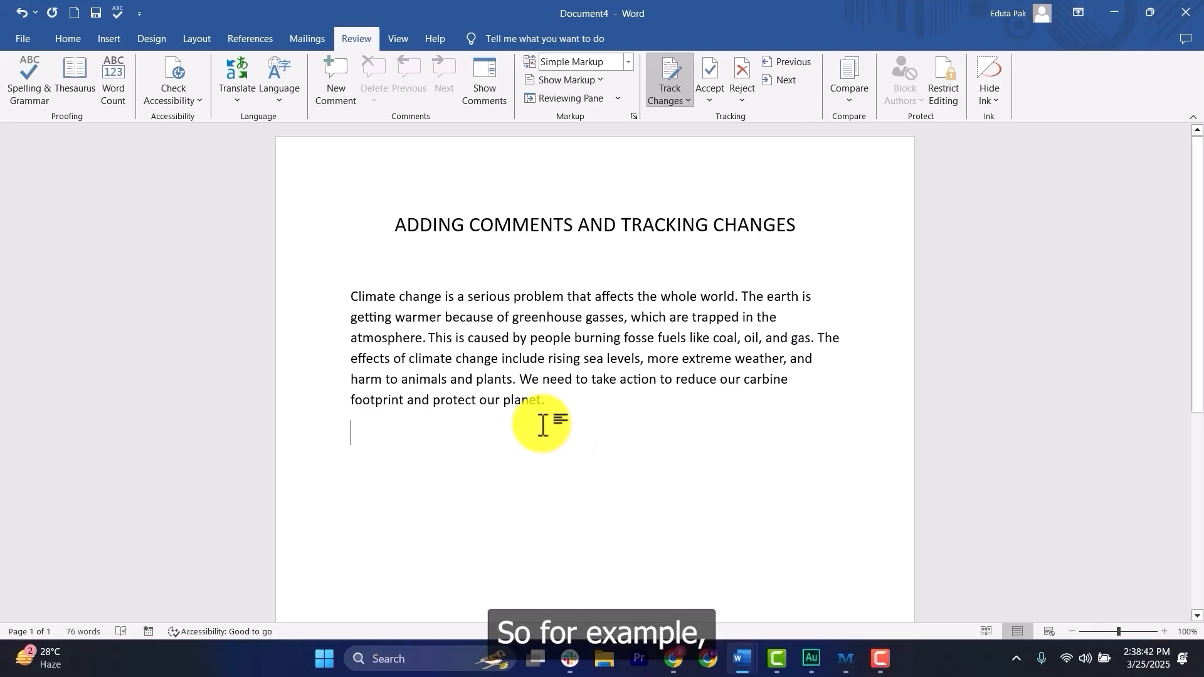
double_click(521, 403)
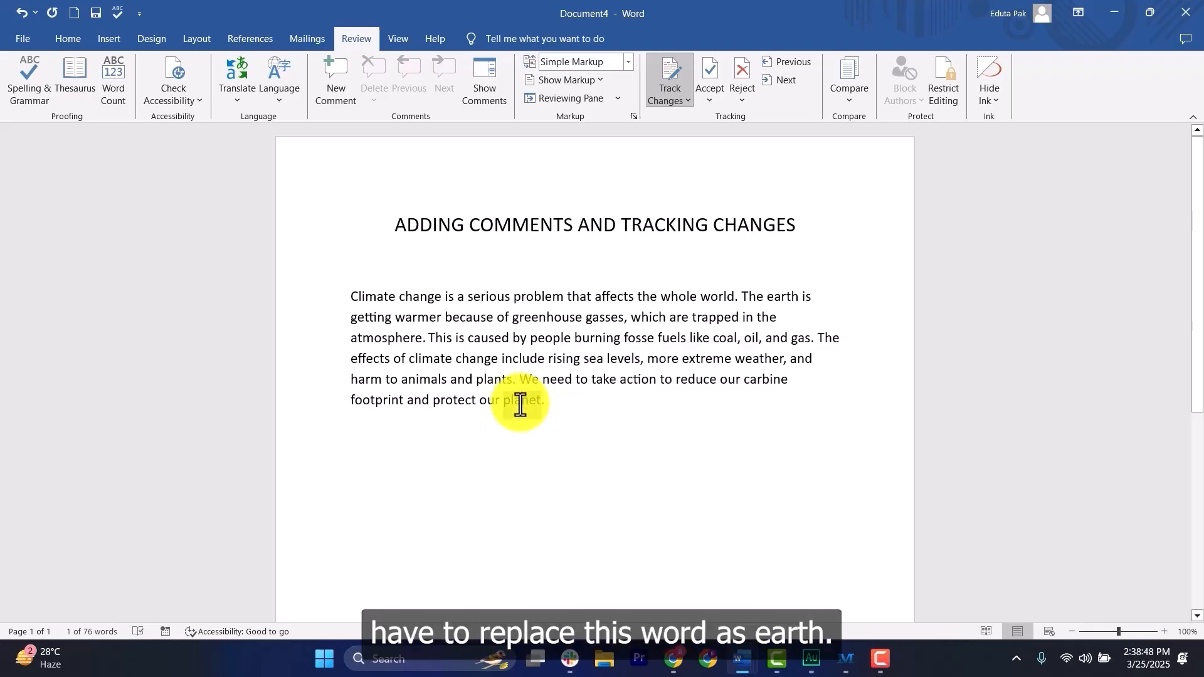
type("Earth")
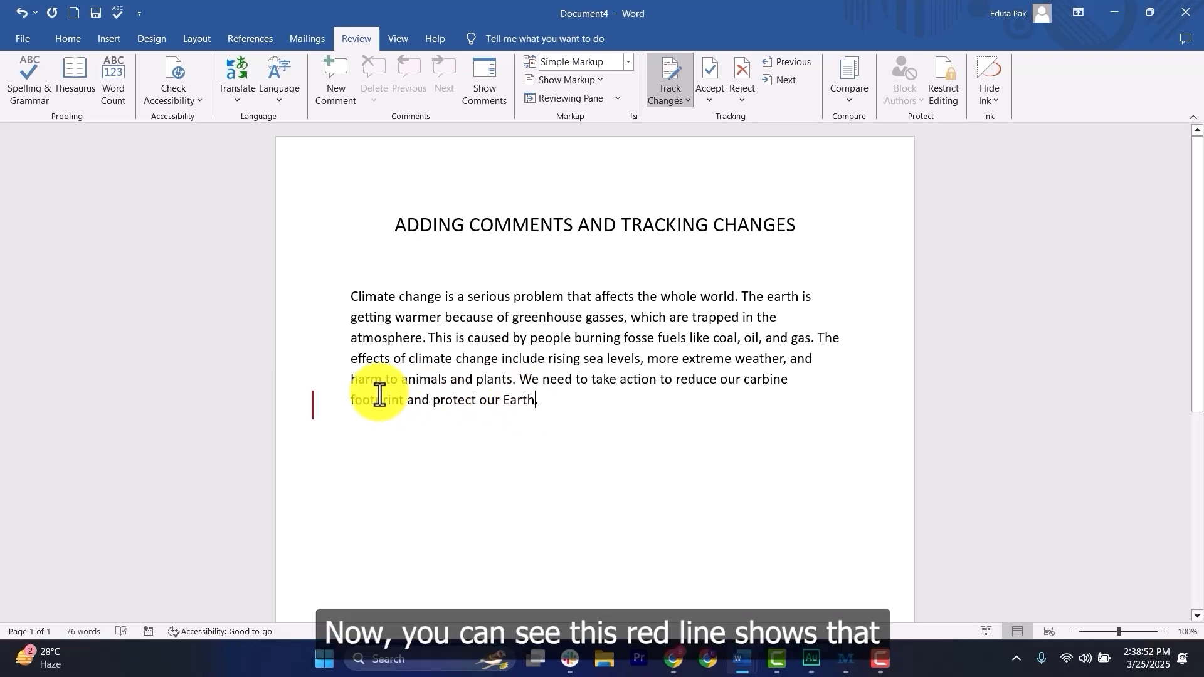
left_click(566, 401)
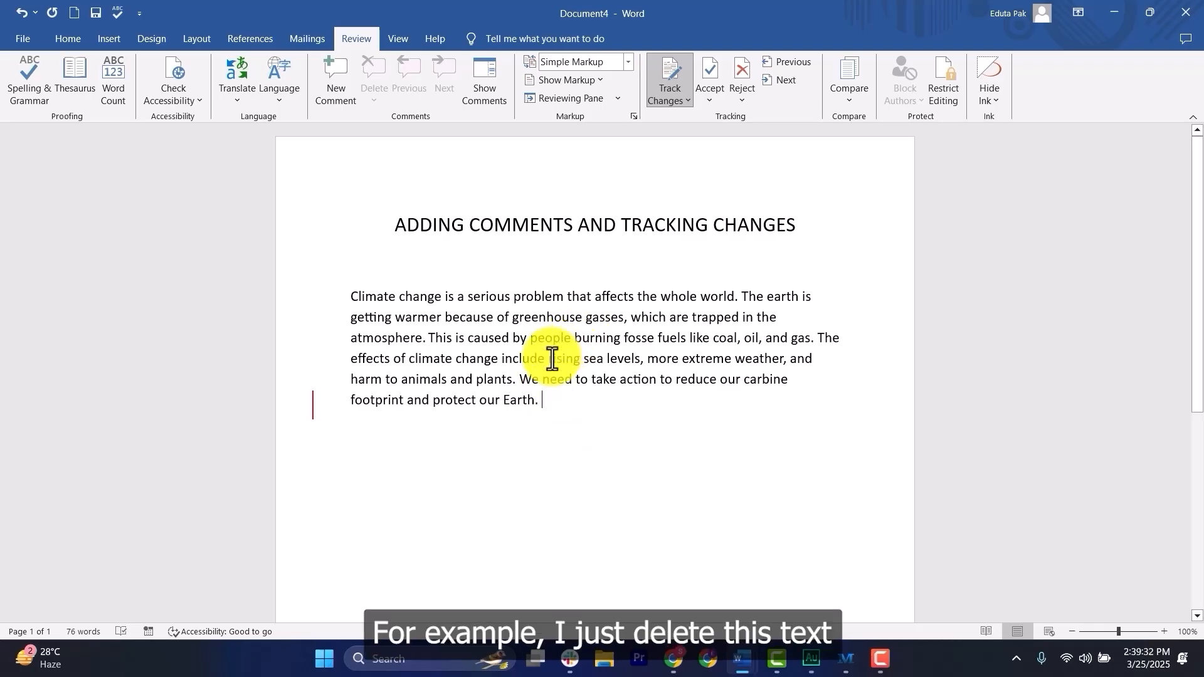
Step: Delete "rising sea levels" from the fourth sentence as a tracked change, and display the revisions in All Markup view
left_click_drag(548, 357, 628, 359)
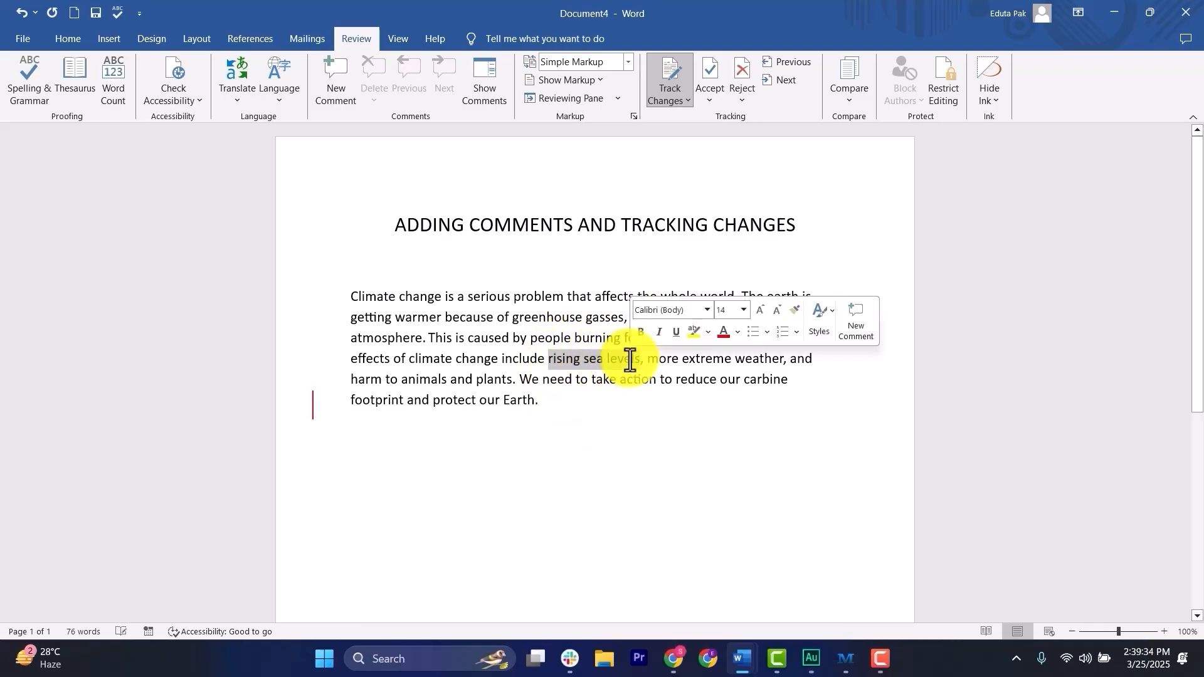
key("Delete")
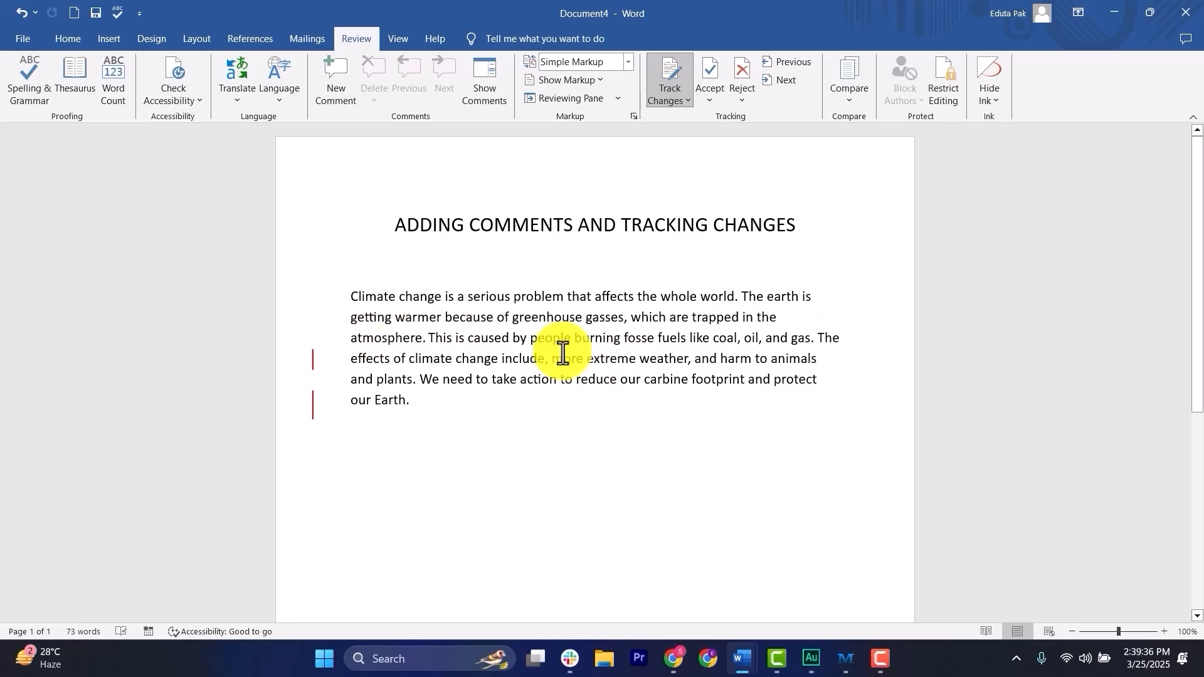
left_click(313, 365)
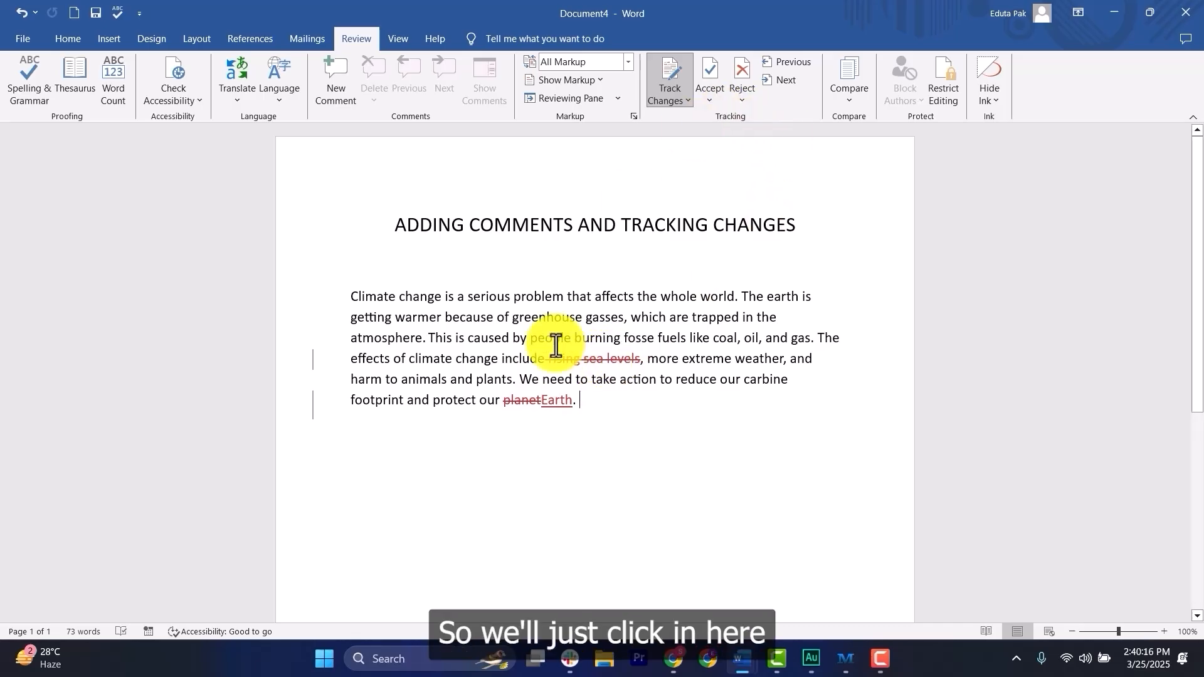
Step: Reject the tracked deletion of "rising sea levels", and accept the tracked deletion of "planet"
left_click(588, 358)
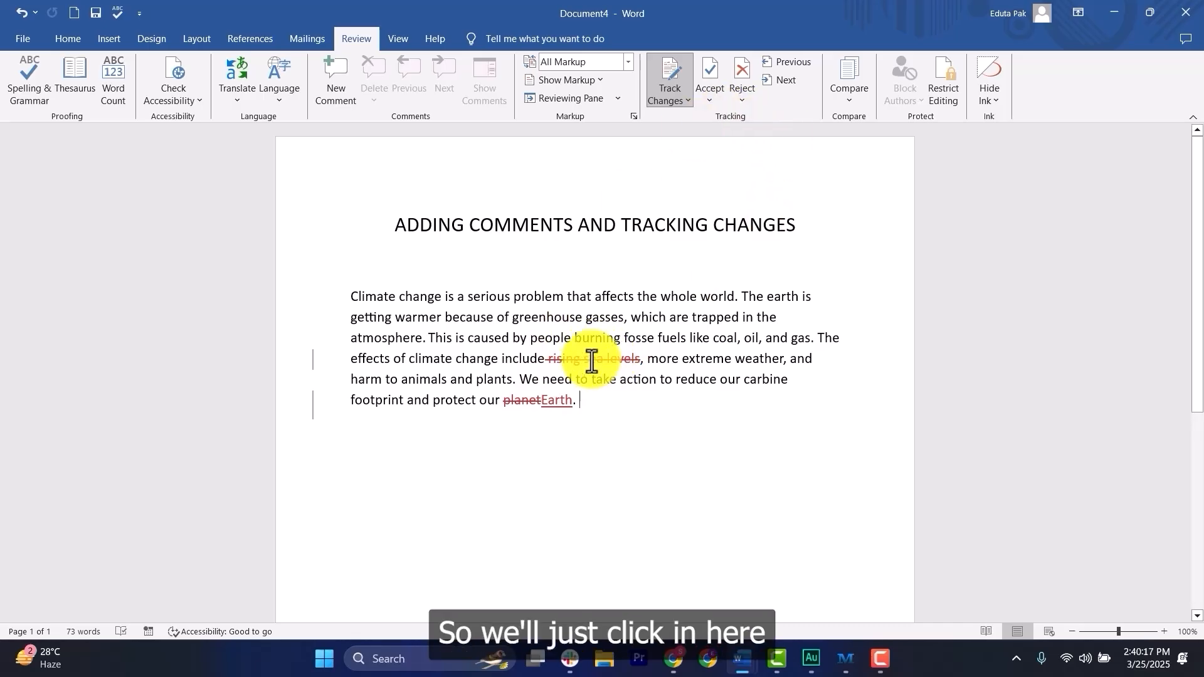
left_click(744, 102)
left_click(757, 123)
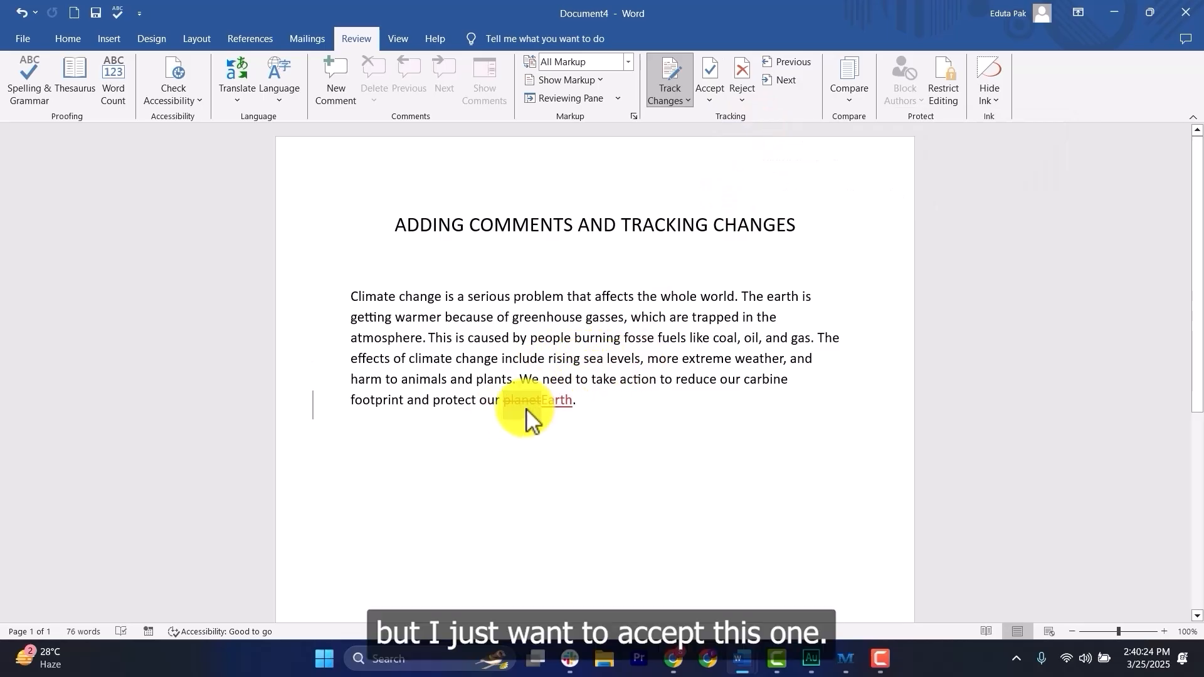
left_click(712, 101)
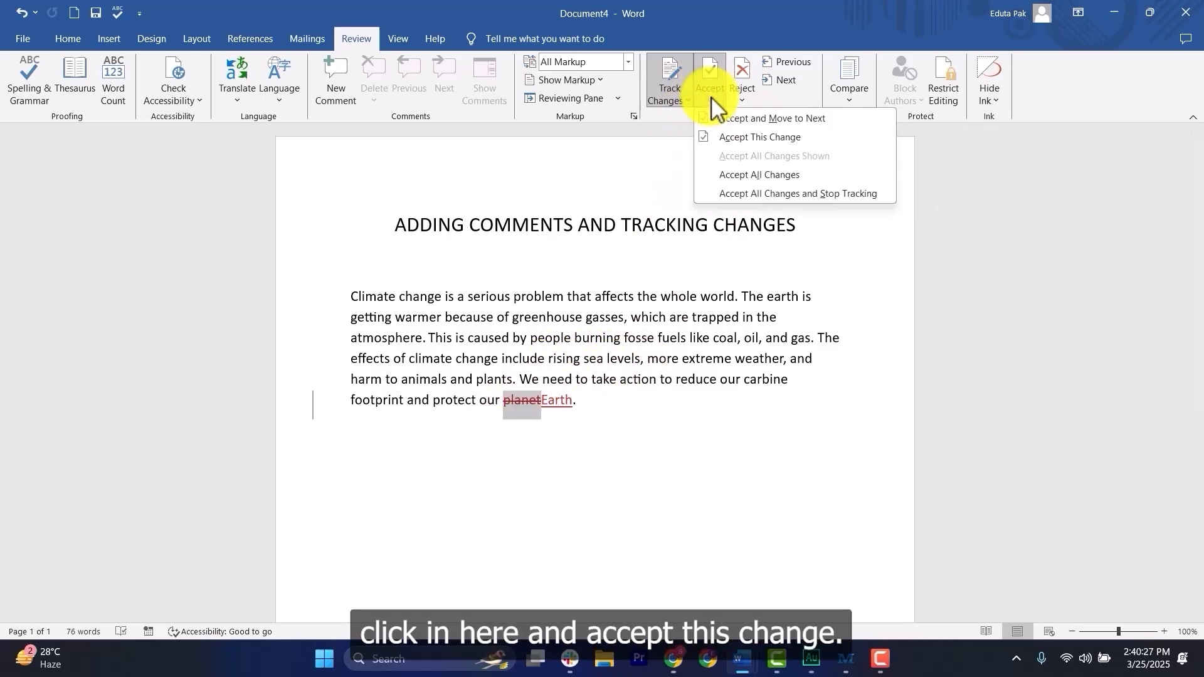
left_click(740, 138)
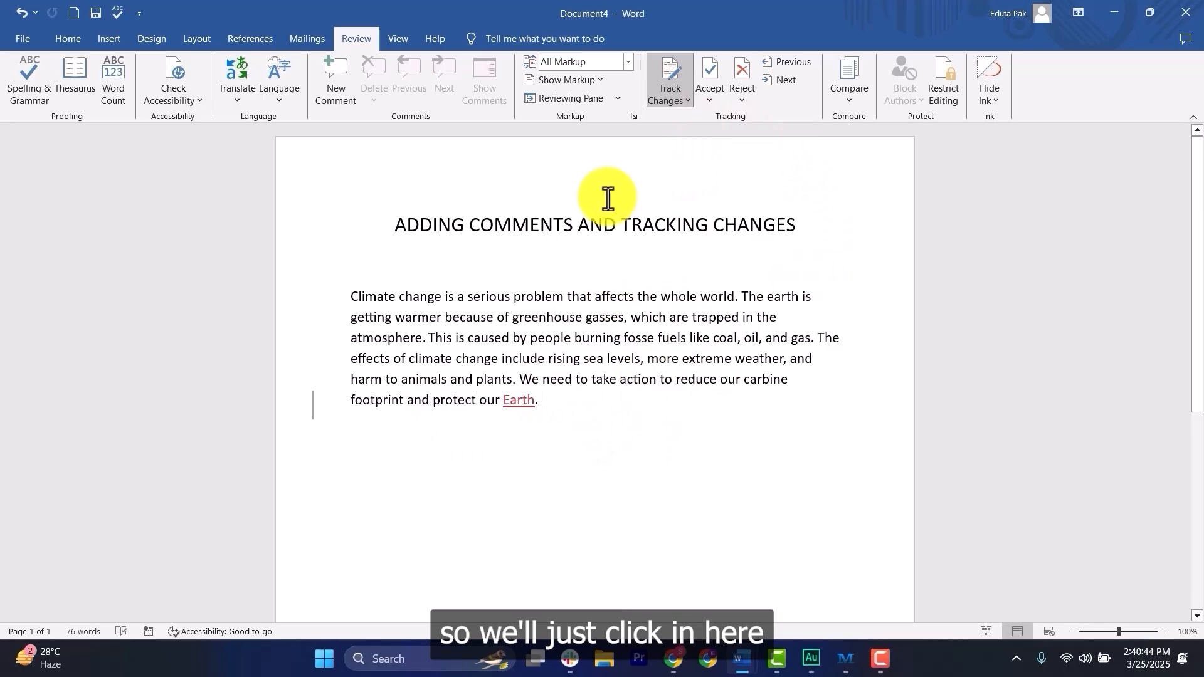
Step: Turn off Track Changes for the document
left_click(684, 102)
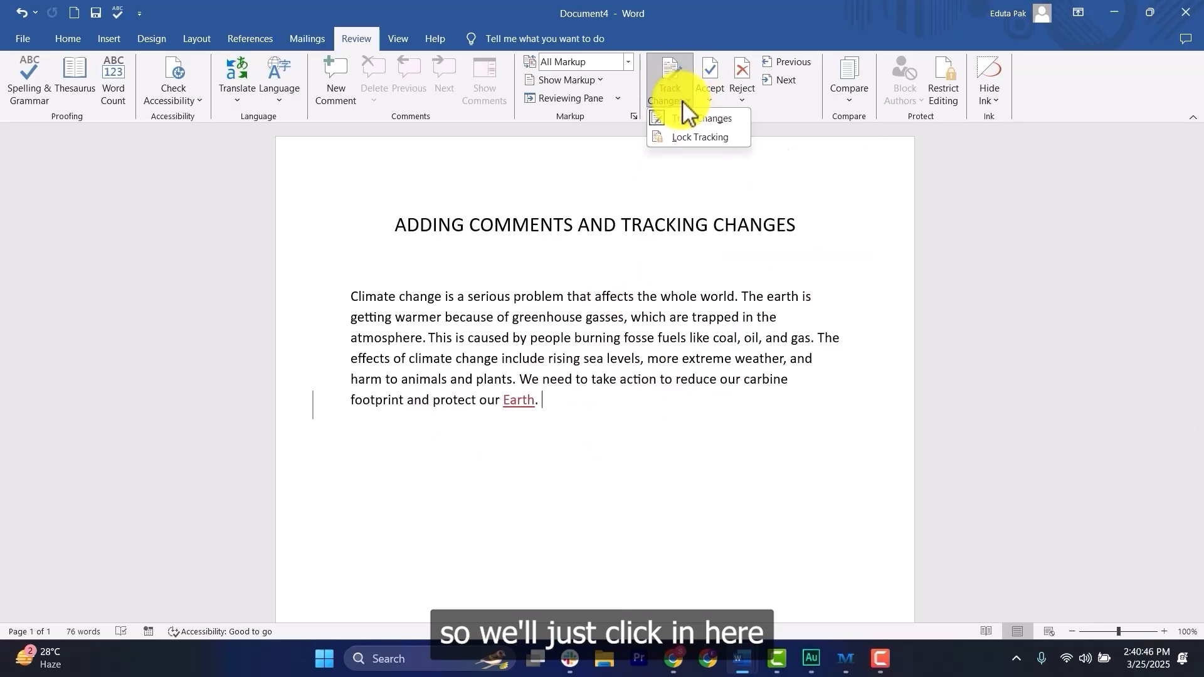
left_click(701, 122)
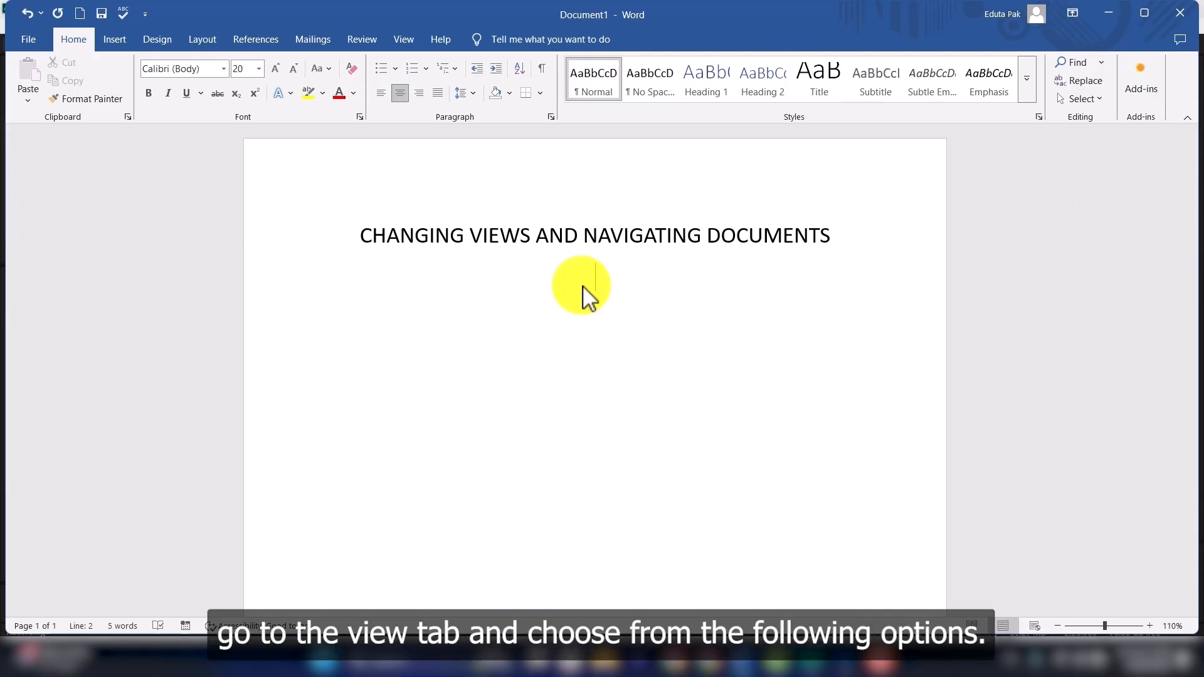
Step: Show the Navigation pane, and look through its Results, Pages and Headings views and its document search
left_click(404, 40)
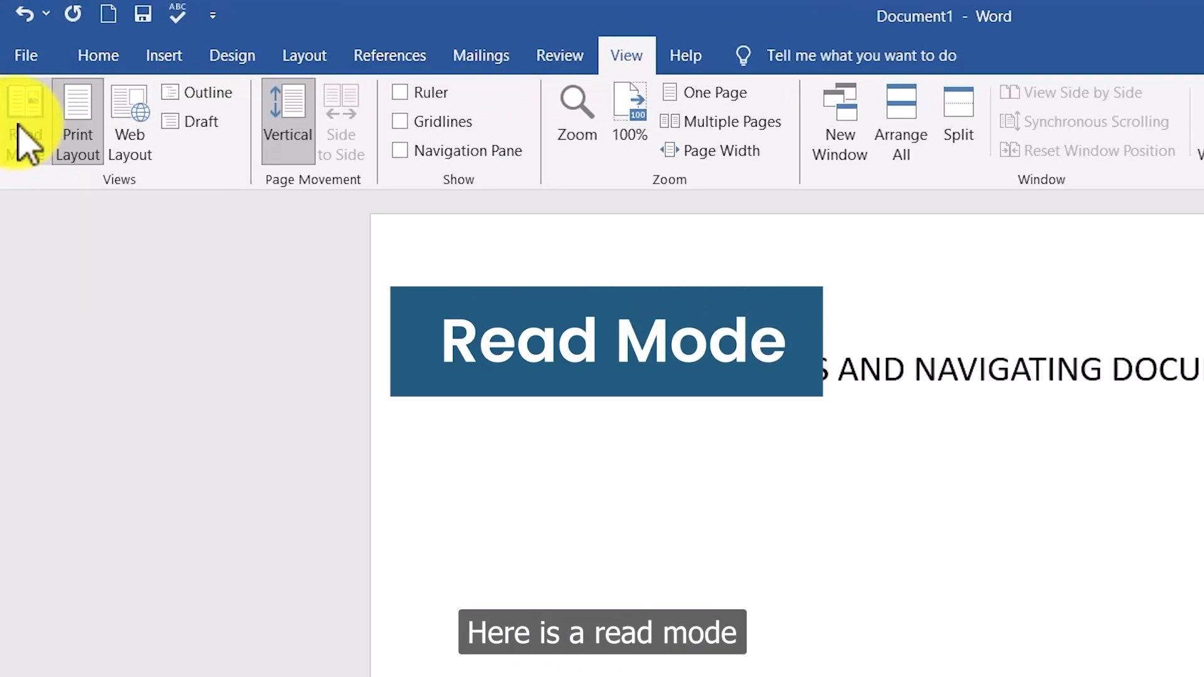
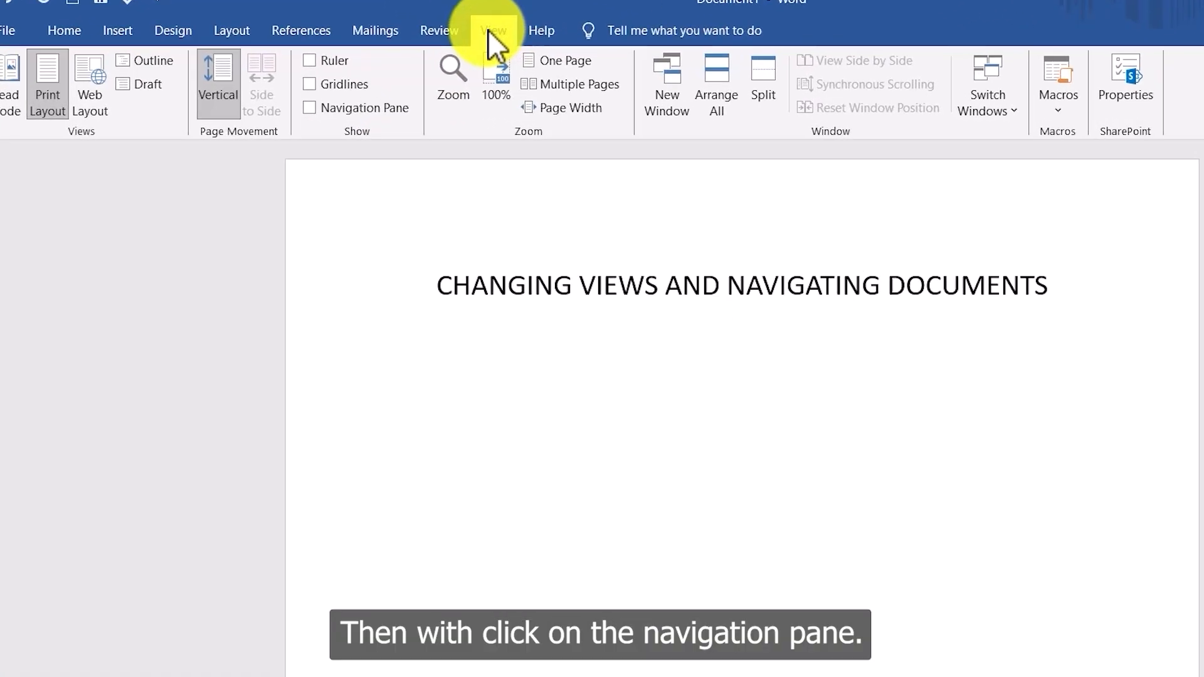
left_click(311, 109)
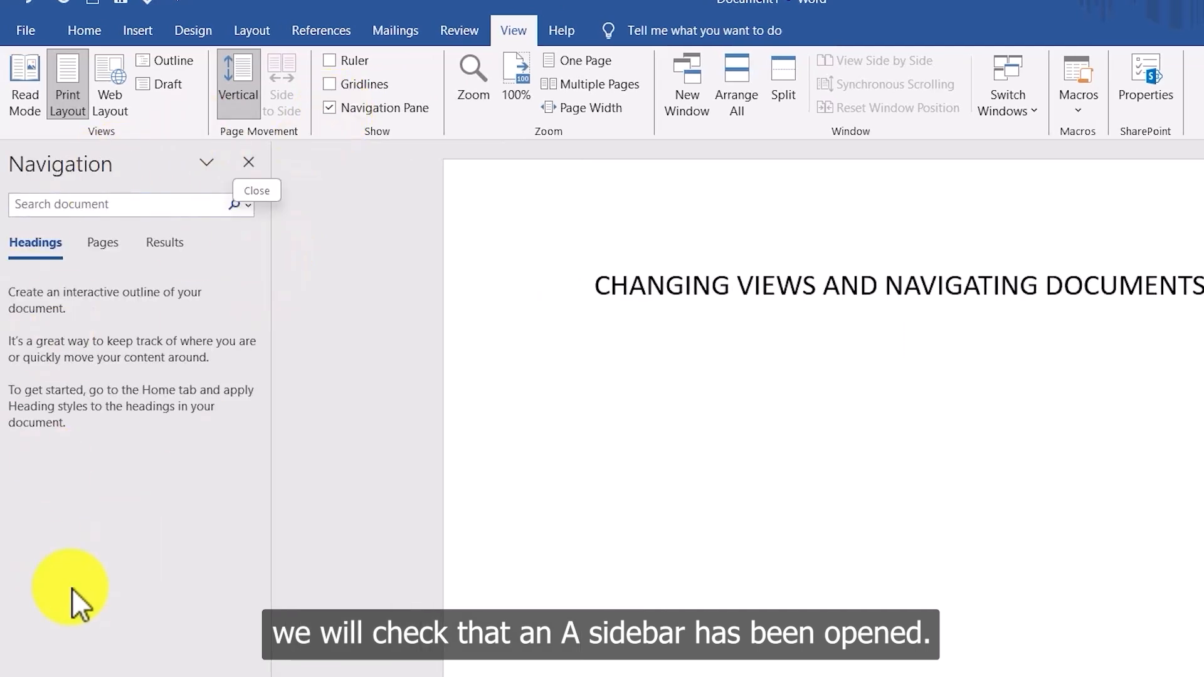
left_click(99, 245)
left_click(158, 243)
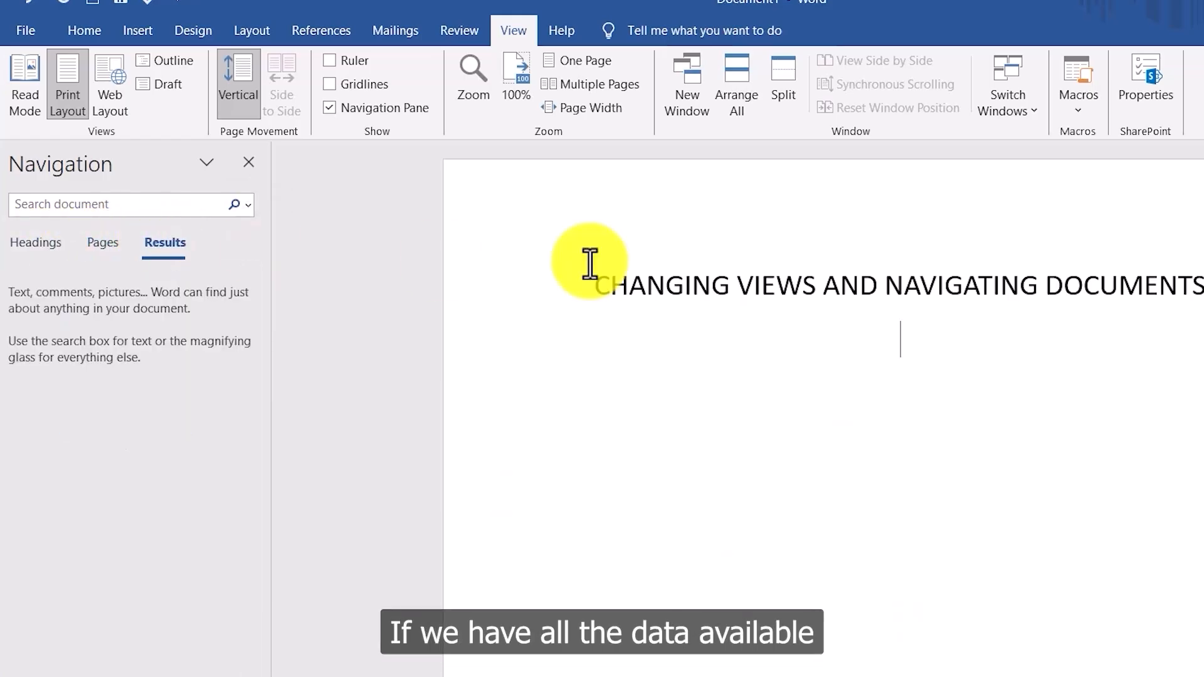
scroll(948, 585, "down", 3)
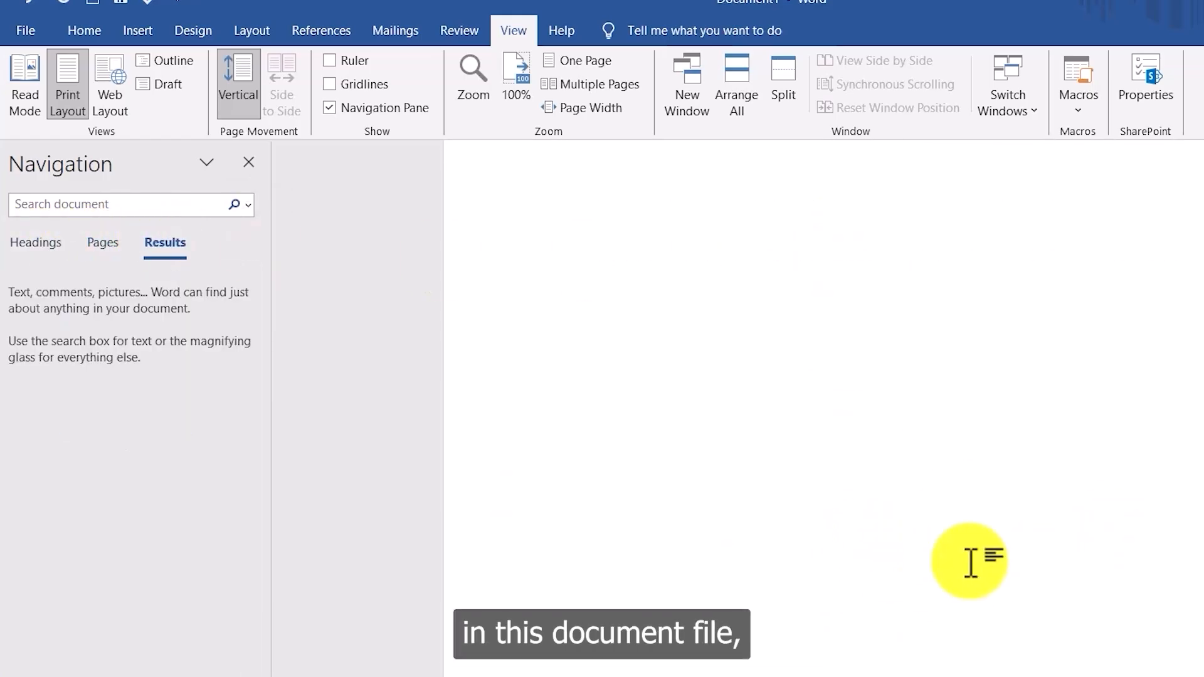
scroll(893, 457, "up", 3)
left_click(108, 243)
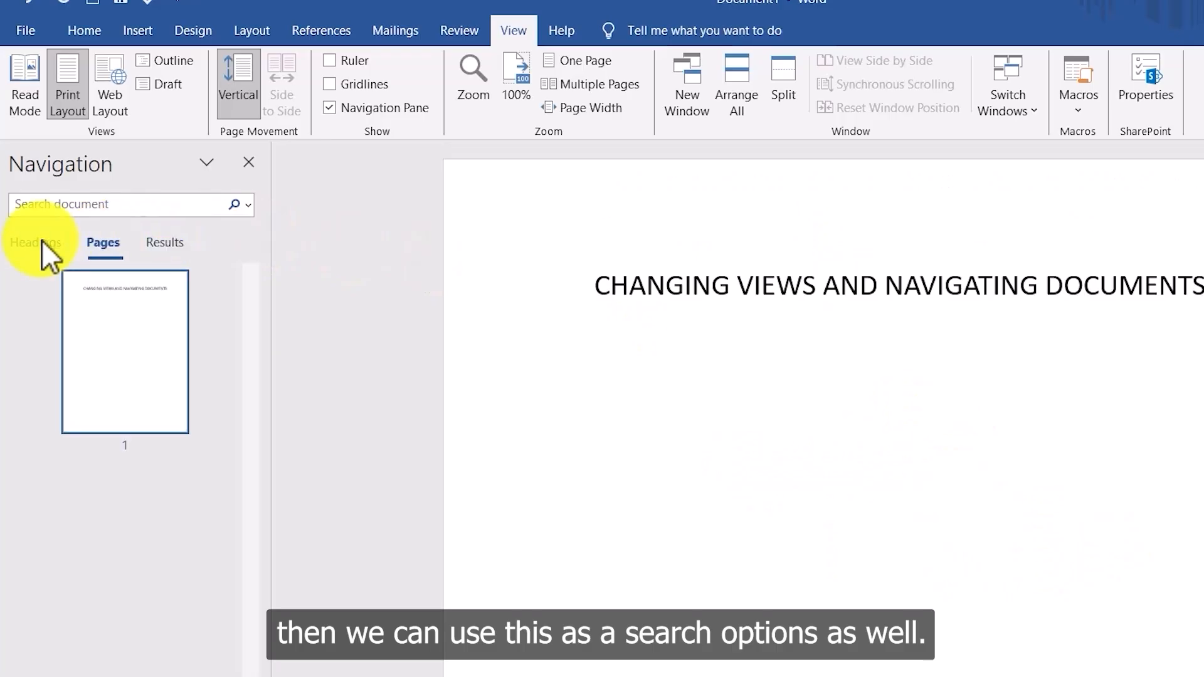
left_click(35, 243)
left_click(102, 206)
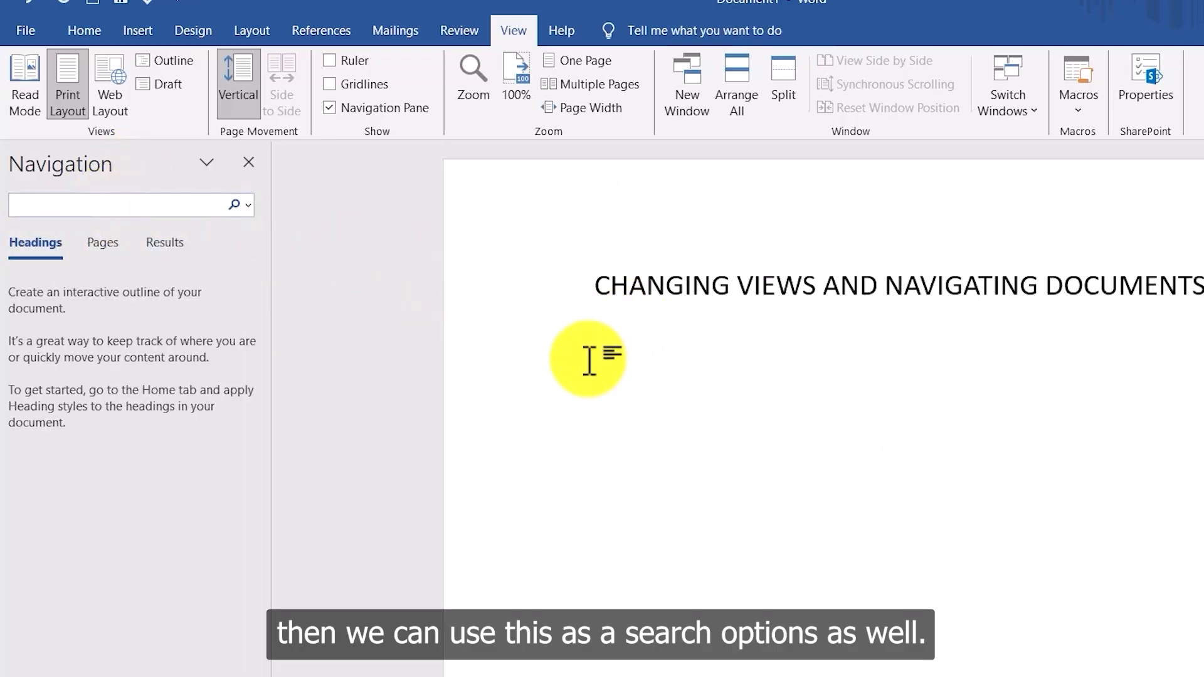
Step: Use Go To to jump to line 1 of the document, and close the dialog
left_click(786, 380)
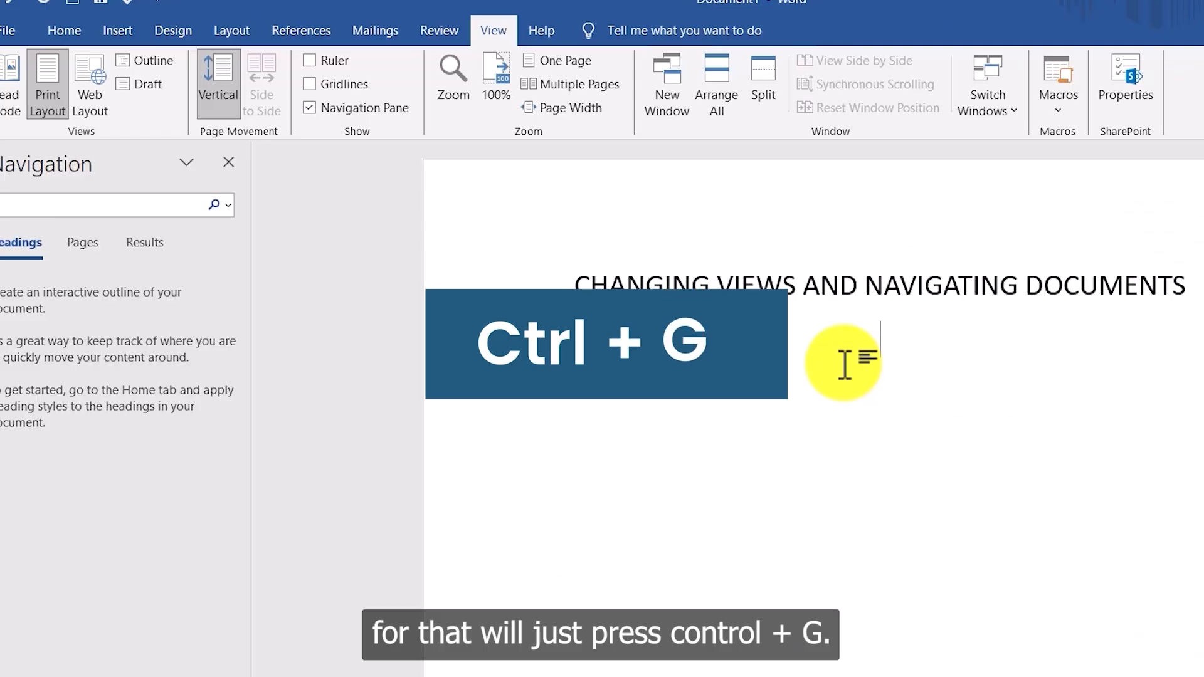
key("ctrl+g")
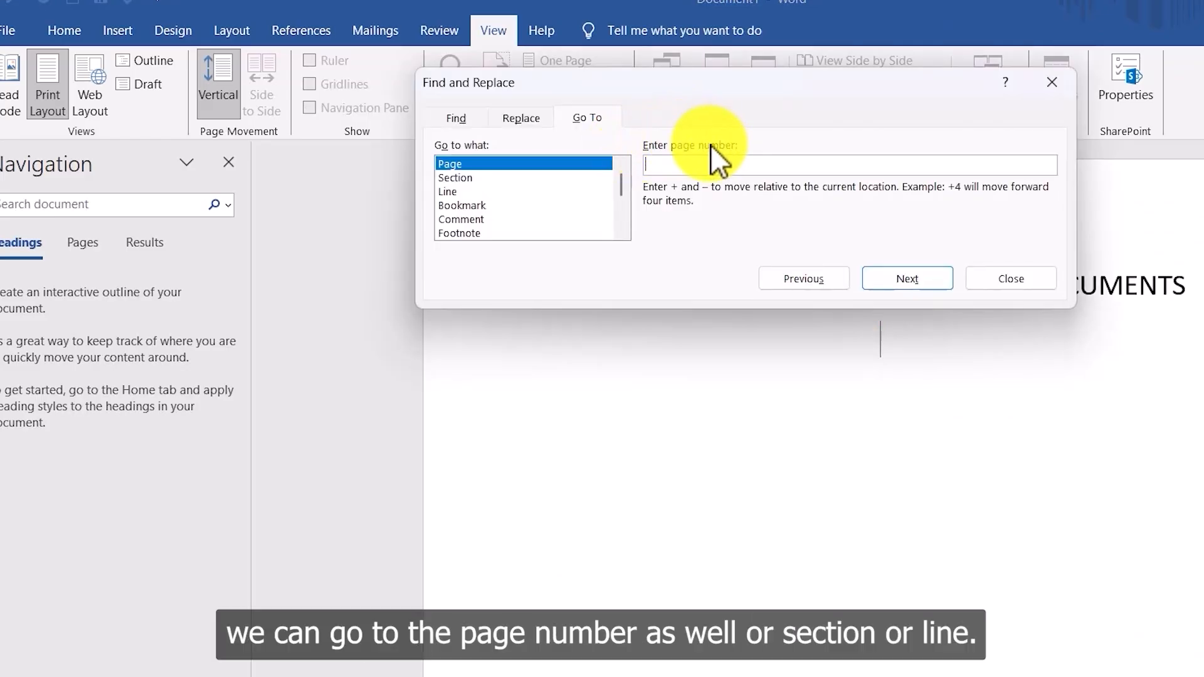
left_click(454, 183)
left_click(450, 195)
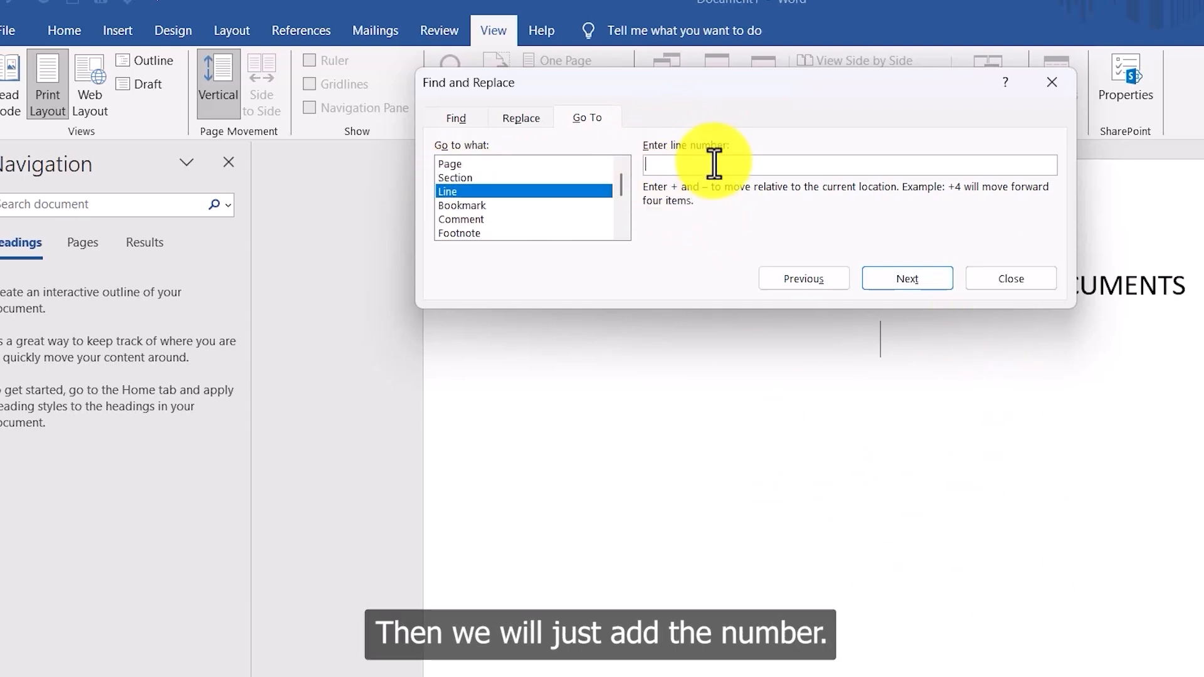
type("1")
left_click(919, 279)
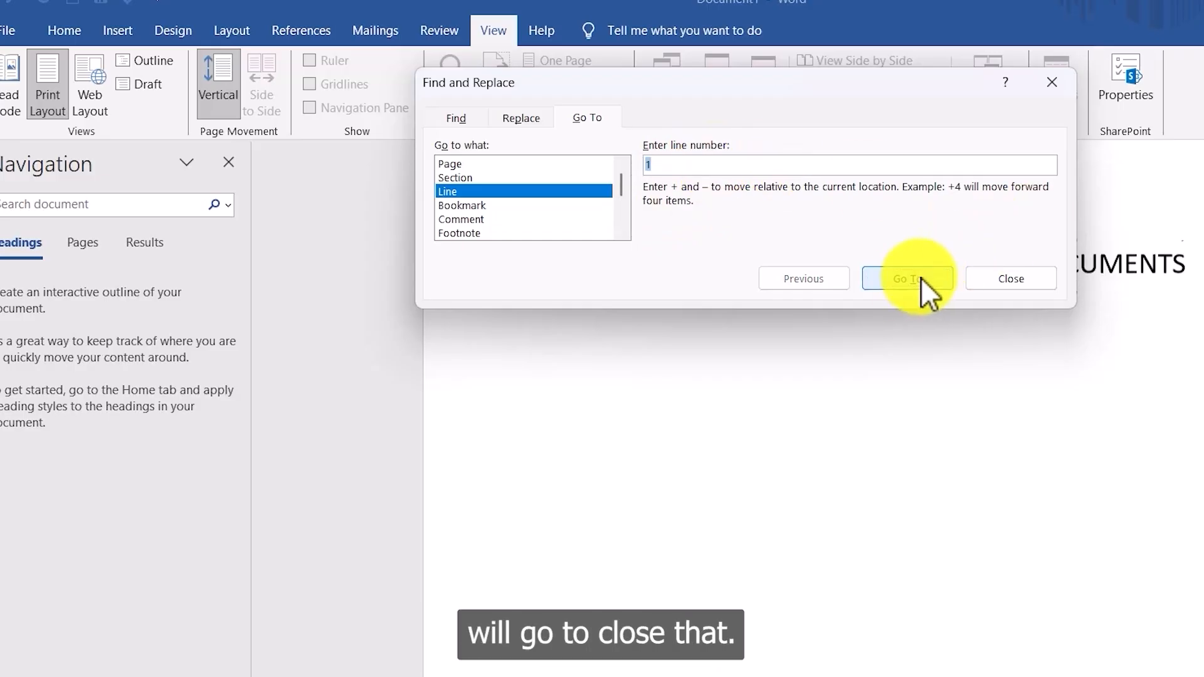
left_click(1011, 279)
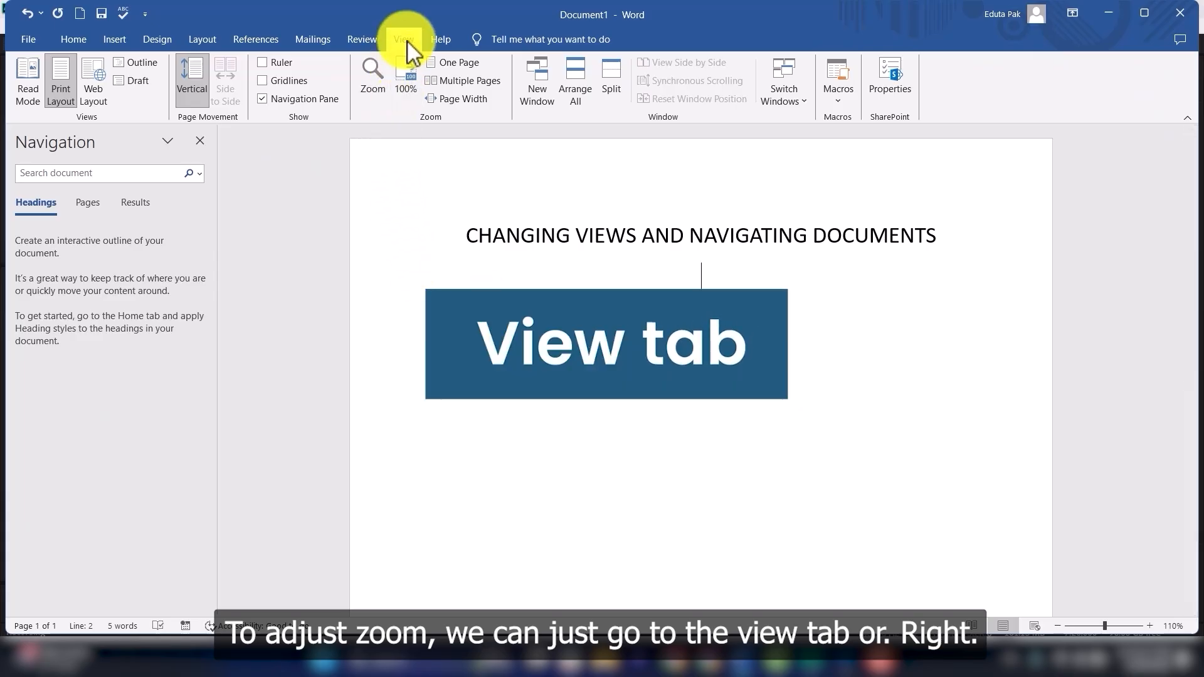
Step: Set the document zoom to 145%
left_click(380, 75)
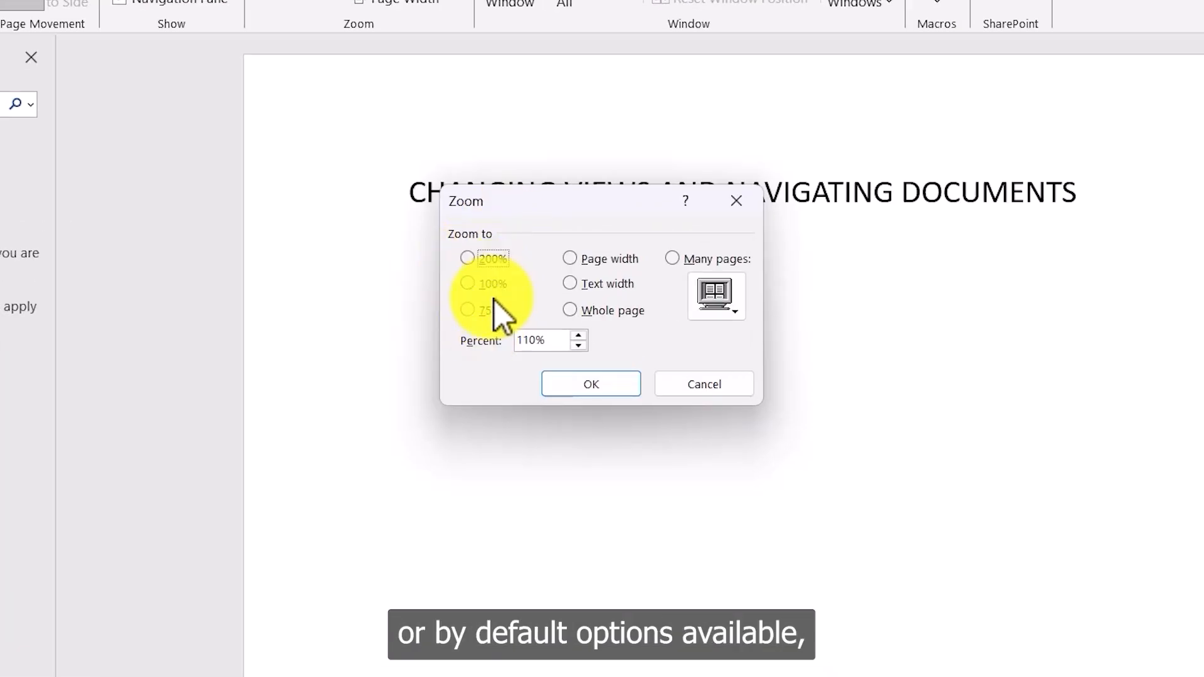
left_click_drag(544, 343, 513, 346)
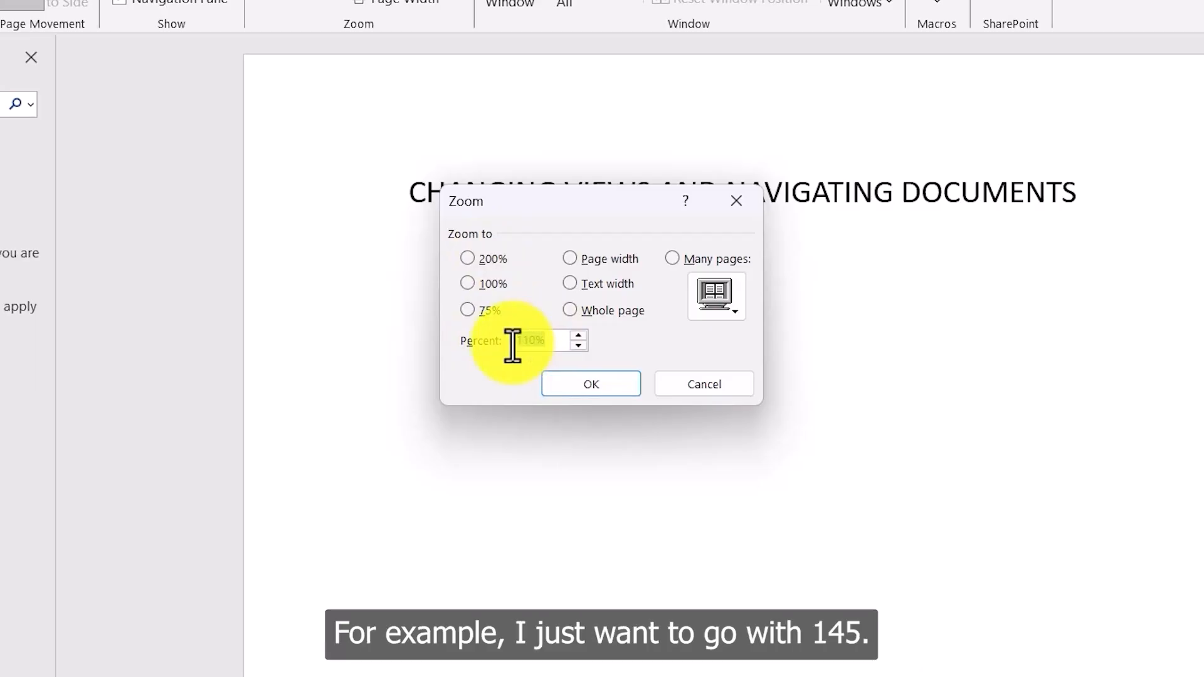
type("1")
left_click(626, 384)
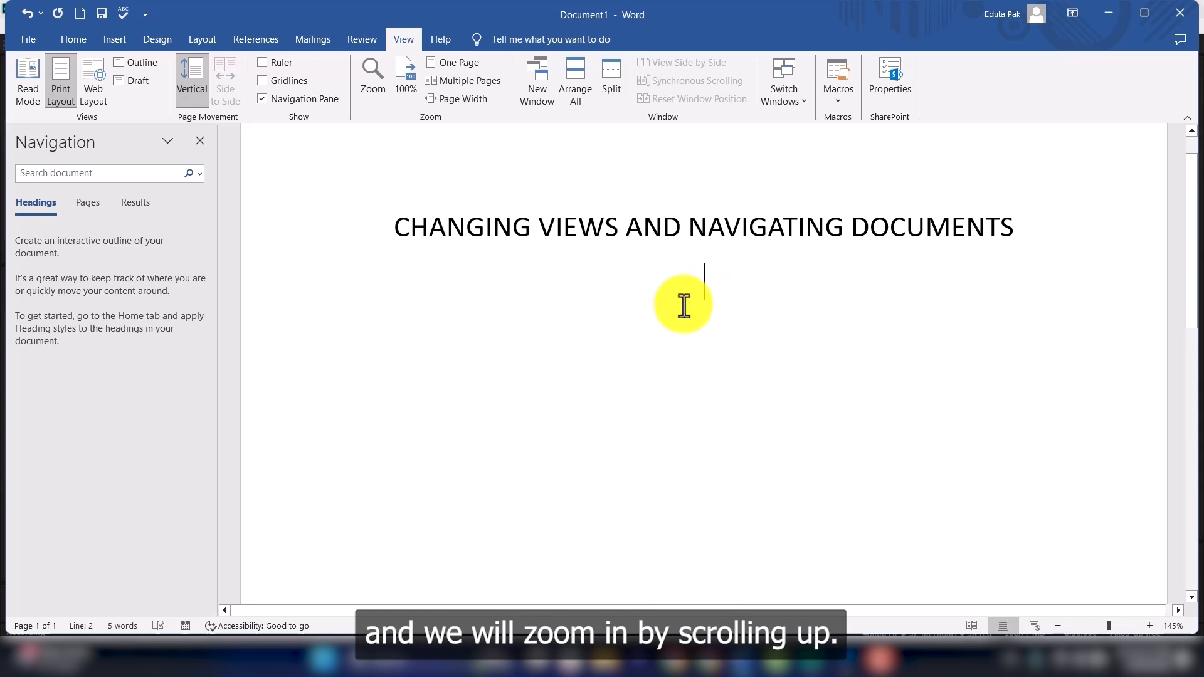
Step: Zoom in closely on the document heading, and zoom back out to a smaller page view
scroll(684, 306, "up", 12)
scroll(683, 306, "up", 5)
scroll(684, 305, "down", 8)
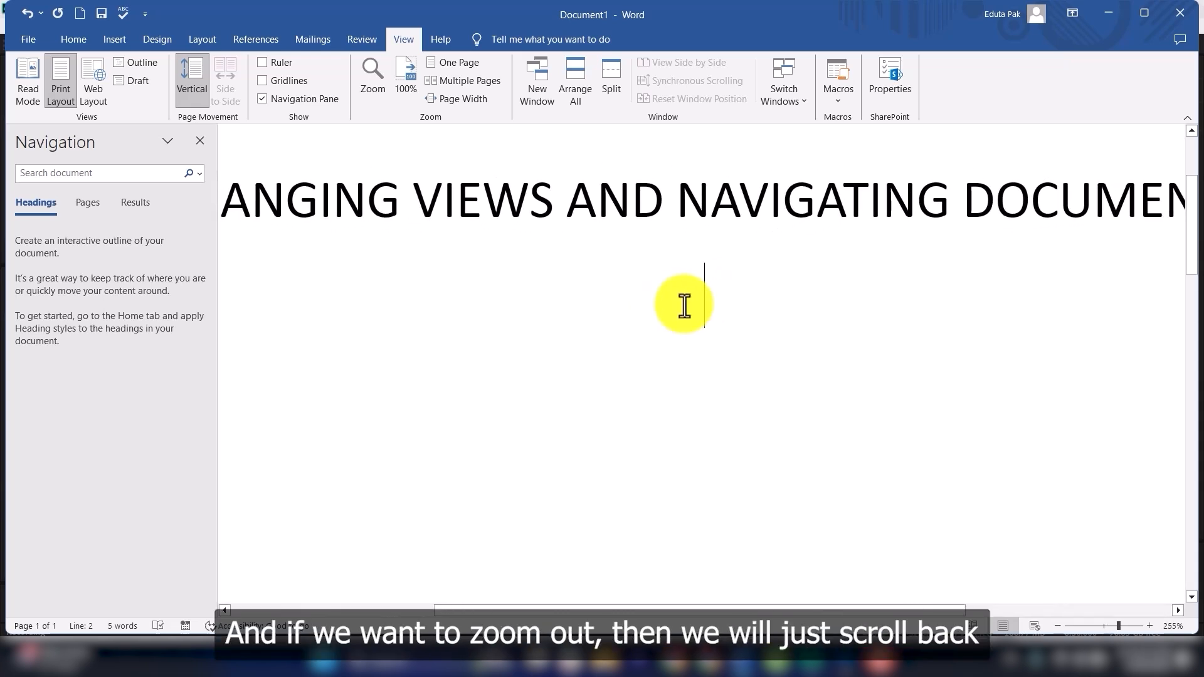
scroll(684, 305, "down", 10)
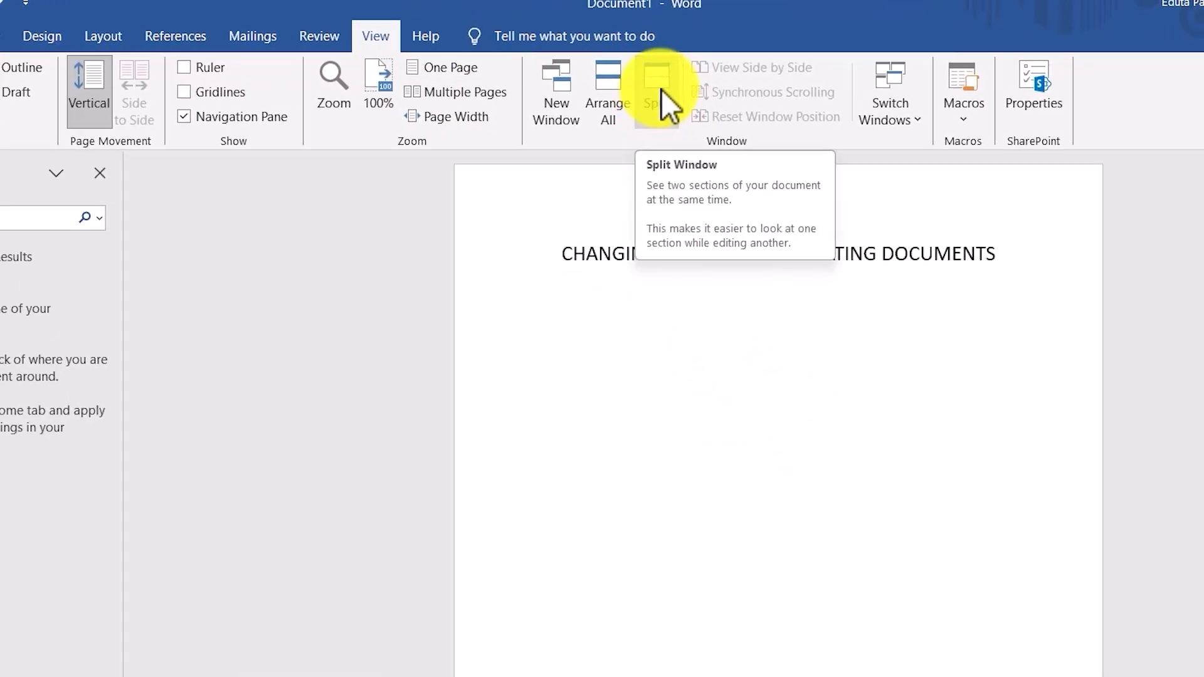
Step: Split the document window into two panes, look through the sections in them, and remove the split
left_click(661, 87)
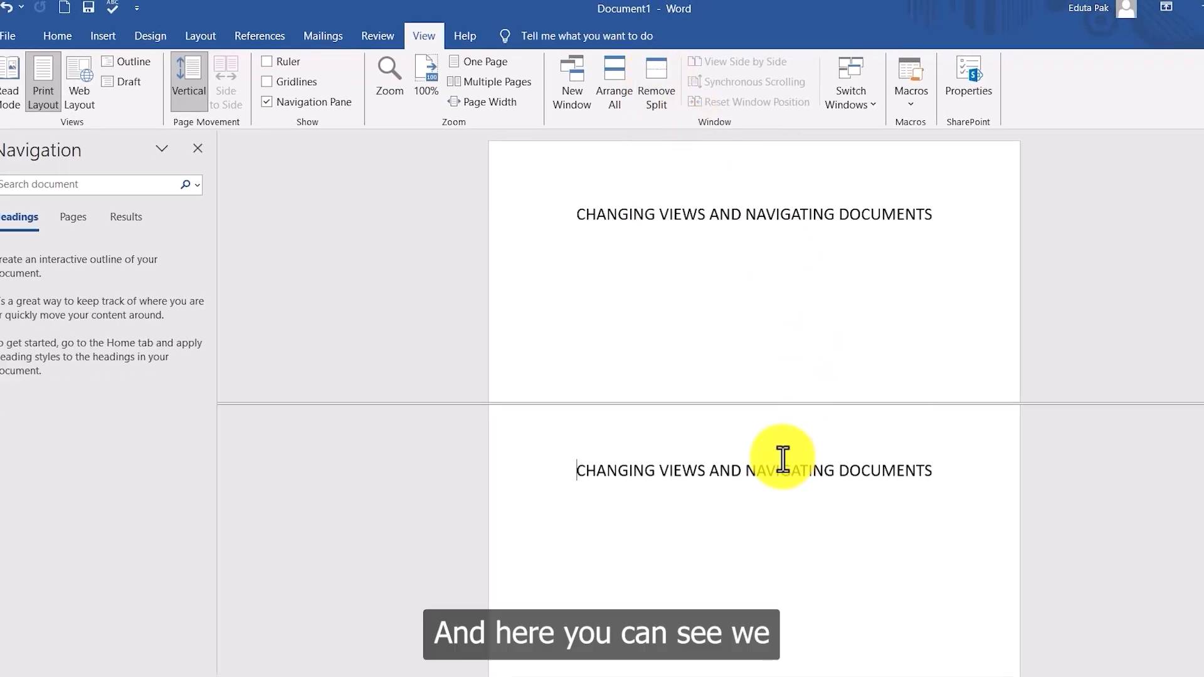
scroll(782, 460, "up", 1)
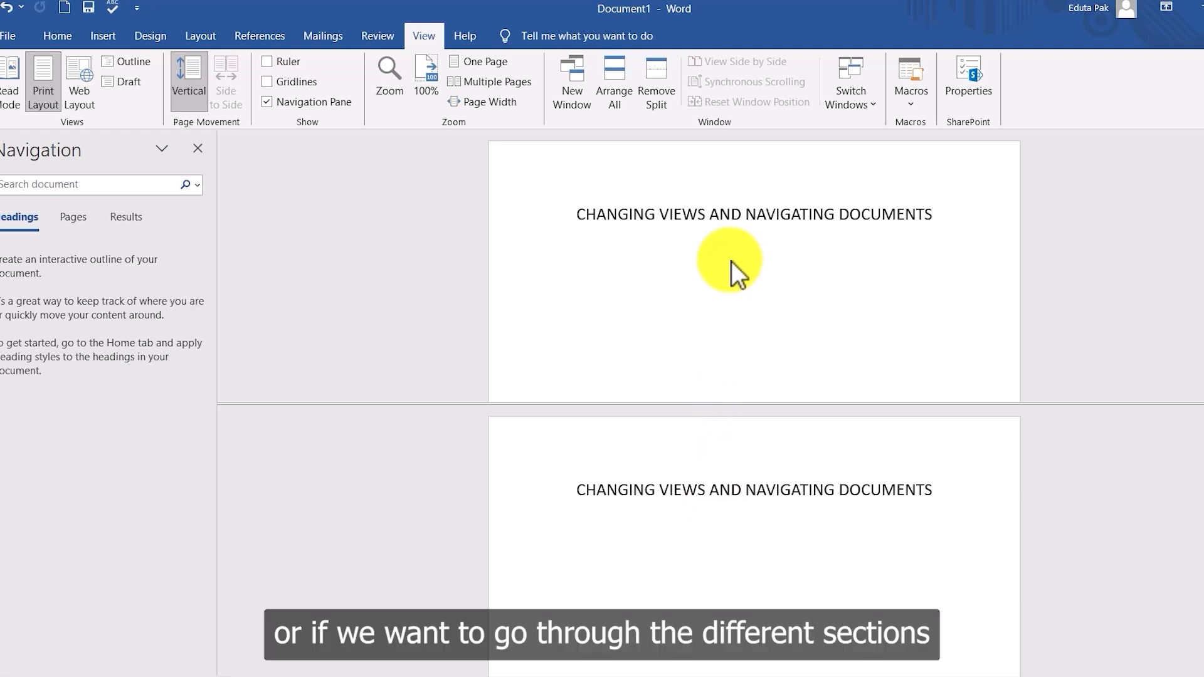
scroll(718, 269, "down", 2)
scroll(721, 269, "up", 2)
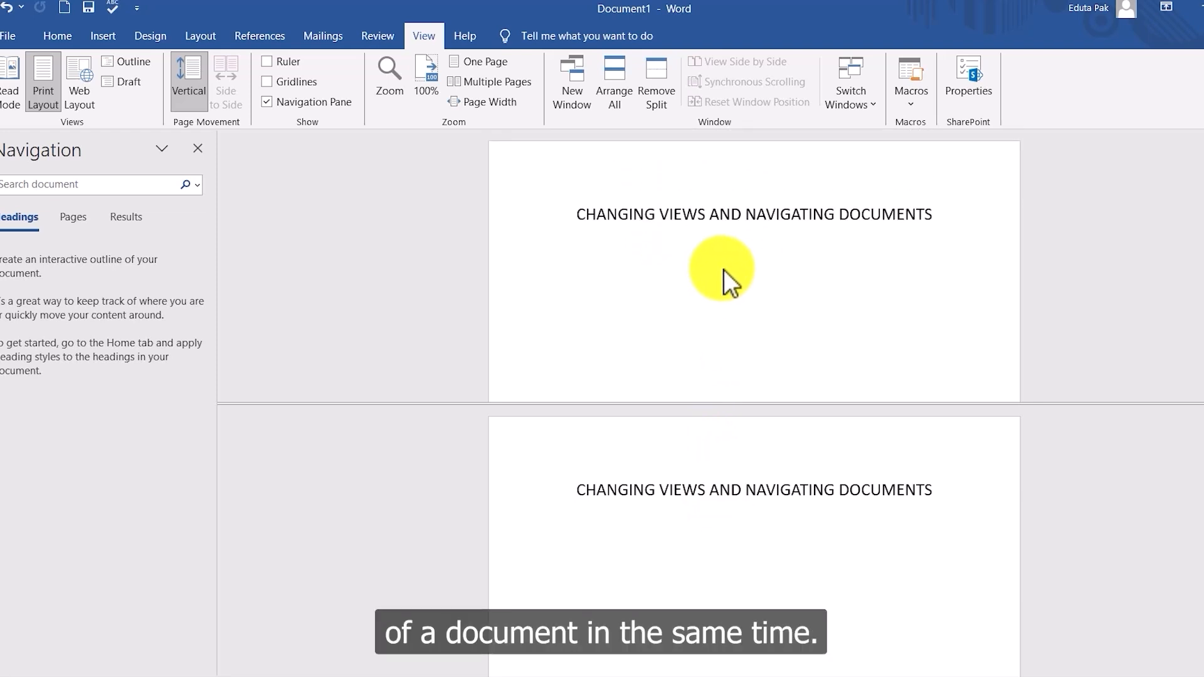
scroll(726, 269, "down", 2)
scroll(733, 269, "up", 2)
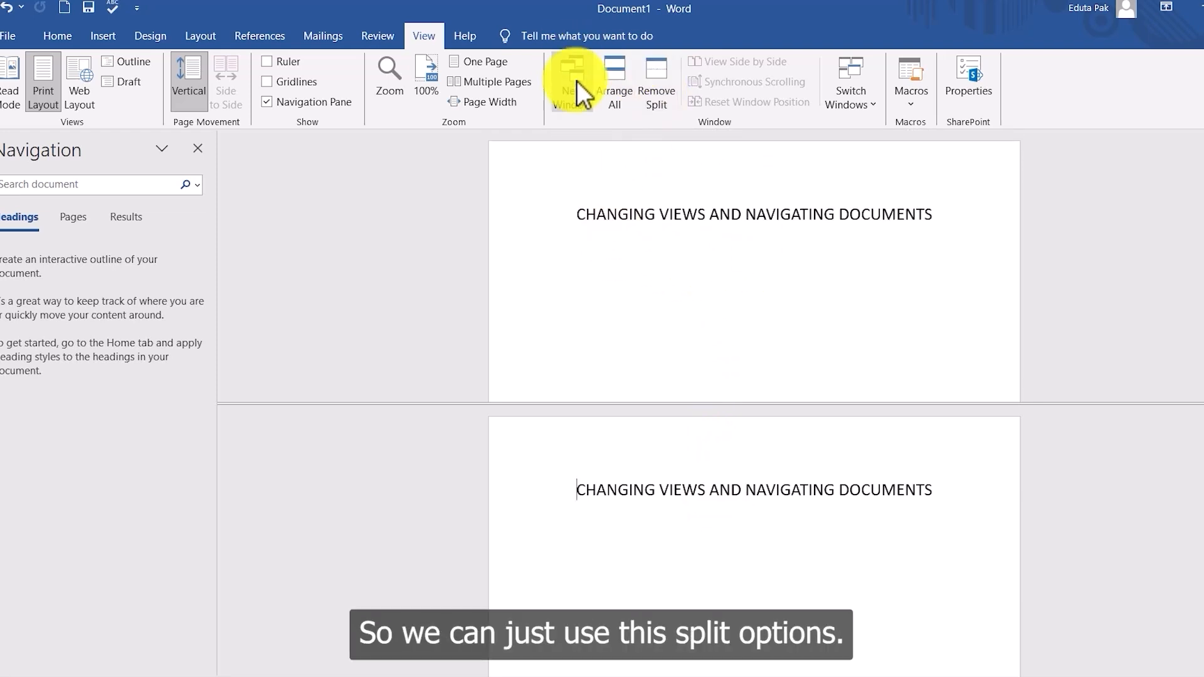
left_click(656, 95)
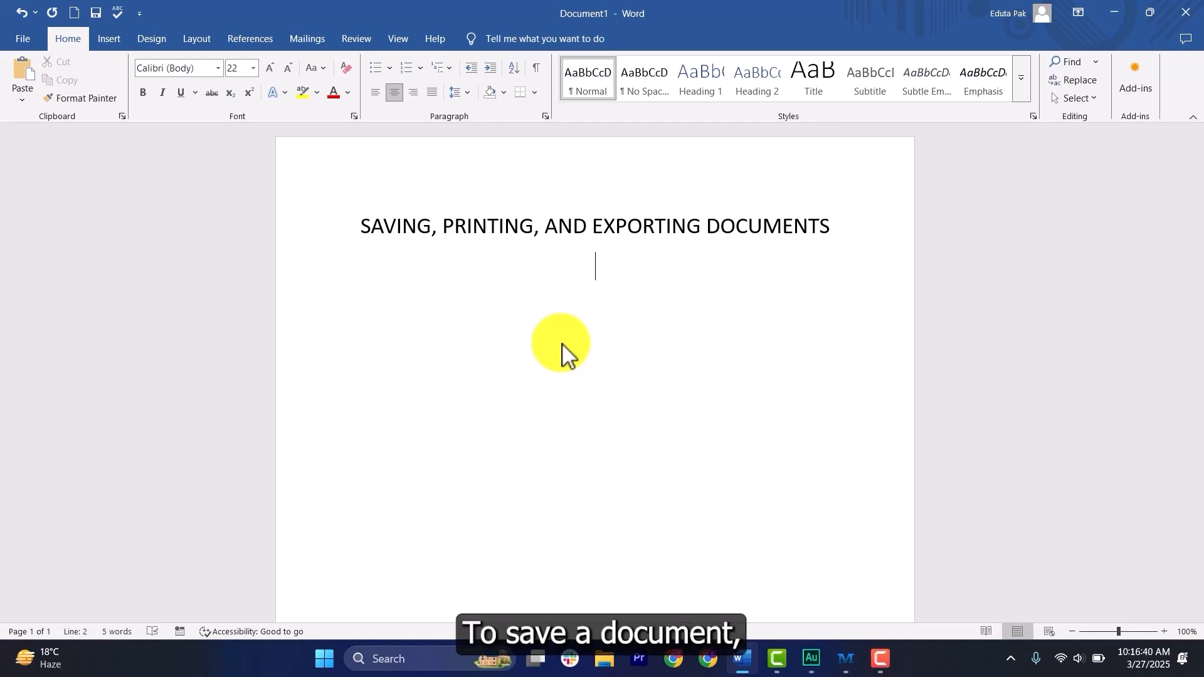
Step: Save the document in the Documents folder as "MS Word Saving and printing" in Word Document (*.docx) format
left_click(29, 39)
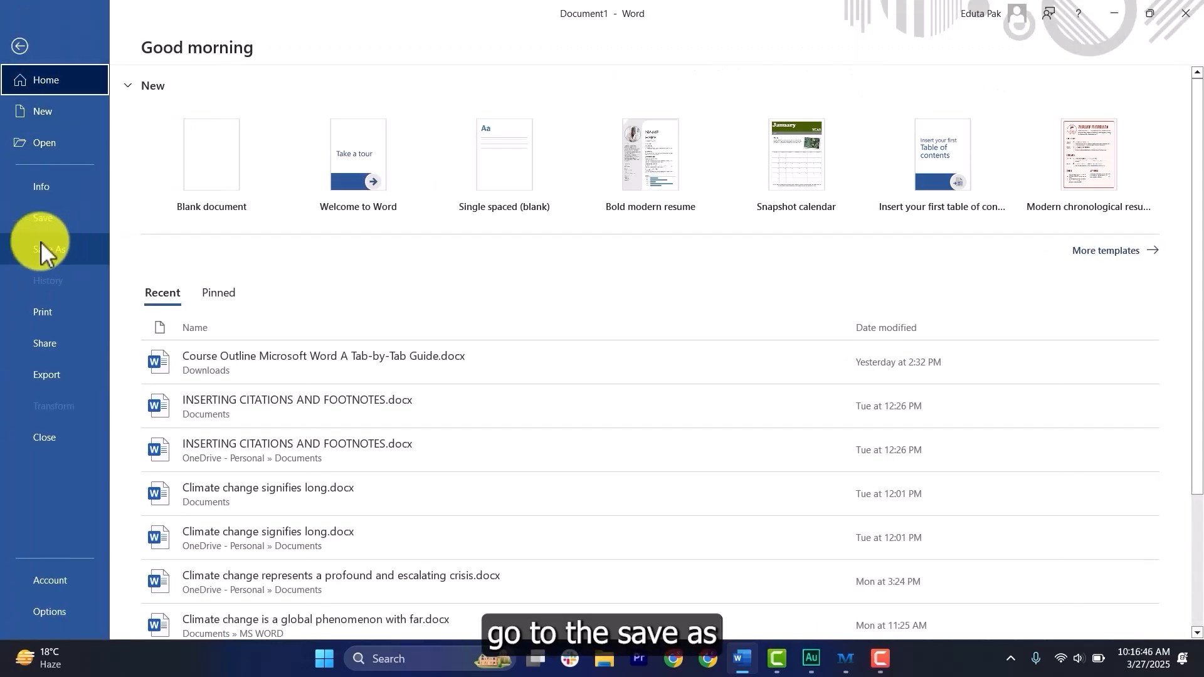
left_click(55, 248)
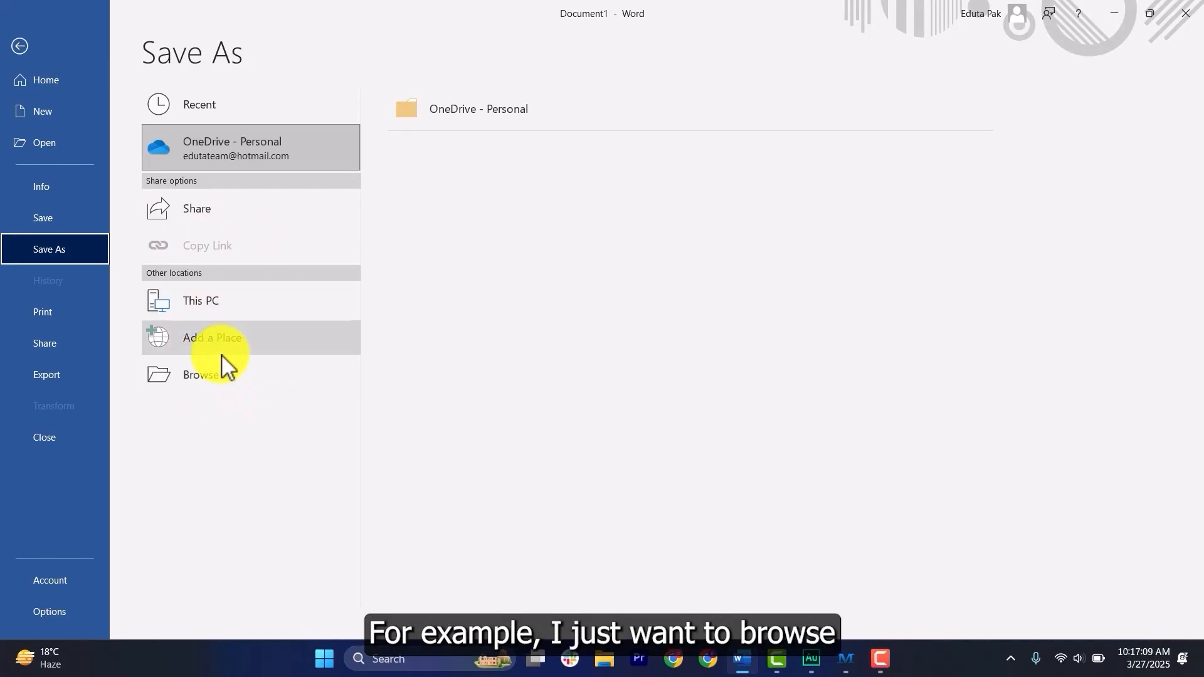
left_click(200, 382)
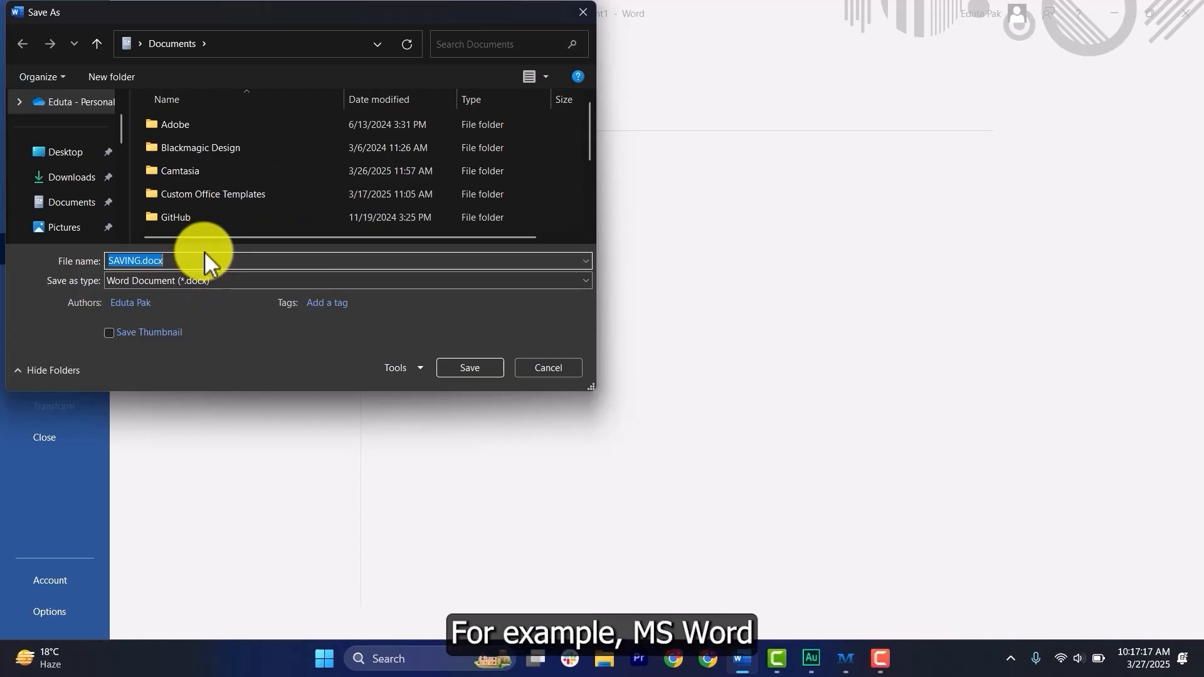
type("MS Word")
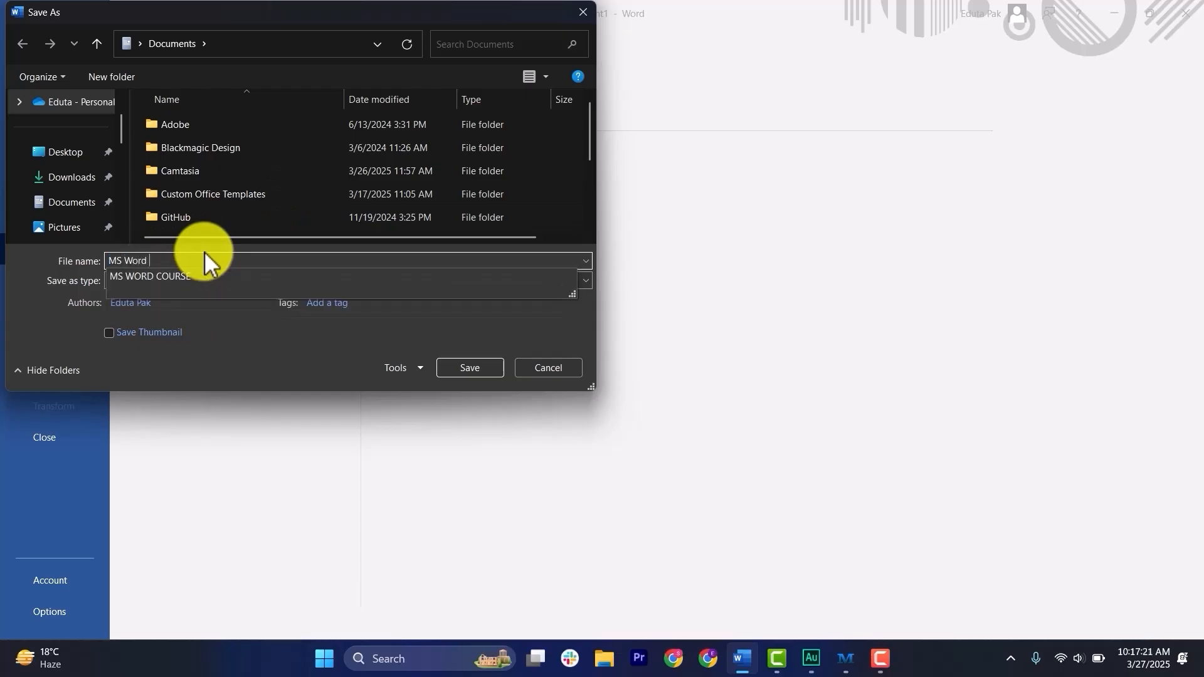
type(" Saving")
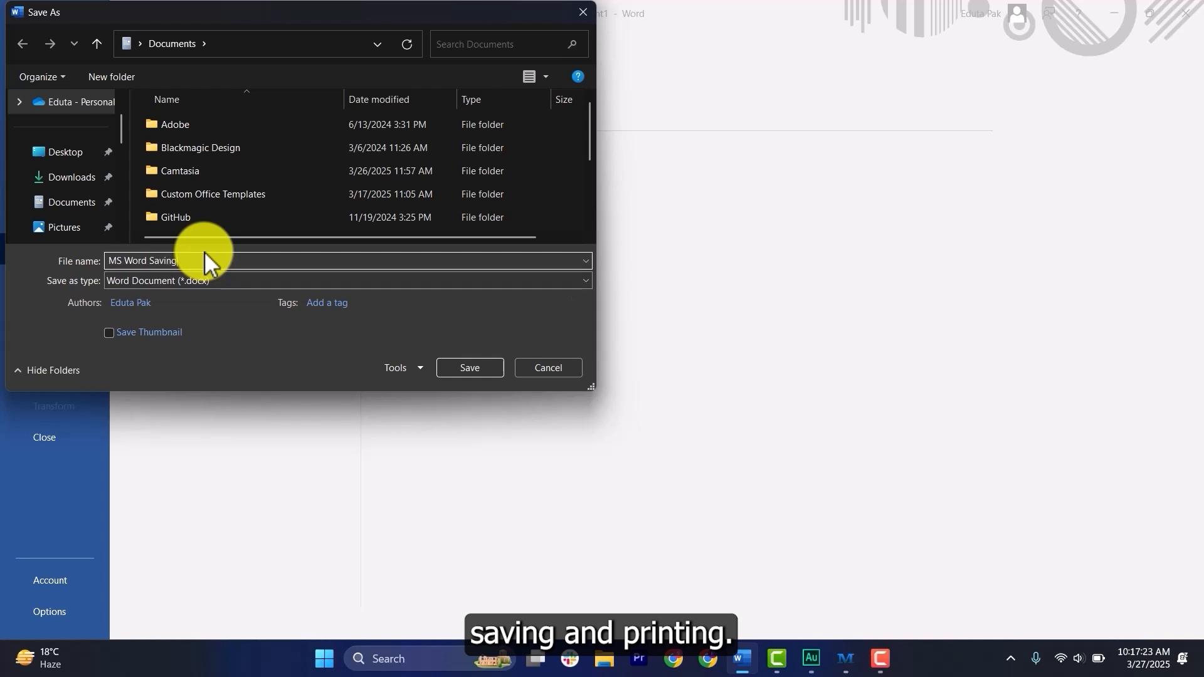
type(" and printing")
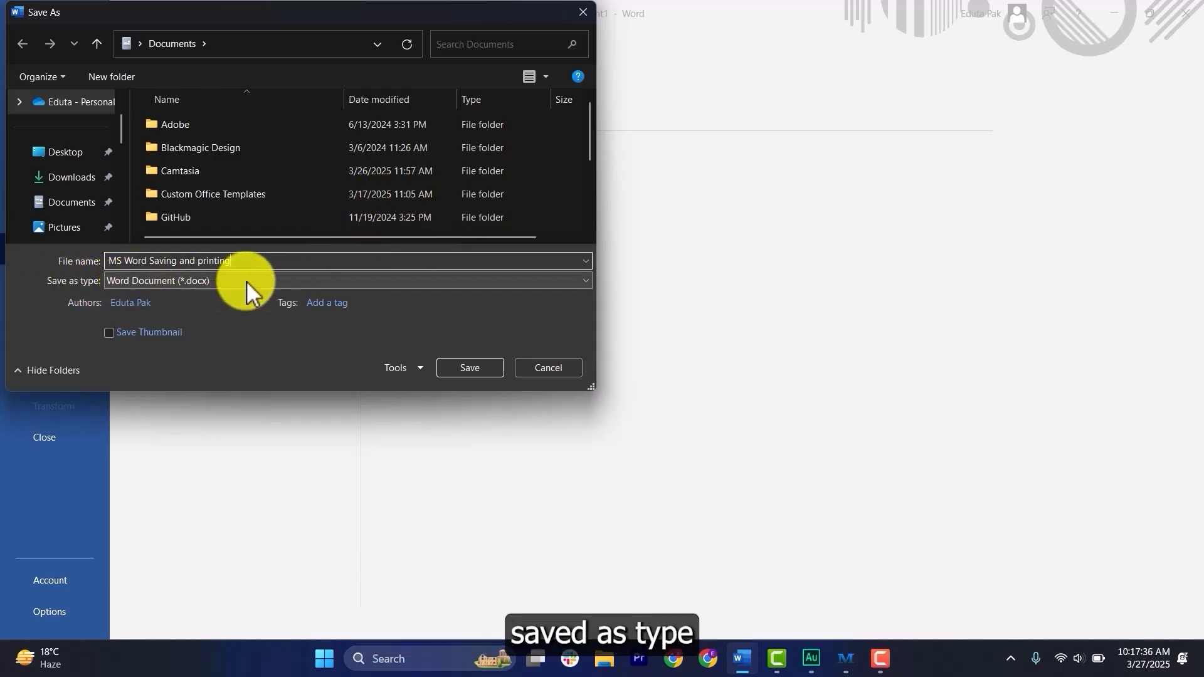
left_click(585, 284)
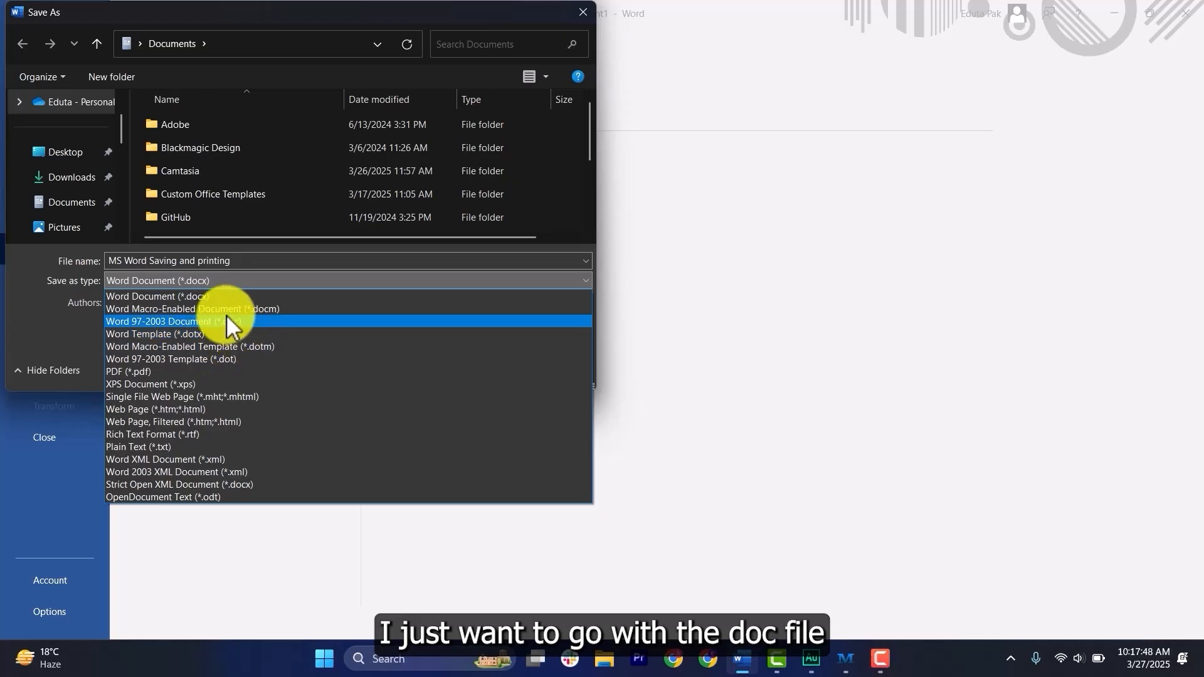
left_click(193, 296)
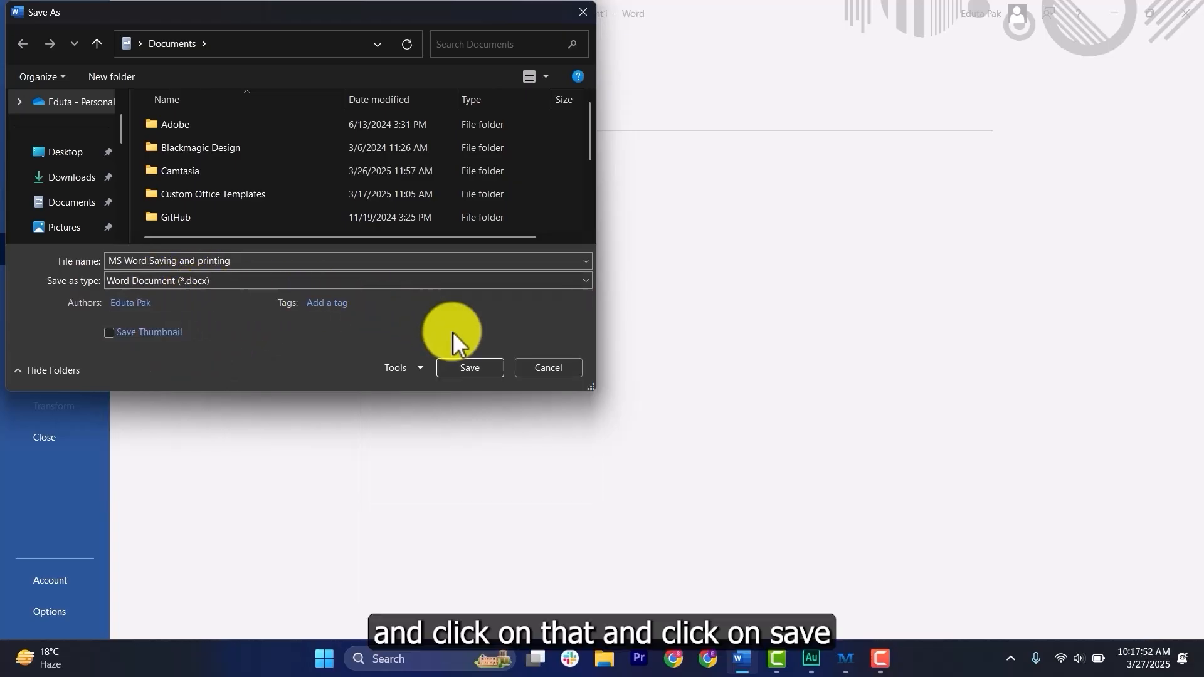
left_click(471, 369)
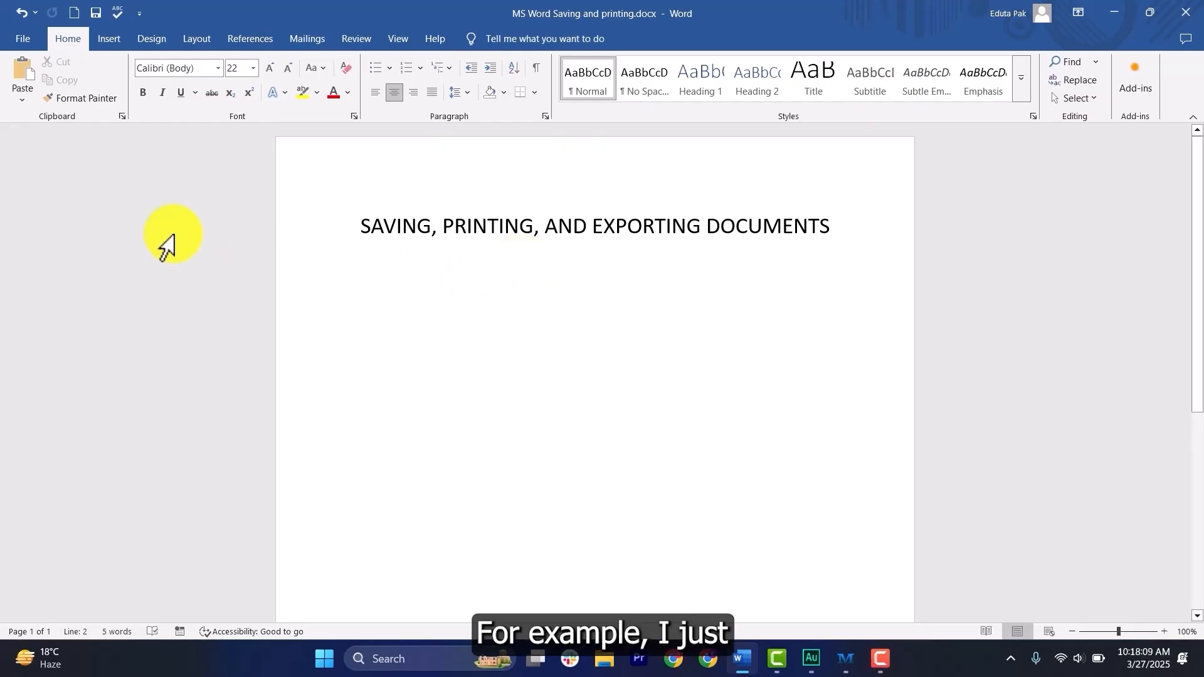
Step: Examine the file formats offered for saving a copy of the document in the Documents folder, and cancel without saving
left_click(21, 37)
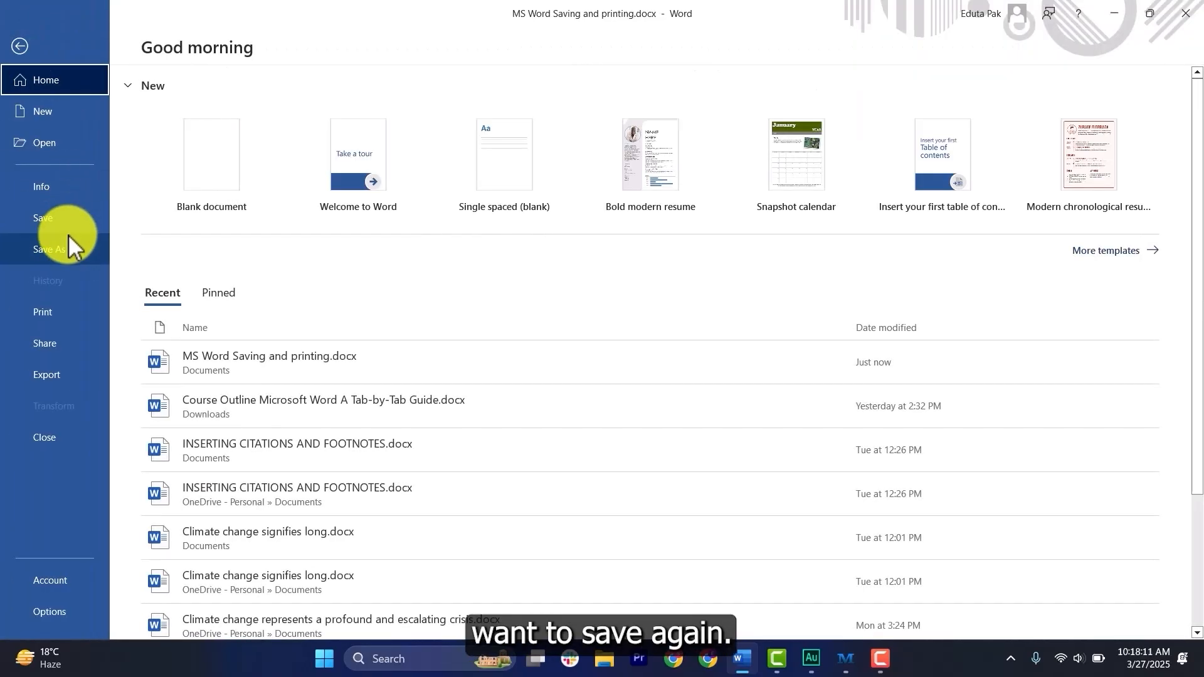
left_click(68, 247)
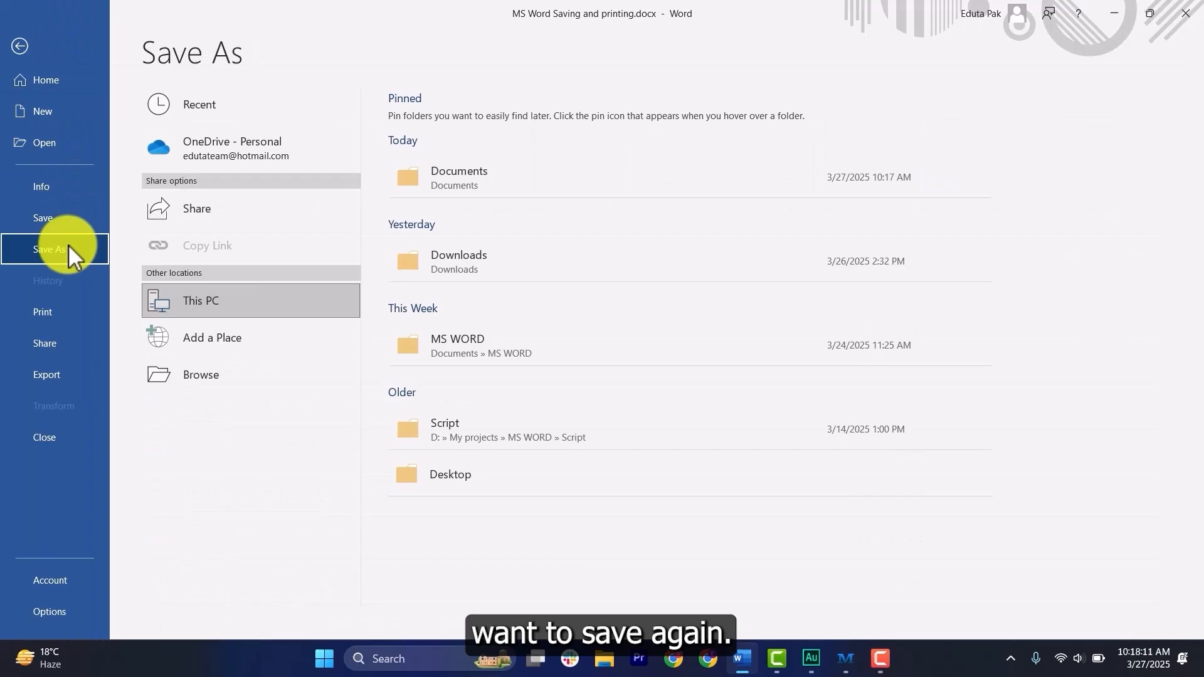
left_click(211, 377)
left_click(326, 280)
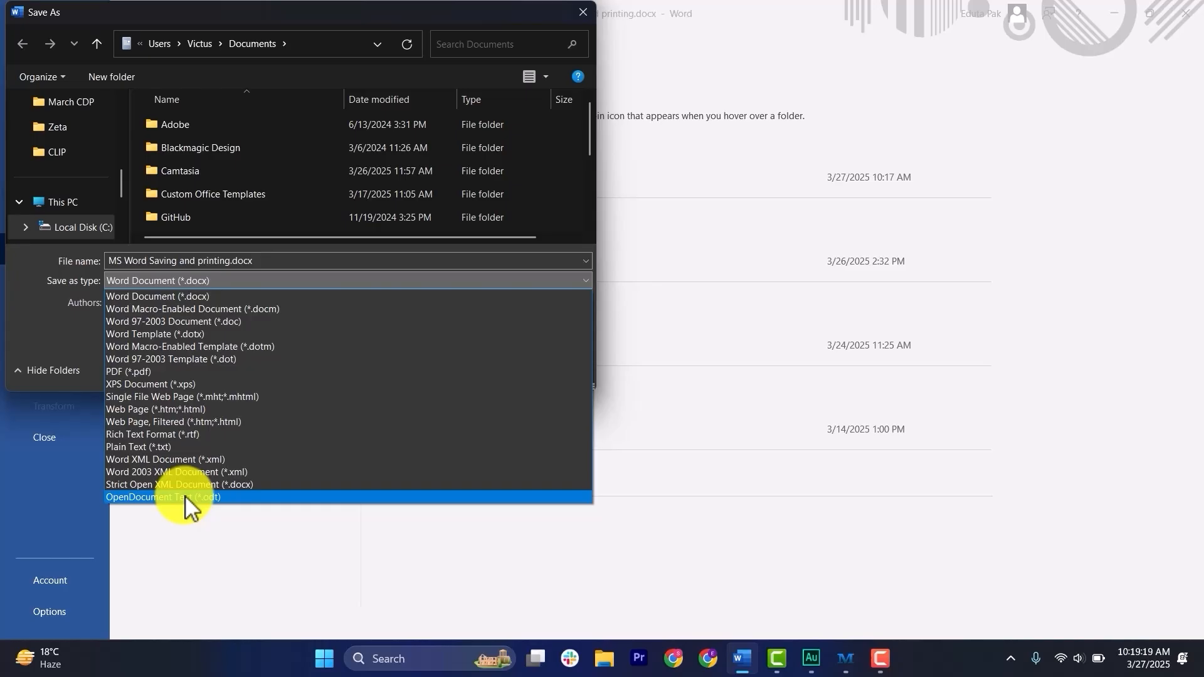
key("Escape")
left_click(543, 367)
left_click(22, 31)
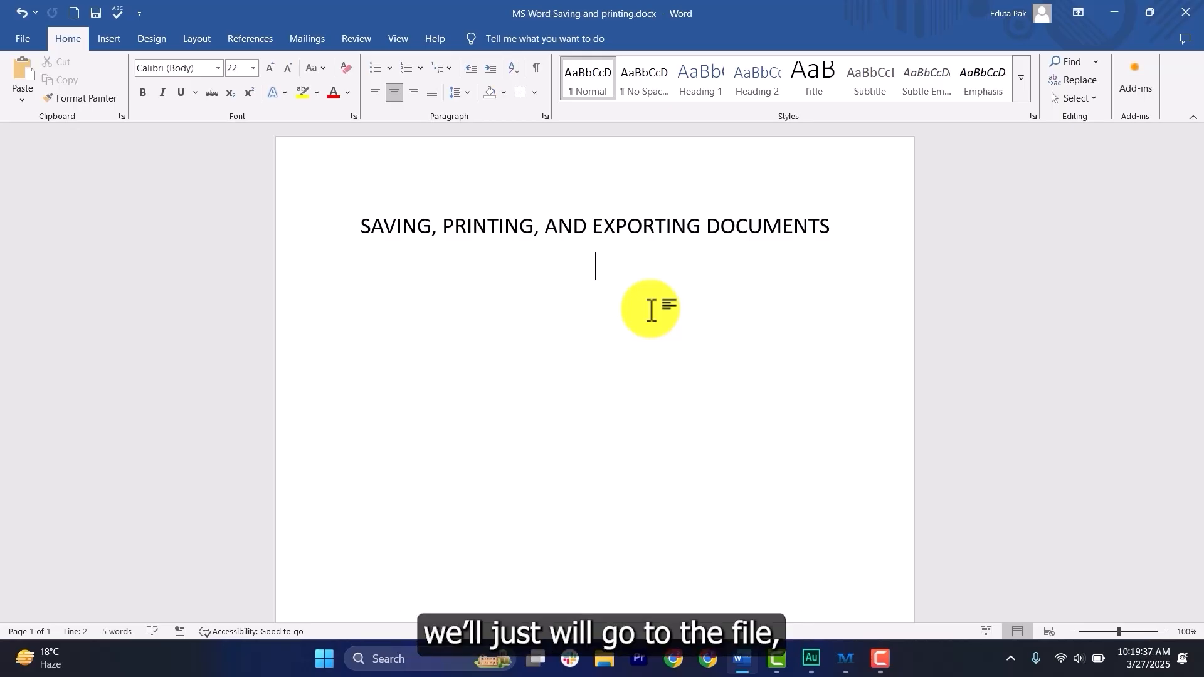
Step: Open the document's print settings and examine the list of available printers
left_click(32, 36)
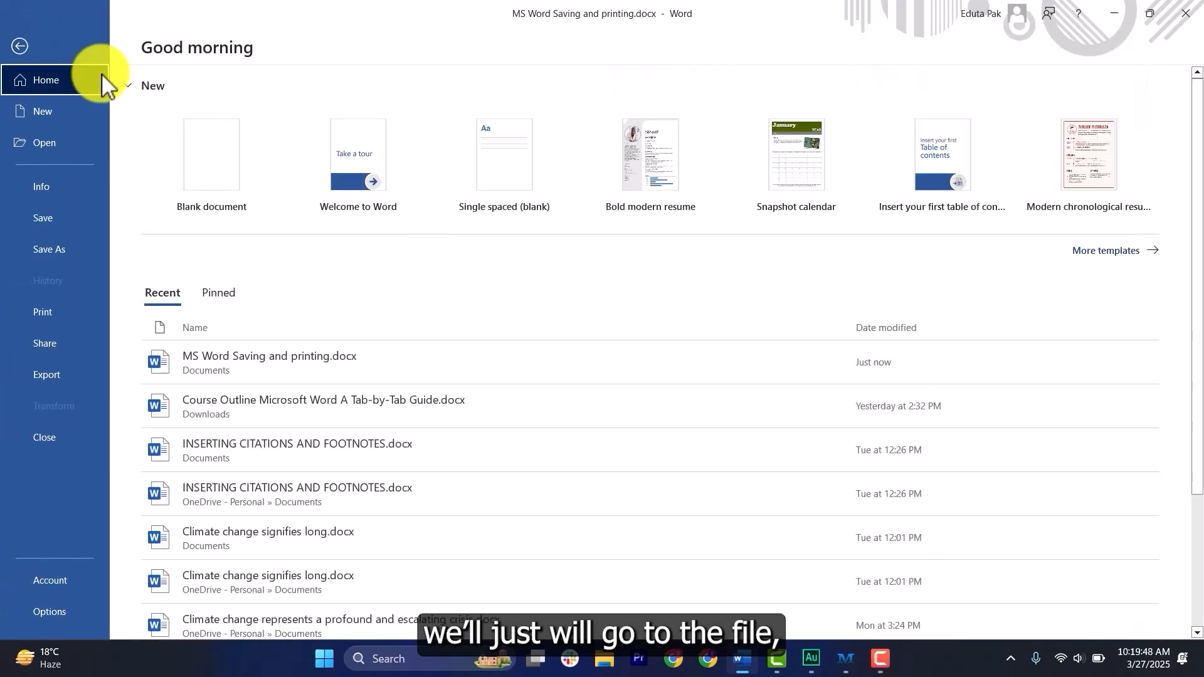
left_click(63, 315)
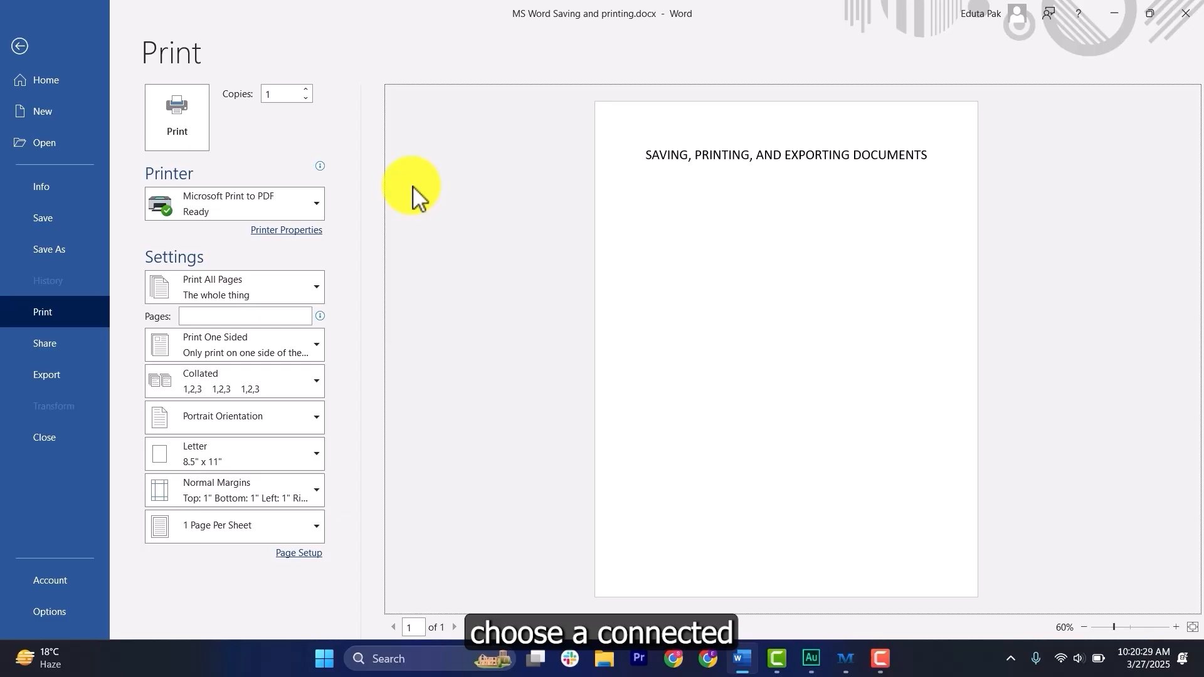
left_click(304, 207)
left_click(384, 242)
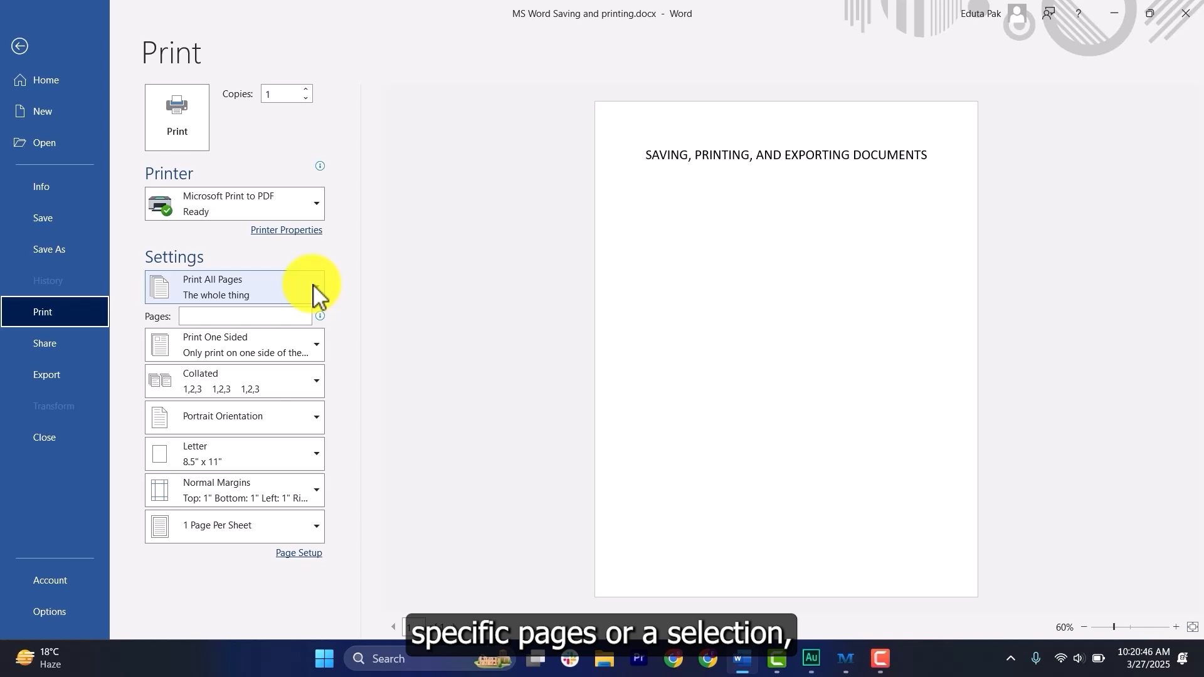
Step: Examine the print range options for all pages, selection, current page and custom print
left_click(313, 285)
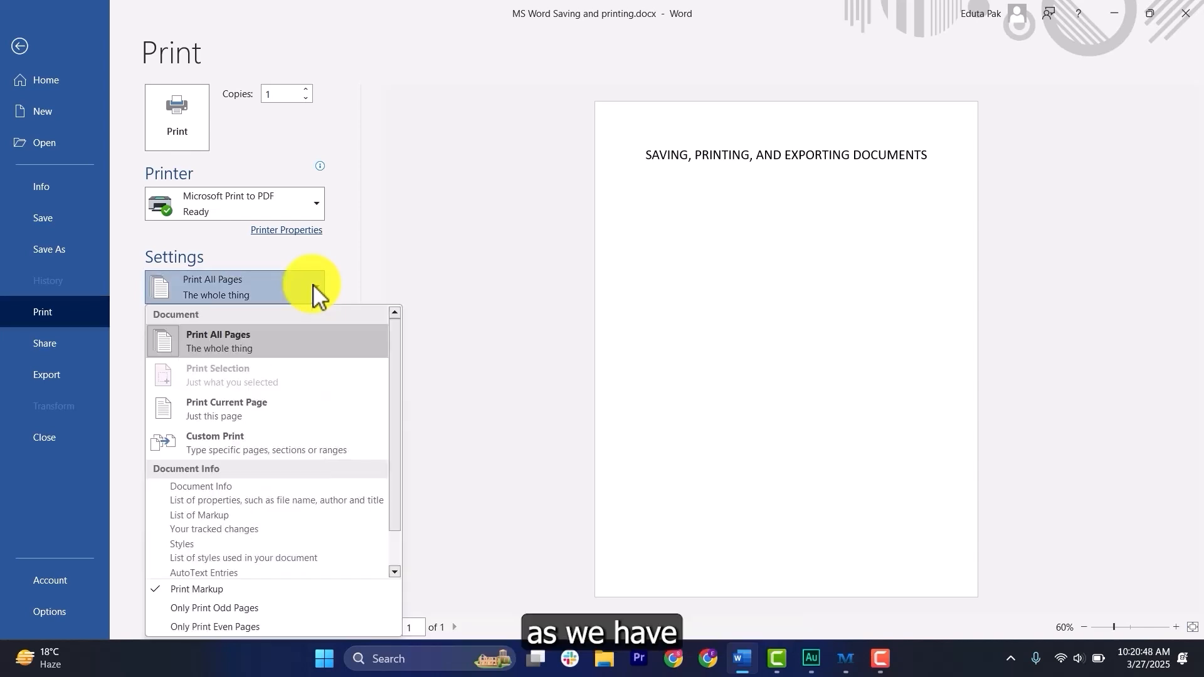
left_click(489, 288)
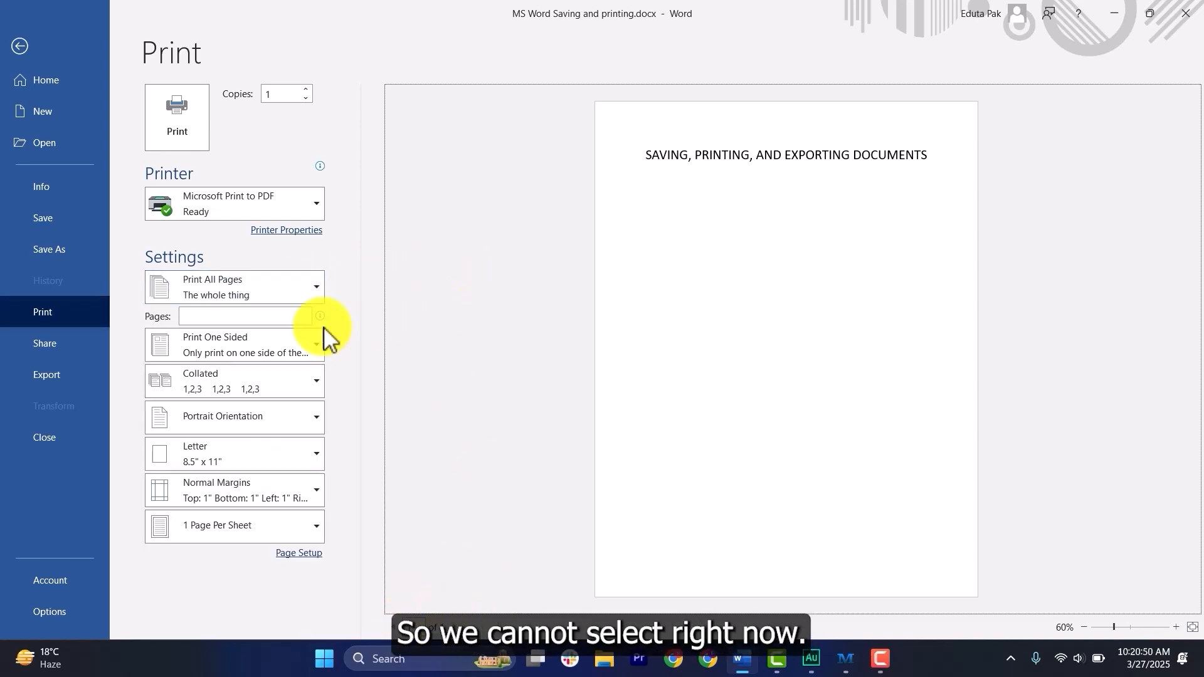
left_click(293, 299)
left_click(422, 282)
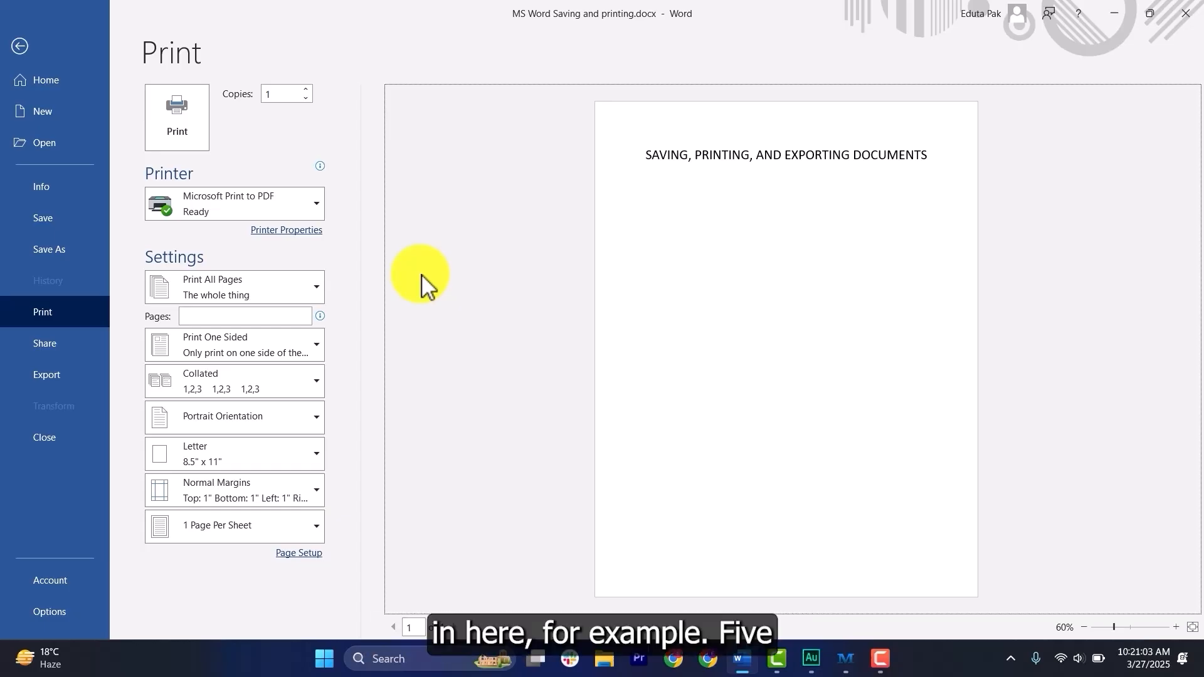
Step: Set the custom print range to pages 5, 6
left_click(241, 316)
type("5")
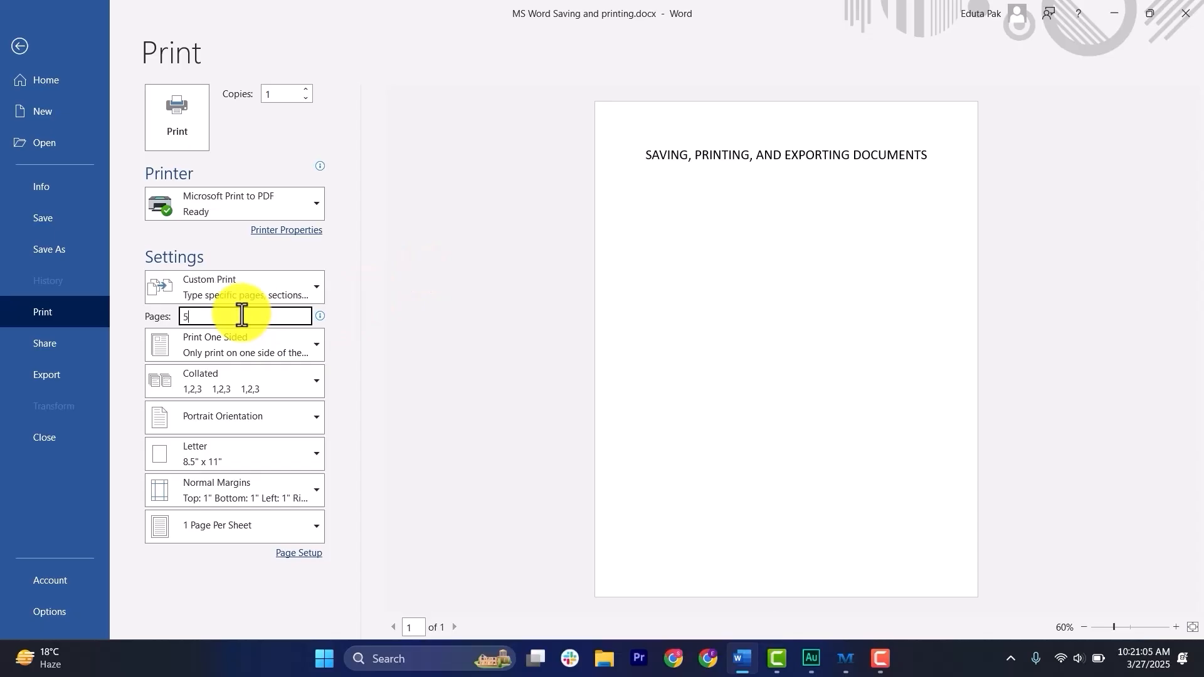
type(", 6")
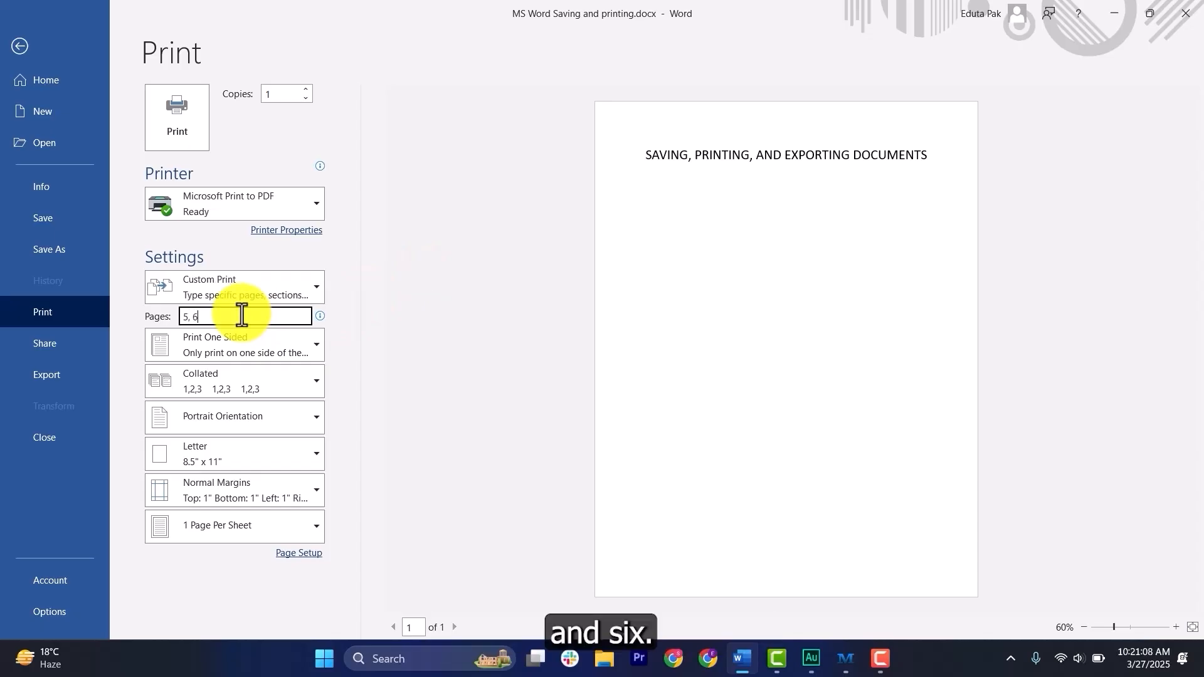
mouse_move(321, 315)
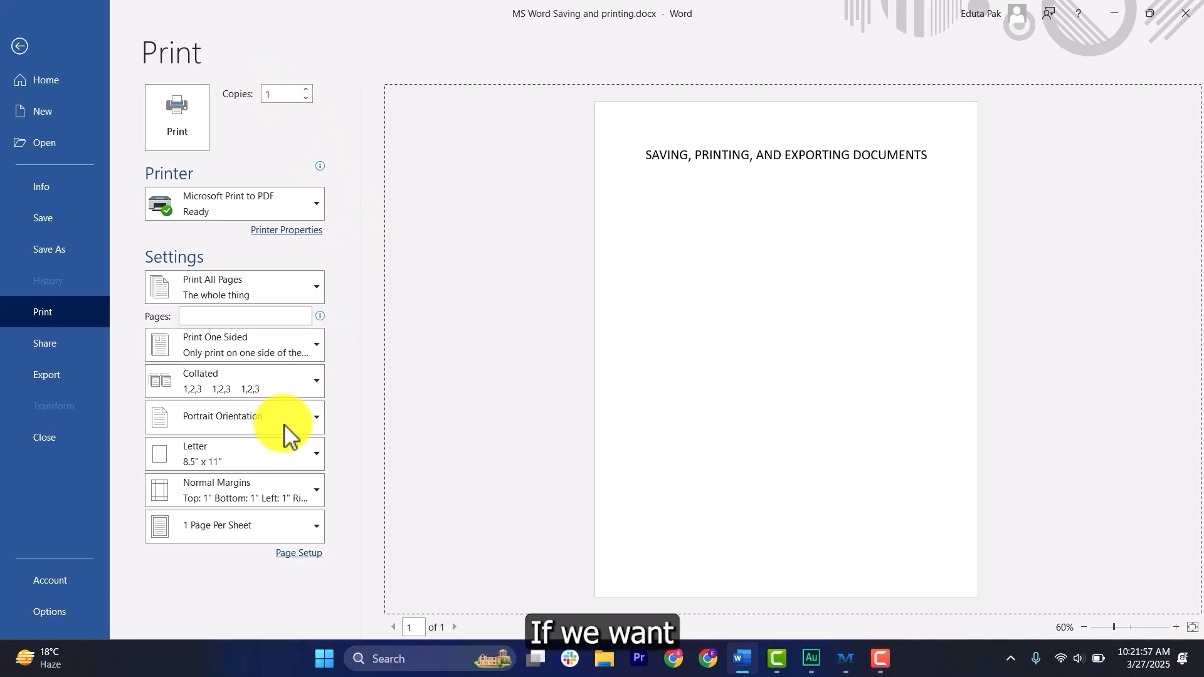
Step: Examine the page orientation choices and the one-sided and both-sides printing options
left_click(317, 419)
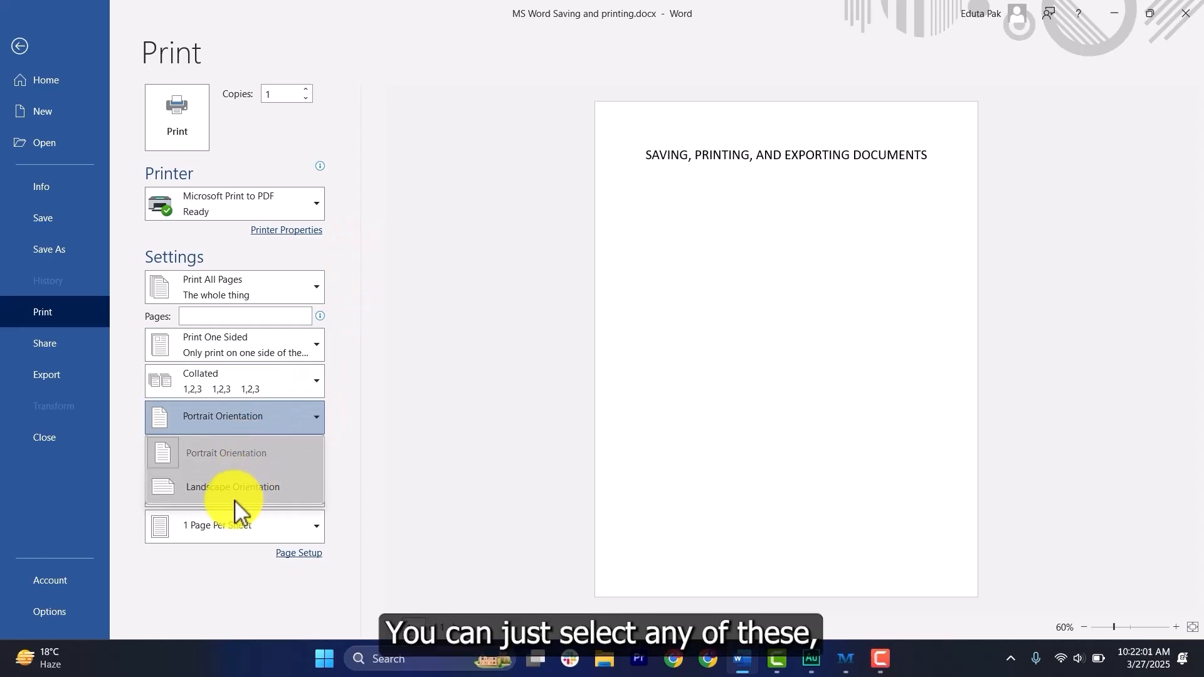
left_click(397, 376)
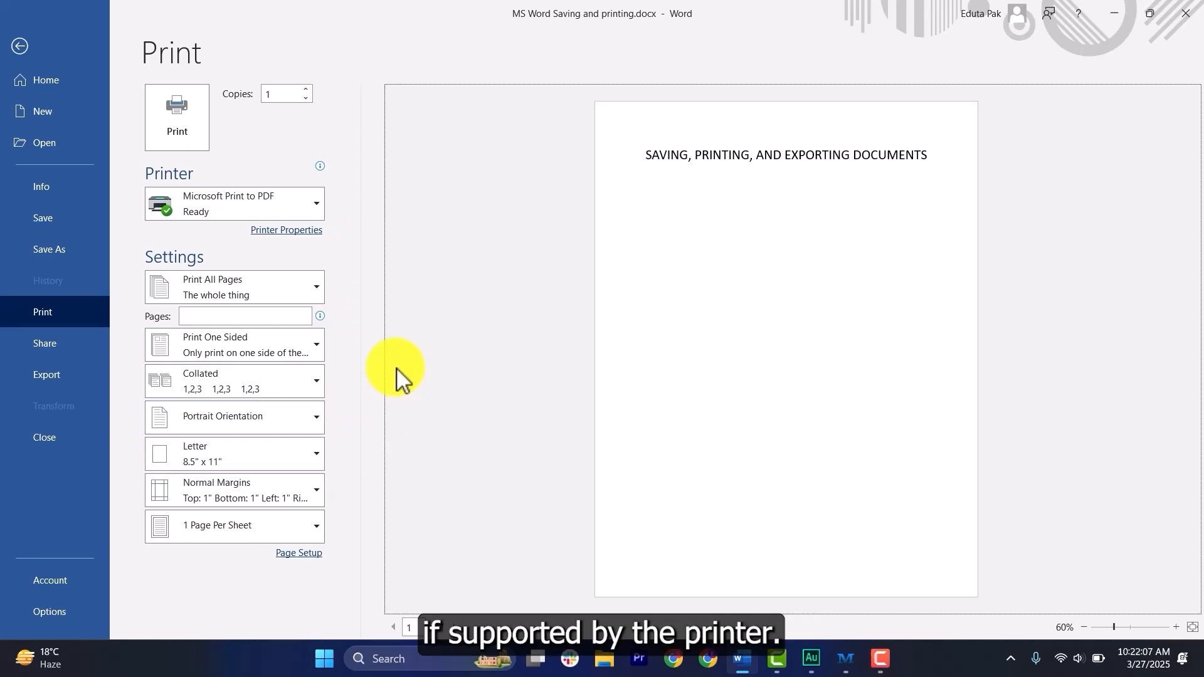
left_click(311, 345)
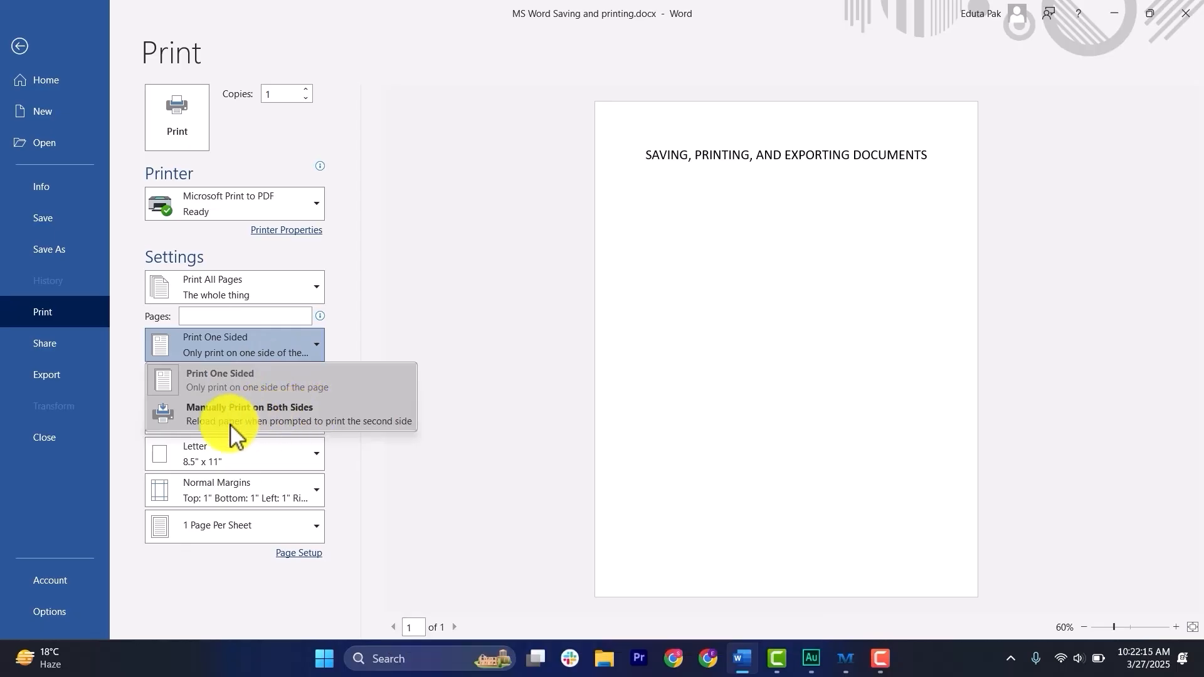
left_click(410, 345)
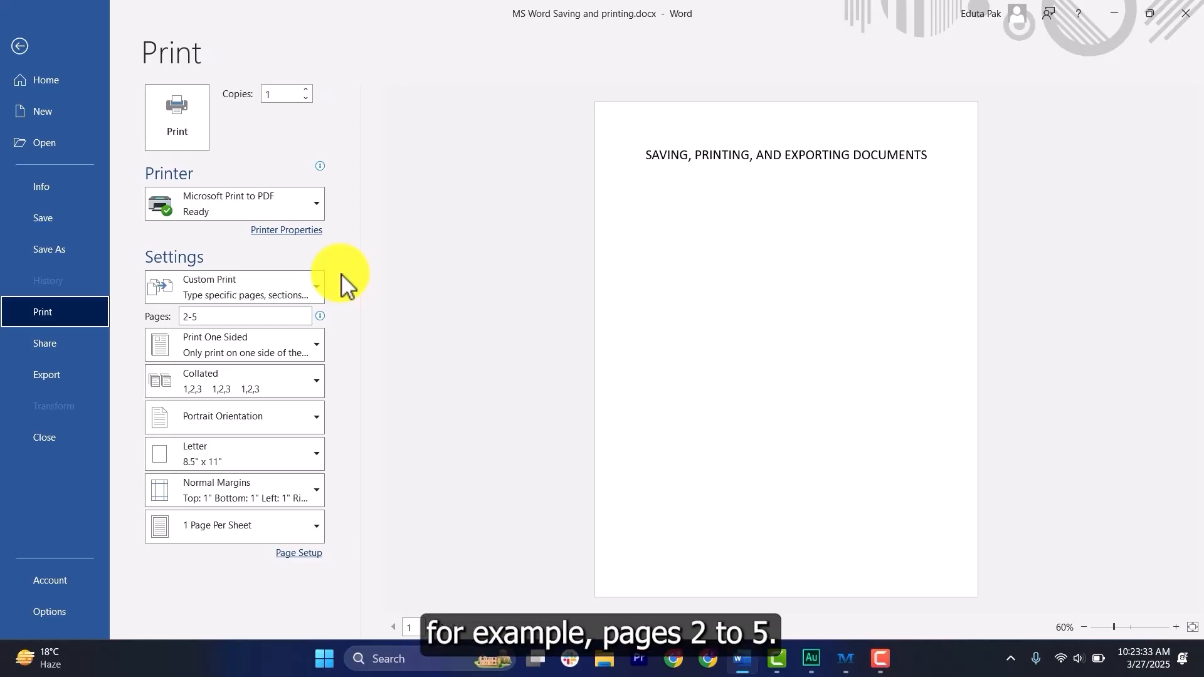
Step: Clear the custom page range and examine the print range options for odd and even pages
left_click(221, 318)
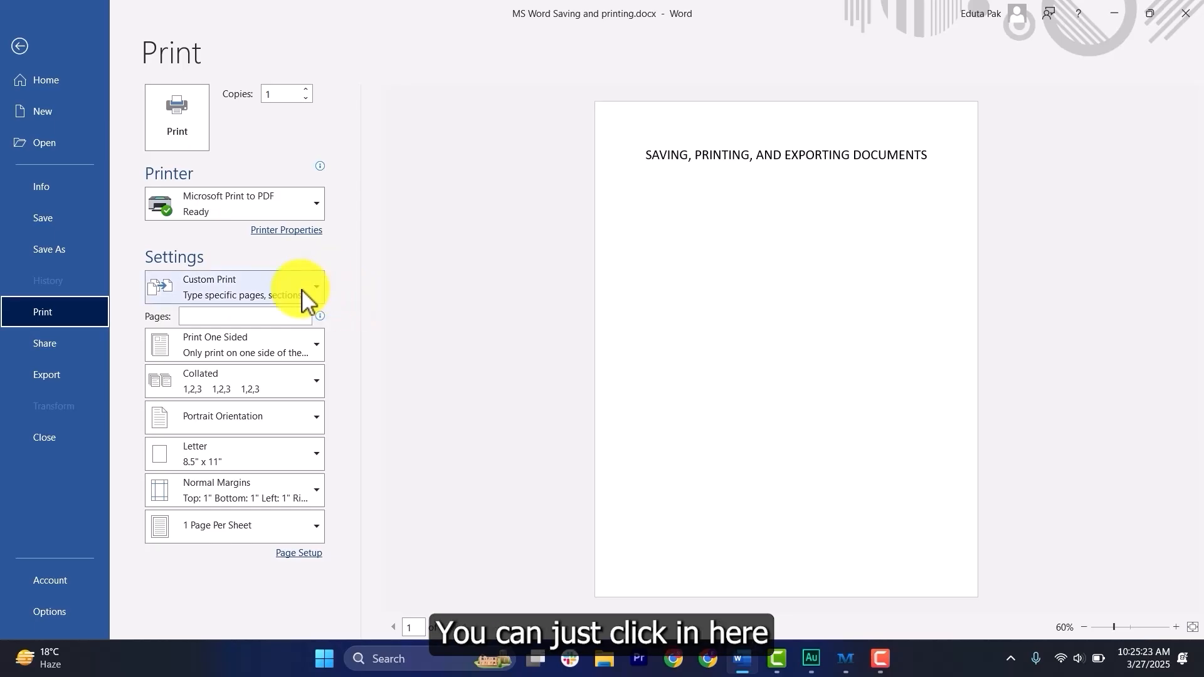
left_click(309, 297)
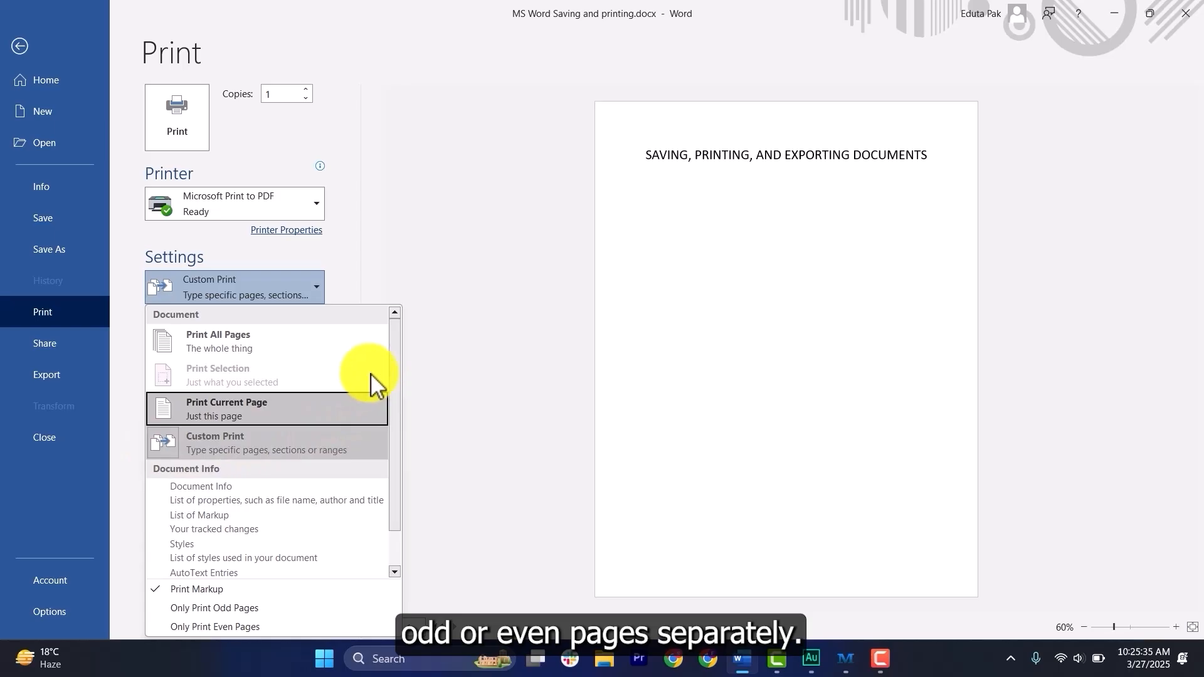
left_click(424, 349)
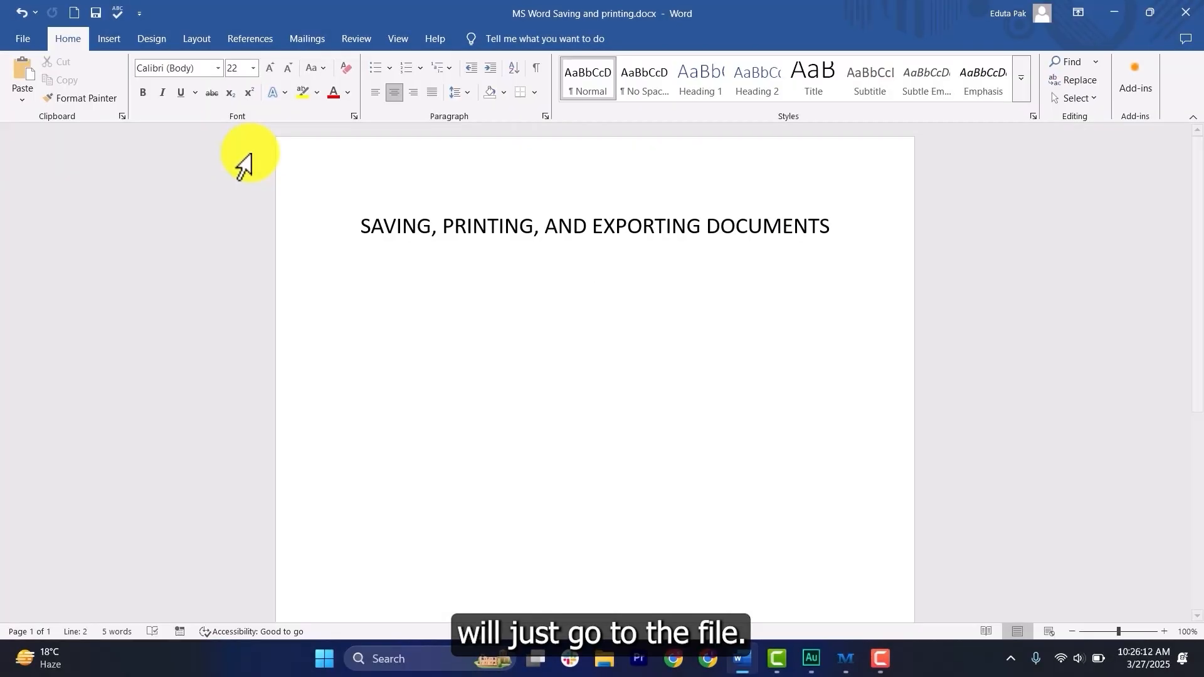
Step: Export the document to the Documents folder as a PDF named "File as PDF" and look through the published file
left_click(20, 40)
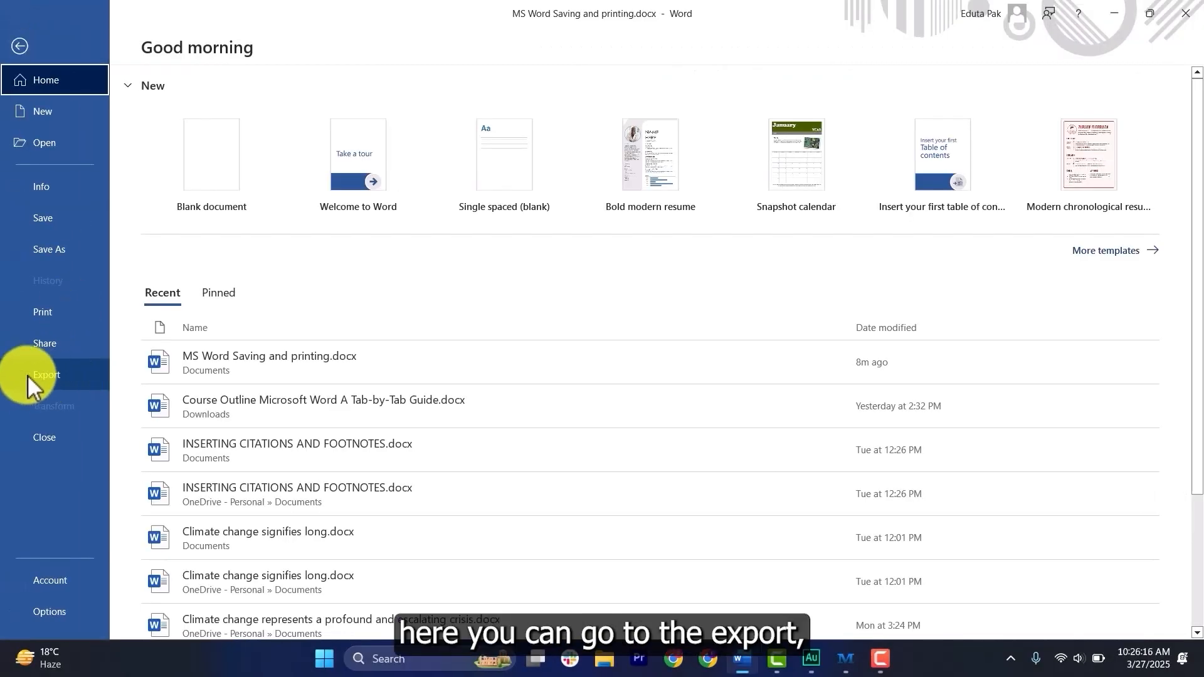
left_click(48, 377)
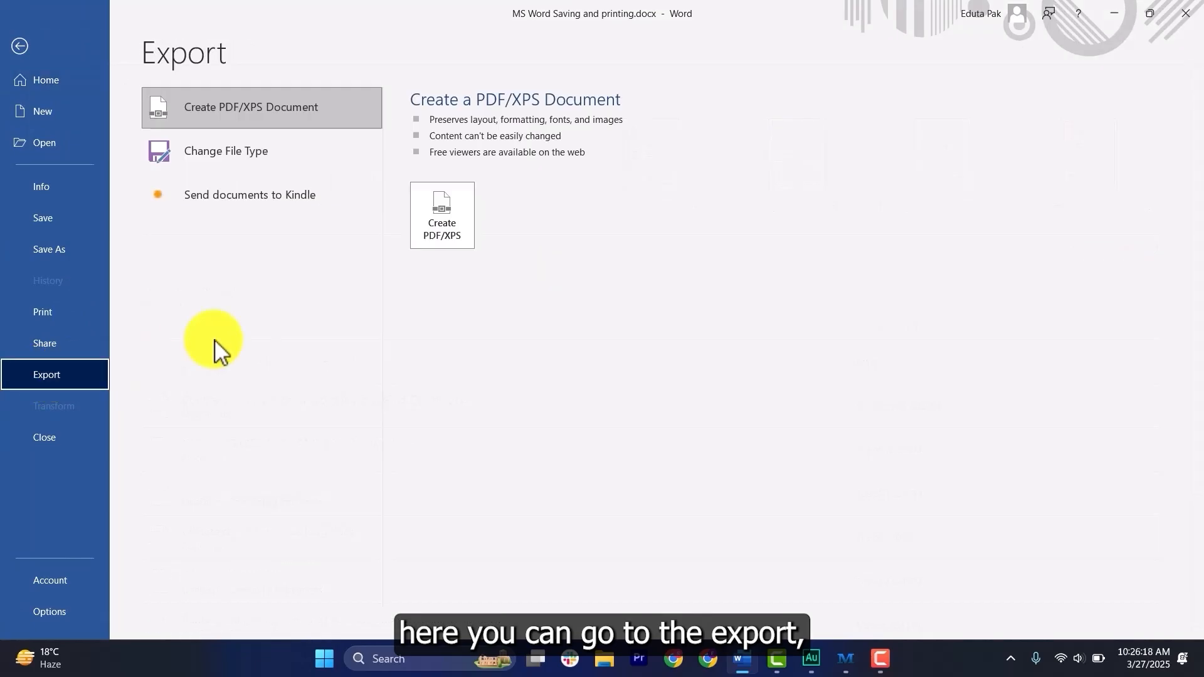
left_click(454, 236)
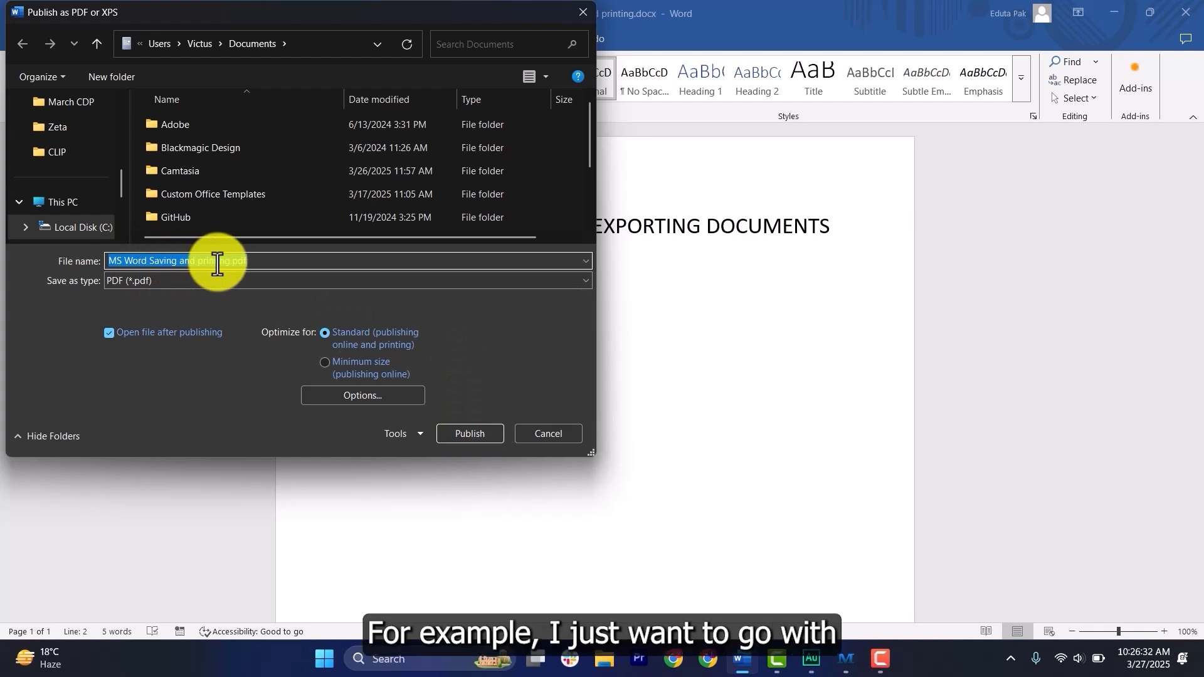
type("File ")
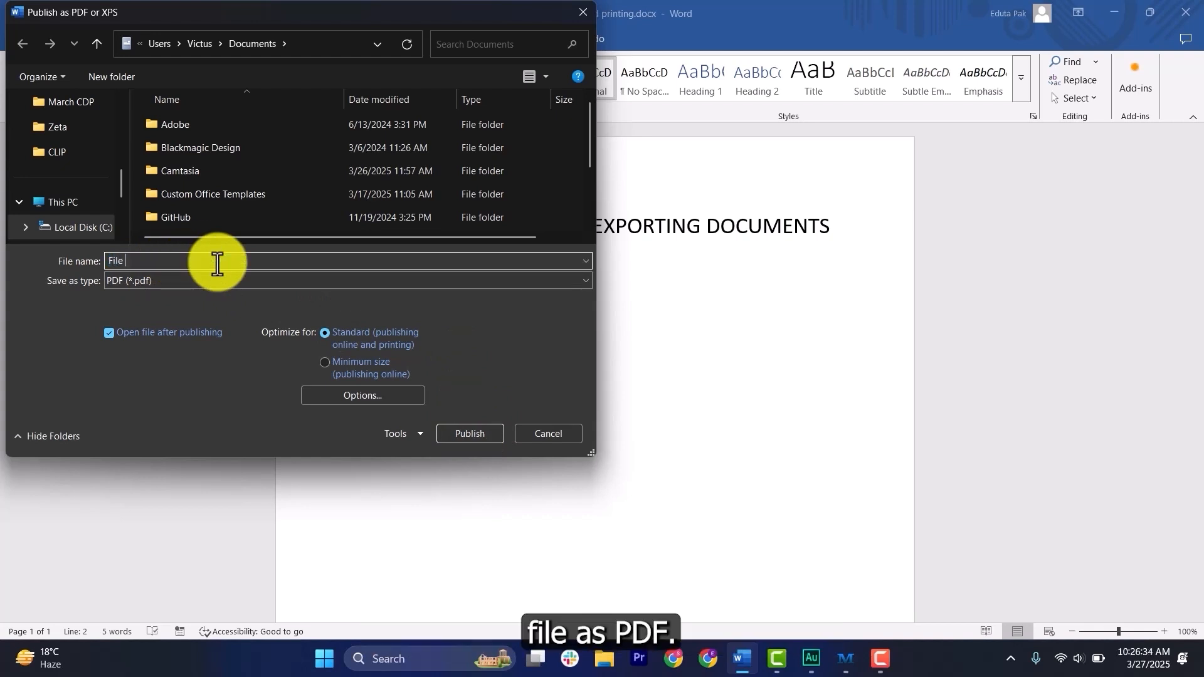
type("as PDF")
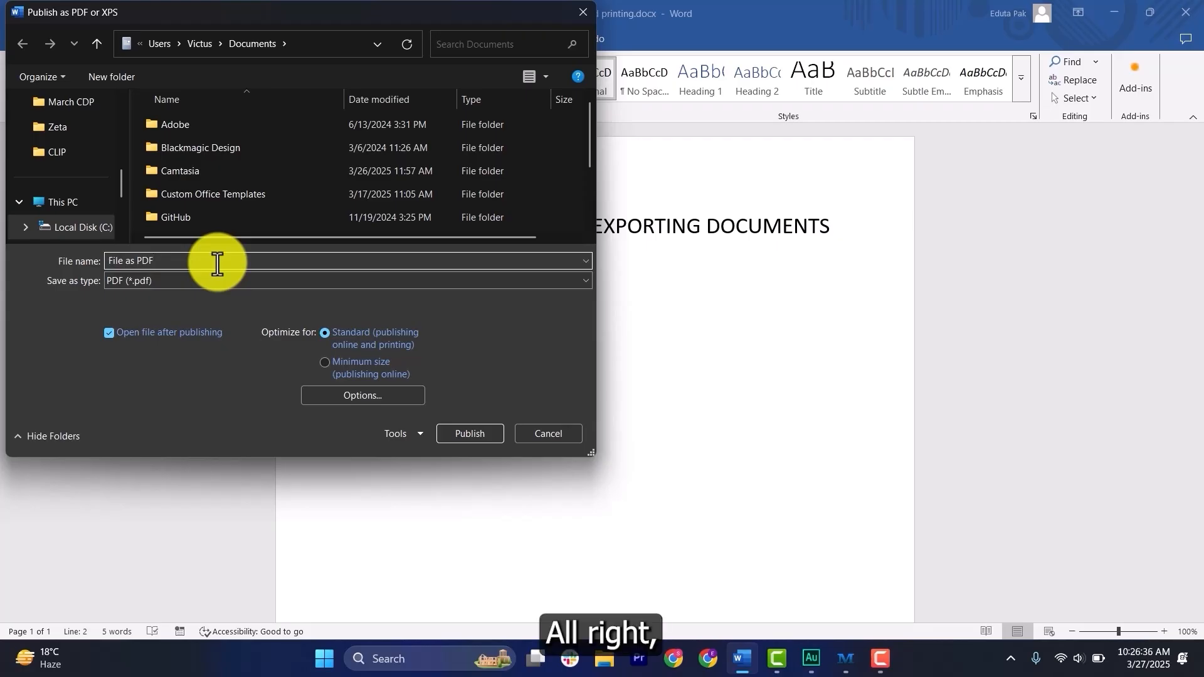
left_click(479, 435)
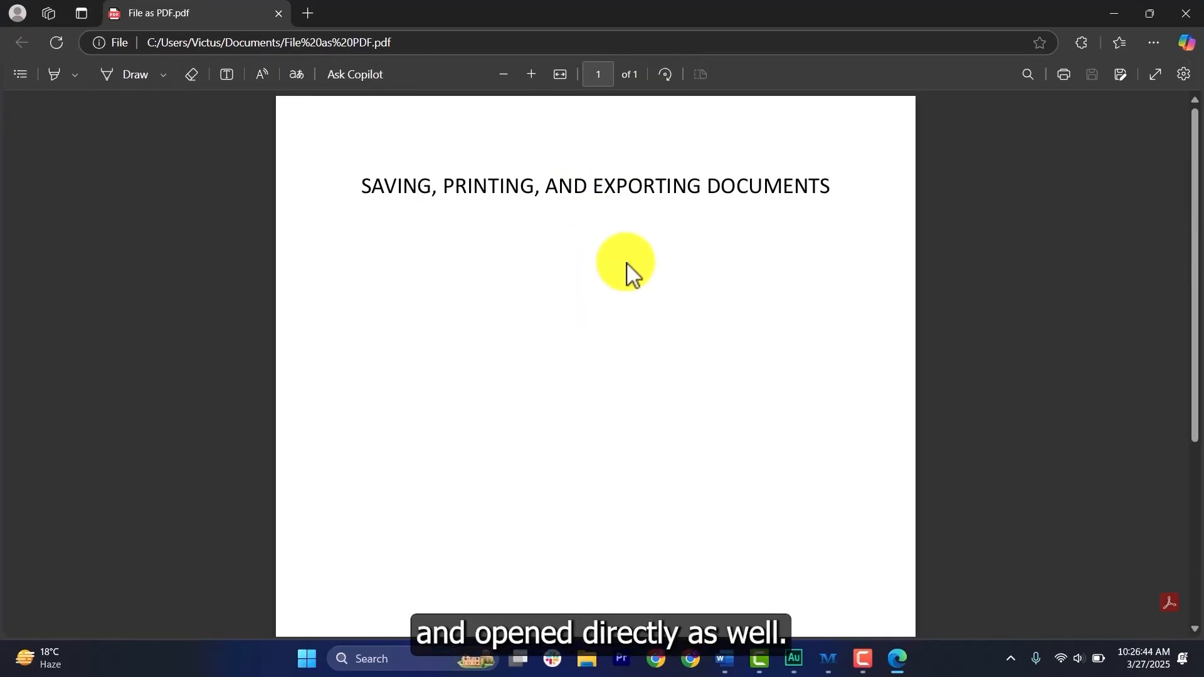
scroll(631, 274, "down", 3)
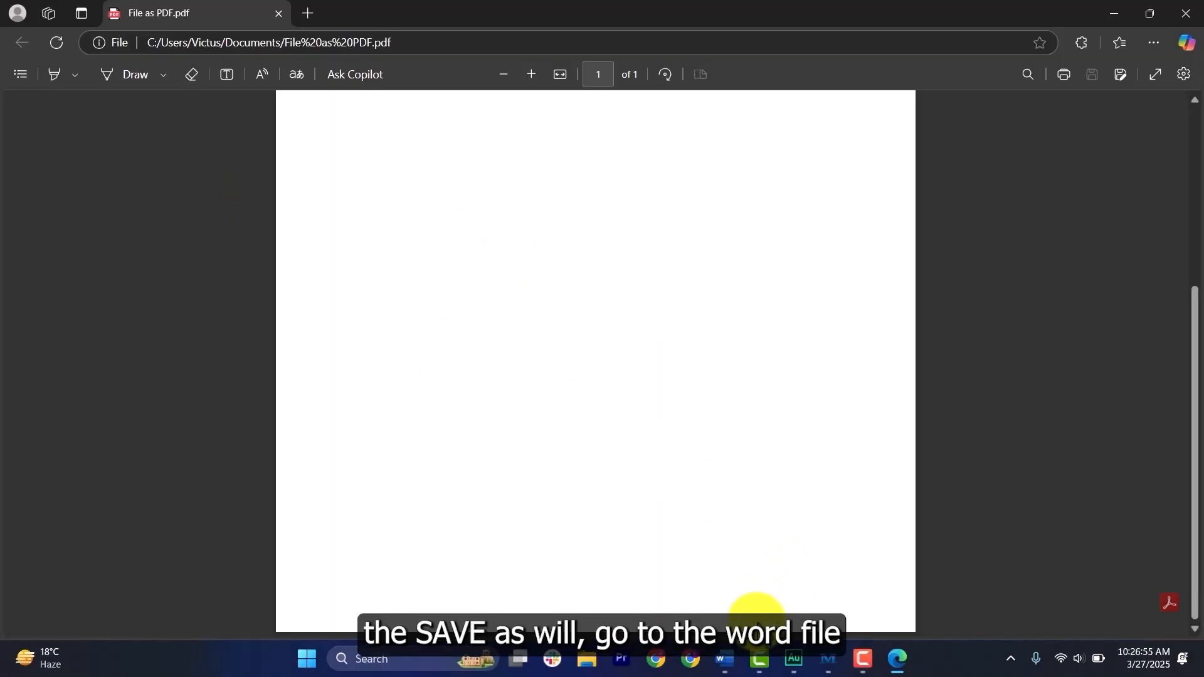
Step: Switch back to Word, save a copy in Documents as "MS Word Saving and printing" in PDF (*.pdf) format, and return to the document
left_click(725, 660)
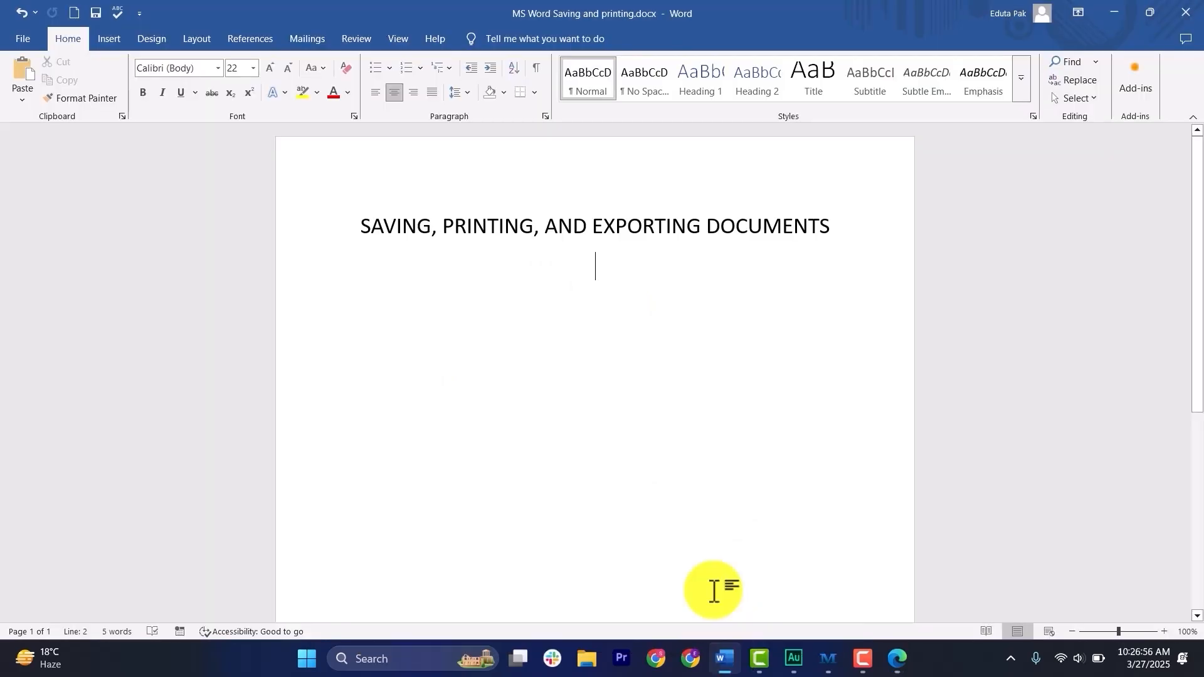
left_click(26, 42)
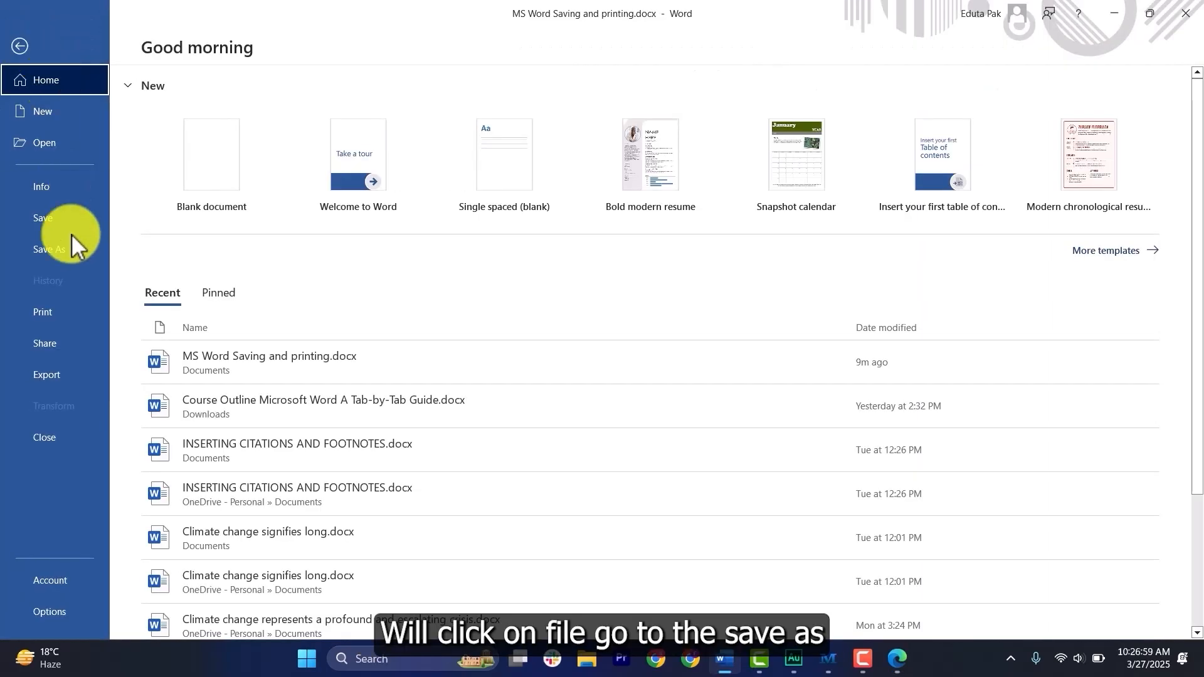
left_click(52, 254)
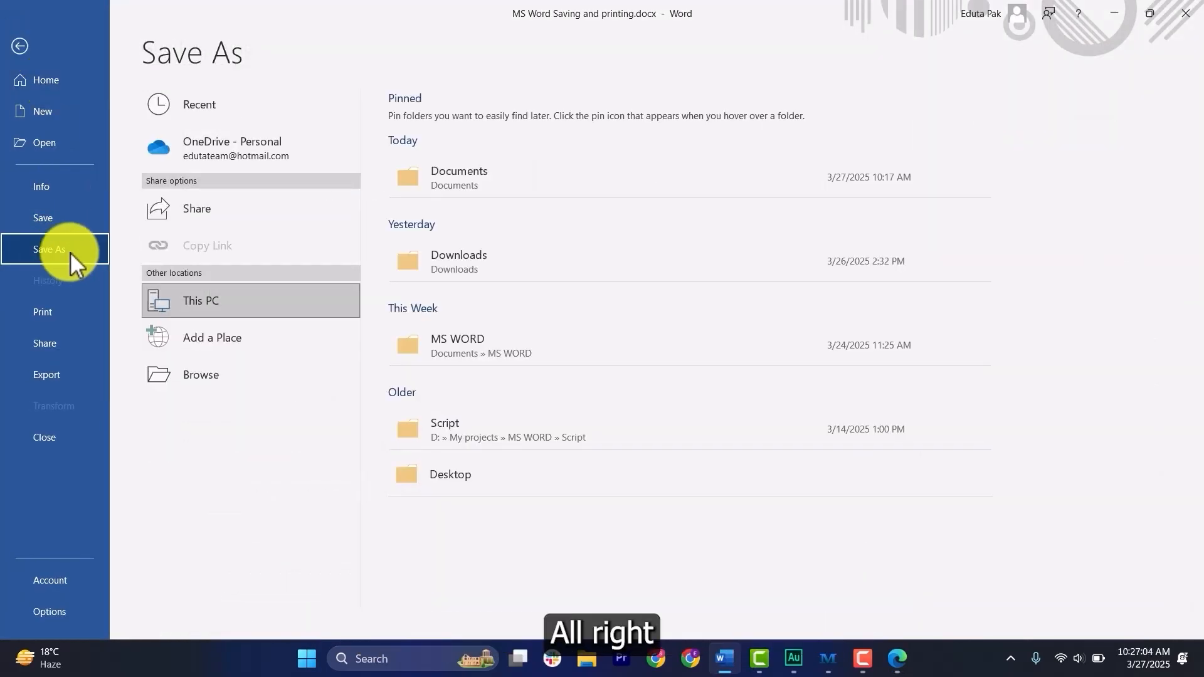
left_click(215, 373)
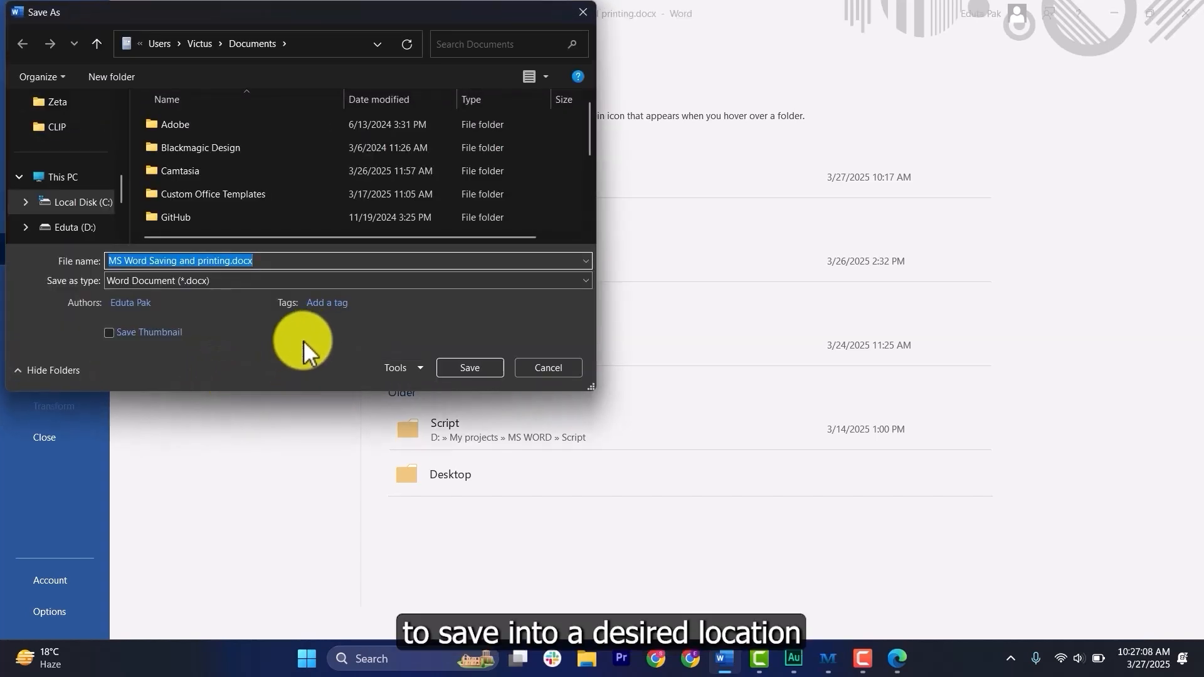
left_click(523, 278)
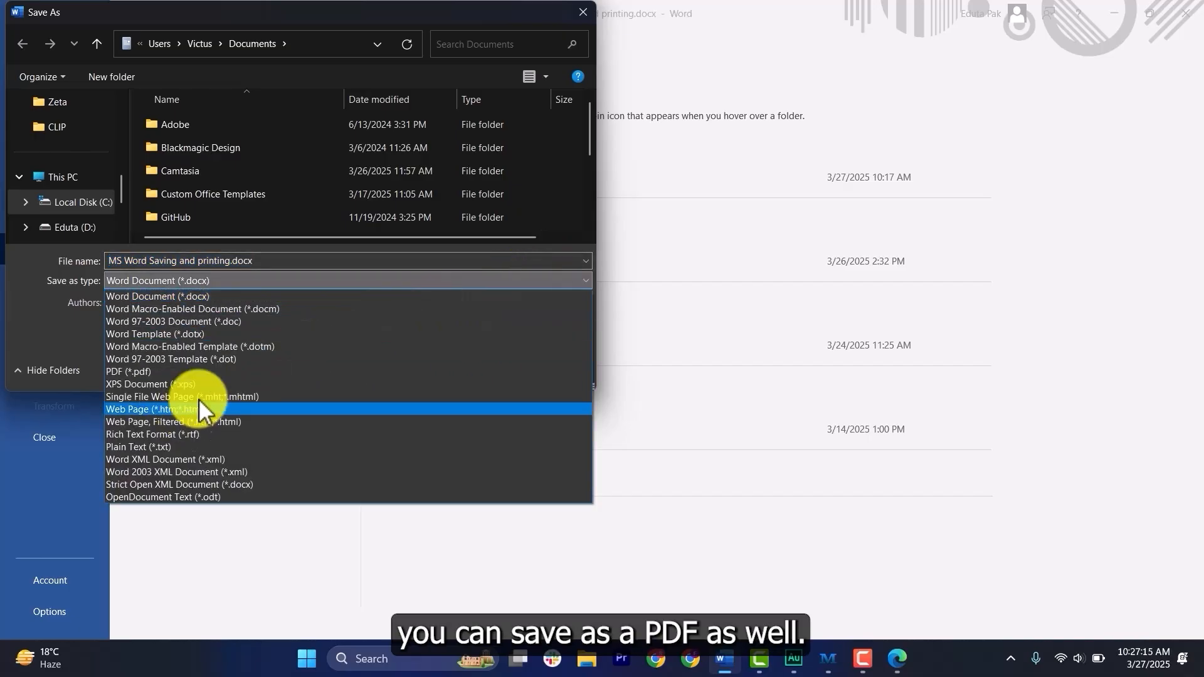
left_click(129, 371)
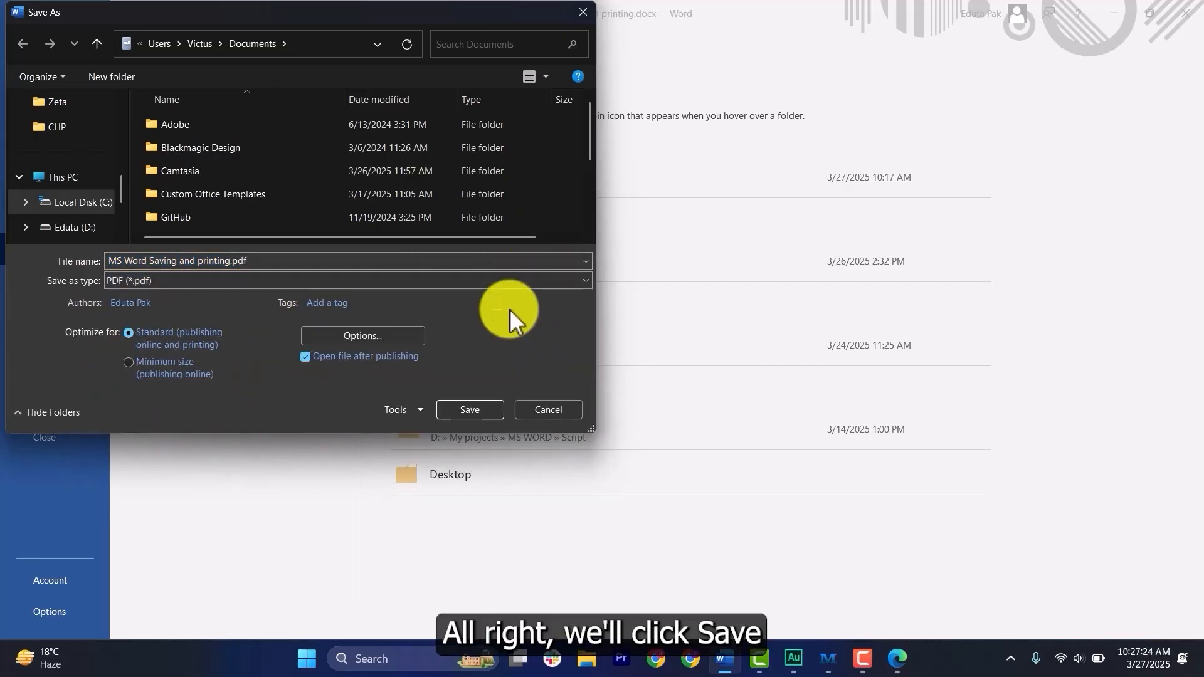
left_click(474, 411)
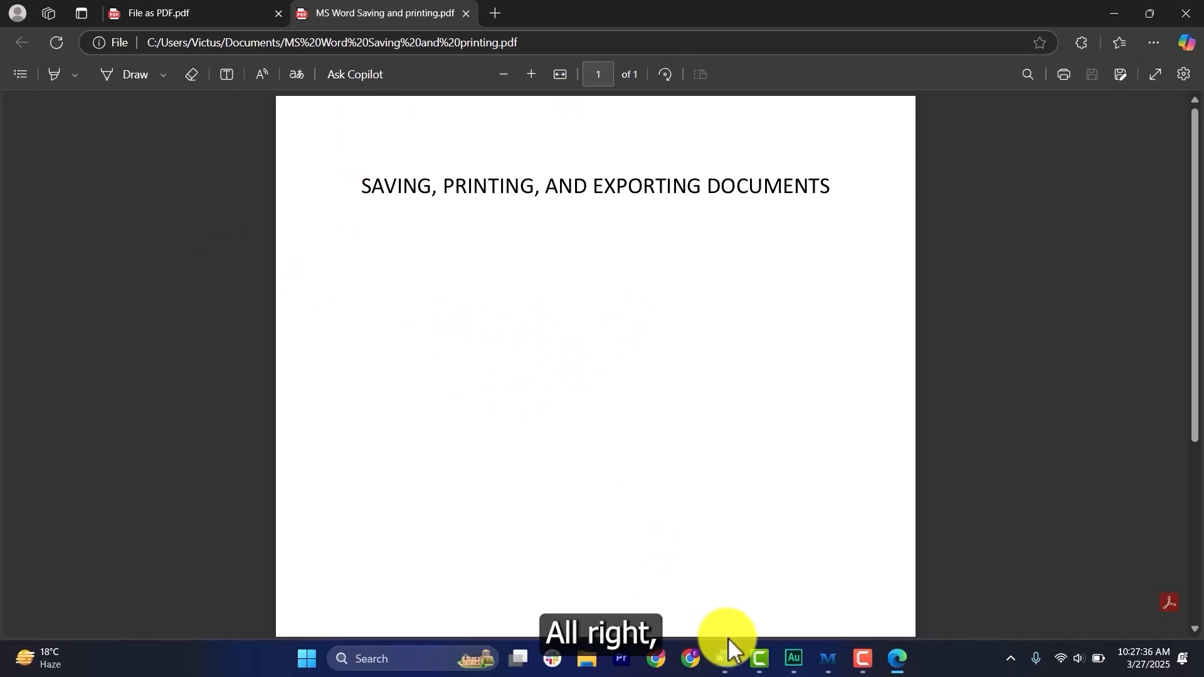
left_click(722, 662)
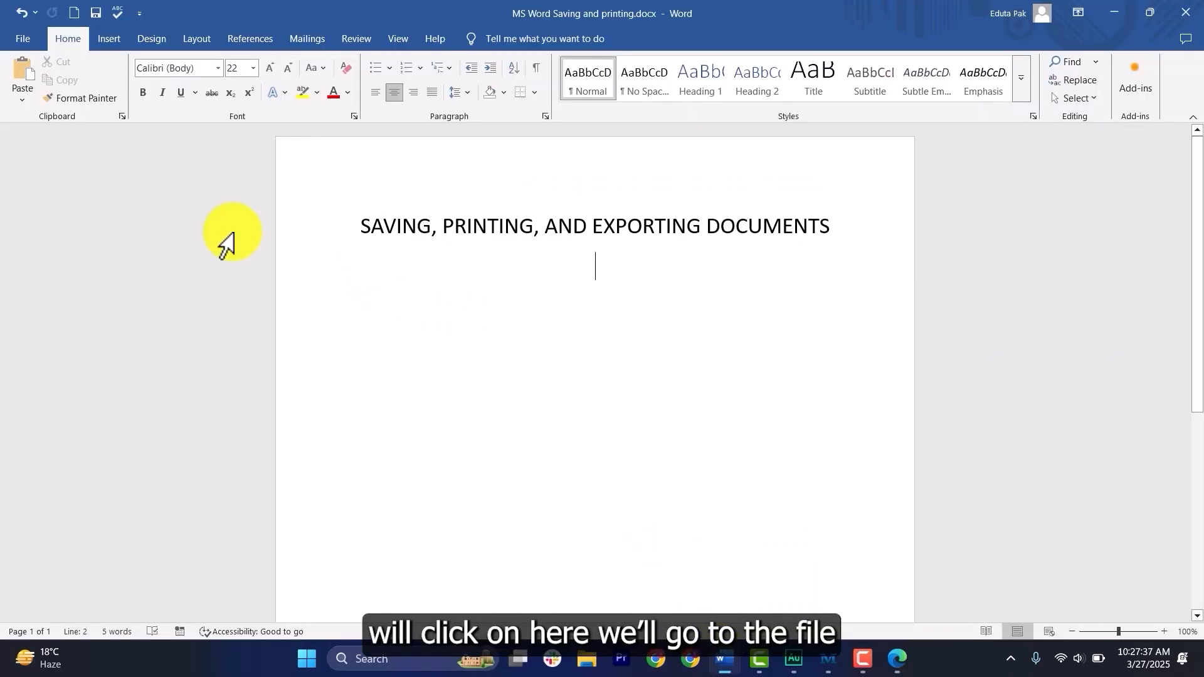
Step: Save a copy of the document in the Documents folder as "MS Word Saving and printing" in Web Page (*.htm;*.html) format
left_click(25, 37)
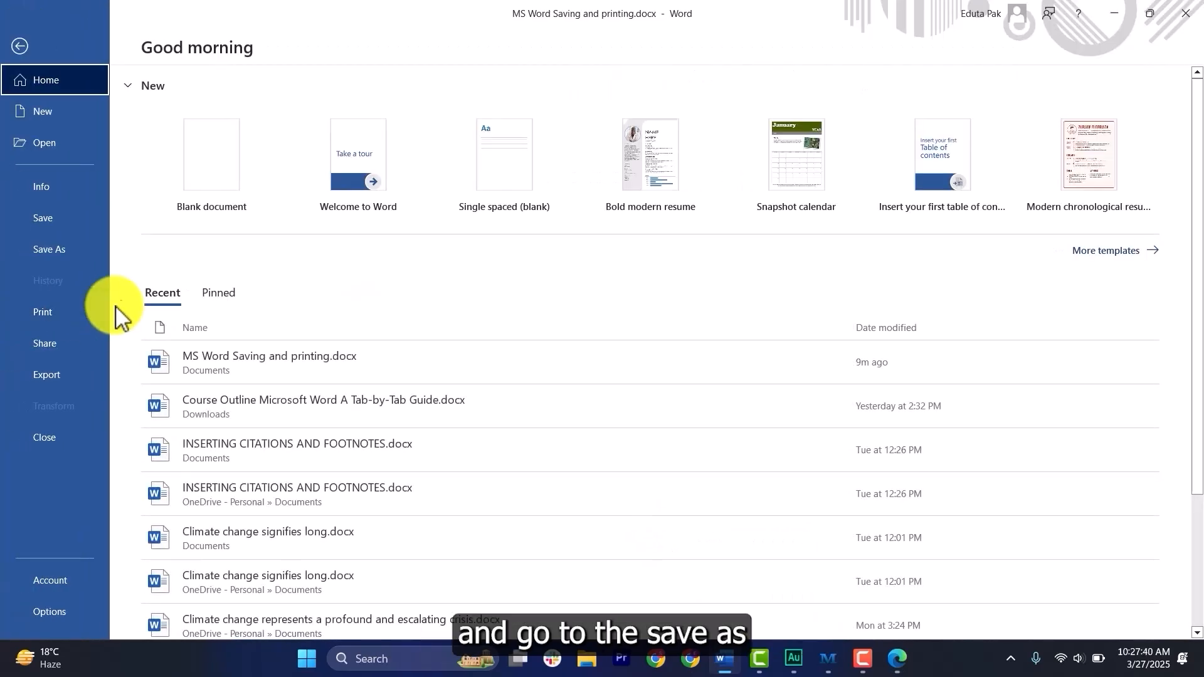
left_click(51, 249)
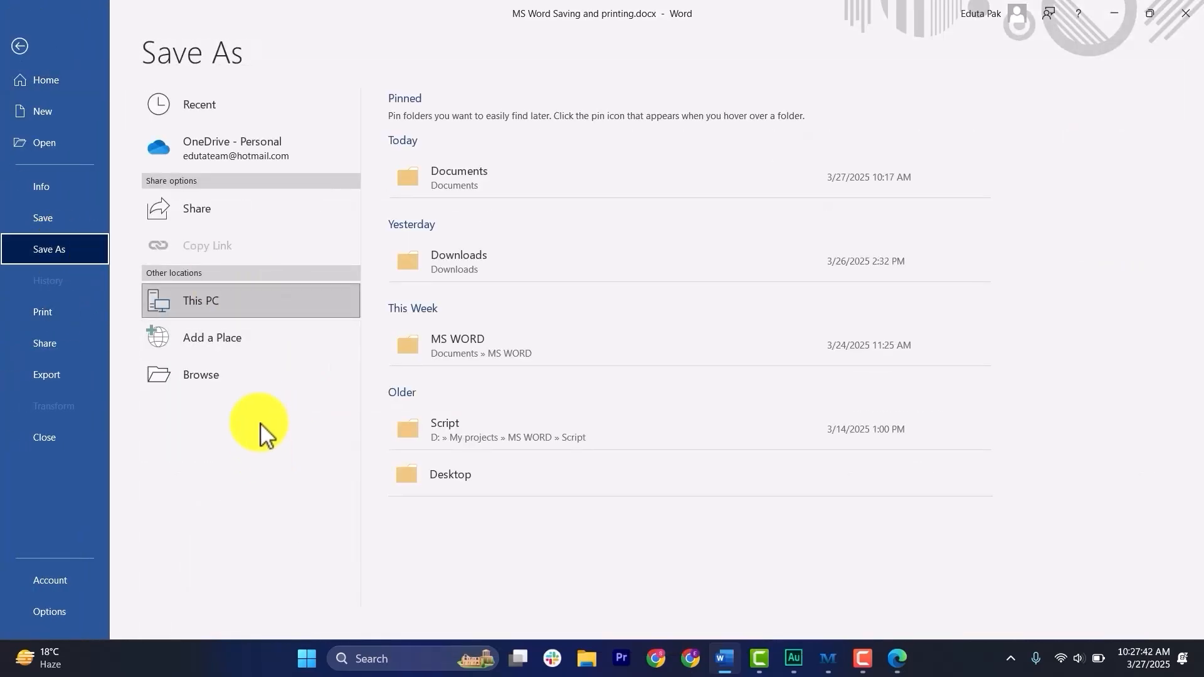
left_click(229, 385)
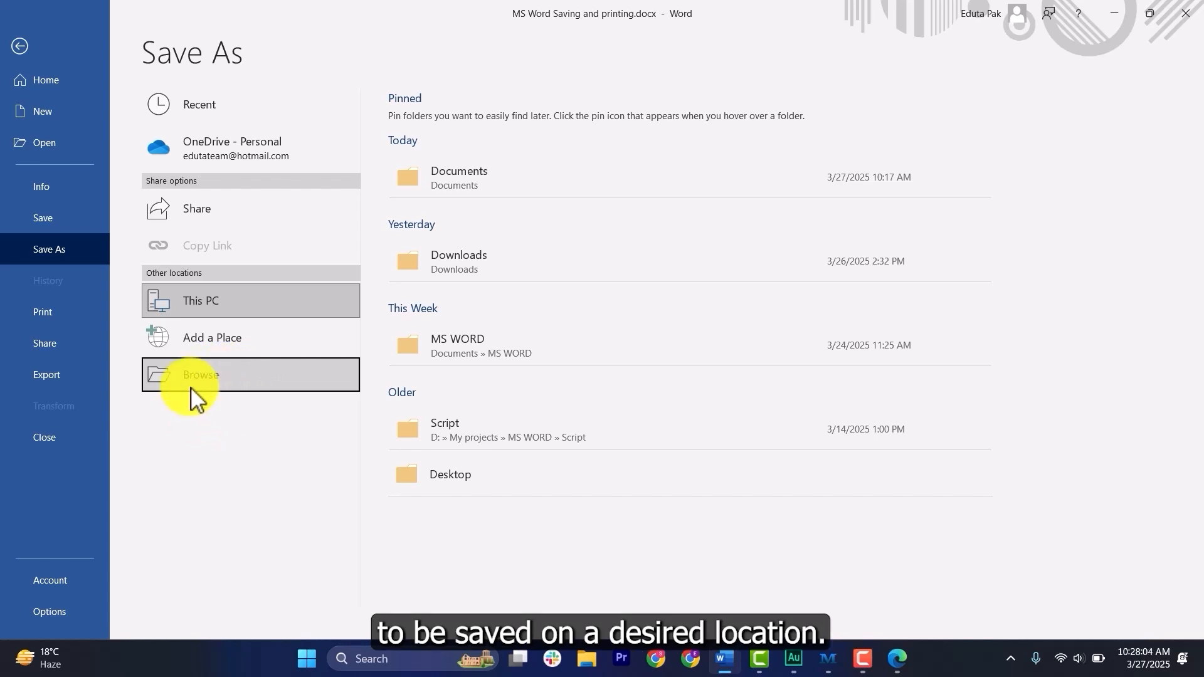
left_click(223, 389)
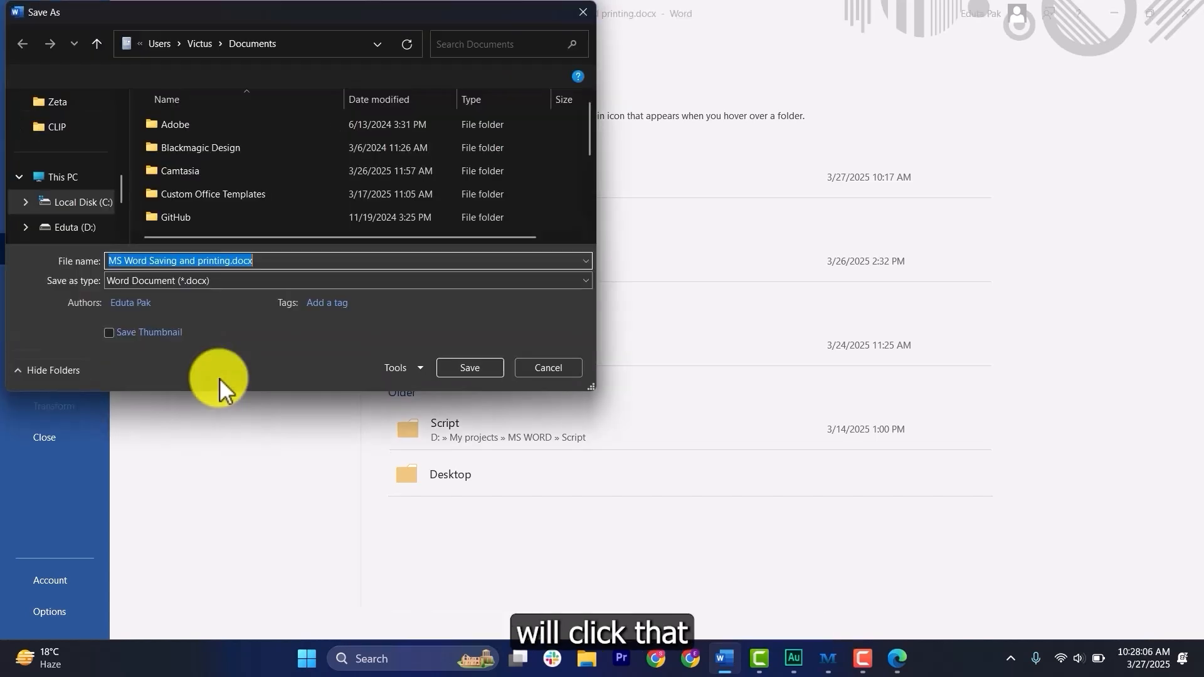
left_click(333, 280)
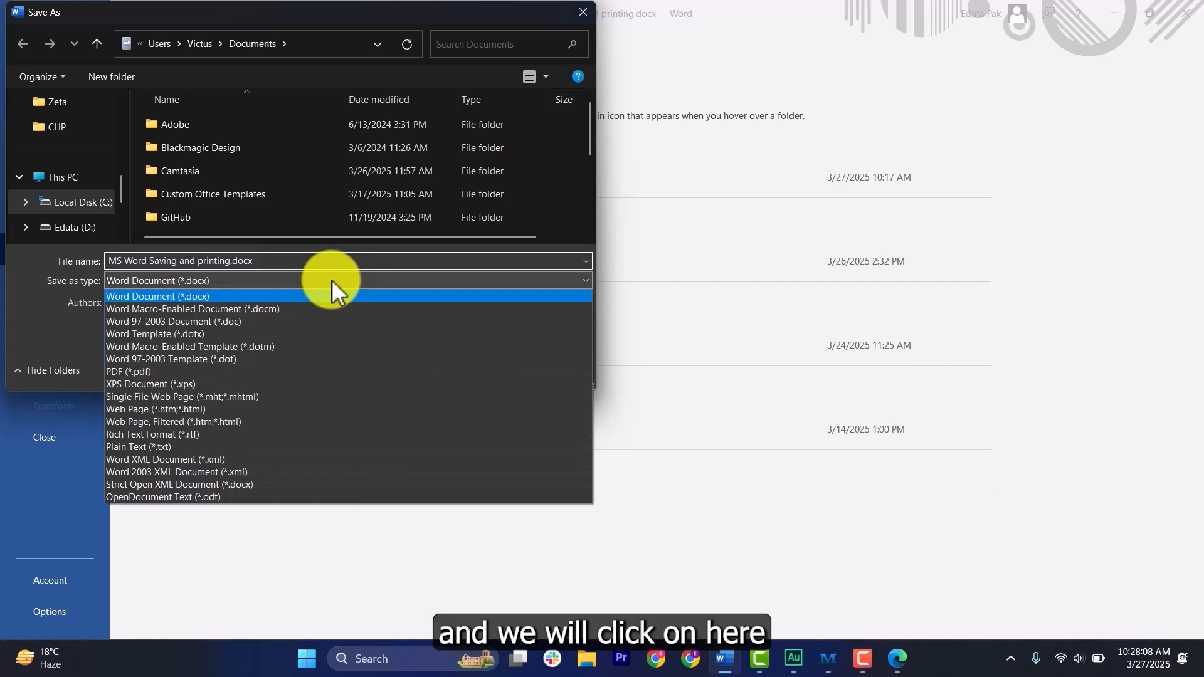
left_click(147, 409)
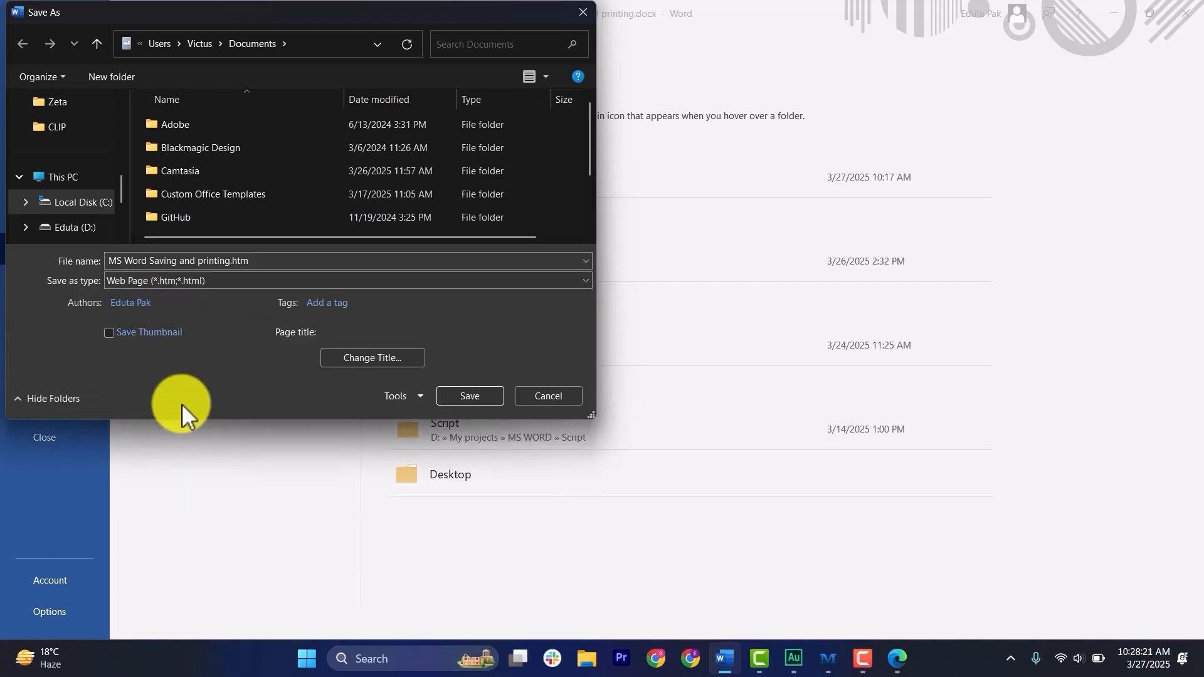
left_click(471, 396)
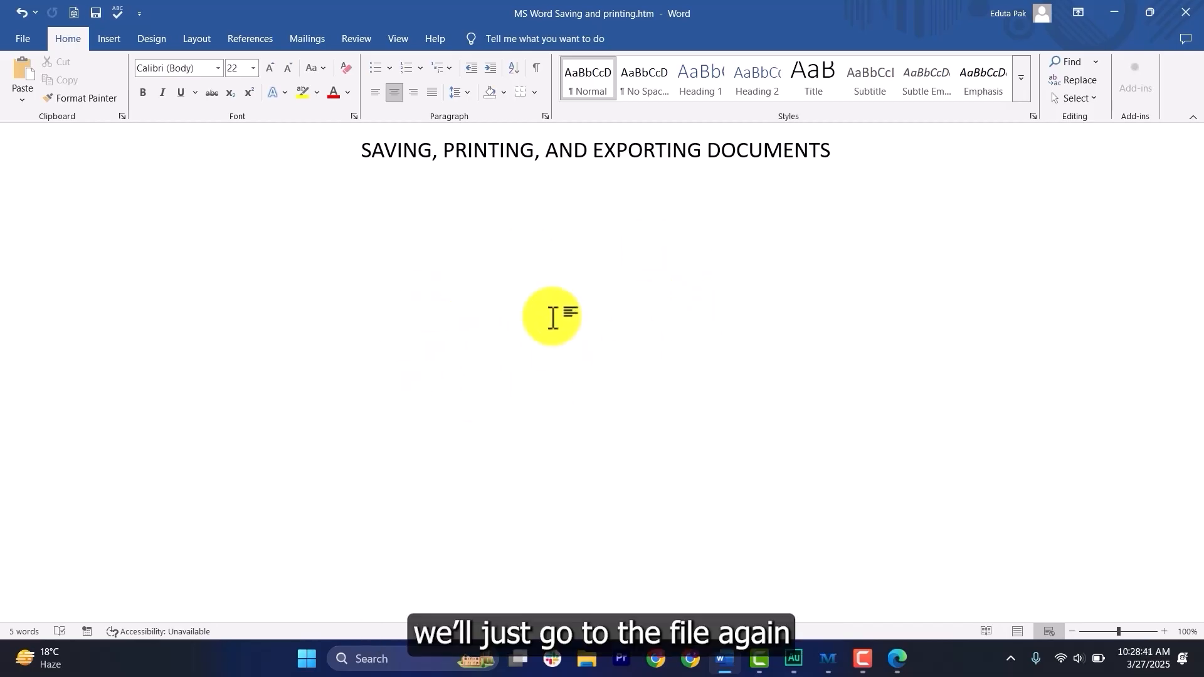
Step: Save the document as the Word Template (*.dotx) "MS Word Saving and printing" in the Custom Office Templates folder
left_click(32, 40)
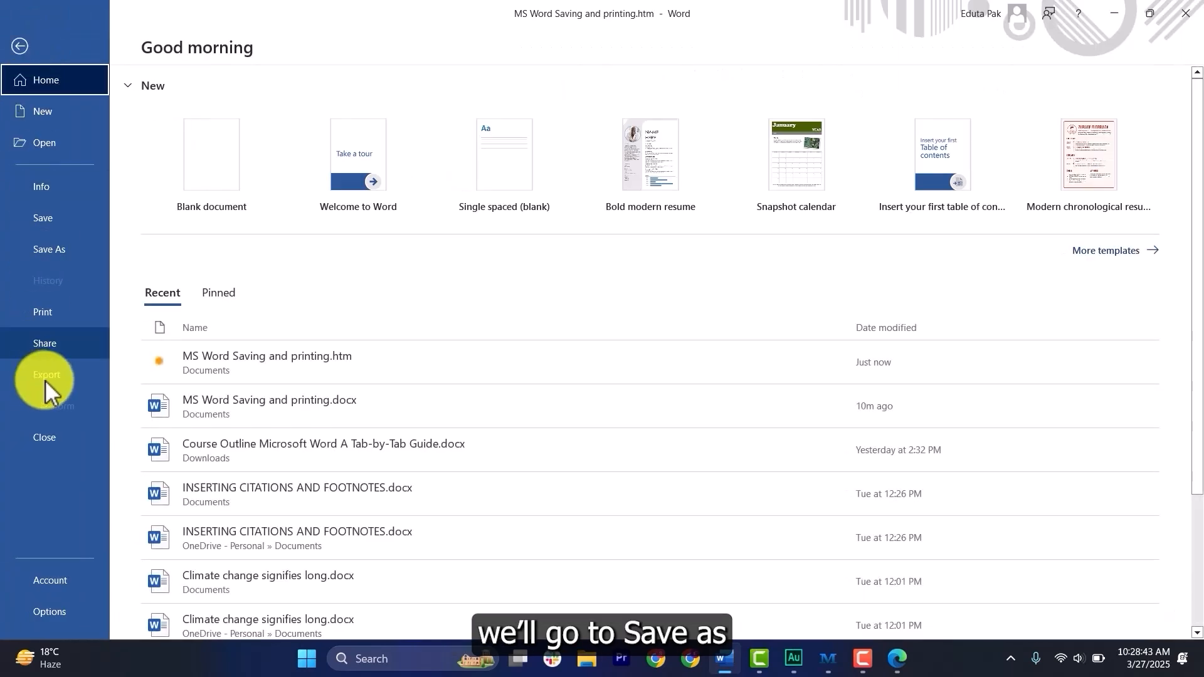
left_click(54, 248)
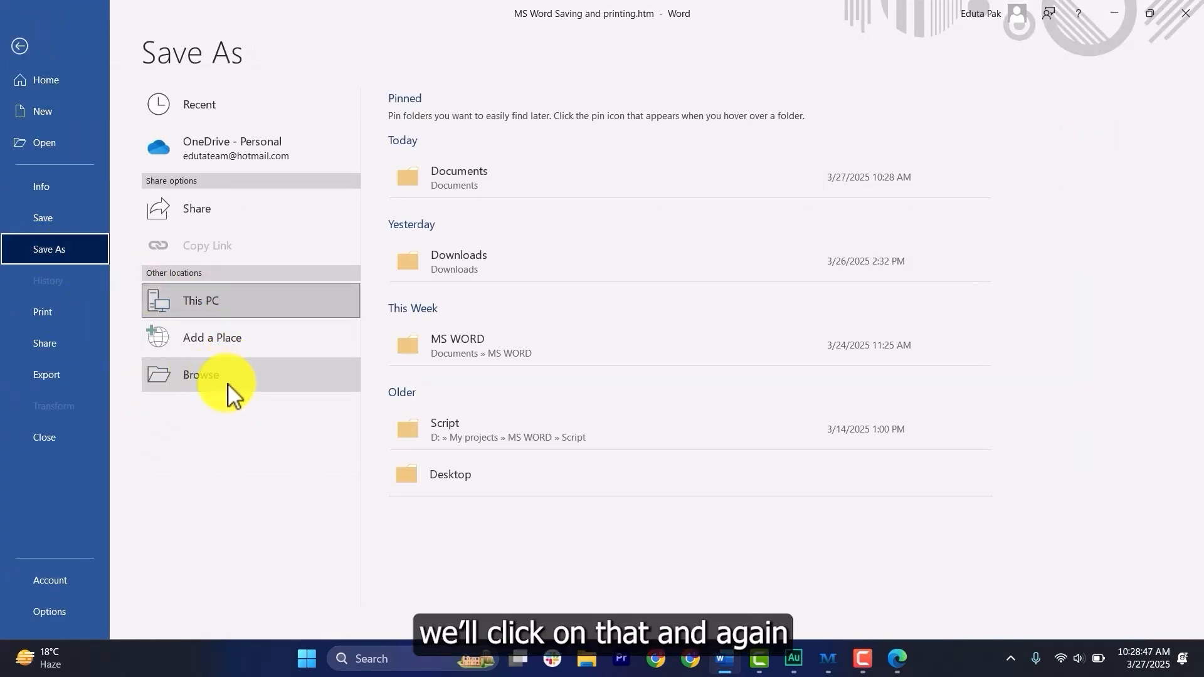
left_click(209, 378)
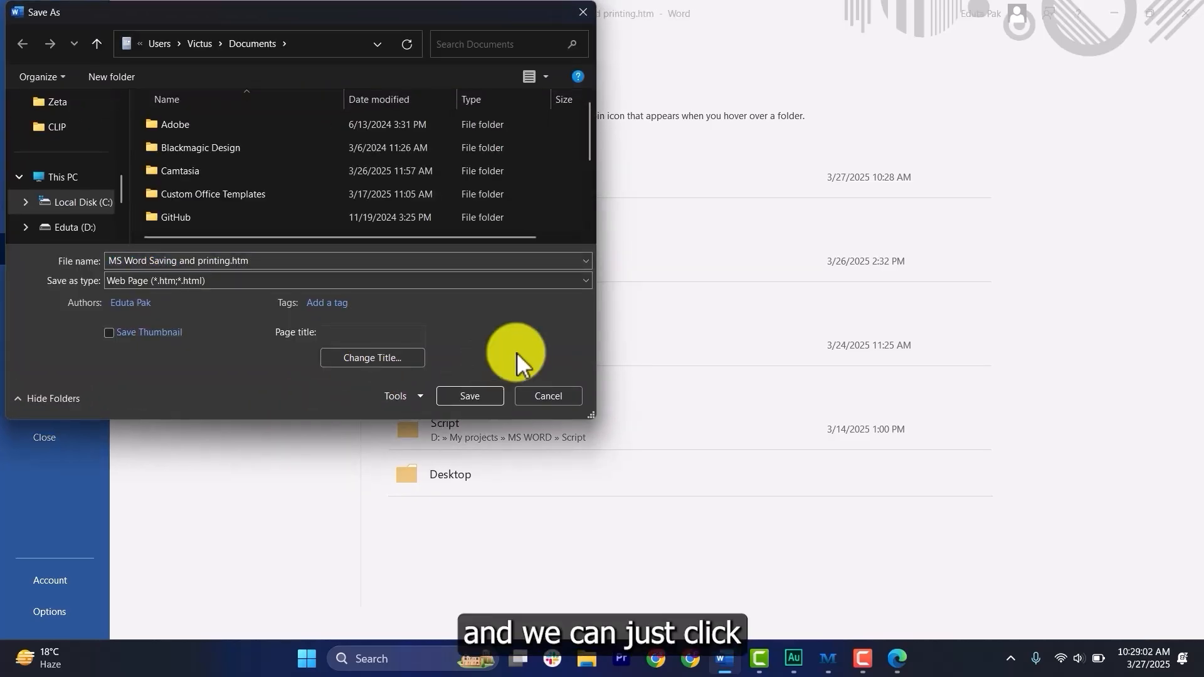
left_click(585, 281)
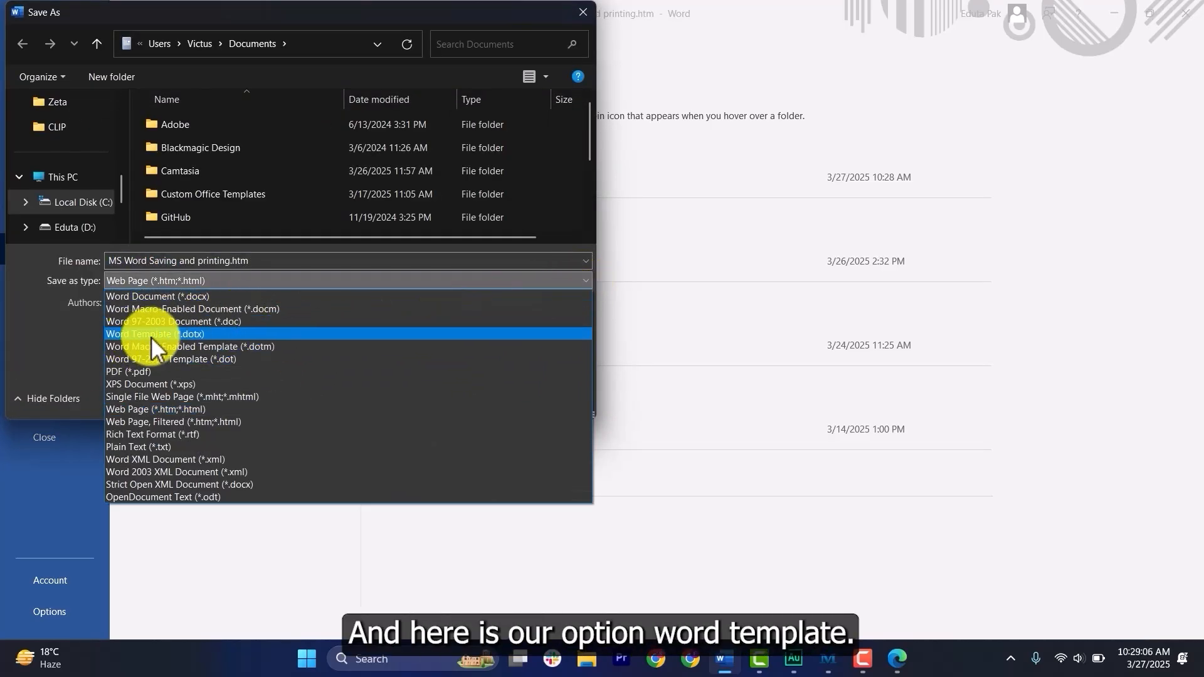
left_click(195, 336)
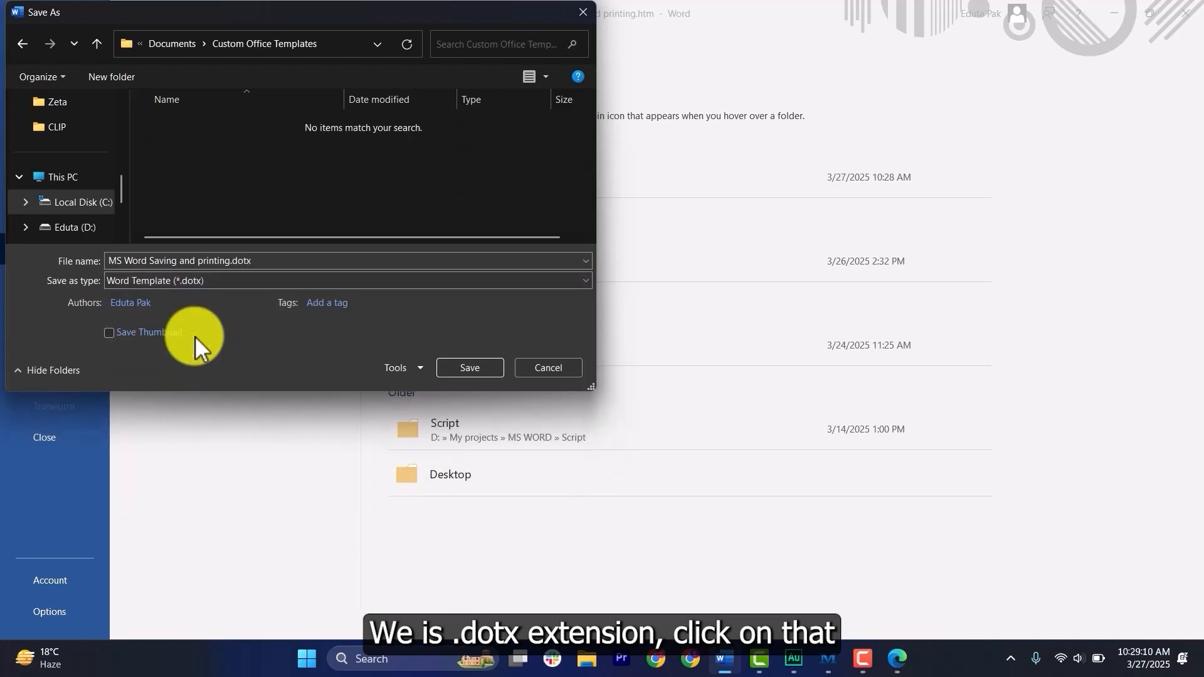
left_click(466, 369)
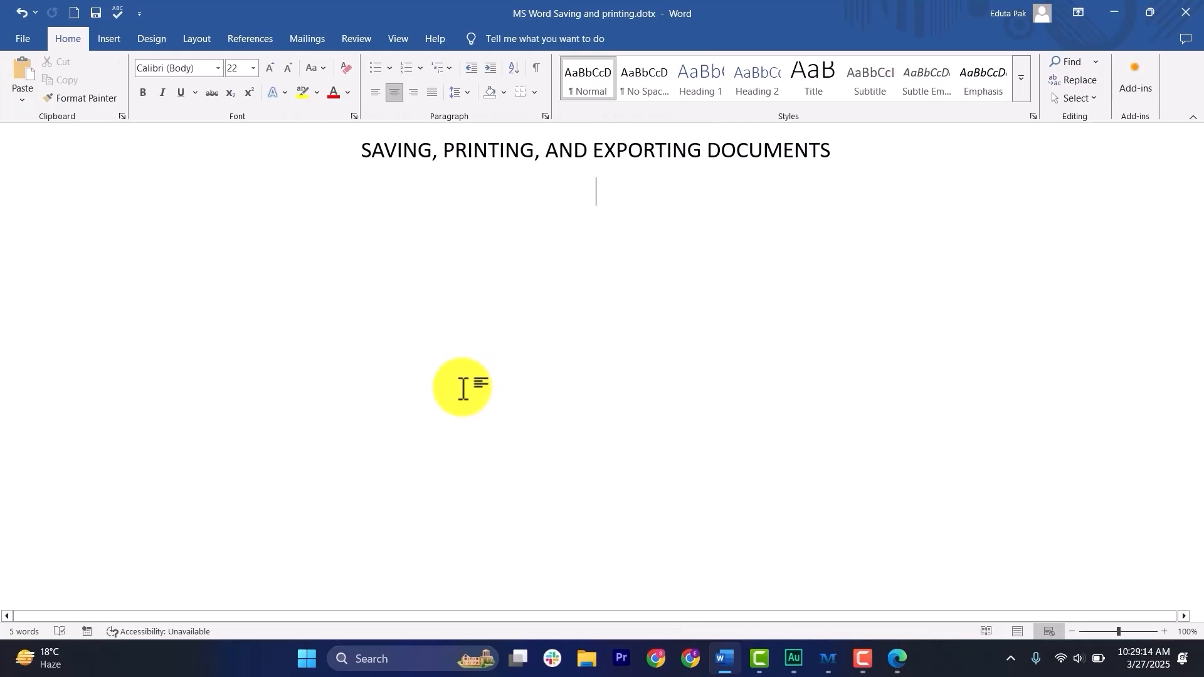